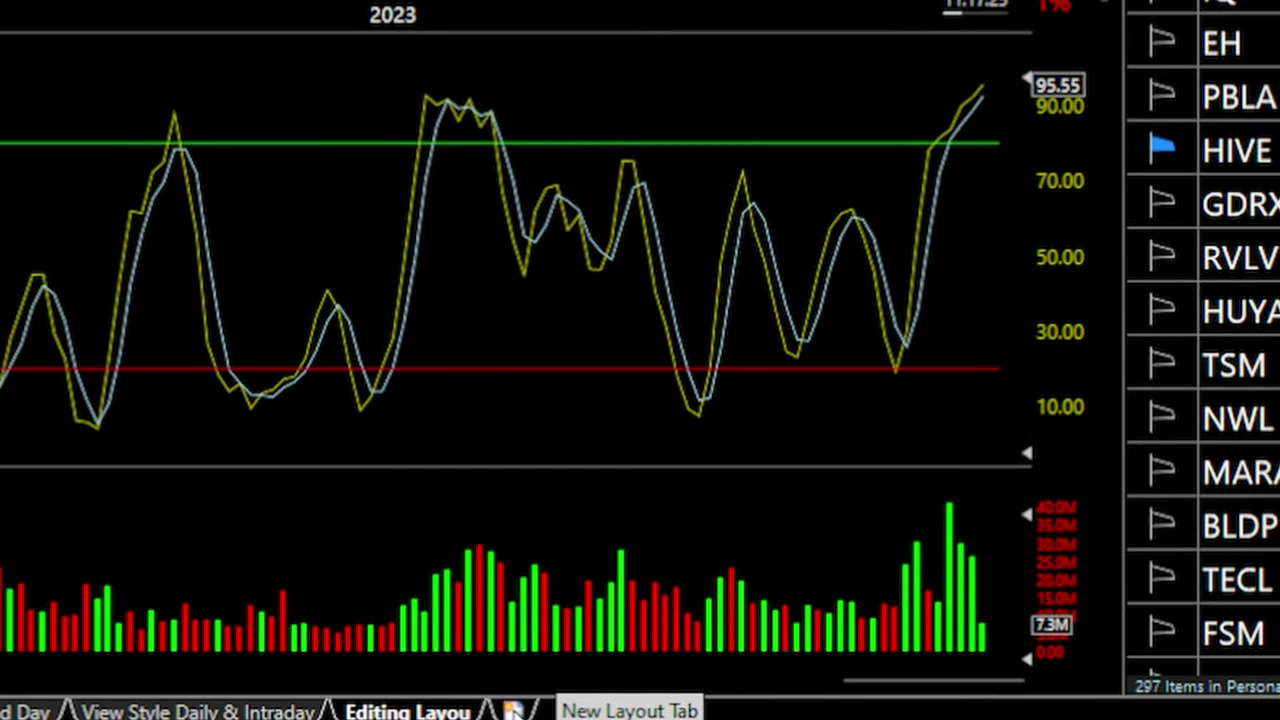
Start a new layout tab and move the Select a Layout chooser aside
left_click(512, 710)
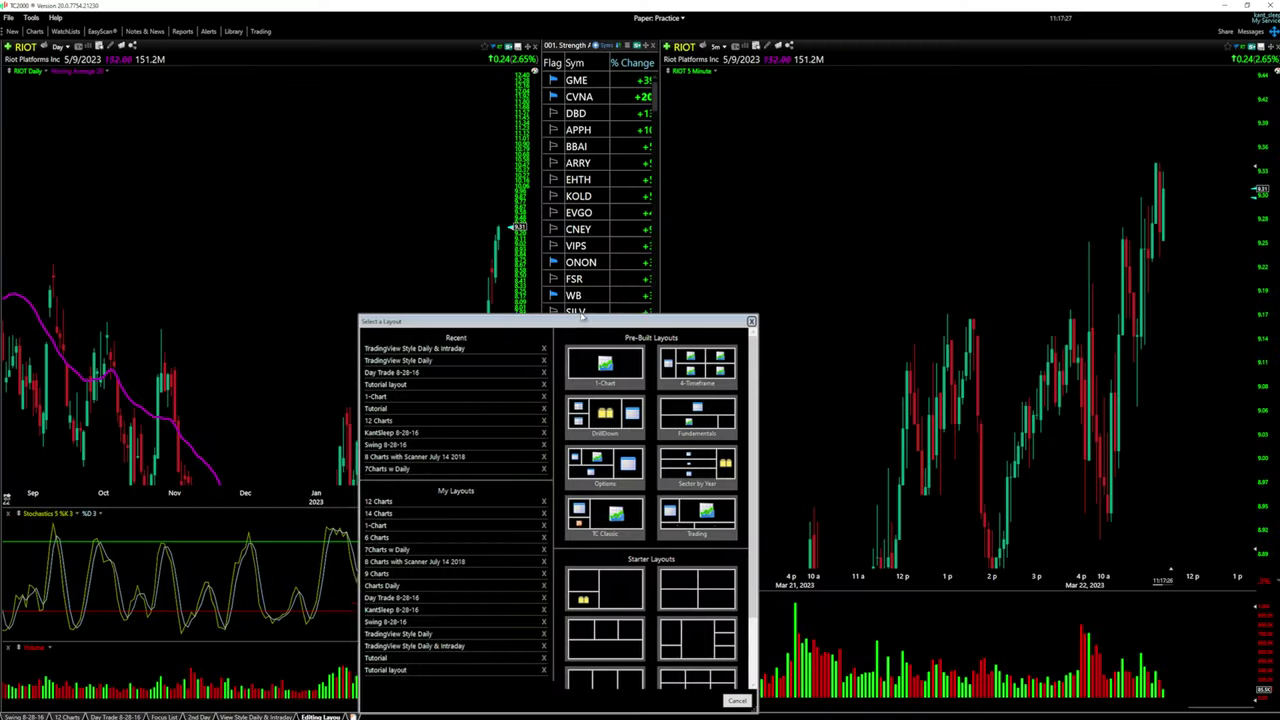
left_click_drag(580, 316, 609, 191)
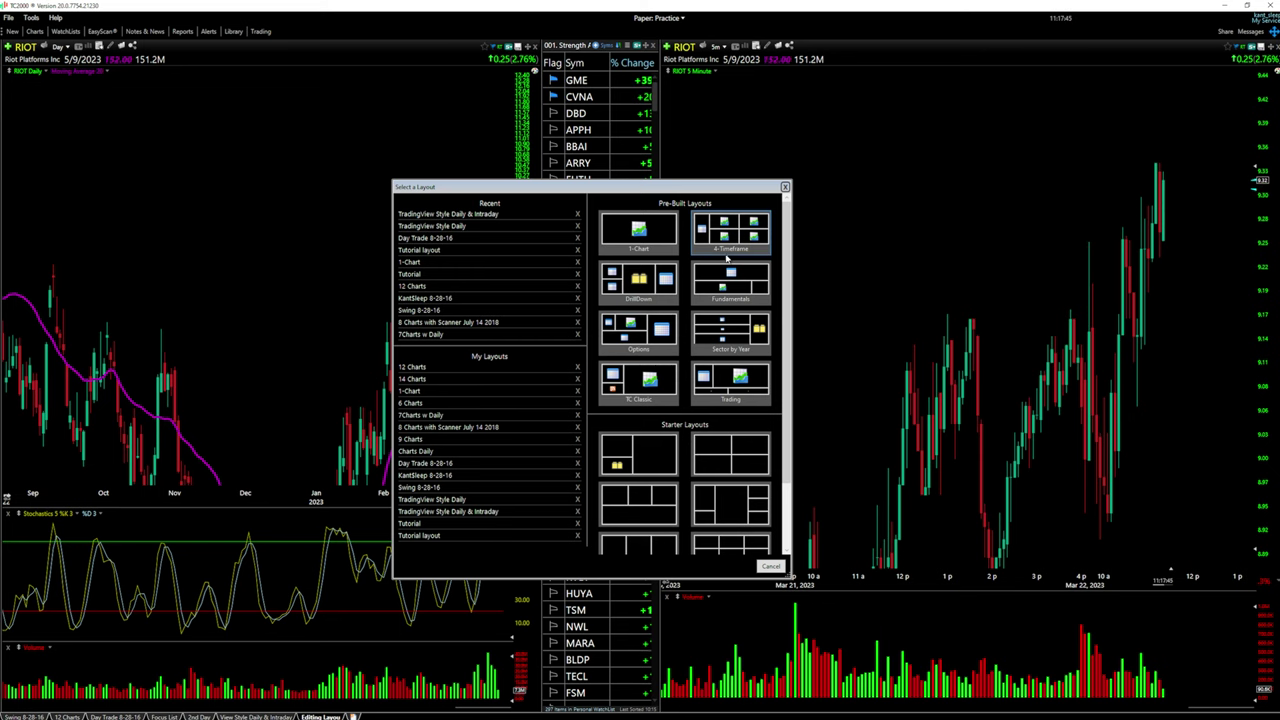
Pick the pre-built 1-Chart layout for the new tab
scroll(656, 524, "down", 1)
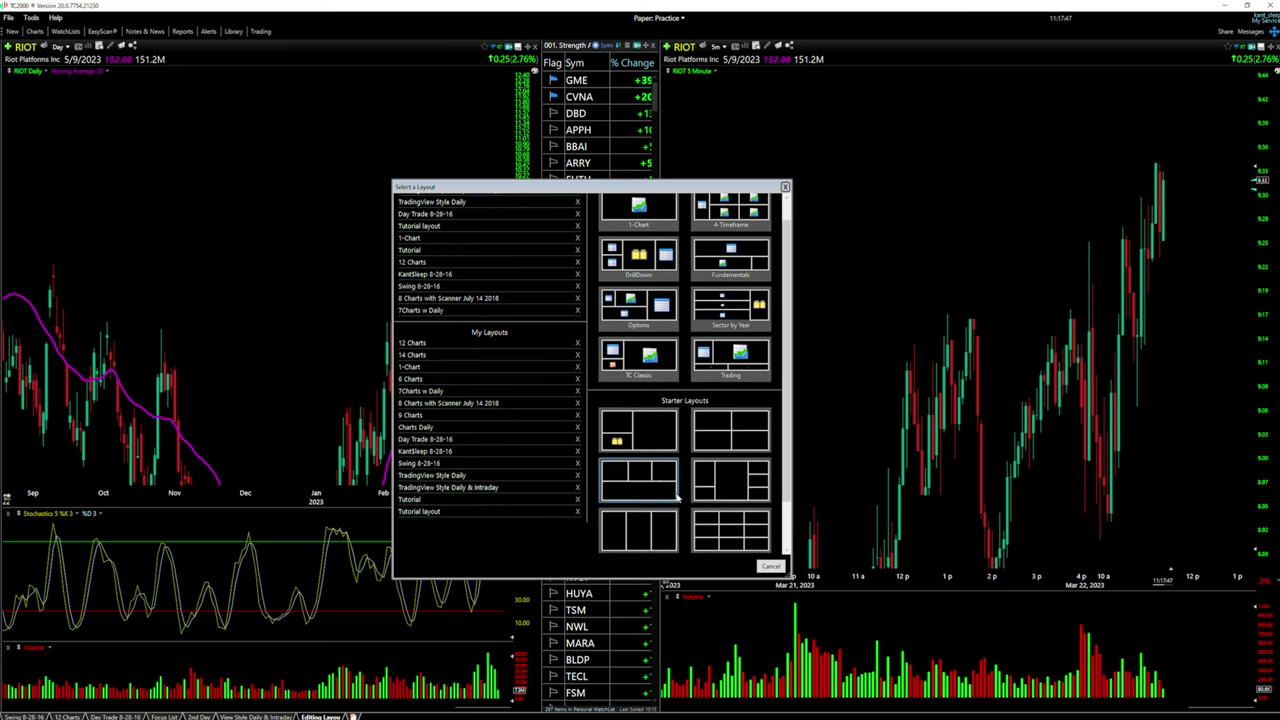
scroll(650, 490, "up", 1)
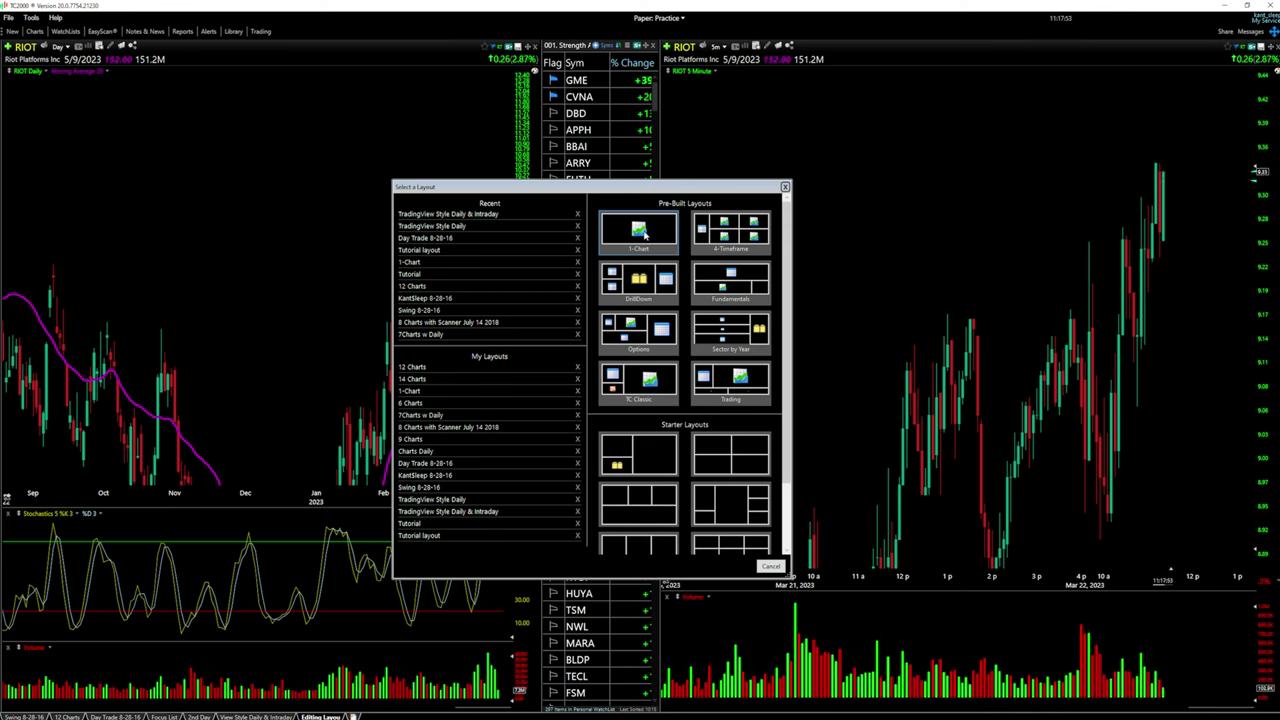
left_click(659, 237)
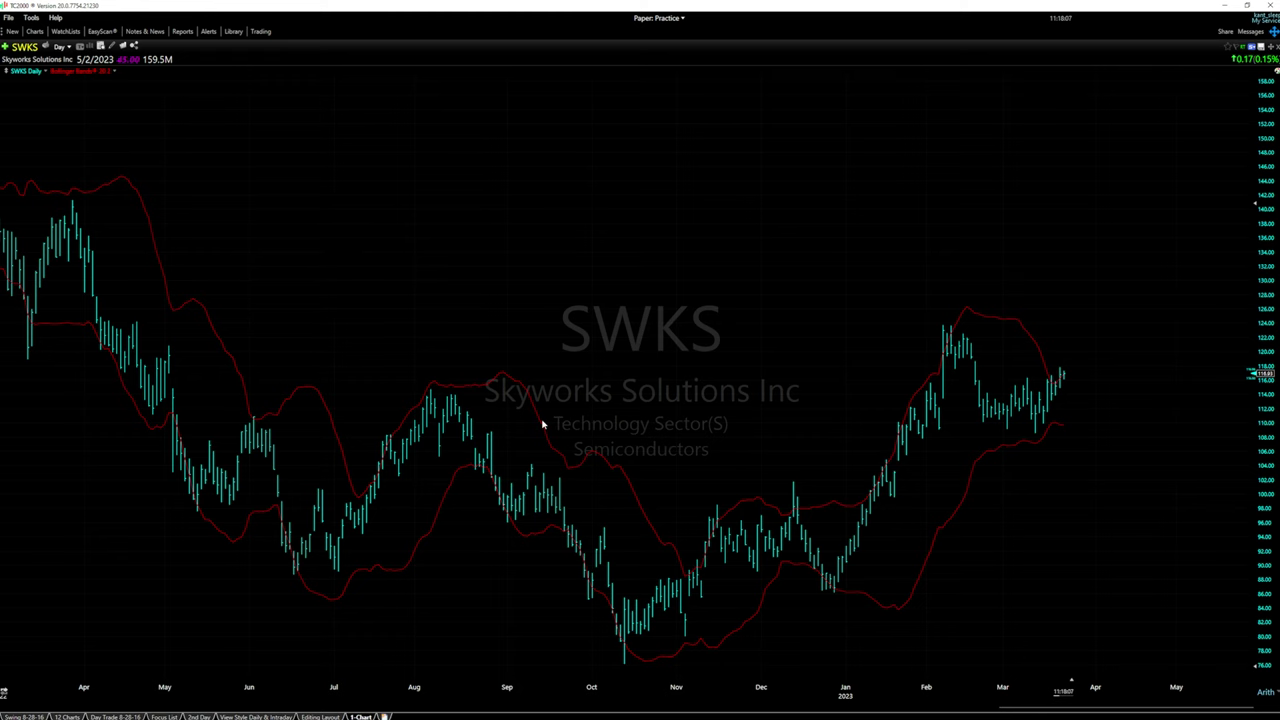
Remove Bollinger Bands from the SWKS daily chart via the indicator's shortcut menu
right_click(101, 70)
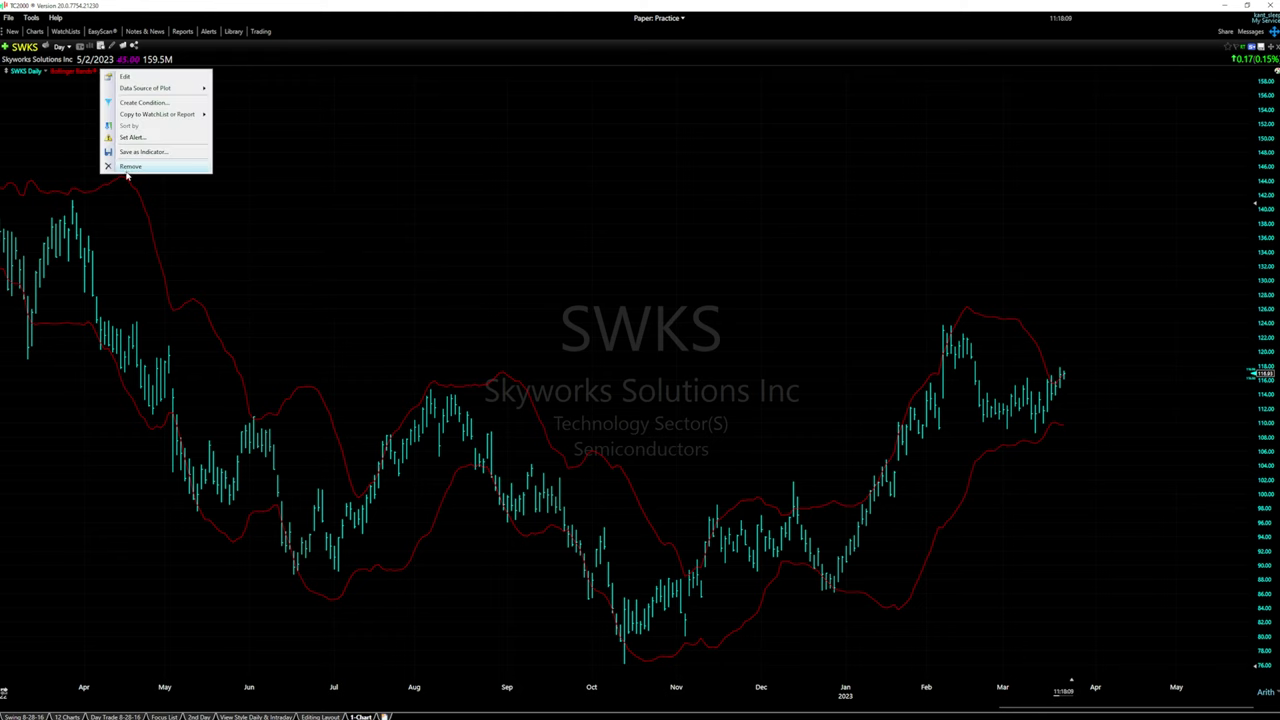
left_click(82, 78)
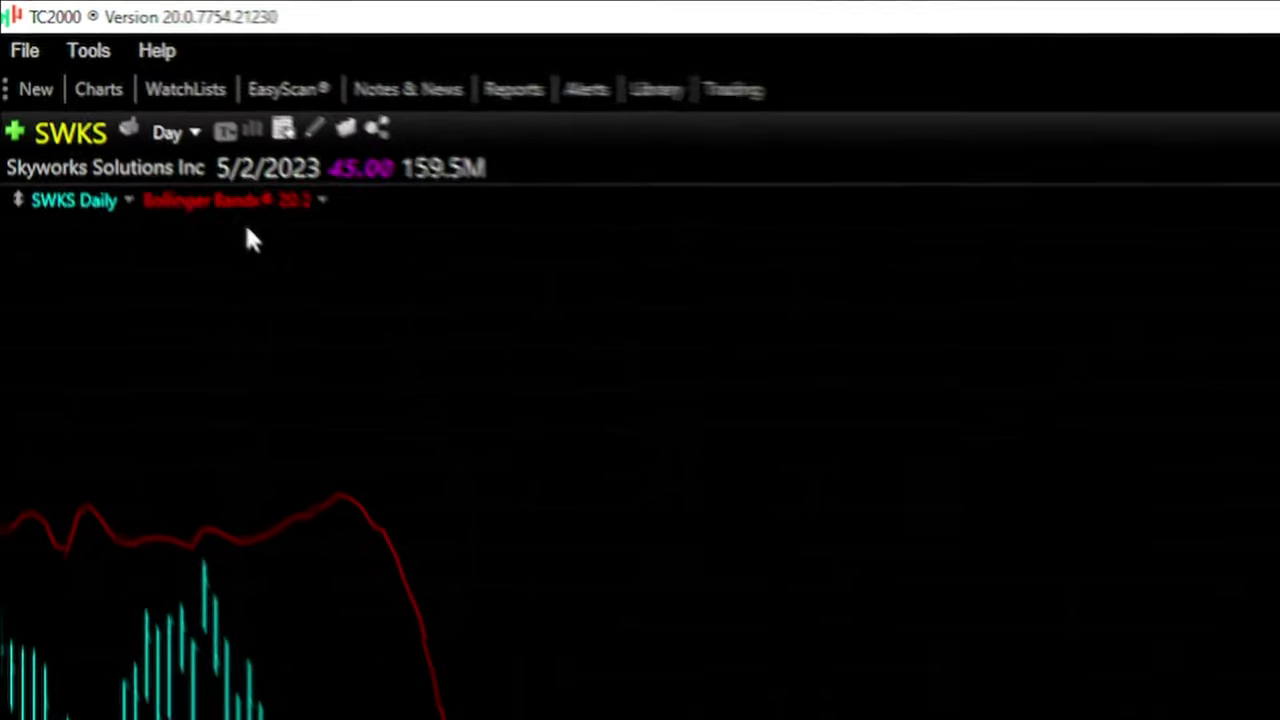
right_click(258, 206)
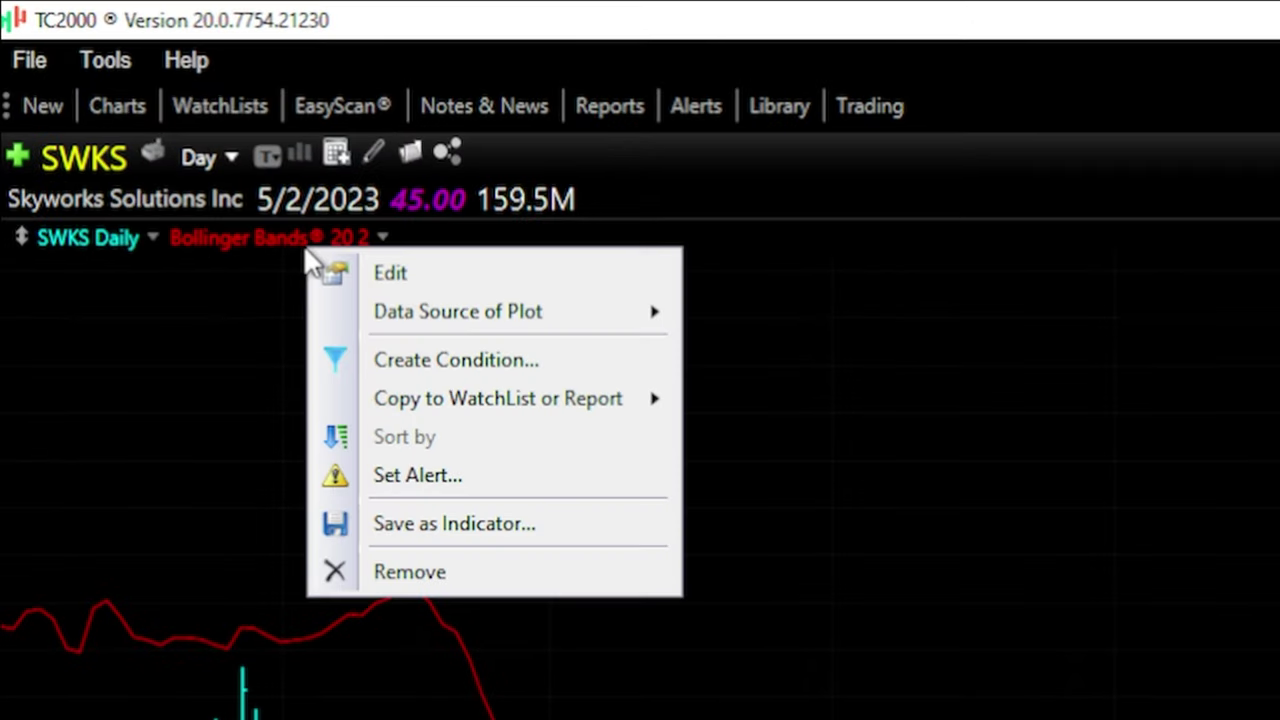
left_click(454, 563)
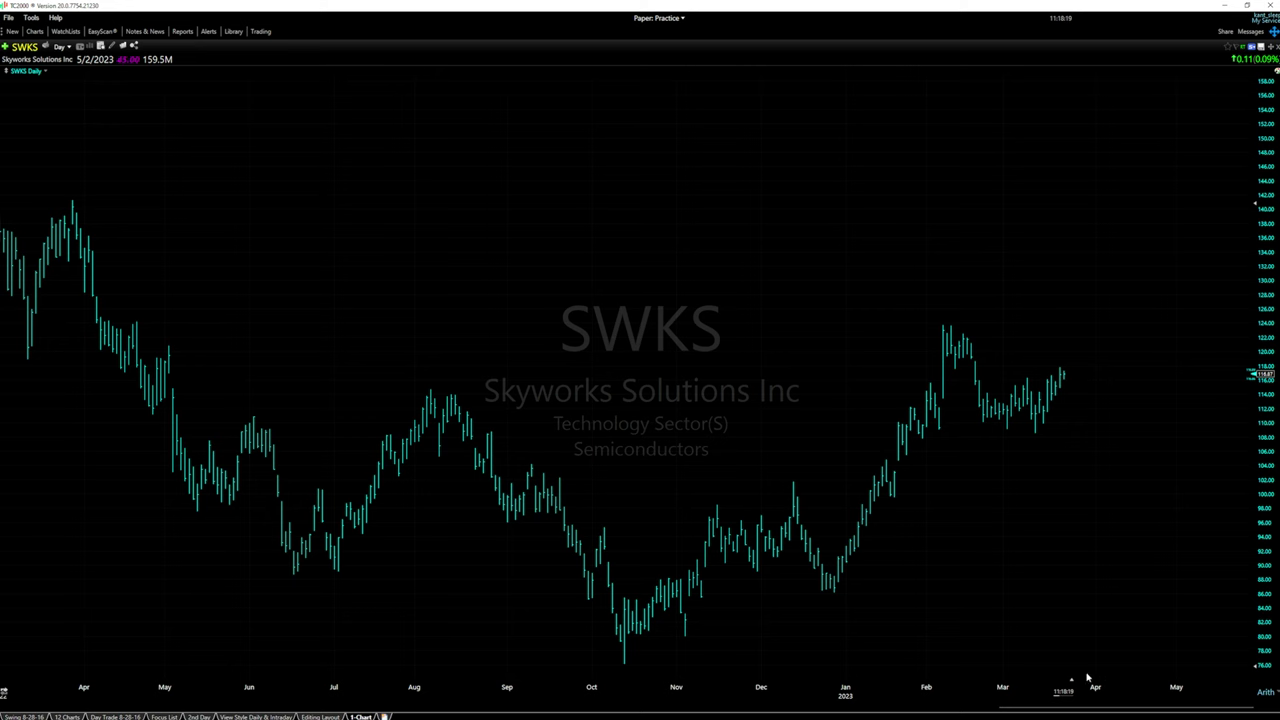
scroll(1075, 680, "up", 3)
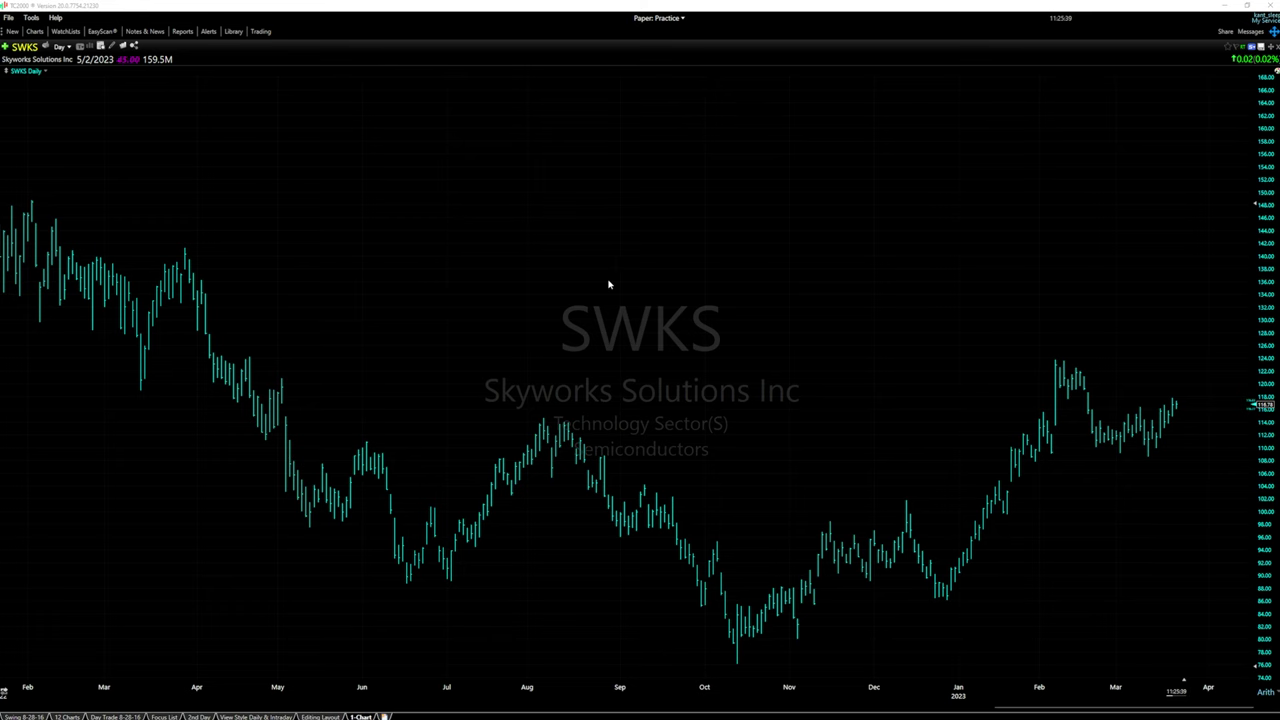
Set the SWKS chart's price Plot Style to CandleStick in Chart Properties
right_click(608, 285)
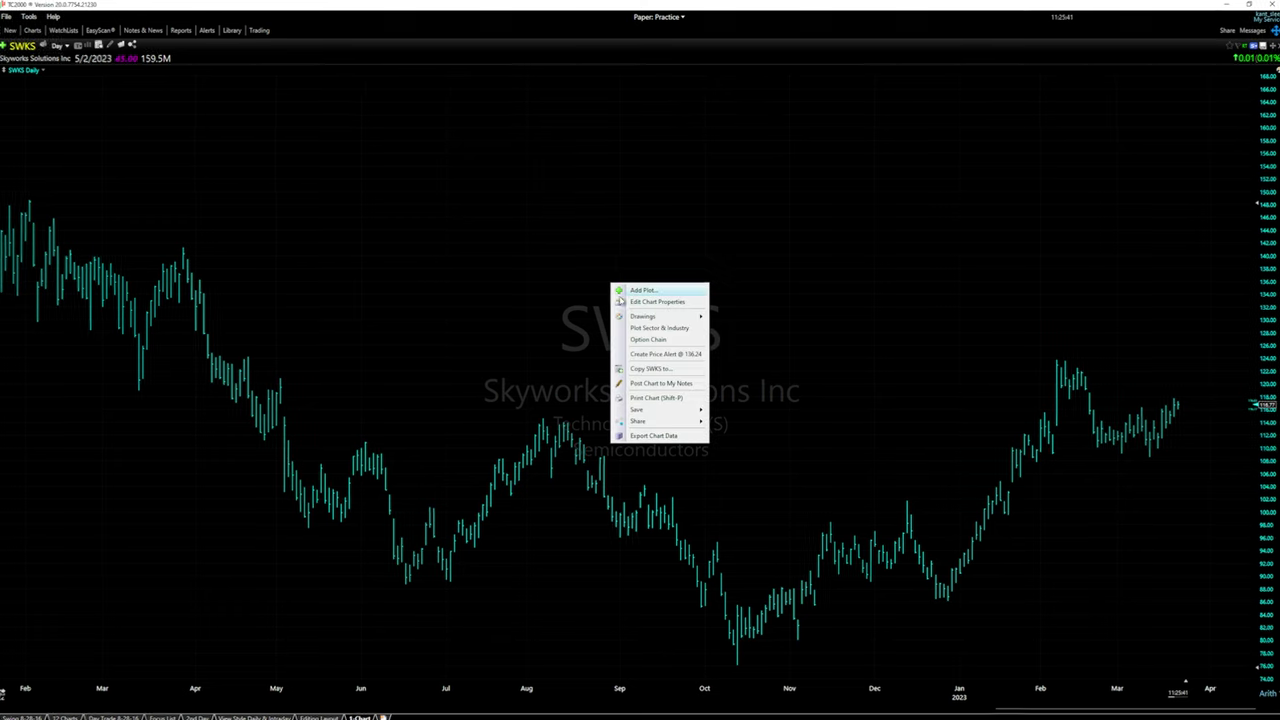
left_click(650, 297)
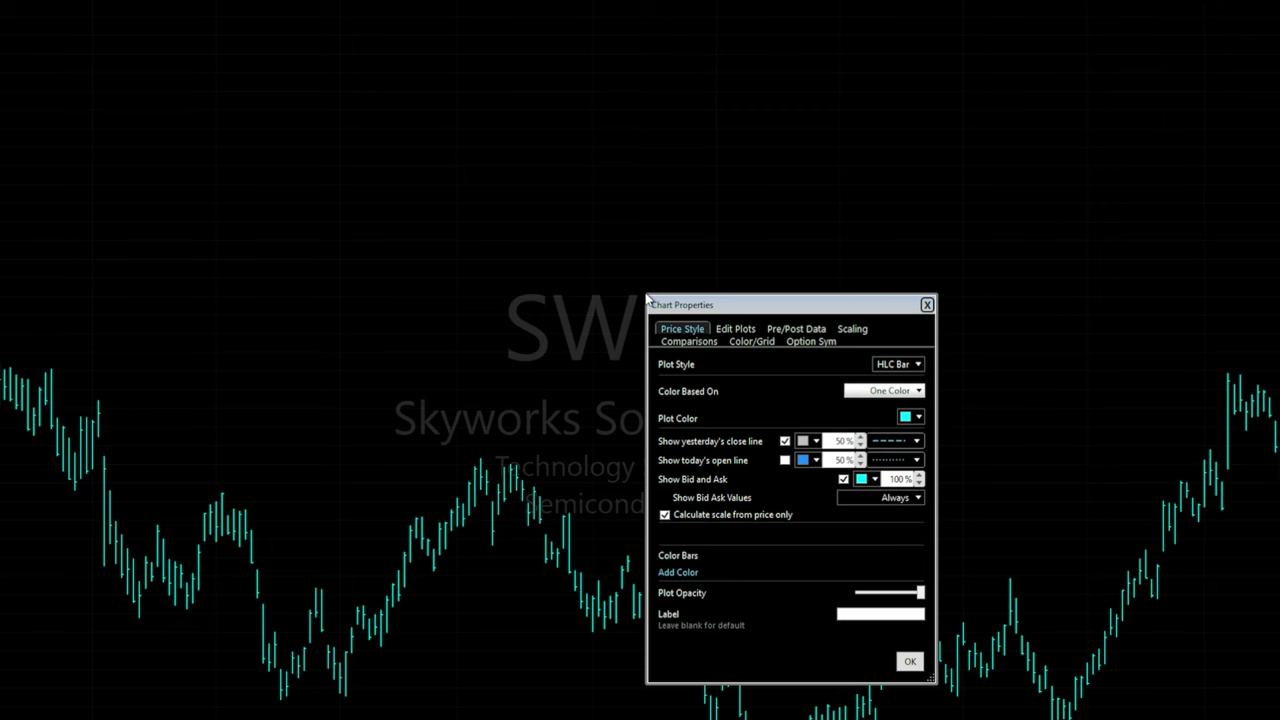
left_click_drag(694, 310, 543, 194)
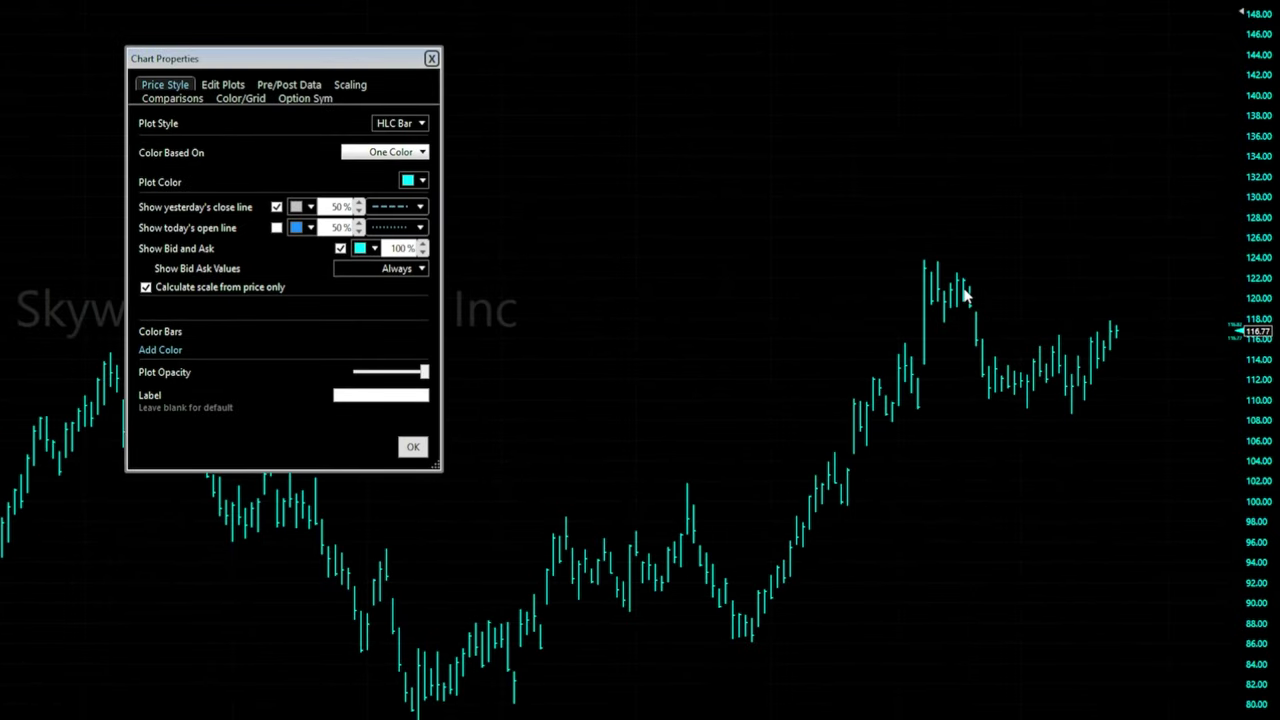
left_click(400, 123)
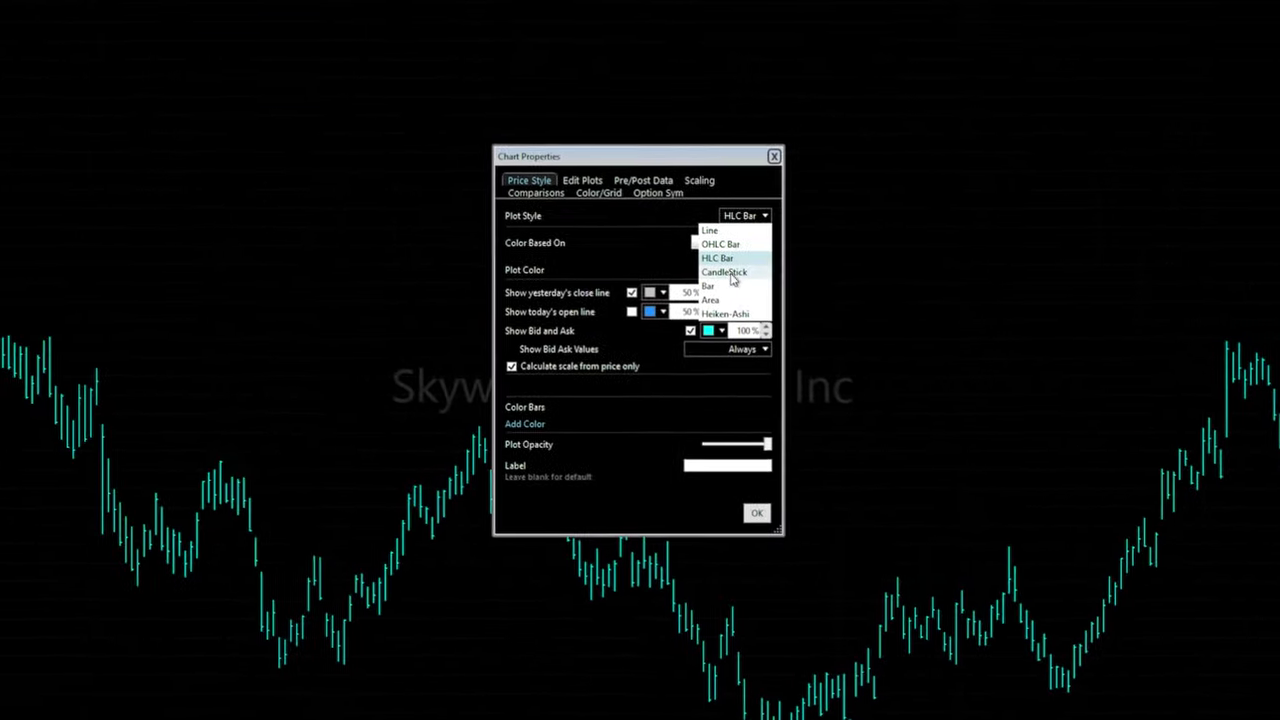
left_click(732, 278)
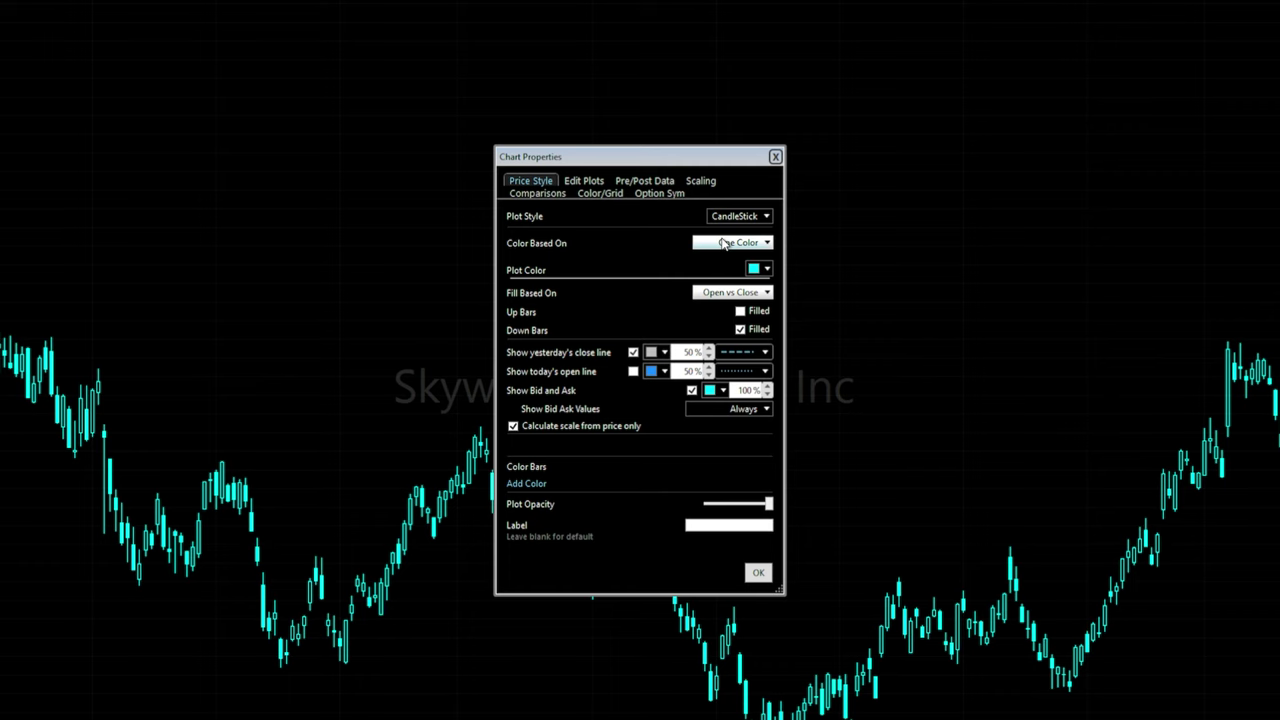
Colour candles by Open vs Close, leaving Up Bars Filled unchecked so up candles stay hollow
left_click(724, 244)
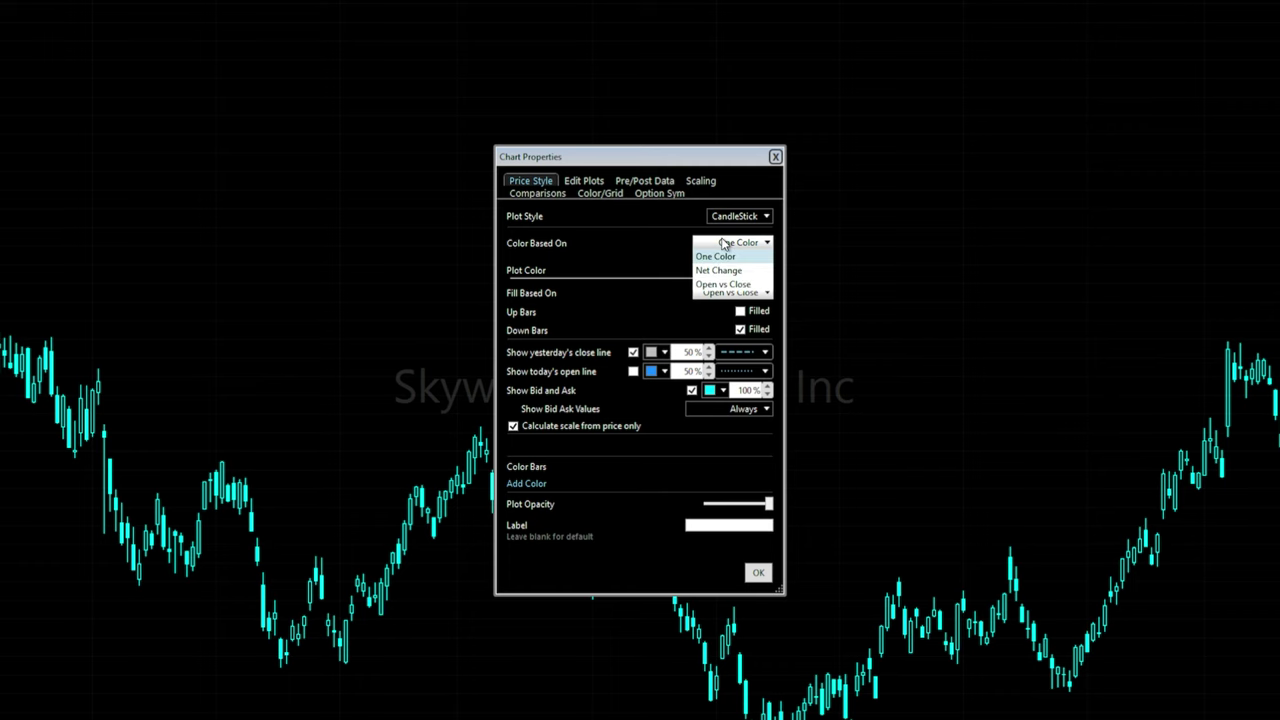
left_click(738, 285)
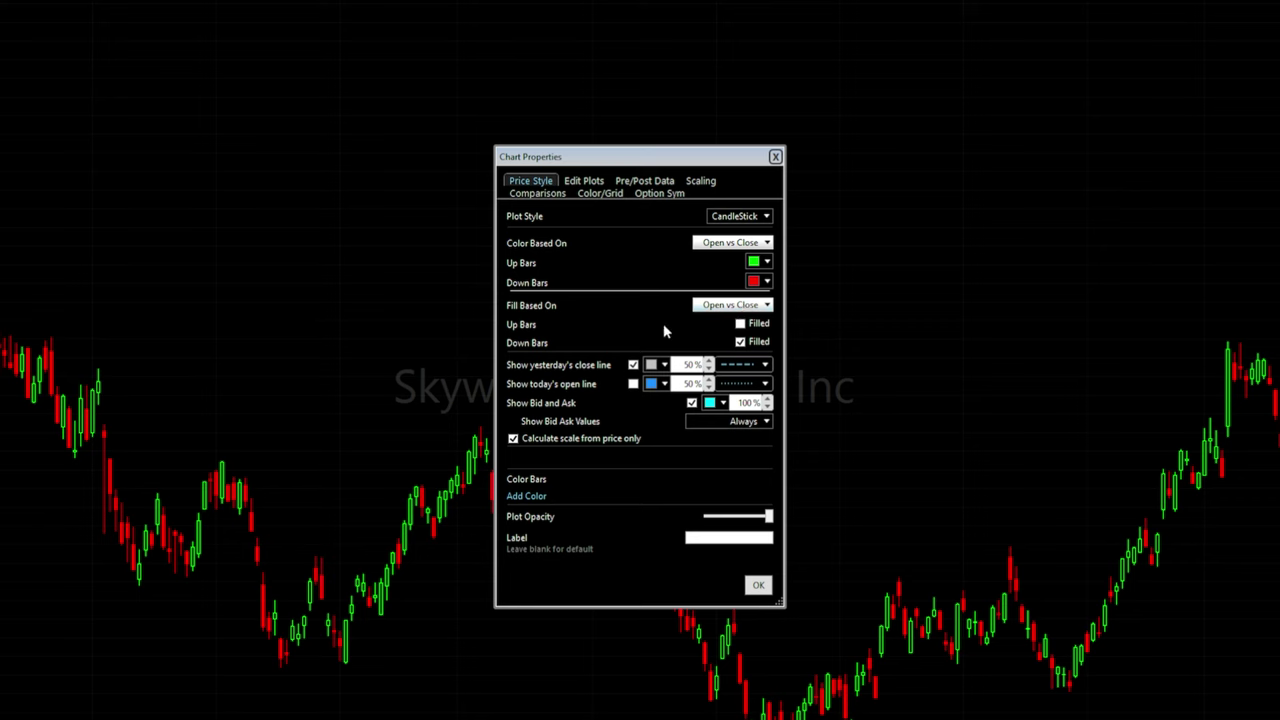
left_click(740, 325)
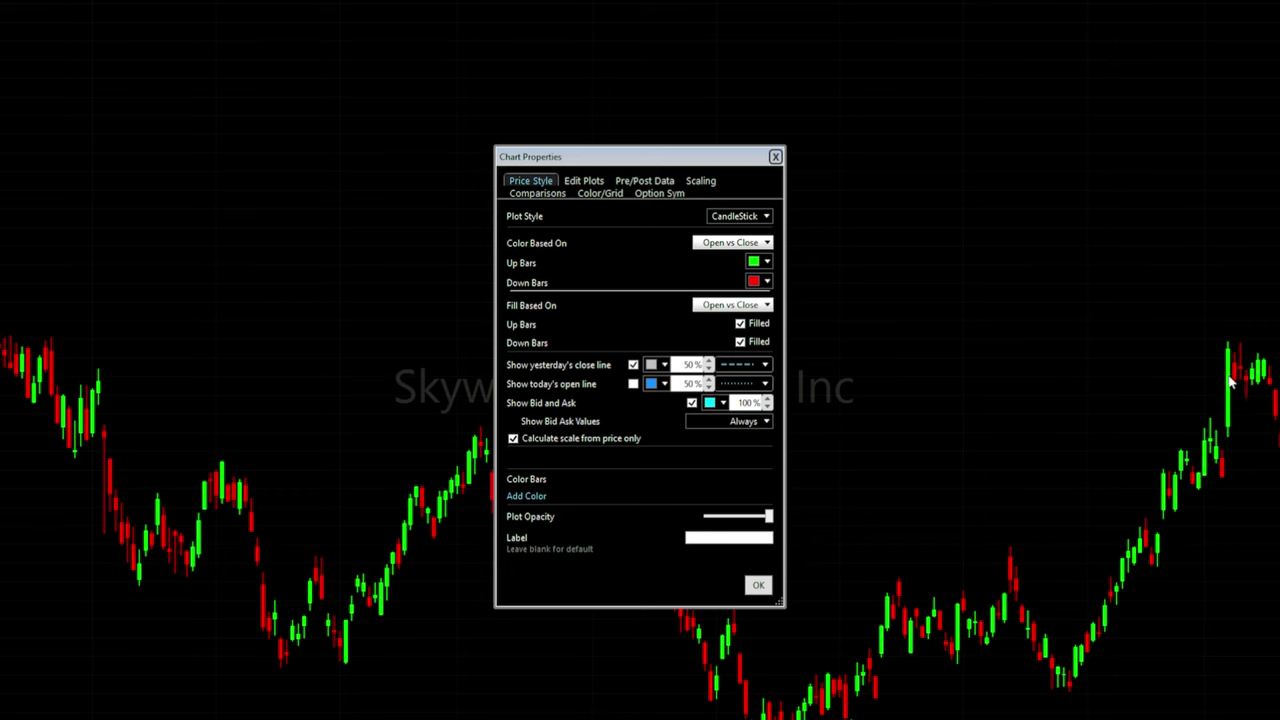
left_click(740, 323)
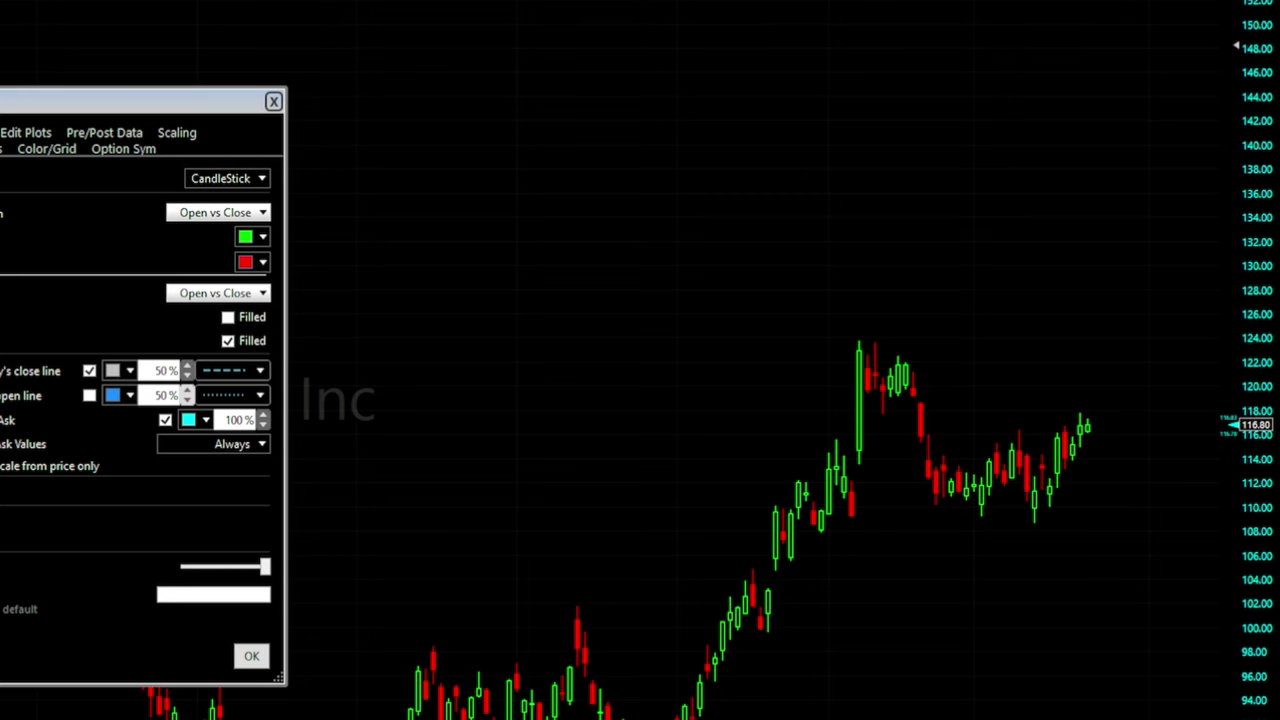
left_click(165, 419)
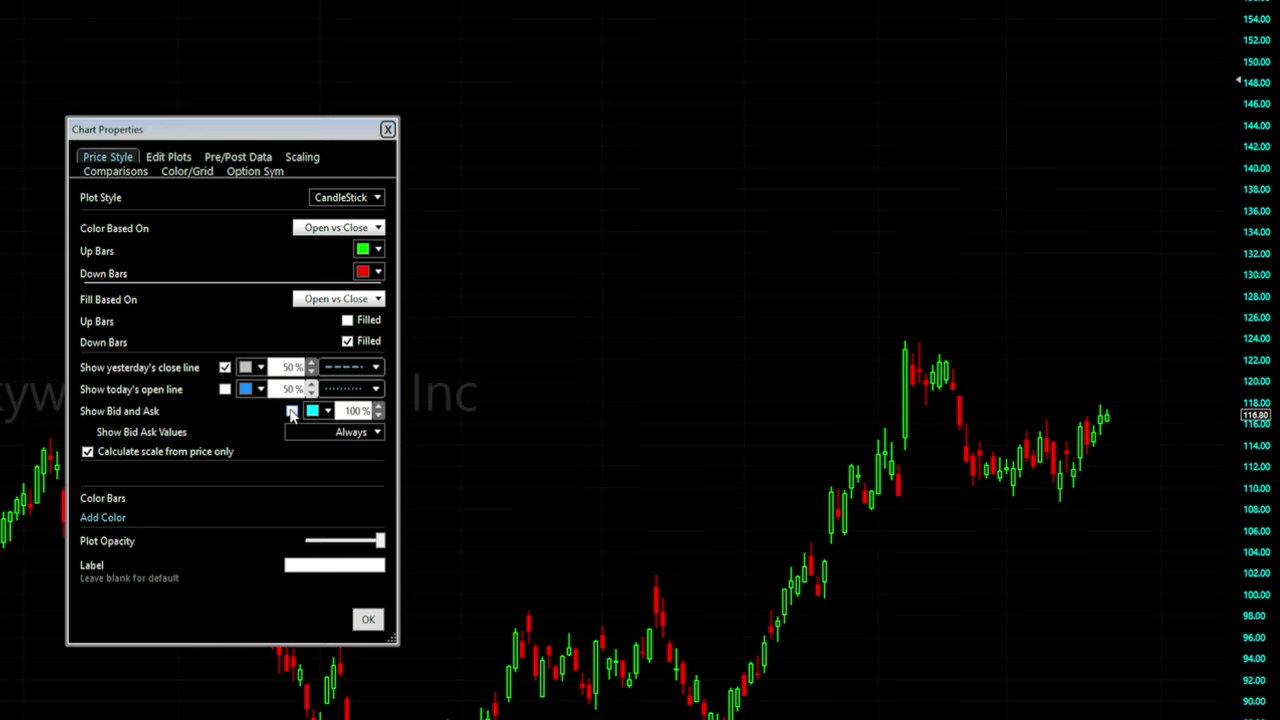
left_click(291, 411)
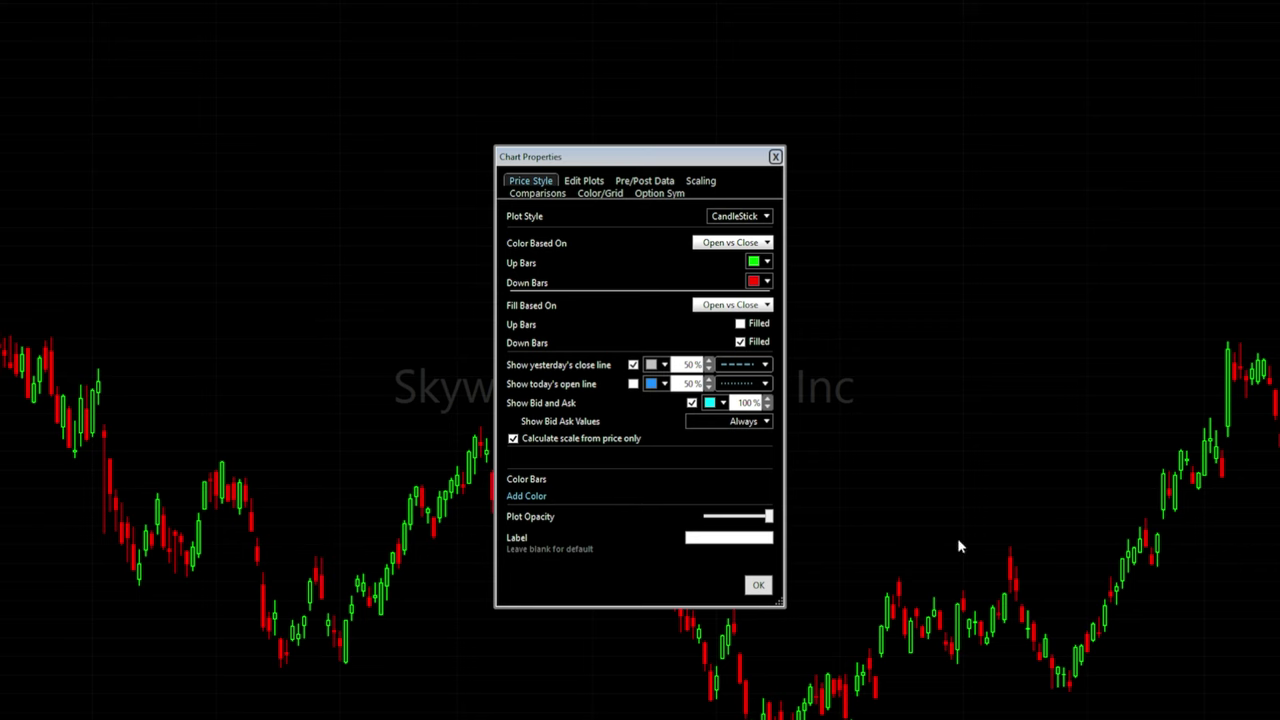
left_click_drag(768, 516, 773, 536)
Look through the Pre/Post Data and Comparisons pages, ending on Color/Grid
left_click(644, 181)
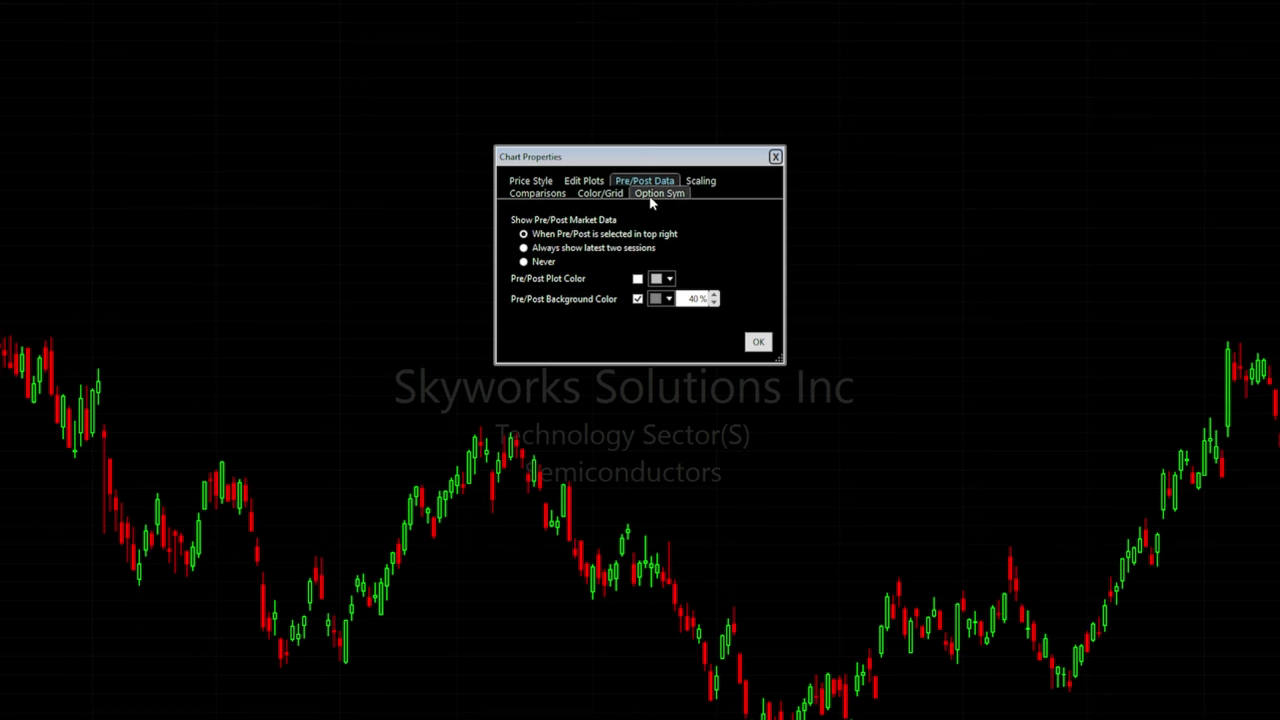
left_click(537, 194)
left_click(602, 195)
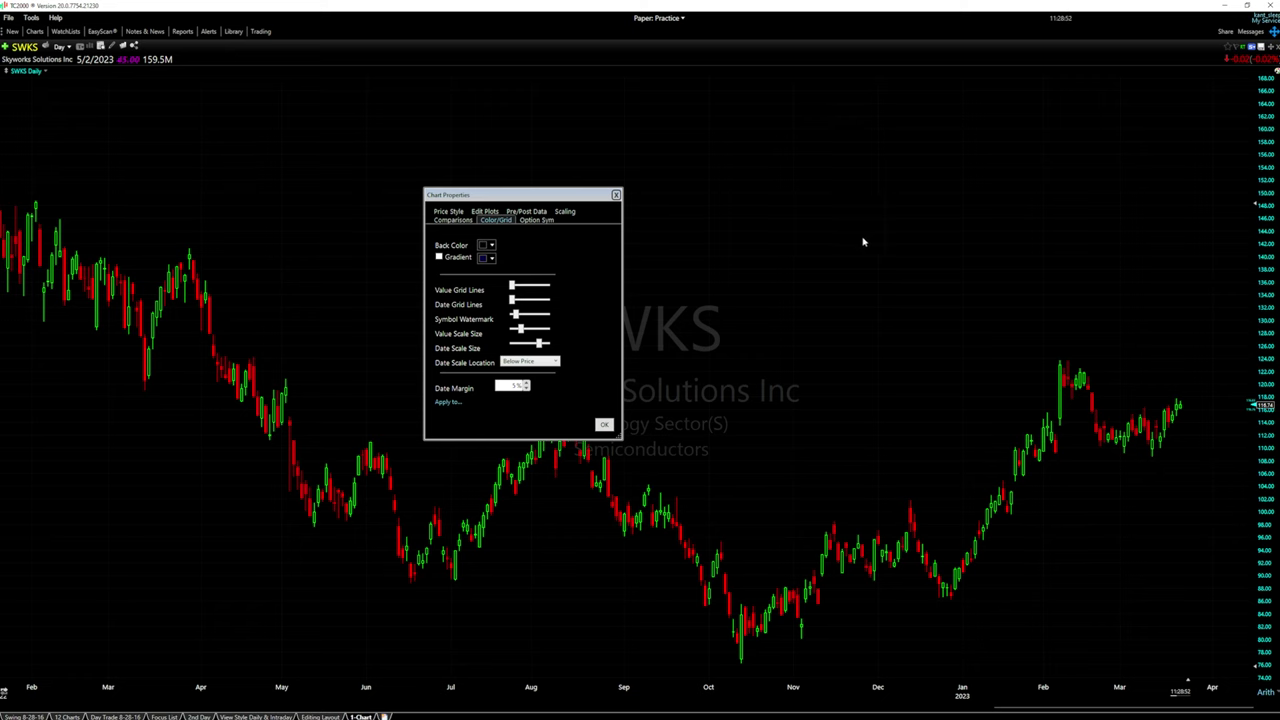
left_click(491, 245)
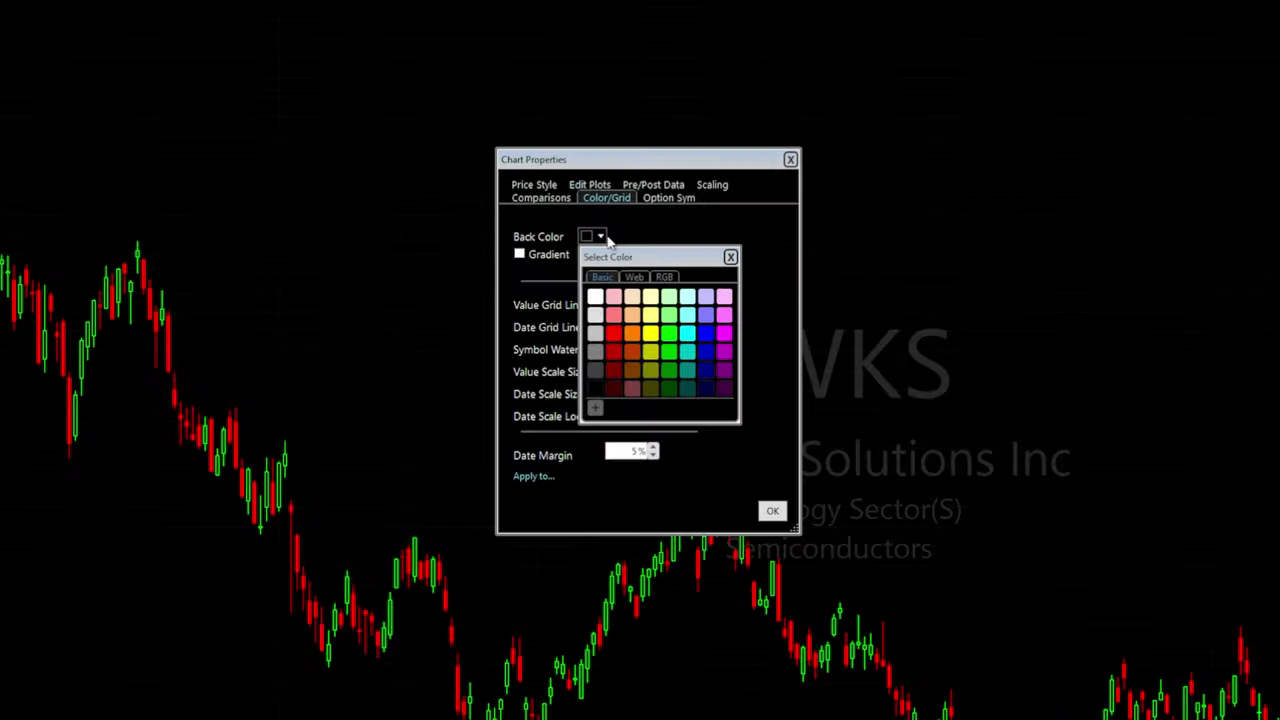
left_click(706, 337)
left_click(597, 237)
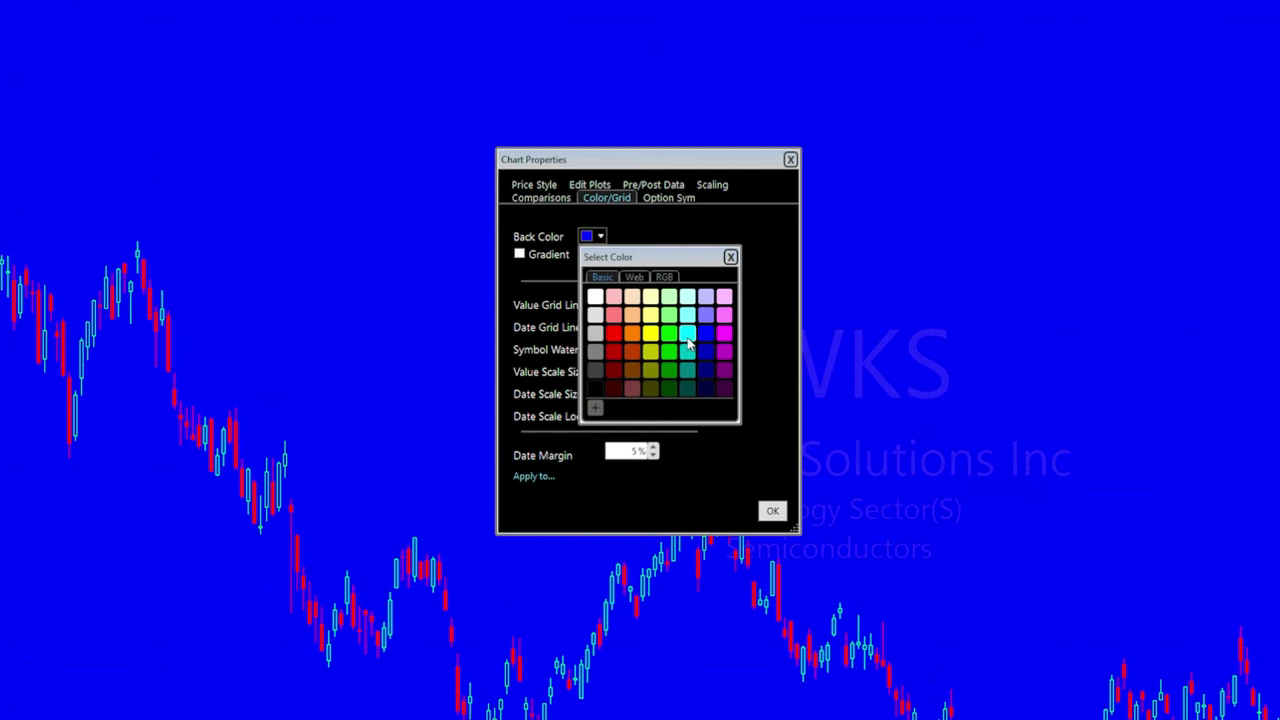
left_click(668, 351)
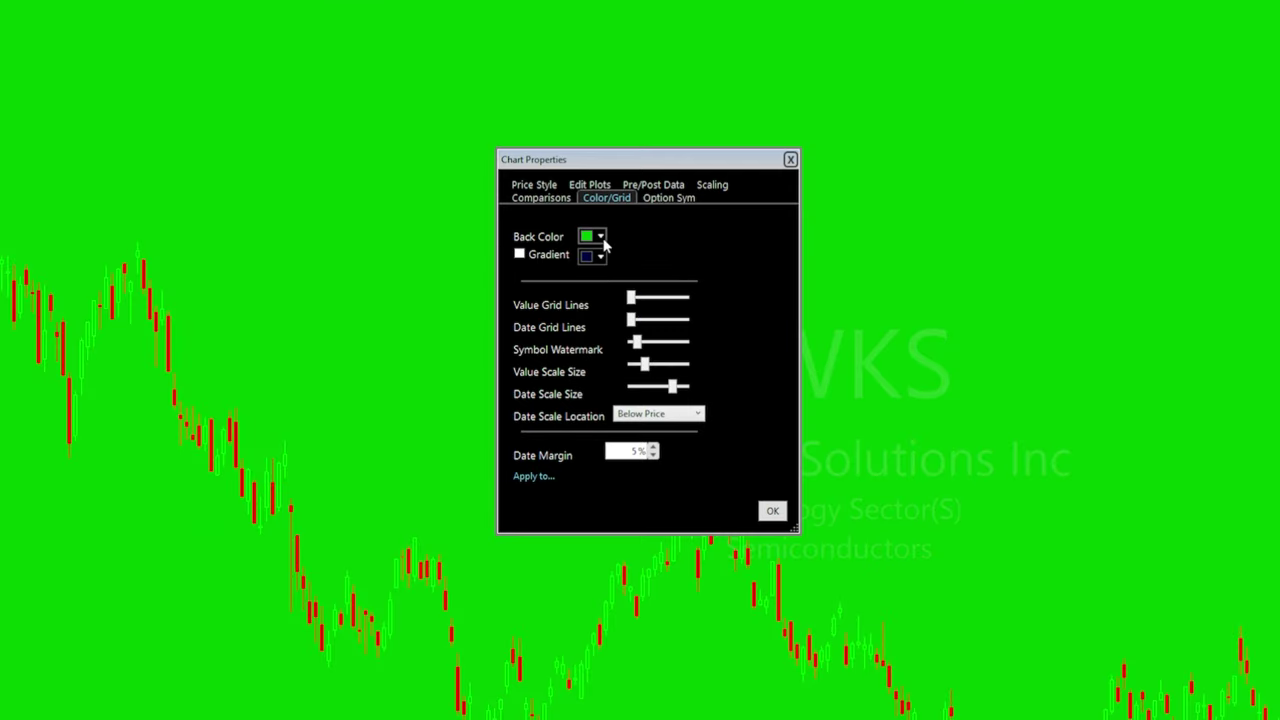
left_click(597, 237)
left_click(597, 389)
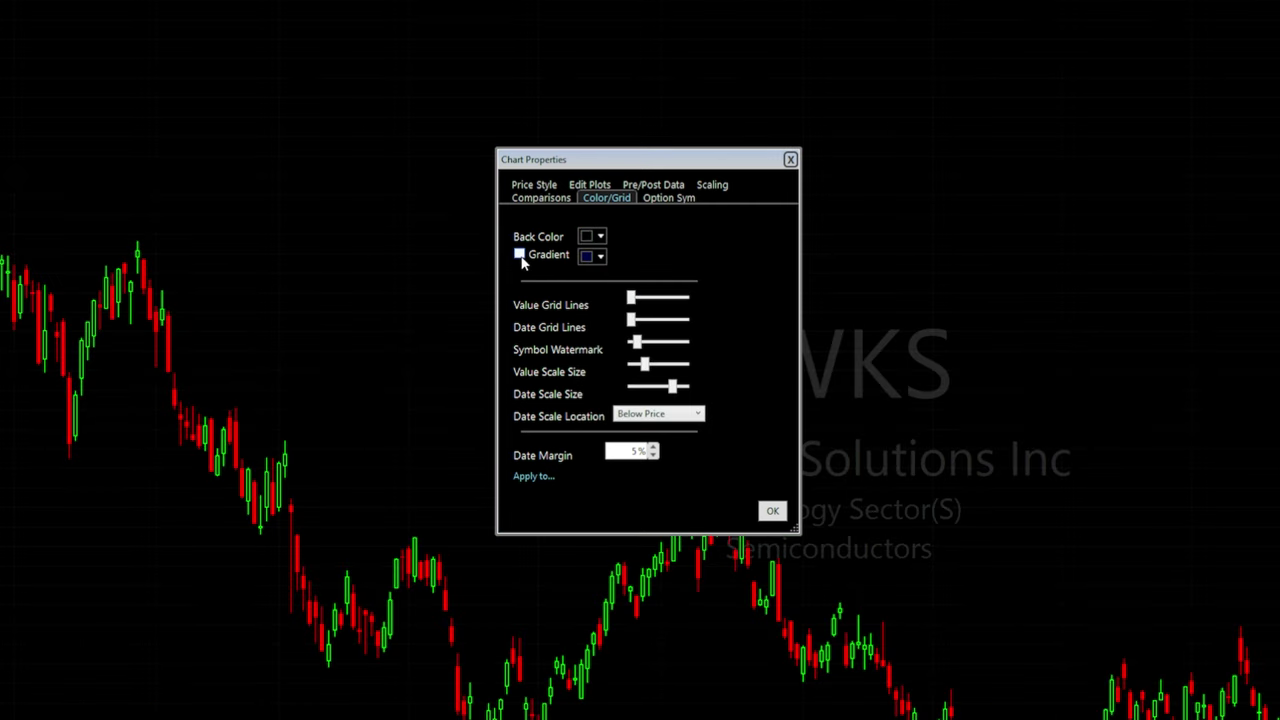
left_click(601, 238)
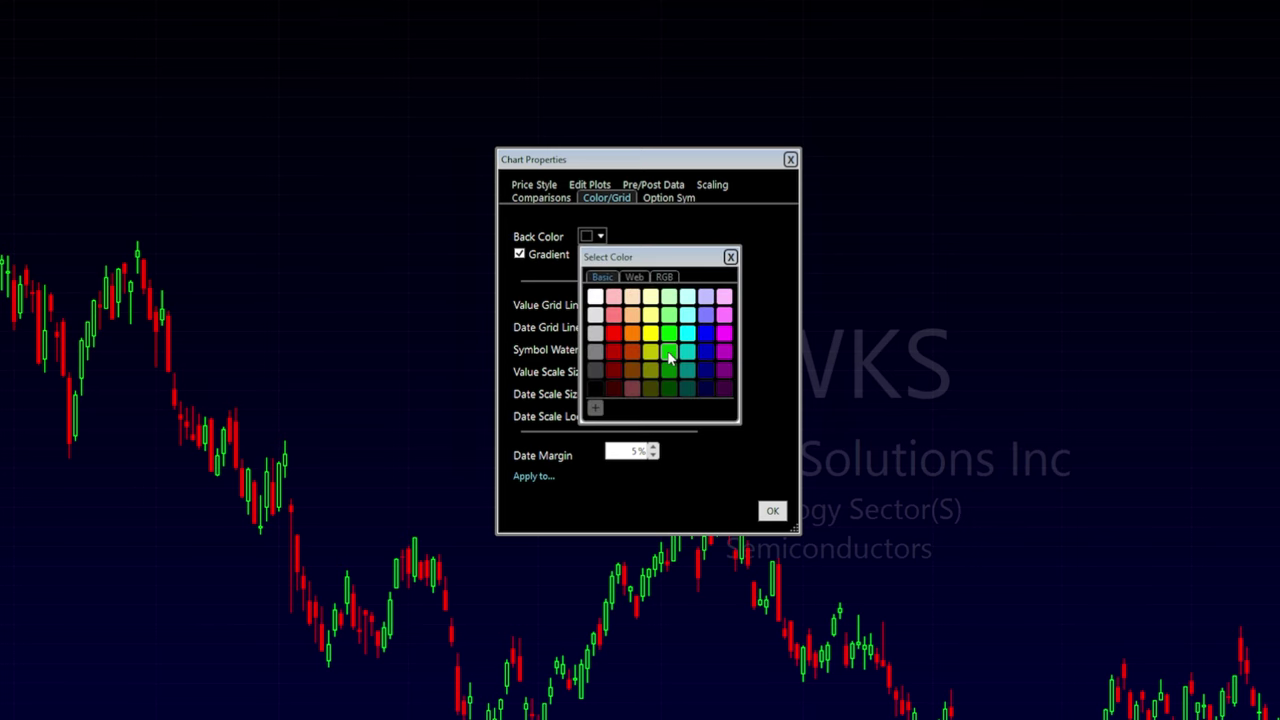
left_click(671, 356)
left_click(600, 256)
left_click(622, 392)
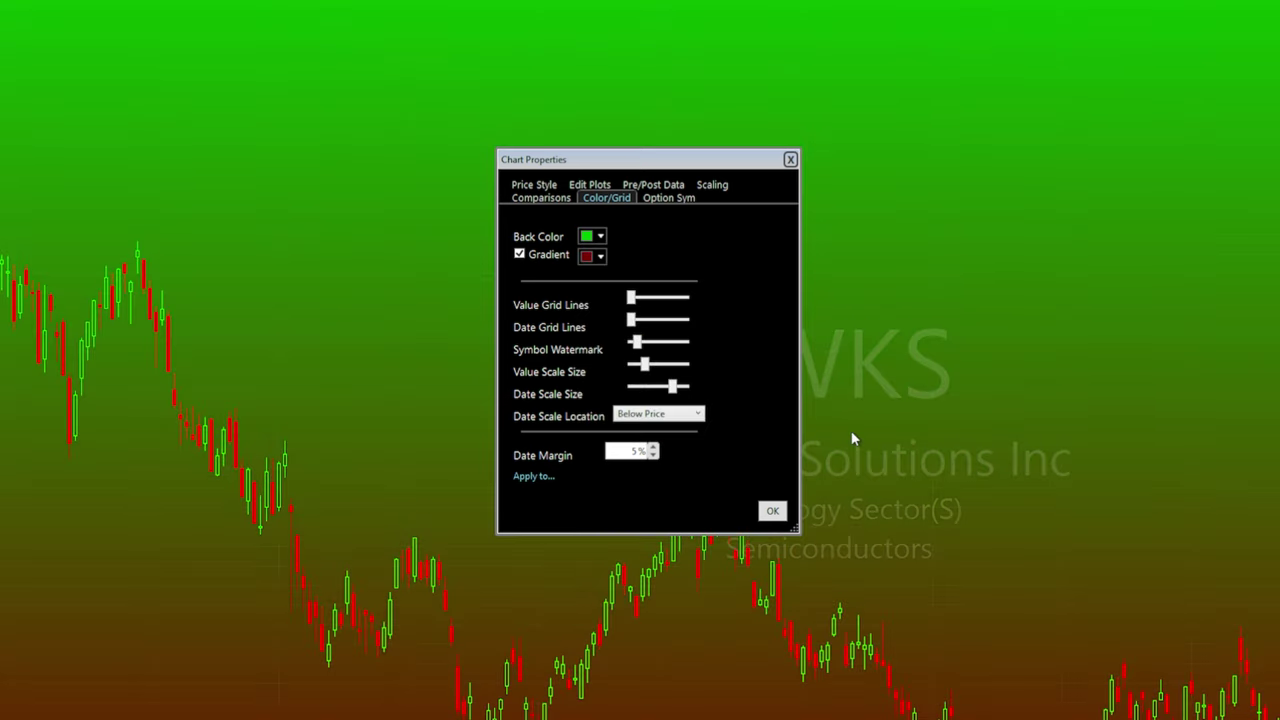
left_click(519, 254)
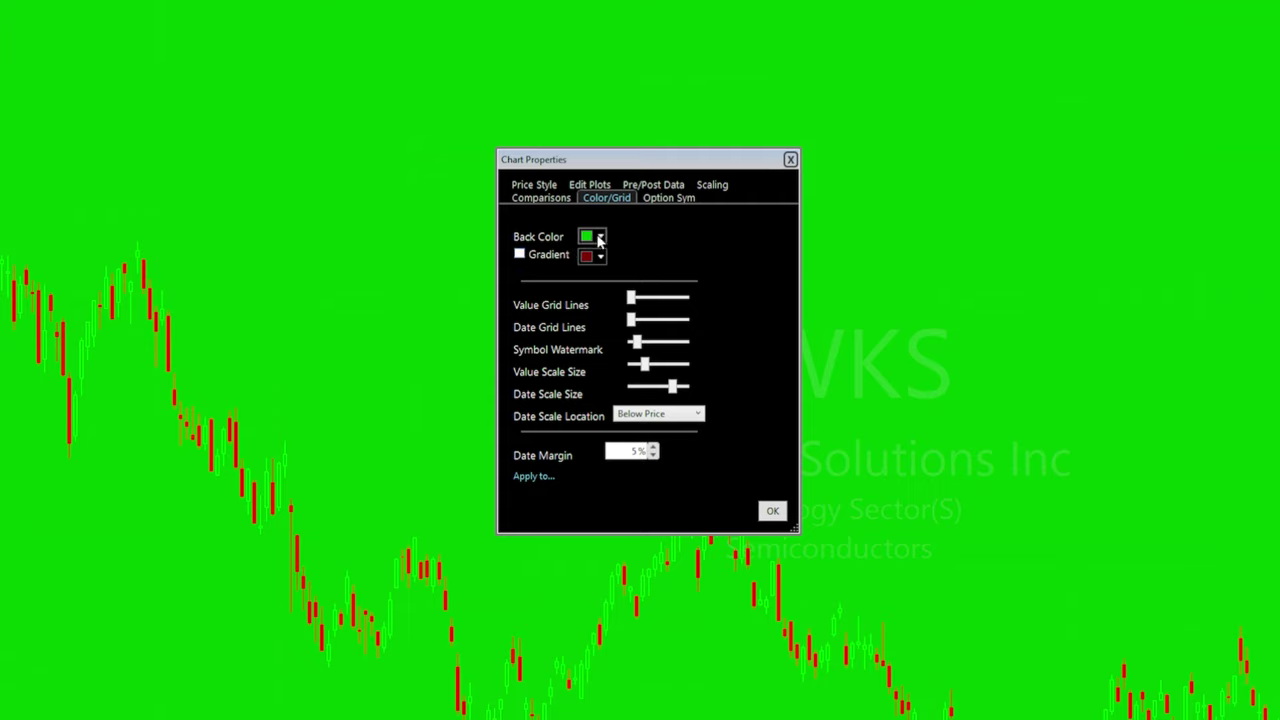
left_click(600, 237)
left_click(595, 388)
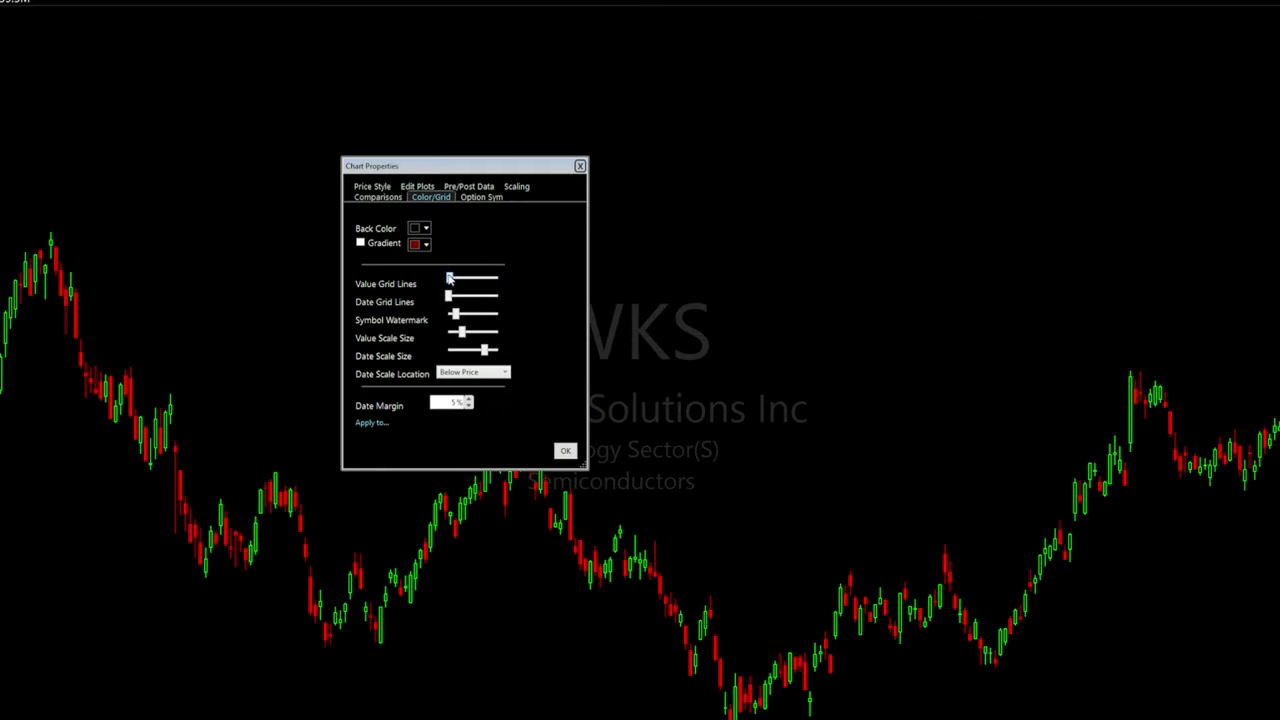
Adjust price grid line brightness, preview date grid lines, then return them to minimum
left_click_drag(465, 278, 477, 278)
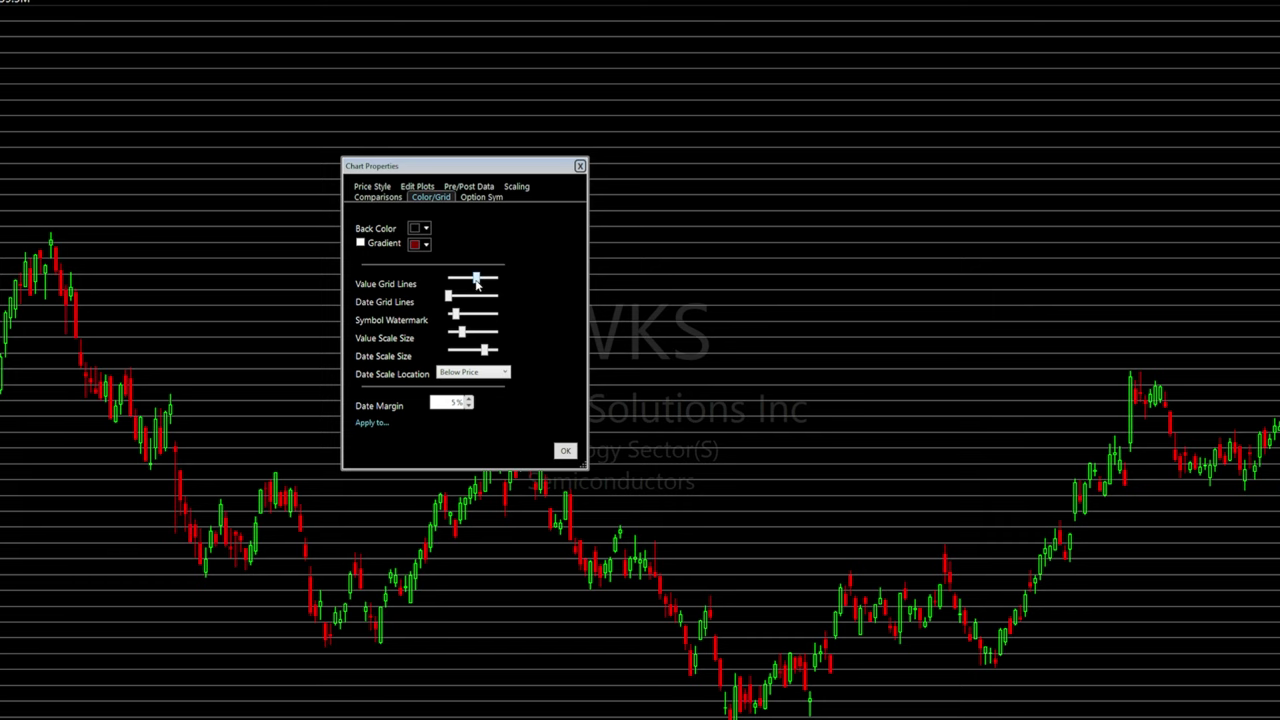
left_click_drag(478, 282, 443, 288)
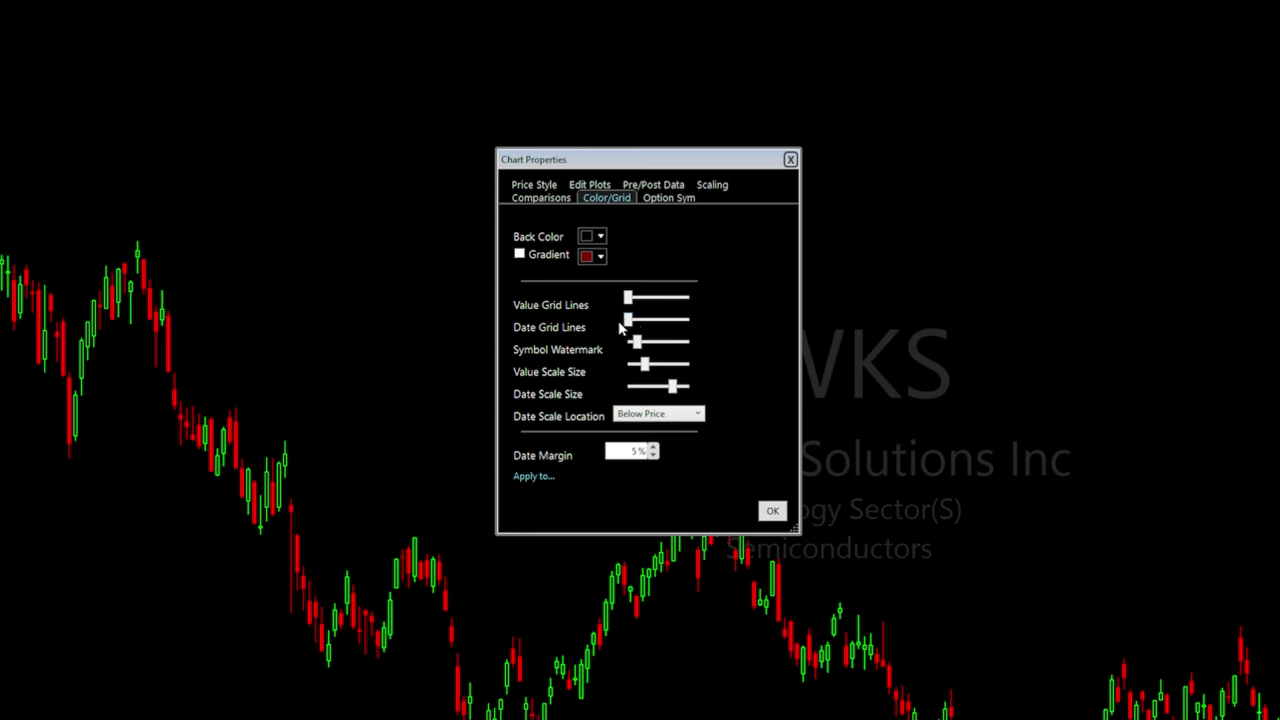
left_click_drag(630, 322, 678, 335)
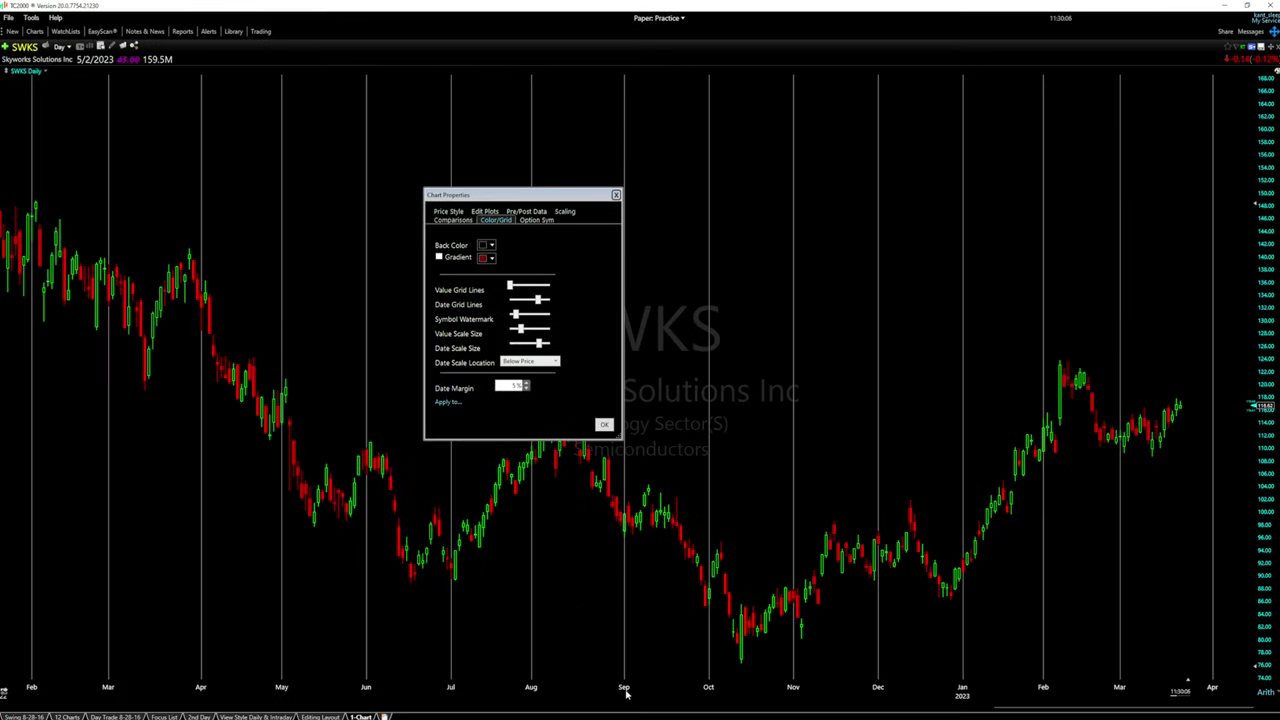
left_click_drag(540, 304, 511, 304)
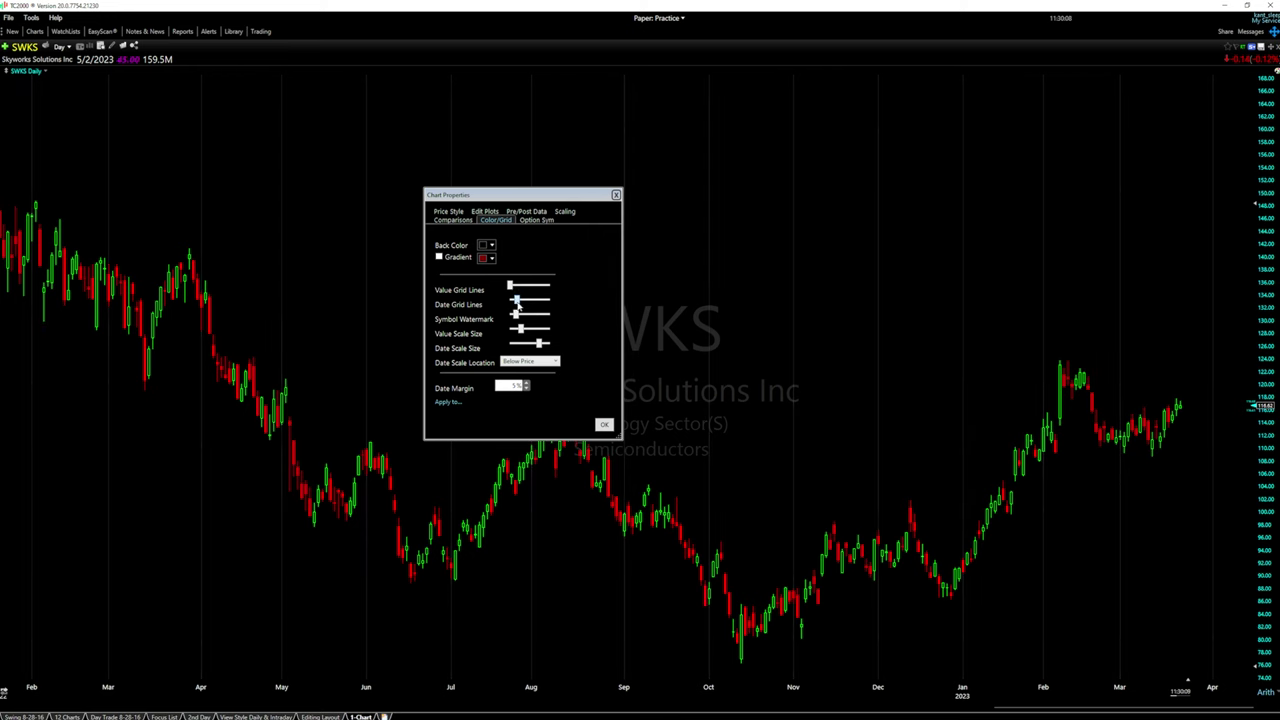
left_click_drag(551, 195, 393, 195)
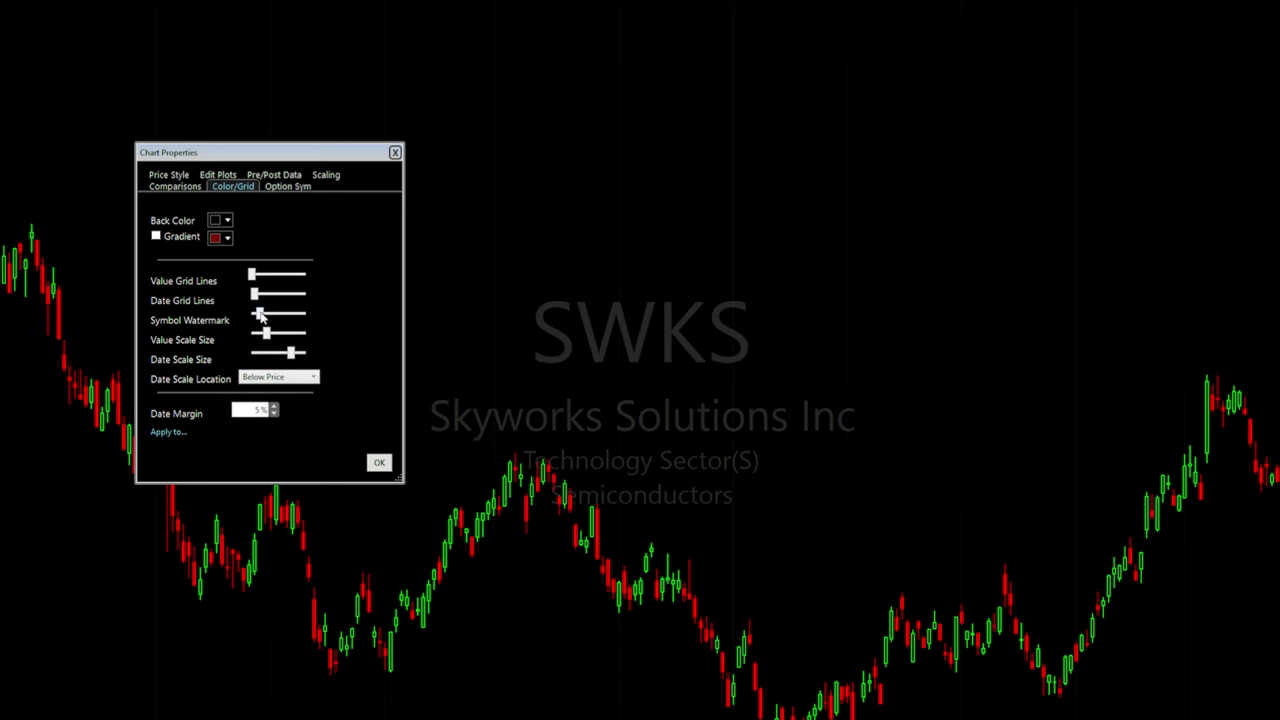
Dim the SWKS watermark to a faint level and enlarge the price and date axis labels
left_click_drag(260, 316, 308, 316)
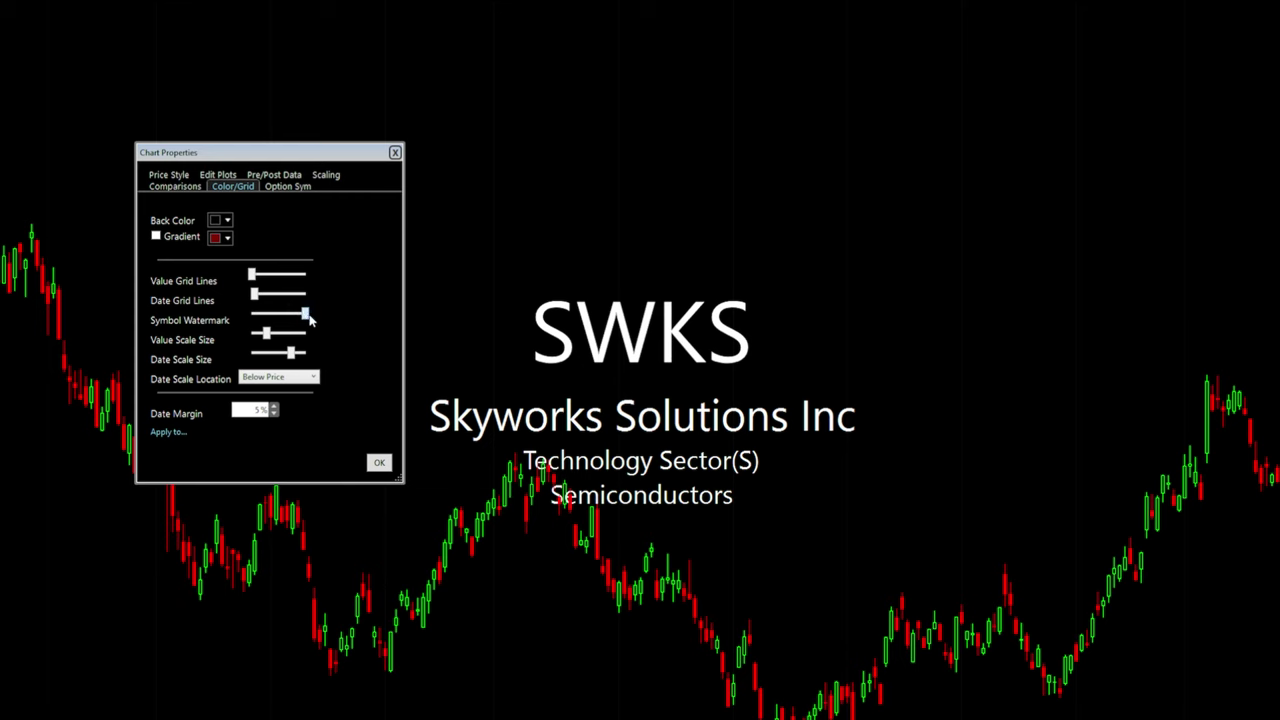
left_click_drag(310, 318, 262, 318)
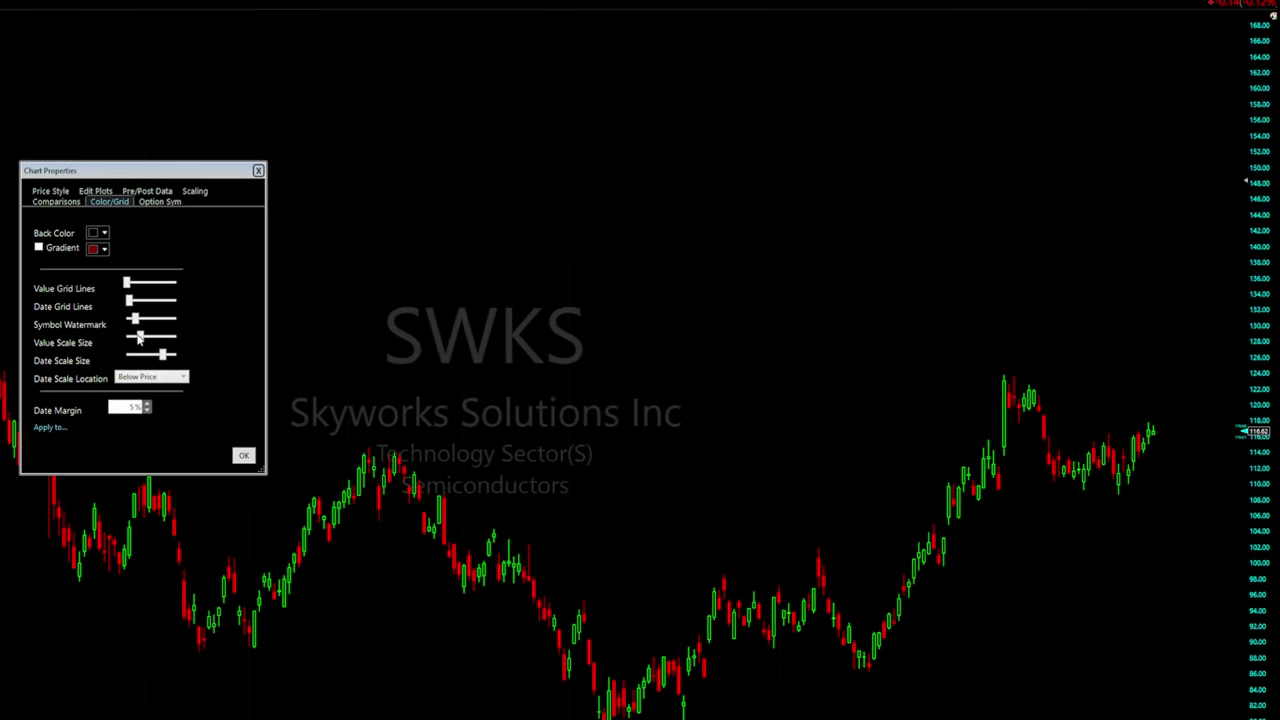
left_click_drag(139, 336, 178, 340)
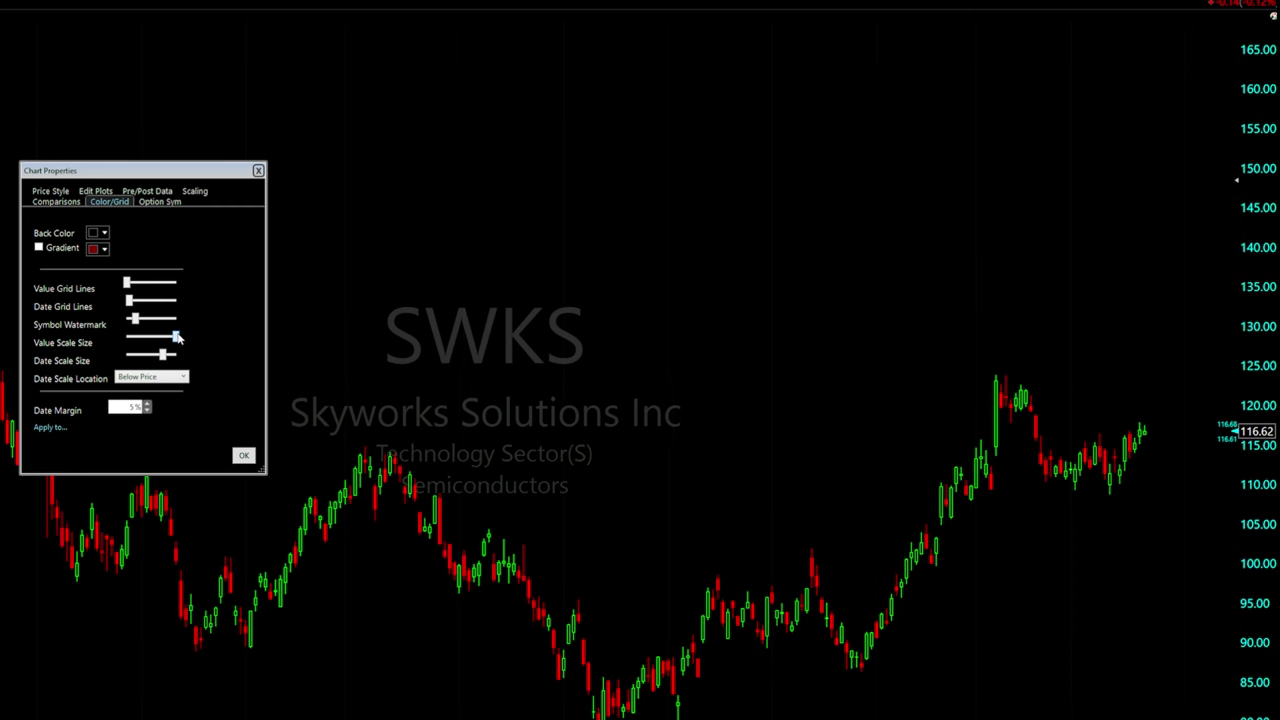
left_click_drag(176, 337, 170, 337)
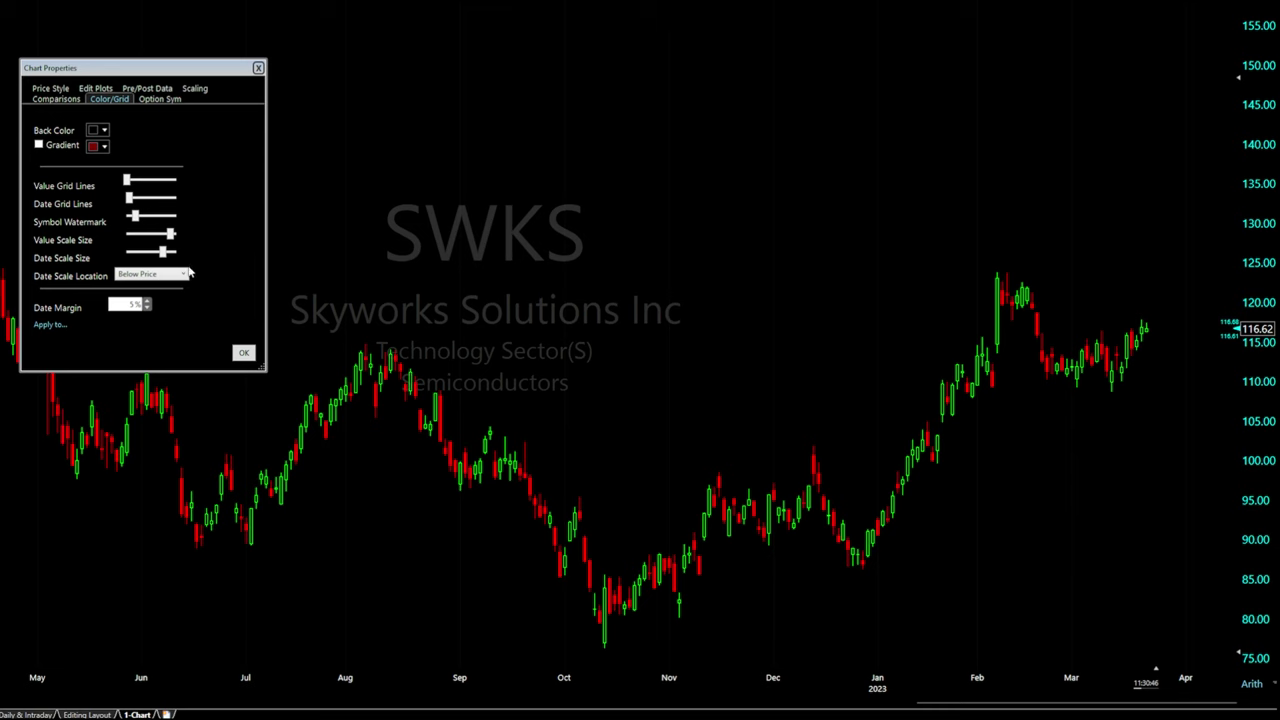
left_click(170, 253)
left_click_drag(172, 277, 177, 326)
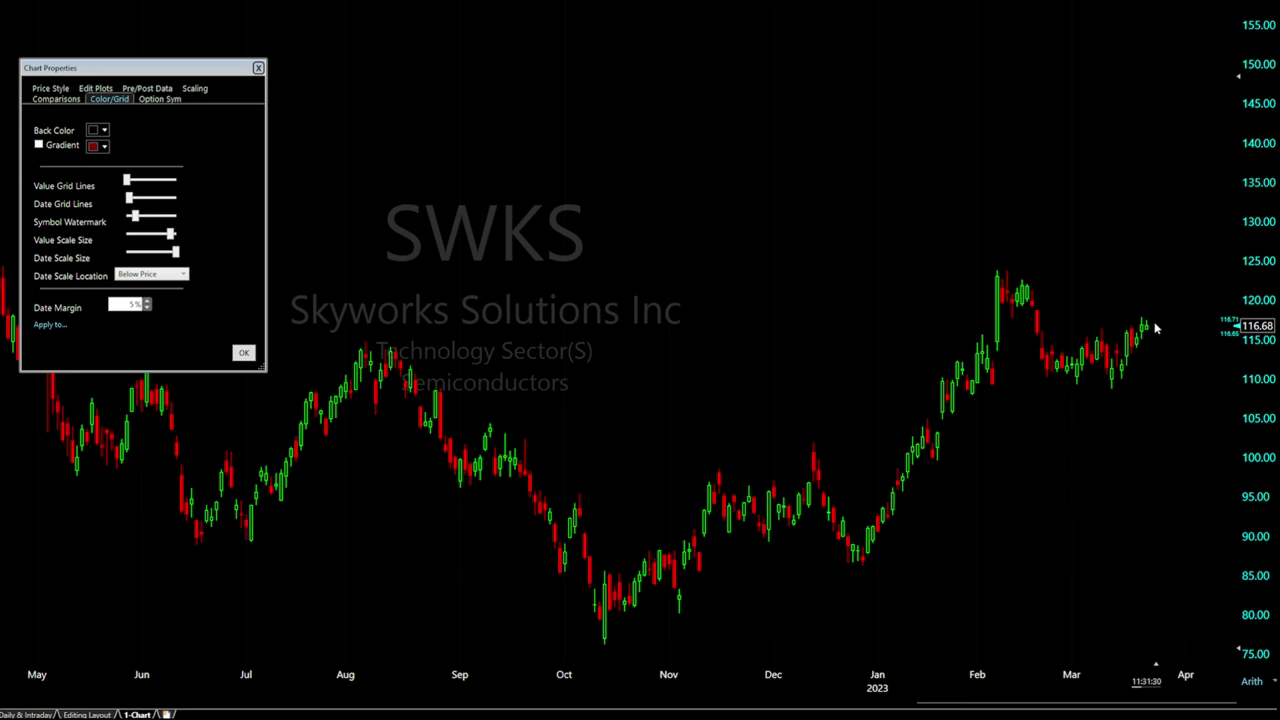
Test the Date Margin down to 0%, restore it to 5%, and confirm with OK
left_click(147, 308)
left_click(147, 308)
left_click(147, 308)
left_click(147, 308)
left_click(147, 308)
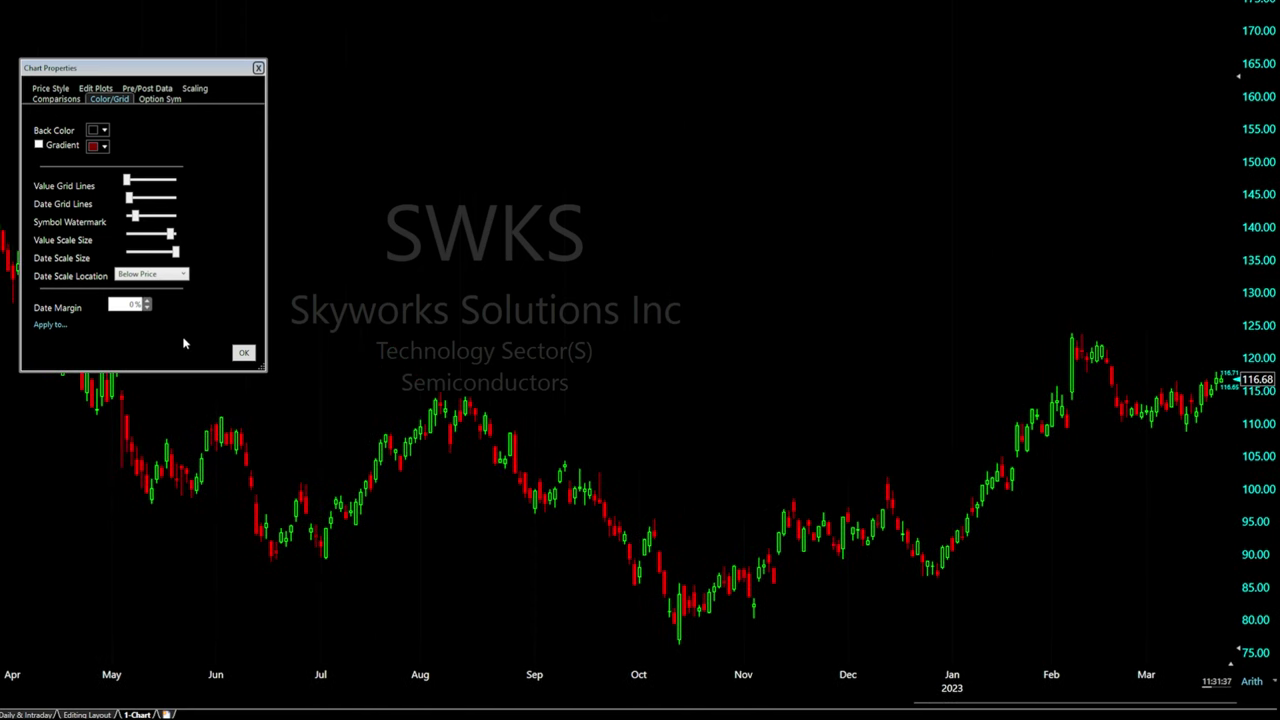
left_click(147, 305)
left_click(147, 305)
left_click(147, 305)
left_click(147, 304)
left_click(147, 304)
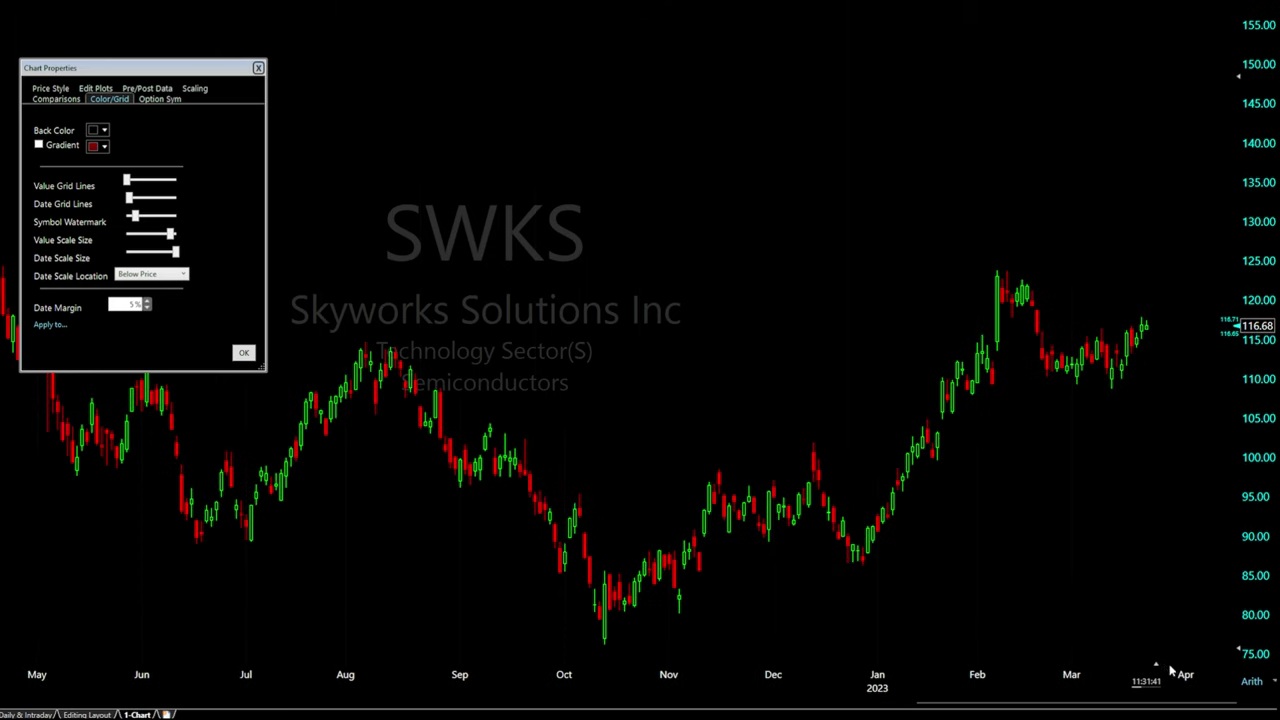
left_click(243, 352)
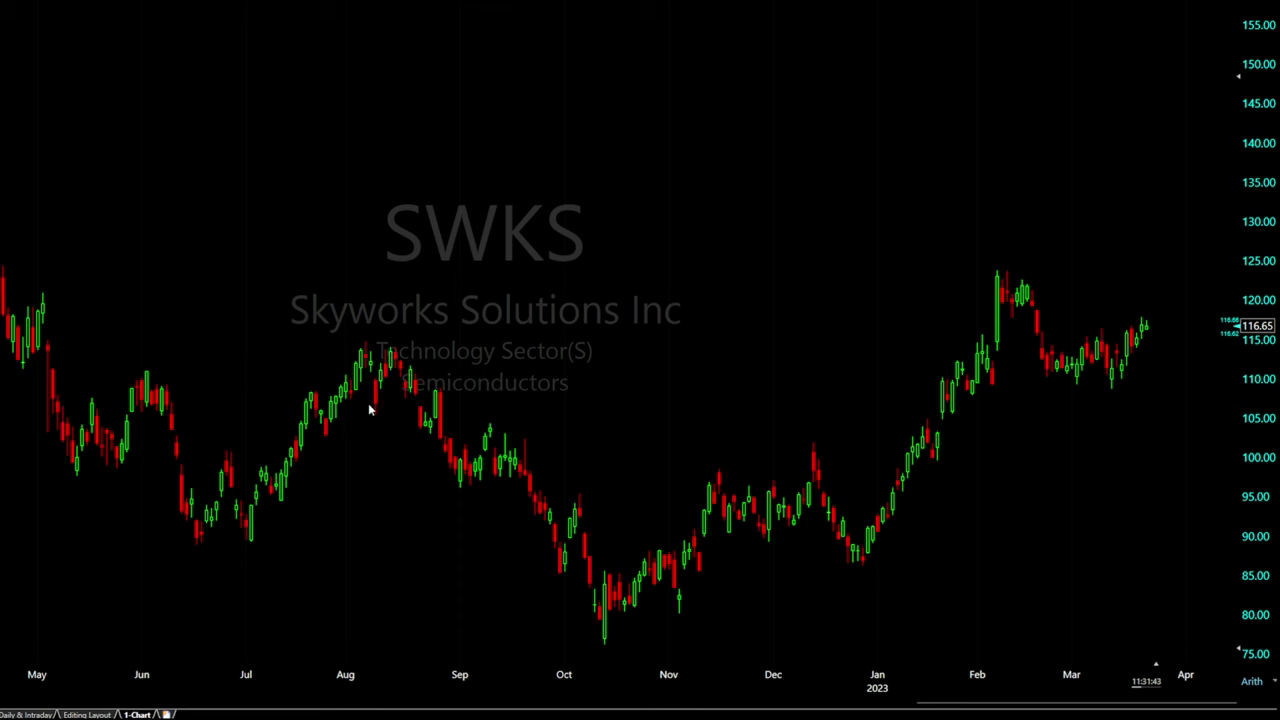
Squeeze and re-stretch the SWKS chart's time scale
left_click_drag(1154, 660, 1184, 662)
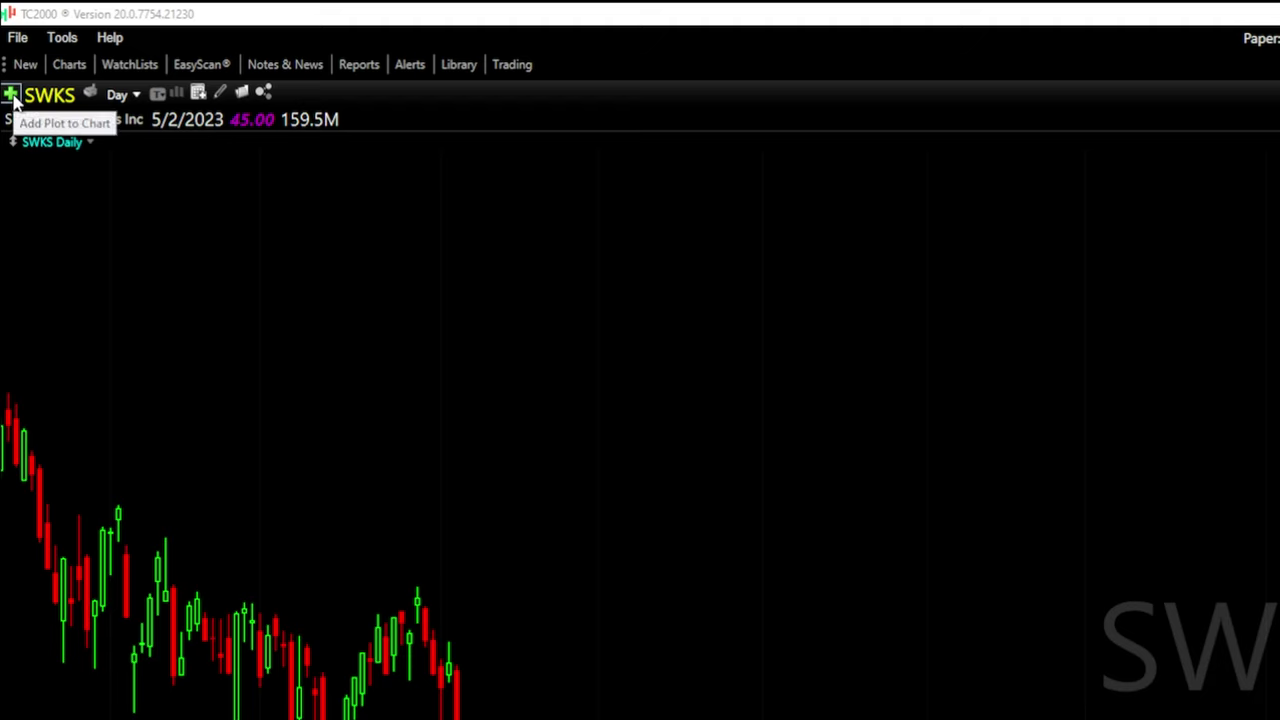
left_click(10, 94)
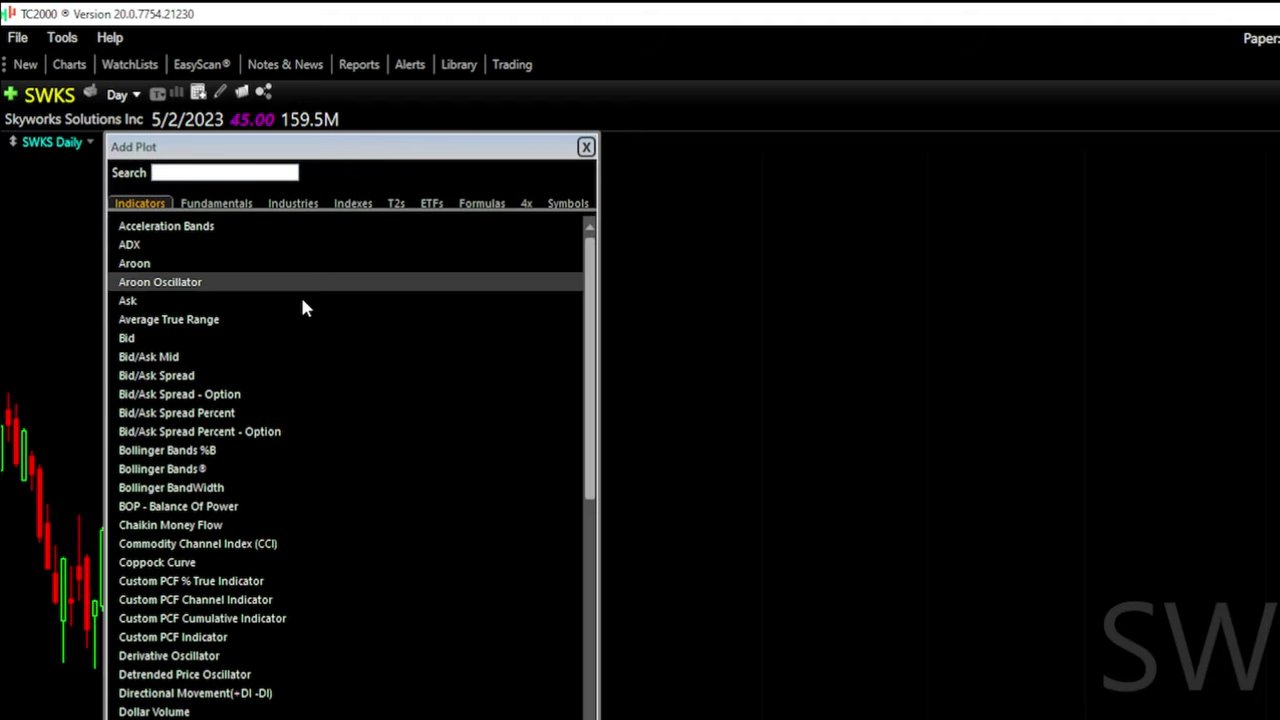
left_click(585, 147)
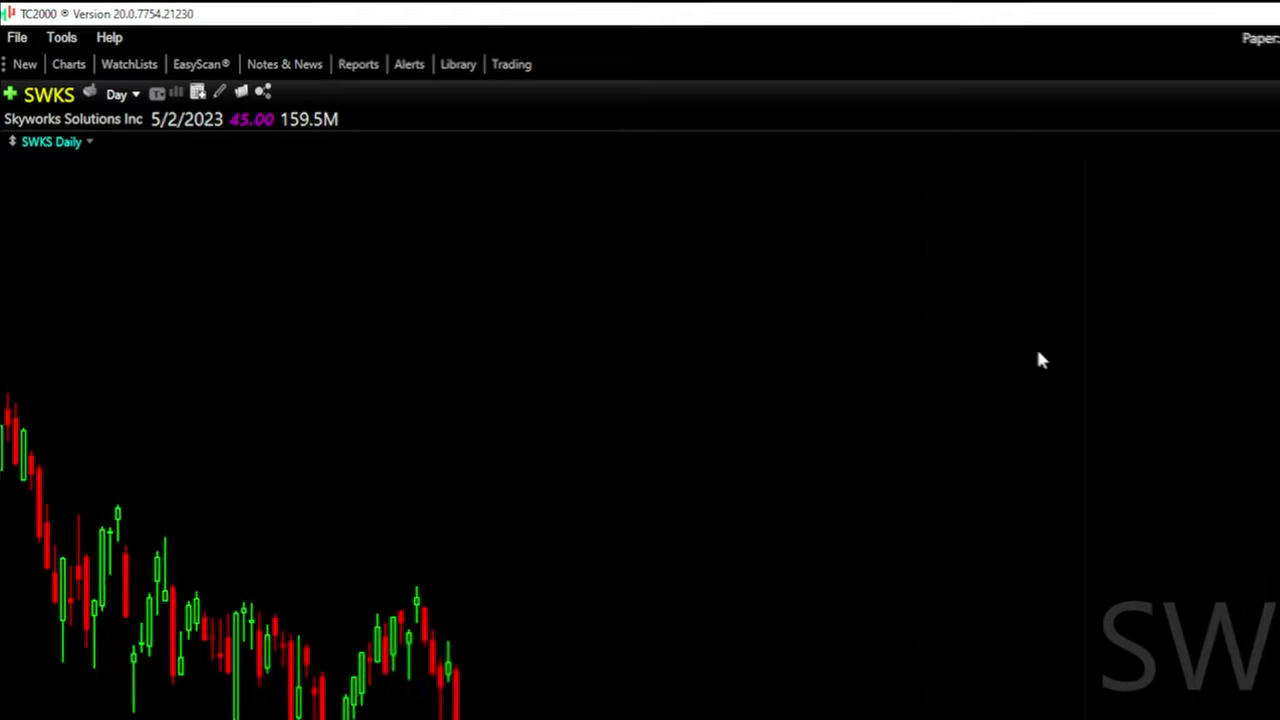
Add a Volume pane by searching 'volume' in the Add Plot indicators list
right_click(575, 205)
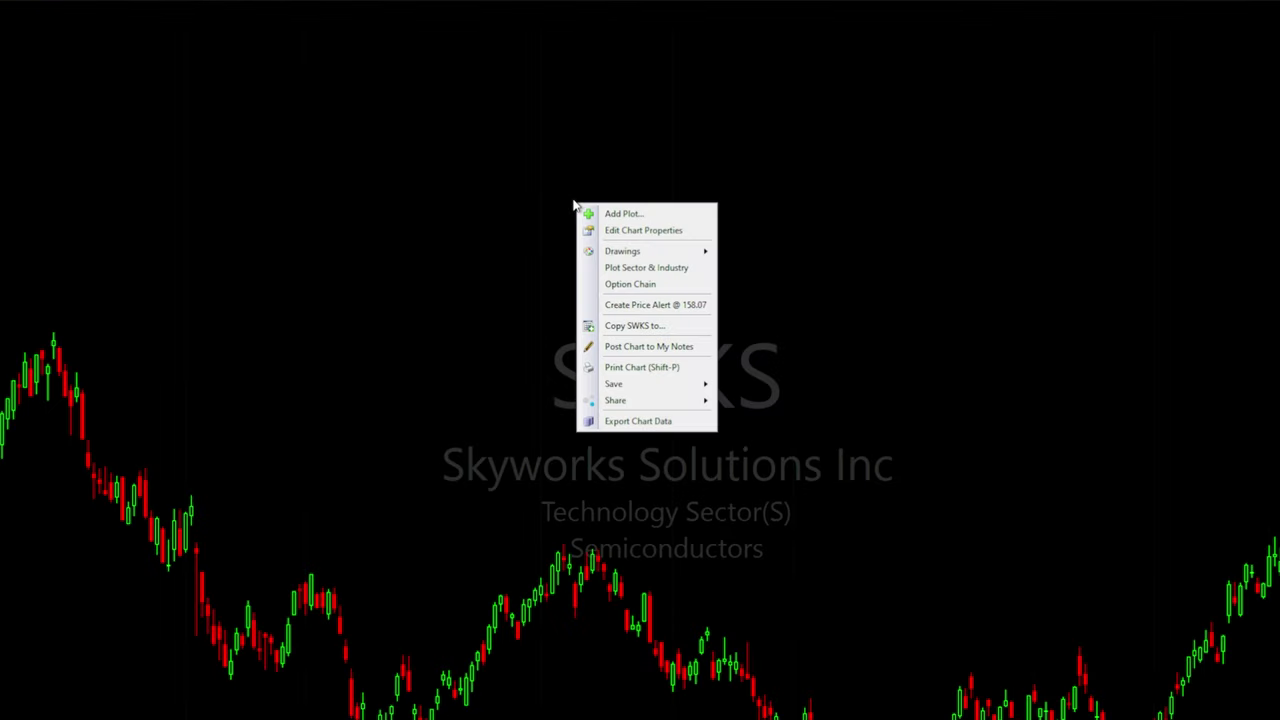
left_click(670, 214)
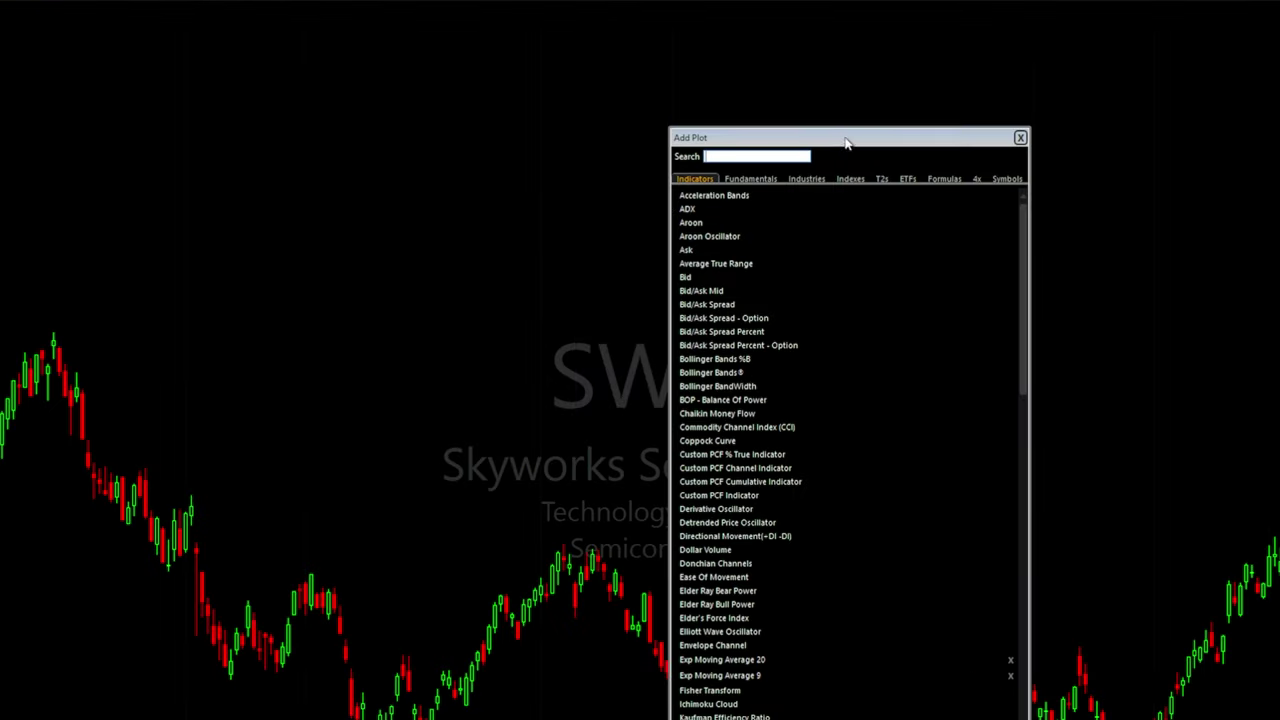
left_click_drag(849, 139, 713, 68)
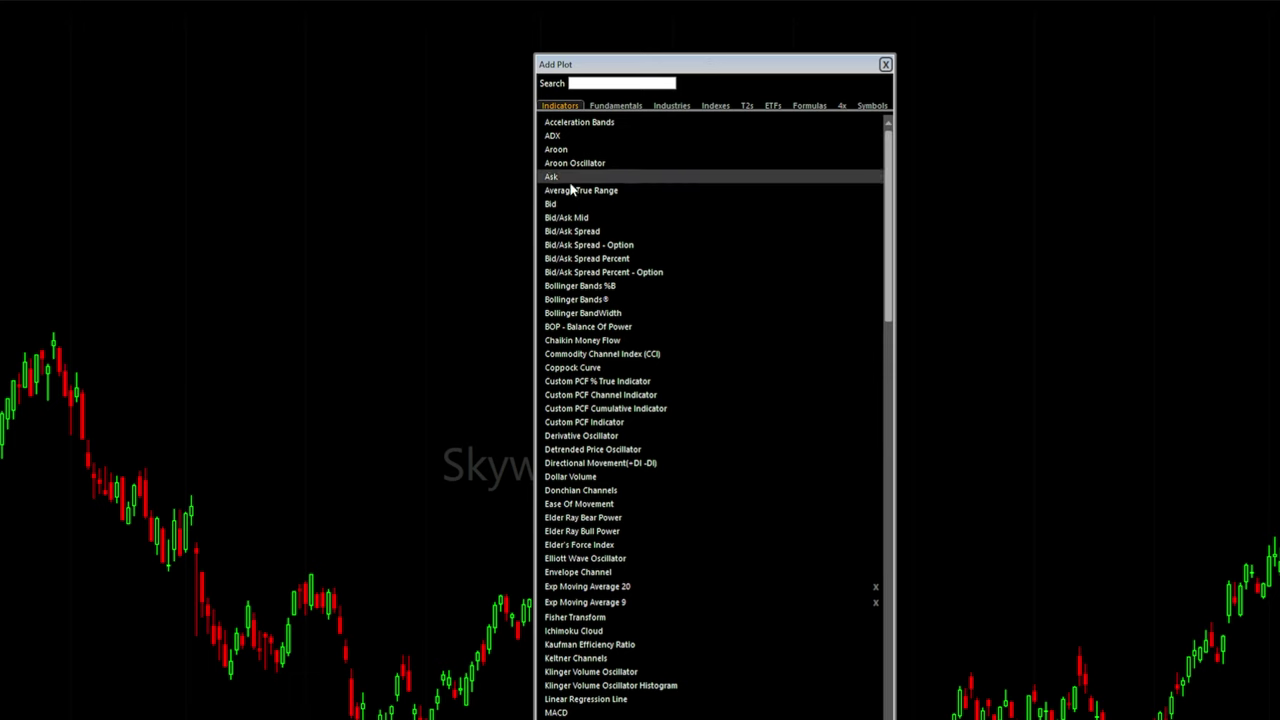
scroll(640, 570, "down", 6)
scroll(657, 537, "down", 11)
scroll(657, 500, "up", 17)
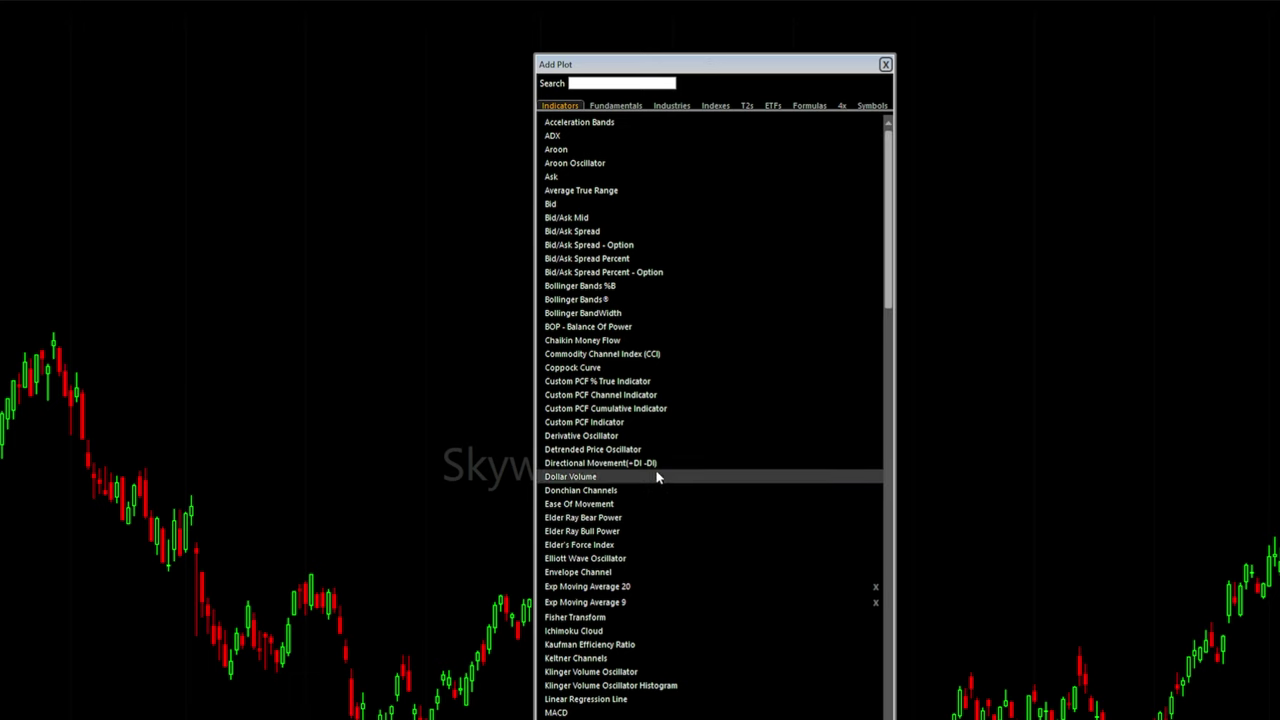
left_click(620, 107)
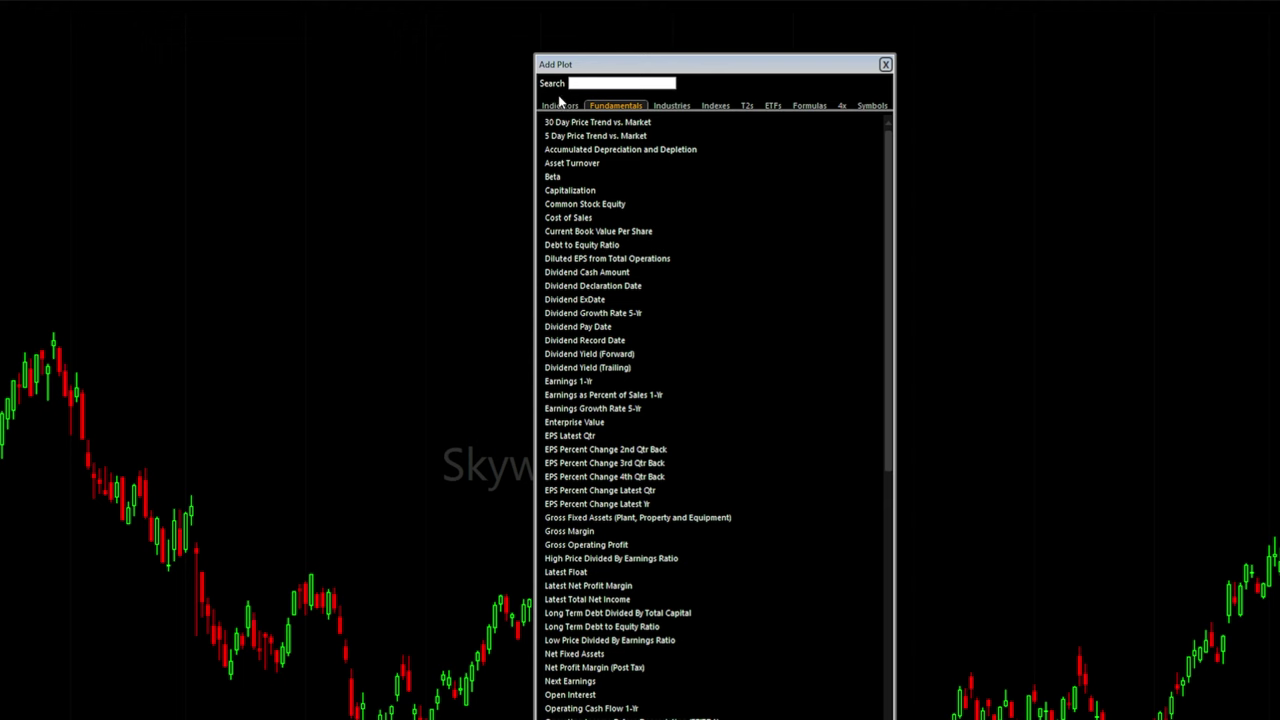
left_click(558, 105)
left_click(601, 86)
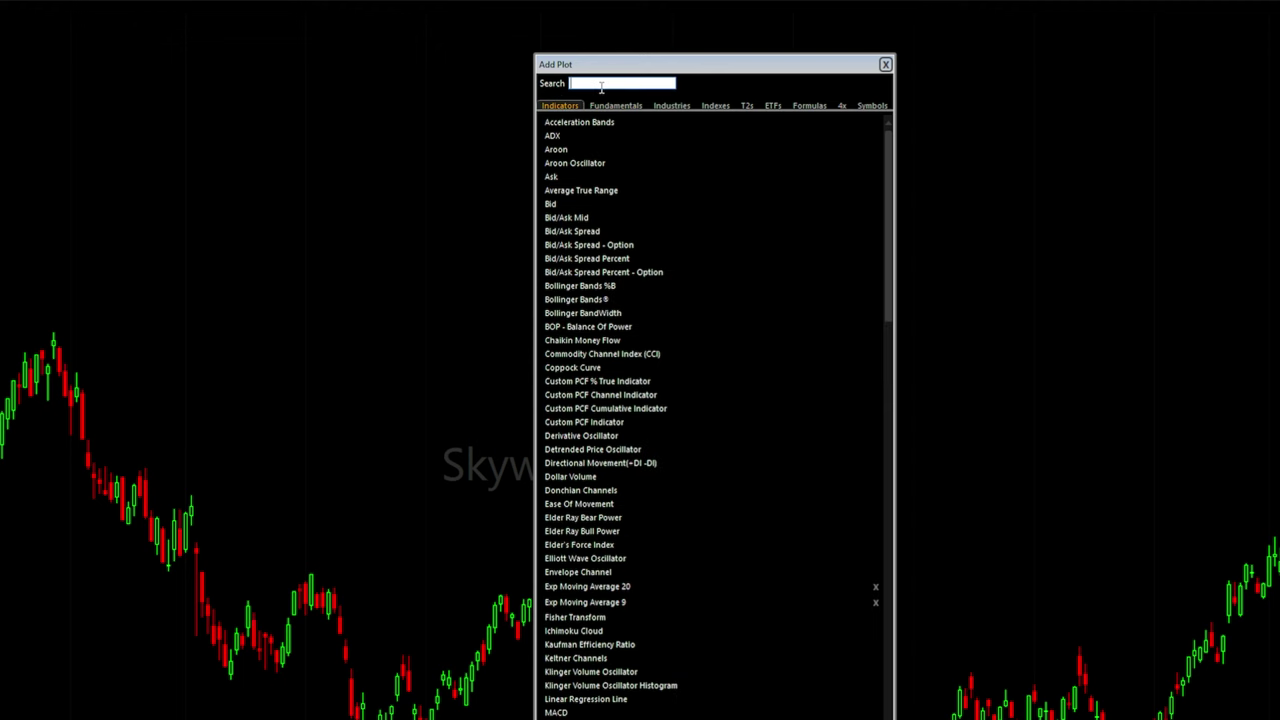
type("vo")
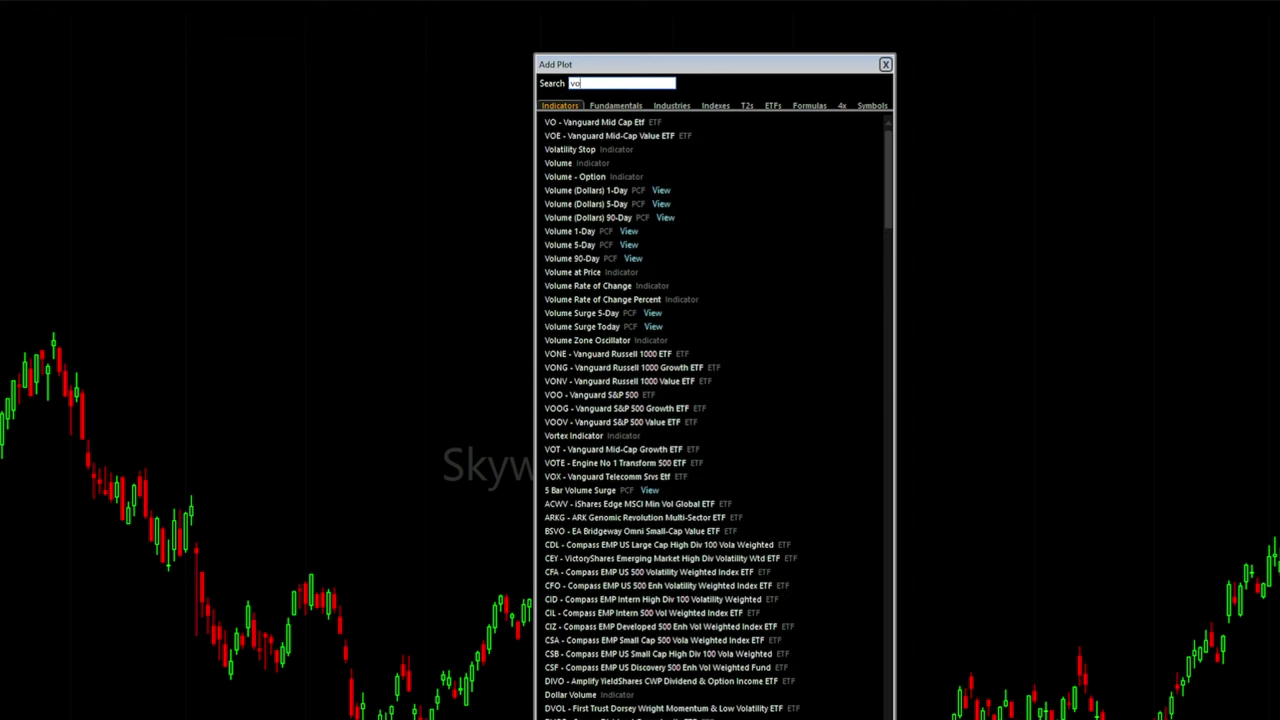
type("lume")
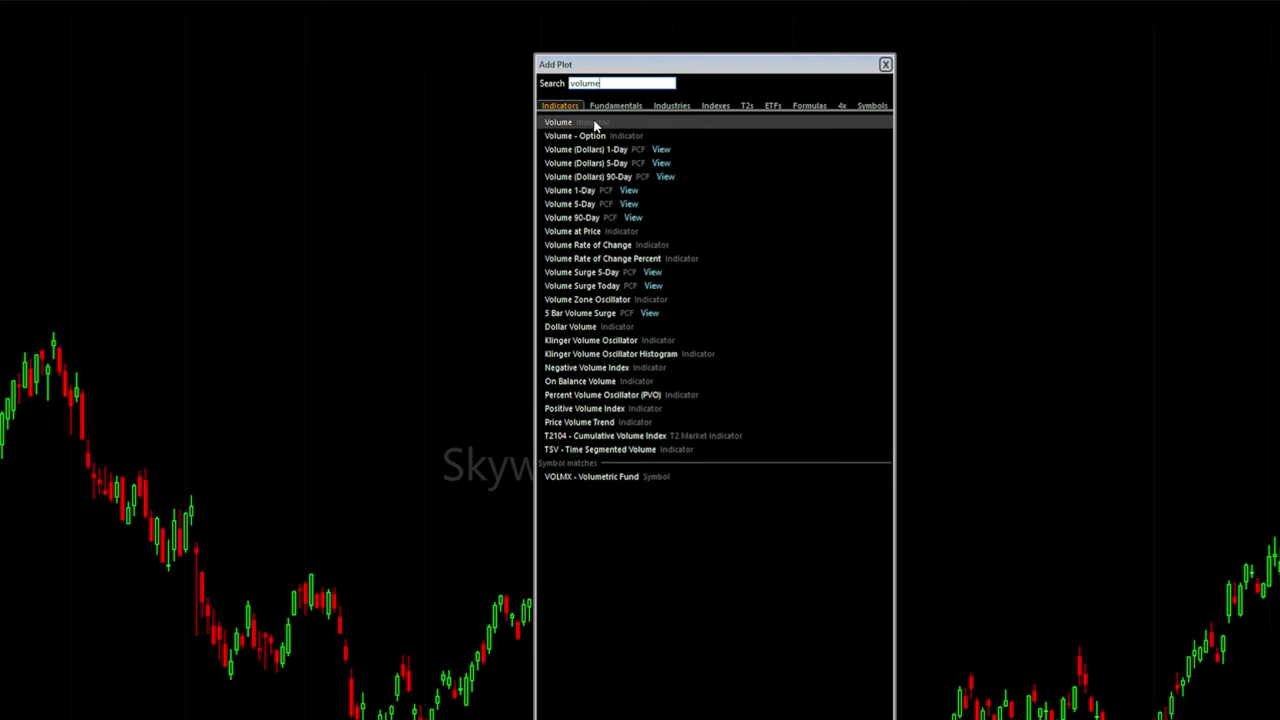
left_click(594, 124)
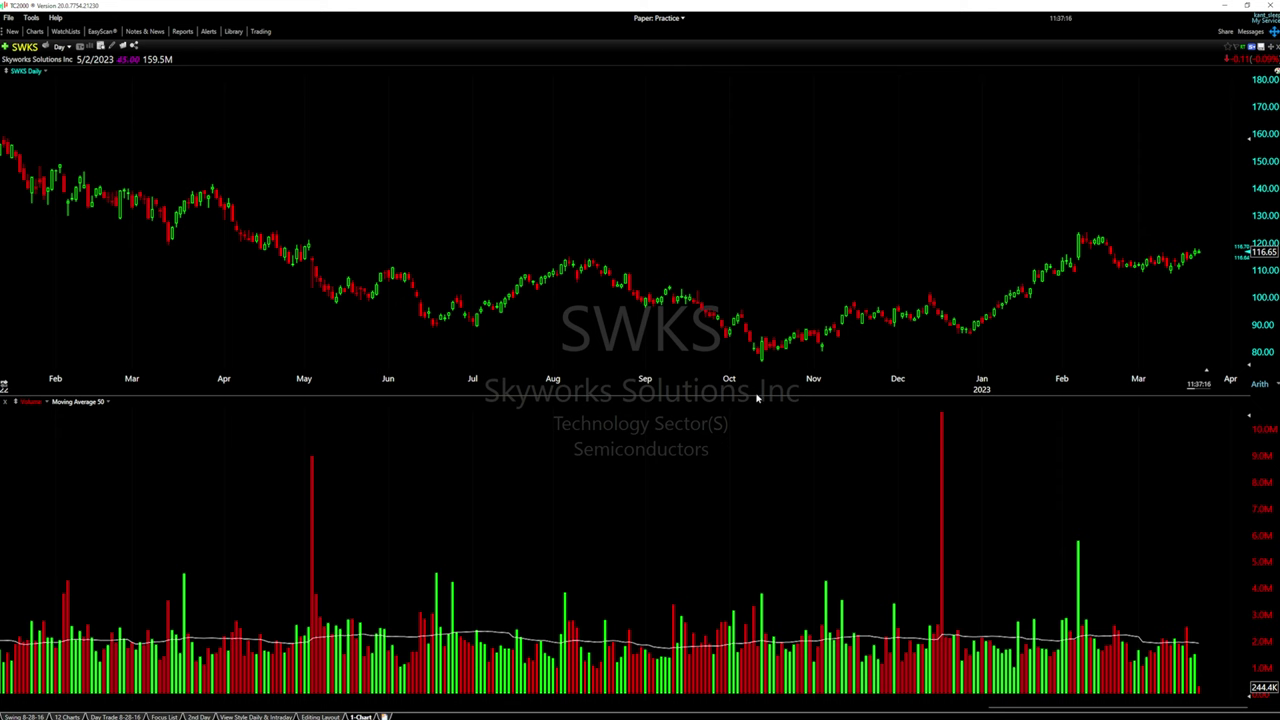
Make the price pane taller and set the volume moving average period to 20
left_click_drag(753, 395, 756, 510)
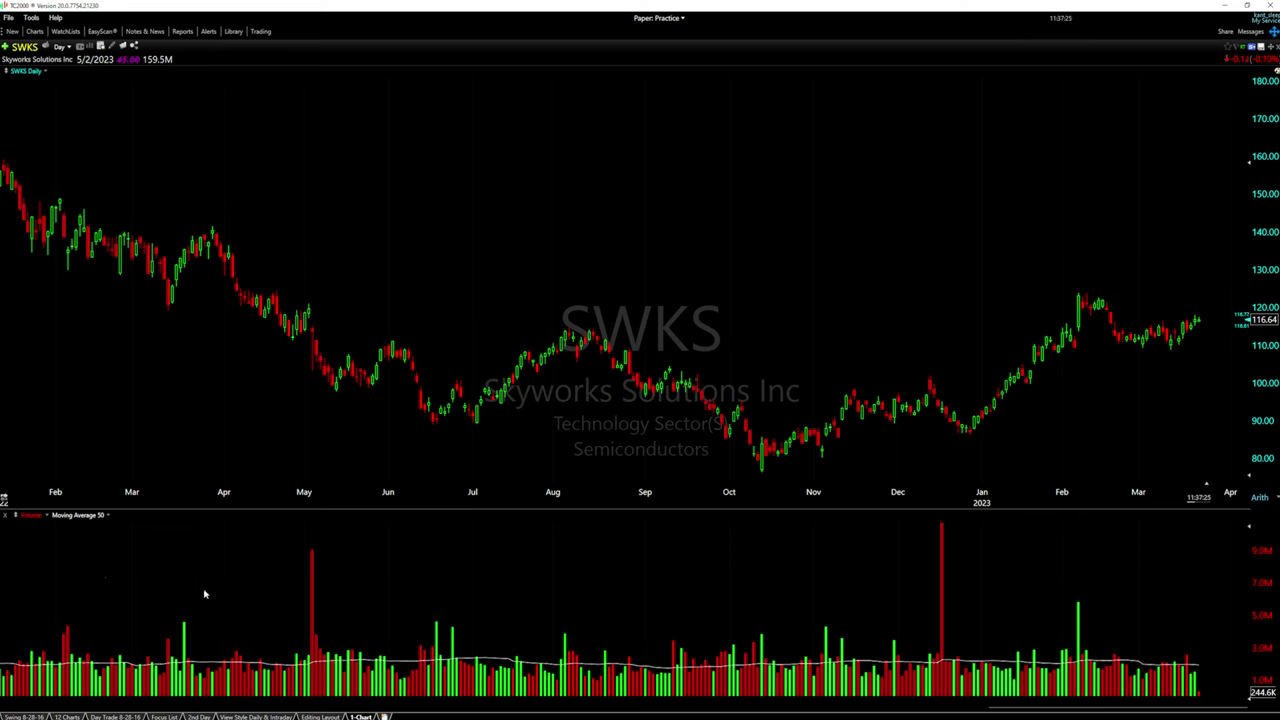
right_click(118, 519)
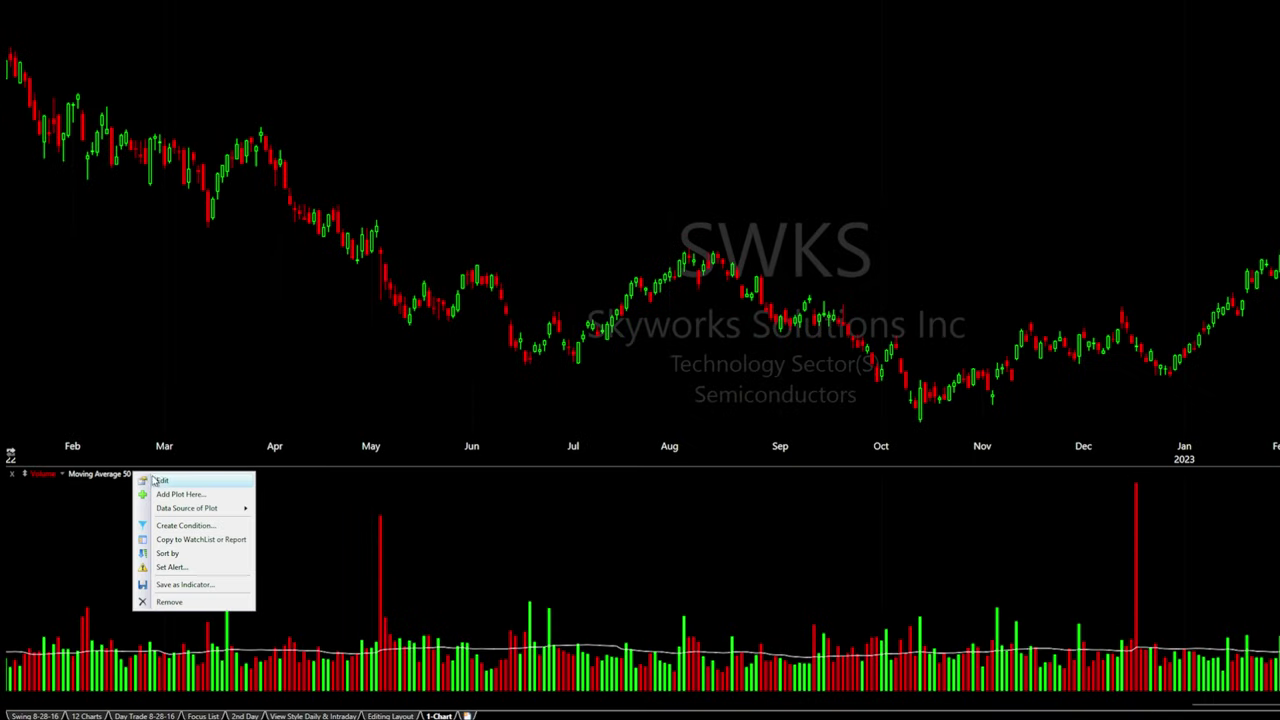
left_click(158, 481)
left_click_drag(155, 442, 576, 343)
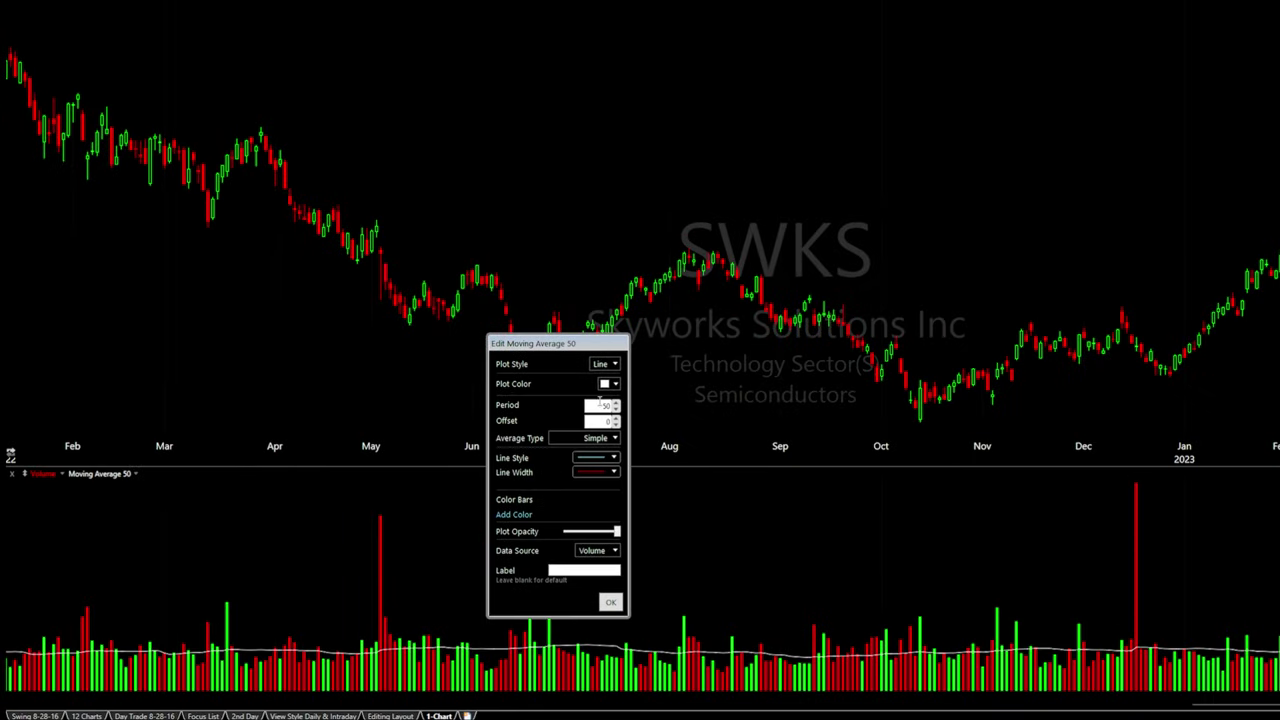
double_click(601, 406)
type("20")
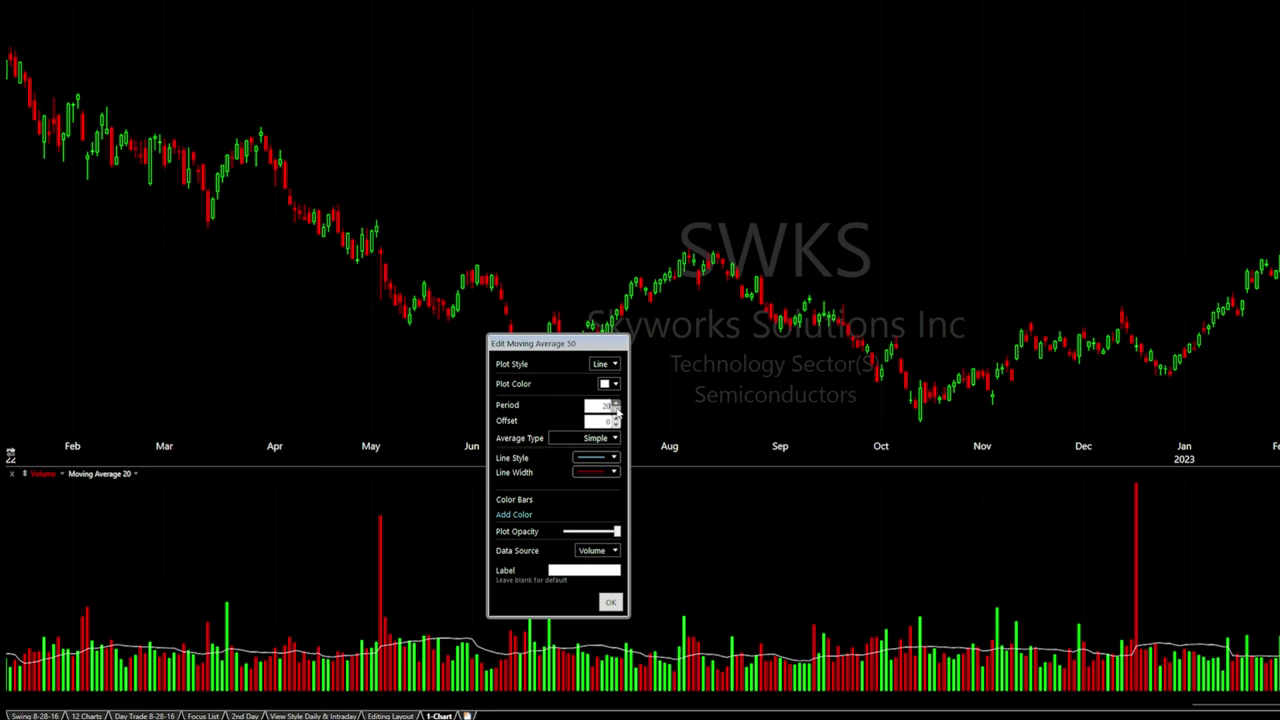
Give the volume average a solid, thicker purple line with slightly reduced opacity
left_click(611, 458)
left_click(598, 477)
left_click(610, 458)
left_click(604, 486)
left_click(610, 459)
left_click(606, 469)
left_click(612, 472)
left_click(609, 495)
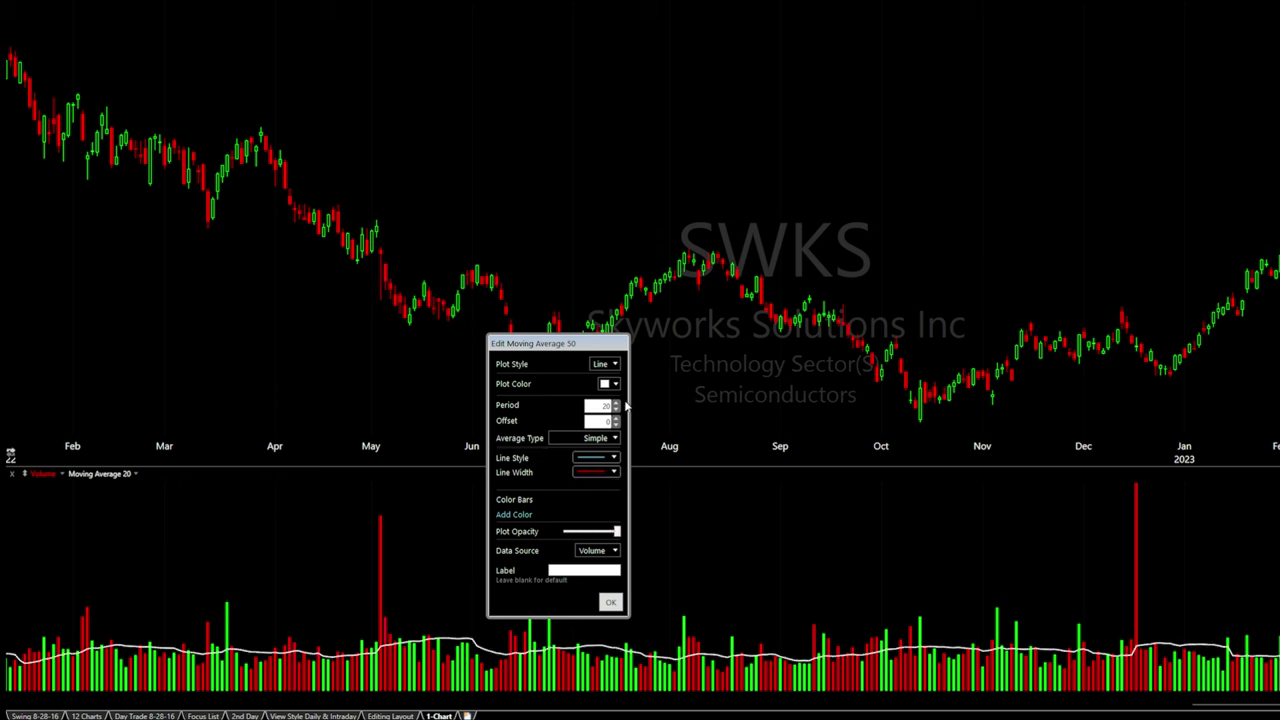
left_click(614, 384)
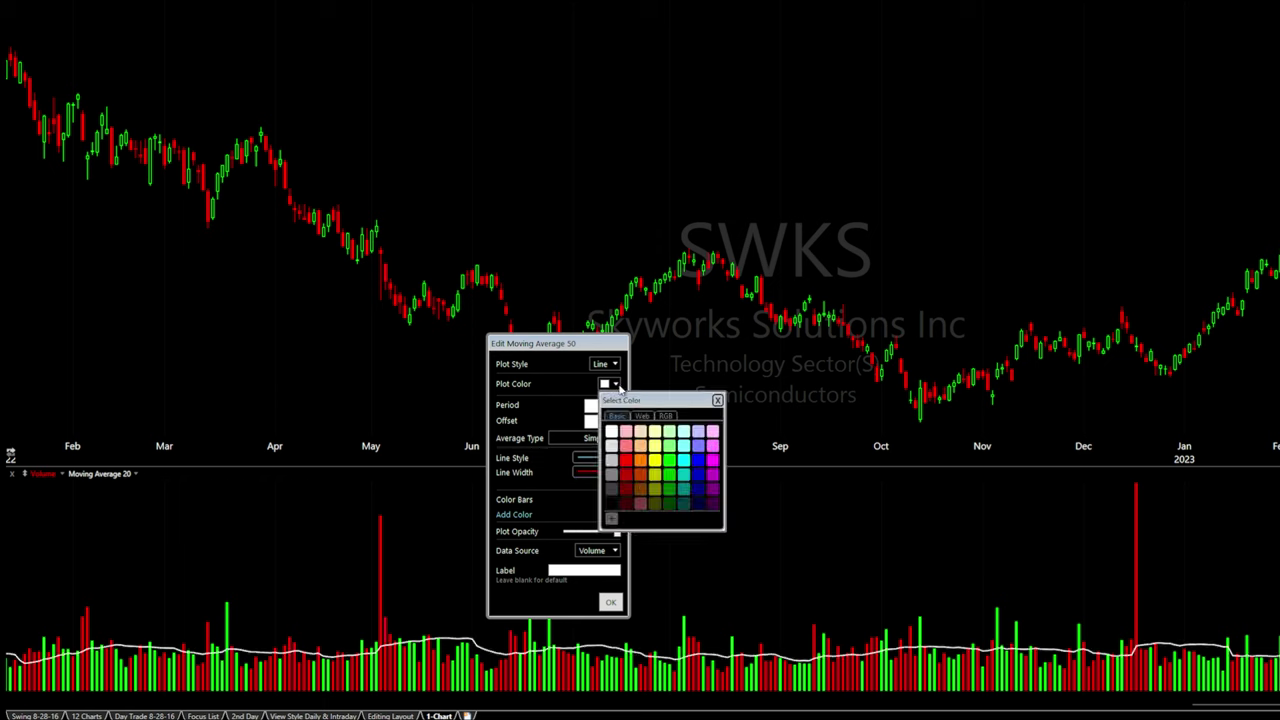
left_click(699, 478)
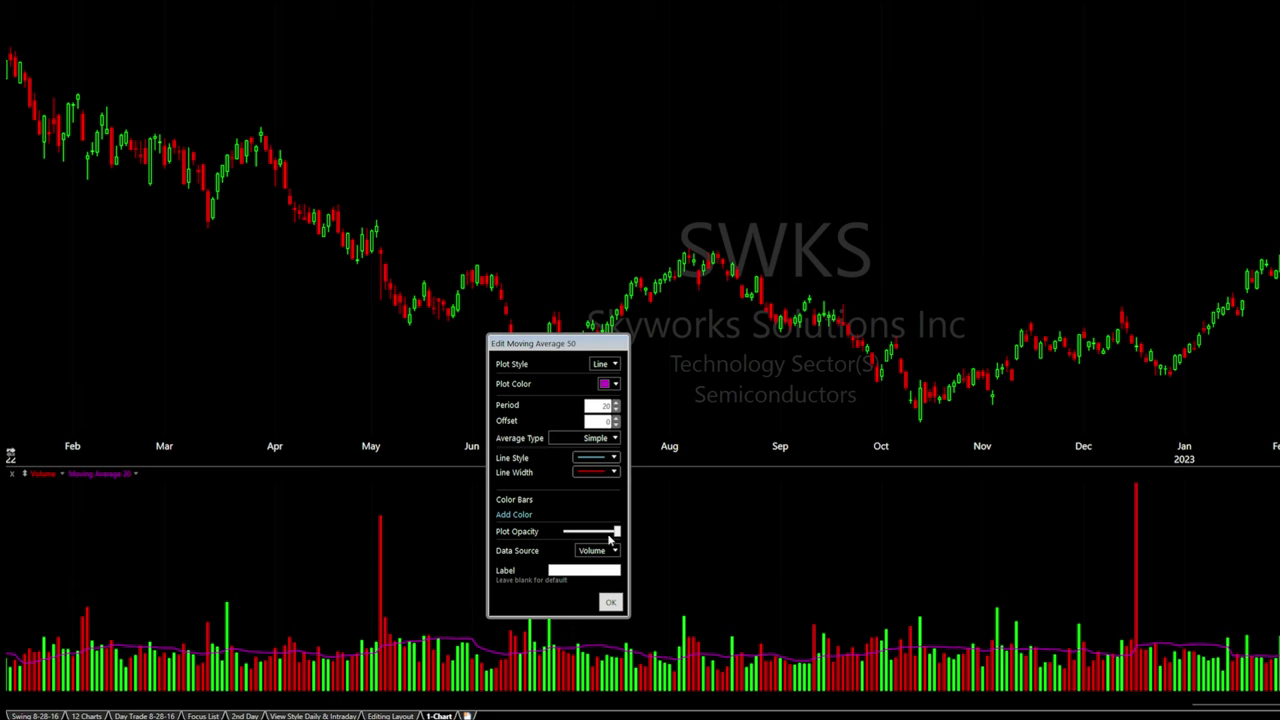
left_click_drag(615, 538, 609, 524)
Lower the price/volume divider so the SWKS price chart fills most of the height above a thin volume strip
left_click(608, 603)
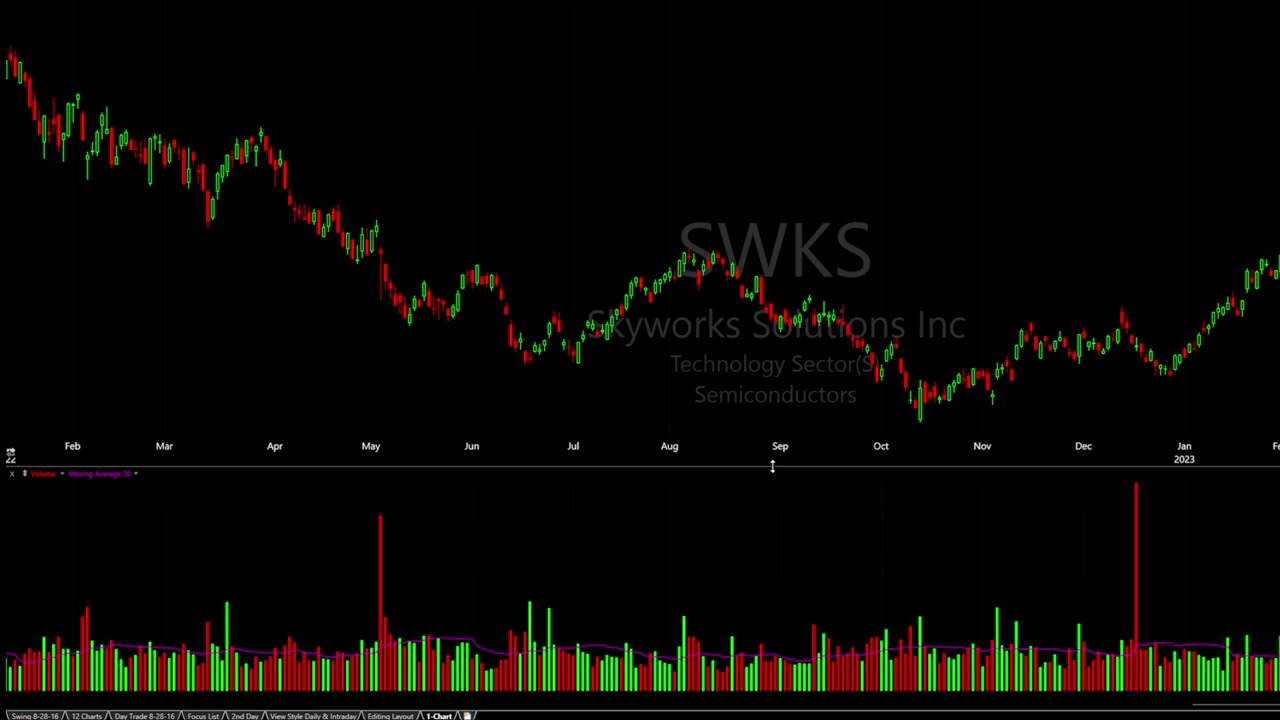
left_click_drag(773, 466, 835, 443)
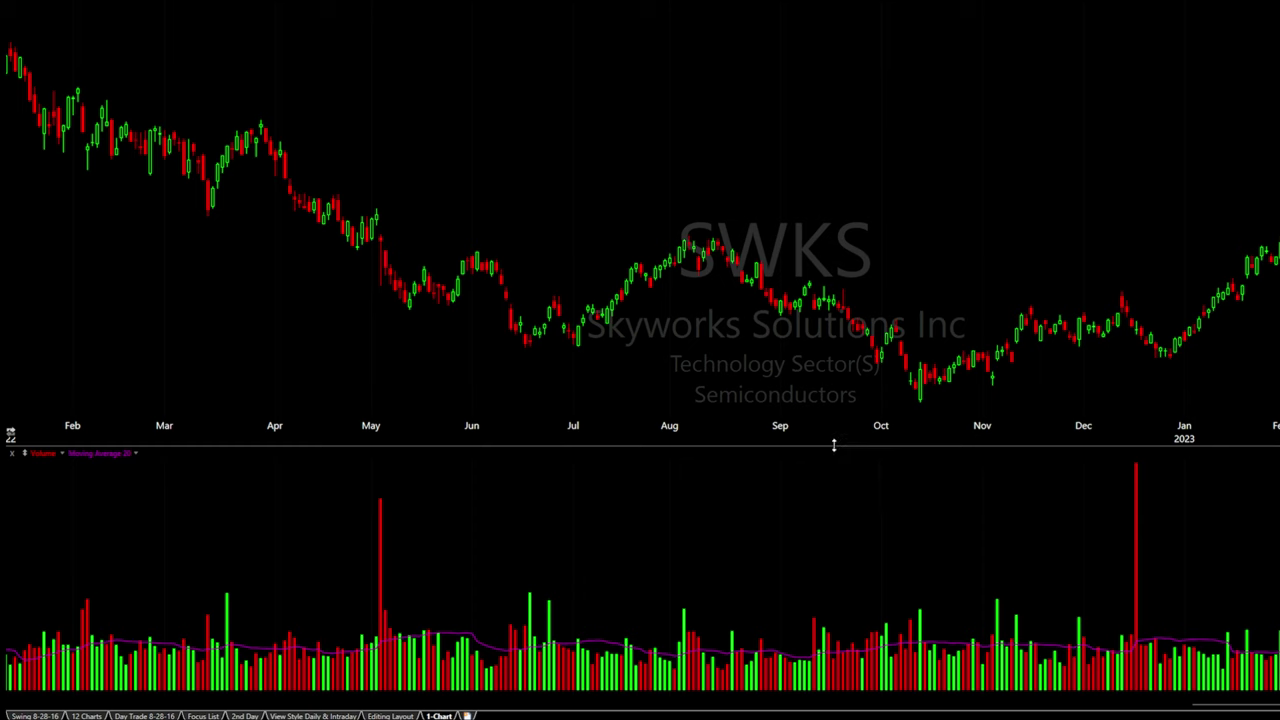
left_click_drag(834, 446, 844, 563)
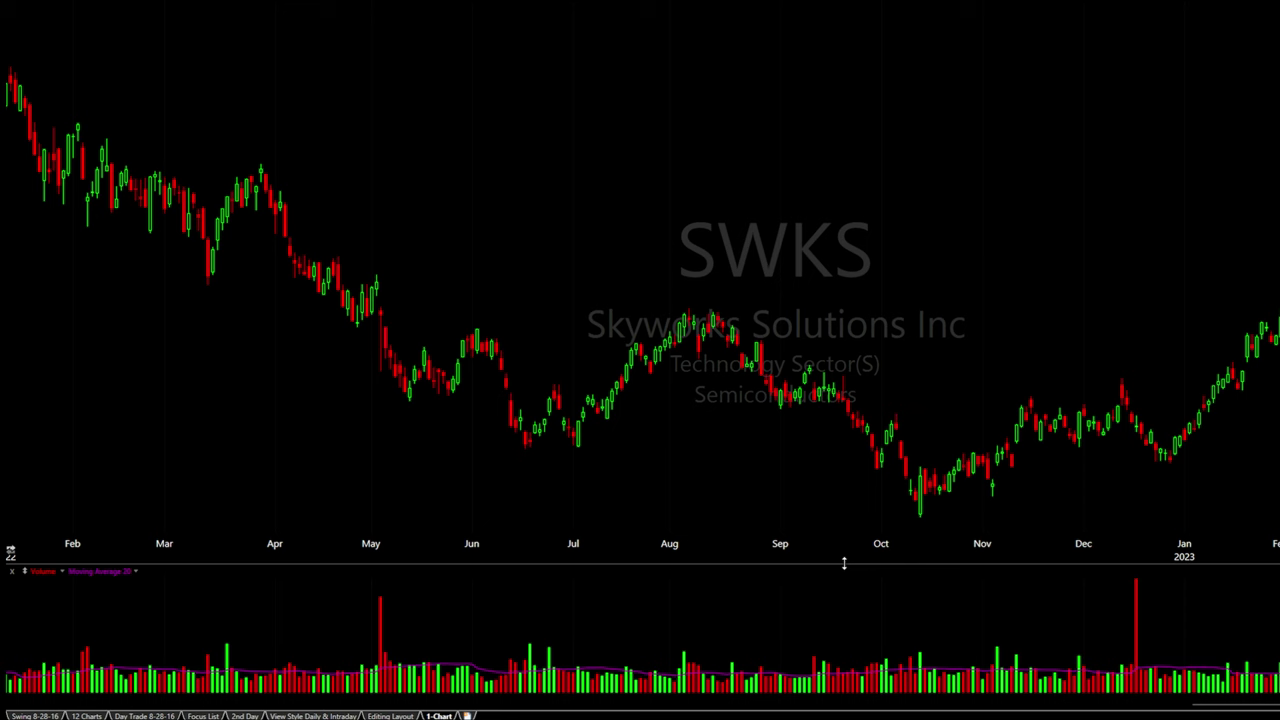
right_click(561, 94)
Add a Moving Average - Simple plot (50-period, yellow) to the SWKS price series
left_click(601, 105)
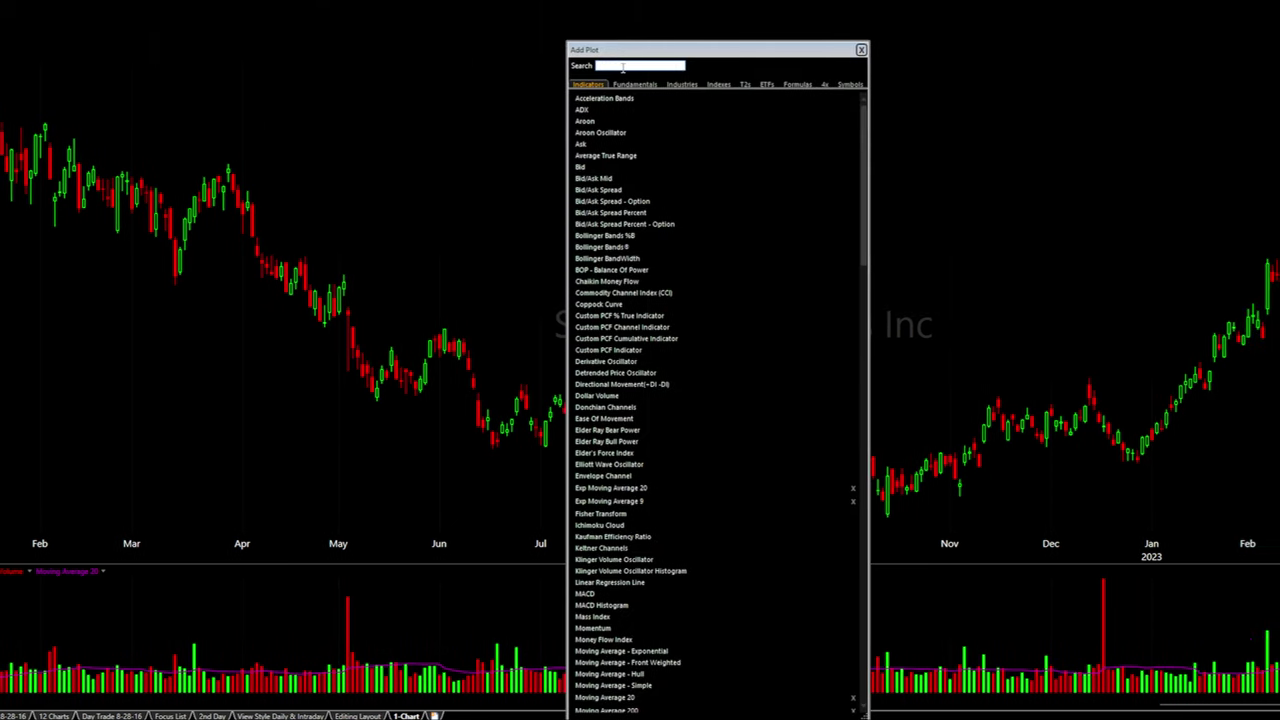
key("Escape")
right_click(679, 162)
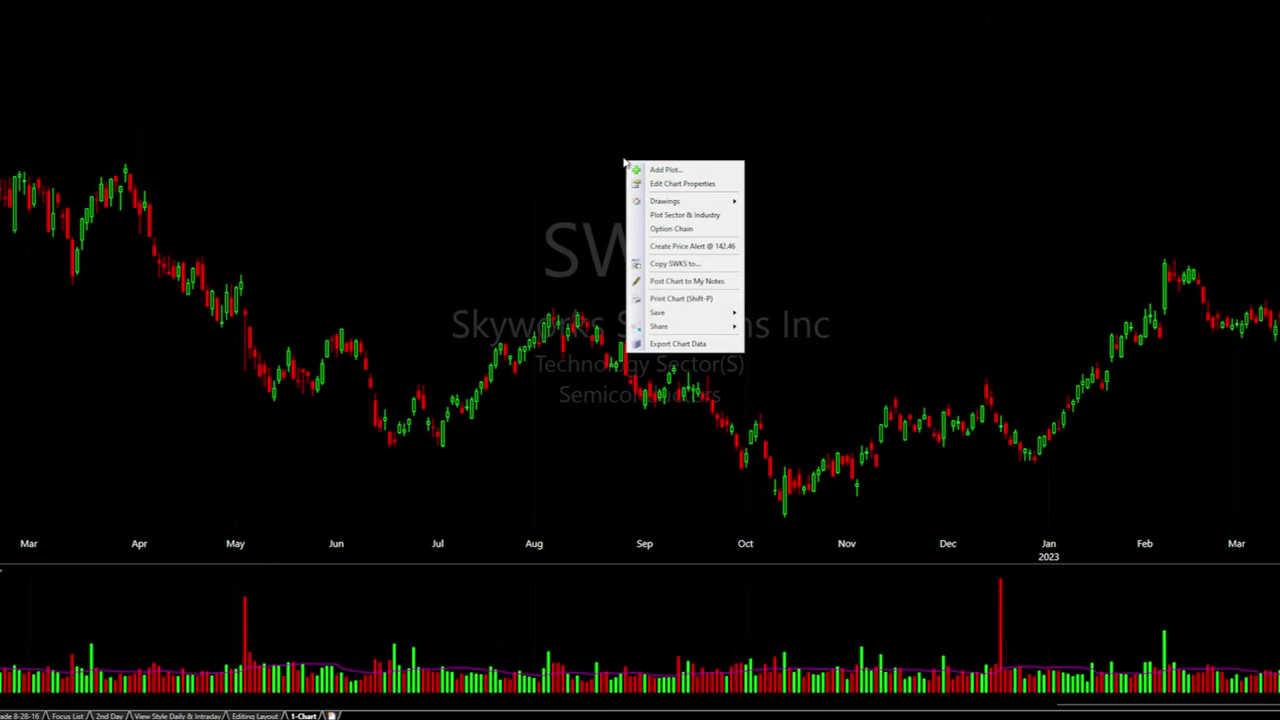
left_click(630, 172)
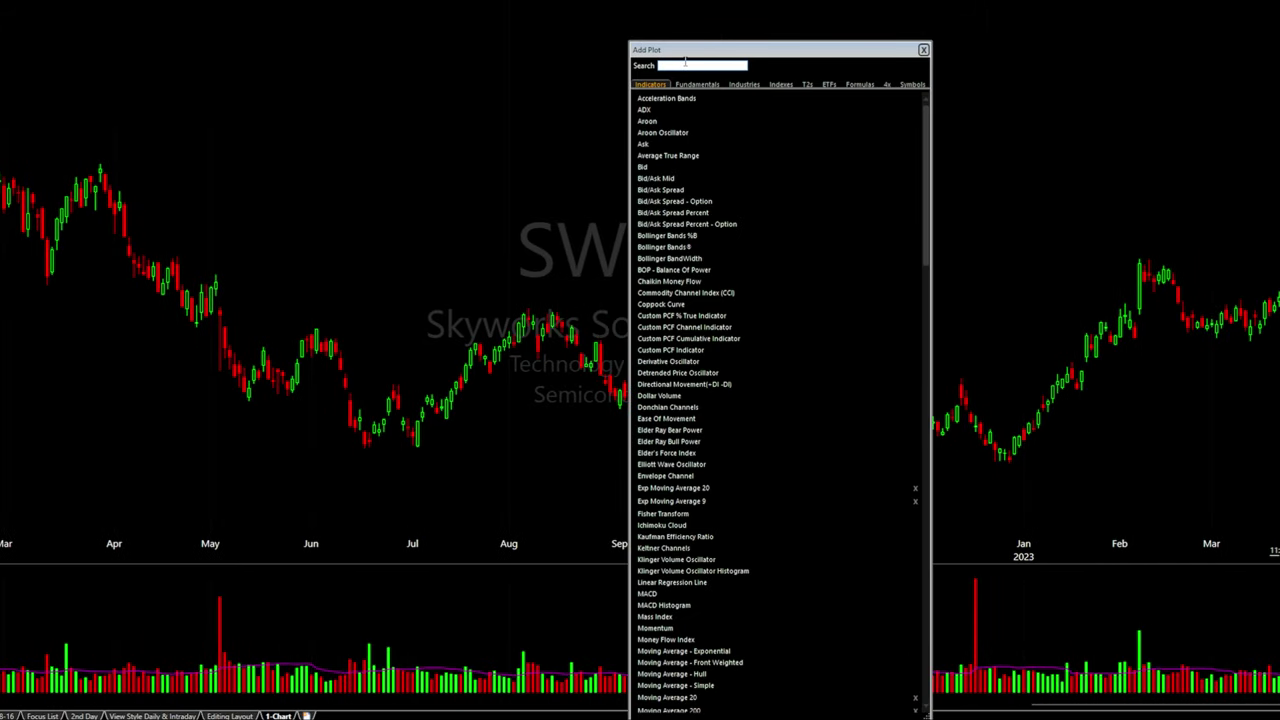
type("mov")
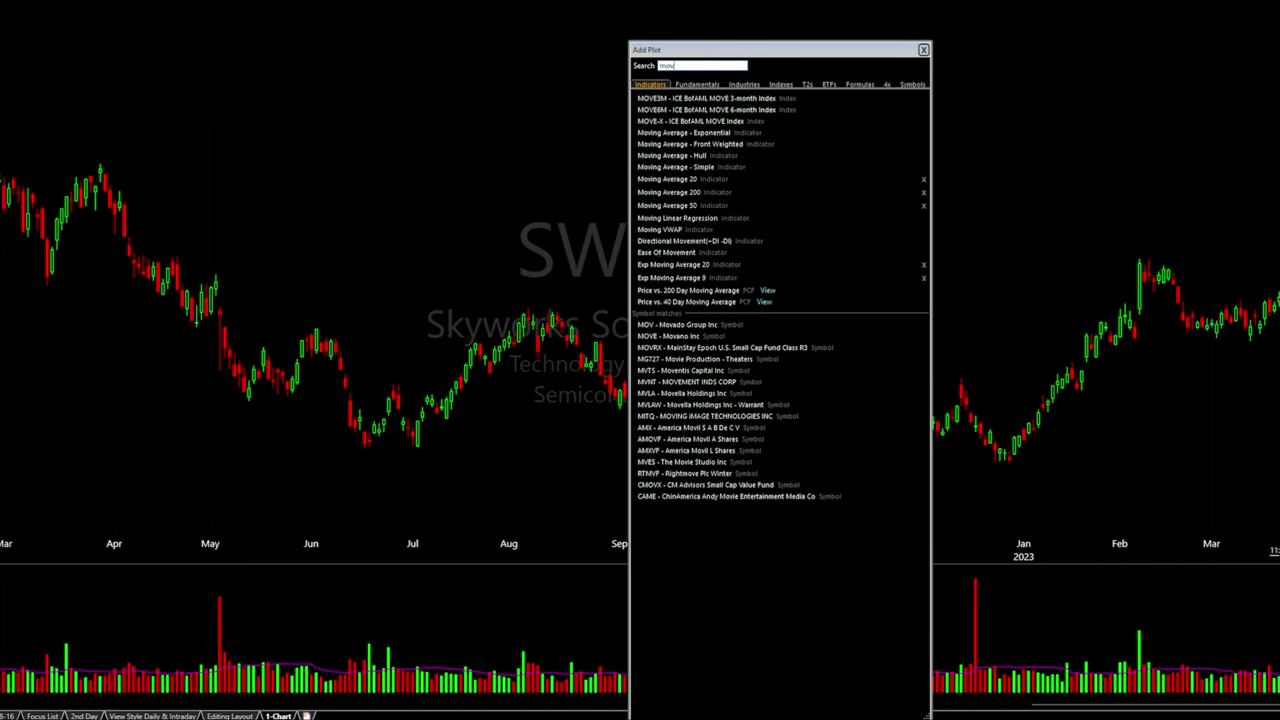
type("ing average")
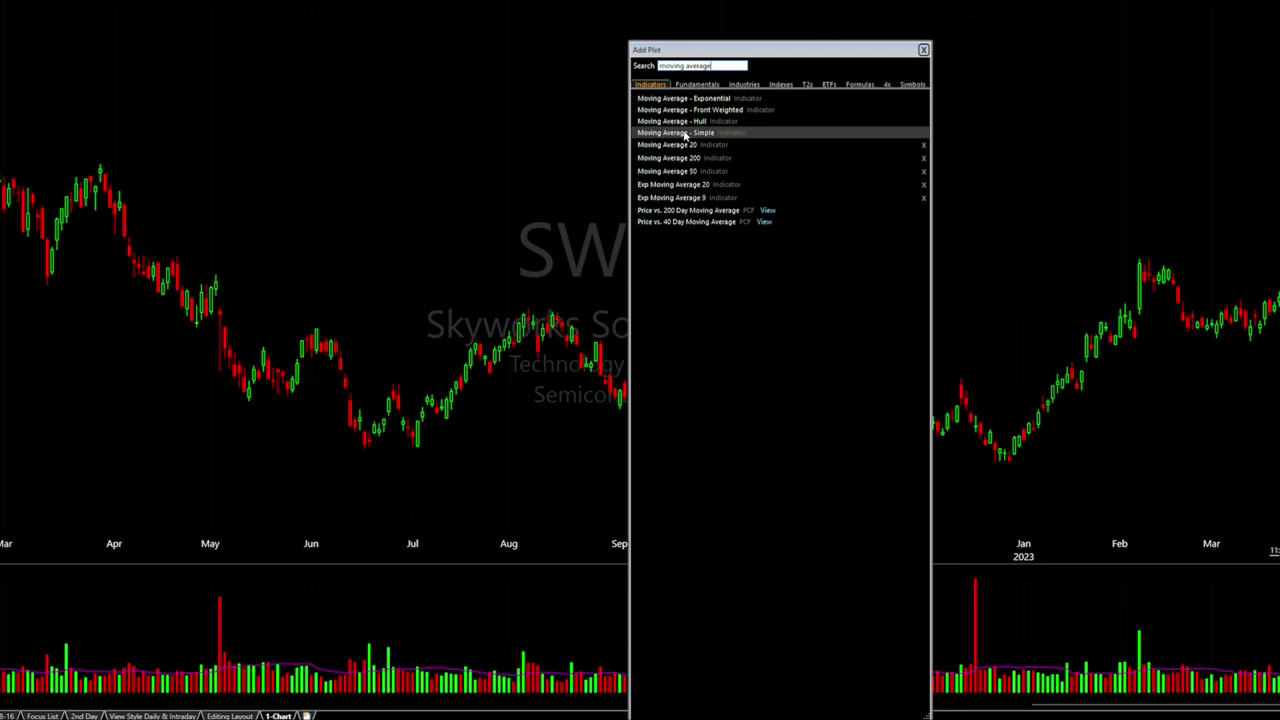
left_click(716, 137)
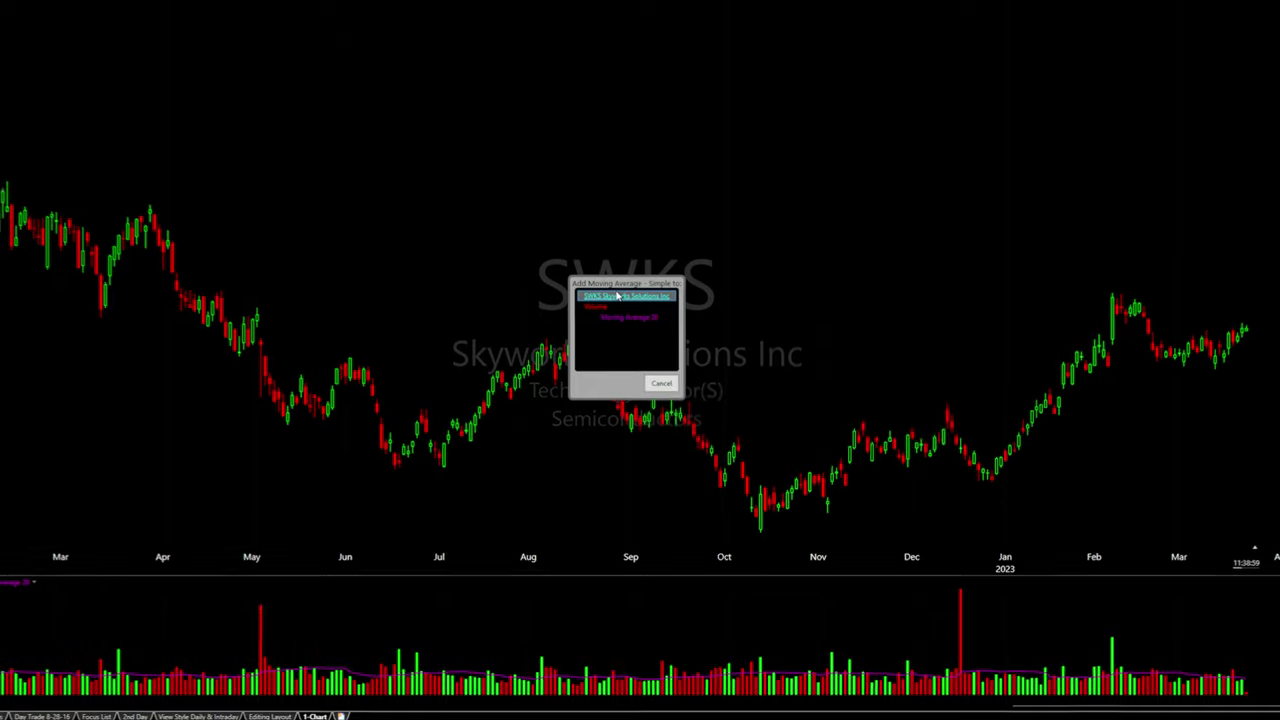
left_click(607, 272)
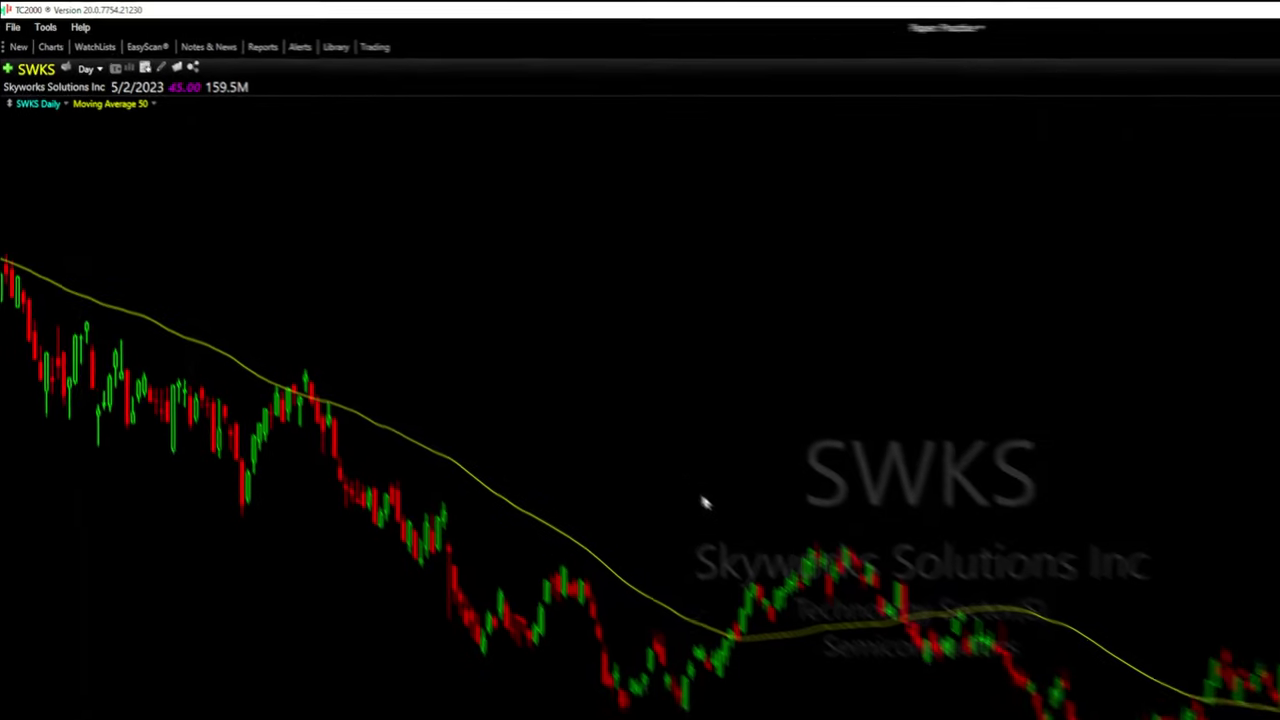
Recolour the Moving Average 50 line from yellow to purple
right_click(141, 119)
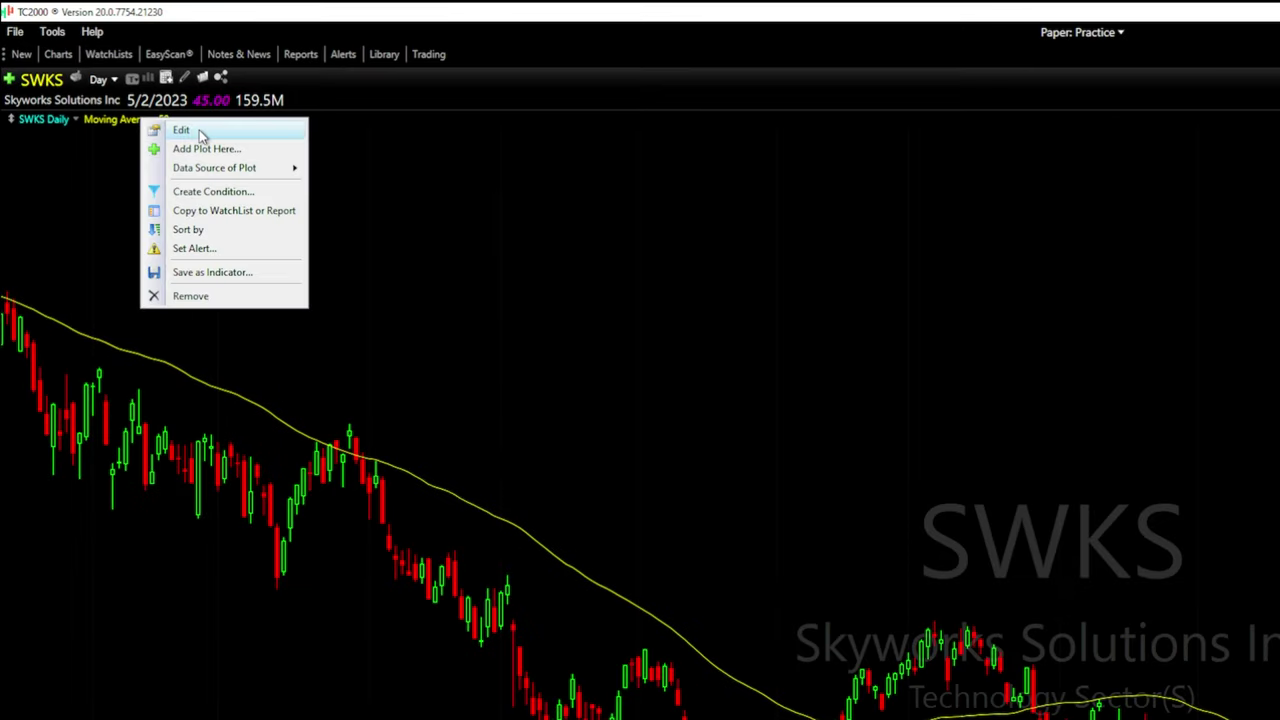
left_click(181, 130)
left_click_drag(199, 140, 733, 185)
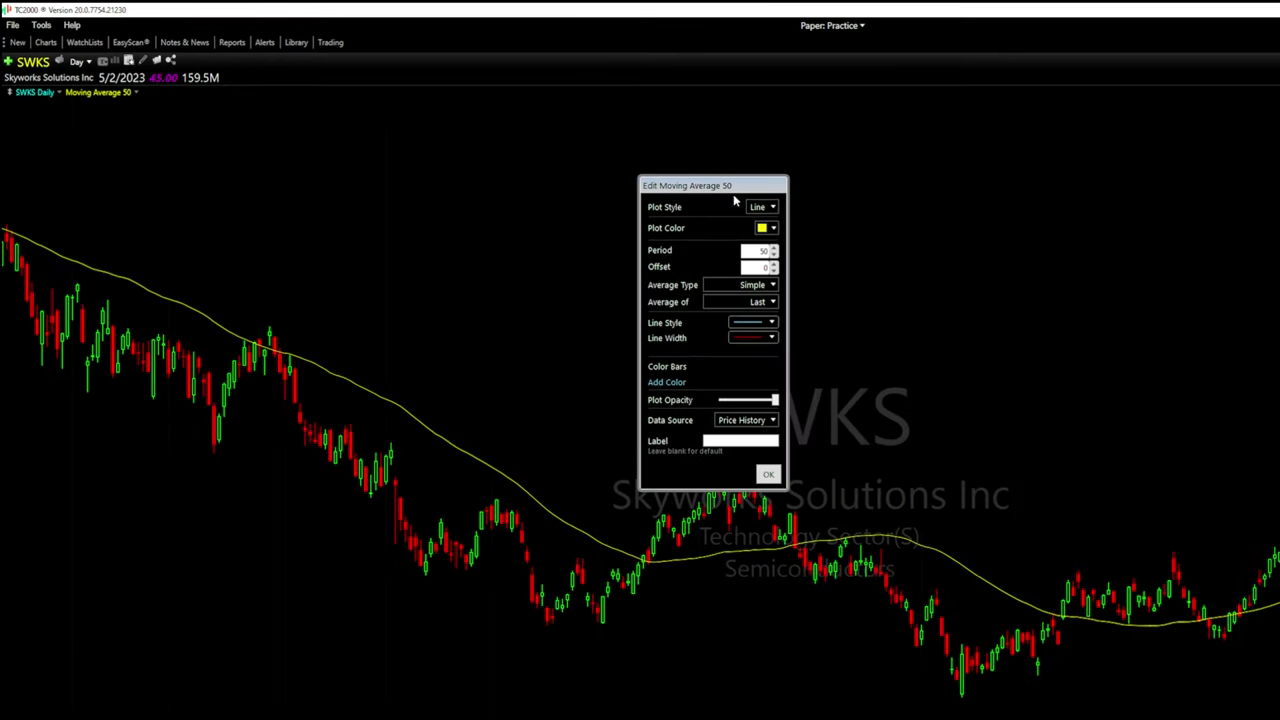
left_click(772, 228)
left_click(879, 340)
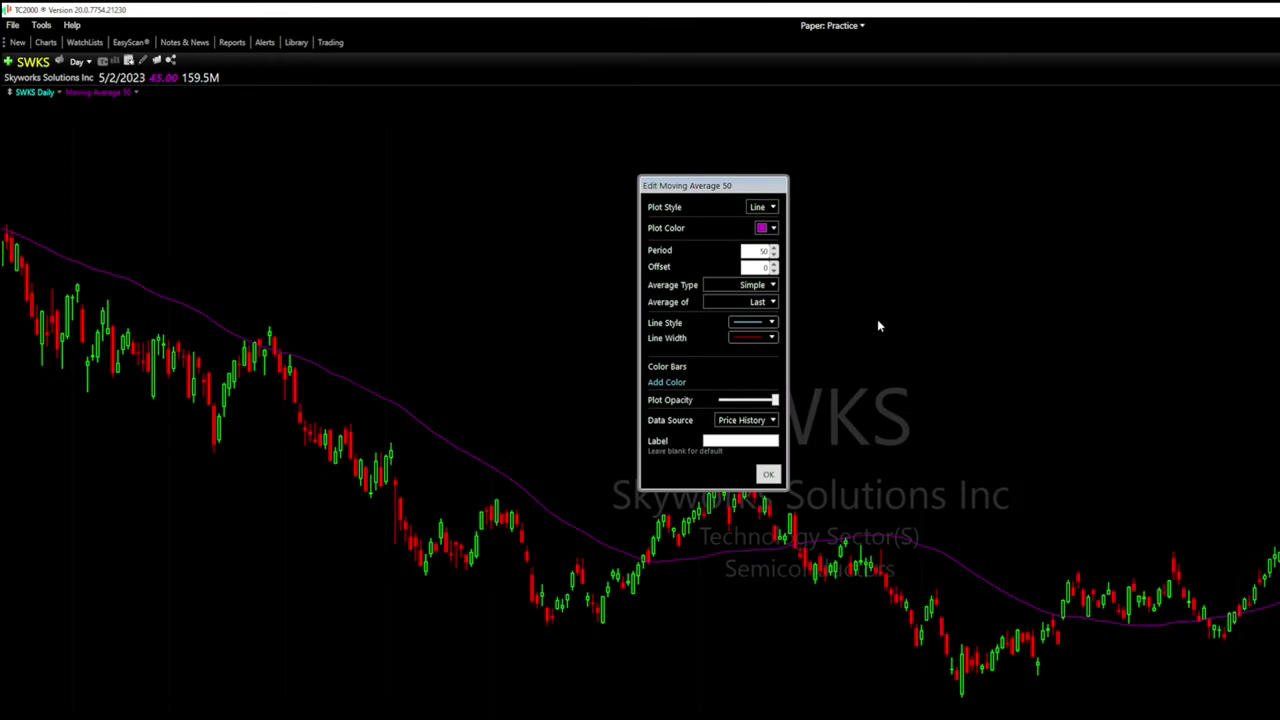
left_click(767, 476)
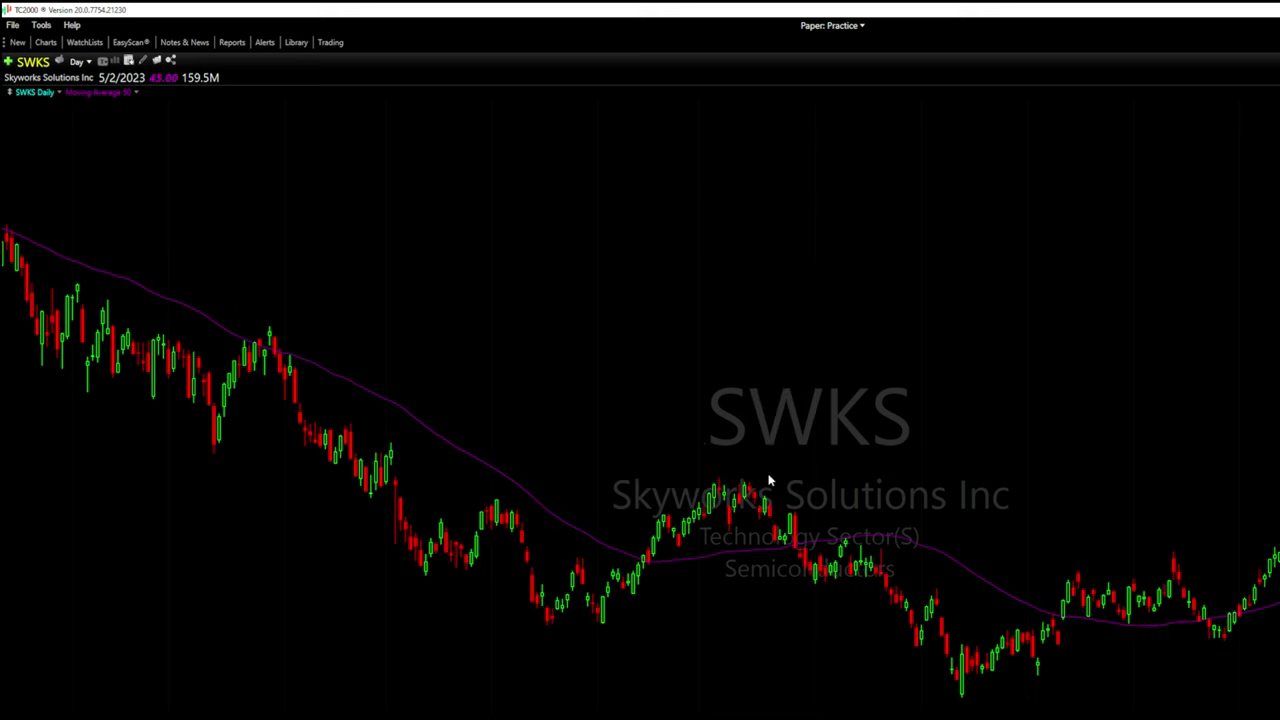
Add another Moving Average - Simple plot to the SWKS price series
right_click(290, 147)
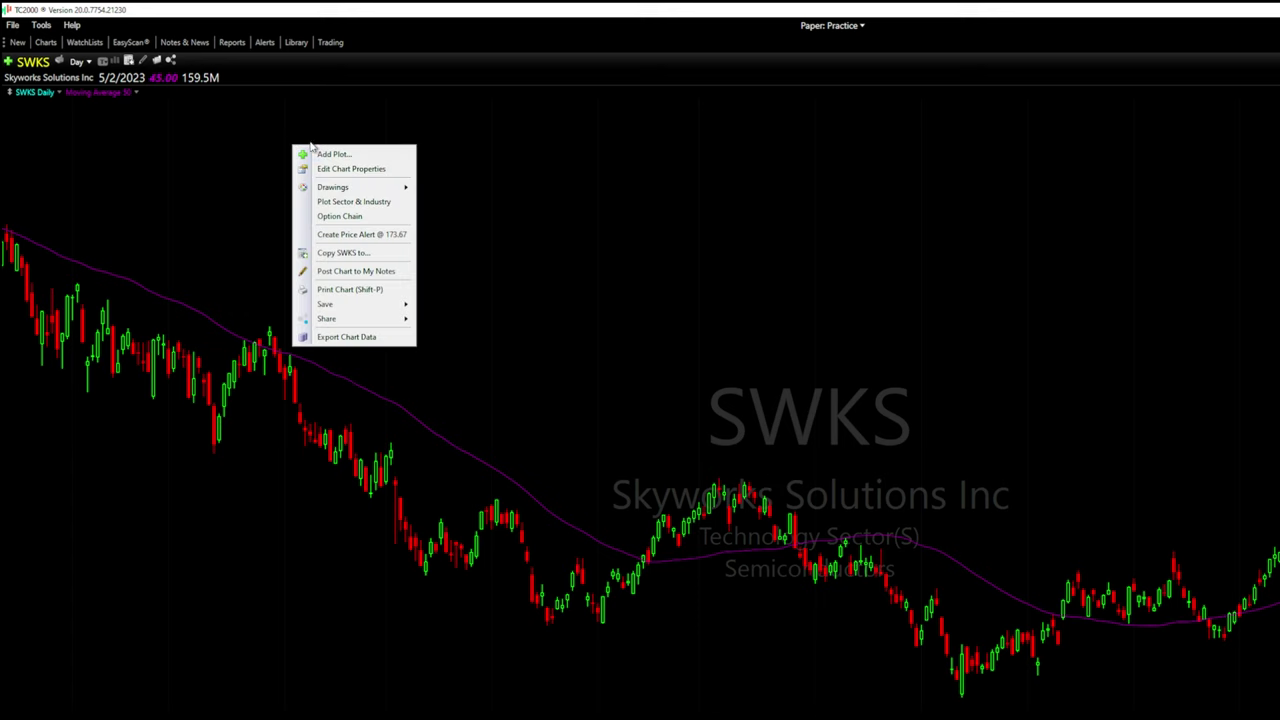
left_click(324, 155)
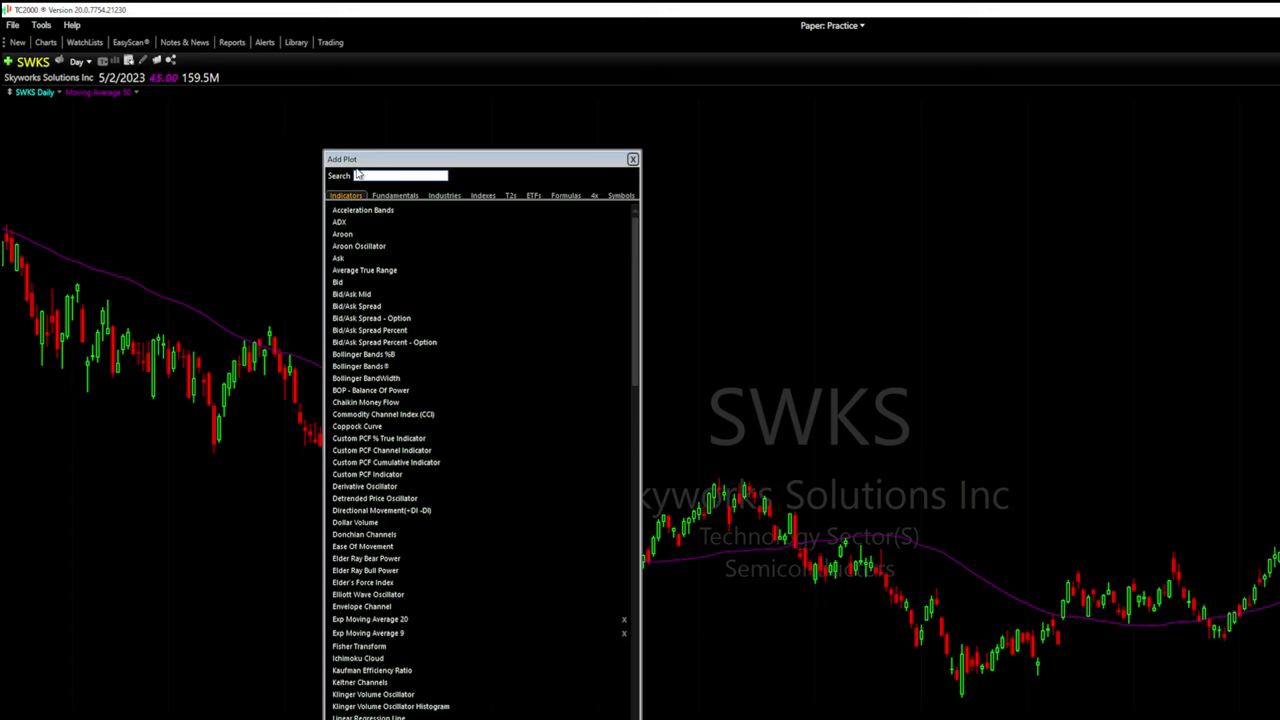
type("moving")
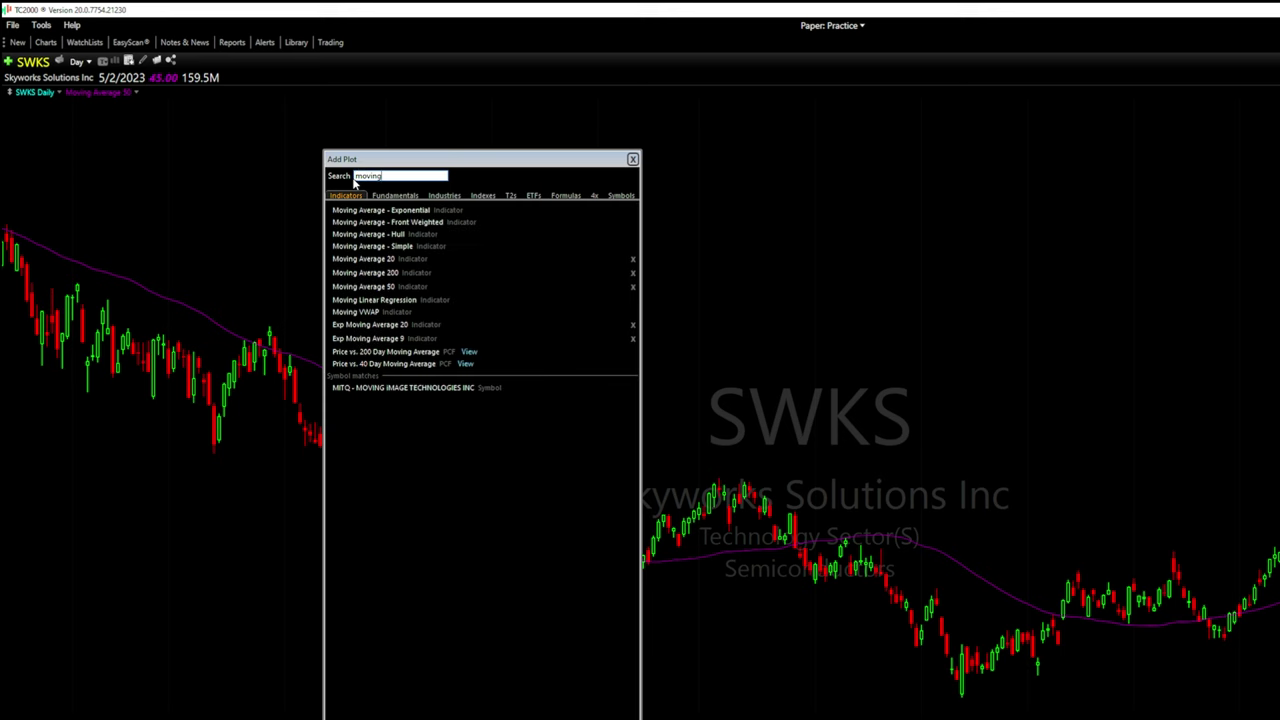
left_click(405, 246)
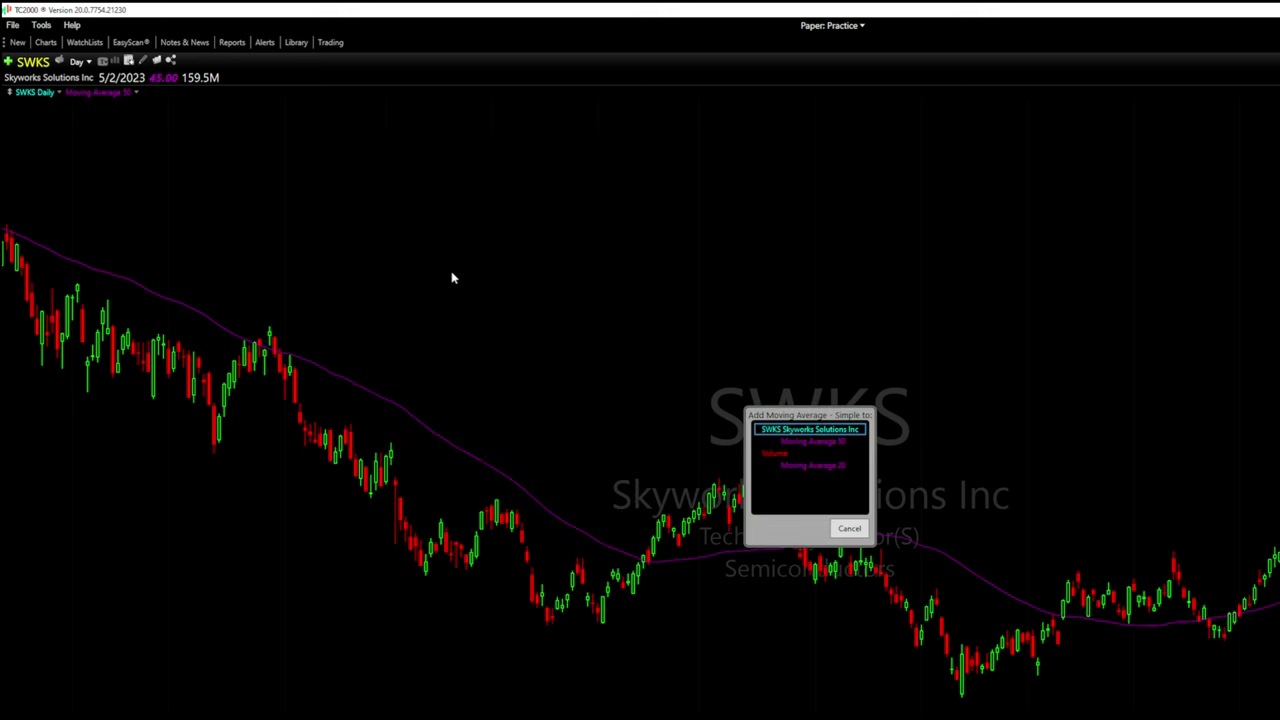
left_click(809, 432)
Set the new moving average to period 20 with a blue plot colour
right_click(205, 93)
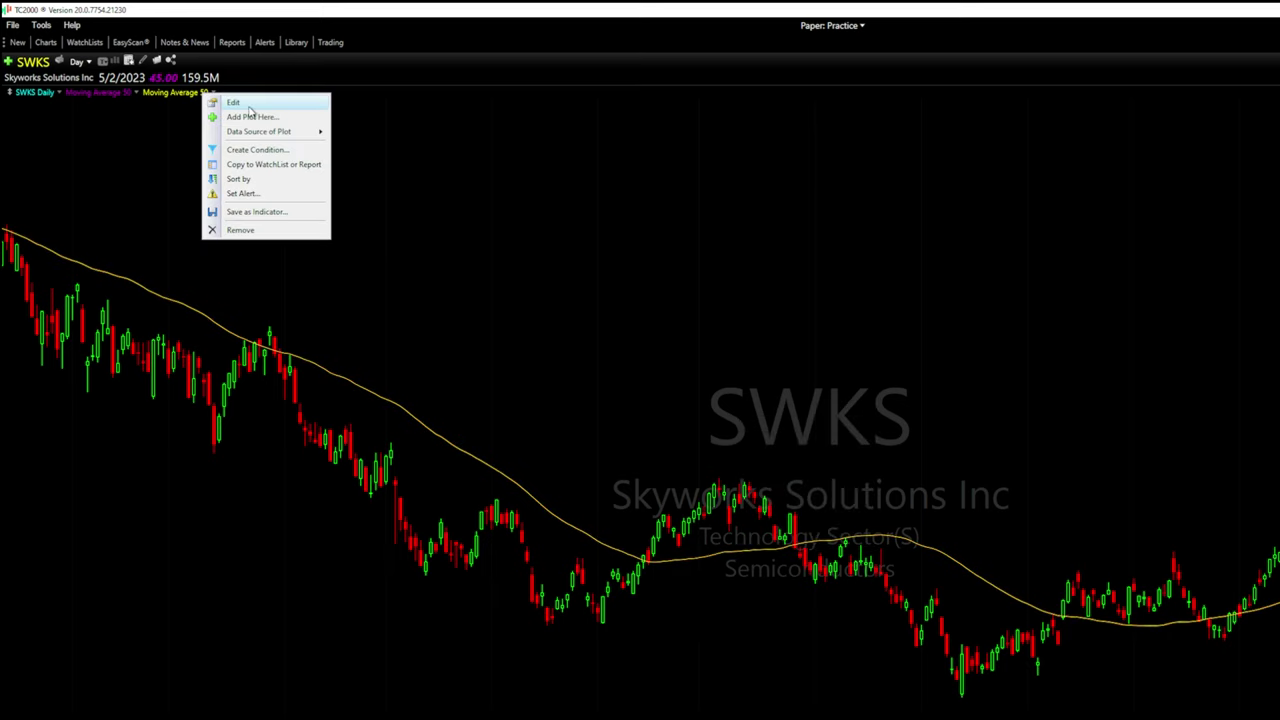
left_click(233, 103)
double_click(260, 172)
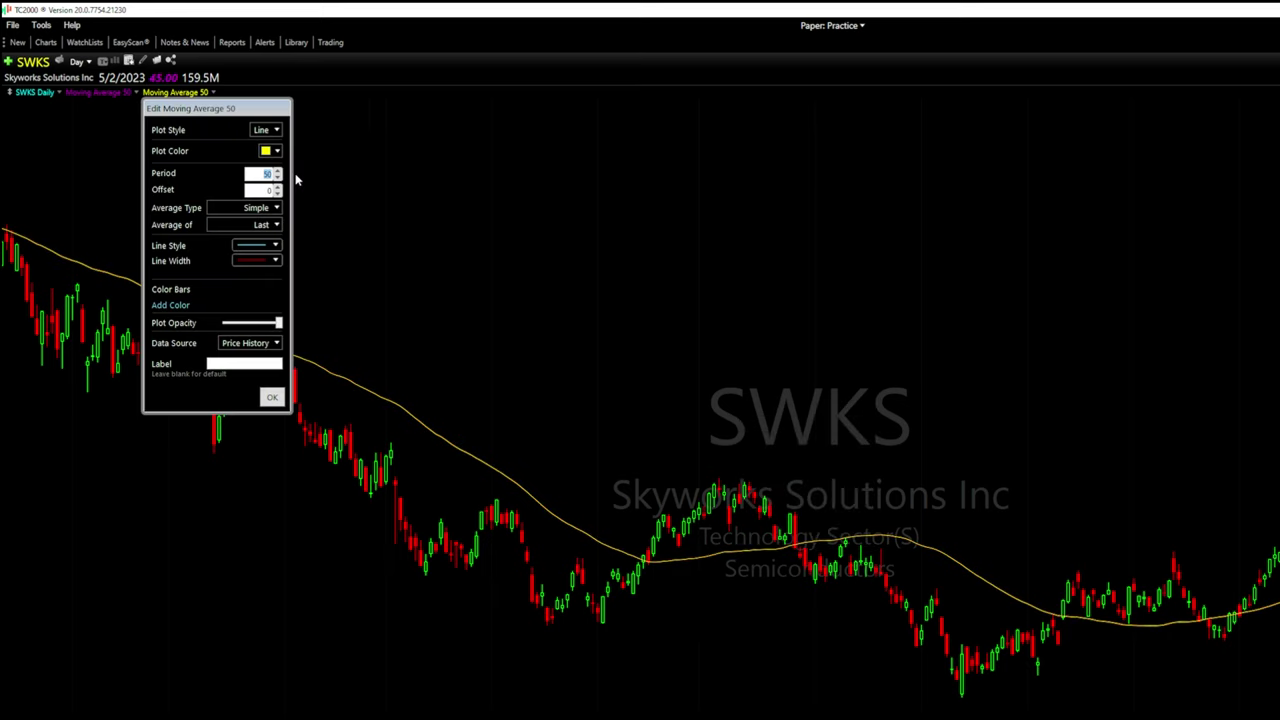
type("20")
left_click(275, 151)
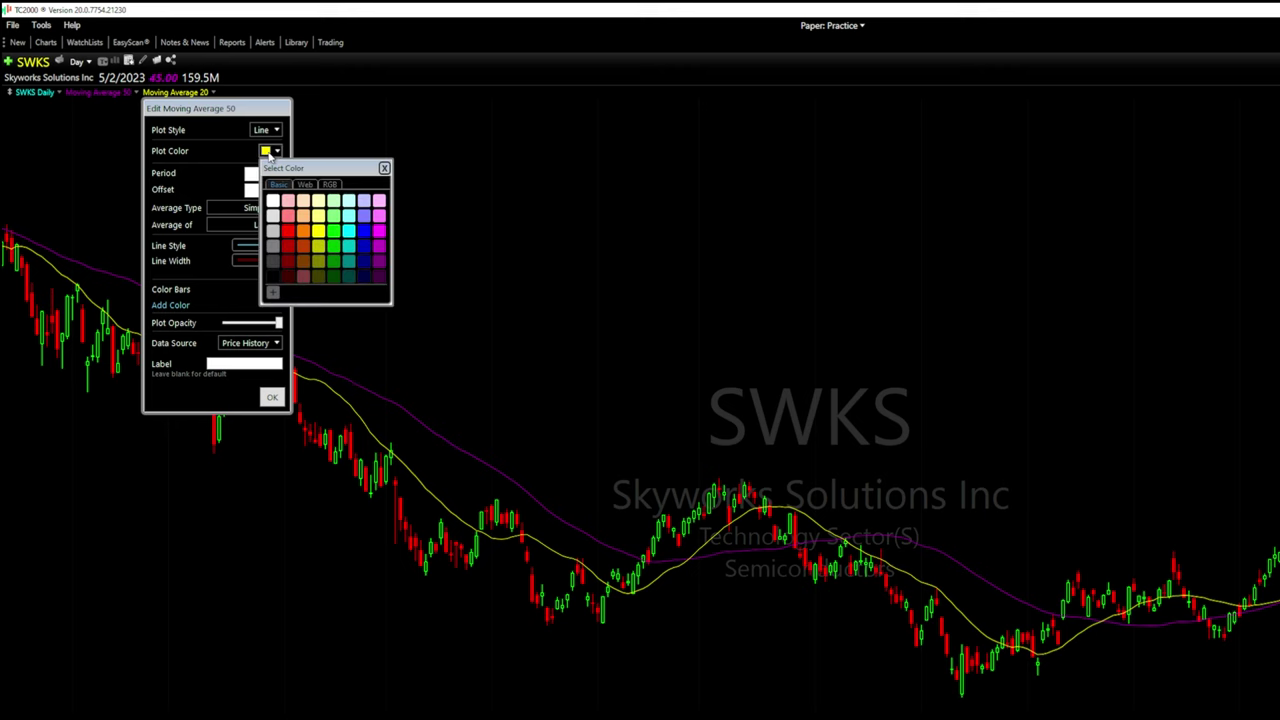
left_click(366, 233)
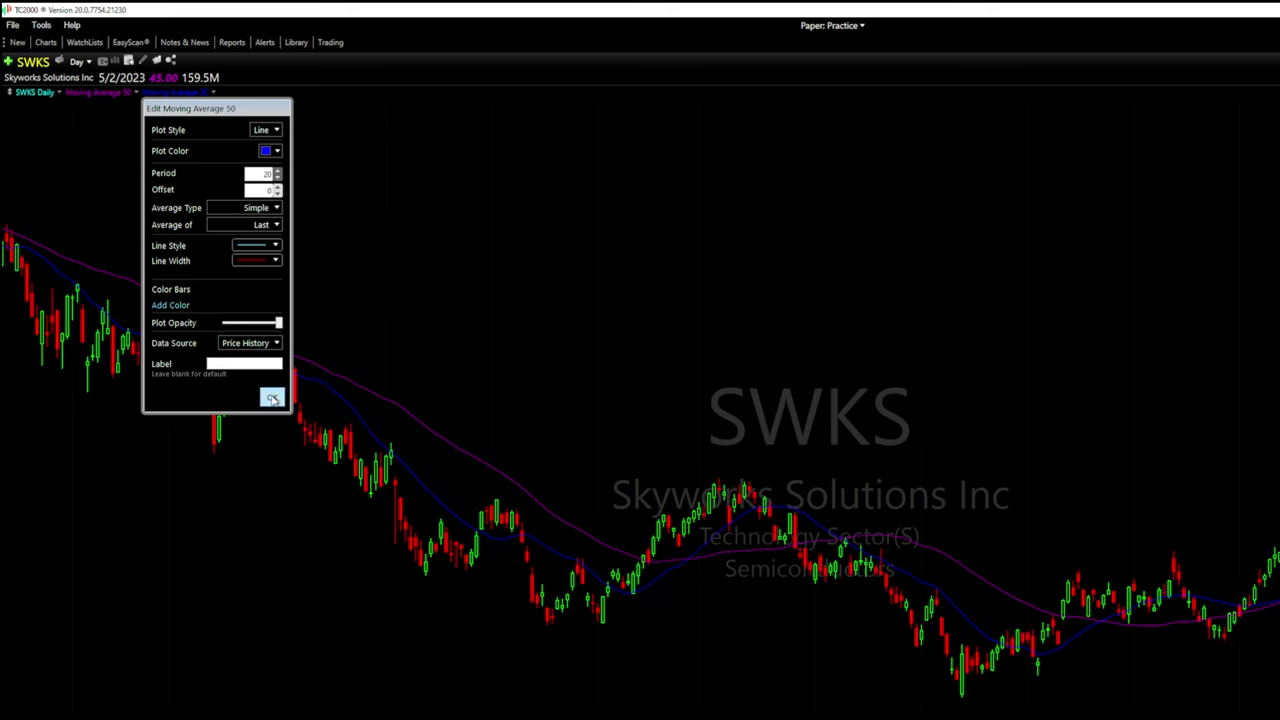
left_click(271, 397)
Add a third Moving Average - Simple plot to the SWKS price series
right_click(327, 271)
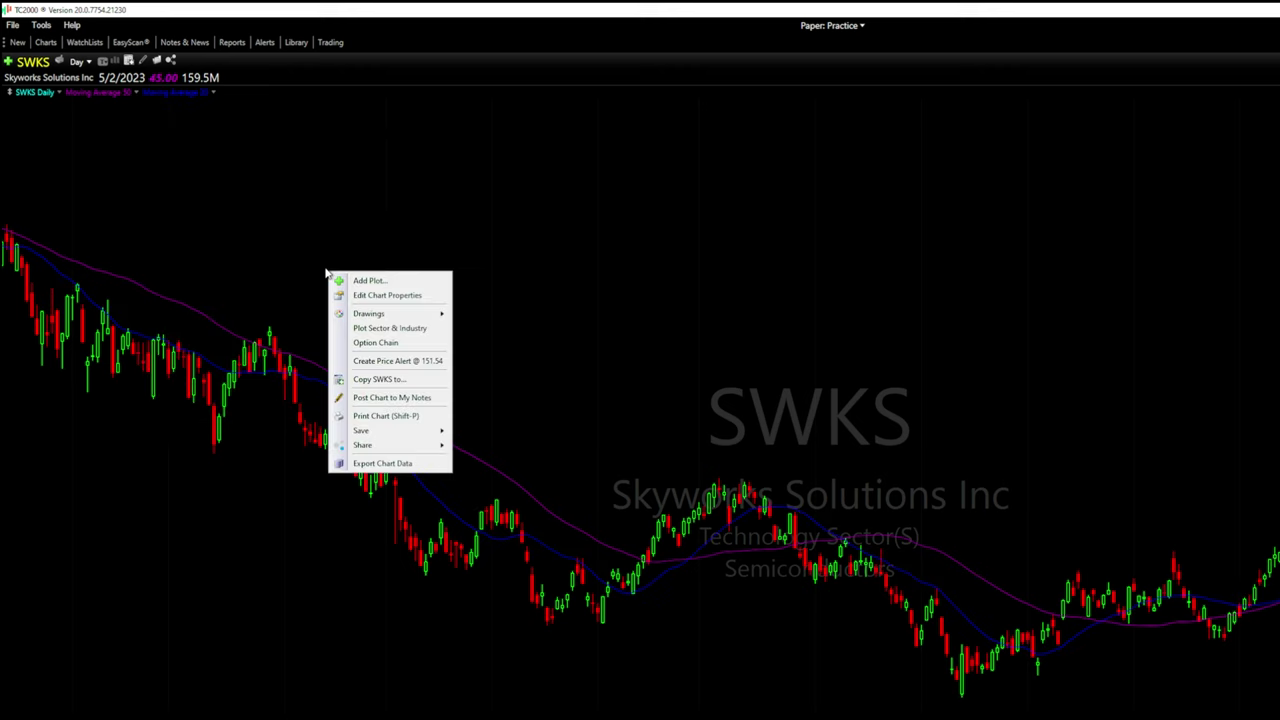
left_click(358, 279)
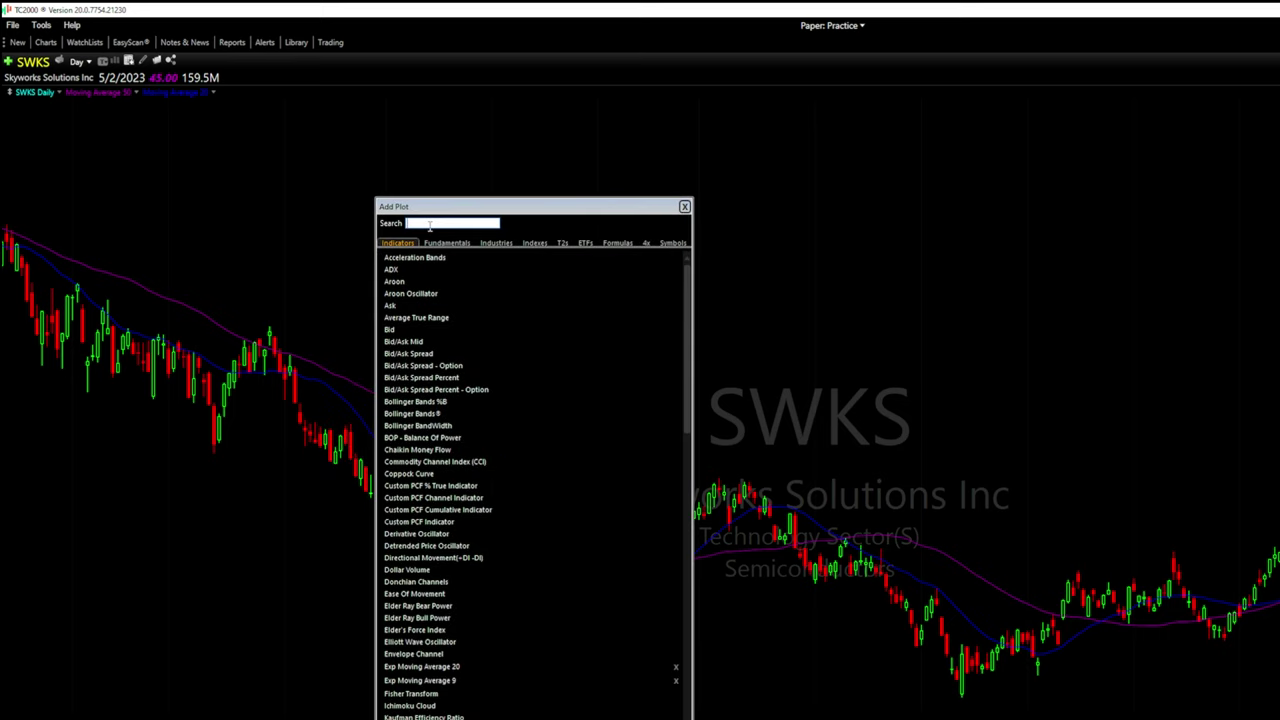
type("moving")
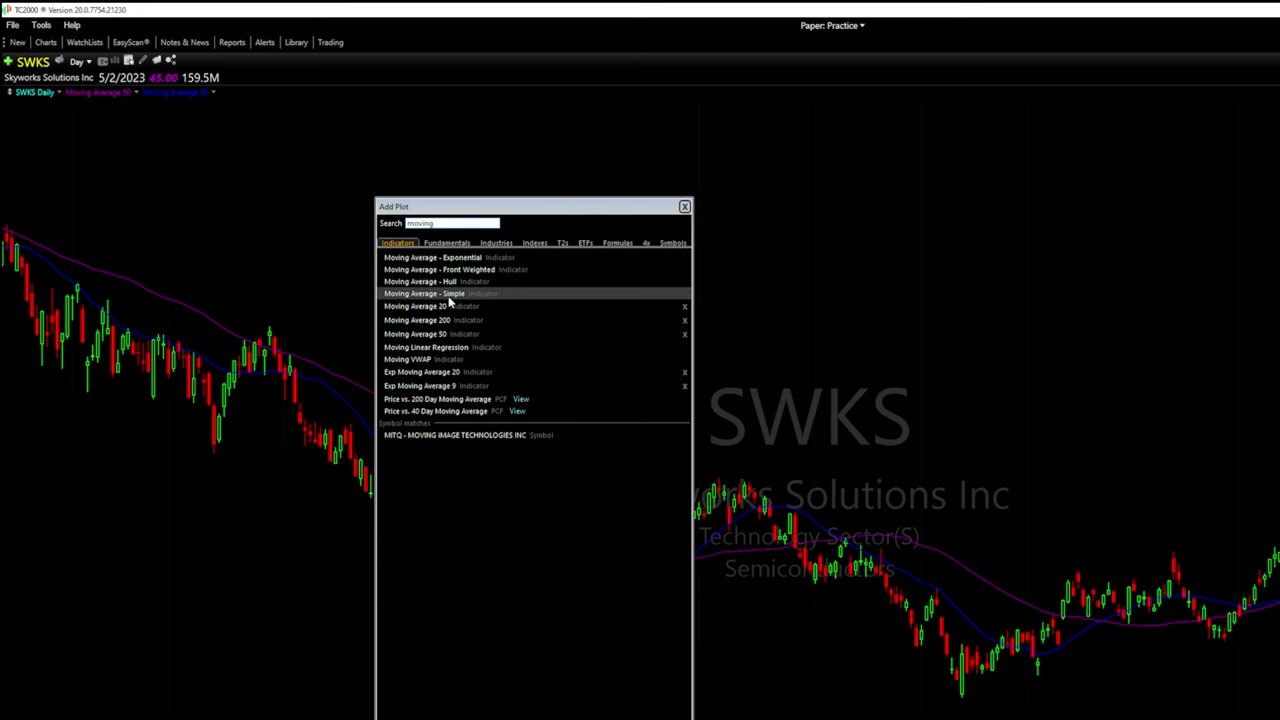
left_click(448, 294)
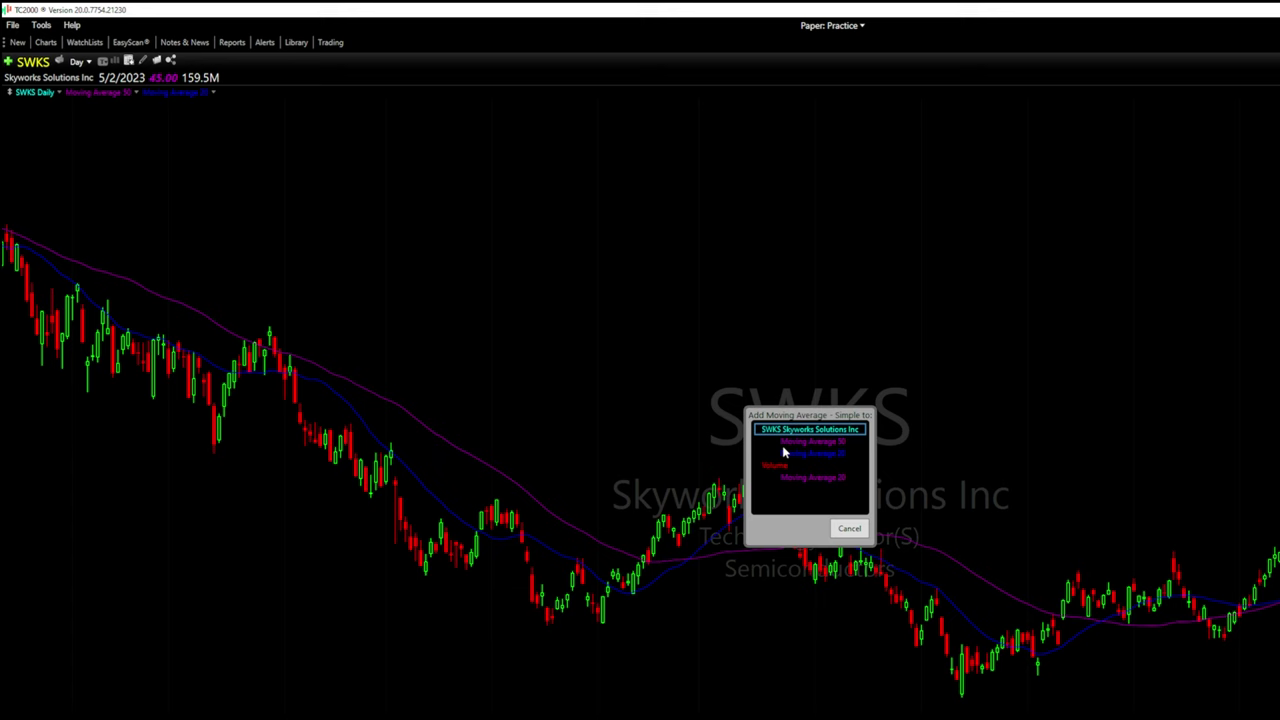
left_click(826, 437)
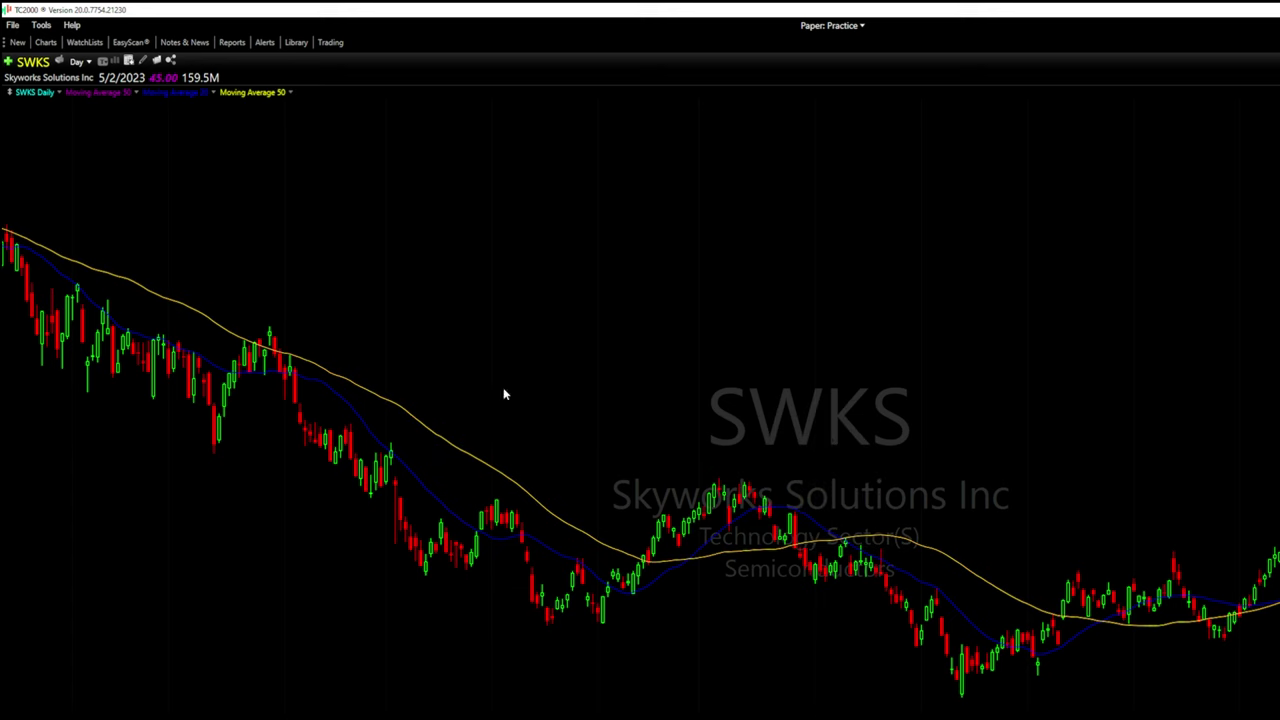
Change the new moving average's period from 50 to 200, keeping it yellow
left_click(265, 99)
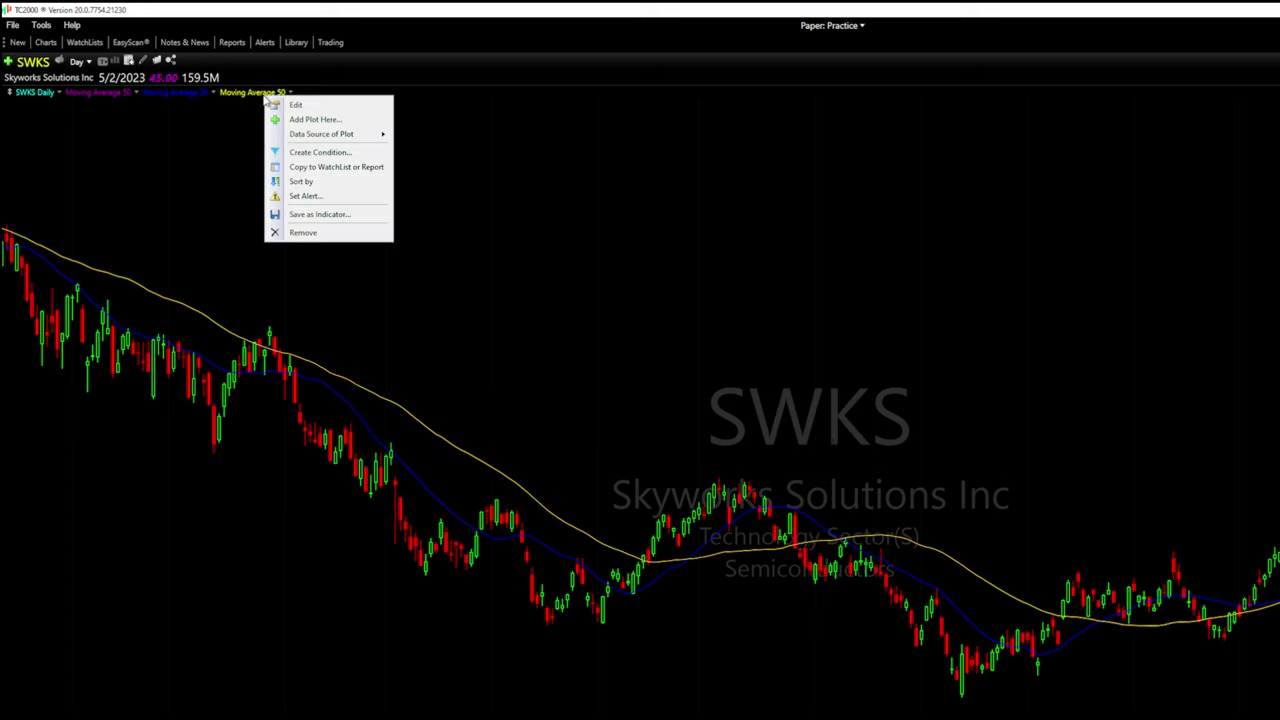
left_click(272, 108)
double_click(342, 173)
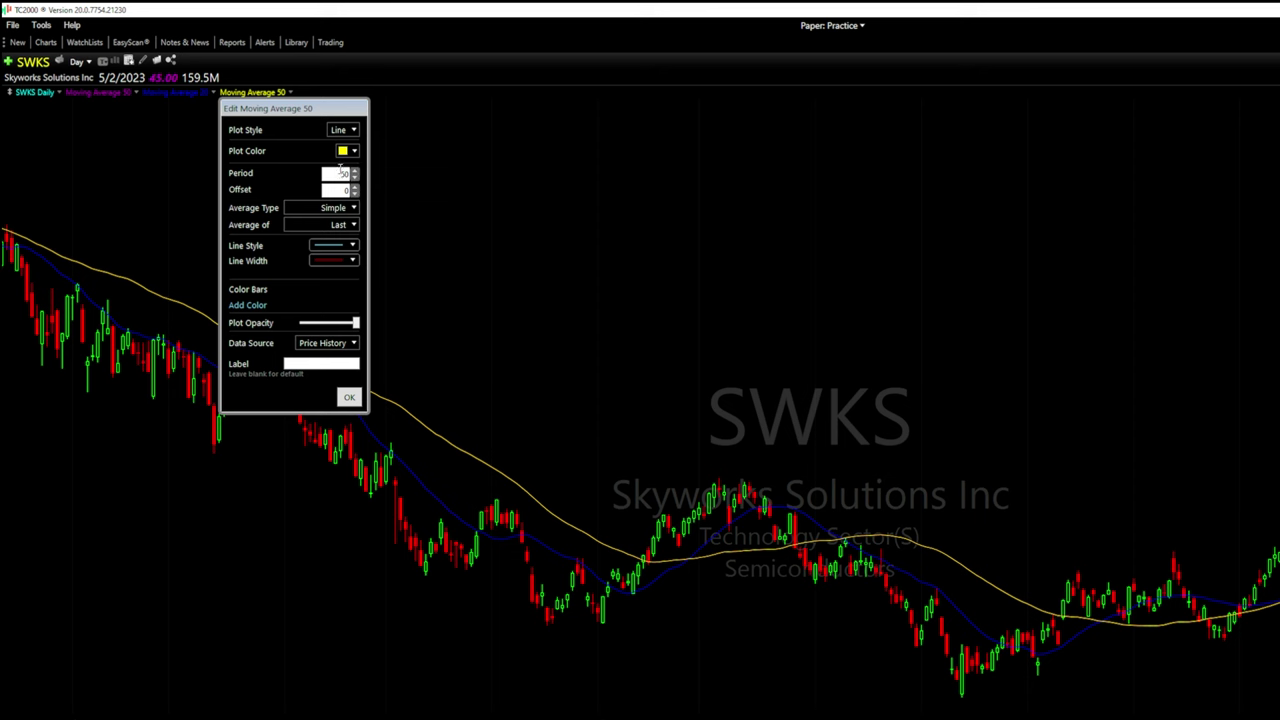
type("200")
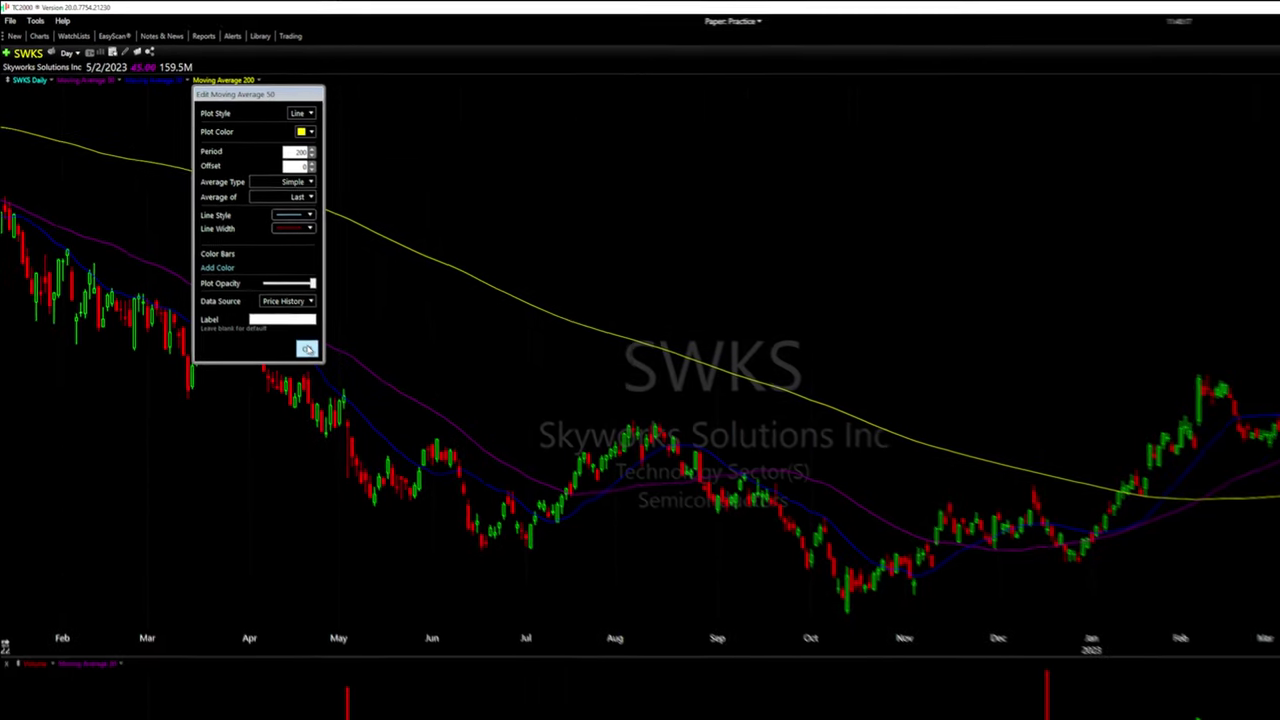
left_click(307, 348)
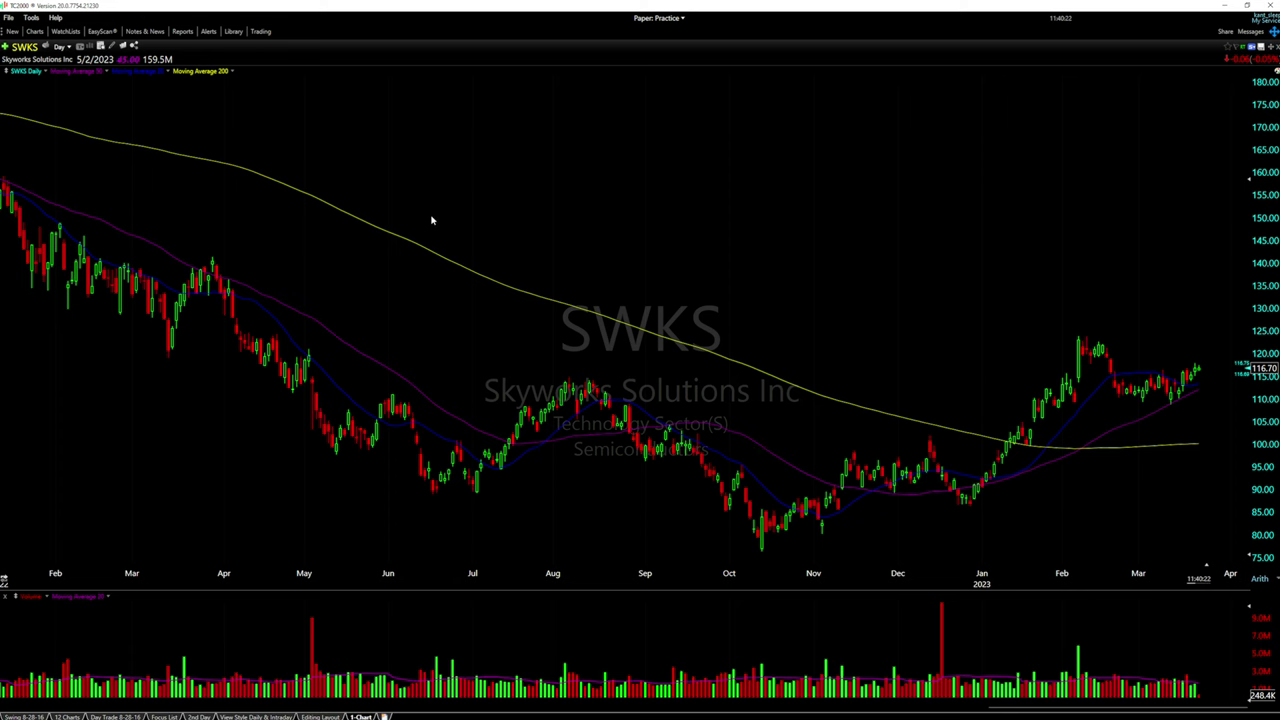
Add a Moving Average - Exponential plot to the SWKS prices
right_click(308, 124)
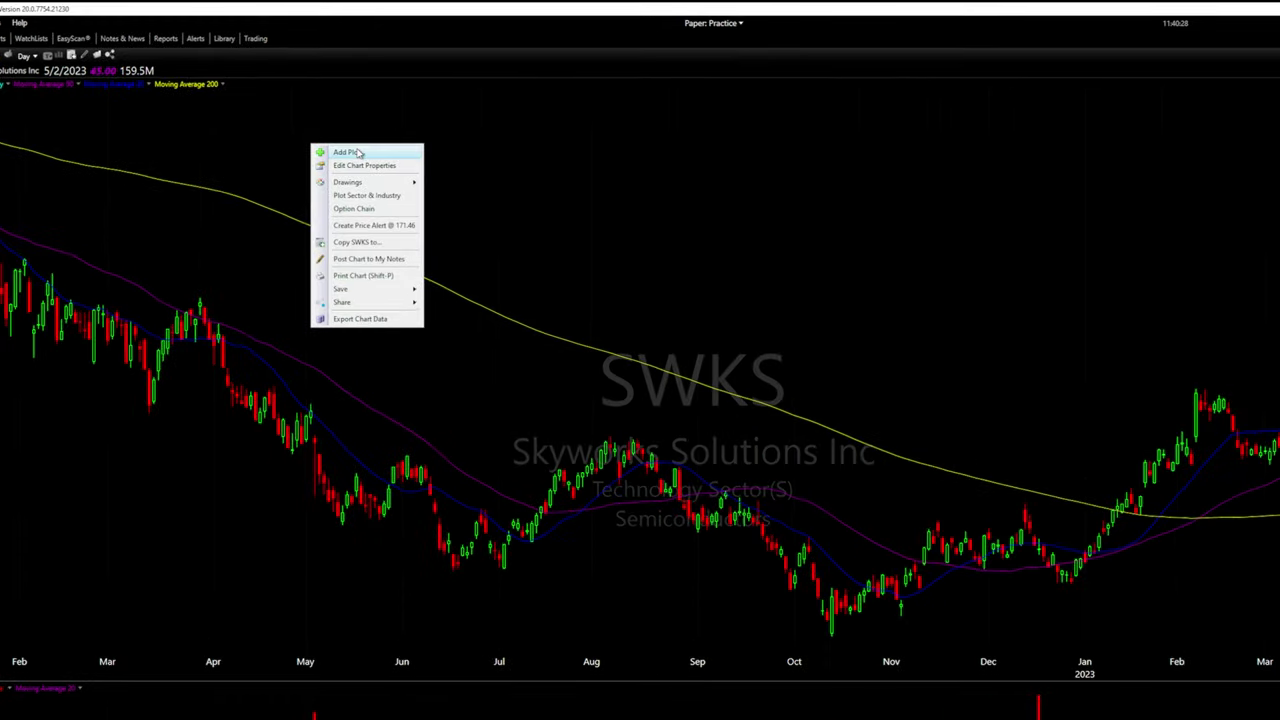
left_click(346, 152)
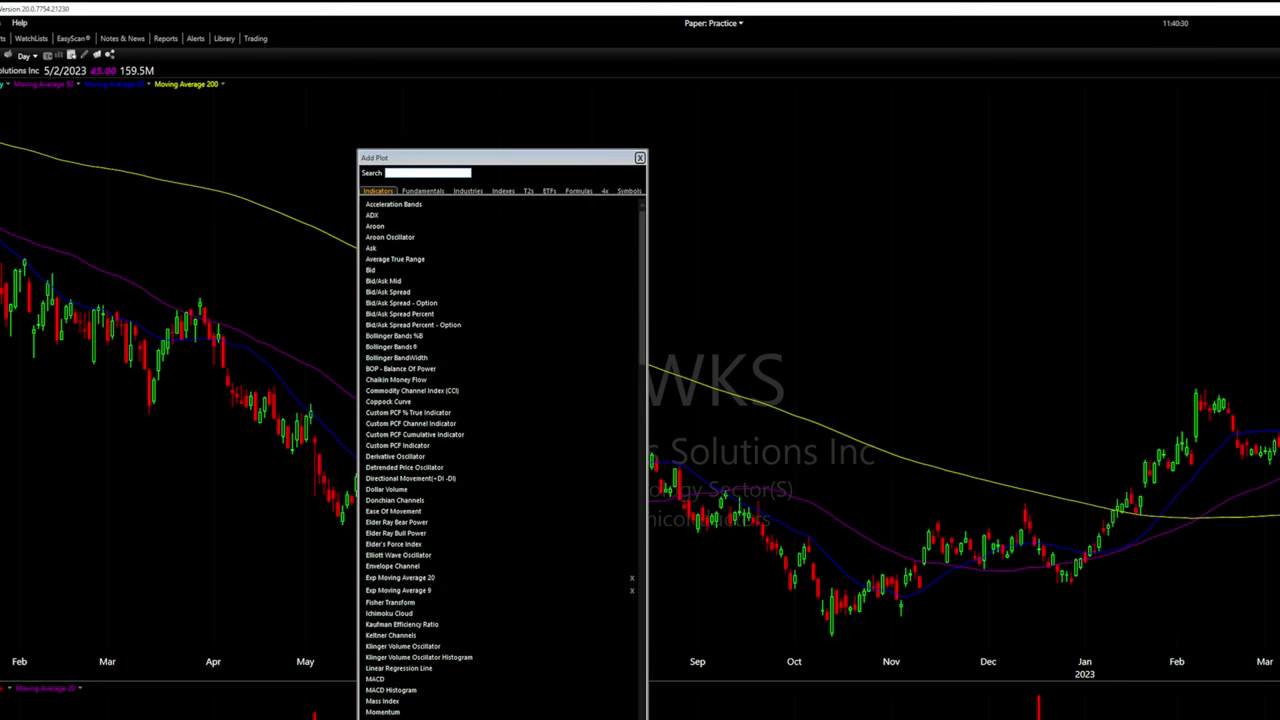
type("moving")
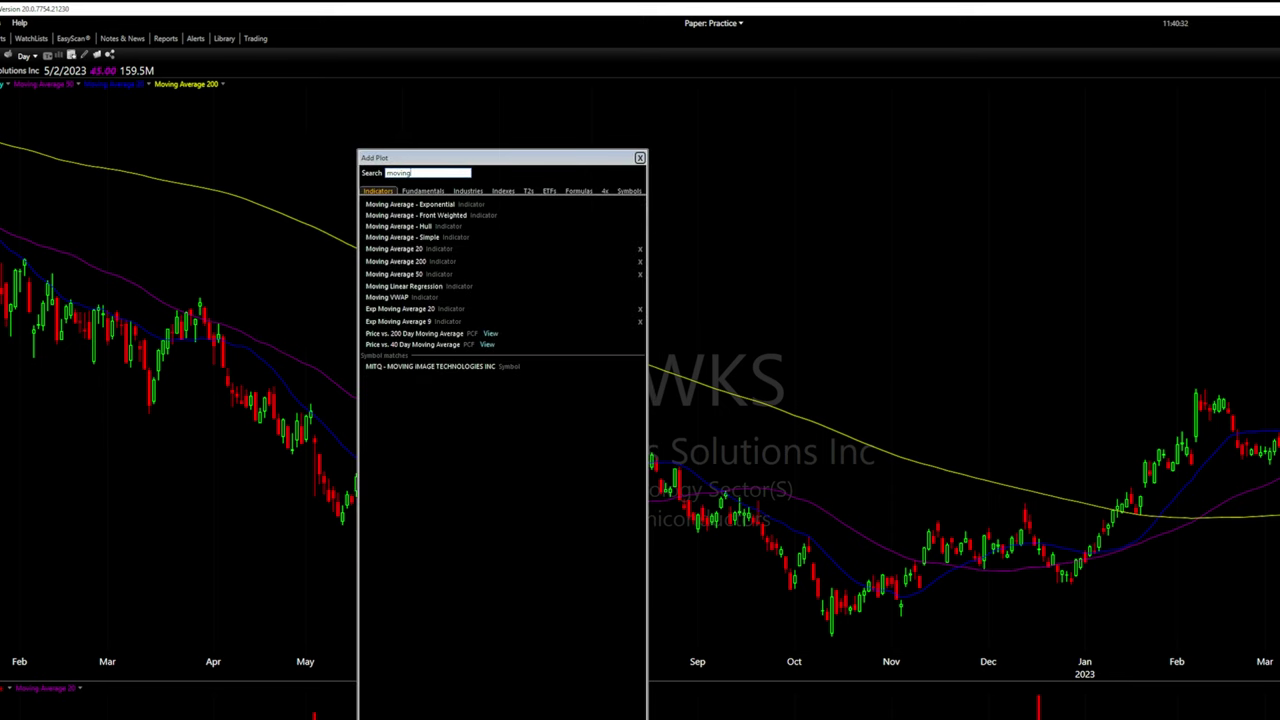
left_click(453, 205)
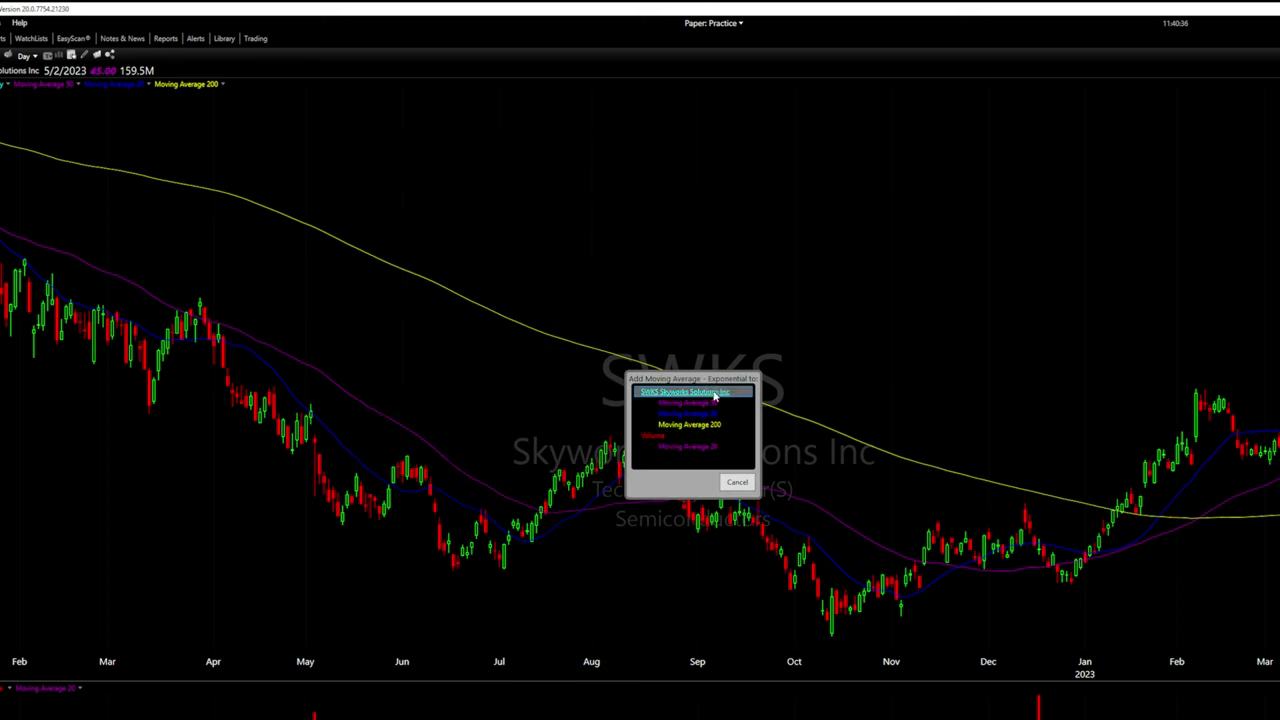
left_click(652, 383)
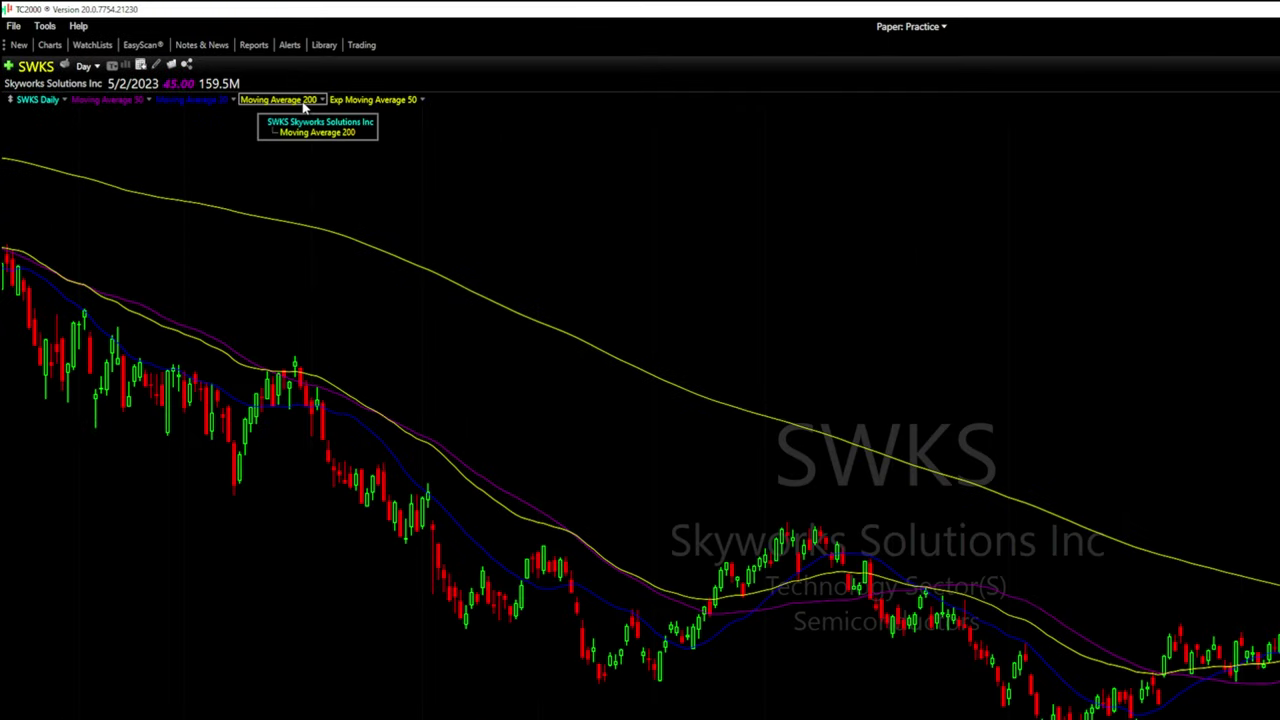
Set the Exp Moving Average to period 9 with a white plot colour
left_click(362, 101)
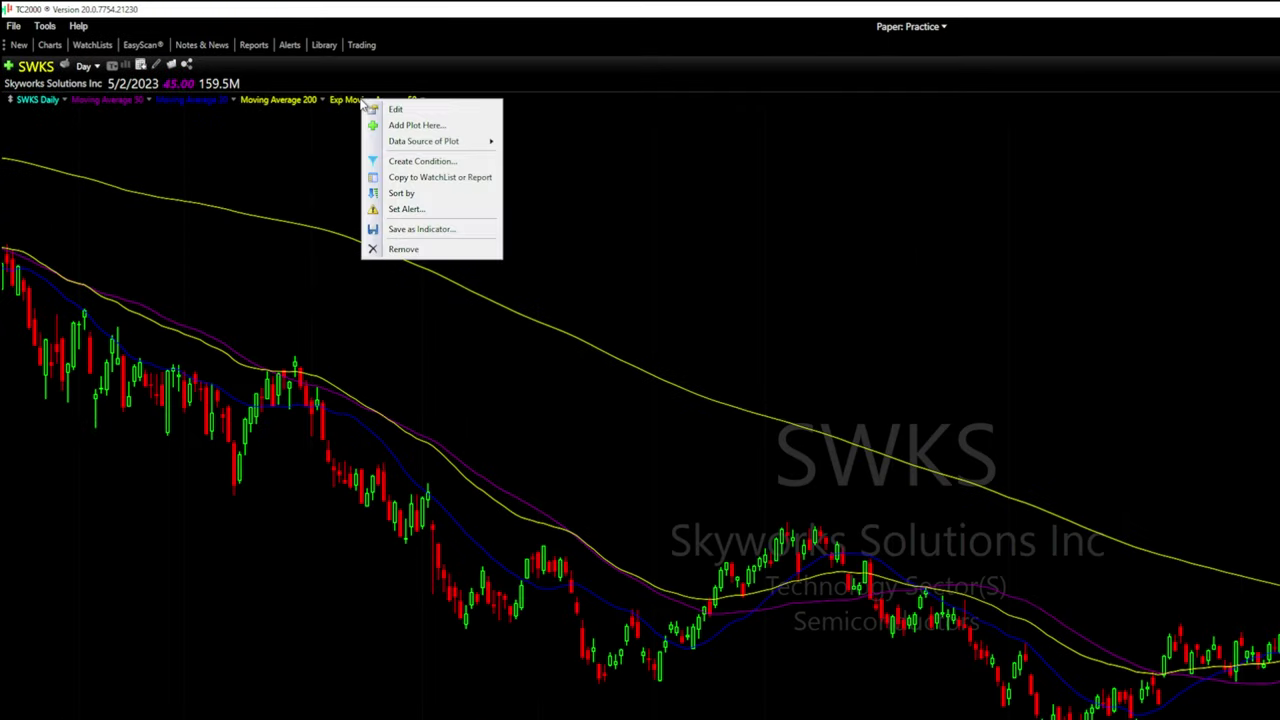
left_click(394, 108)
double_click(466, 188)
type("9")
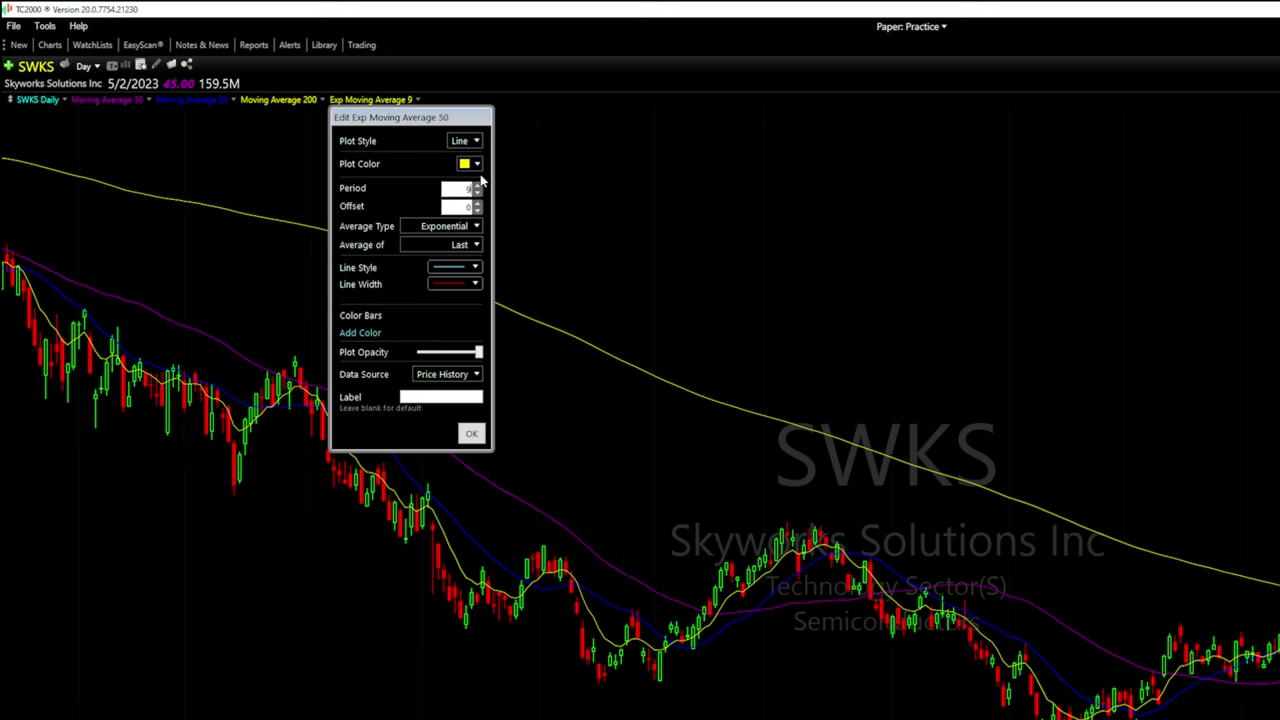
left_click(476, 164)
left_click(478, 218)
left_click(472, 433)
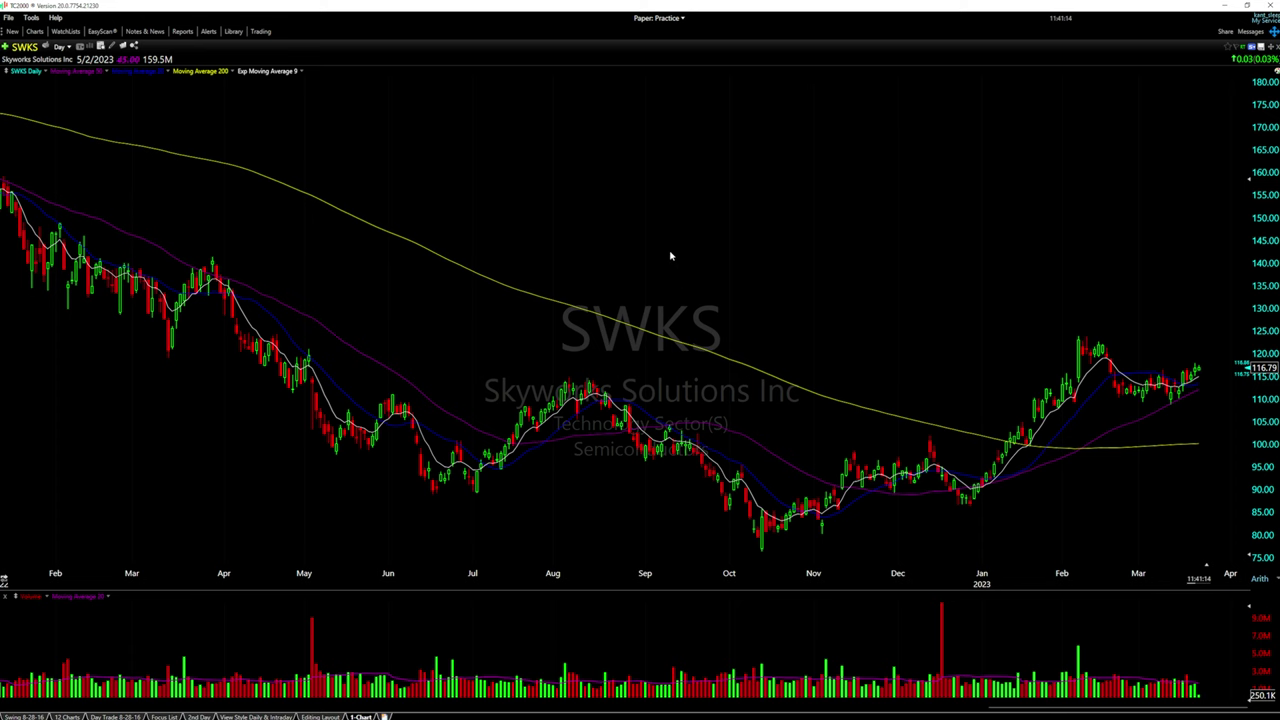
Add the Stochastics indicator to the chart in a new pane
right_click(686, 255)
left_click(703, 263)
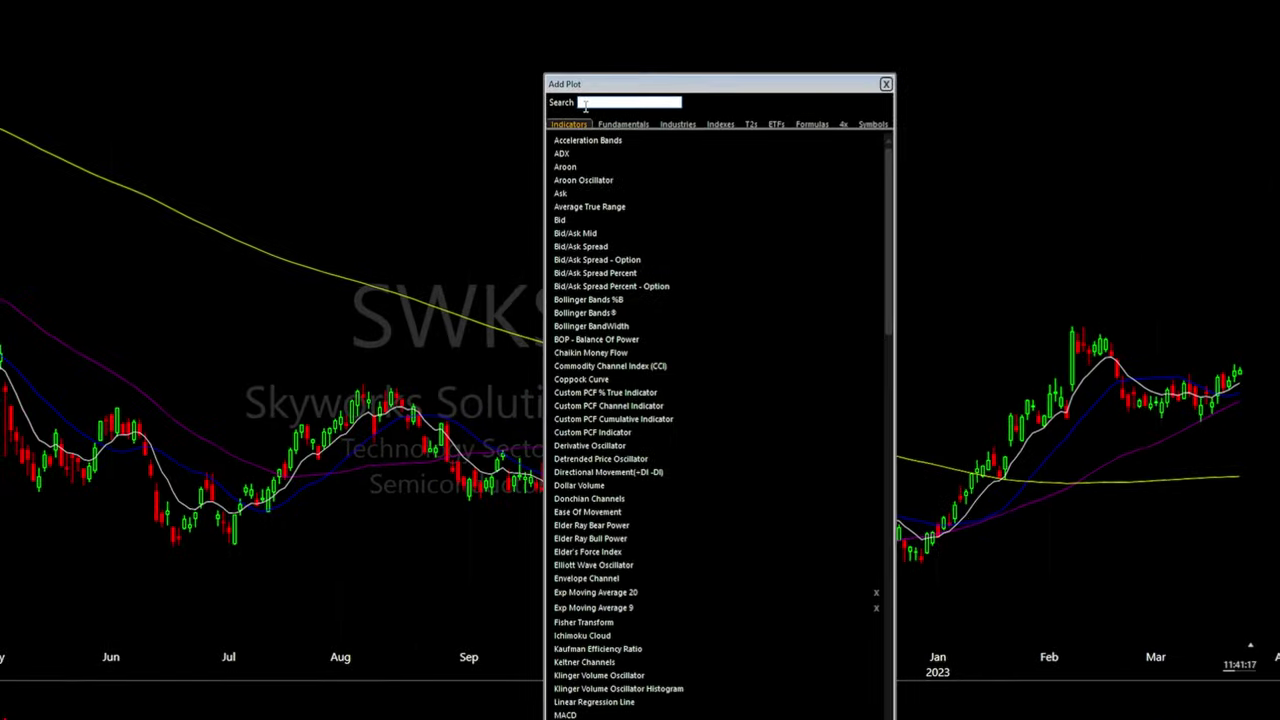
type("stoc")
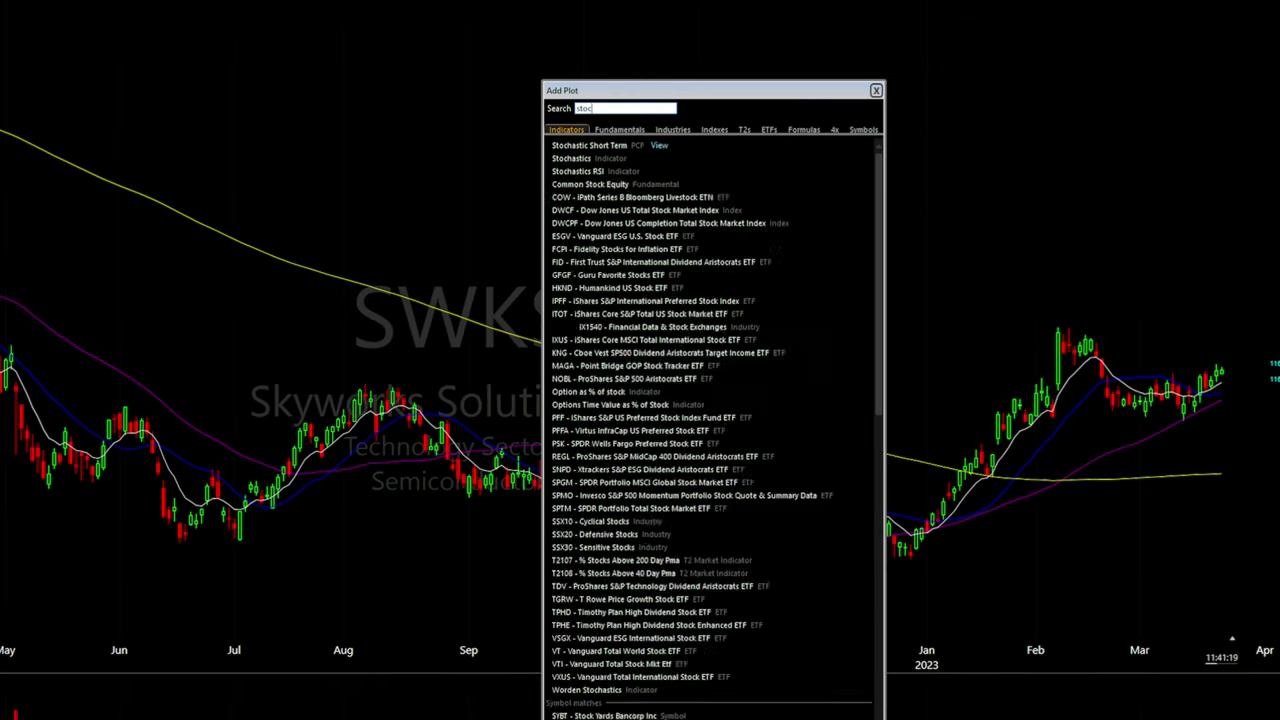
type("hastics")
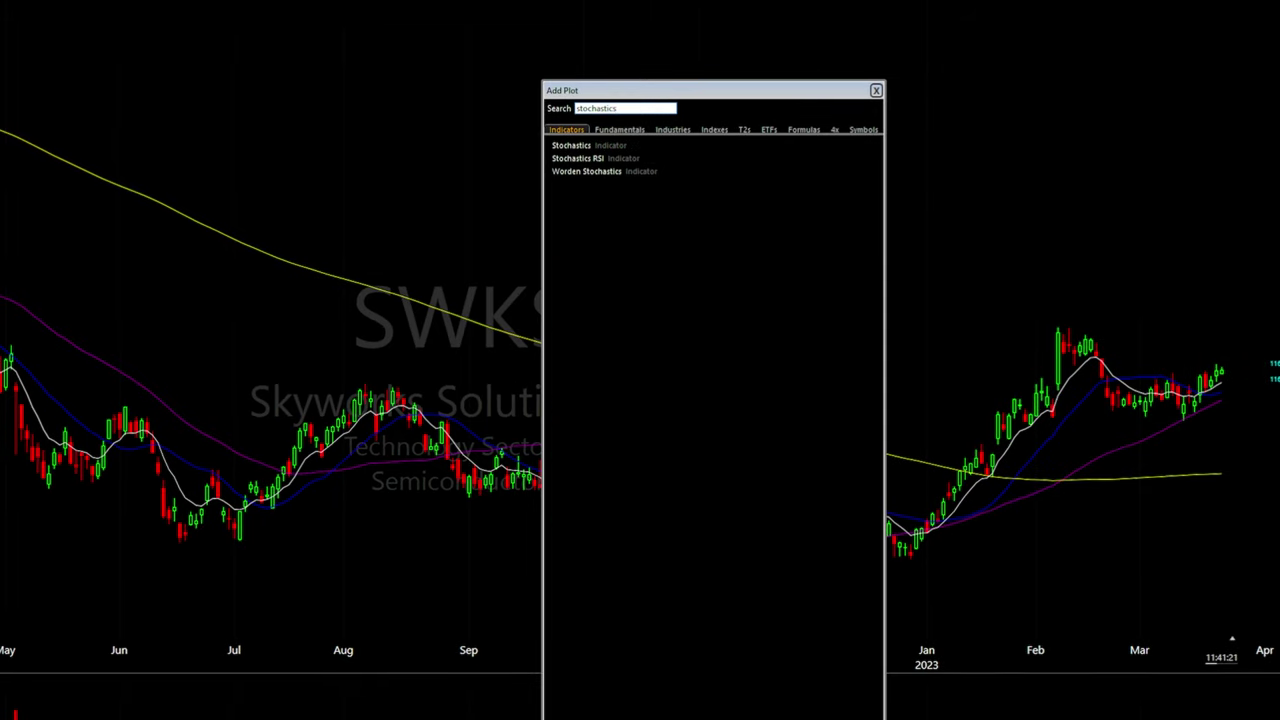
left_click(566, 146)
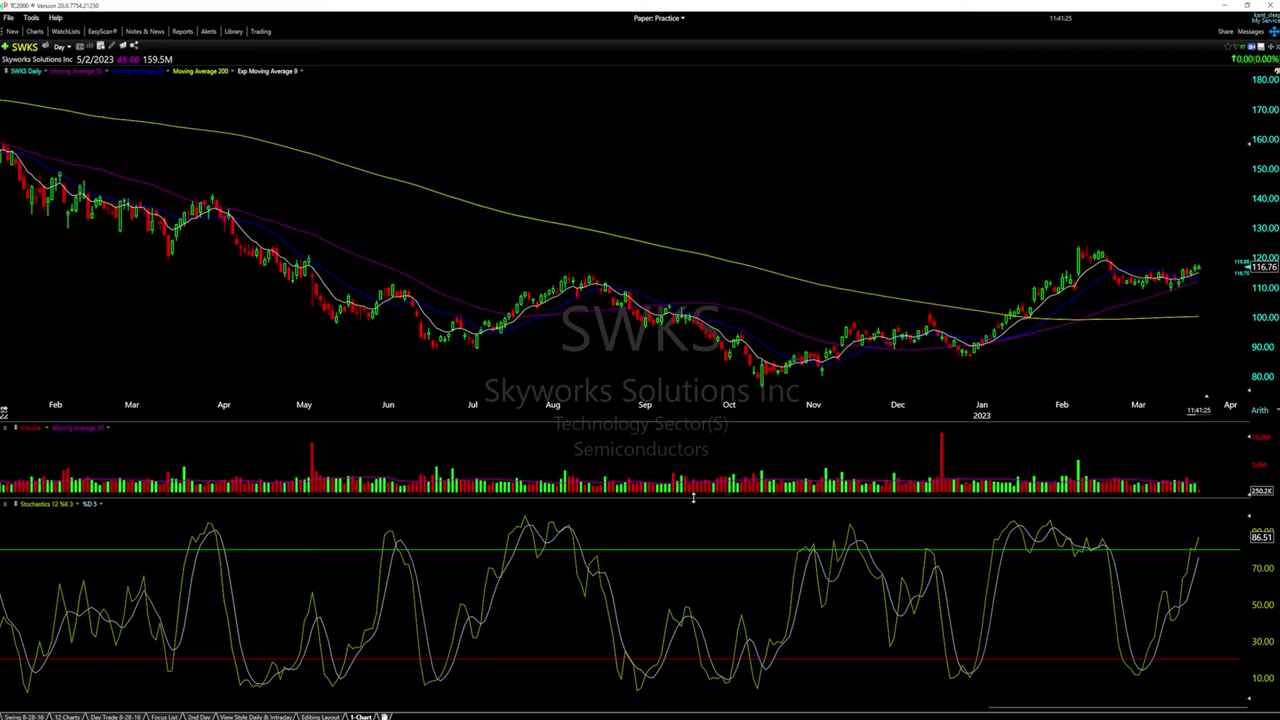
Change the Stochastics %K period from 12 to 5
right_click(54, 504)
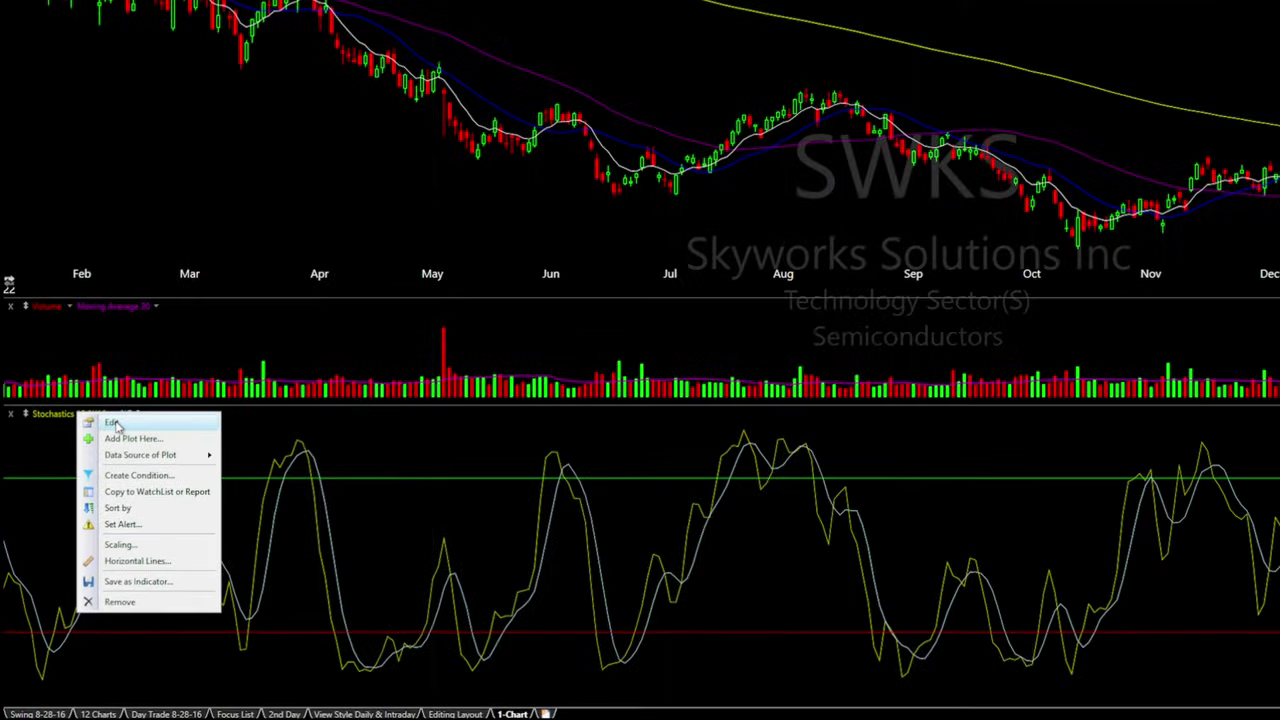
left_click(61, 447)
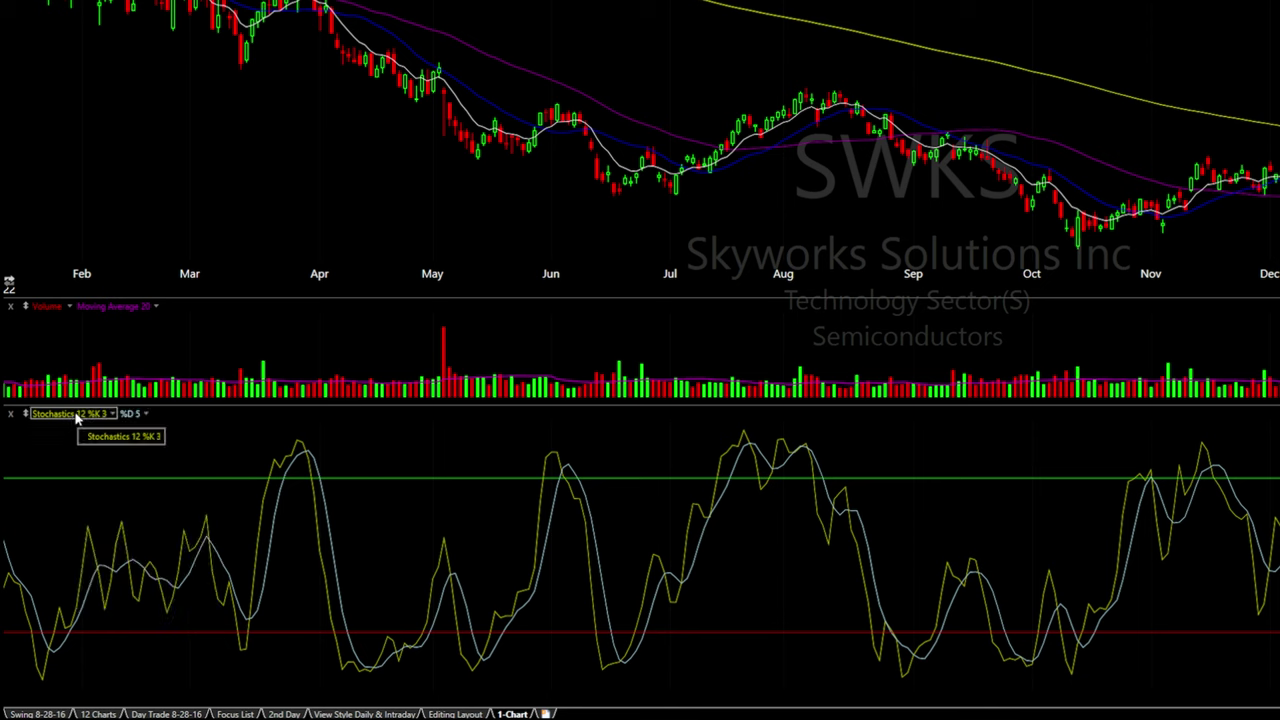
right_click(75, 418)
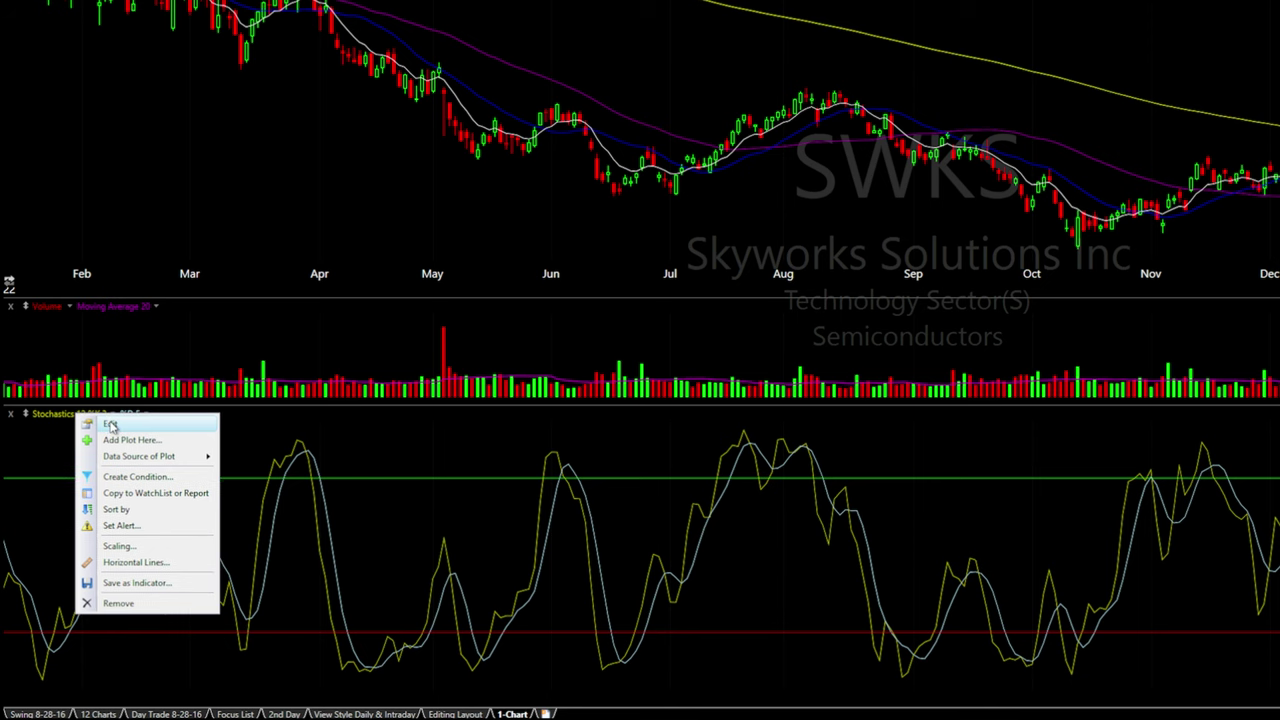
left_click(83, 421)
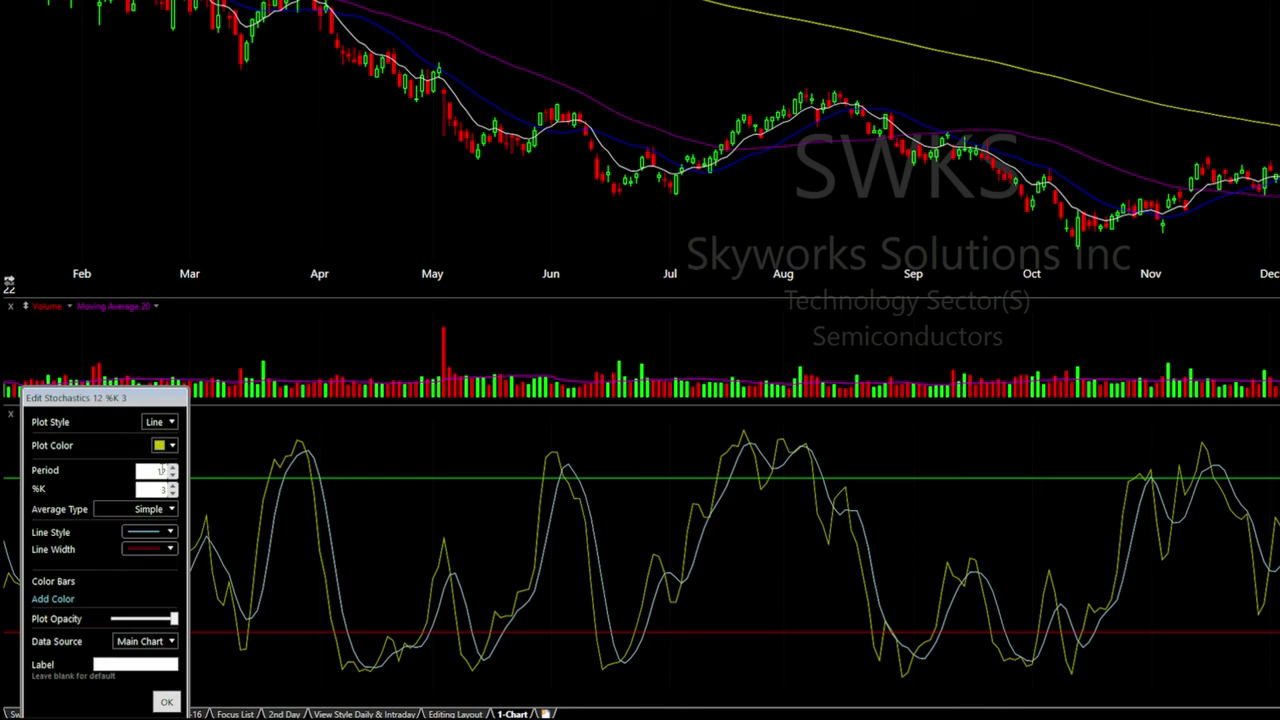
double_click(156, 471)
type("5")
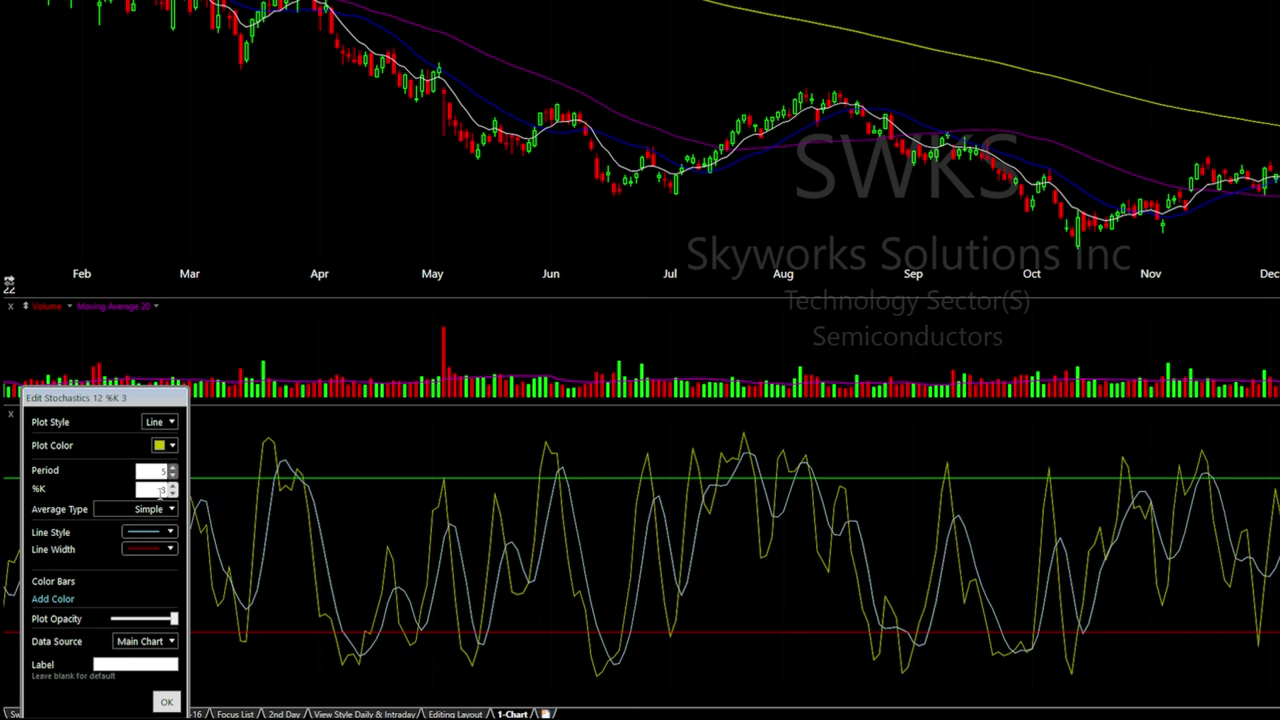
left_click_drag(130, 398, 166, 360)
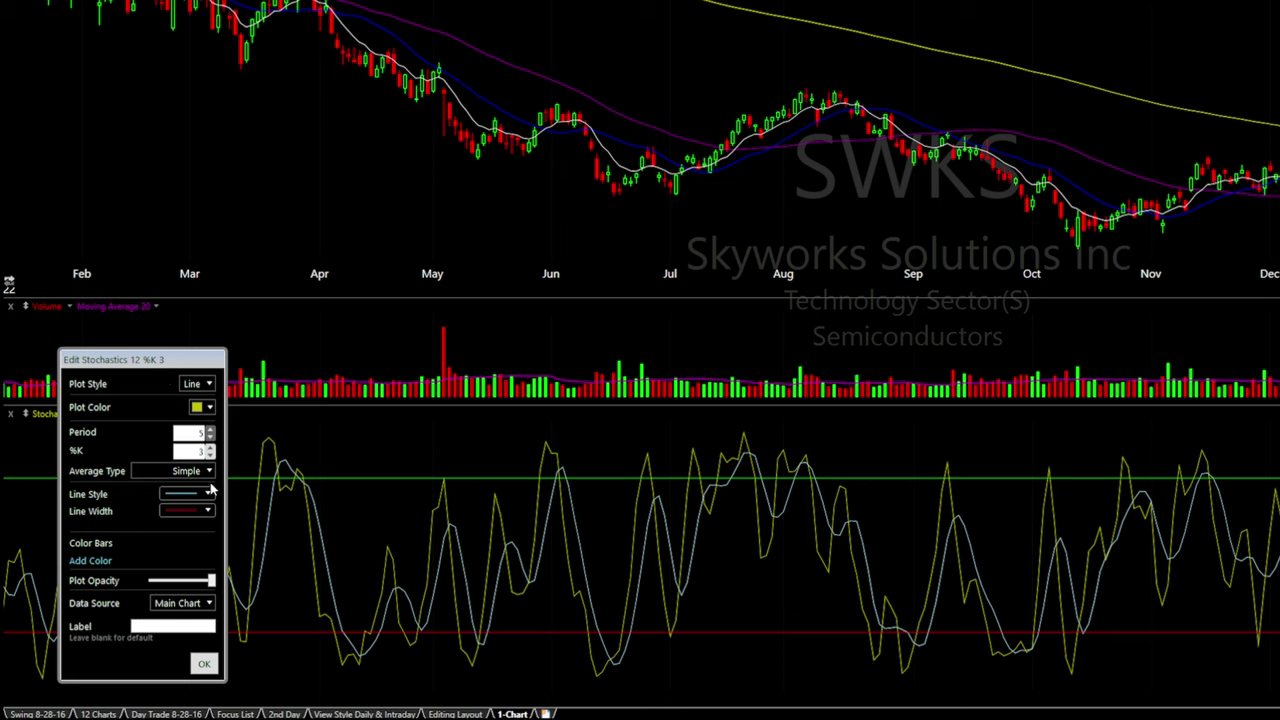
left_click(212, 665)
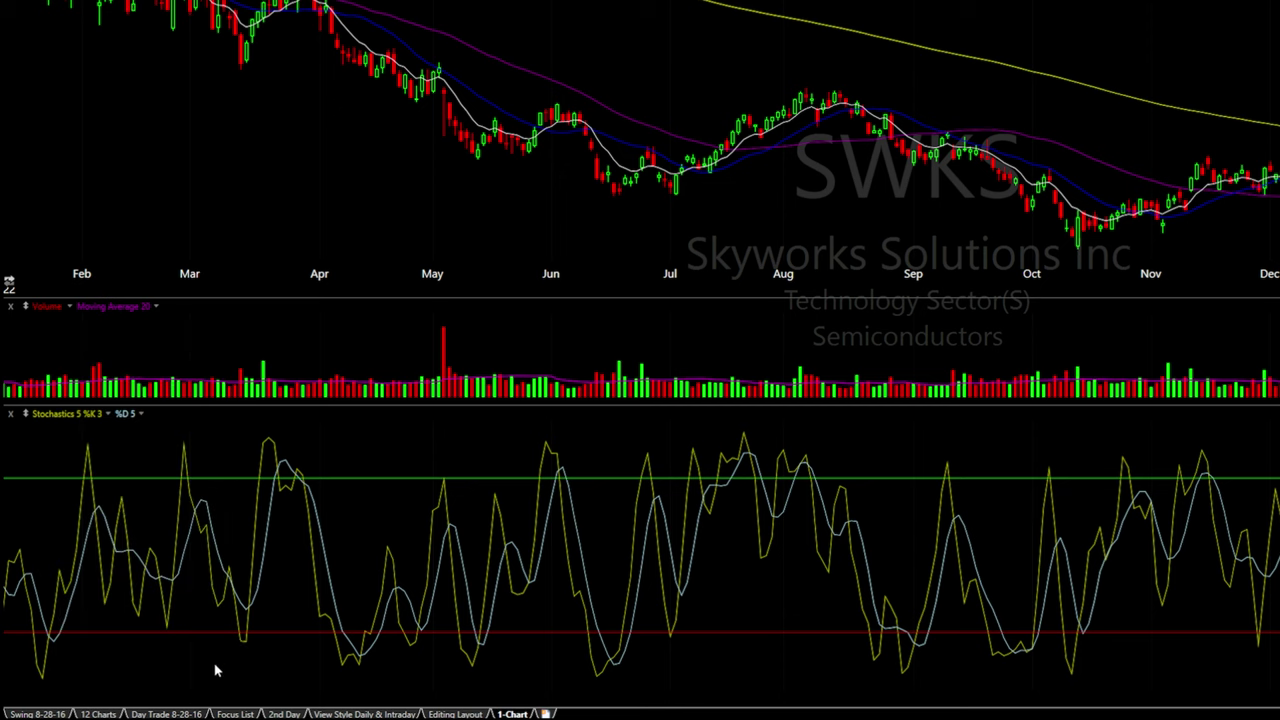
Set the %D period to 3 and enlarge the volume pane
left_click(133, 420)
left_click(140, 428)
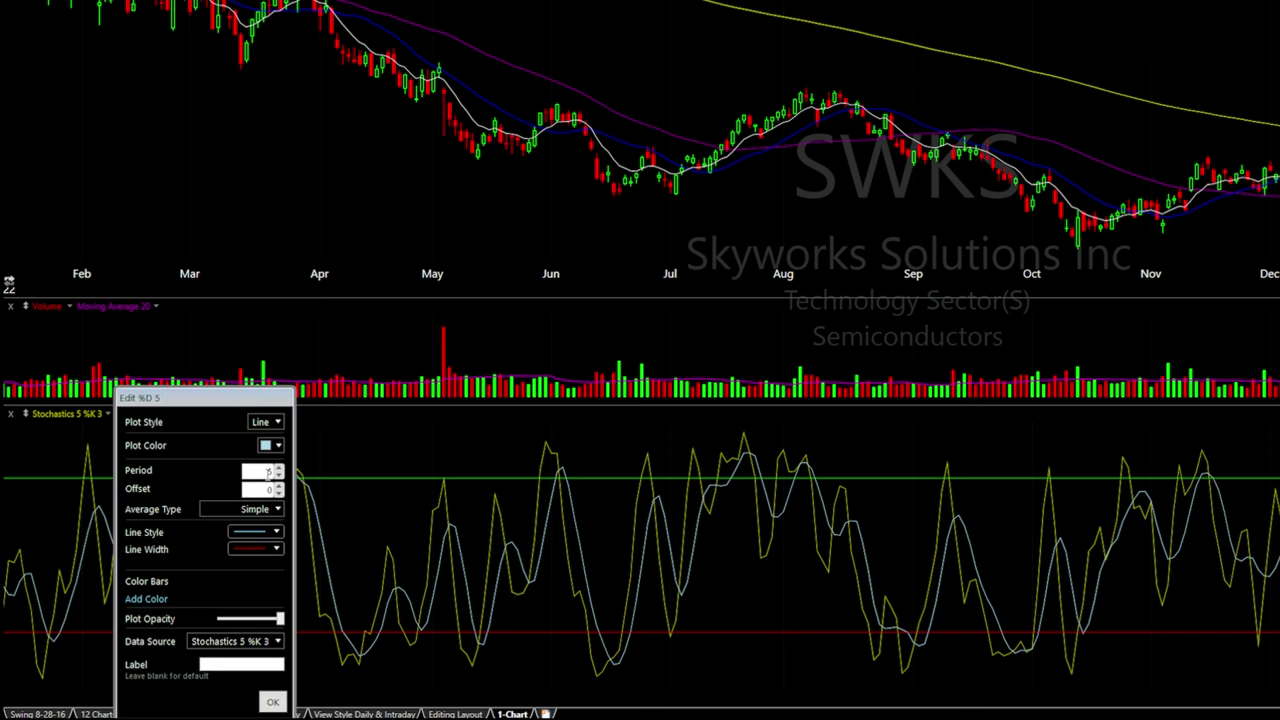
type("3")
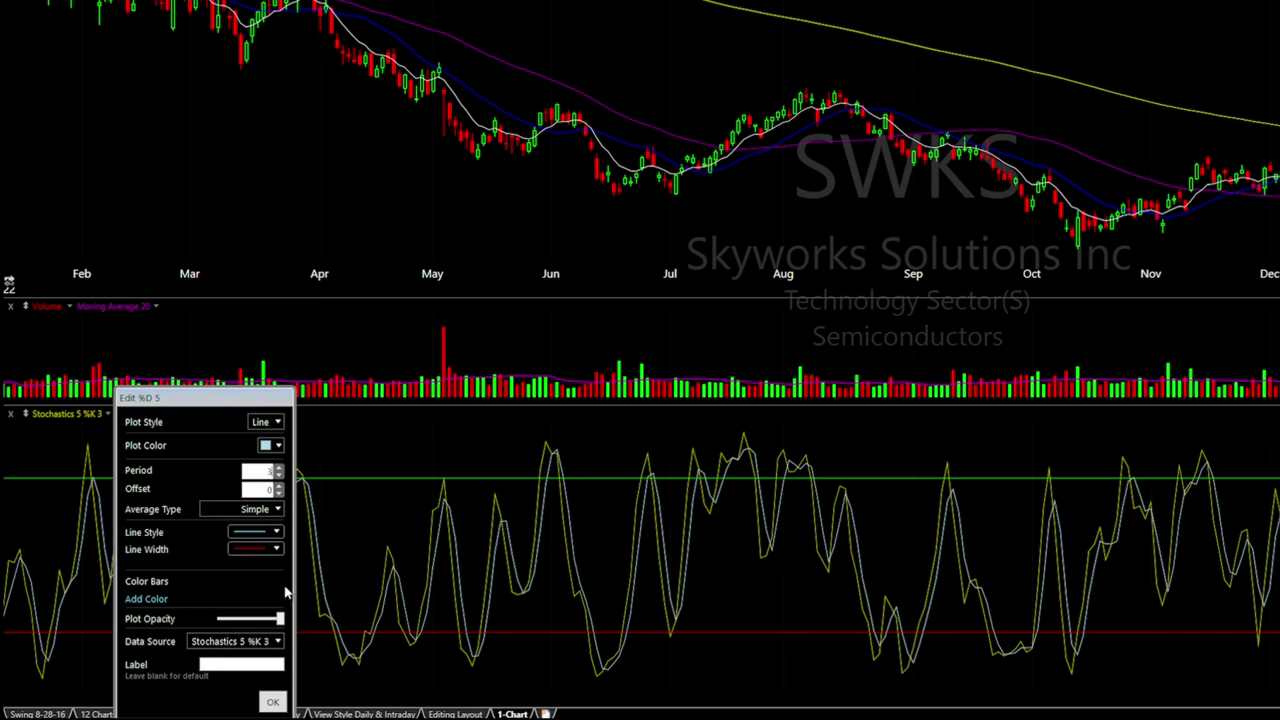
left_click(274, 701)
left_click_drag(790, 420, 572, 590)
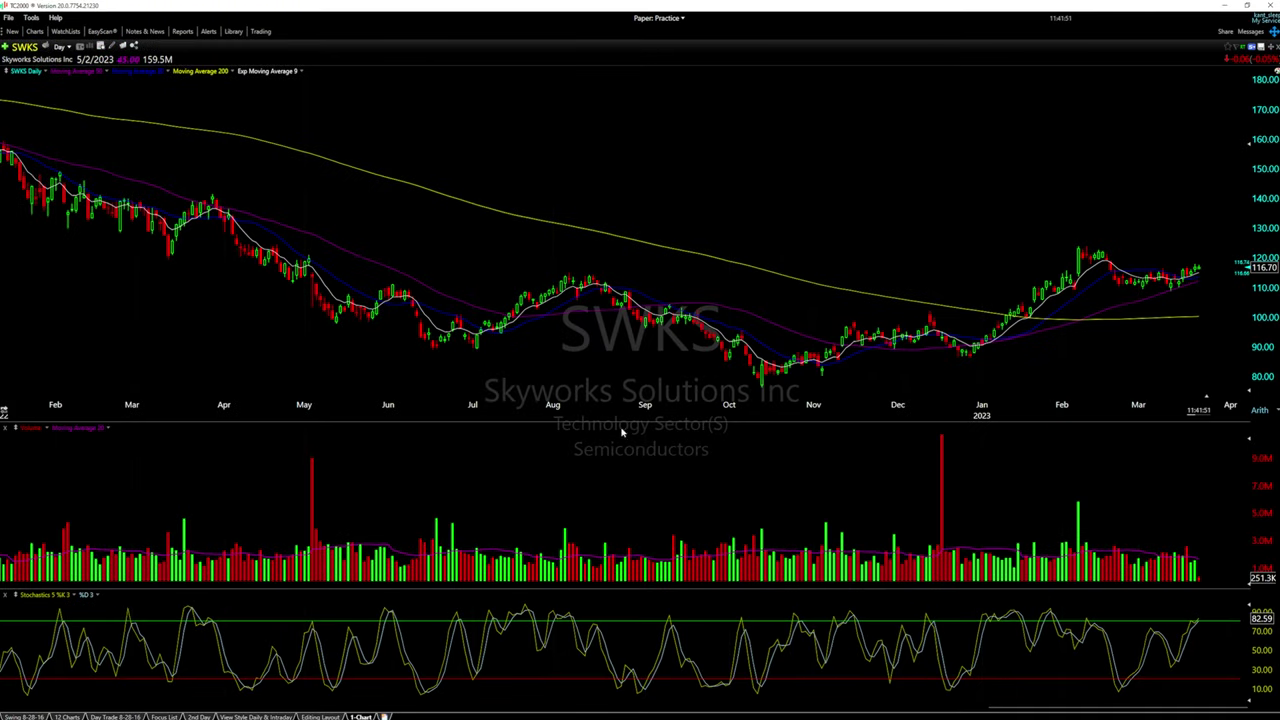
Drag the Stochastics and volume panes around trying to reorder them, restoring volume below price
left_click_drag(624, 423, 633, 470)
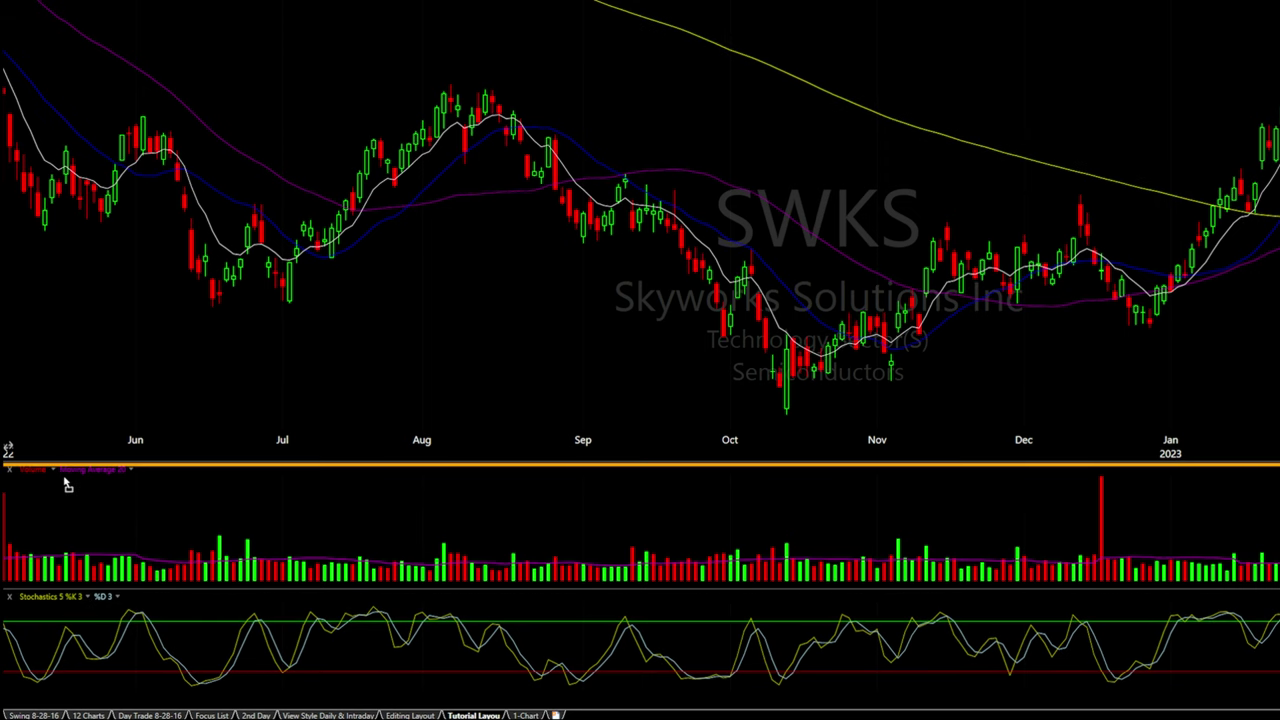
left_click_drag(67, 485, 63, 481)
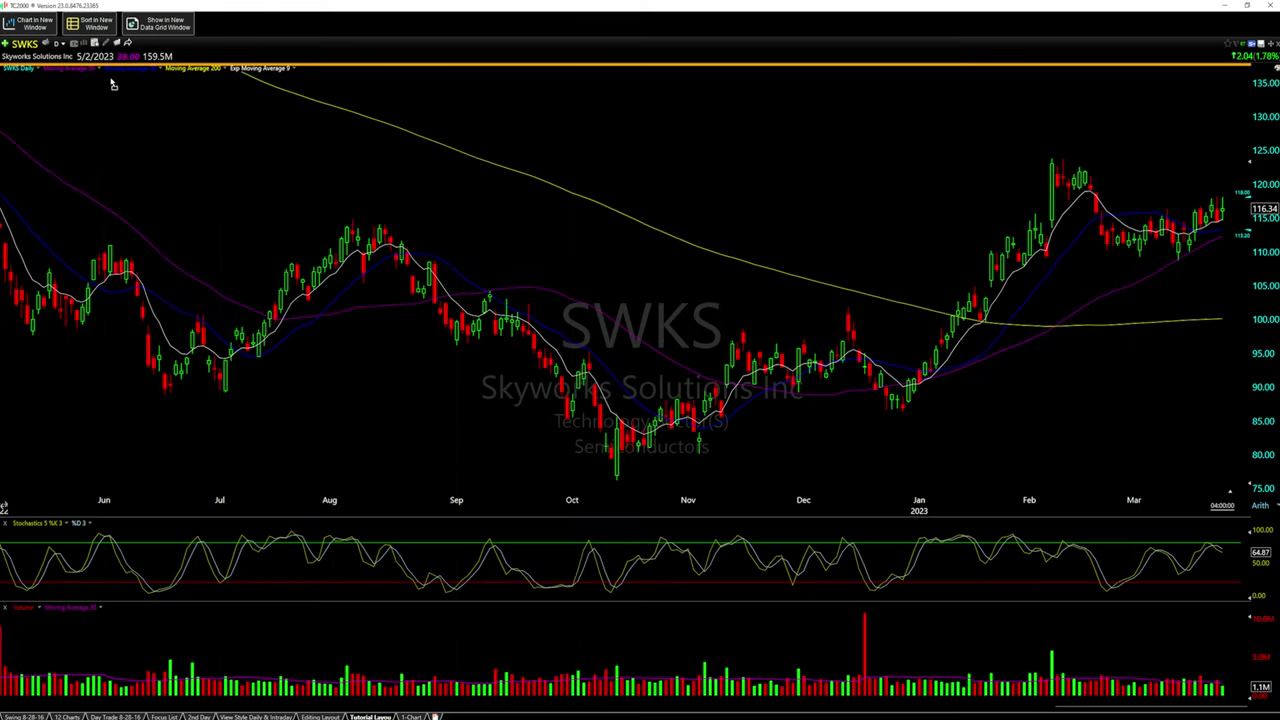
left_click_drag(113, 85, 277, 194)
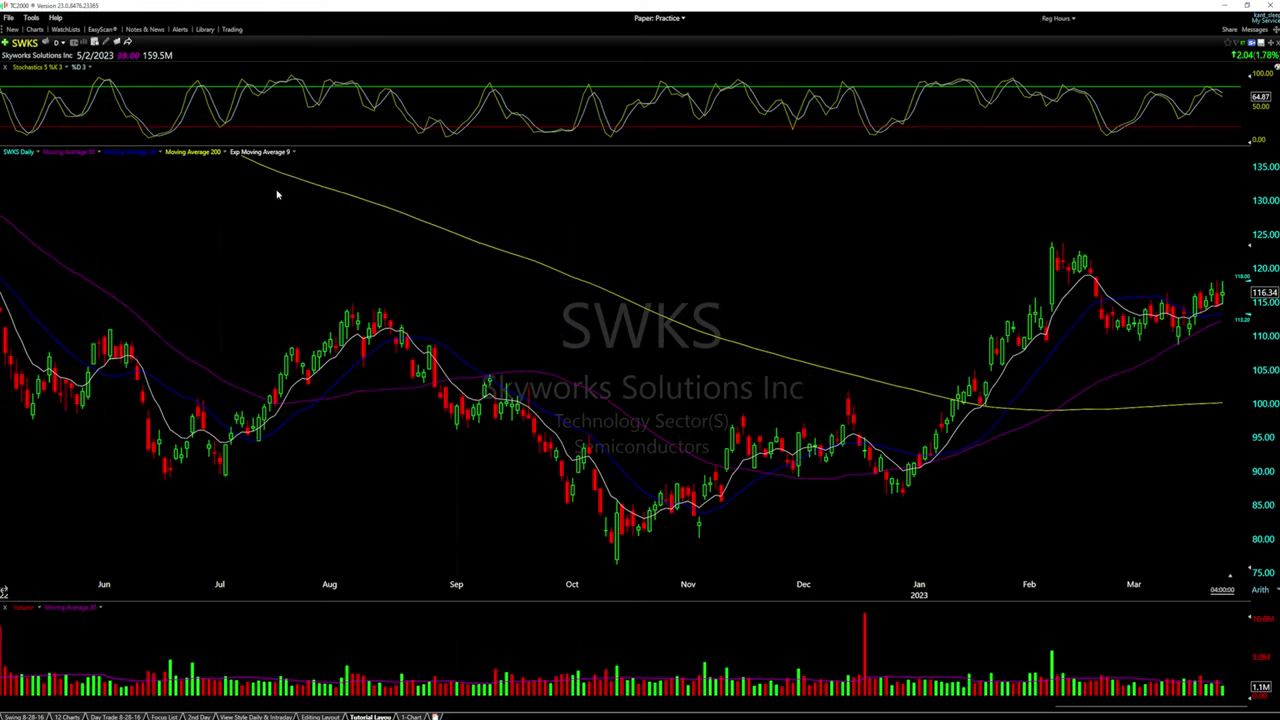
left_click_drag(40, 67, 582, 332)
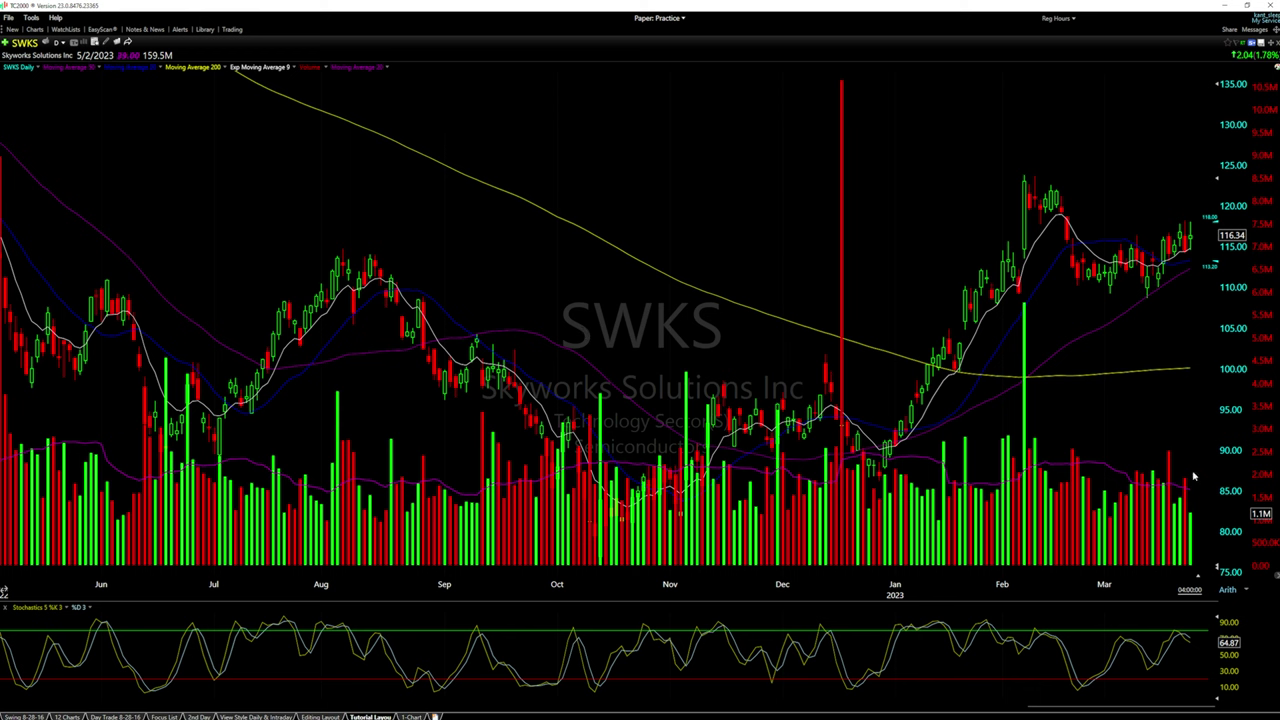
left_click_drag(343, 69, 76, 595)
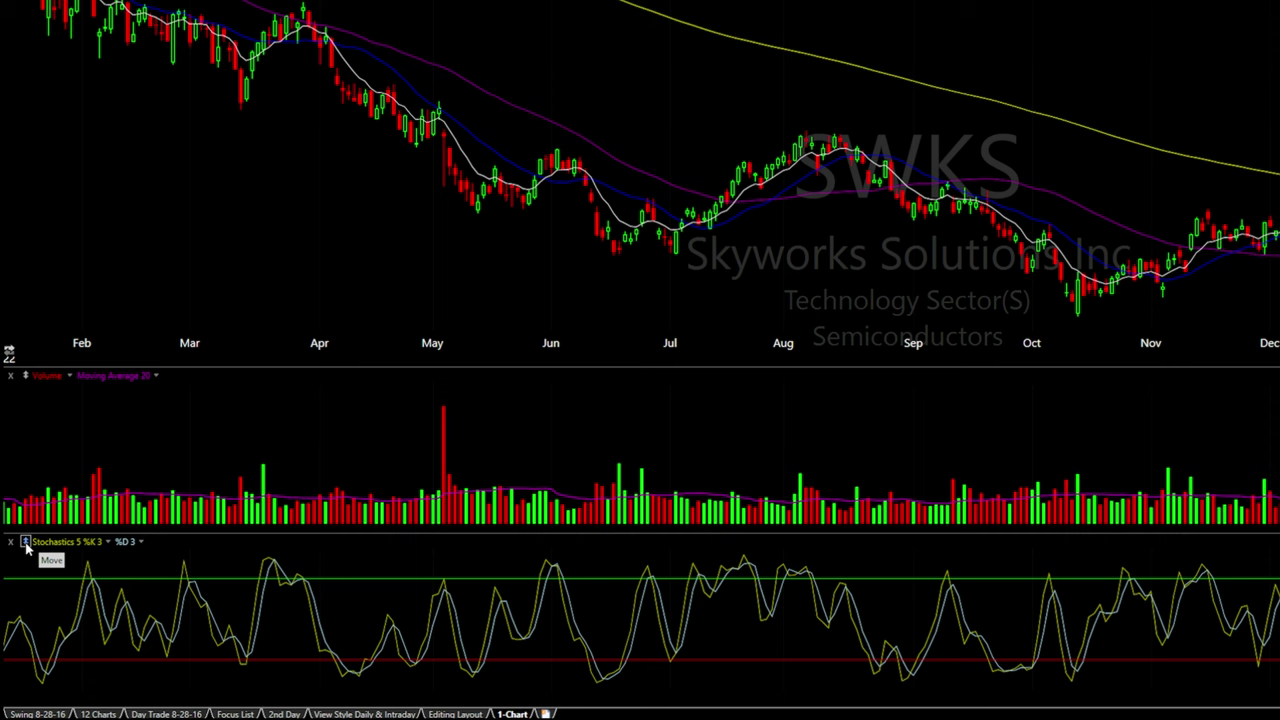
Insert Stochastics directly under the price chart, then heighten the Stochastics and price panes
left_click(26, 542)
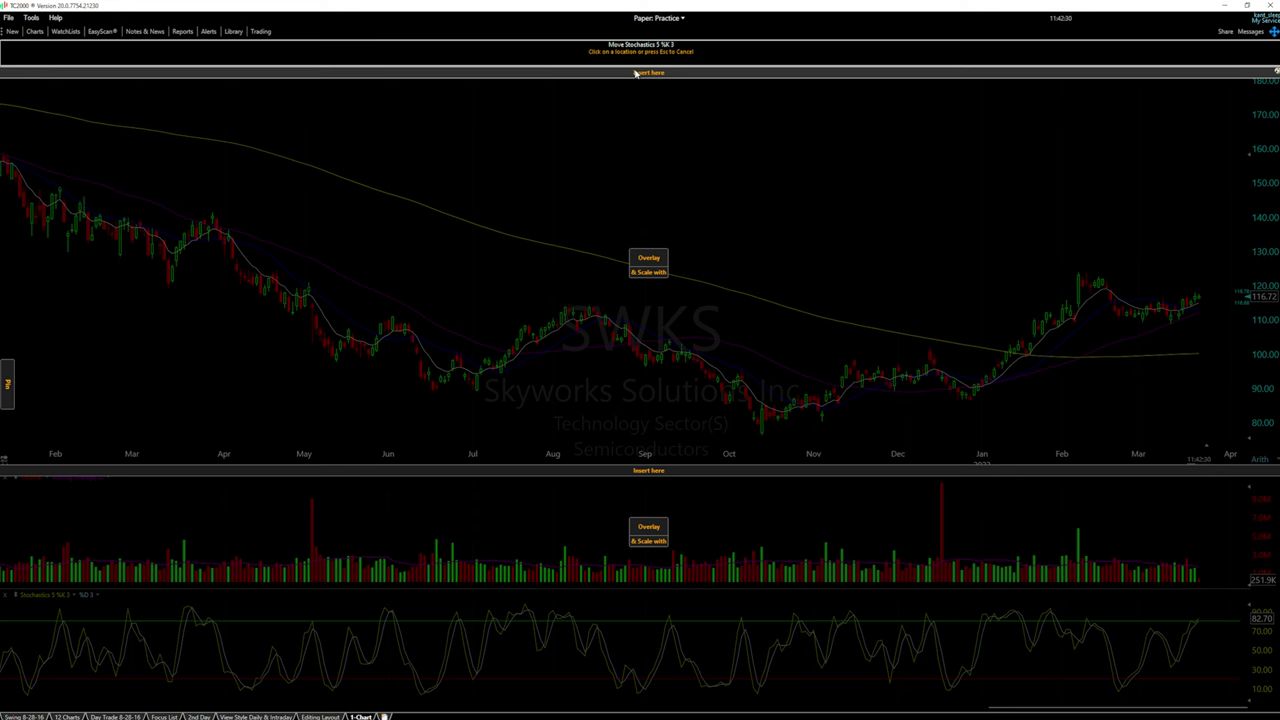
left_click(642, 470)
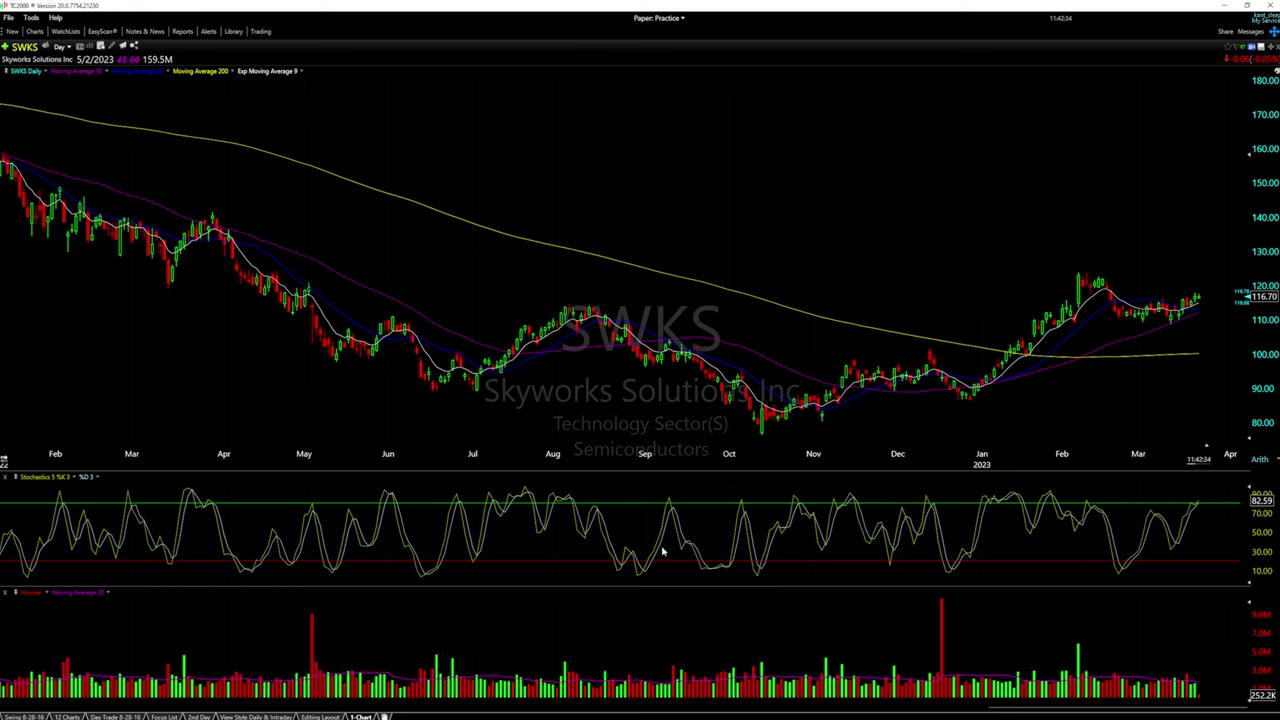
left_click_drag(487, 586, 485, 599)
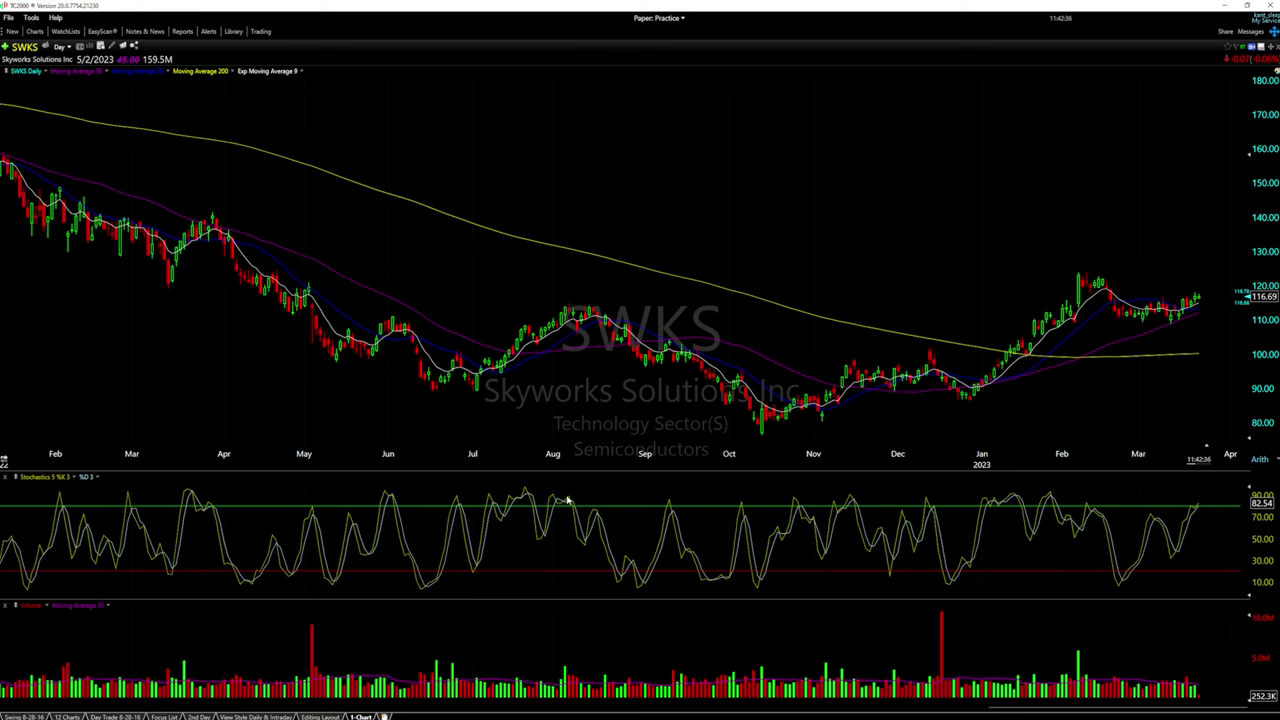
left_click_drag(586, 470, 586, 497)
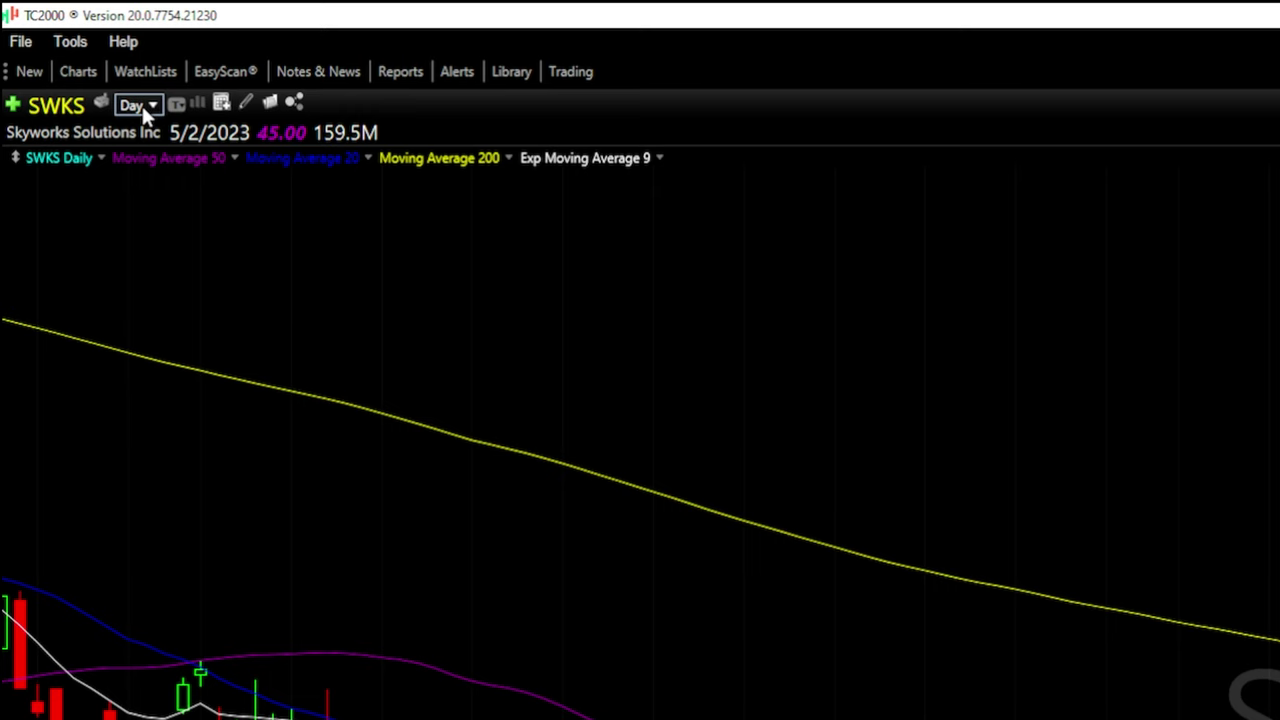
Switch the SWKS chart to hourly bars, then to 5-minute bars
left_click(140, 105)
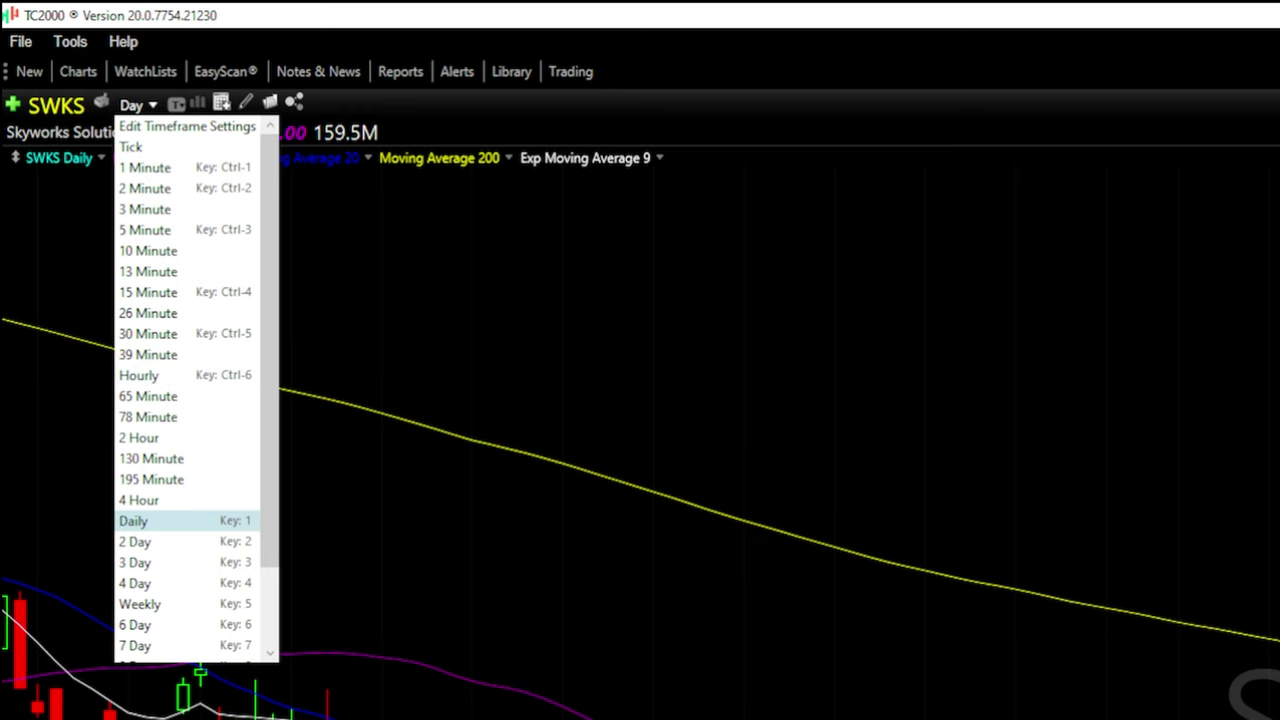
left_click(185, 378)
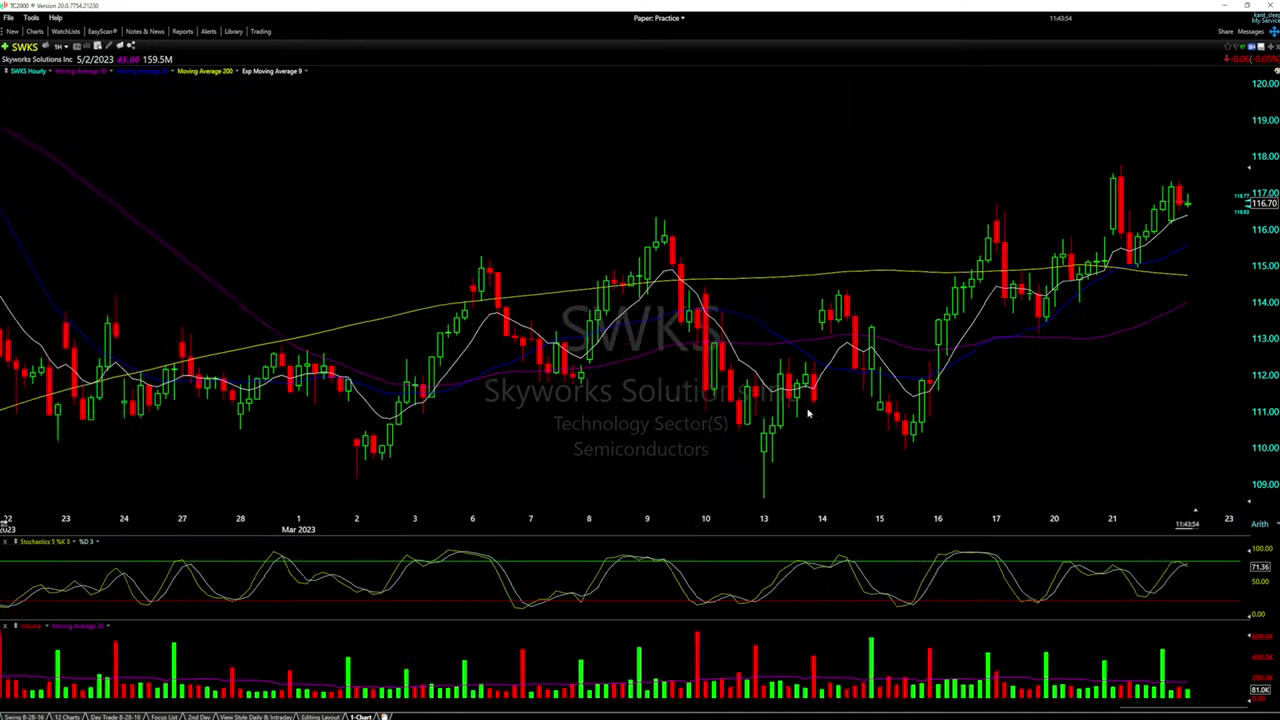
scroll(808, 413, "up", 1)
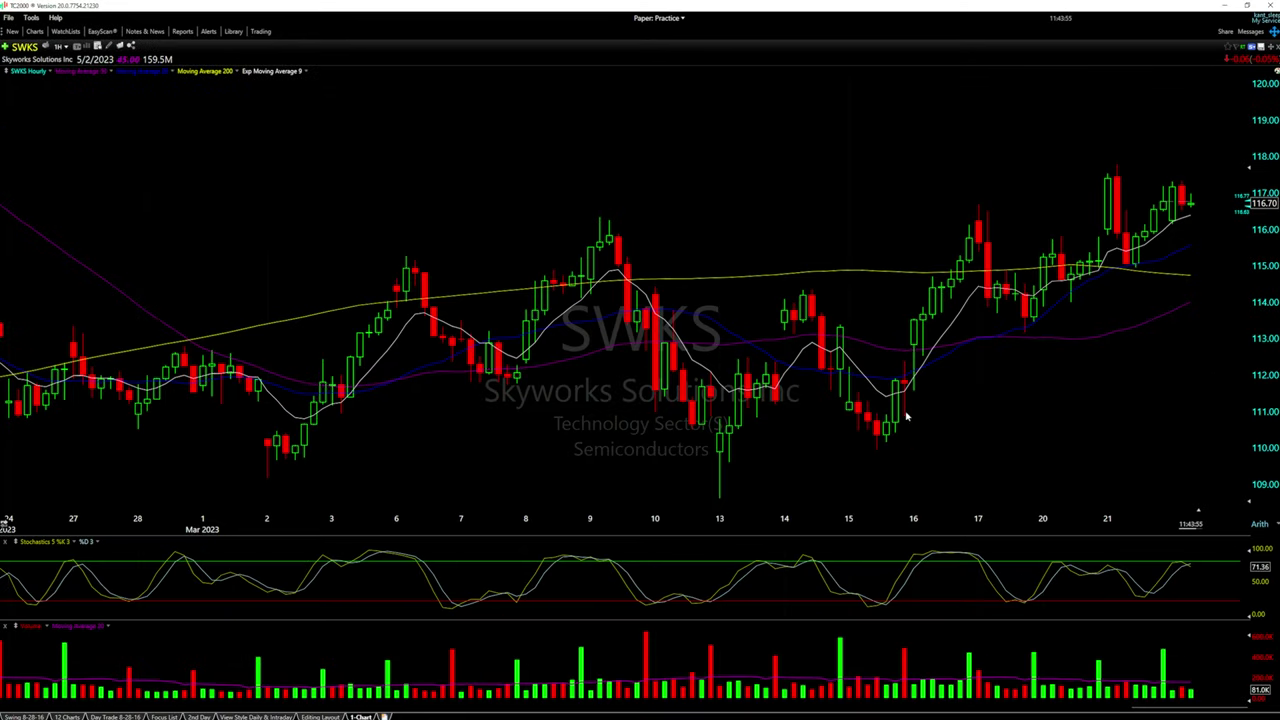
scroll(898, 413, "up", 1)
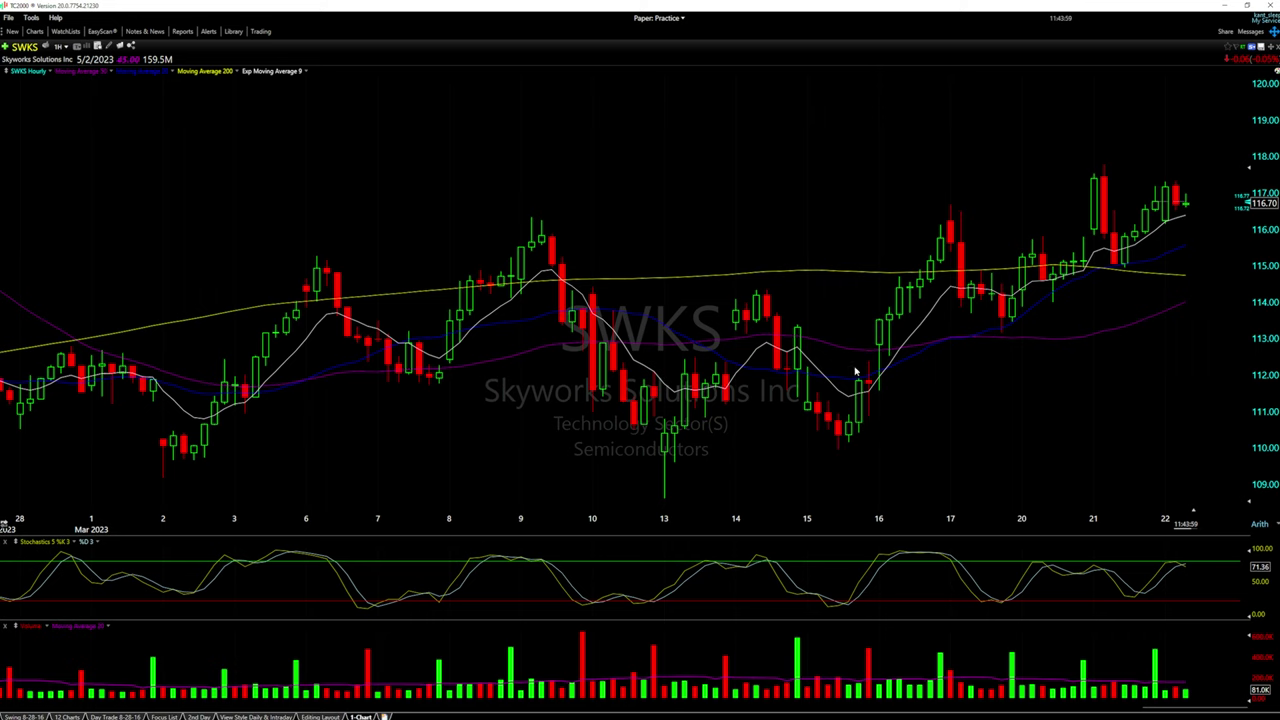
key("ctrl+3")
left_click(60, 47)
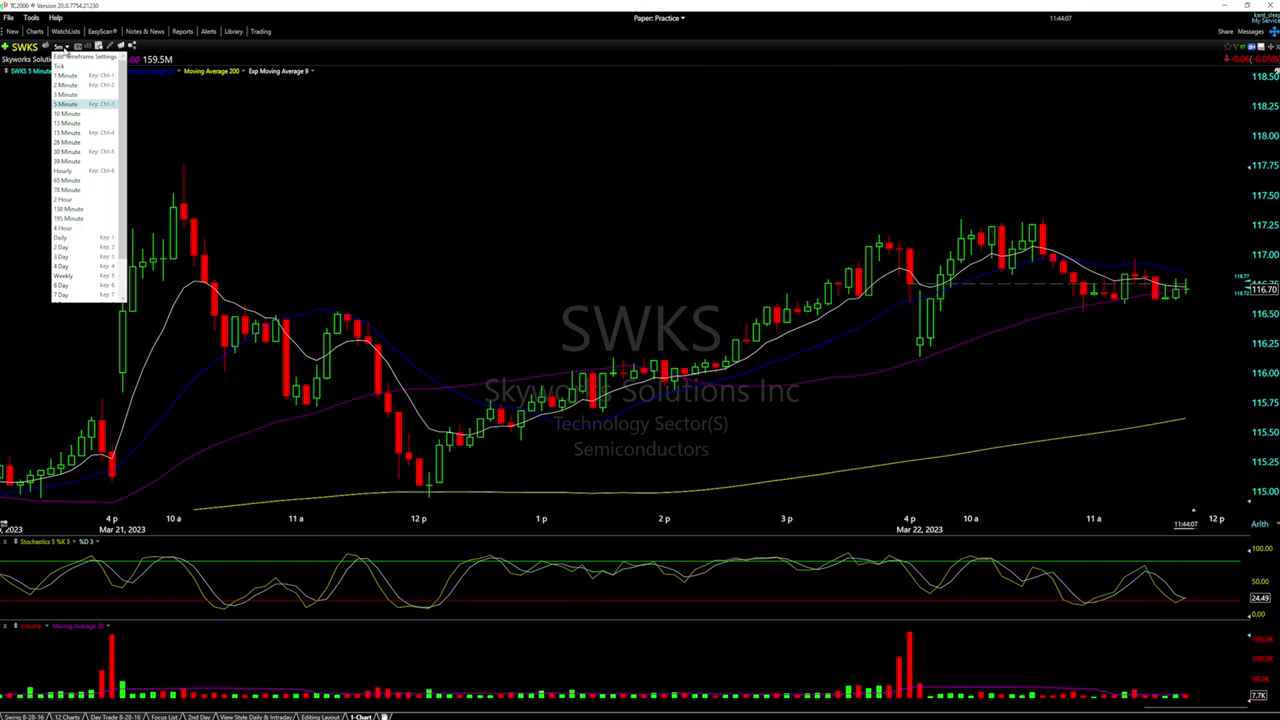
left_click(70, 104)
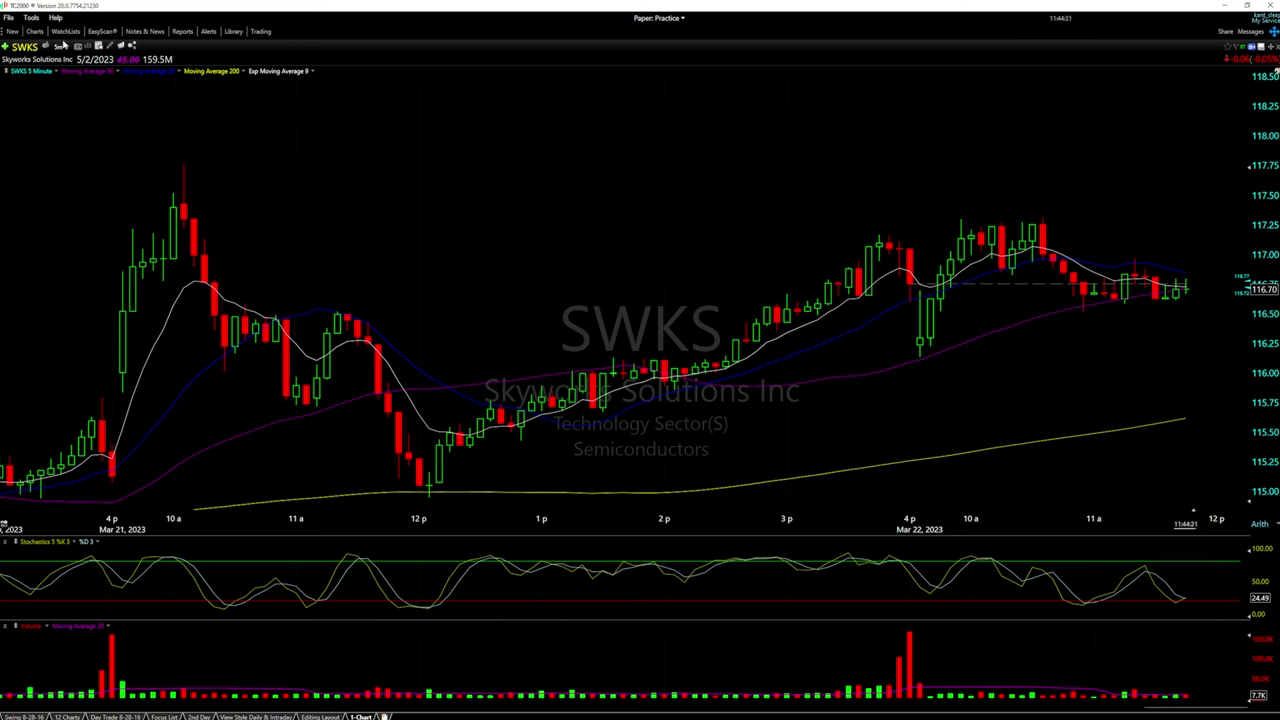
Put the SWKS chart back on the Daily timeframe
left_click(60, 47)
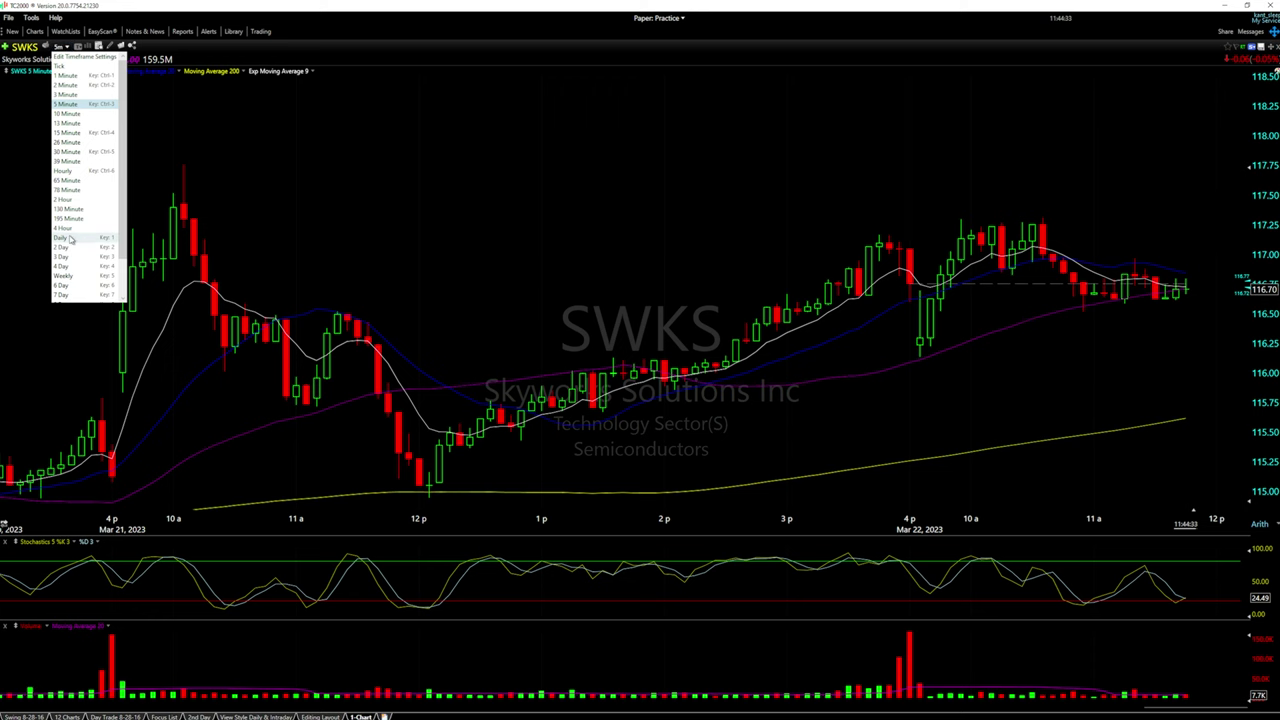
left_click(60, 237)
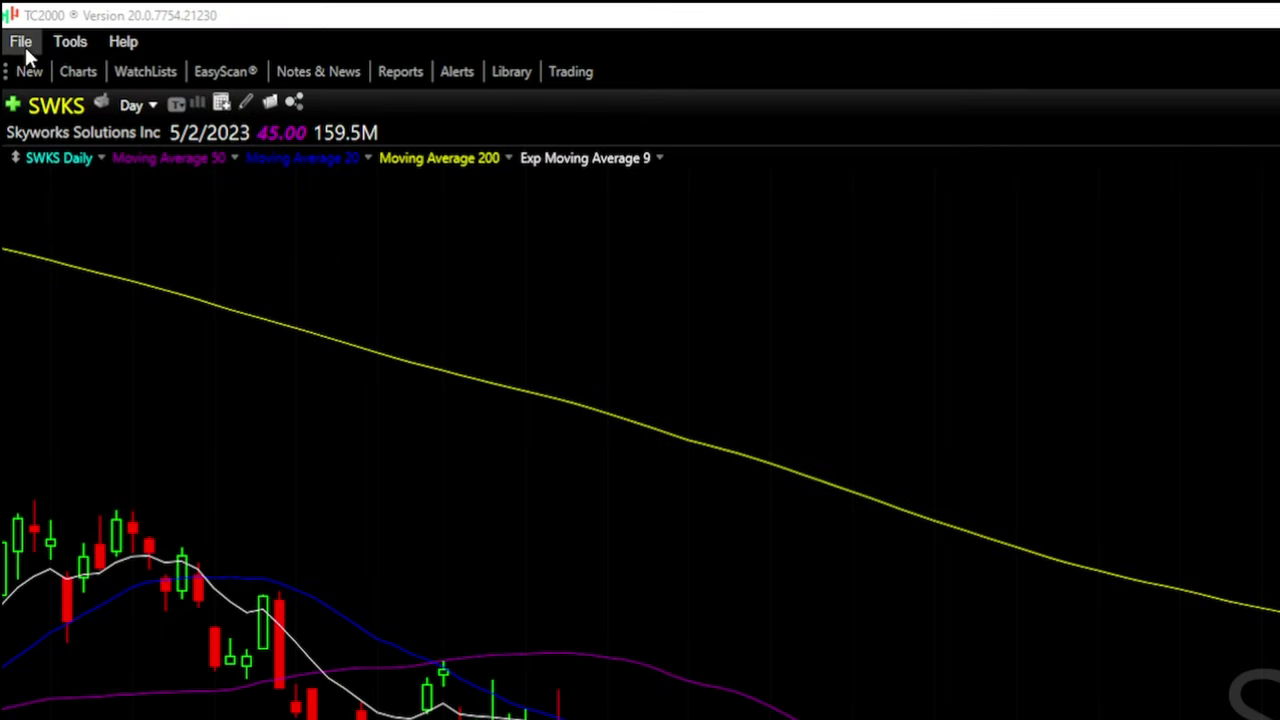
left_click(24, 46)
Save the layout as 'Tutorial Layout', overwriting the existing one
left_click(84, 162)
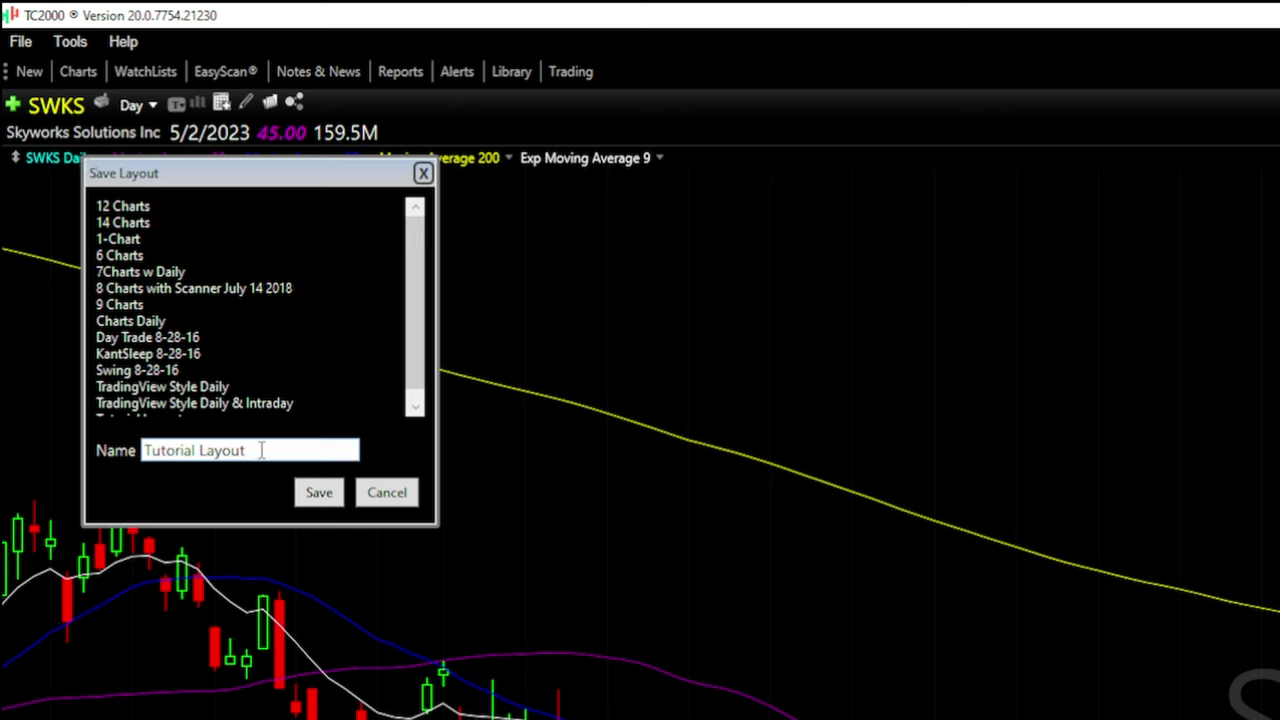
left_click(313, 494)
left_click(223, 371)
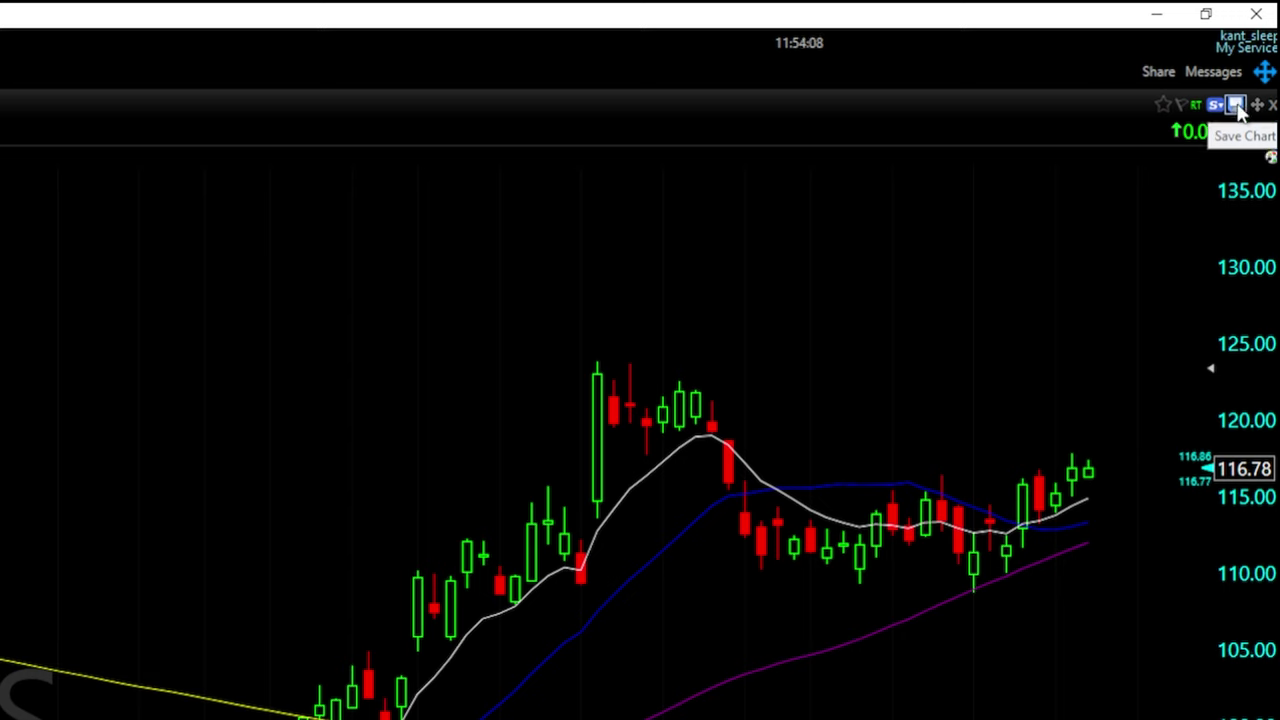
Save the SWKS chart setup as the 'Tutorial Daily' template, overwriting the existing one
left_click(1237, 107)
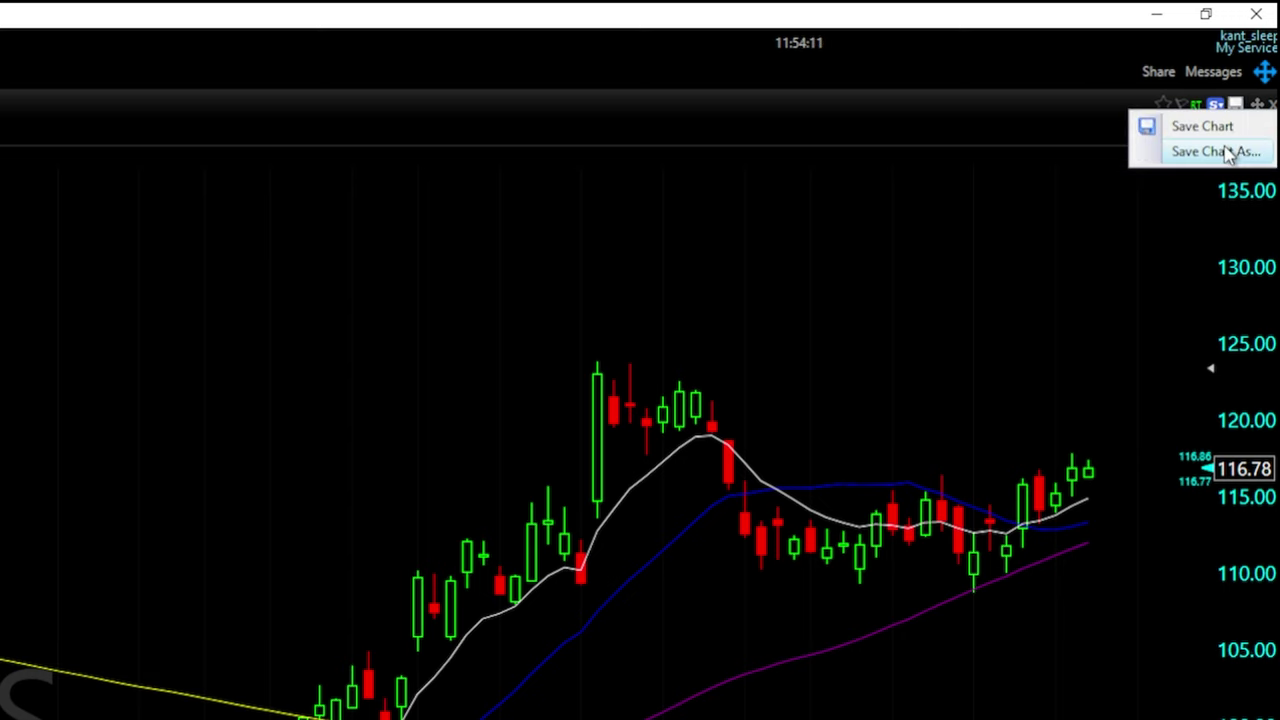
left_click(1227, 152)
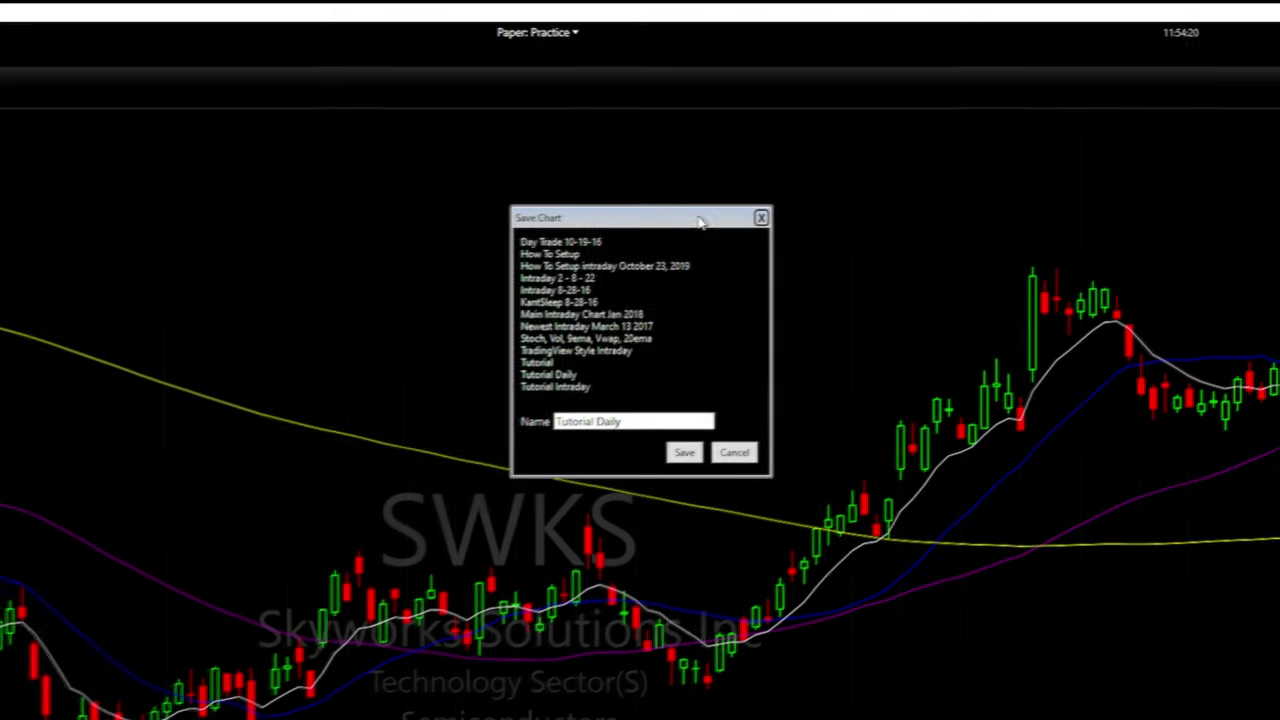
left_click(654, 420)
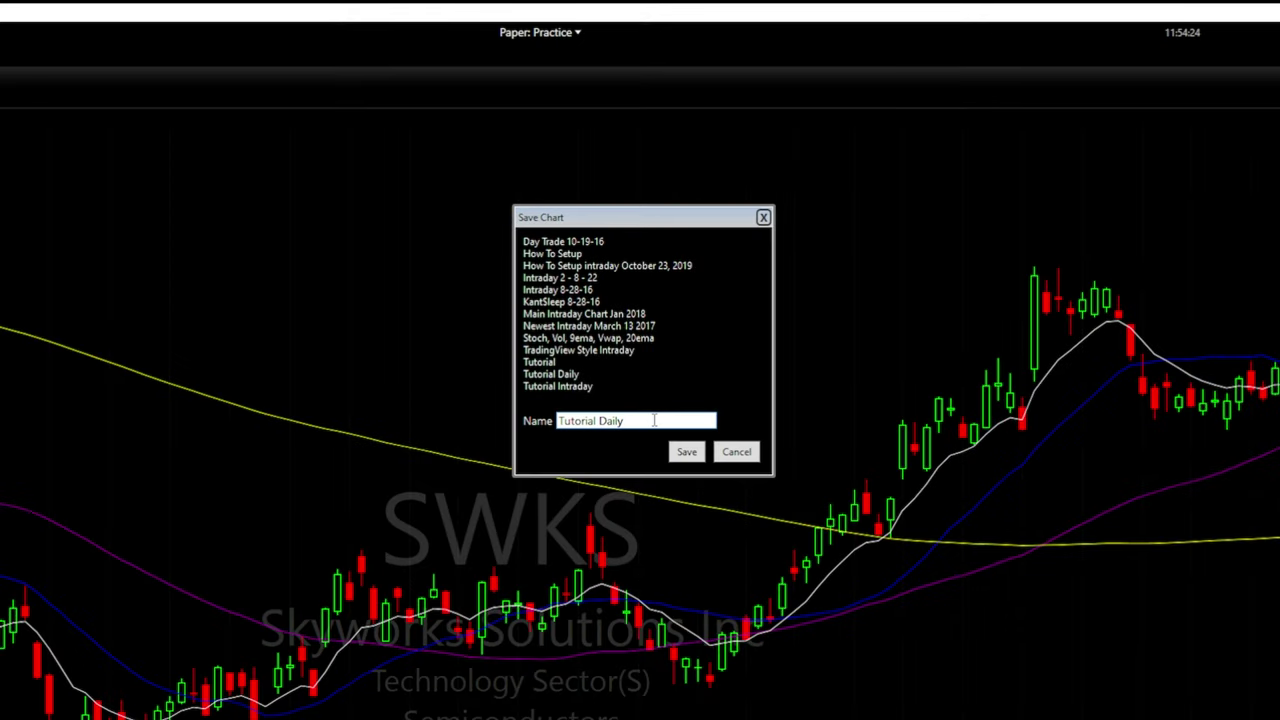
left_click(686, 455)
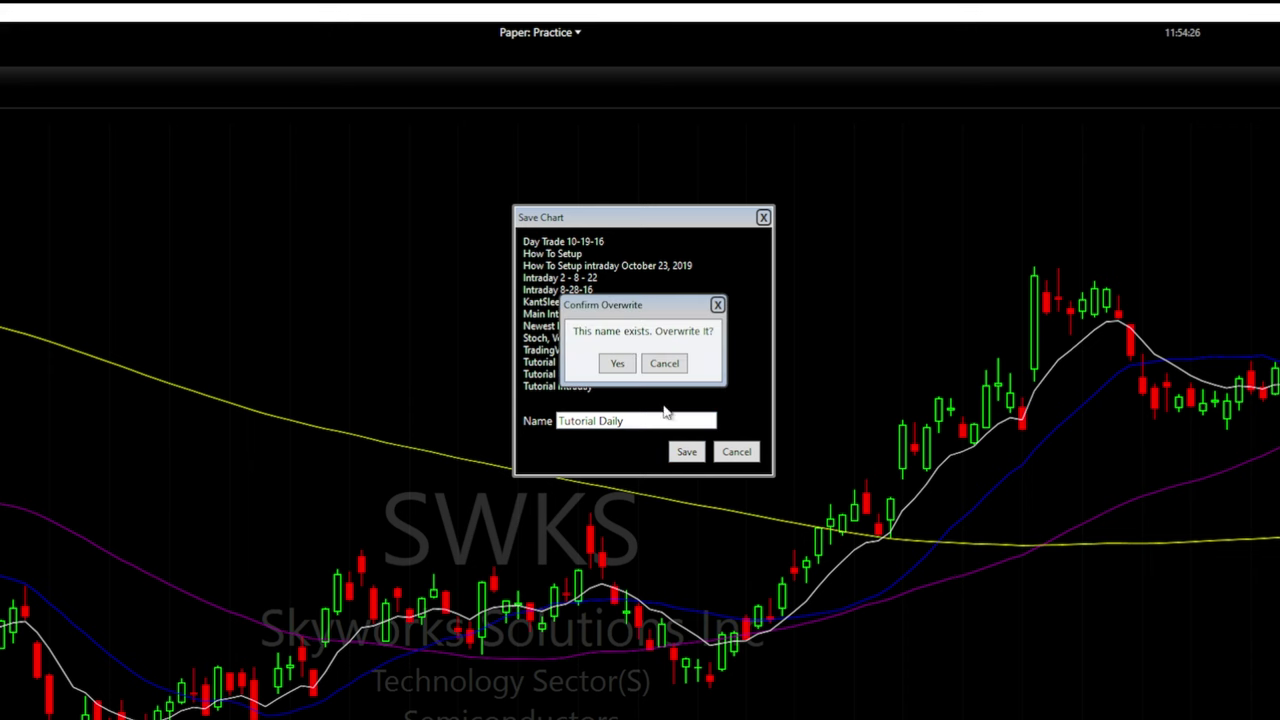
left_click(623, 364)
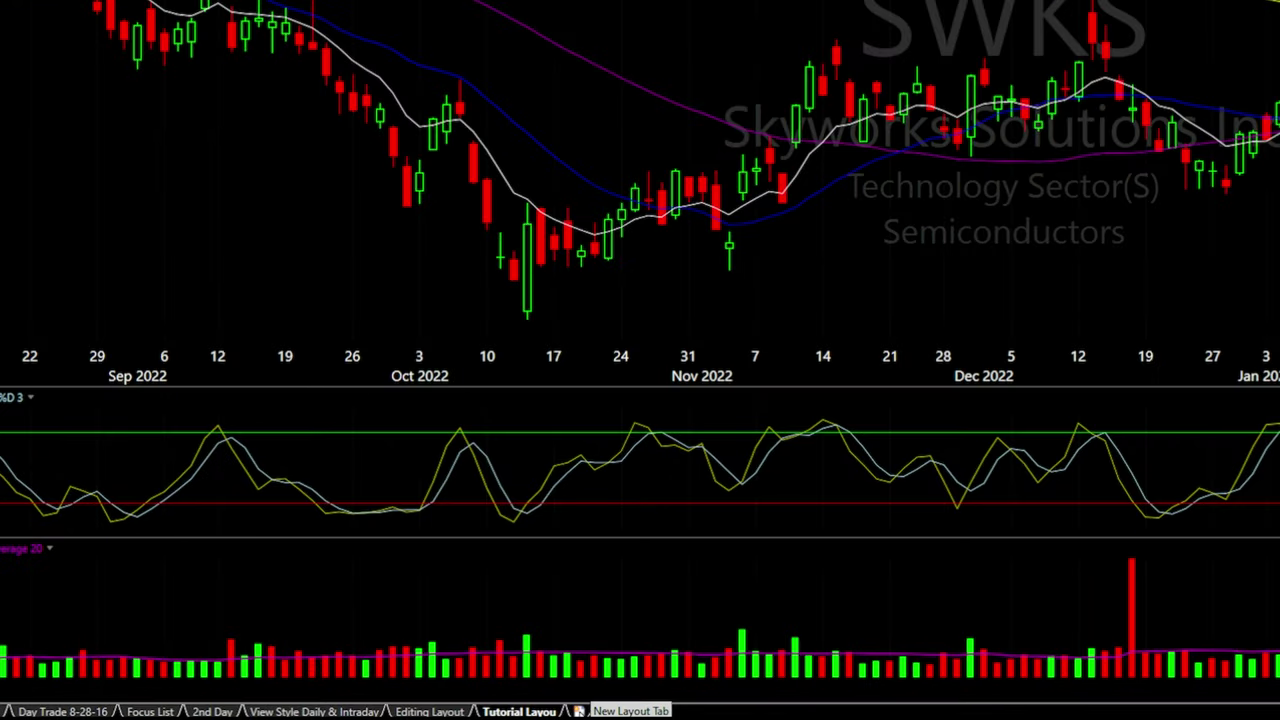
Create a new 1-Chart layout tab and apply the Tutorial Daily chart template to it
left_click(578, 711)
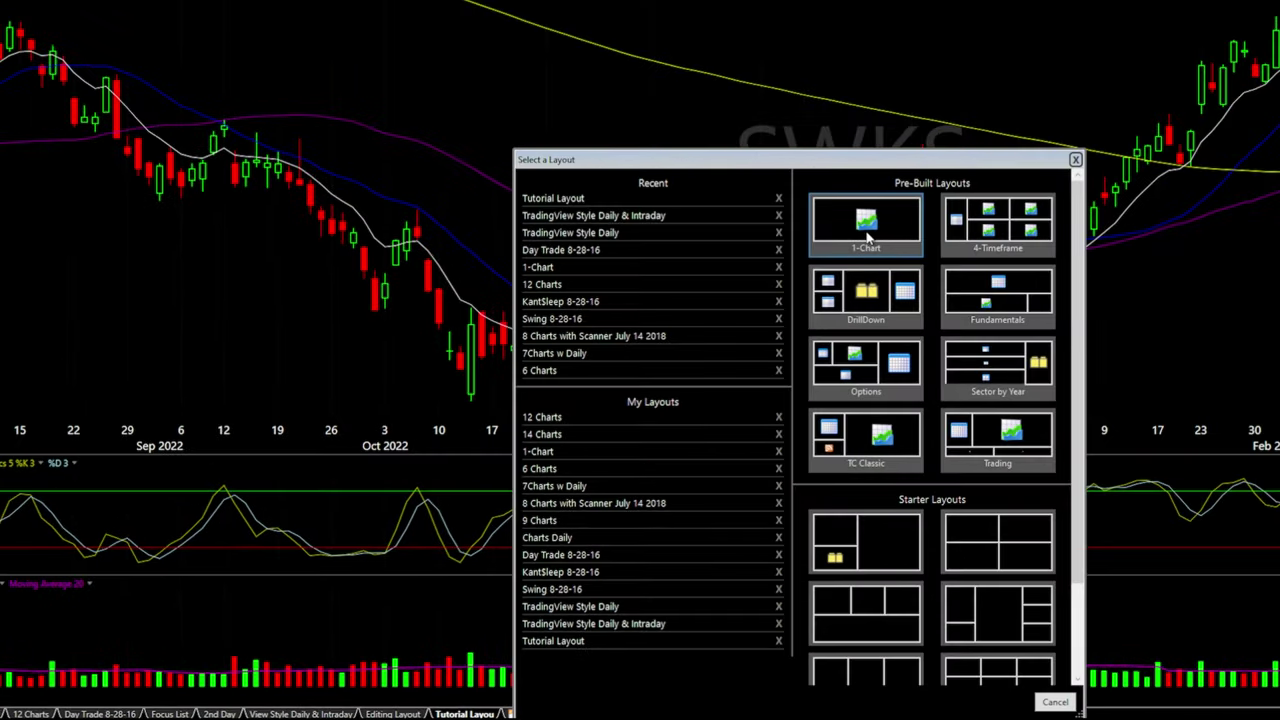
left_click(867, 235)
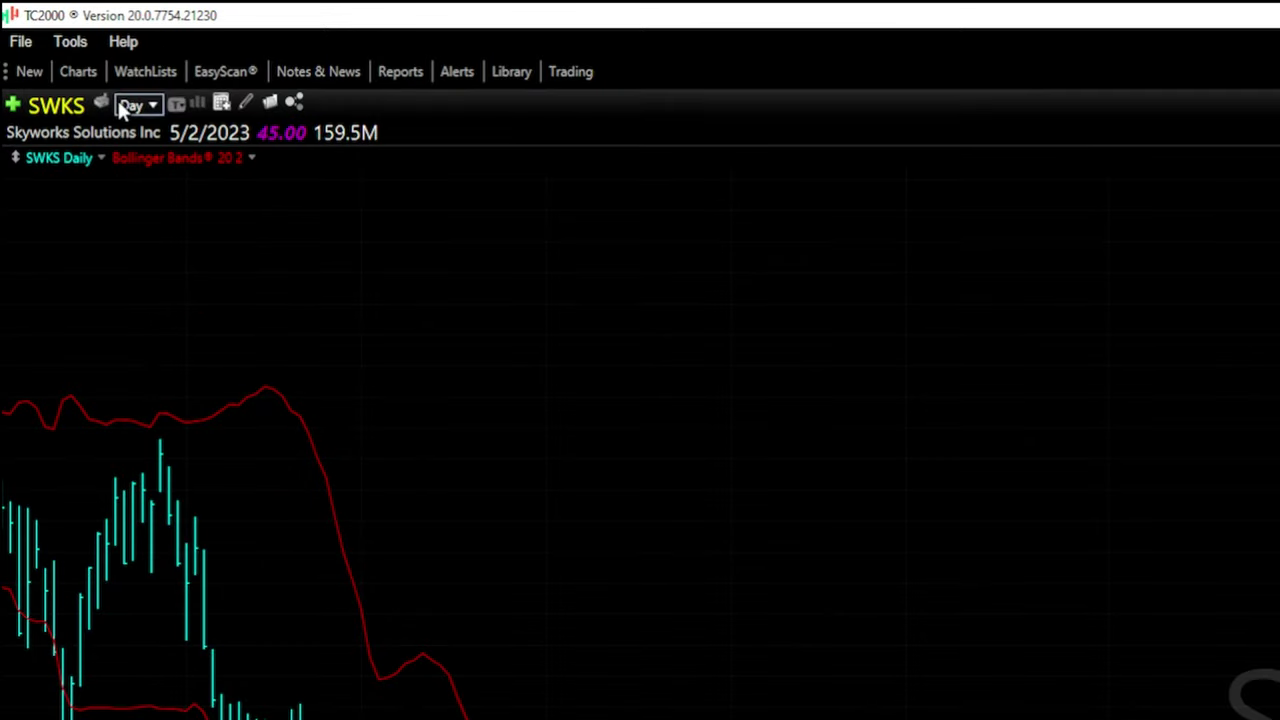
left_click(269, 104)
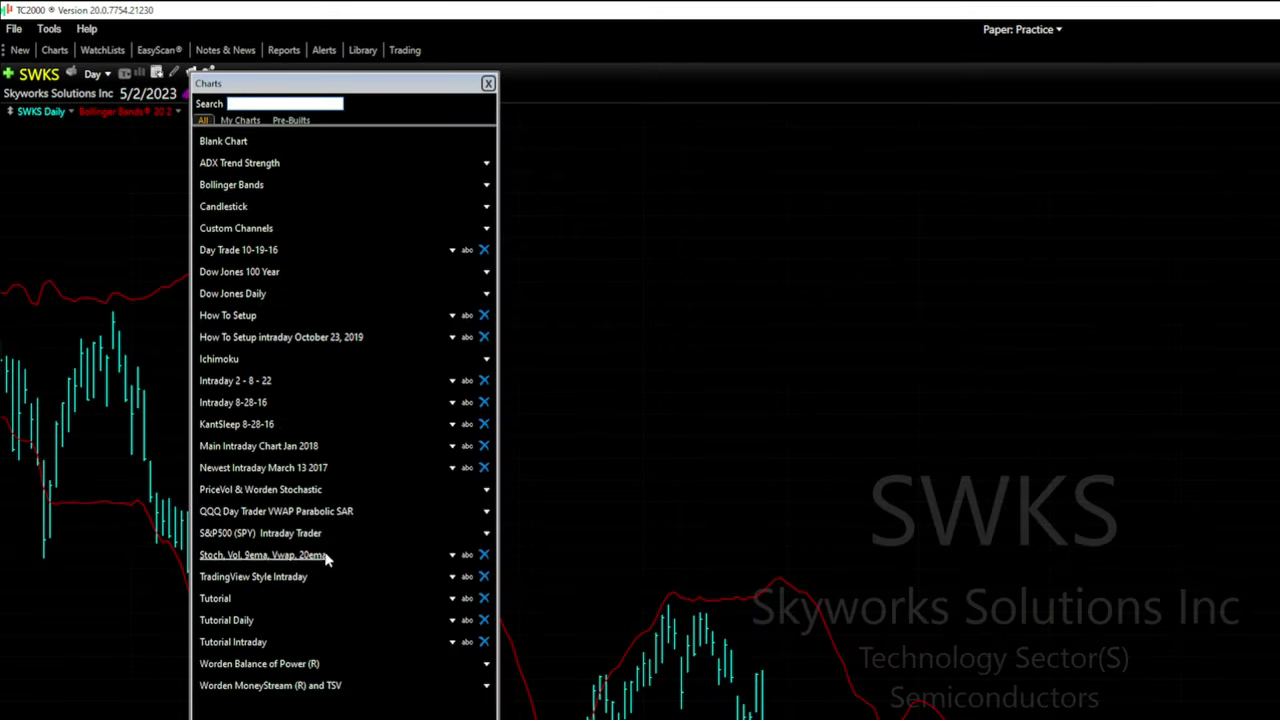
left_click(224, 620)
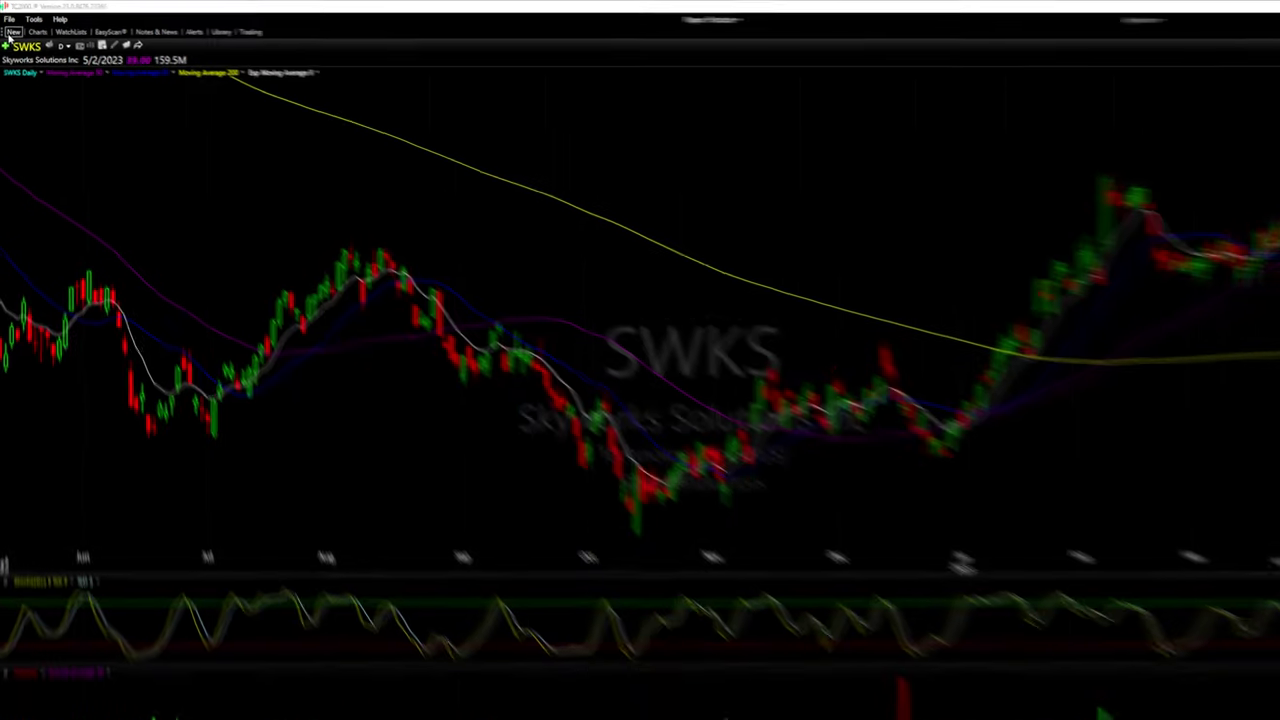
Add a new floating chart window, then enlarge and reposition it
left_click(13, 33)
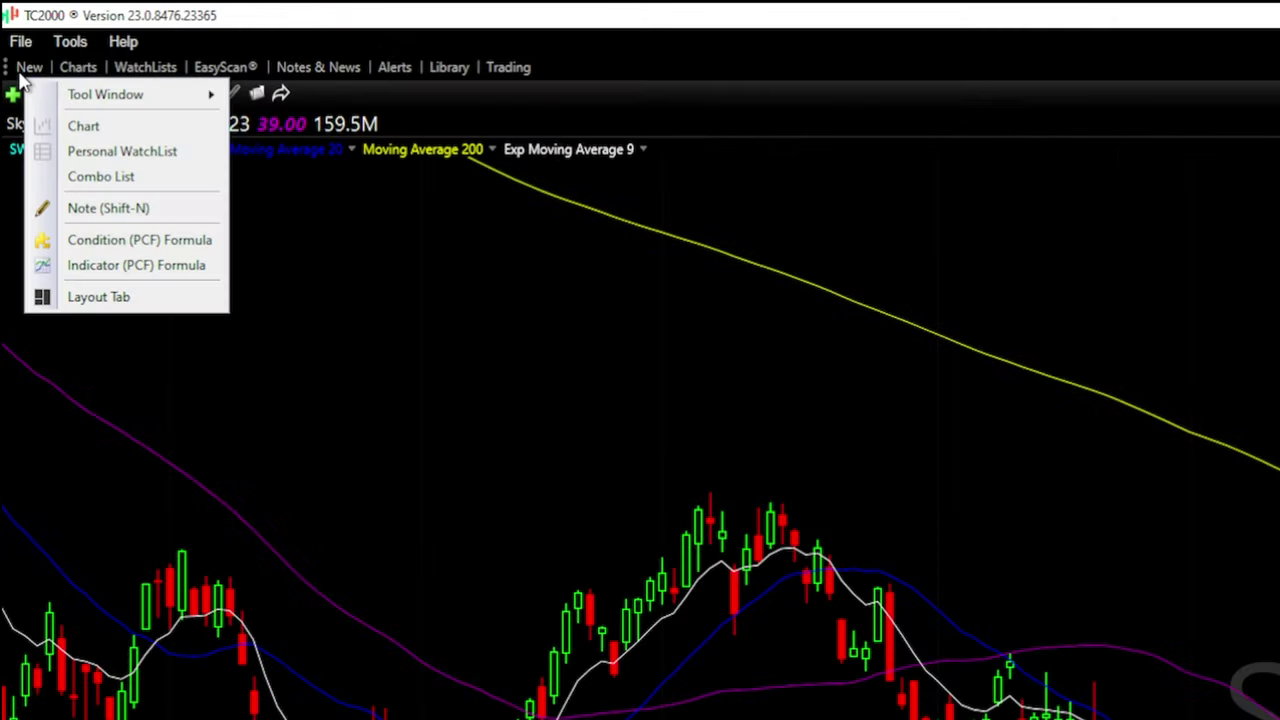
left_click(85, 128)
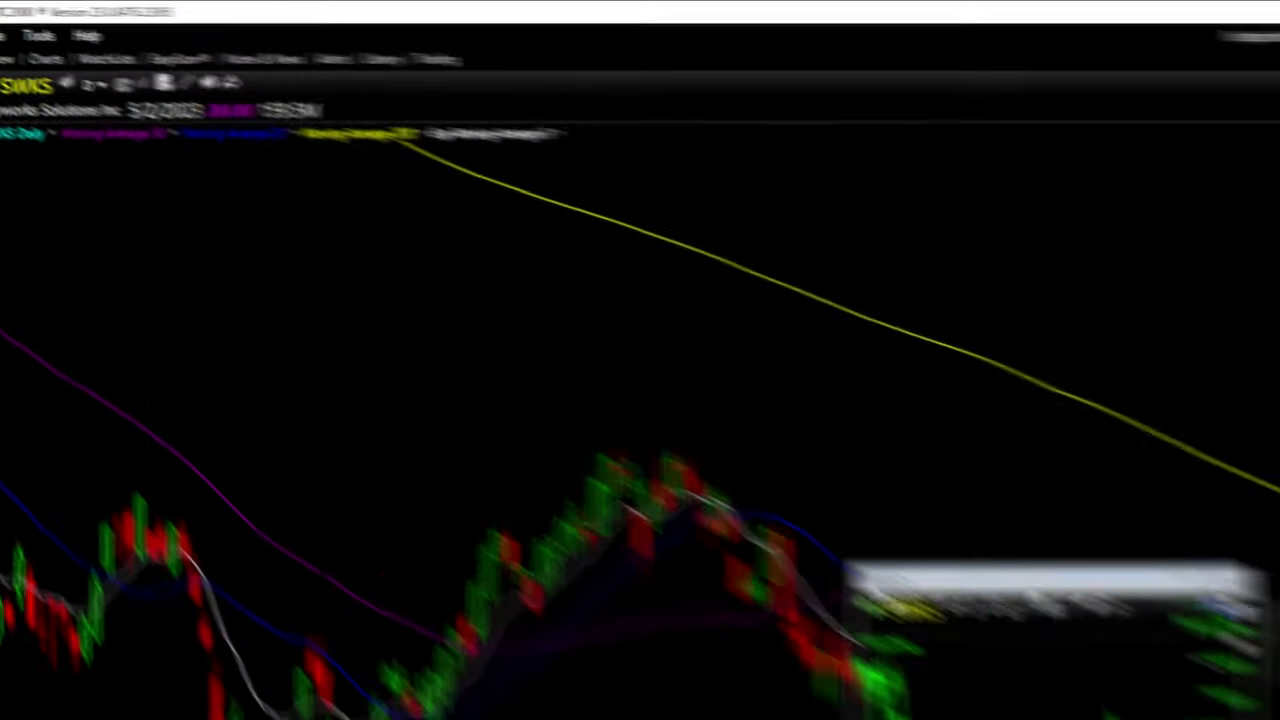
left_click_drag(529, 352, 649, 186)
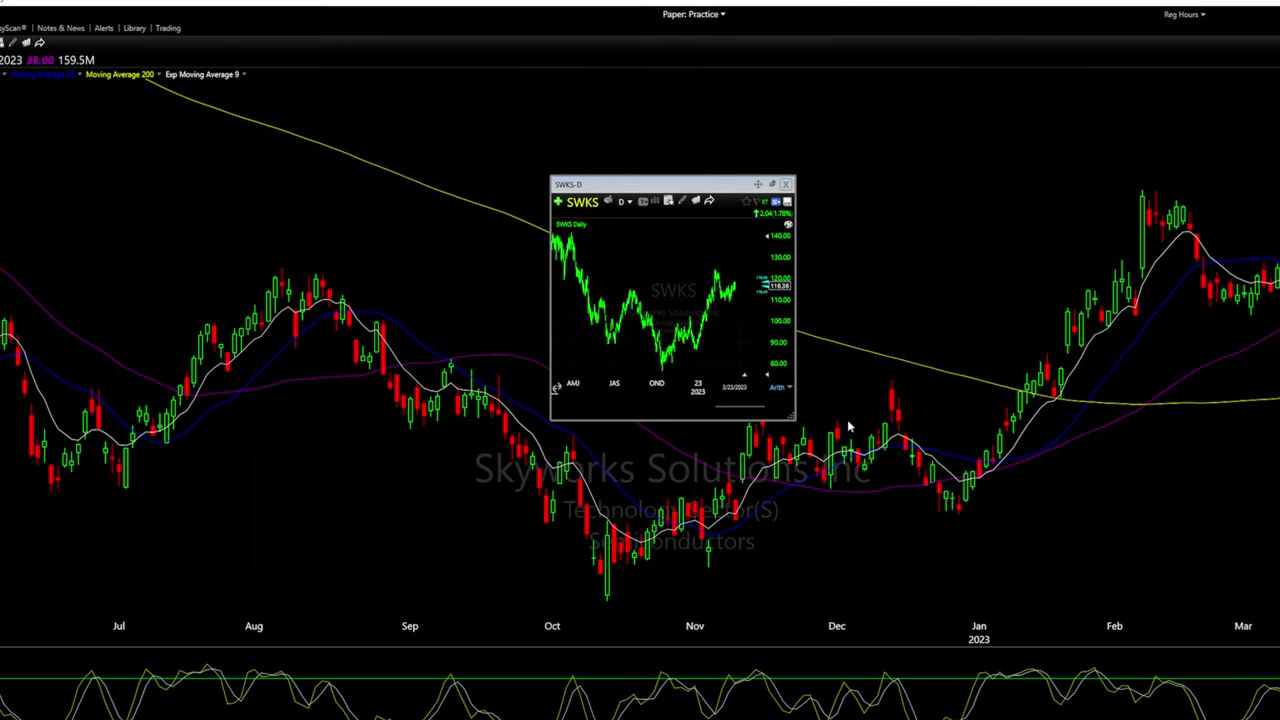
left_click_drag(795, 418, 993, 592)
left_click_drag(742, 152, 661, 148)
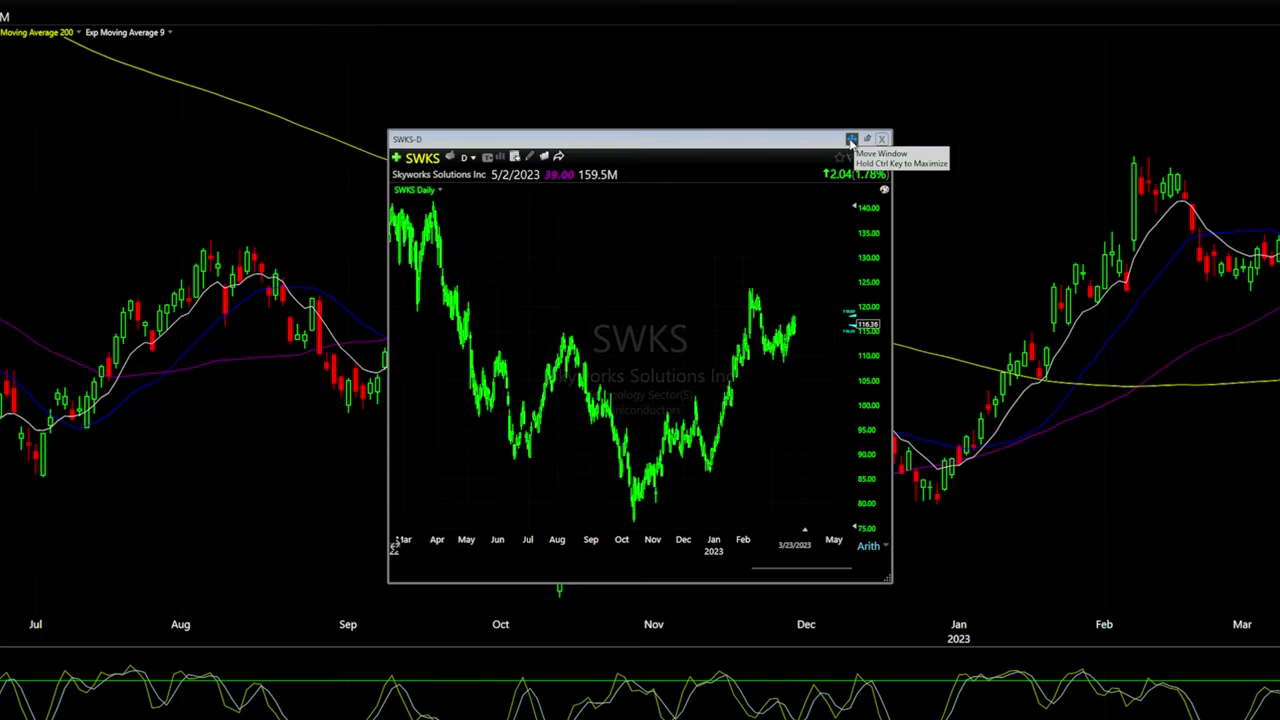
Float the chart in its own layout window, reposition it, and choose Move... to dock it
left_click(851, 140)
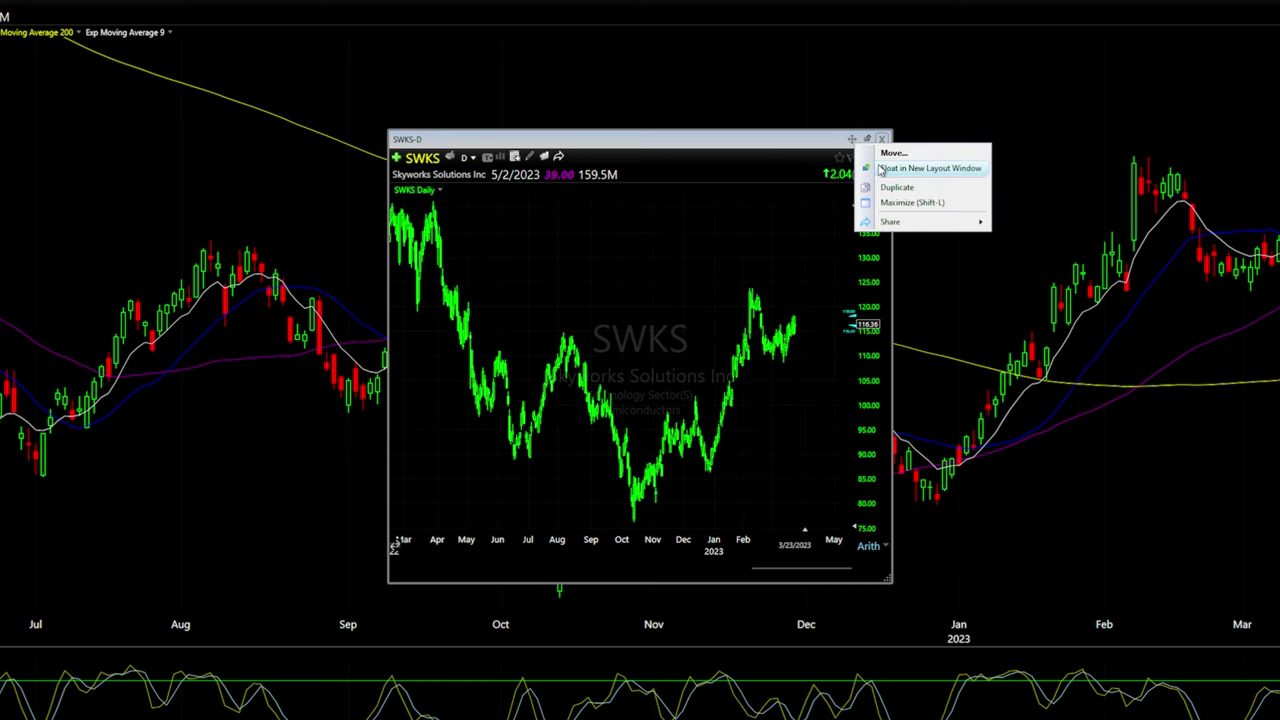
left_click(905, 168)
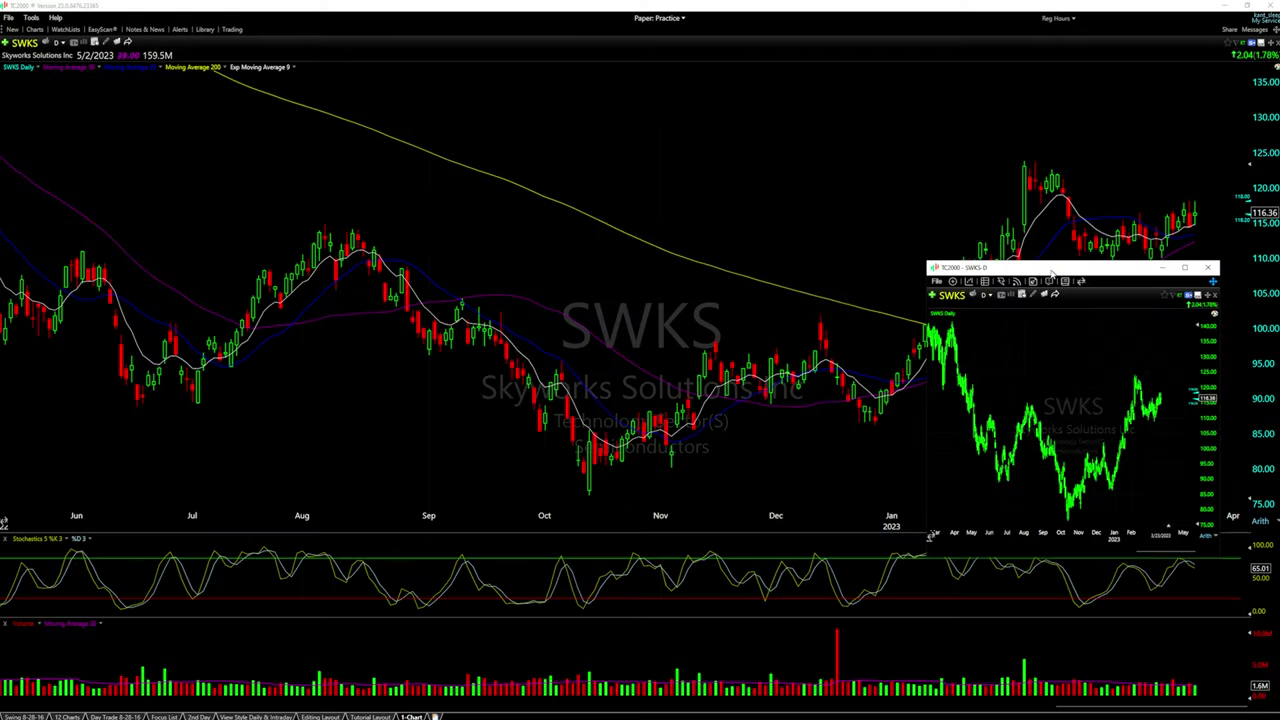
left_click_drag(1052, 275, 900, 285)
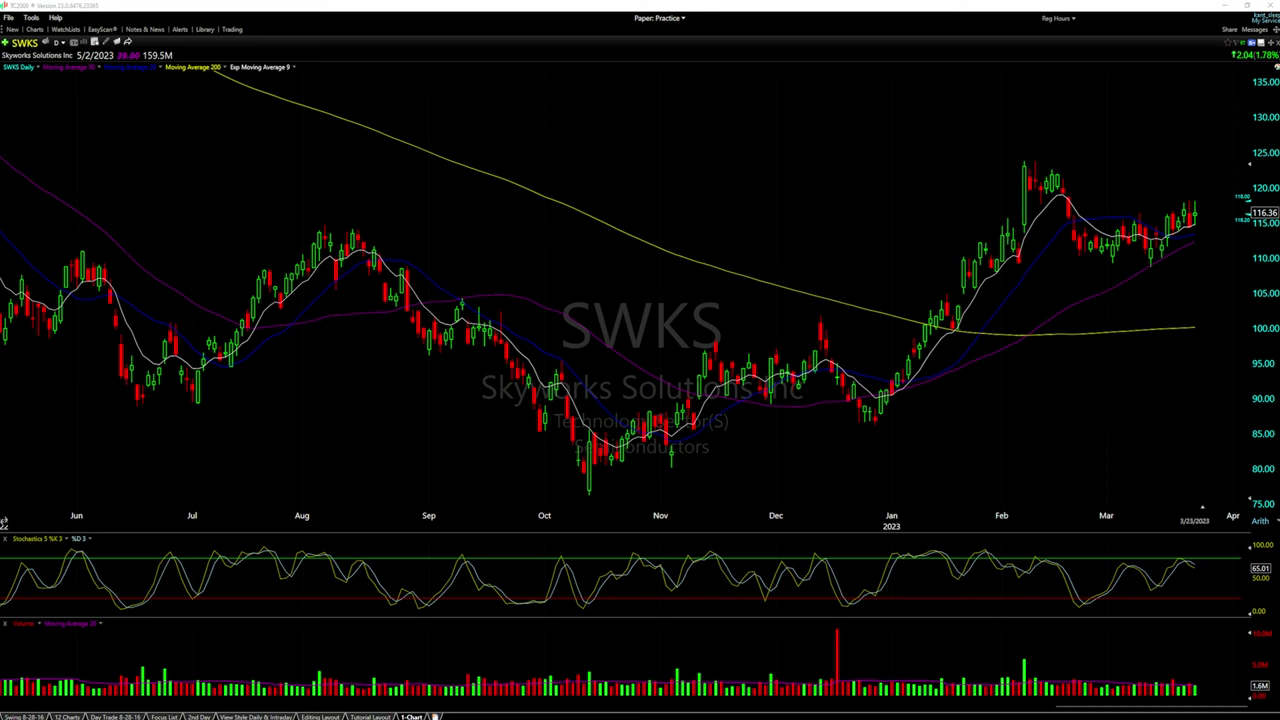
left_click_drag(578, 199, 528, 162)
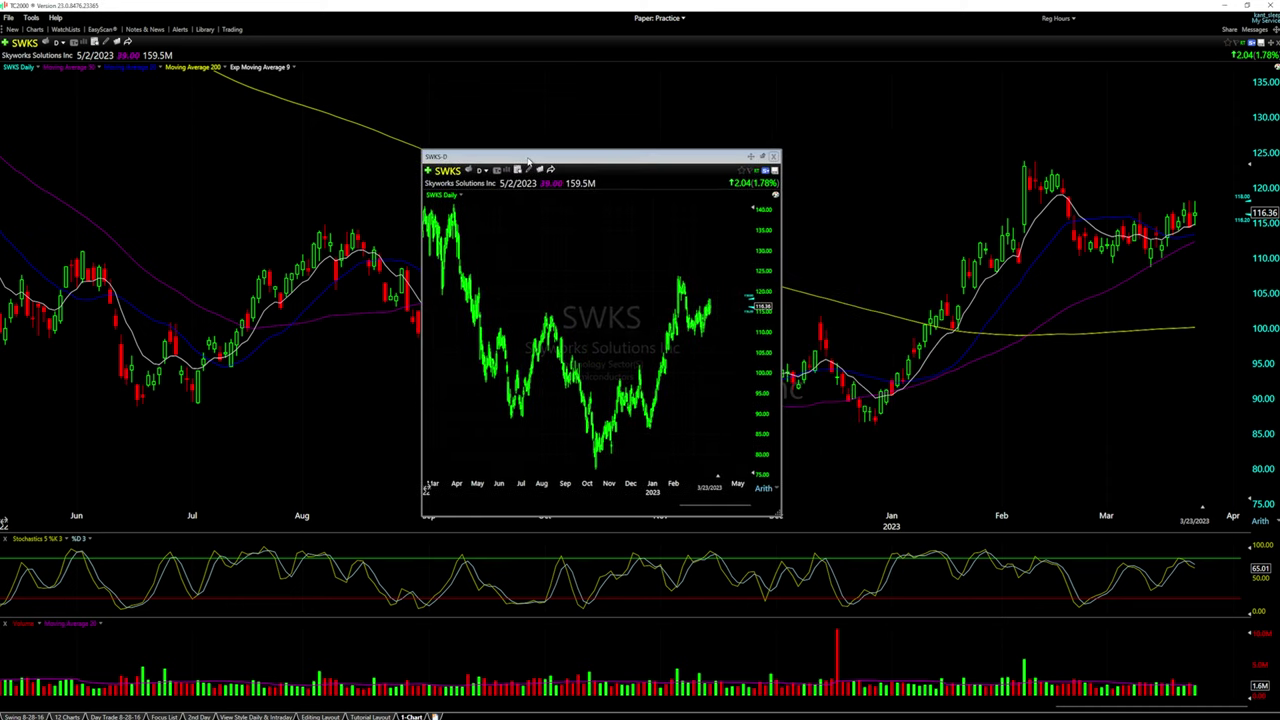
left_click(750, 157)
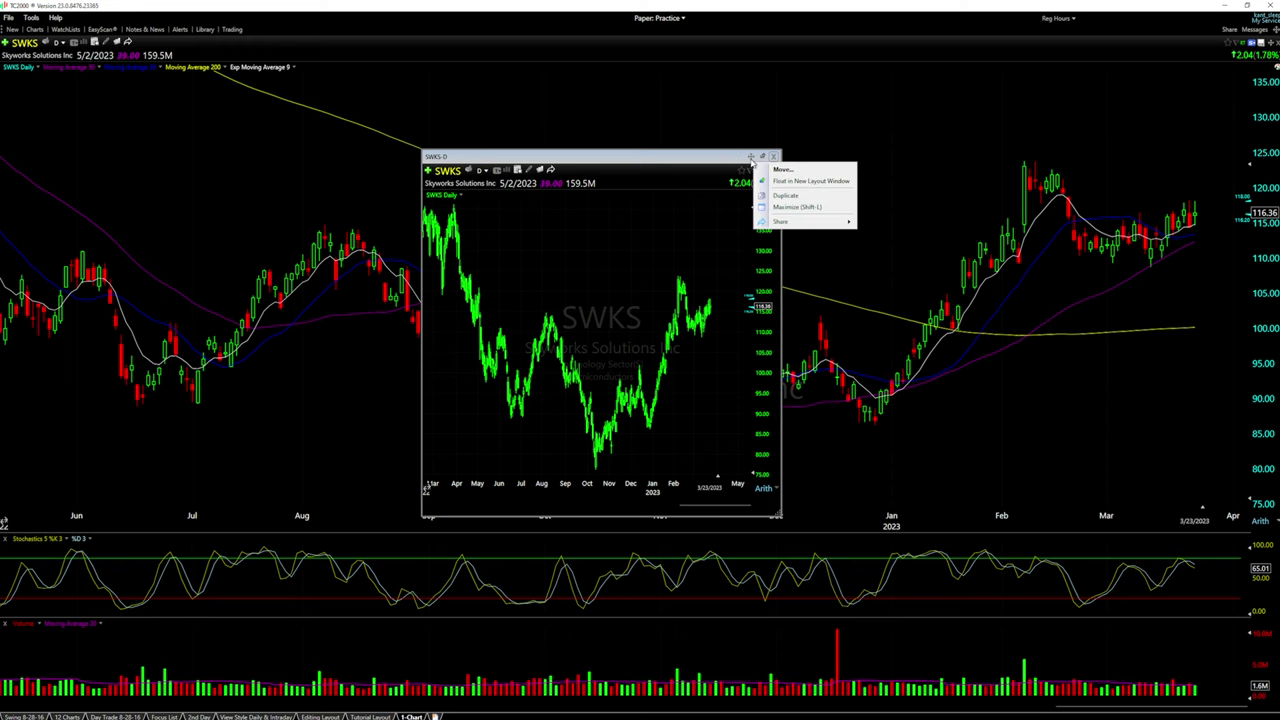
left_click(783, 170)
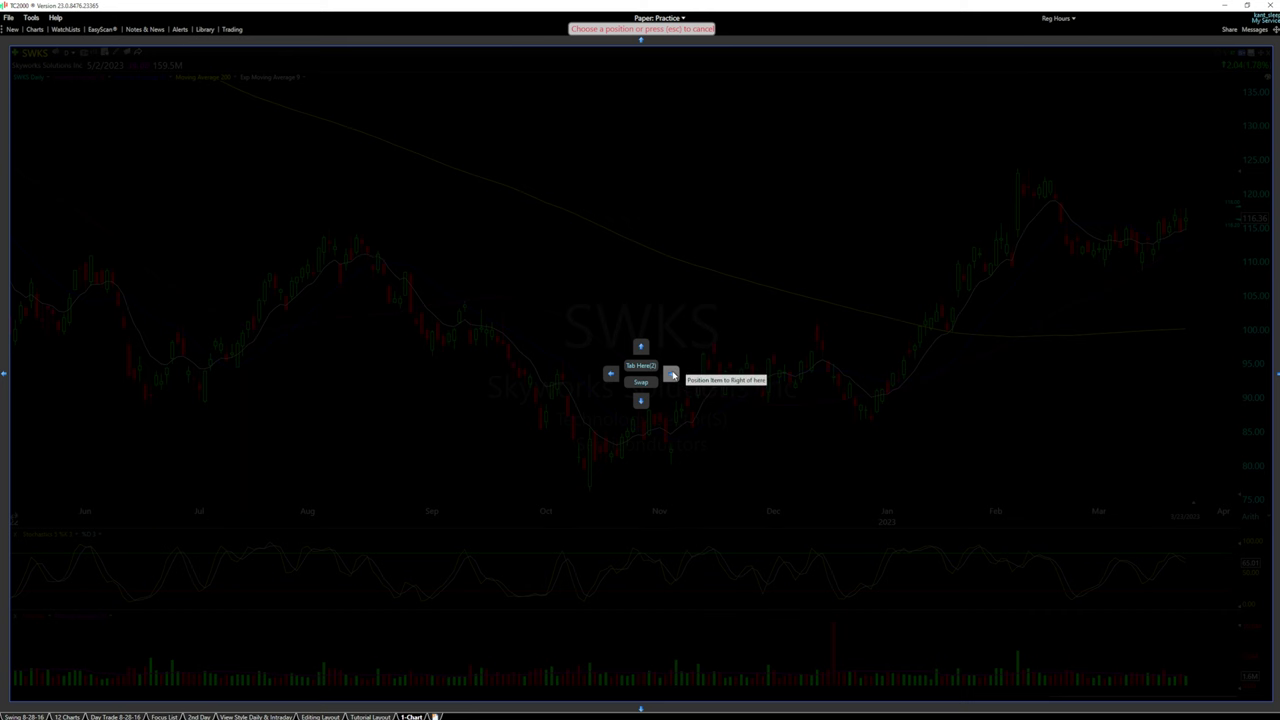
Dock the second SWKS chart to the right of the first chart
left_click(672, 375)
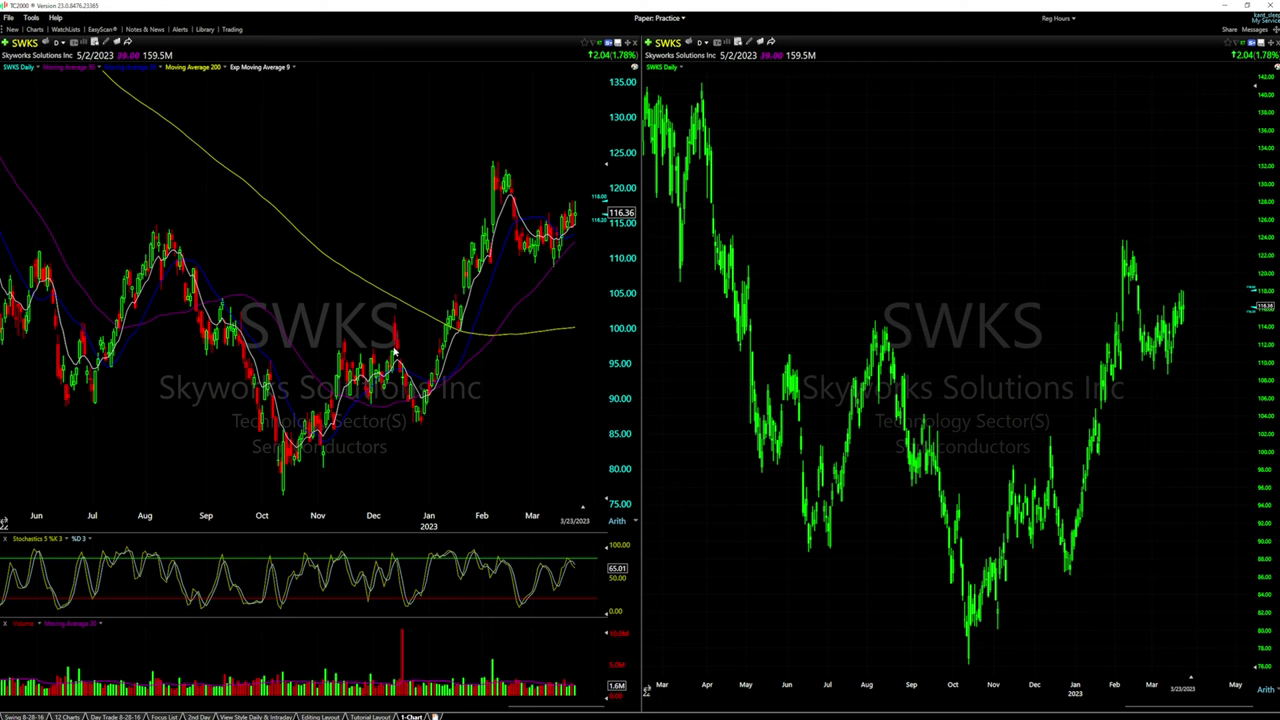
scroll(829, 280, "down", 1)
scroll(829, 280, "up", 1)
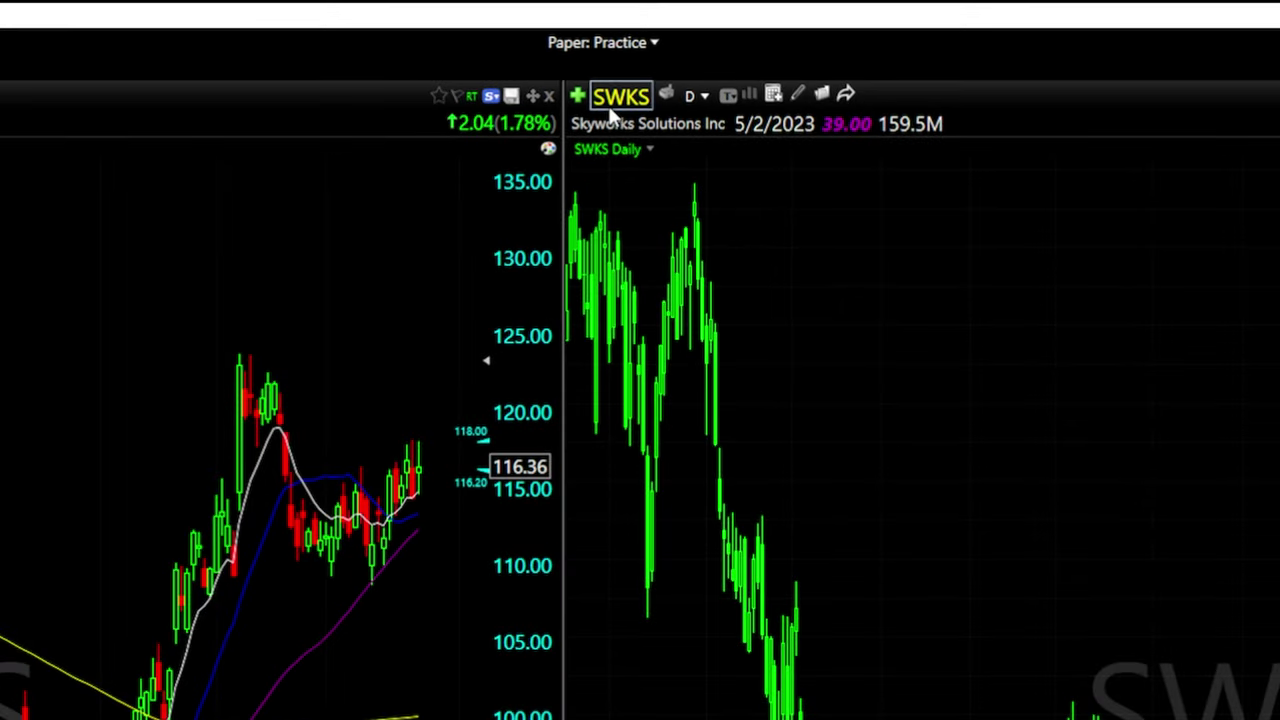
Bring up the second chart's timeframe dropdown
left_click(692, 98)
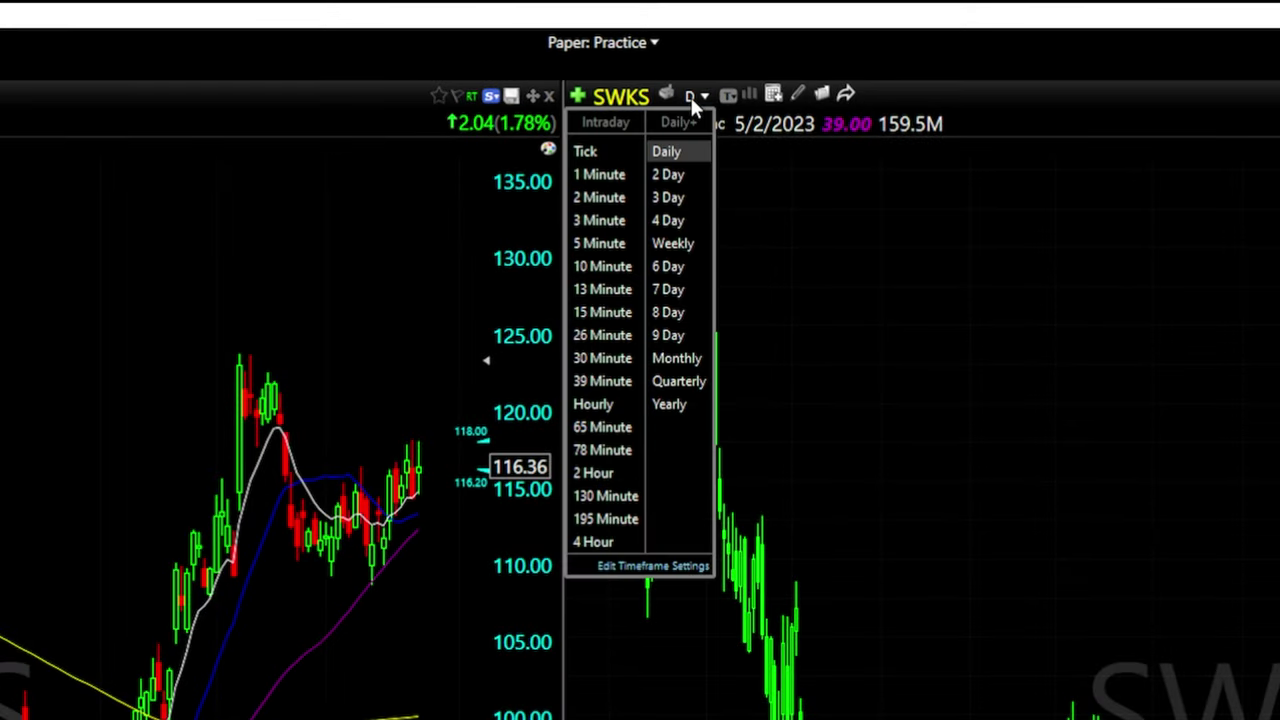
left_click(691, 98)
left_click(691, 98)
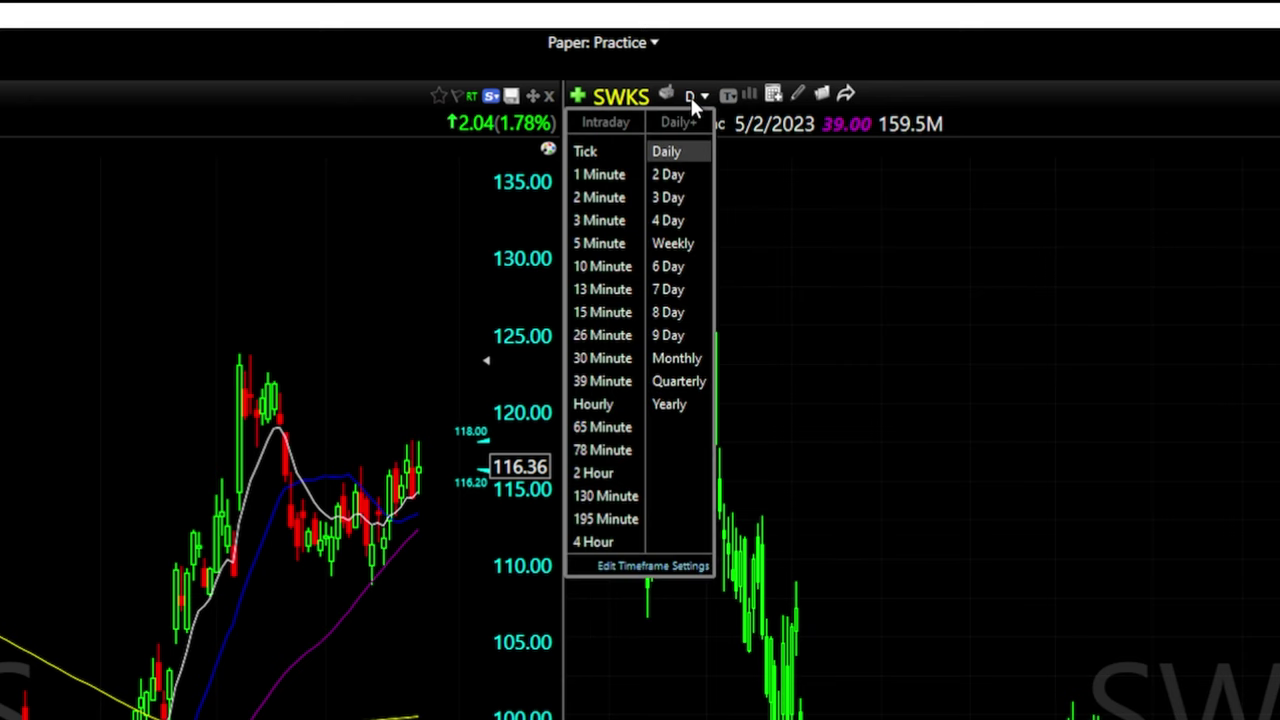
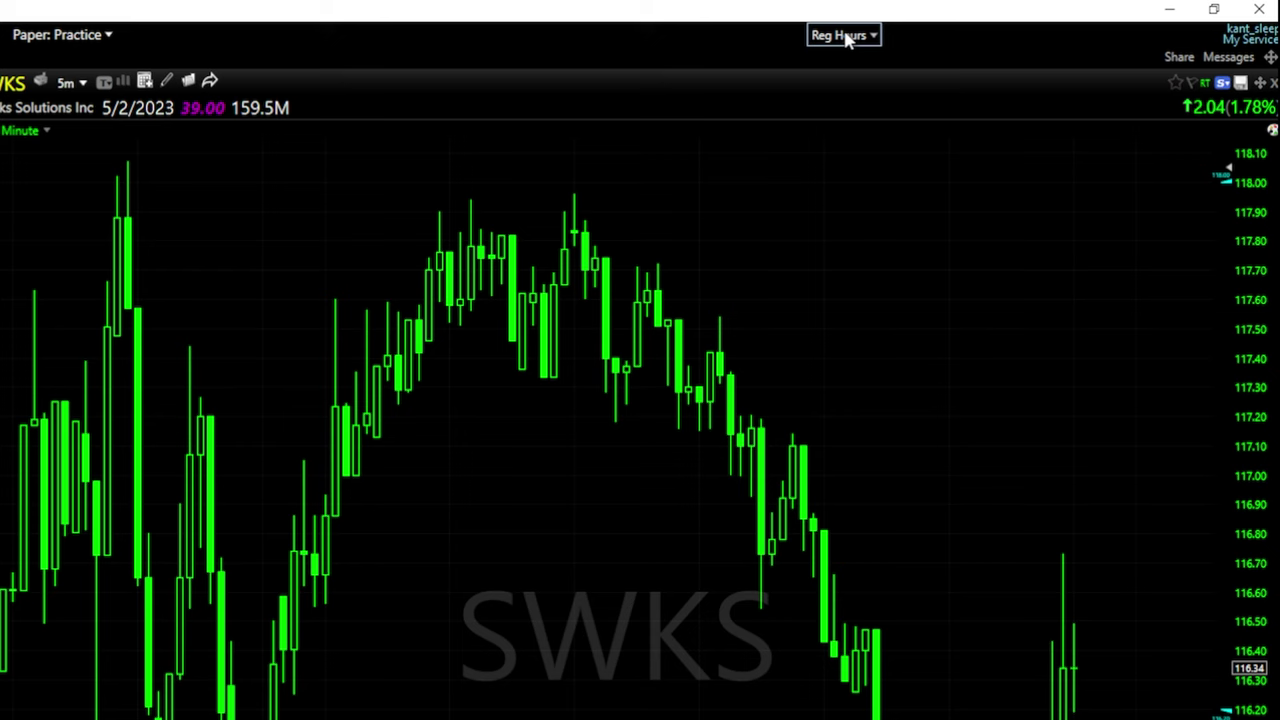
Switch the SWKS chart to Include Post-Market, then back to regular-hours data only
left_click(845, 37)
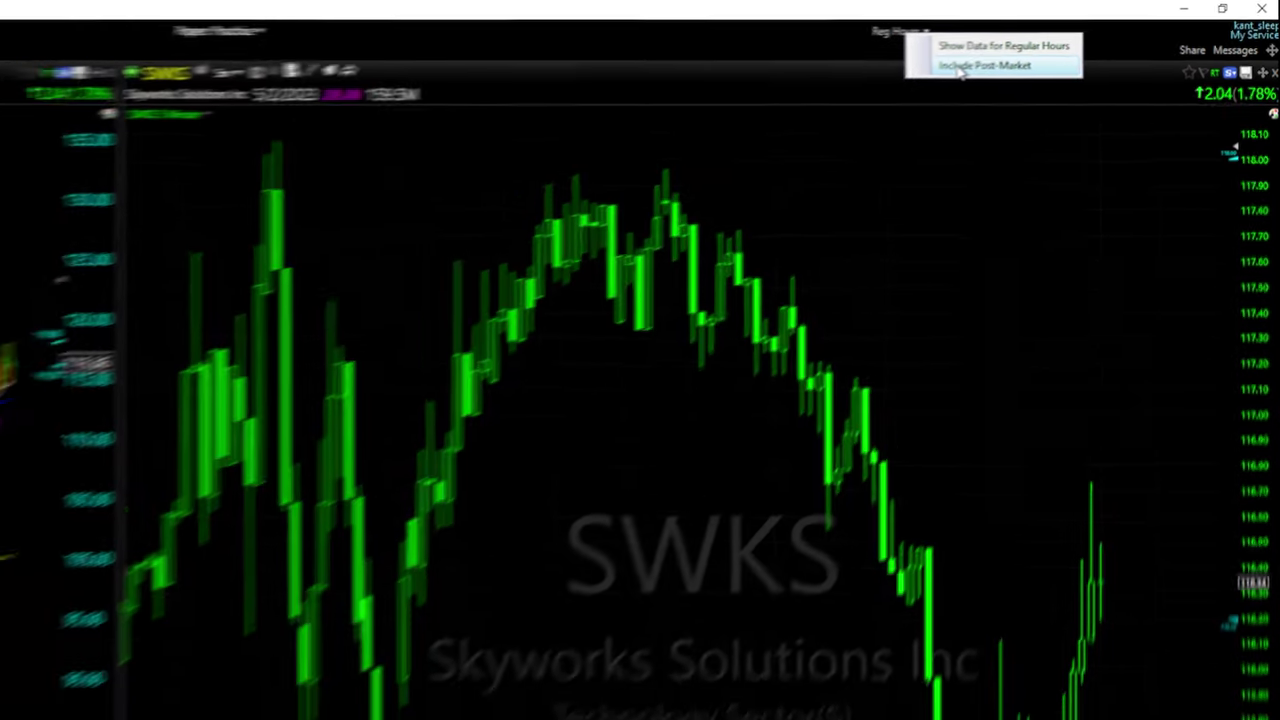
left_click(911, 78)
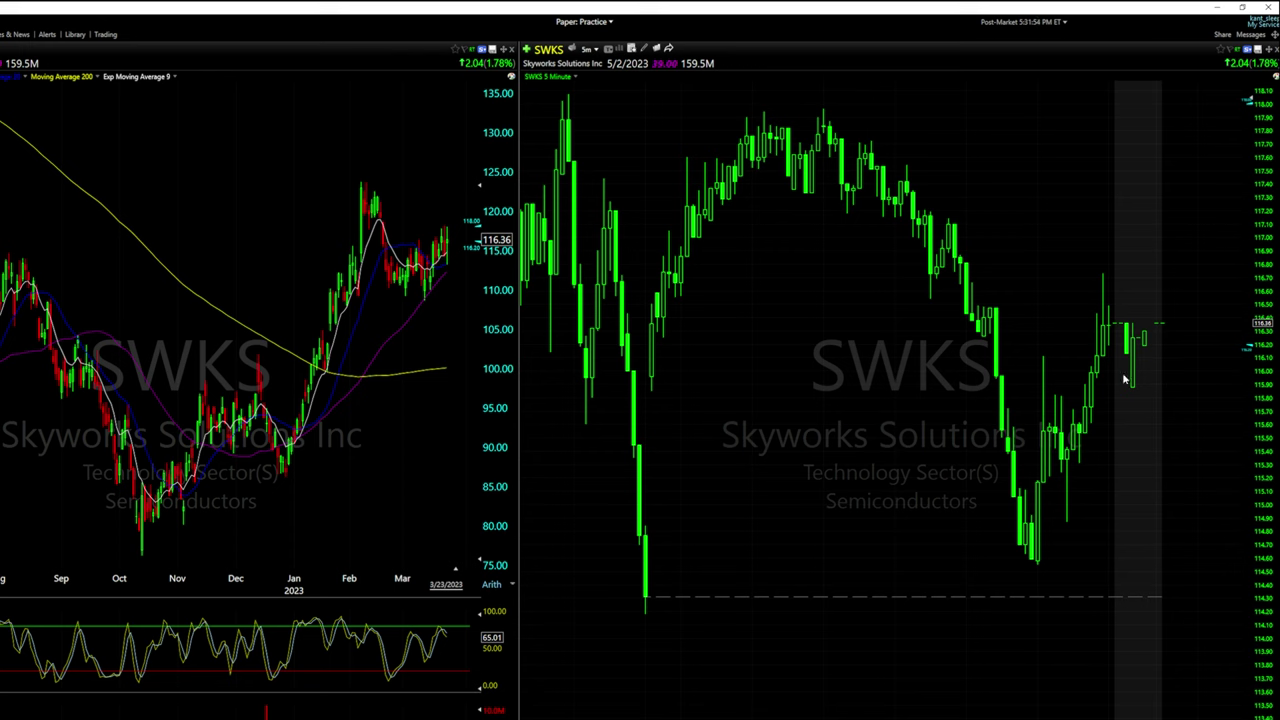
left_click(1045, 22)
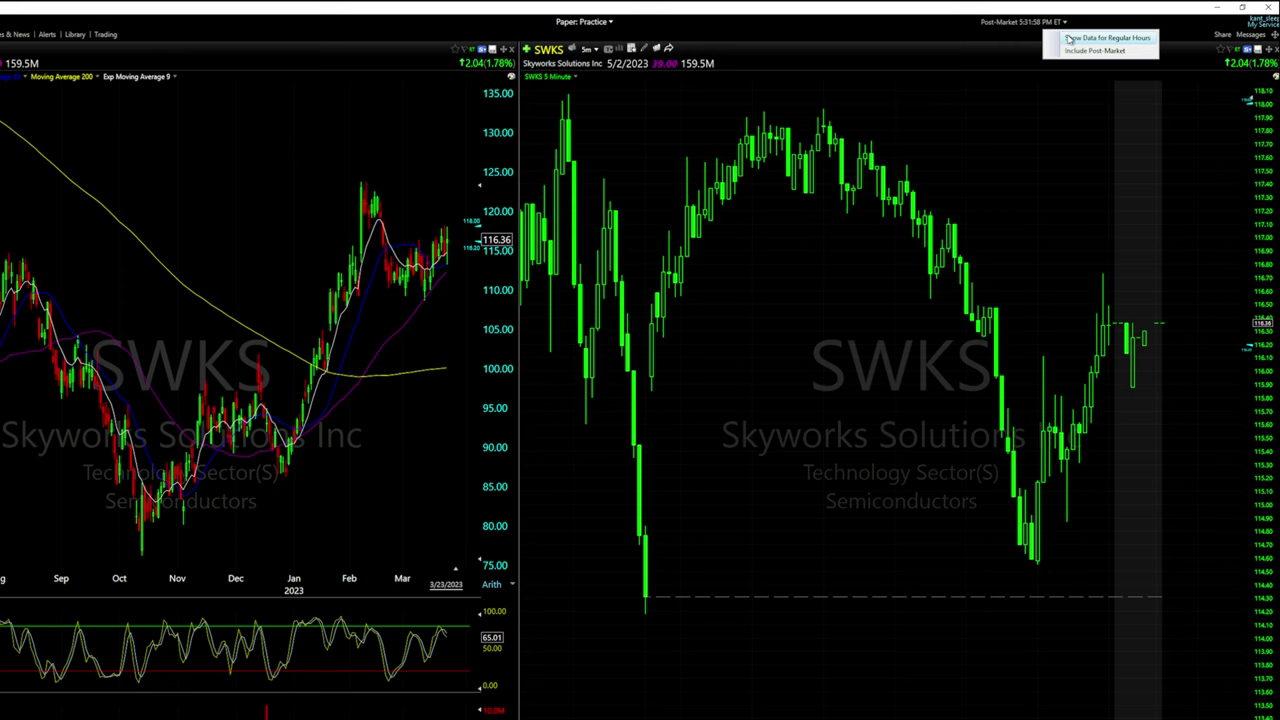
left_click(1071, 38)
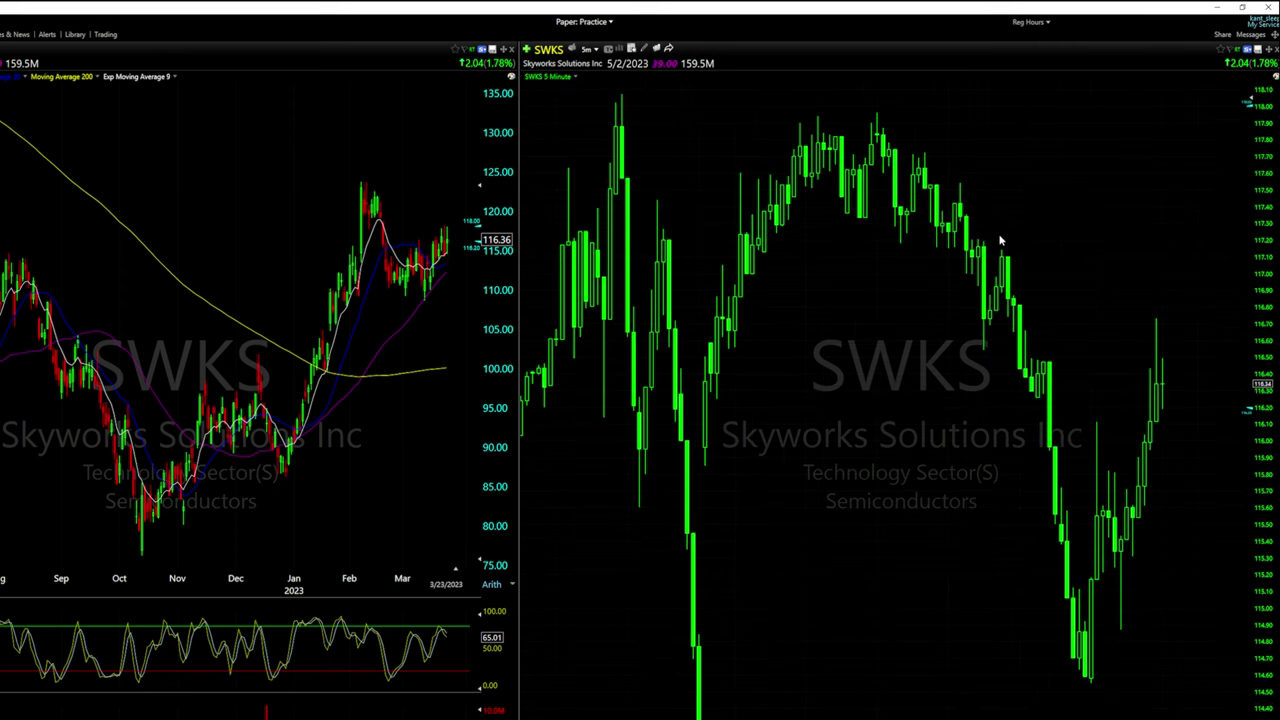
Set Chart Properties' Pre/Post Data to 'When Pre/Post is selected in top right' and confirm
right_click(832, 288)
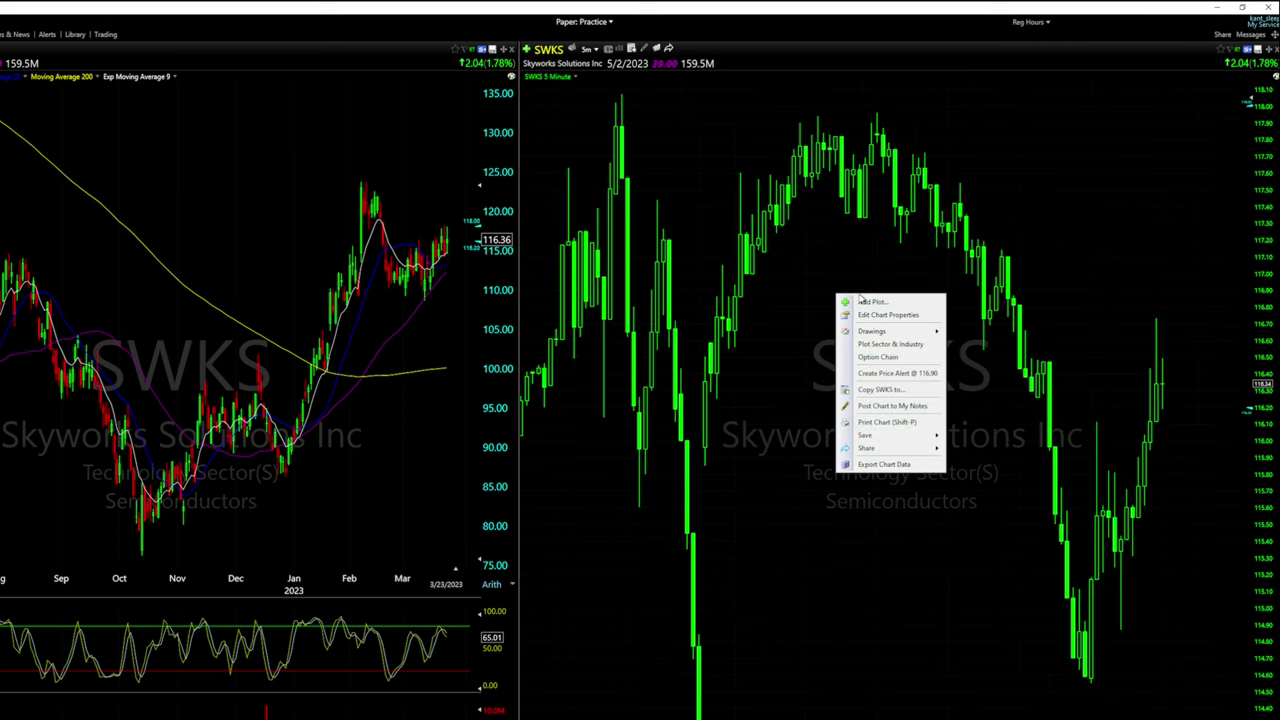
left_click(872, 312)
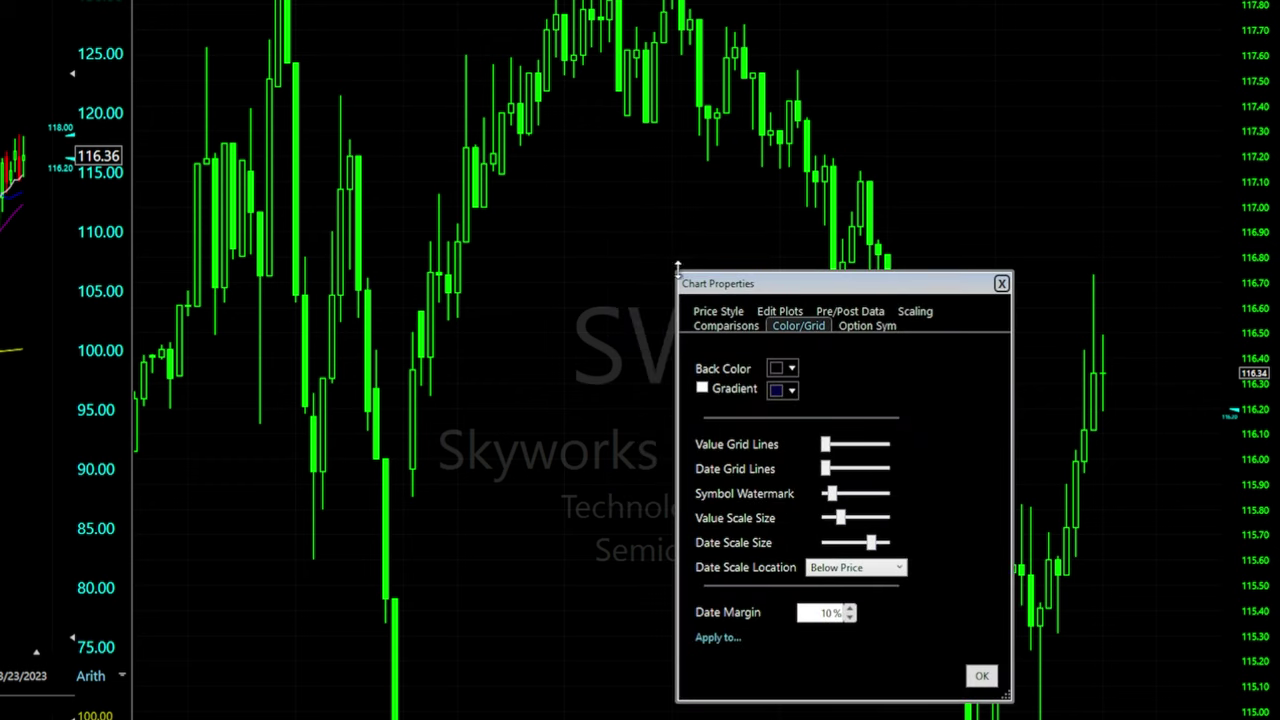
left_click(850, 311)
left_click_drag(862, 285, 758, 263)
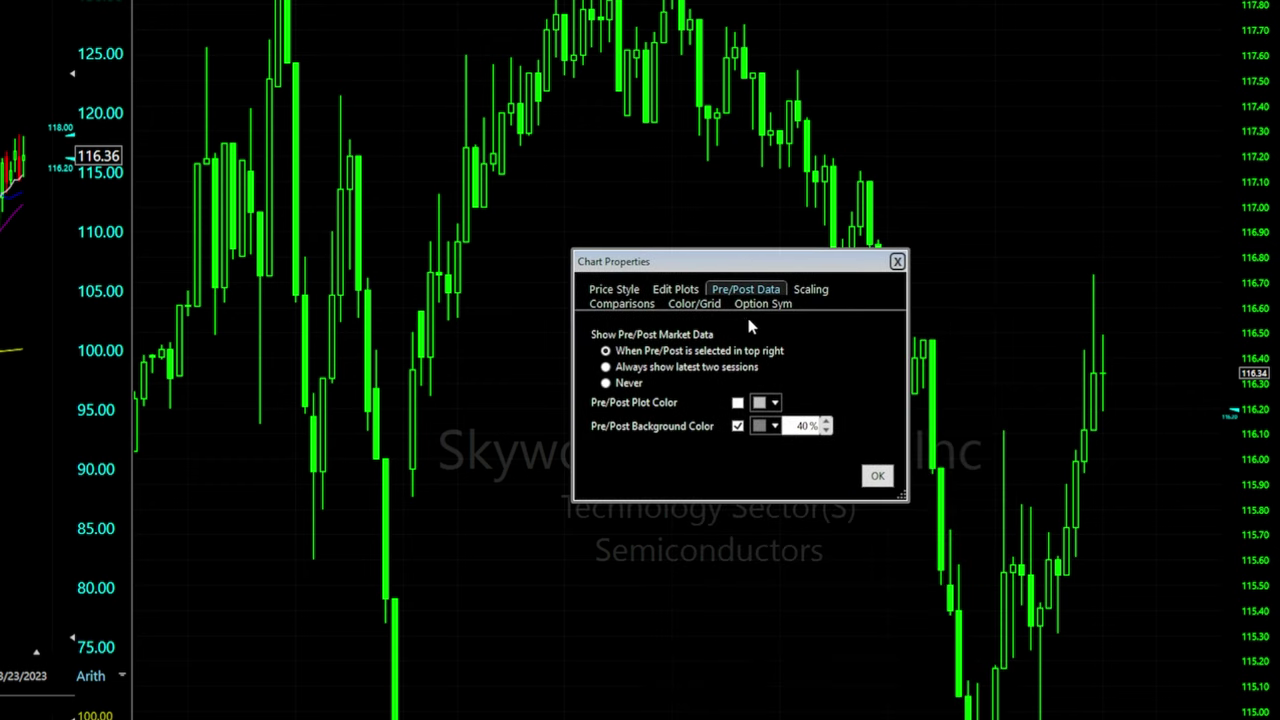
left_click_drag(697, 270, 704, 218)
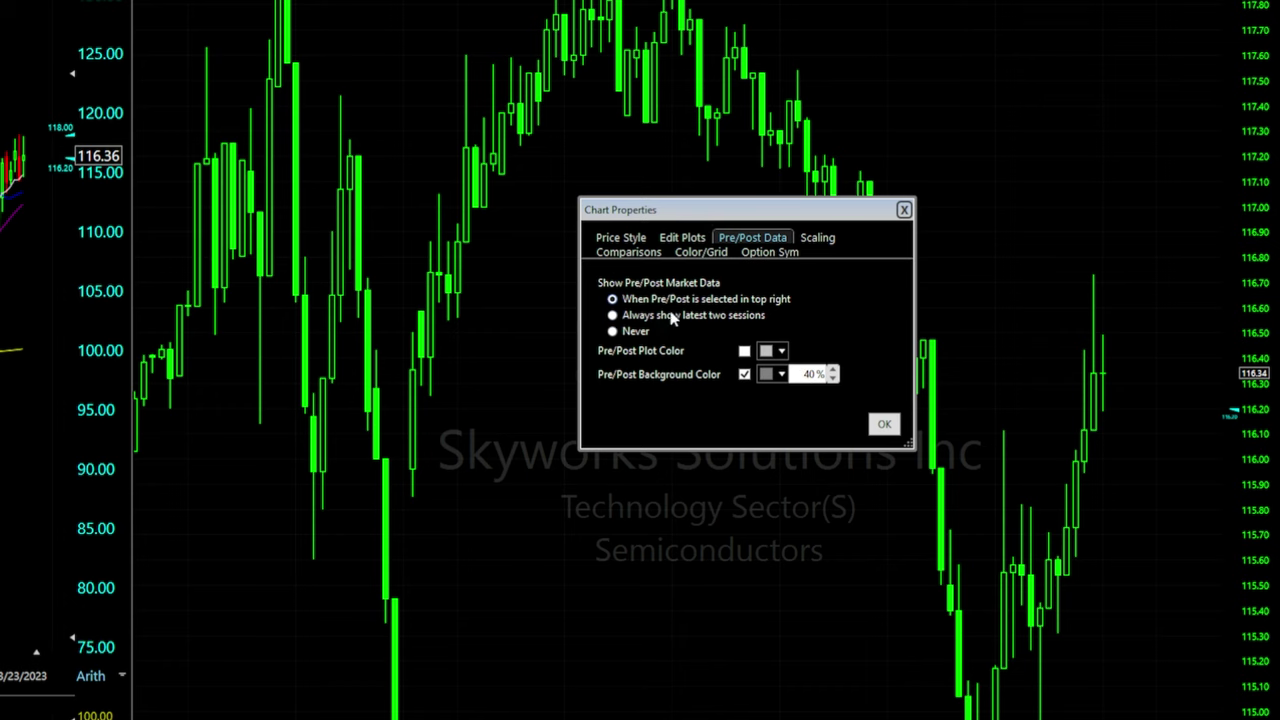
left_click(612, 317)
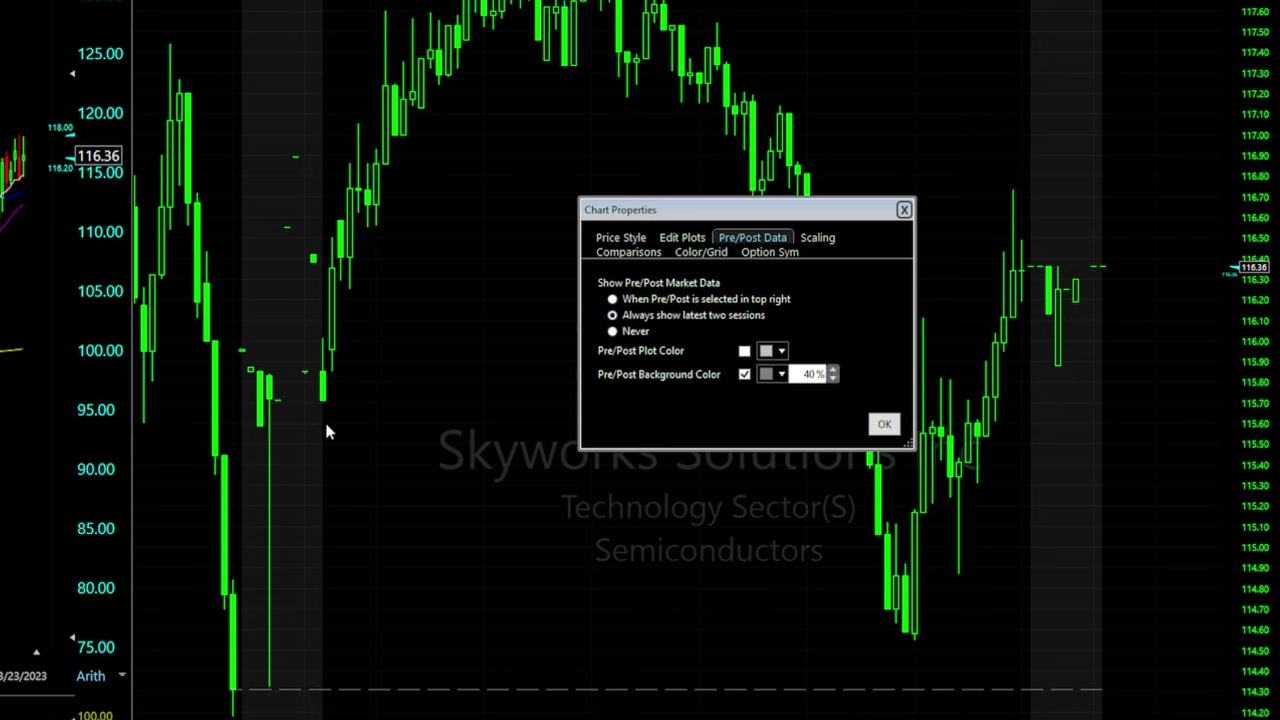
left_click(612, 331)
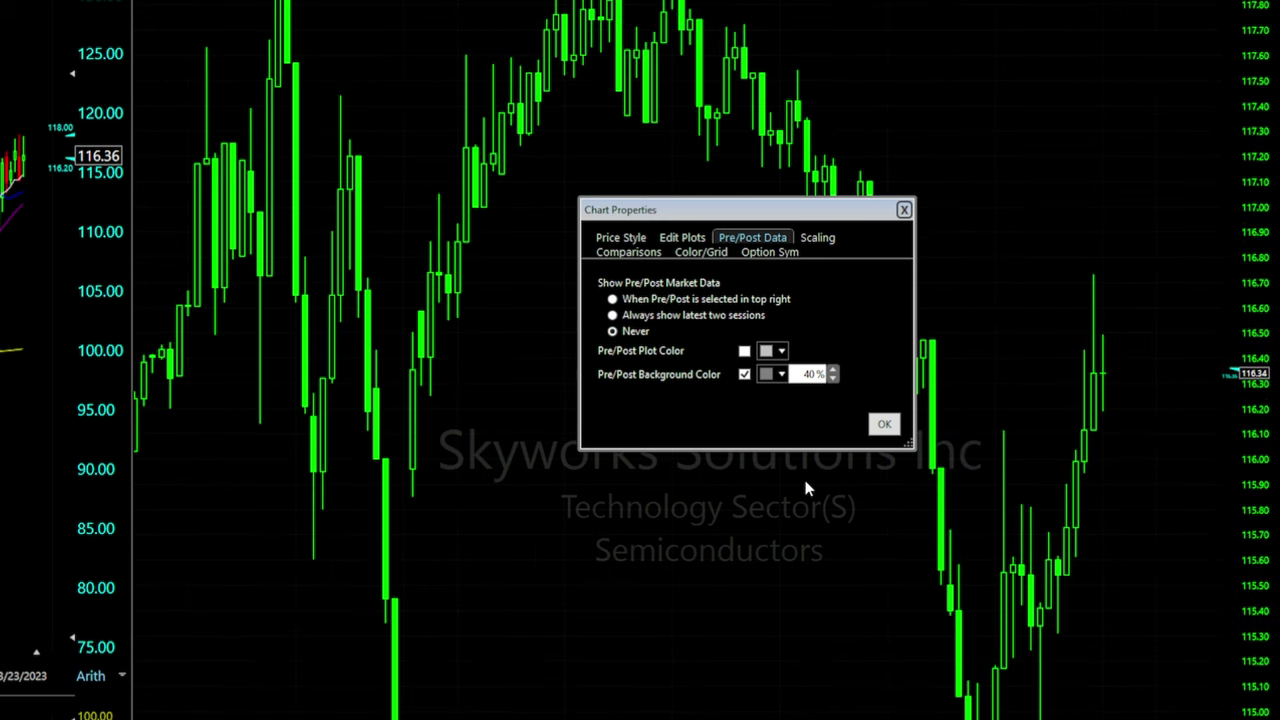
left_click(612, 300)
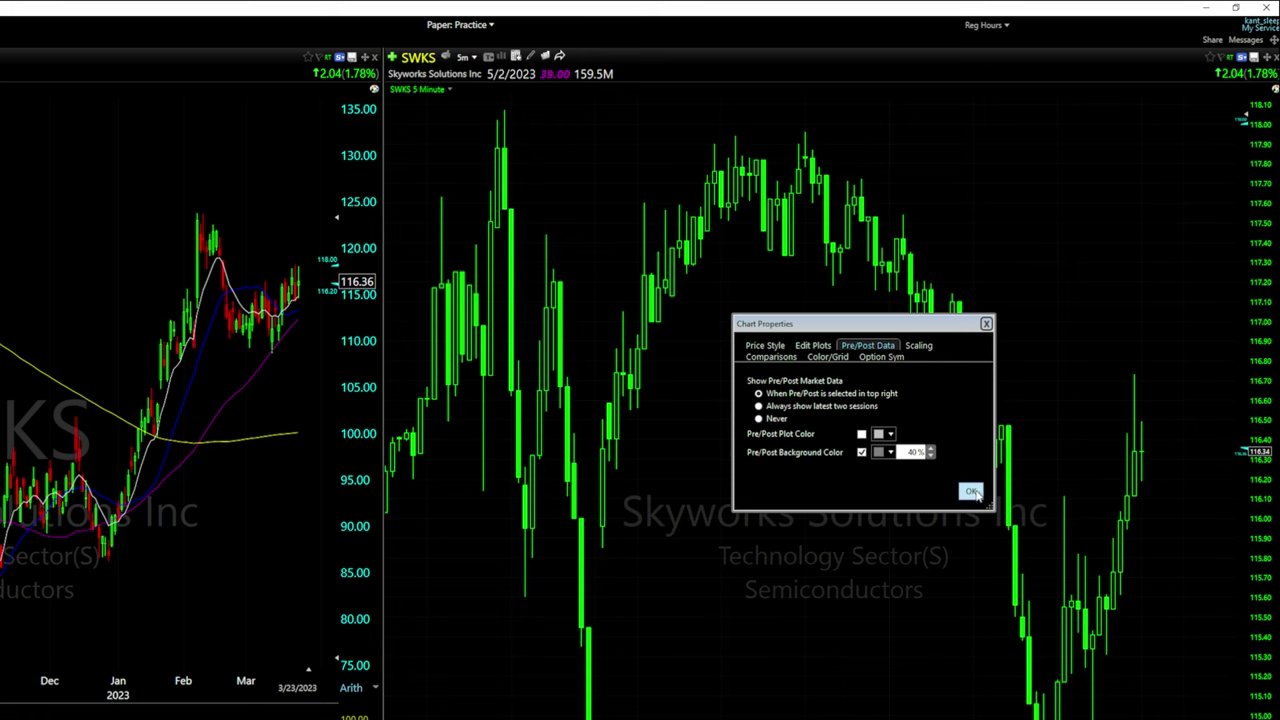
left_click(970, 491)
Choose Include Post-Market from the chart's Reg Hours session dropdown
left_click(982, 25)
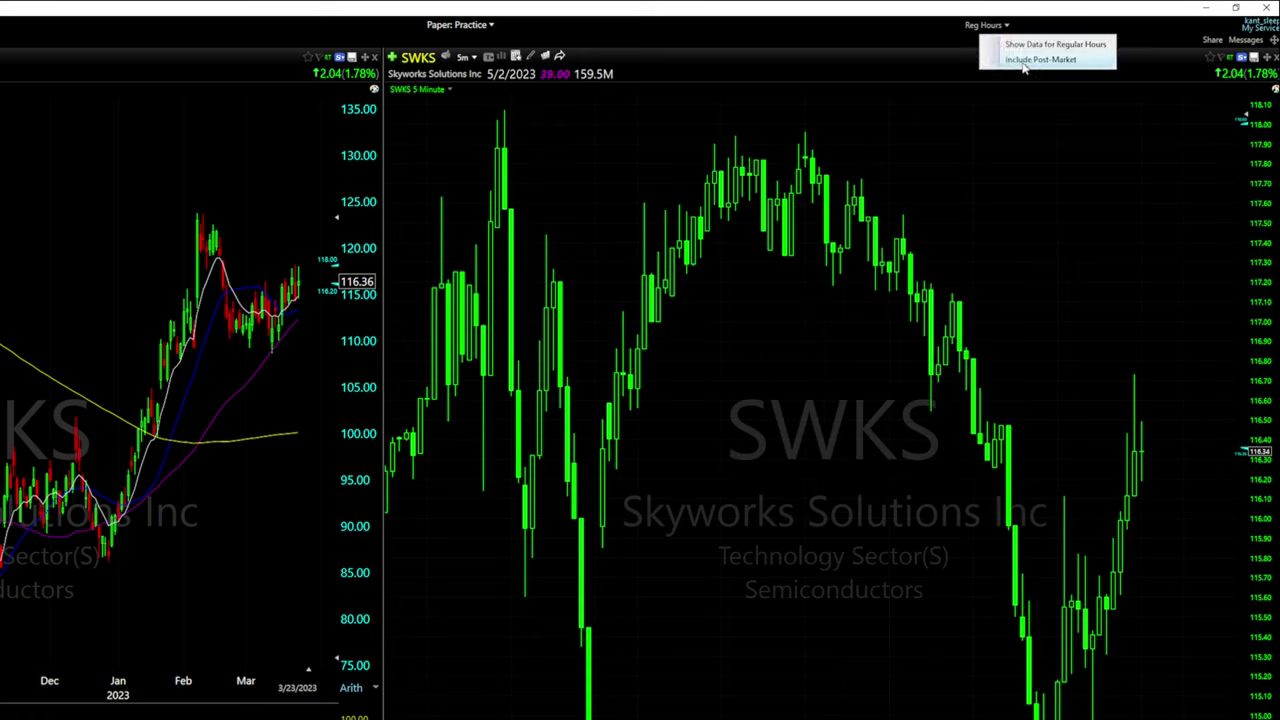
right_click(976, 28)
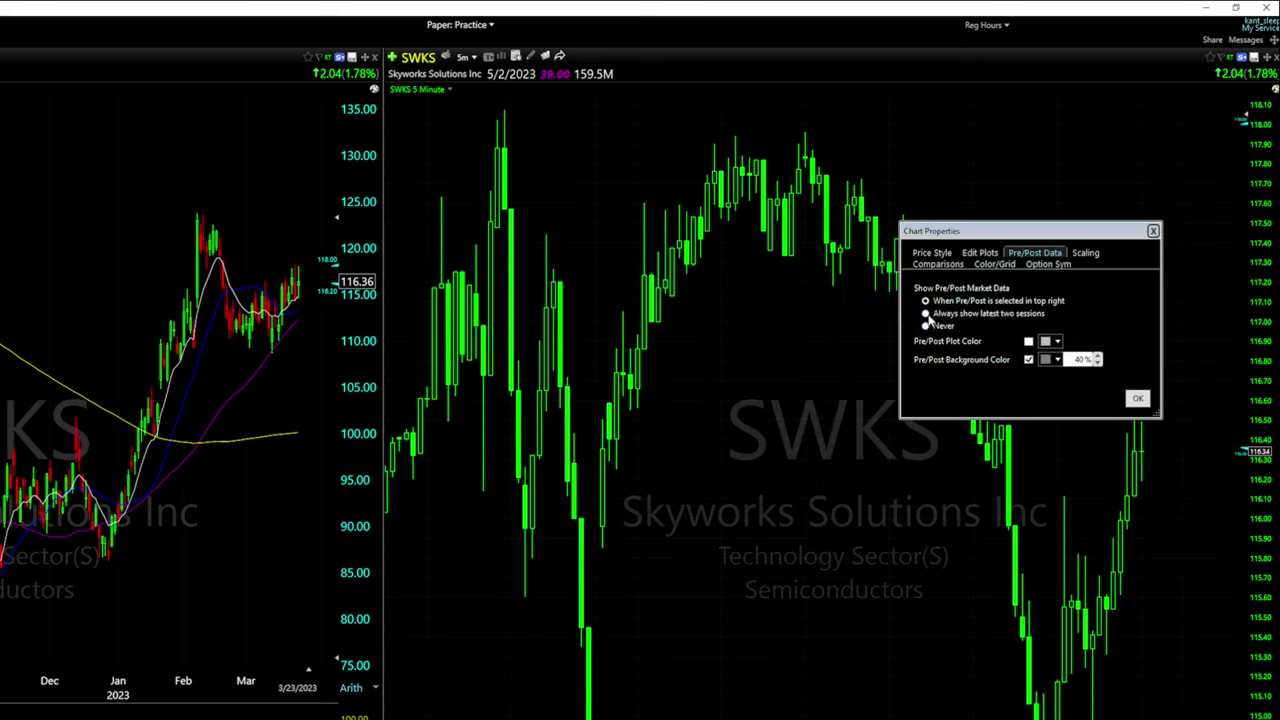
left_click(1137, 399)
left_click(995, 32)
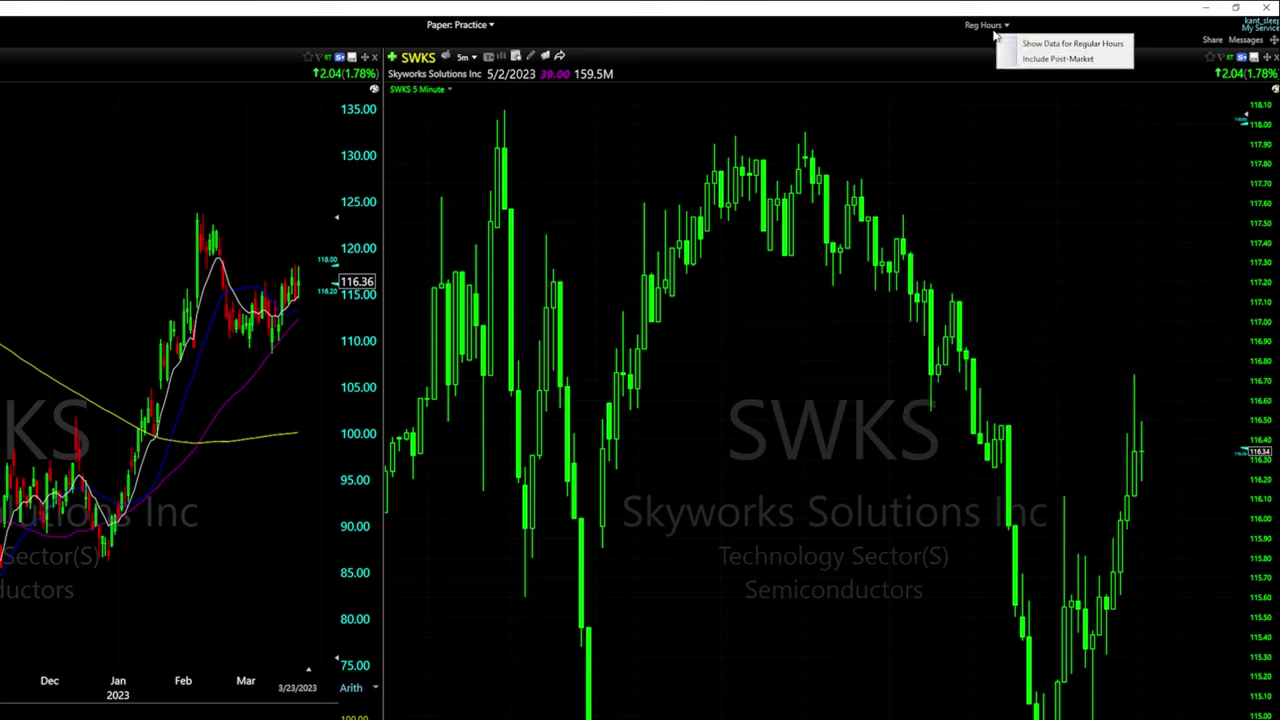
left_click(1058, 59)
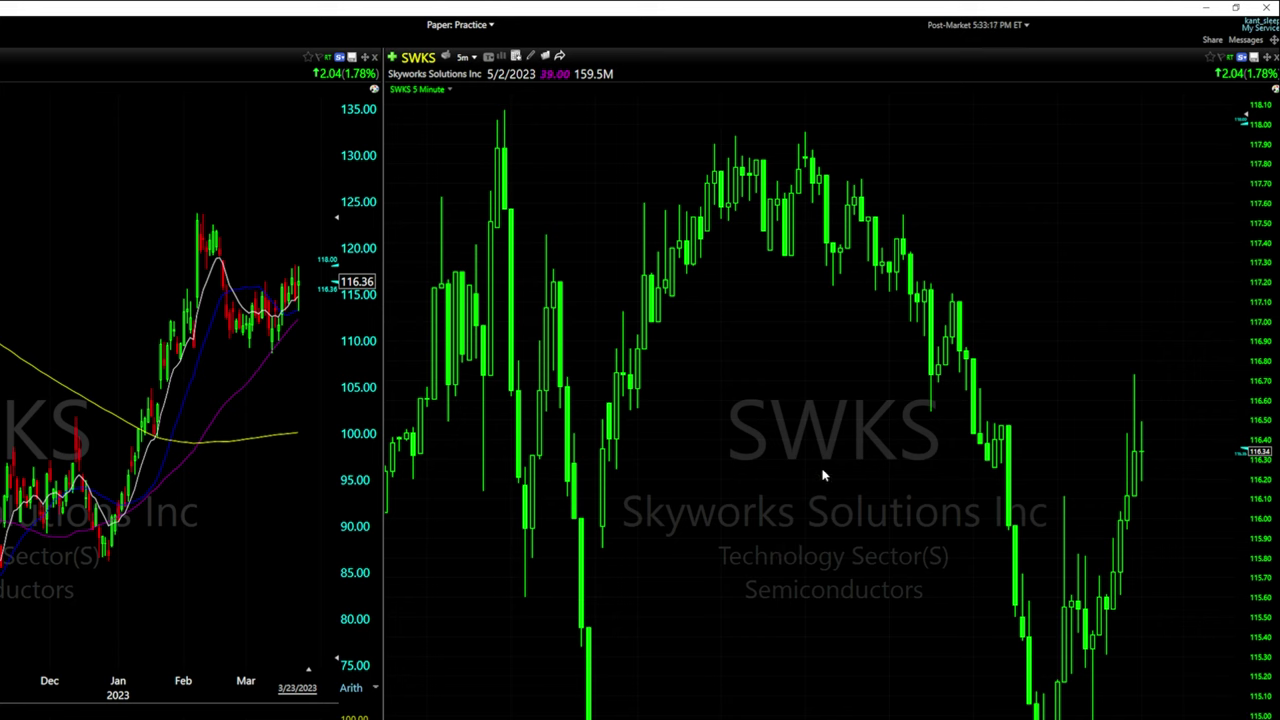
Reselect the trading session and keep pre/post display tied to the selected session
left_click(975, 24)
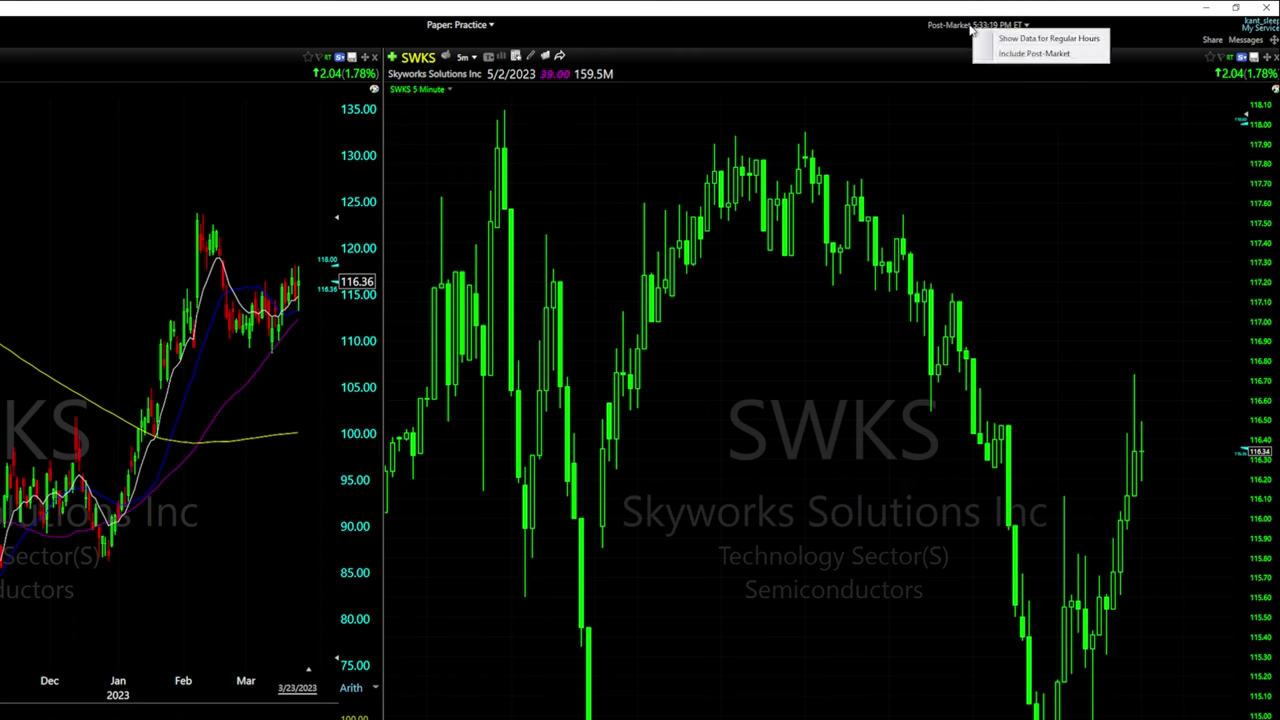
left_click(1030, 57)
left_click(878, 469)
left_click(878, 457)
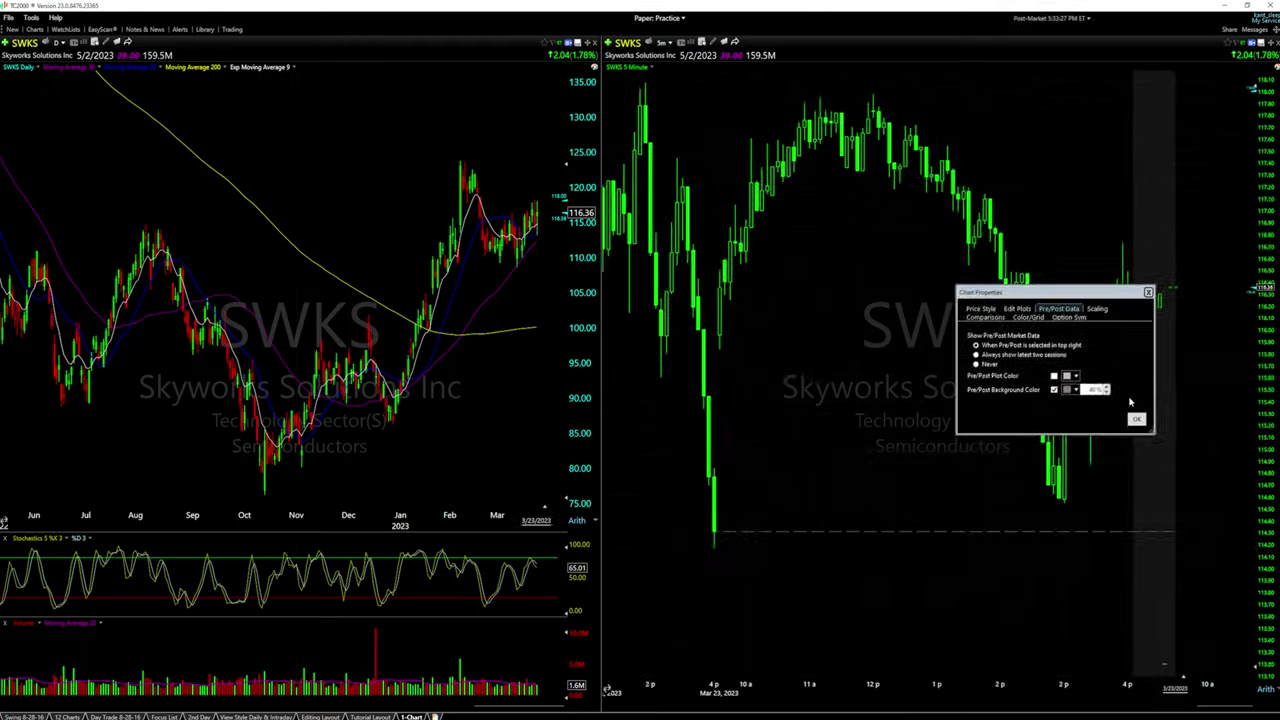
left_click(1090, 554)
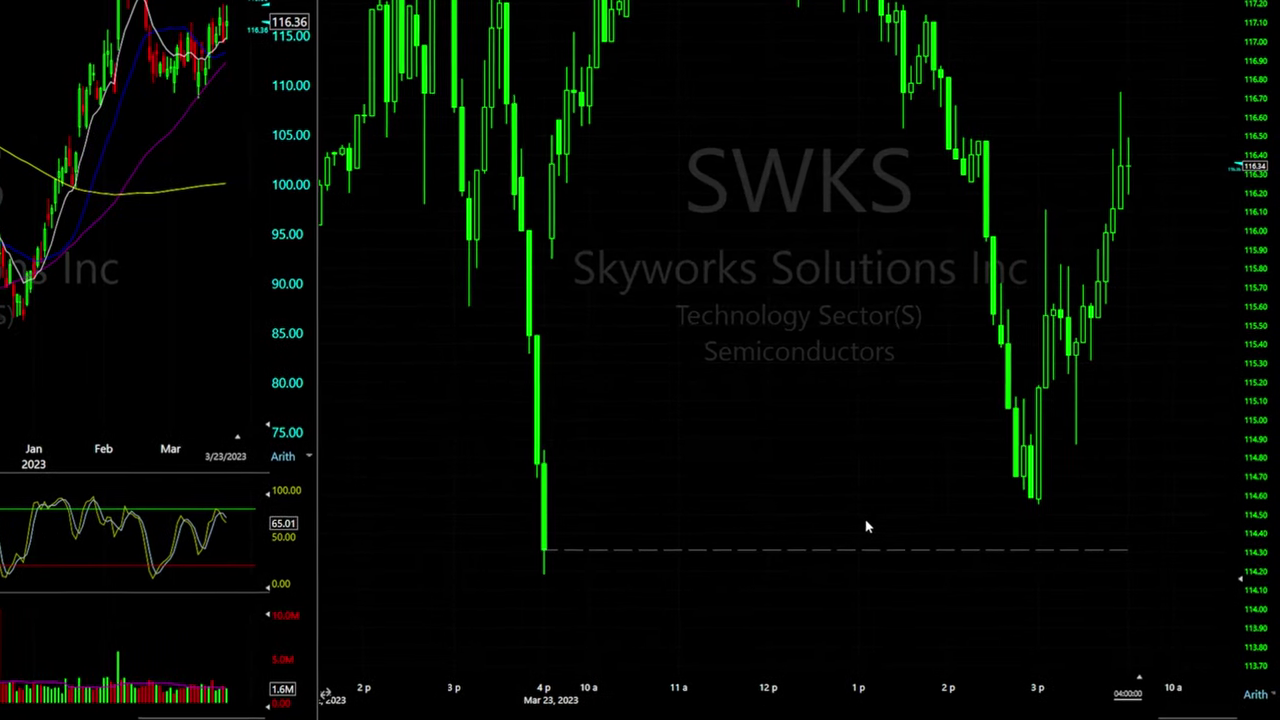
In Chart Properties, make yesterday's close line yellow at 50% opacity
right_click(717, 219)
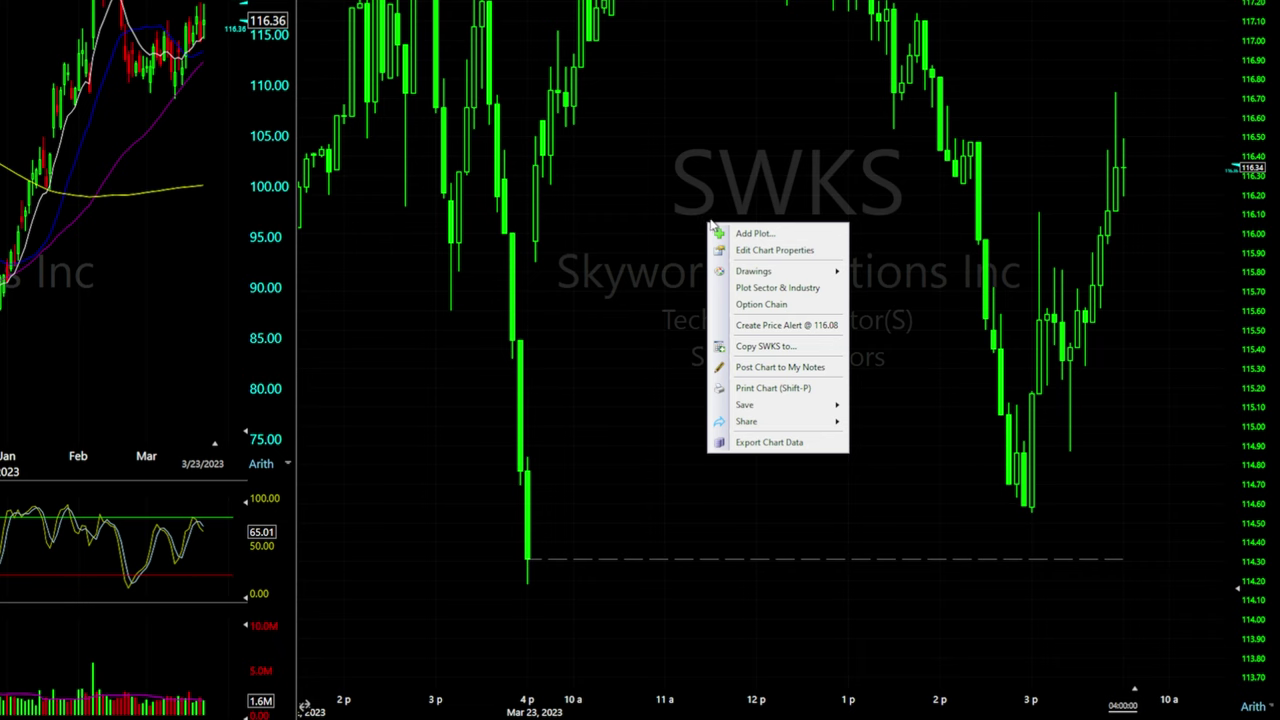
left_click(752, 251)
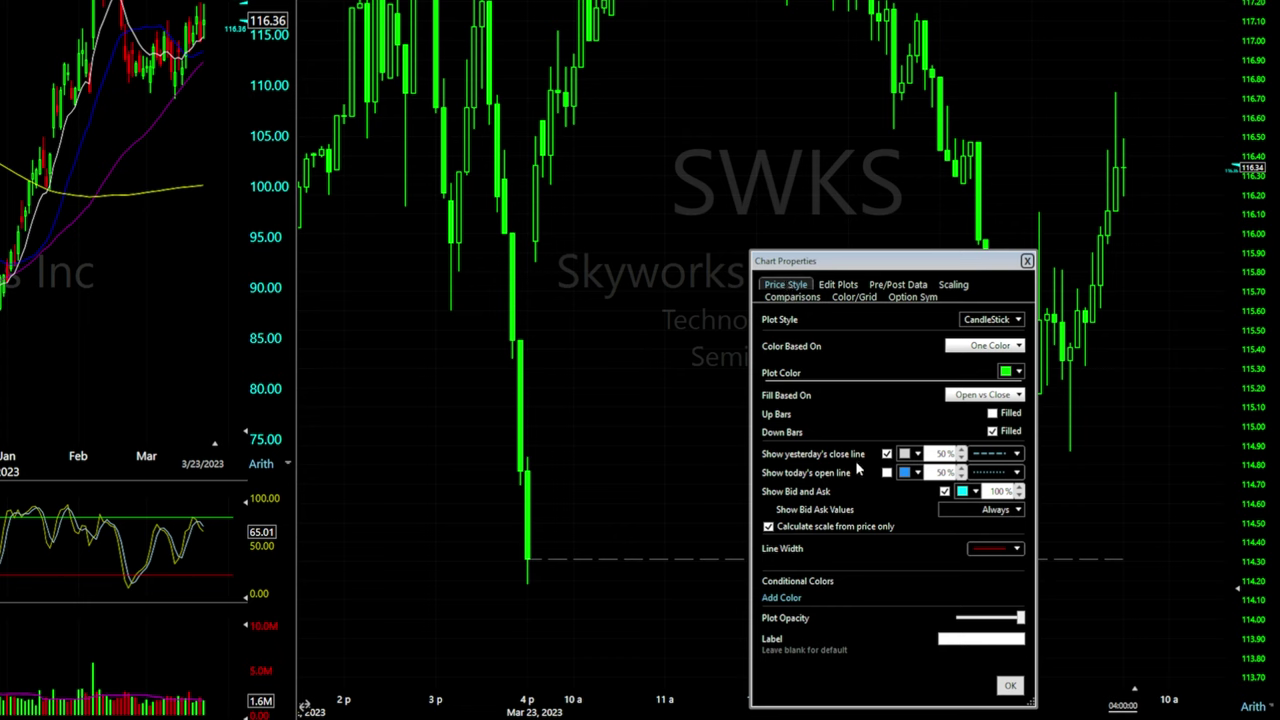
left_click(917, 455)
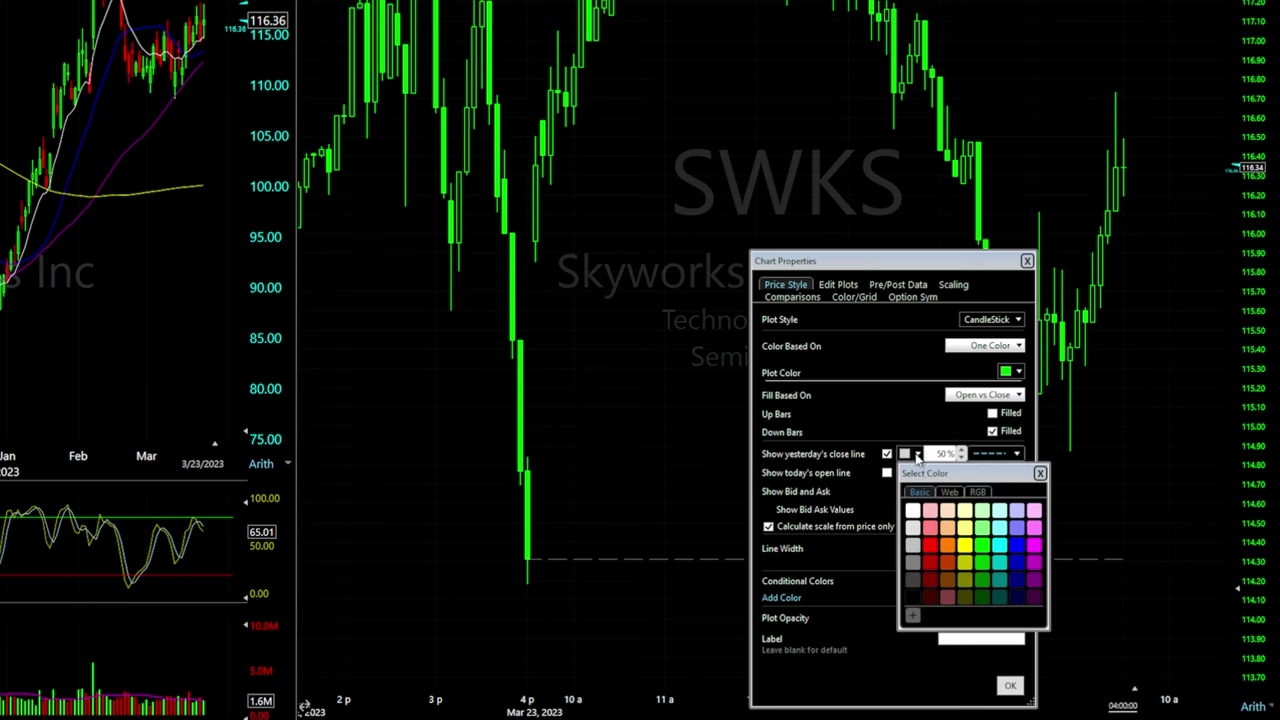
left_click(964, 545)
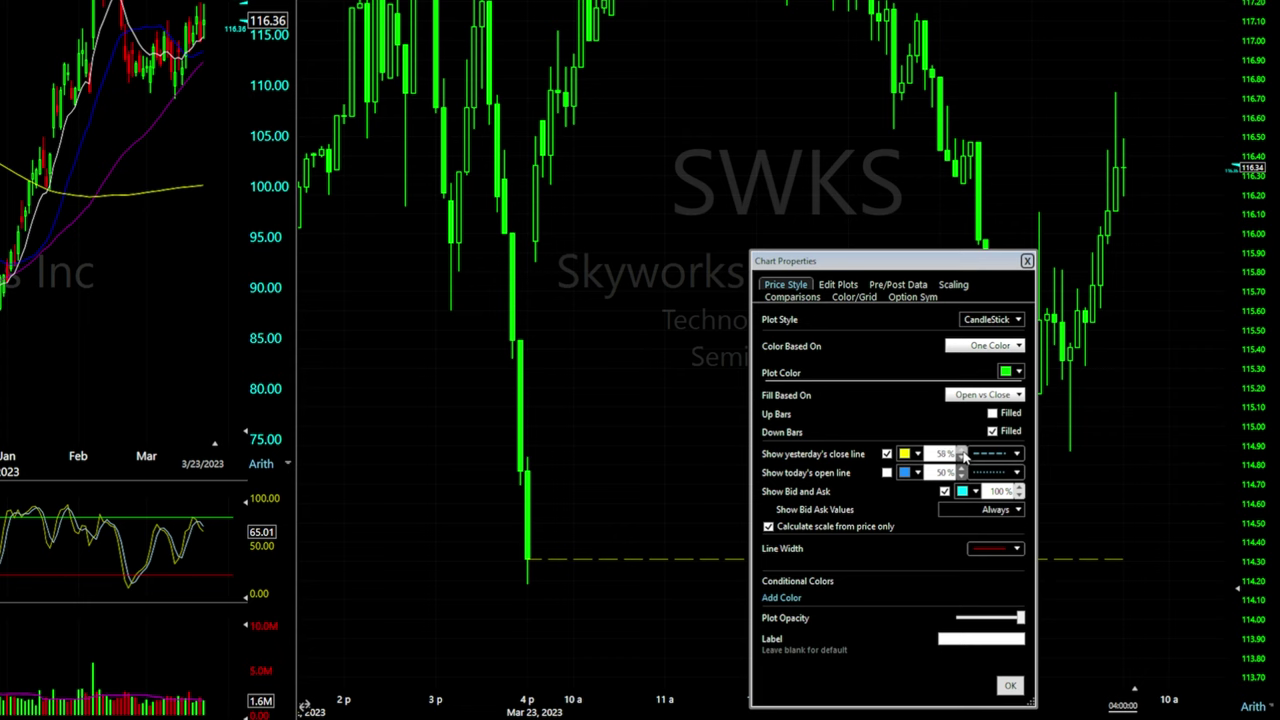
left_click(962, 457)
left_click(937, 453)
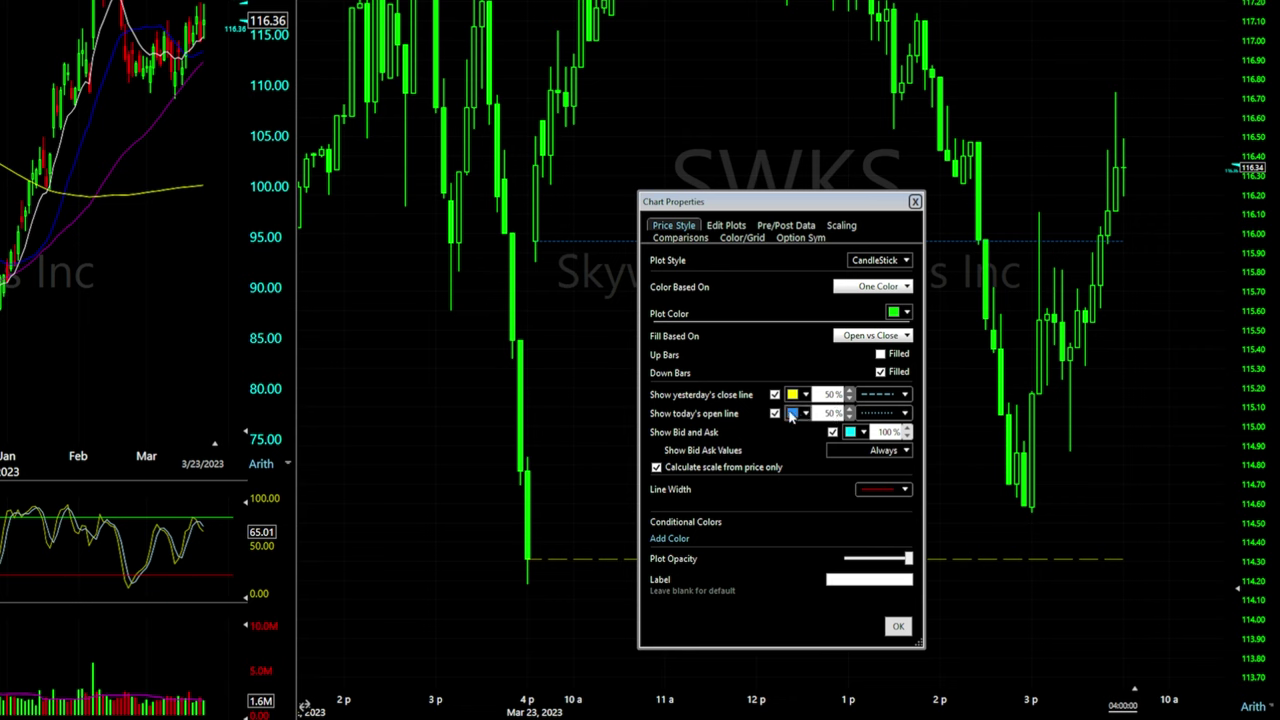
Hide today's open line and colour candles based on open versus close
left_click(777, 413)
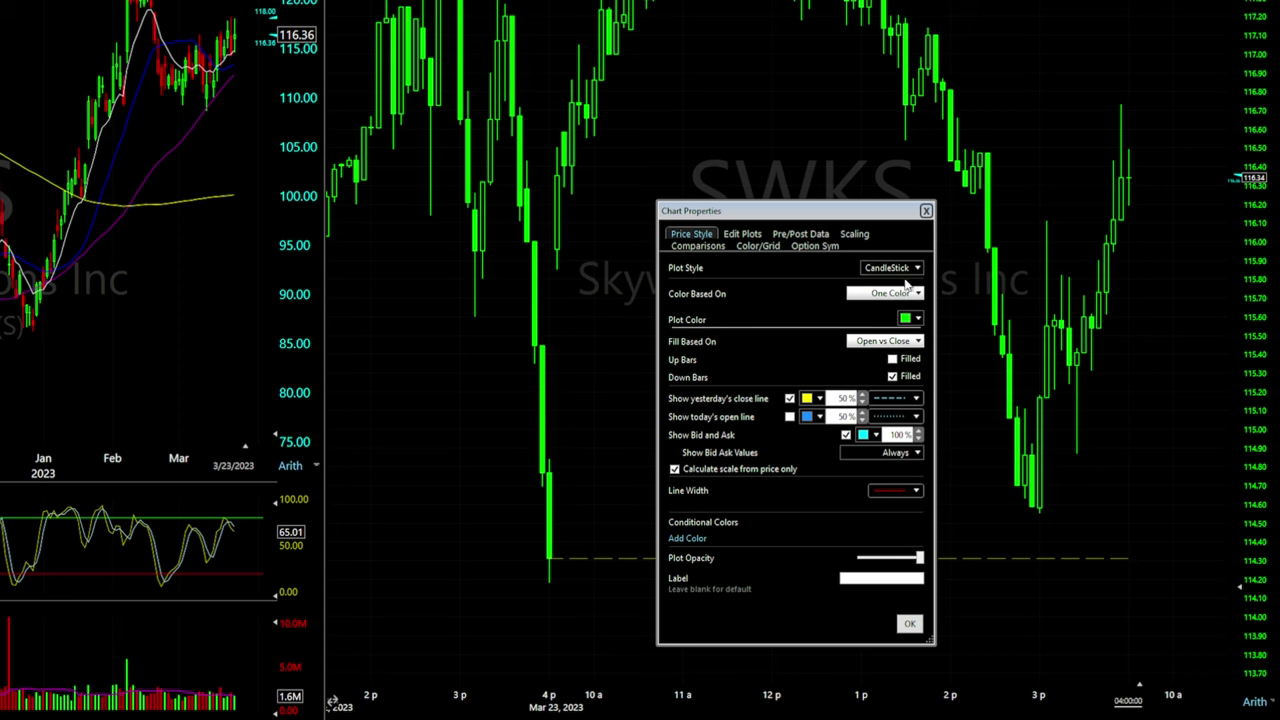
left_click(911, 295)
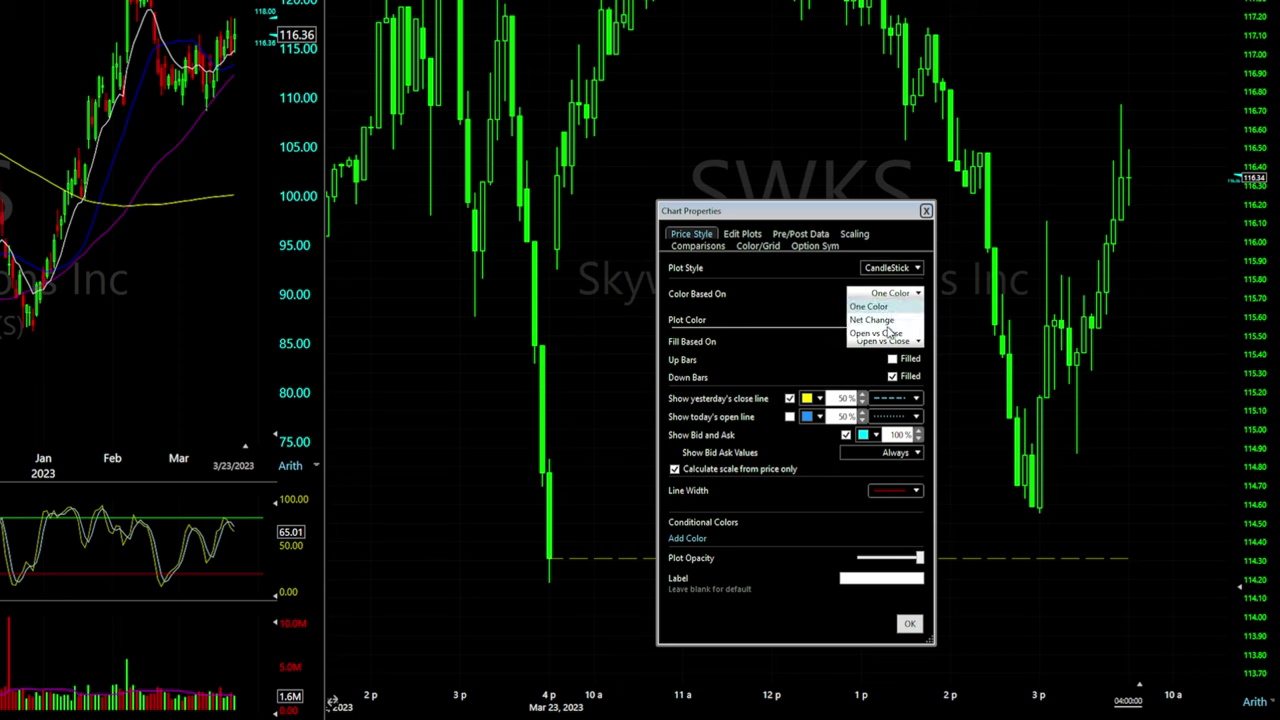
left_click(888, 333)
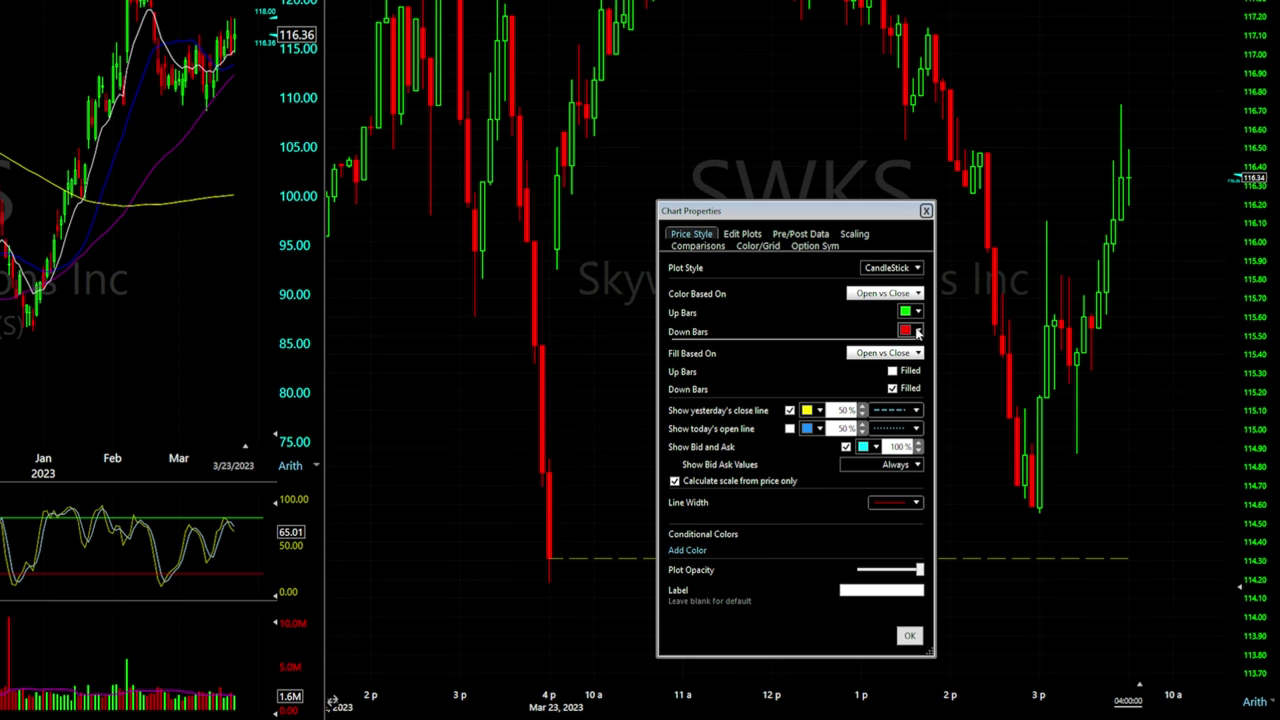
left_click(911, 640)
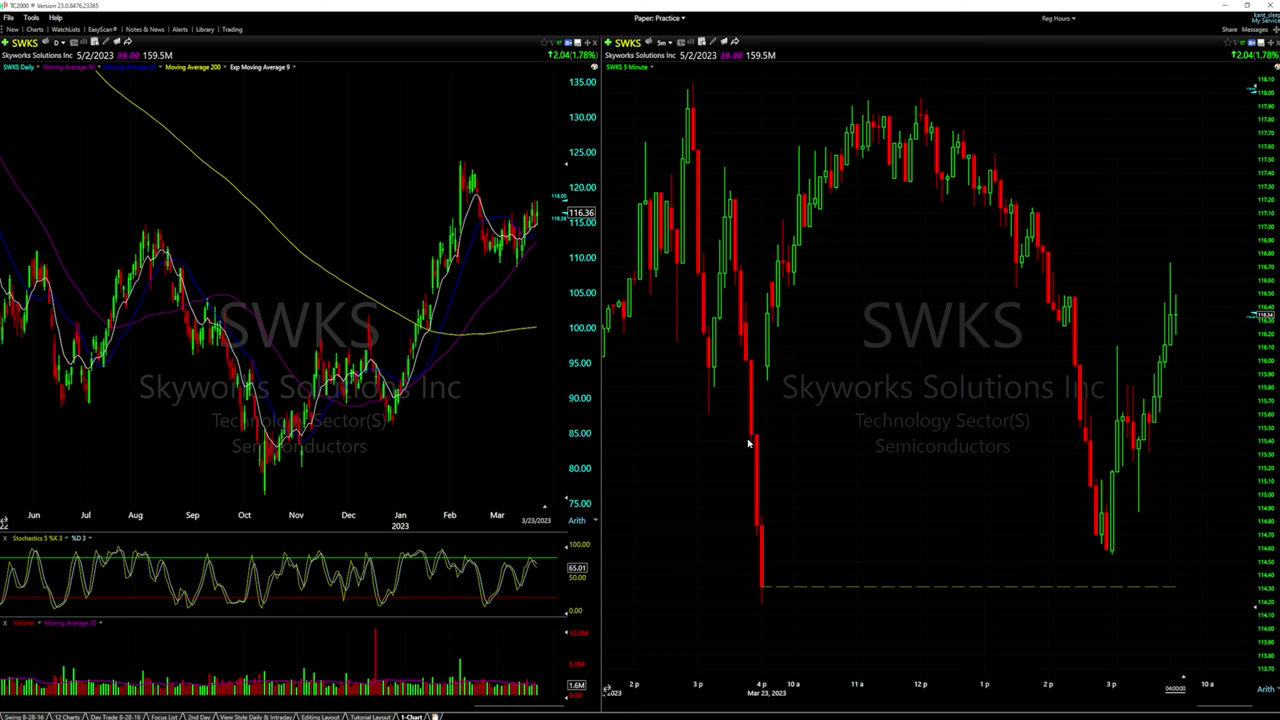
Add an Exponential Moving Average plot to SWKS via a 'moving aver' search
right_click(830, 324)
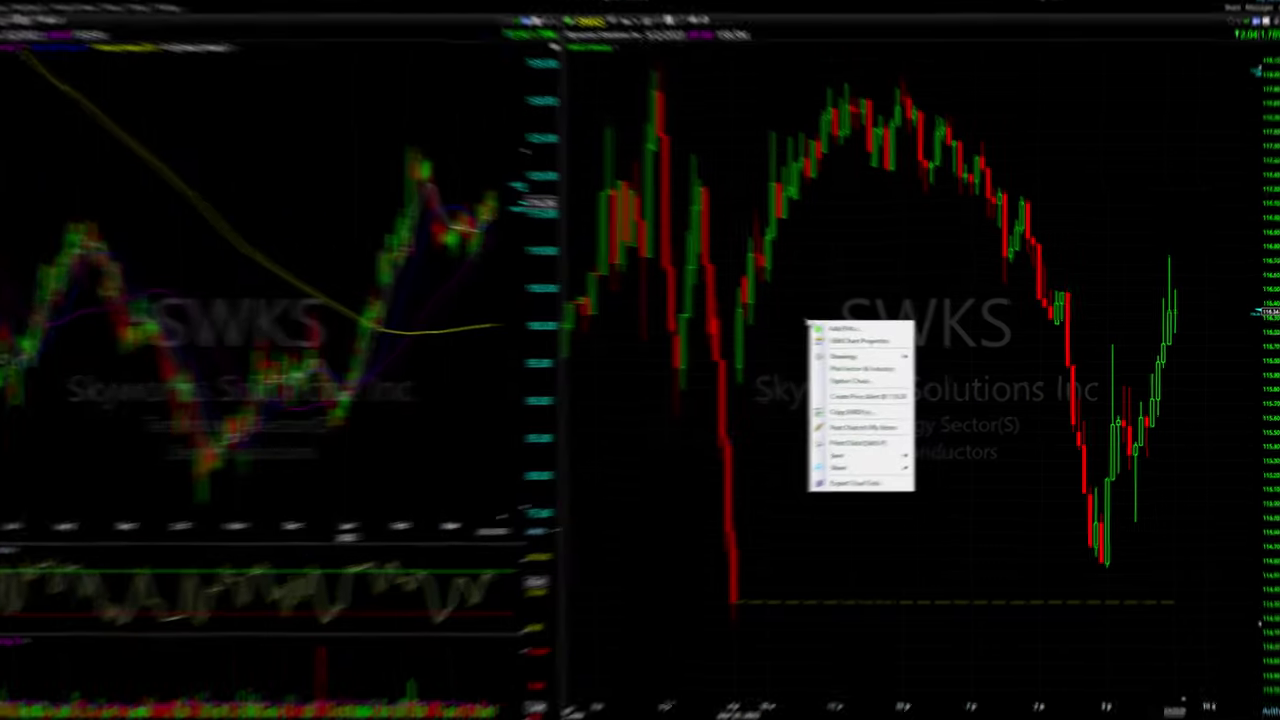
left_click(766, 318)
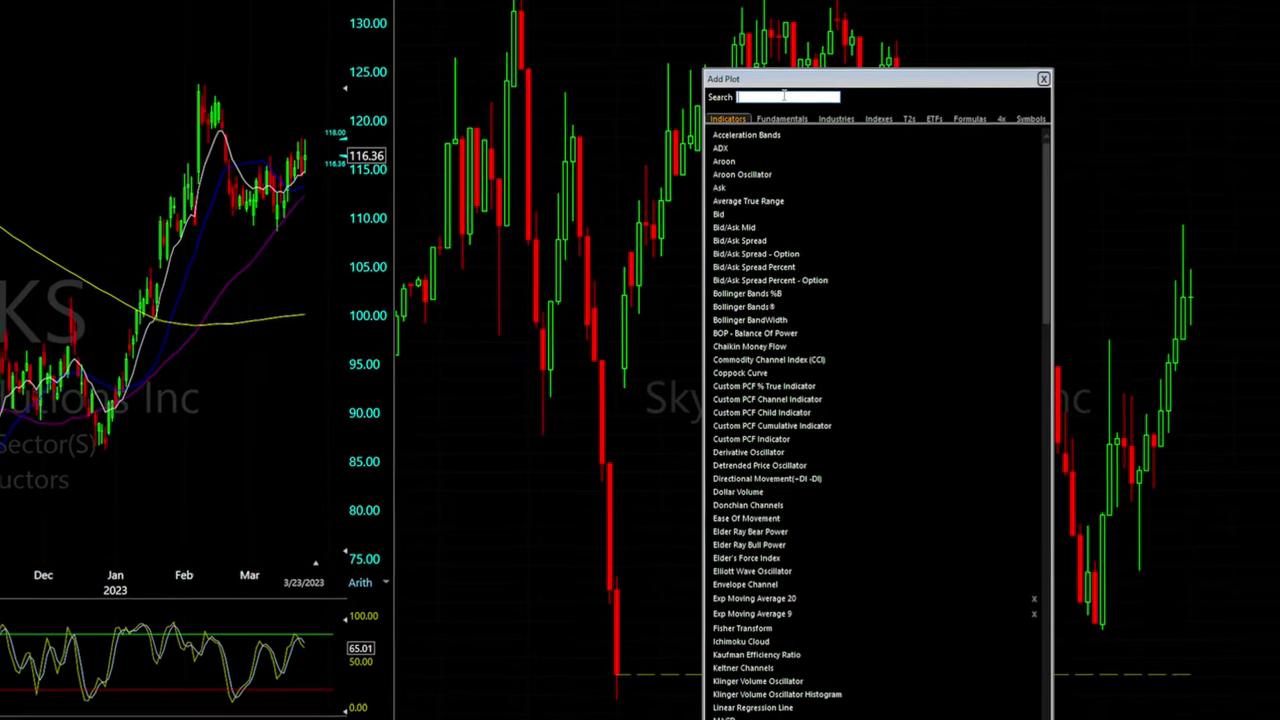
type("moving average")
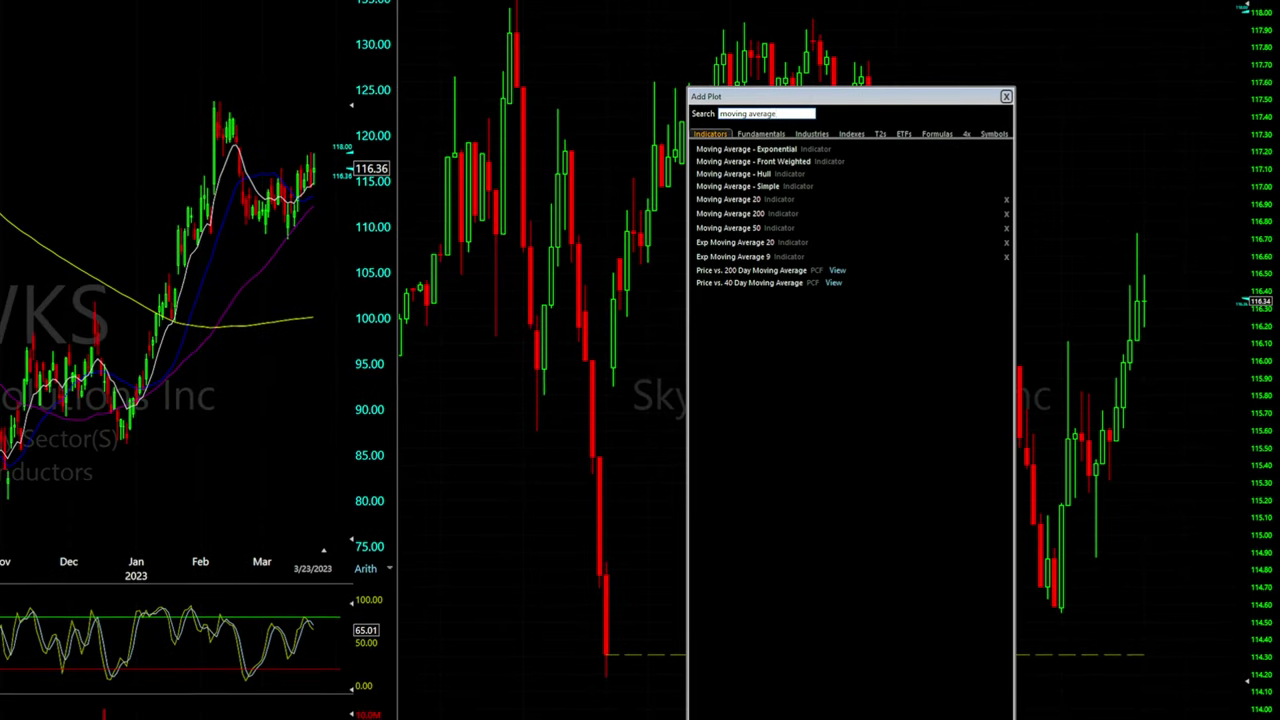
left_click(812, 149)
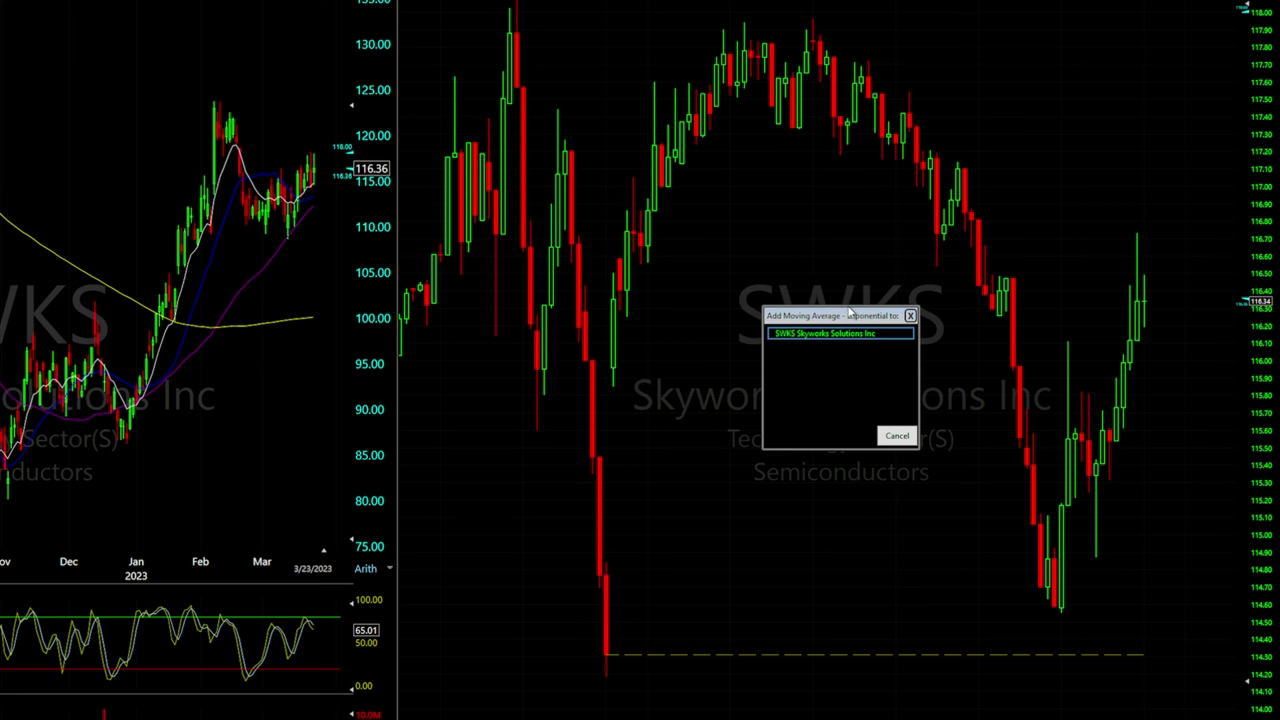
double_click(814, 334)
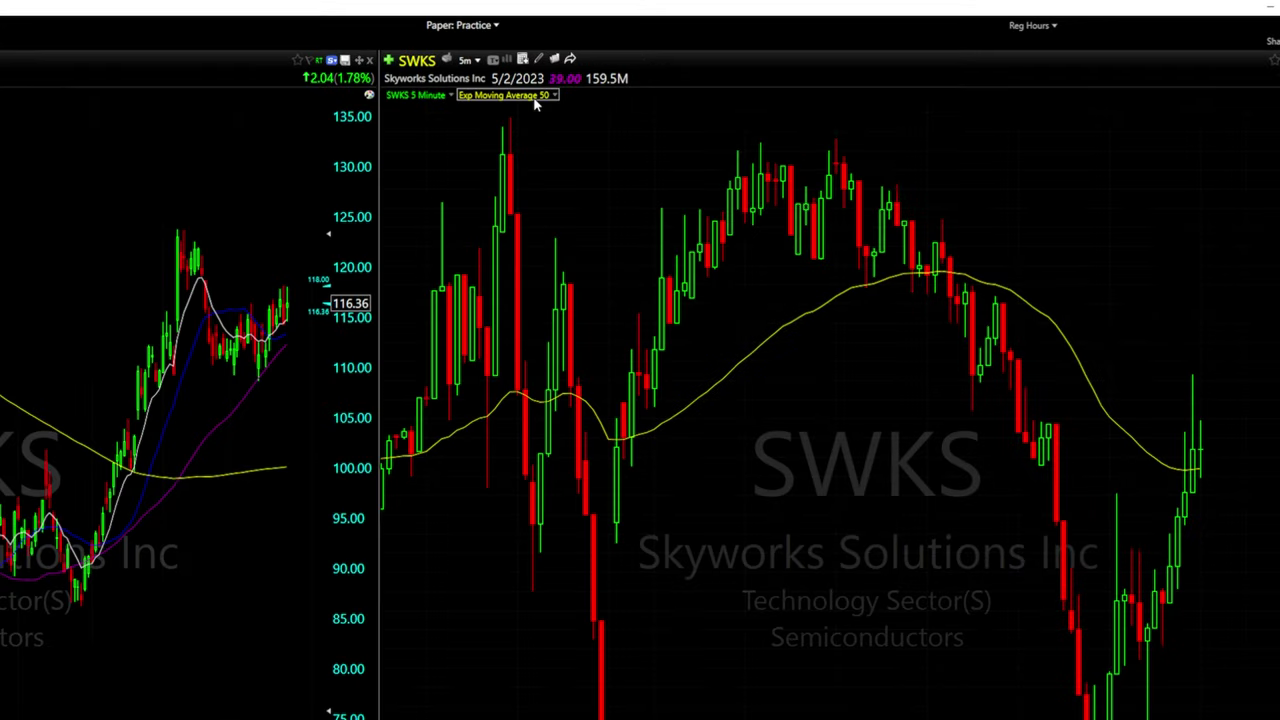
Edit the EMA and change its Period from 50 to 20
left_click(514, 103)
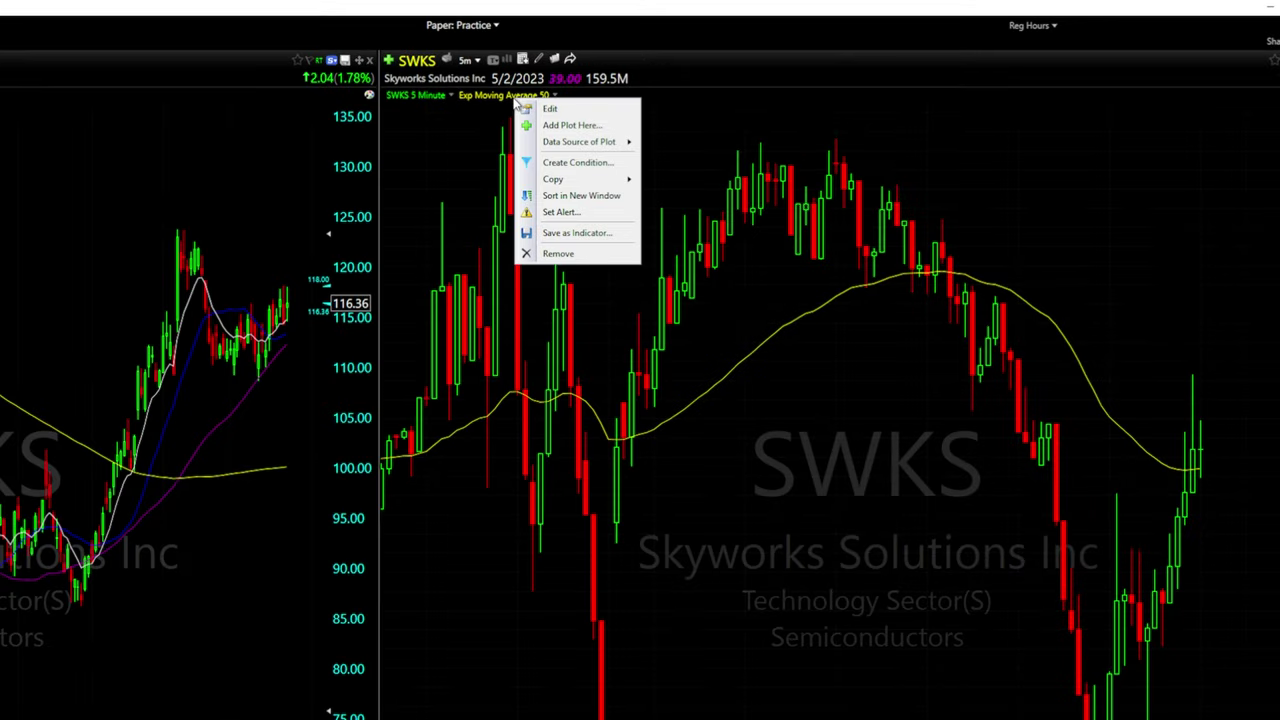
left_click(527, 106)
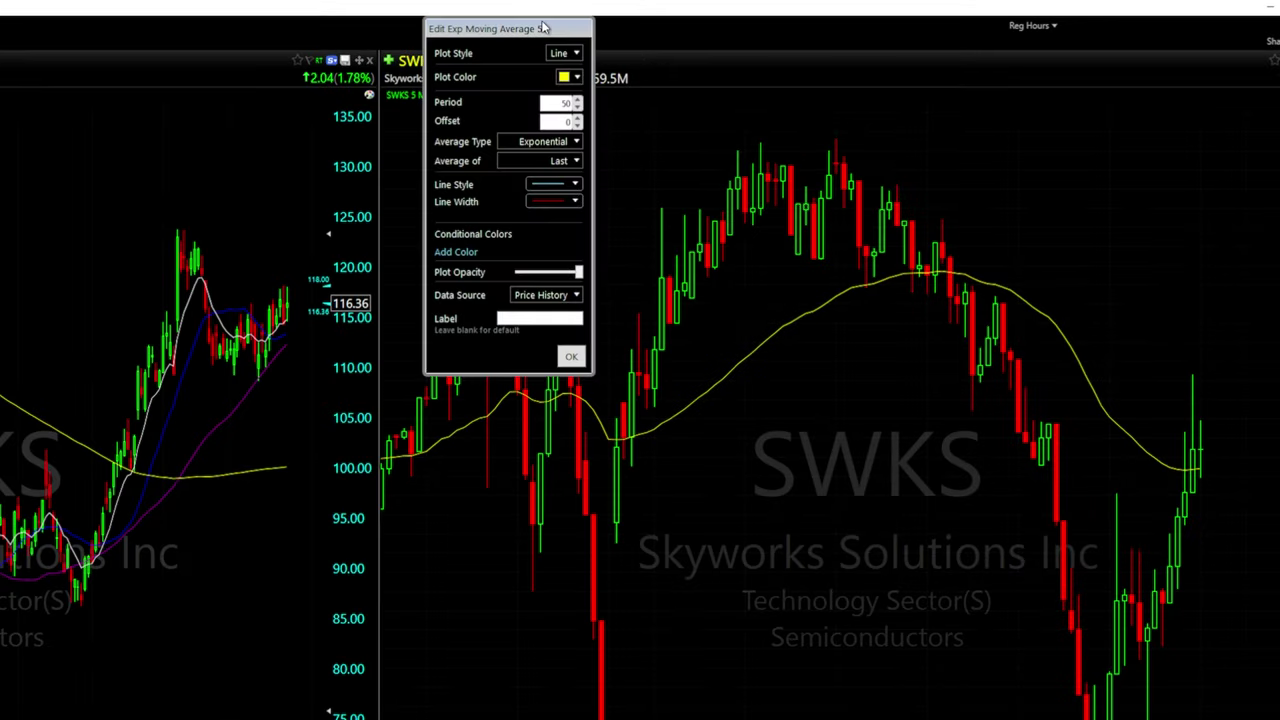
left_click_drag(560, 30, 613, 154)
left_click_drag(606, 226, 640, 232)
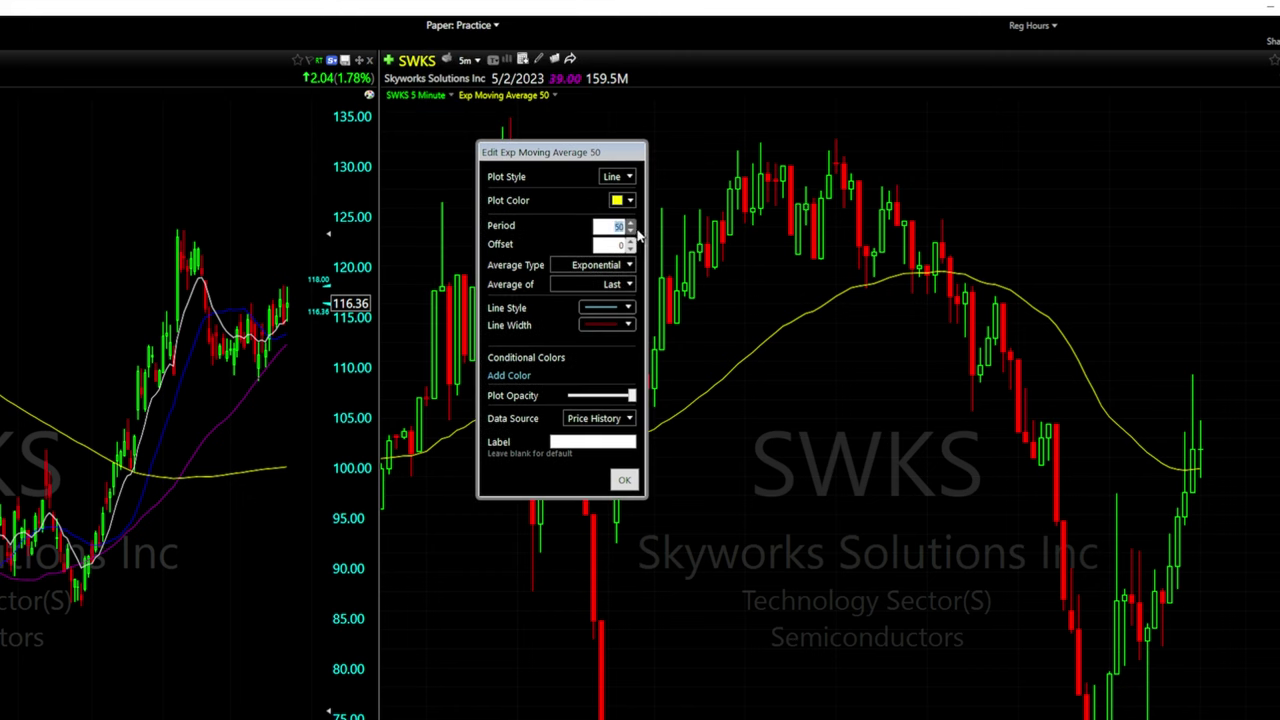
type("20")
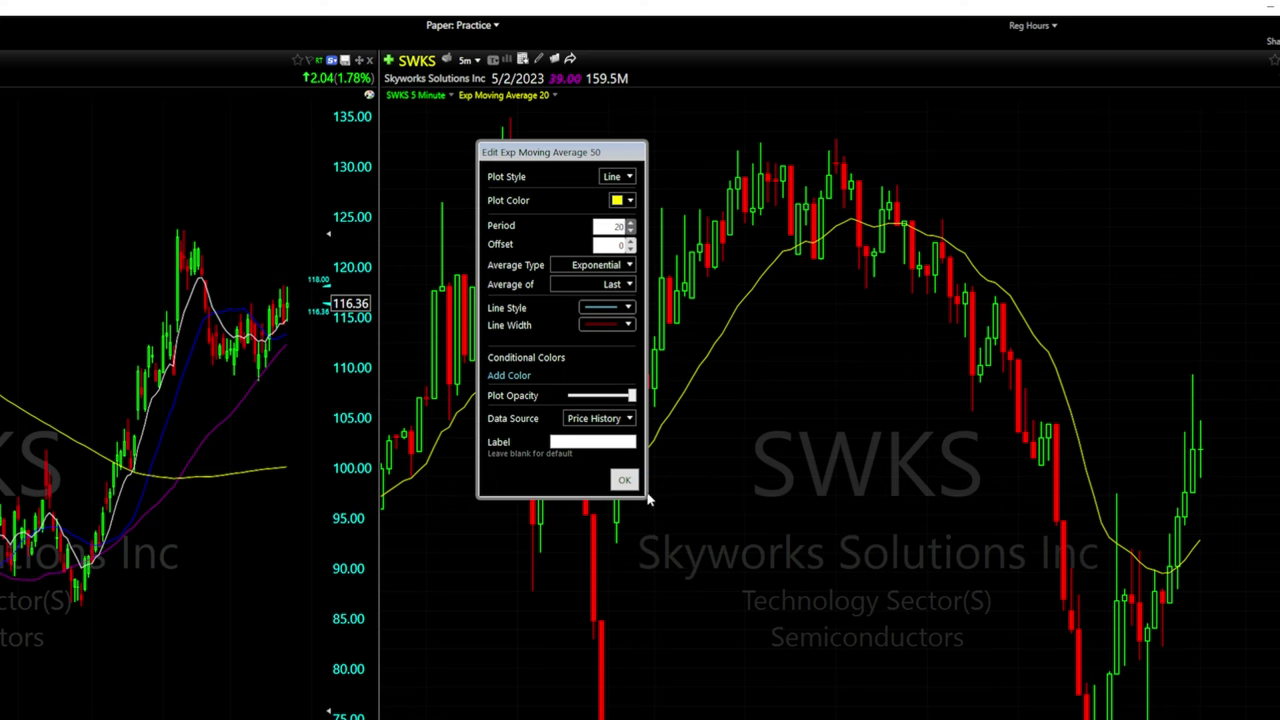
left_click(624, 480)
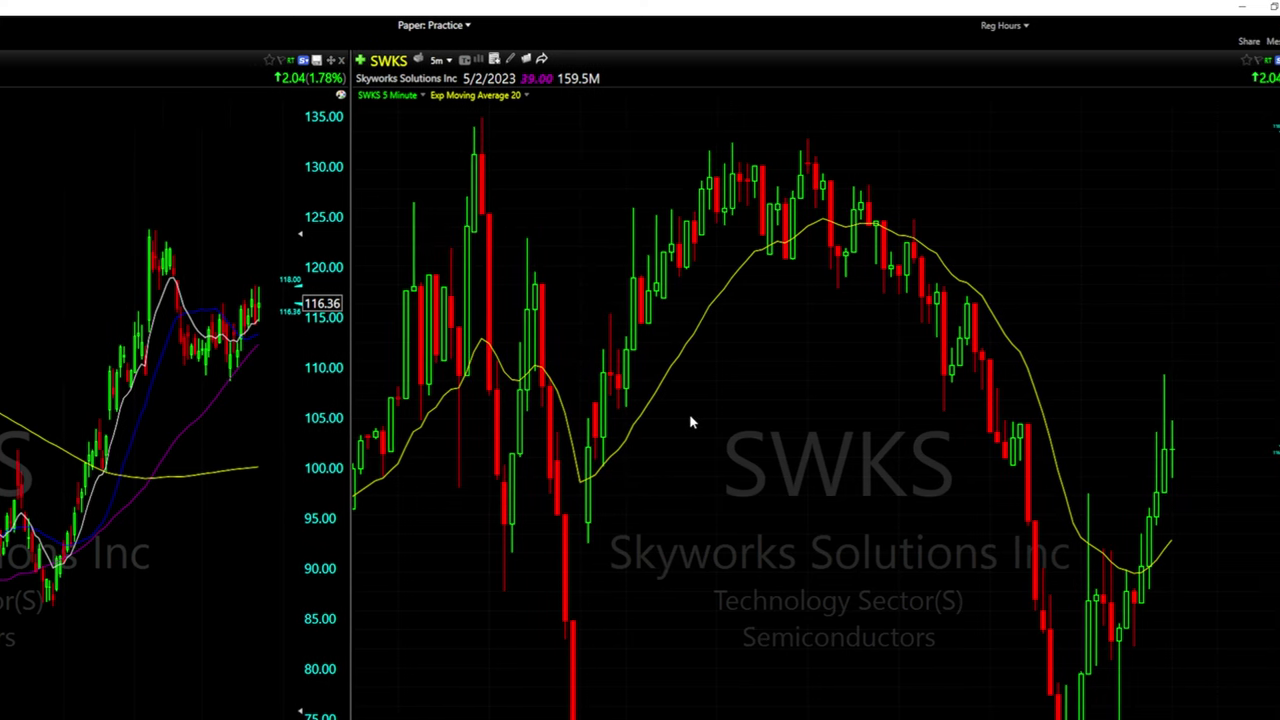
Add another Exponential Moving Average to SWKS prices from a 'moving average' search
right_click(690, 421)
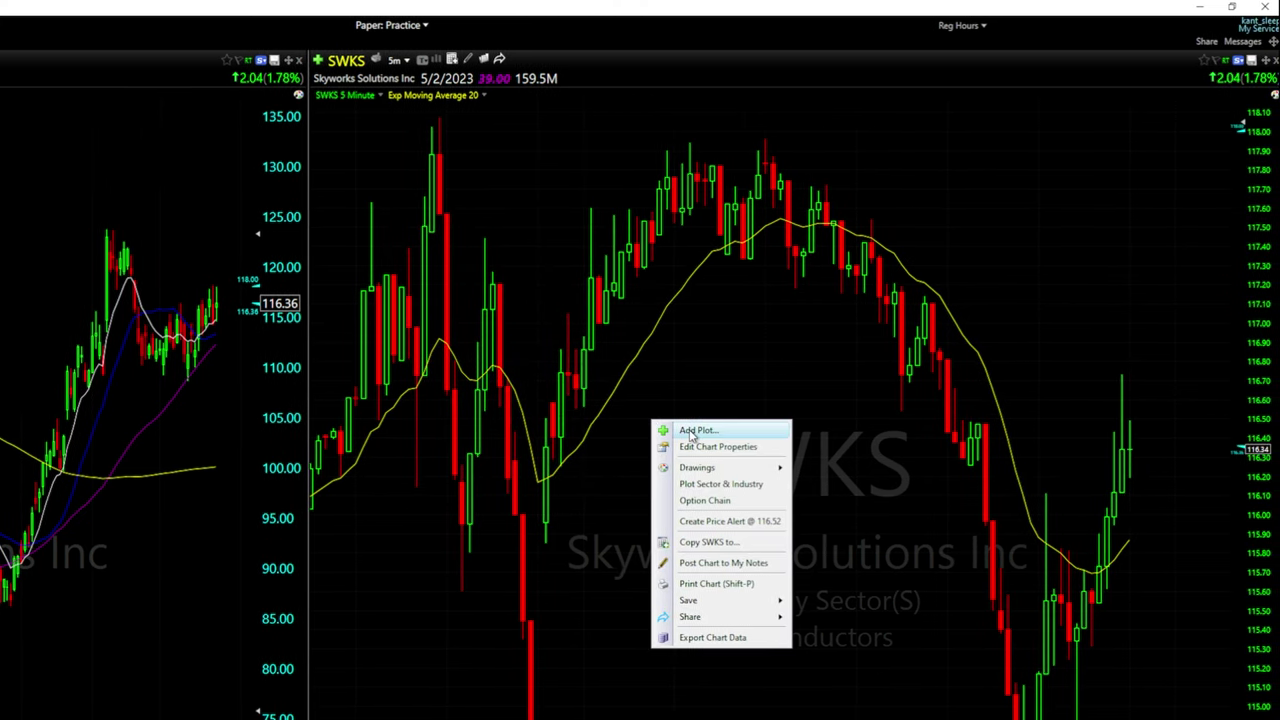
left_click(692, 430)
type("moving average")
left_click(770, 288)
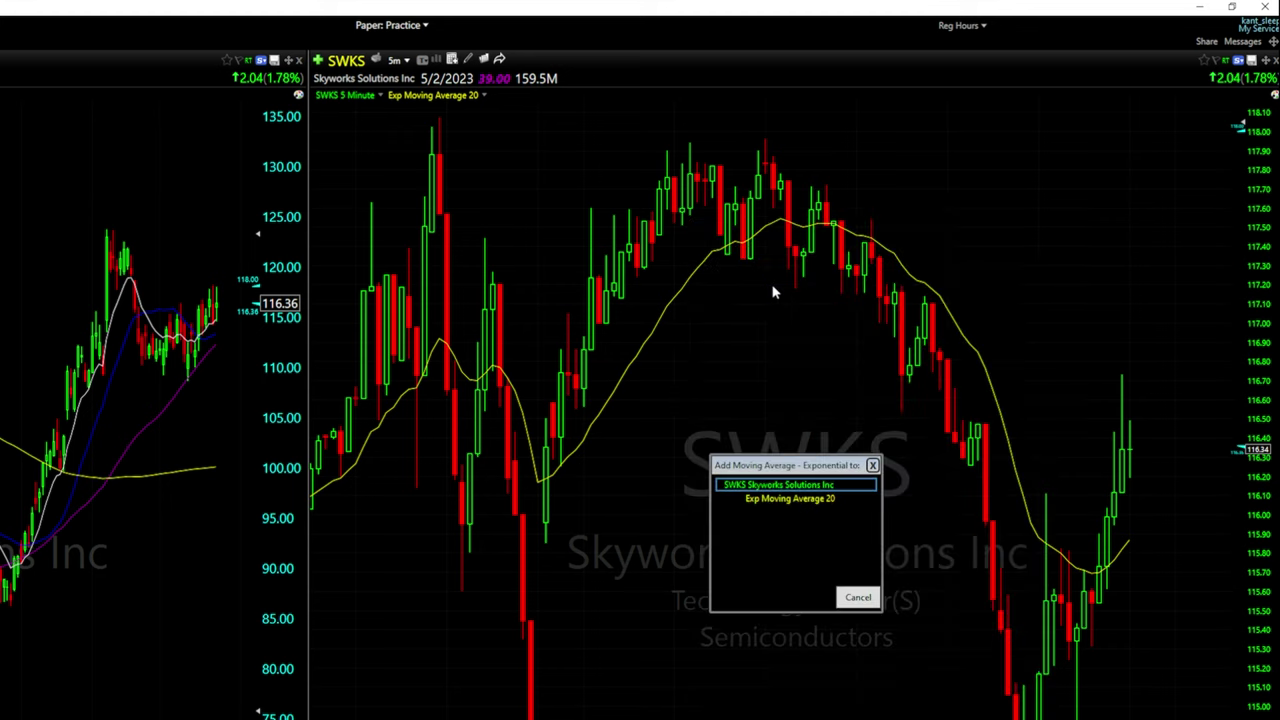
left_click(775, 486)
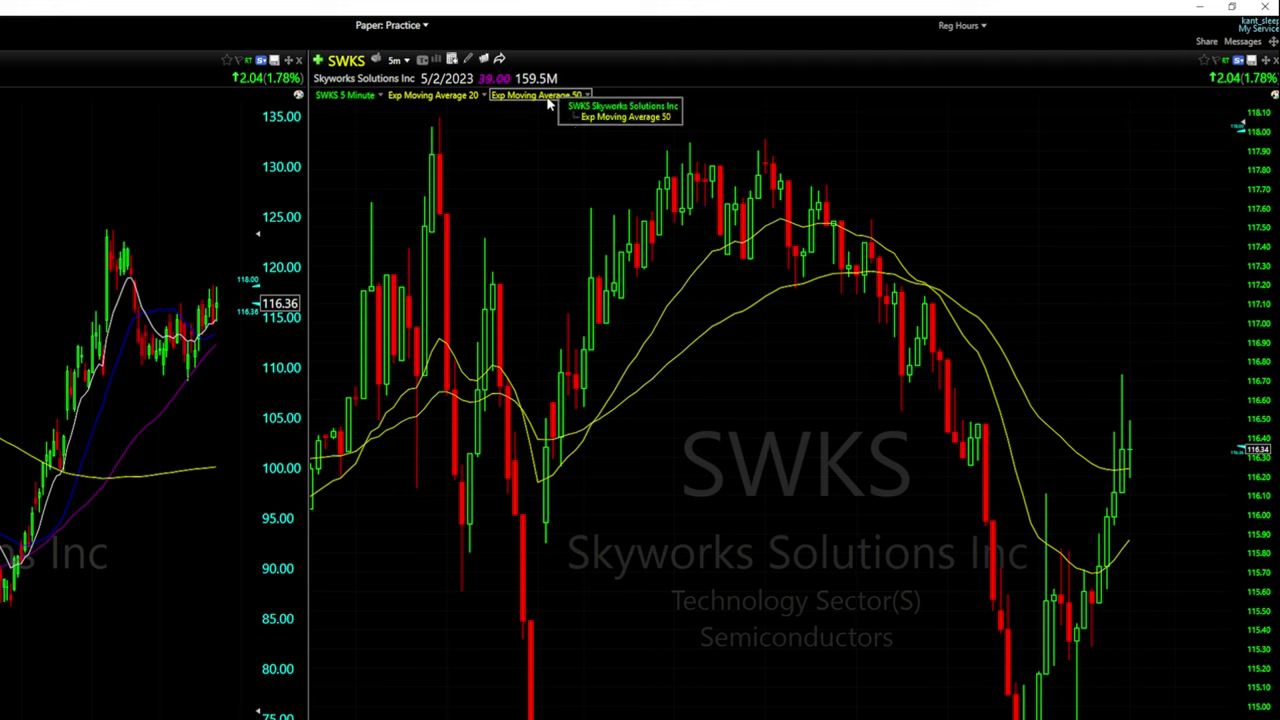
Edit the new EMA to a 9-bar period with a white plot colour
left_click(523, 100)
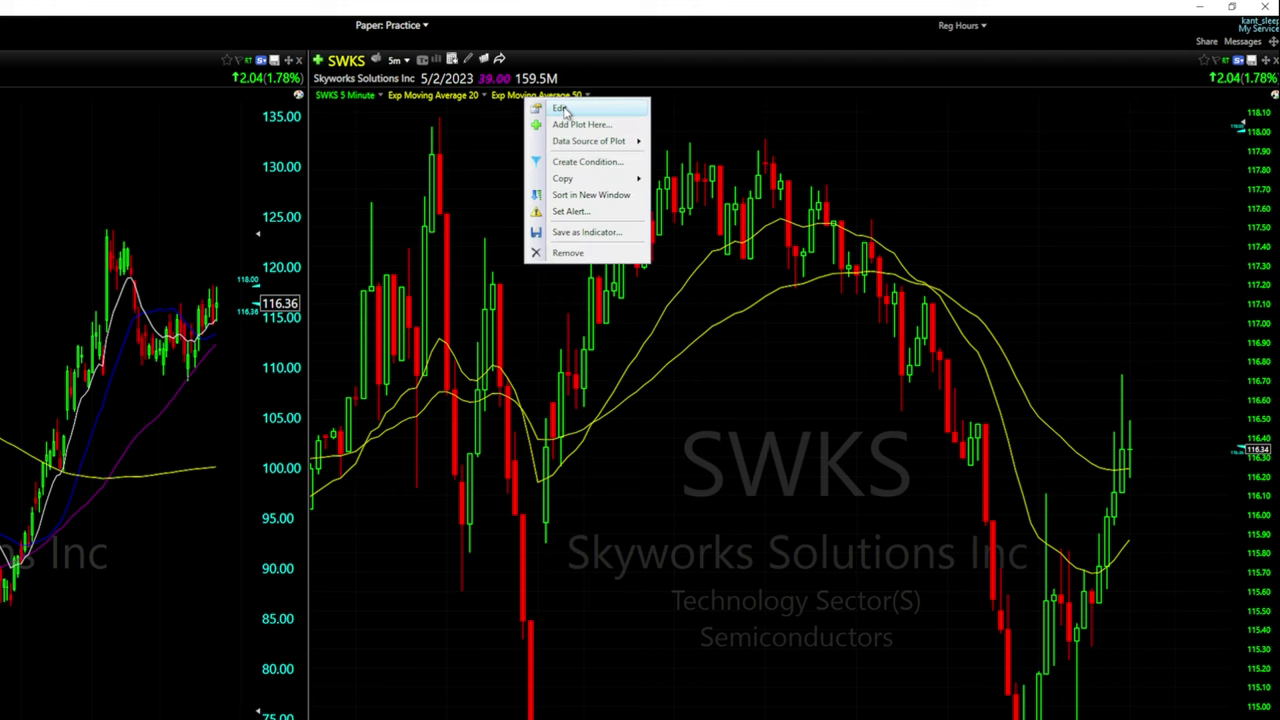
left_click(566, 112)
double_click(591, 102)
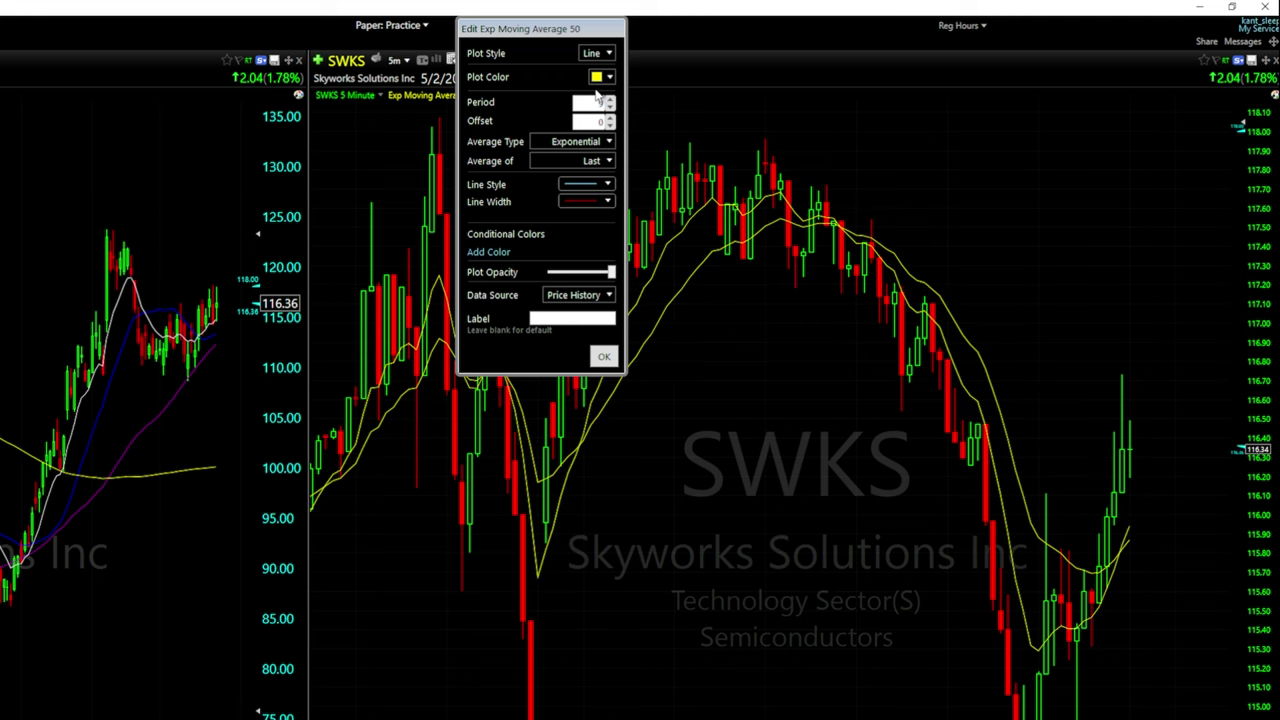
left_click(605, 79)
left_click(604, 133)
left_click(603, 357)
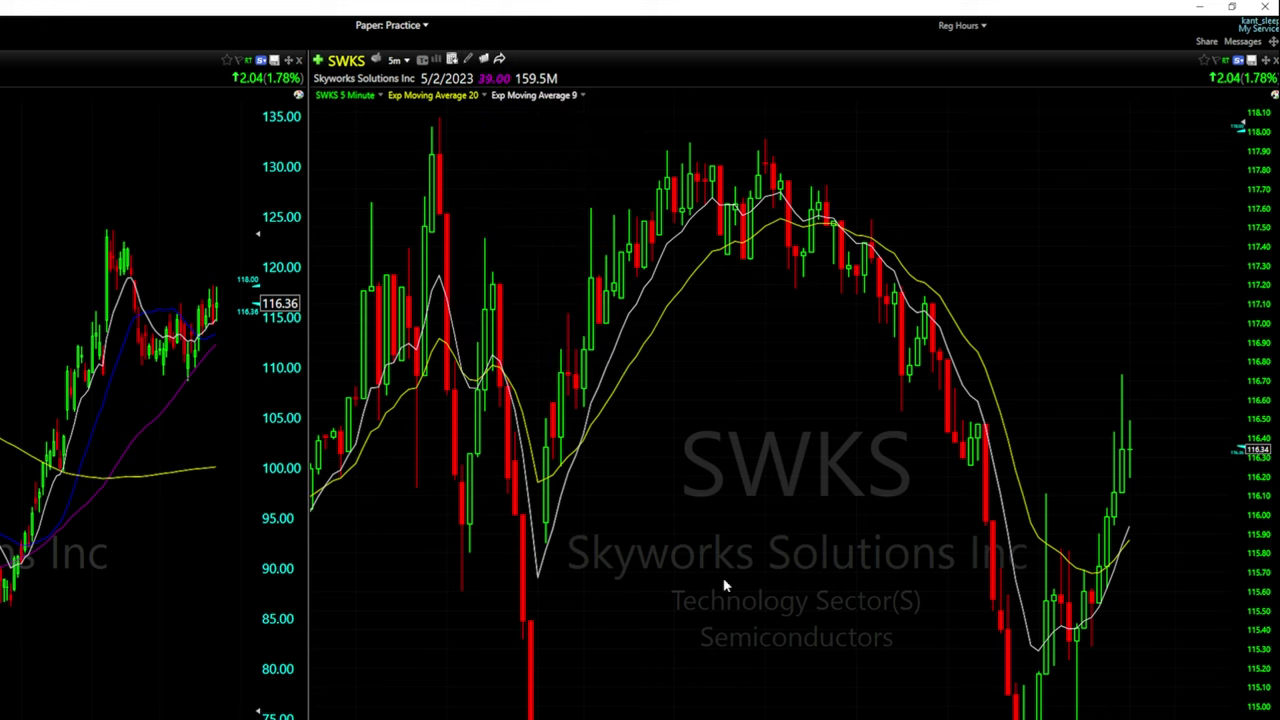
right_click(739, 404)
left_click(786, 415)
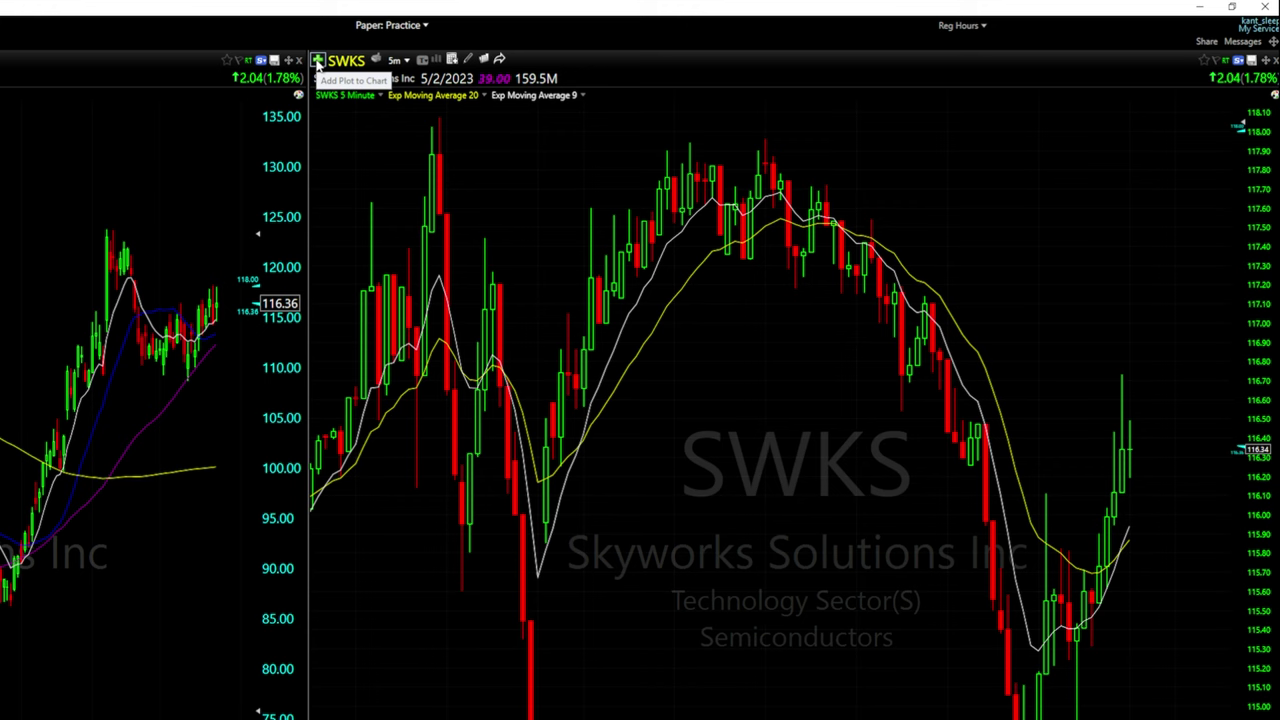
Add a Volume pane under the SWKS 5-minute chart and drag the divider down to enlarge prices
left_click(318, 62)
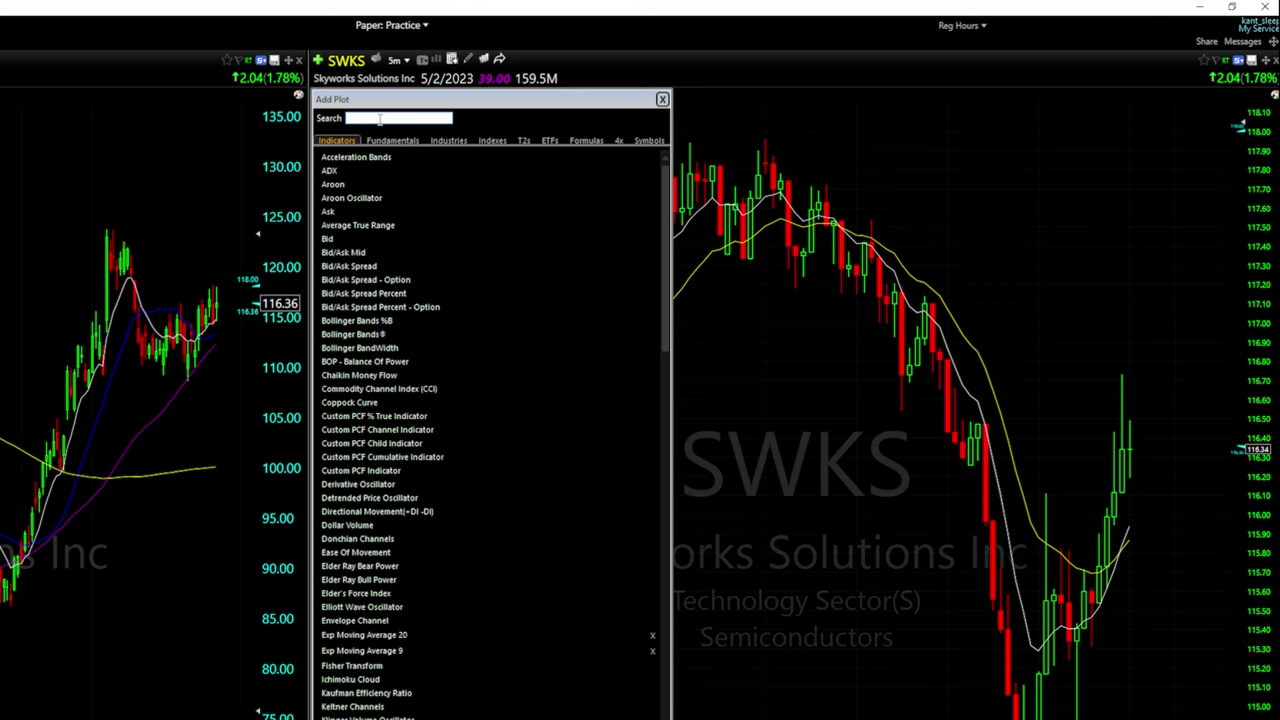
type("volume")
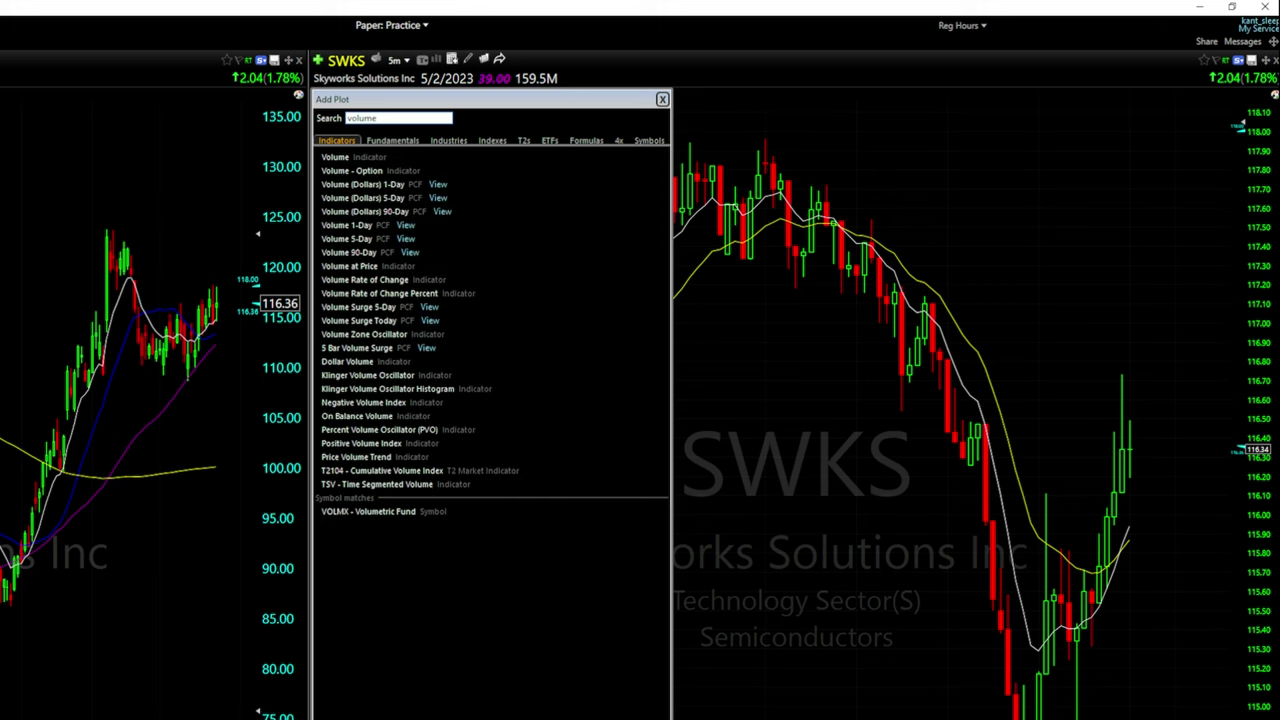
left_click(368, 158)
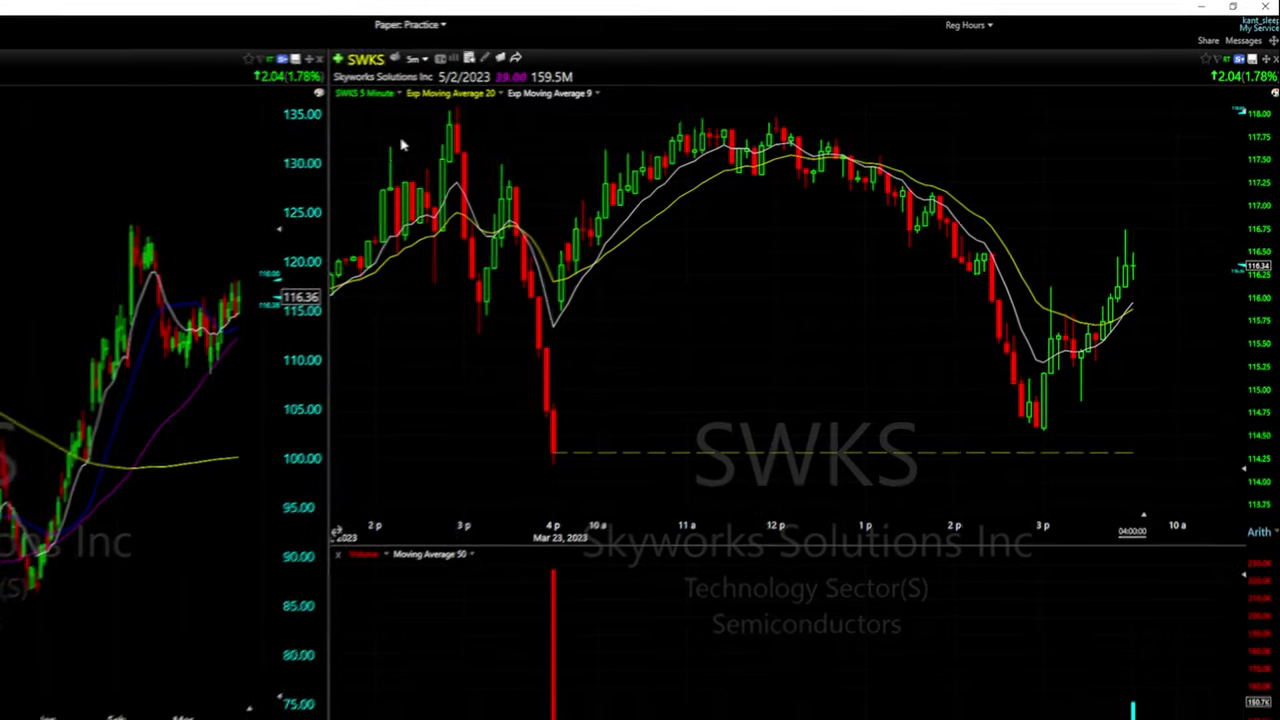
left_click_drag(909, 390, 912, 557)
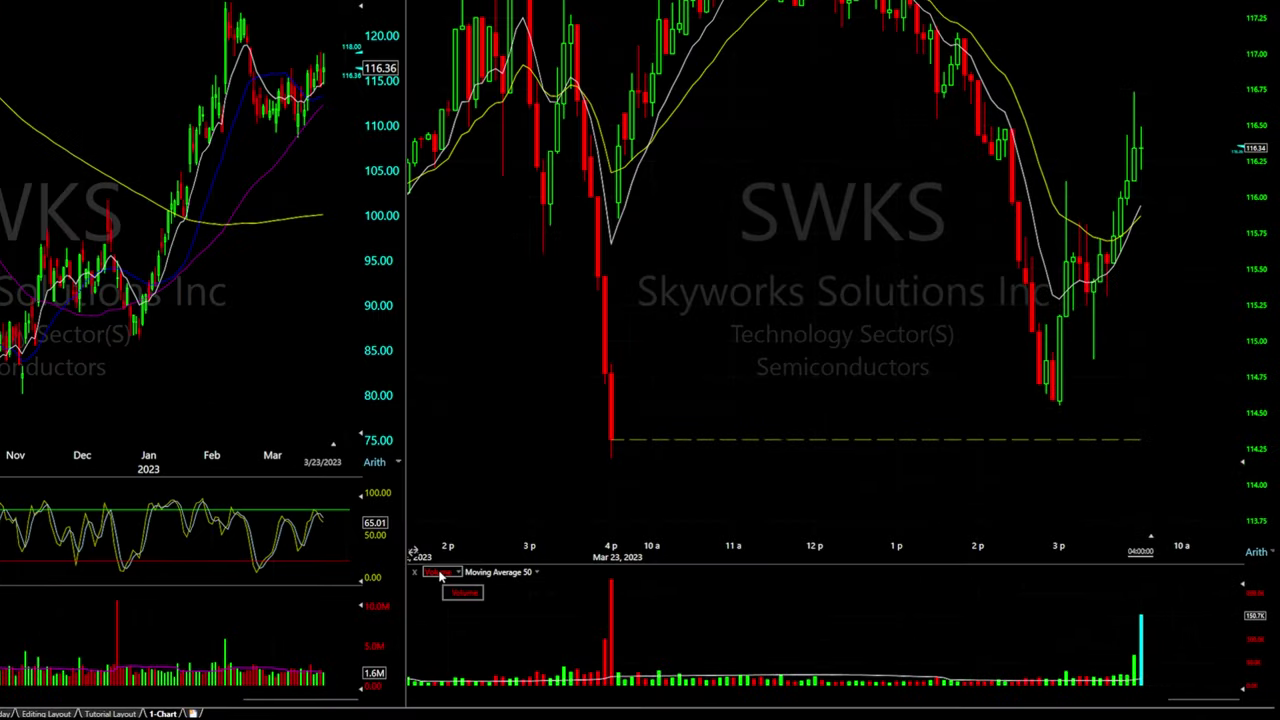
right_click(440, 576)
left_click(472, 525)
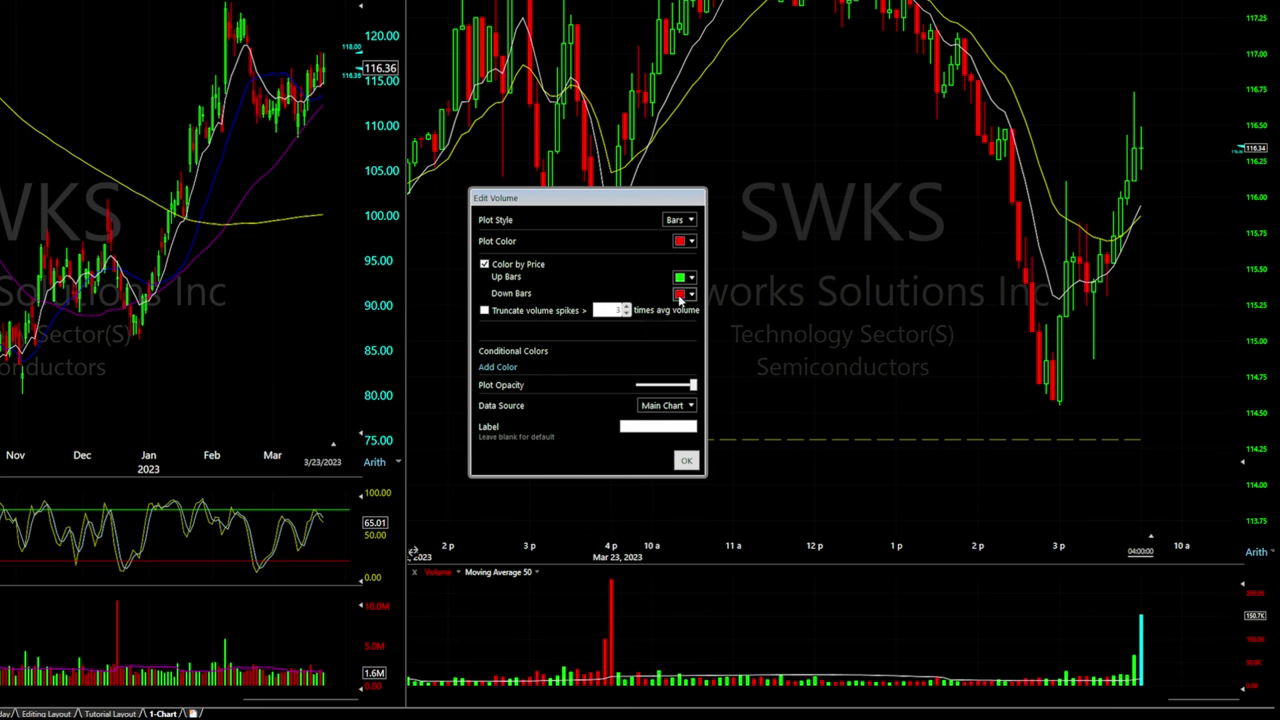
left_click(689, 221)
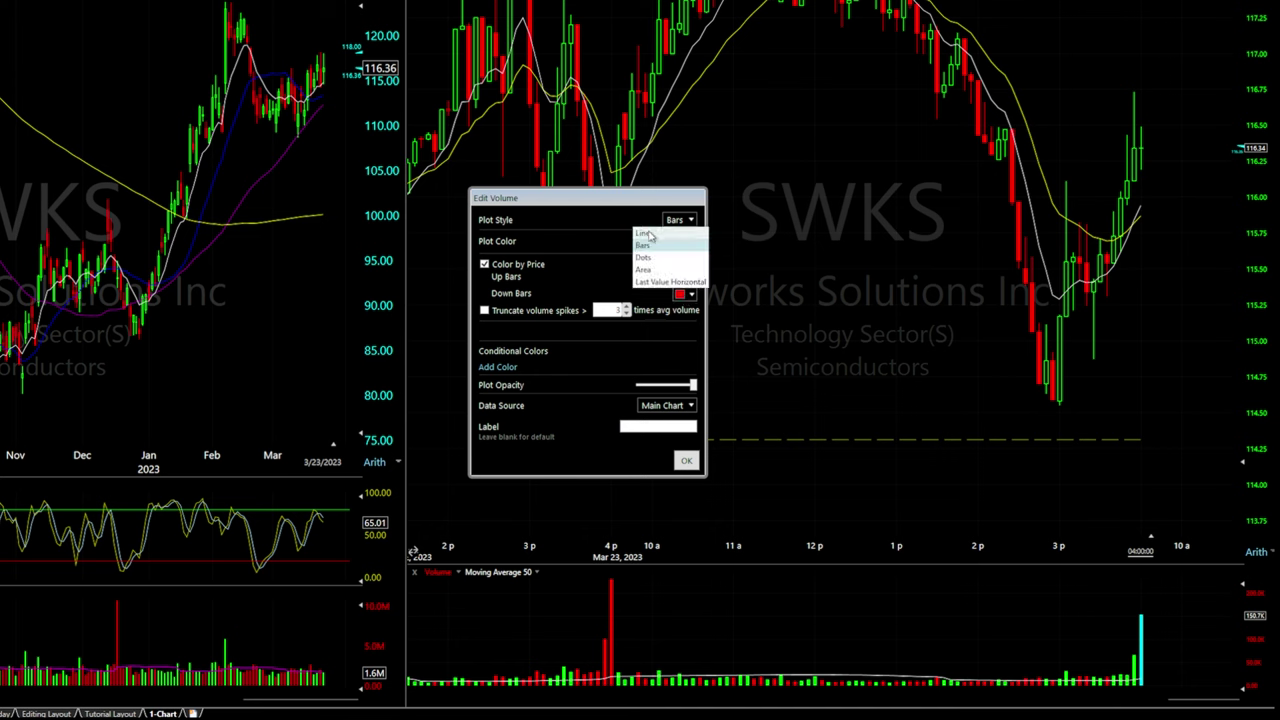
left_click(645, 233)
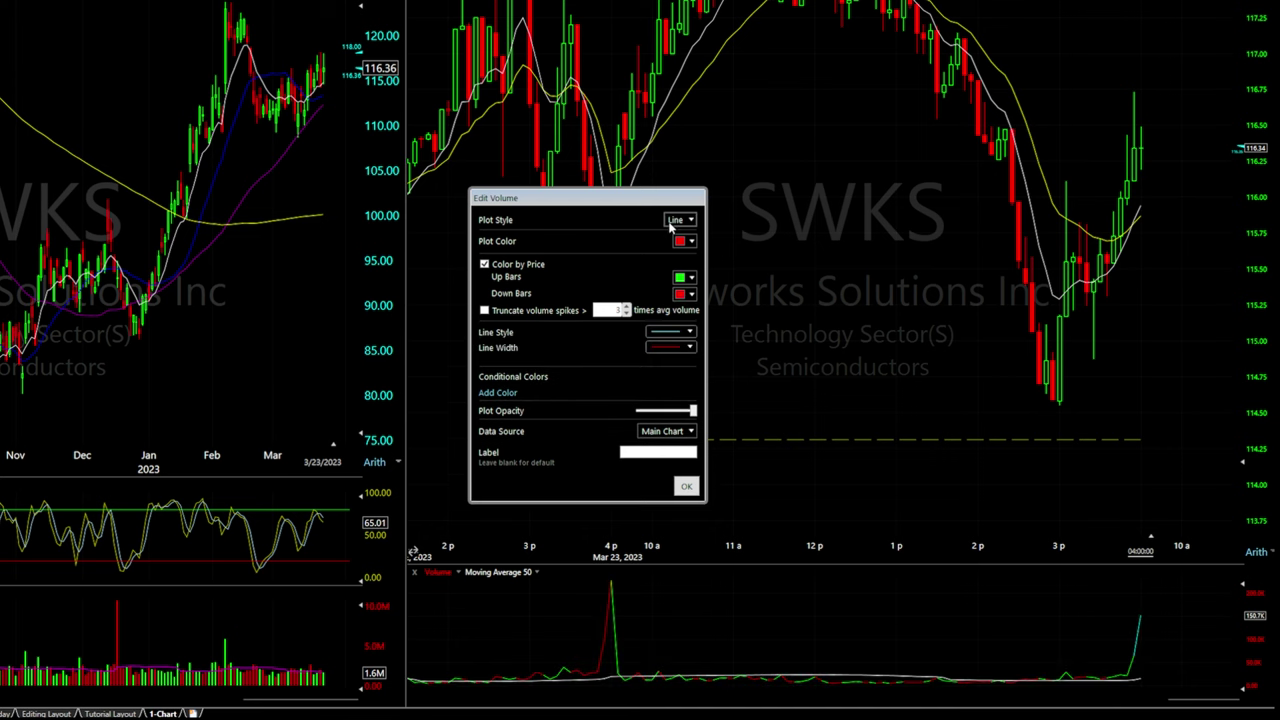
left_click(683, 220)
left_click(645, 257)
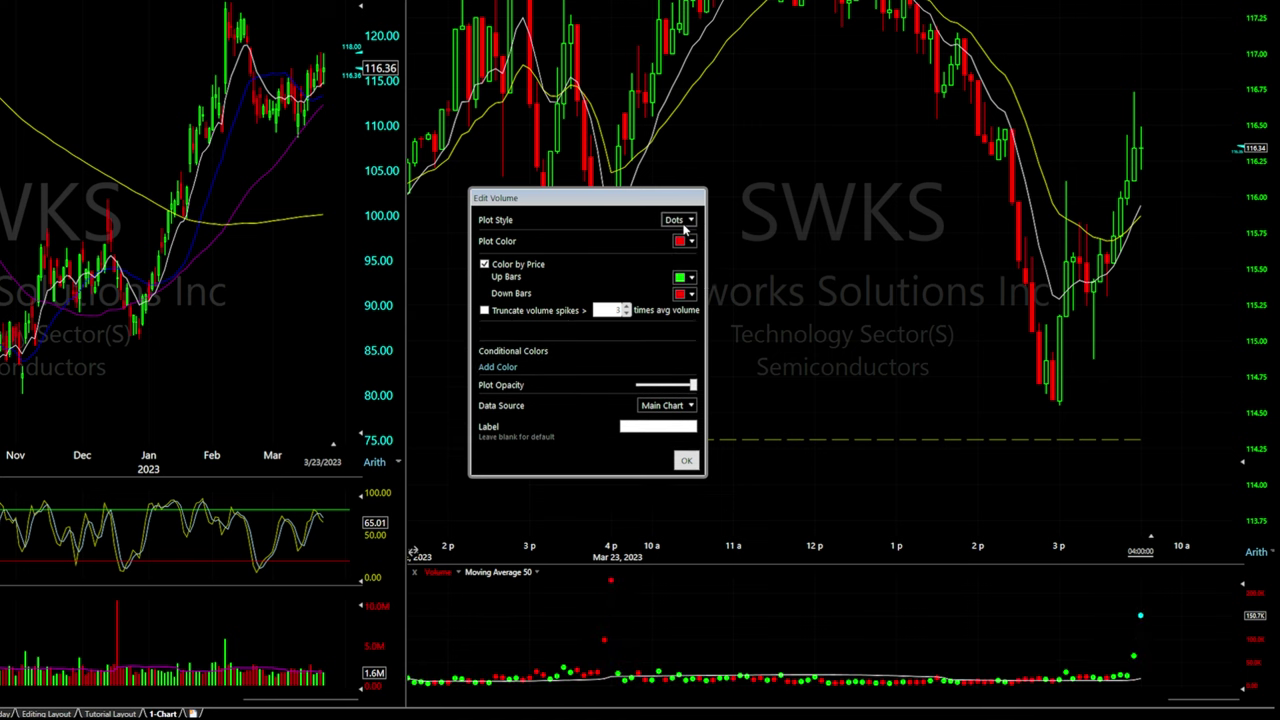
left_click(683, 220)
left_click(645, 270)
left_click(683, 220)
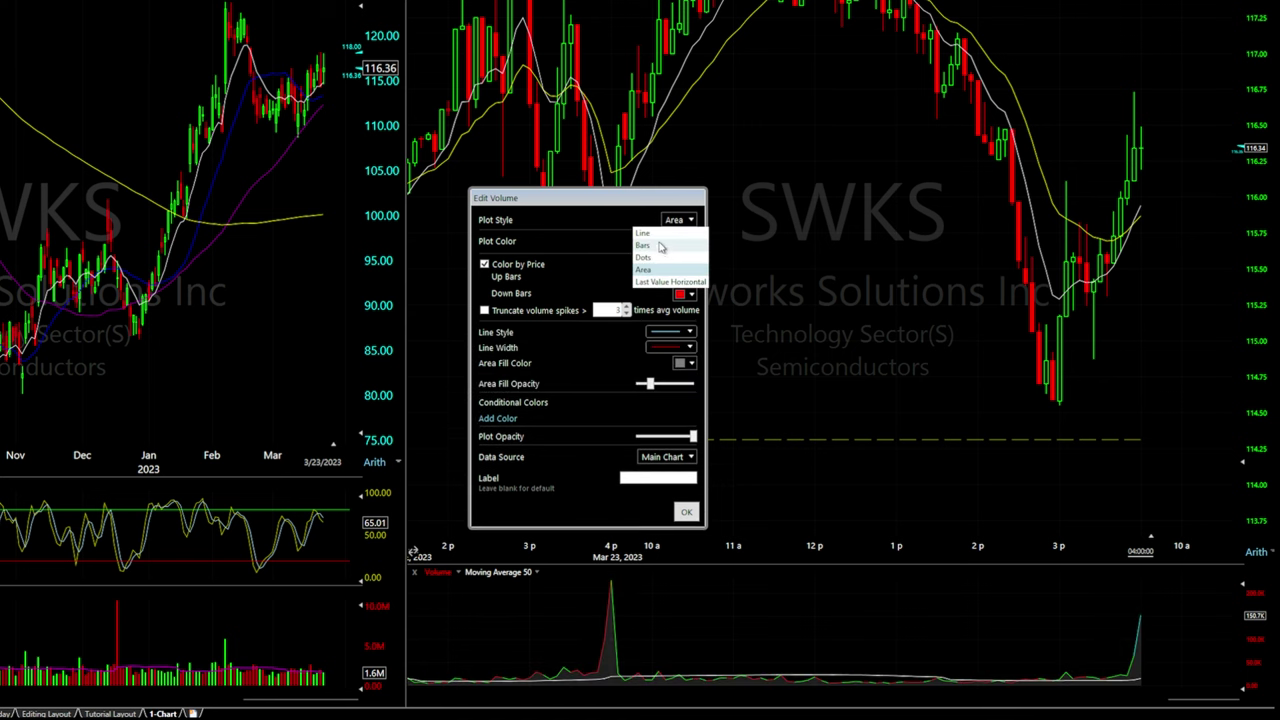
left_click(660, 249)
left_click(766, 330)
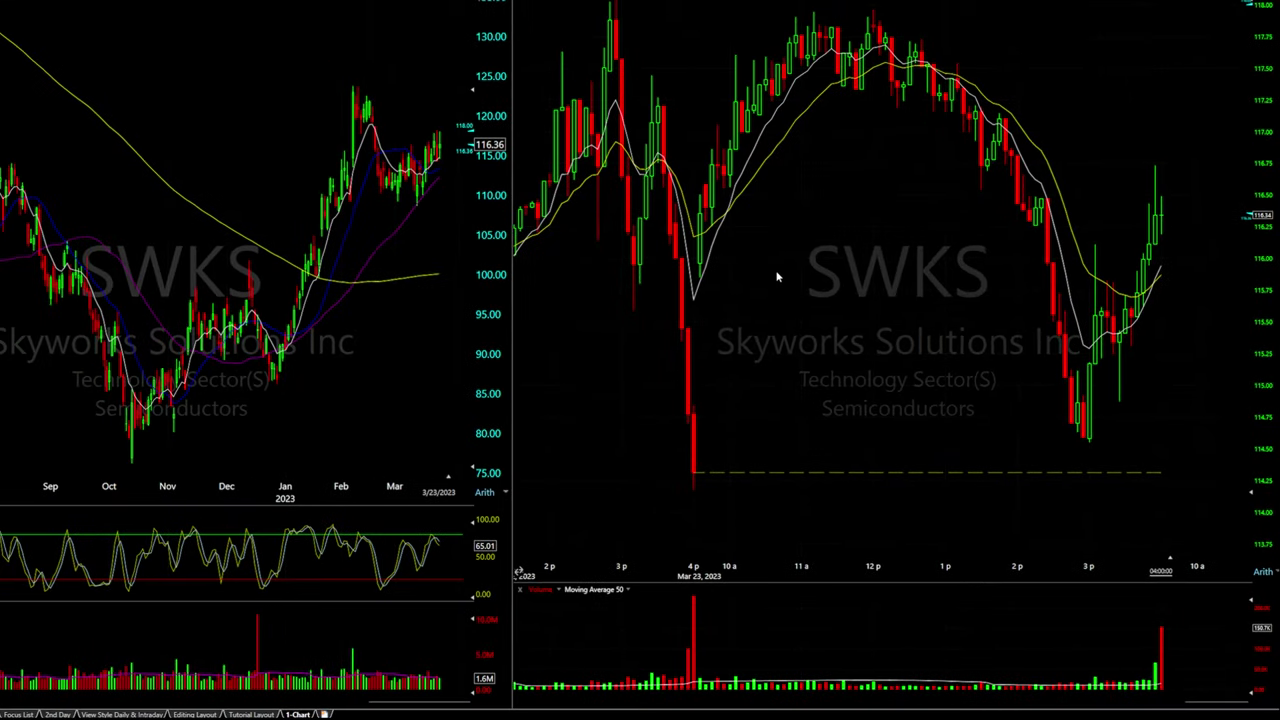
Add the VWAP indicator from a 'vwap' search and attach it to SWKS prices
right_click(806, 194)
left_click(836, 202)
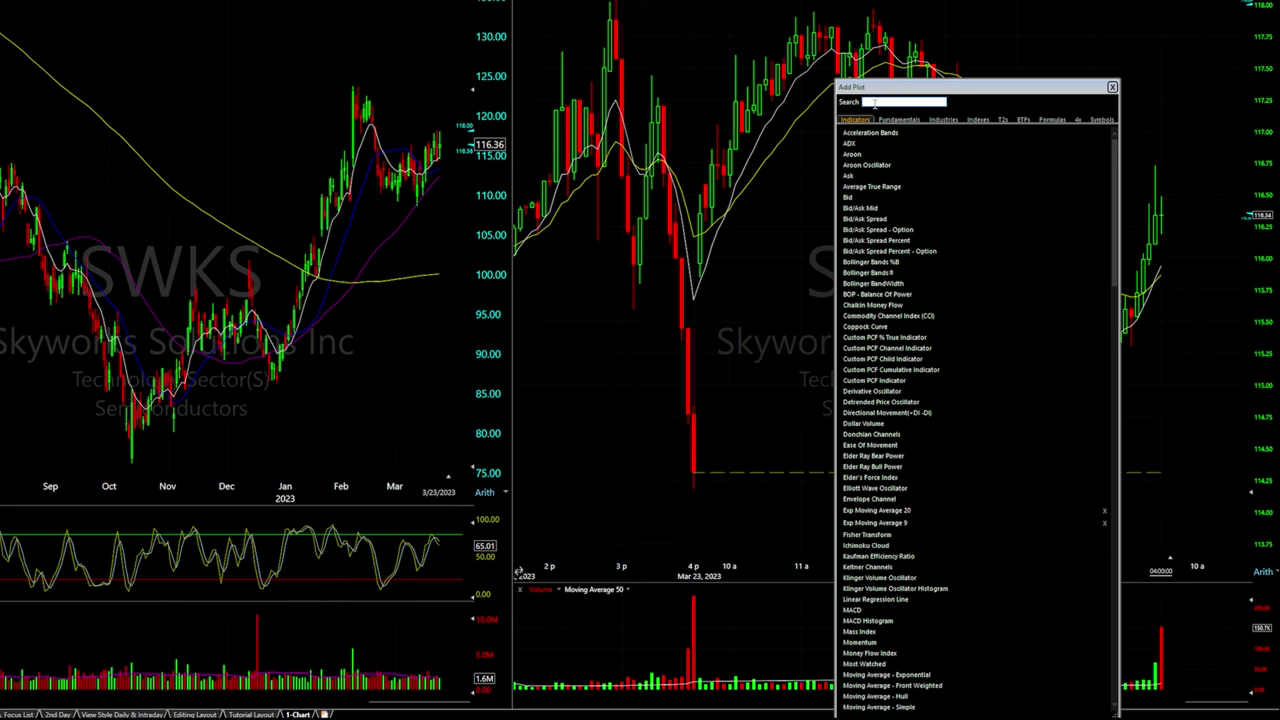
type("vwap")
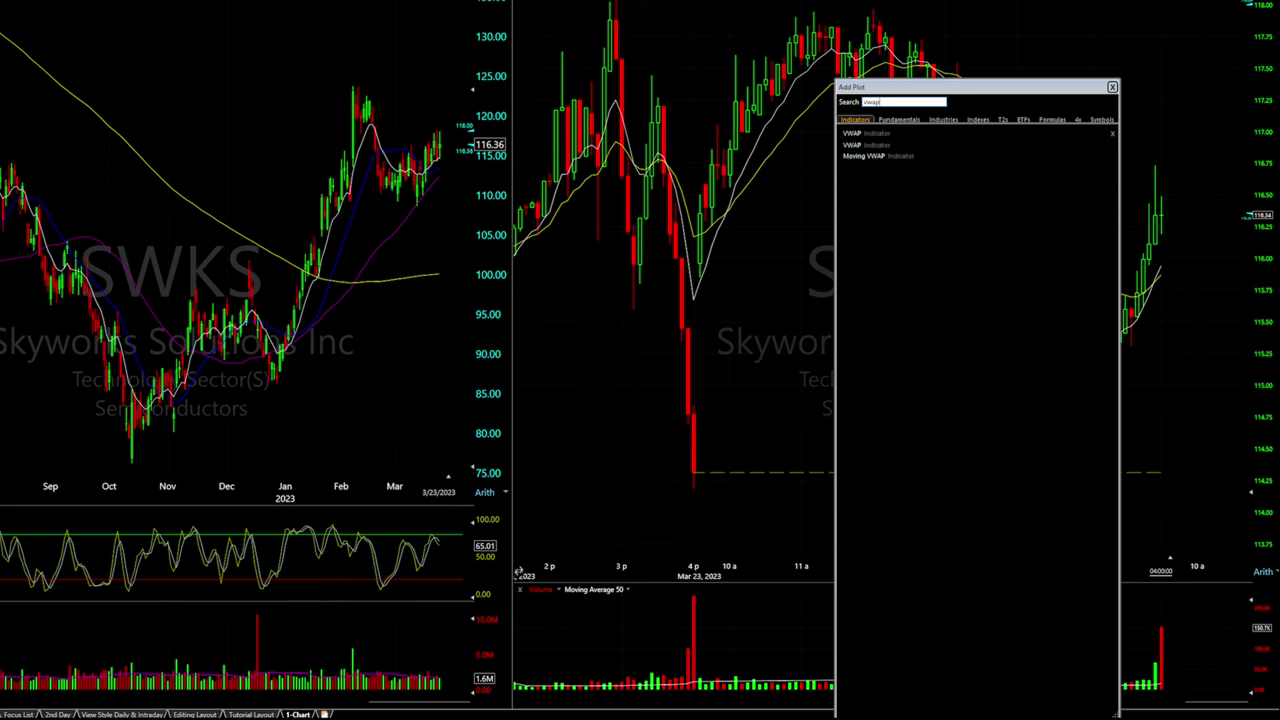
left_click(877, 135)
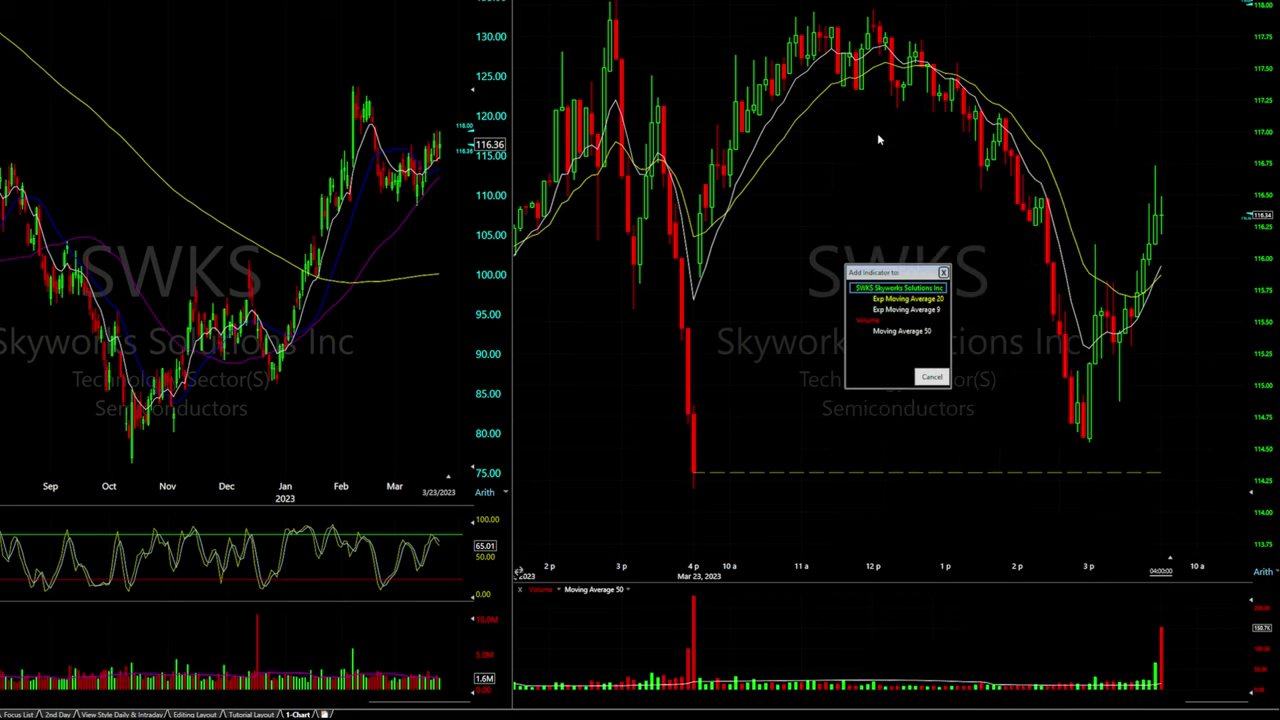
left_click(870, 290)
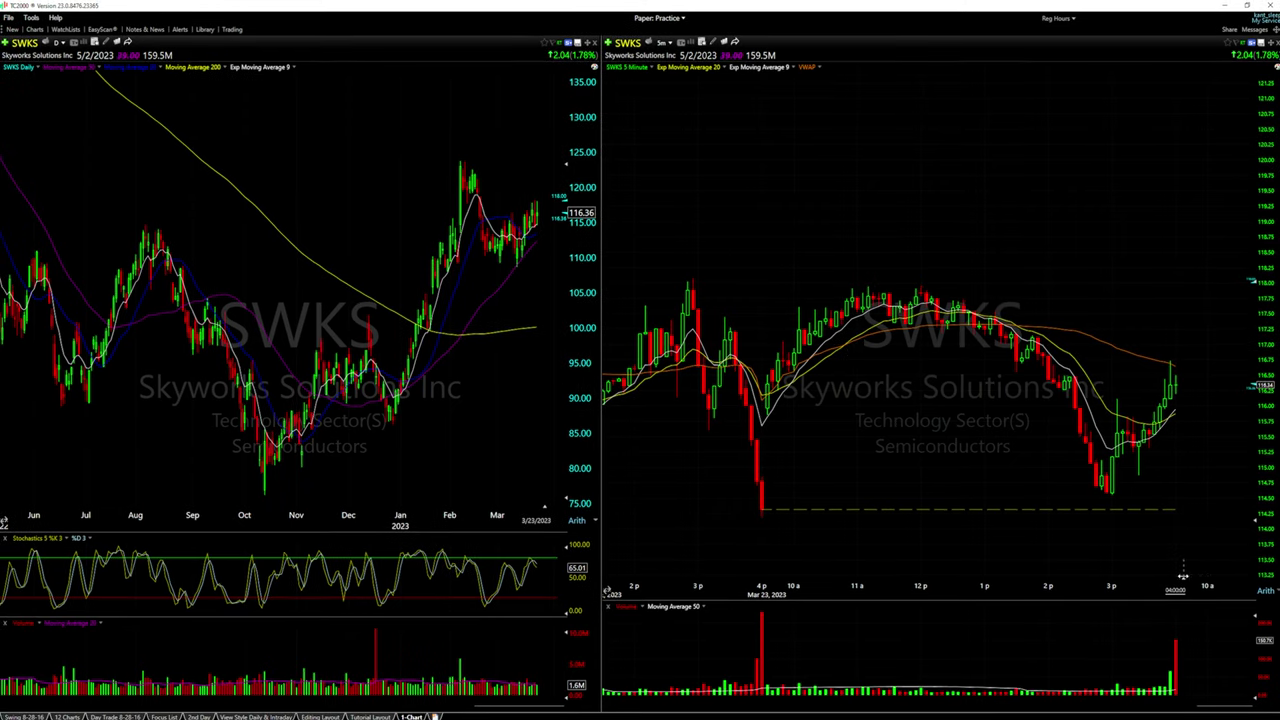
Widen the right margin, save the chart over Tutorial Intraday, then apply the Tutorial Intraday template
left_click_drag(1182, 577, 1235, 578)
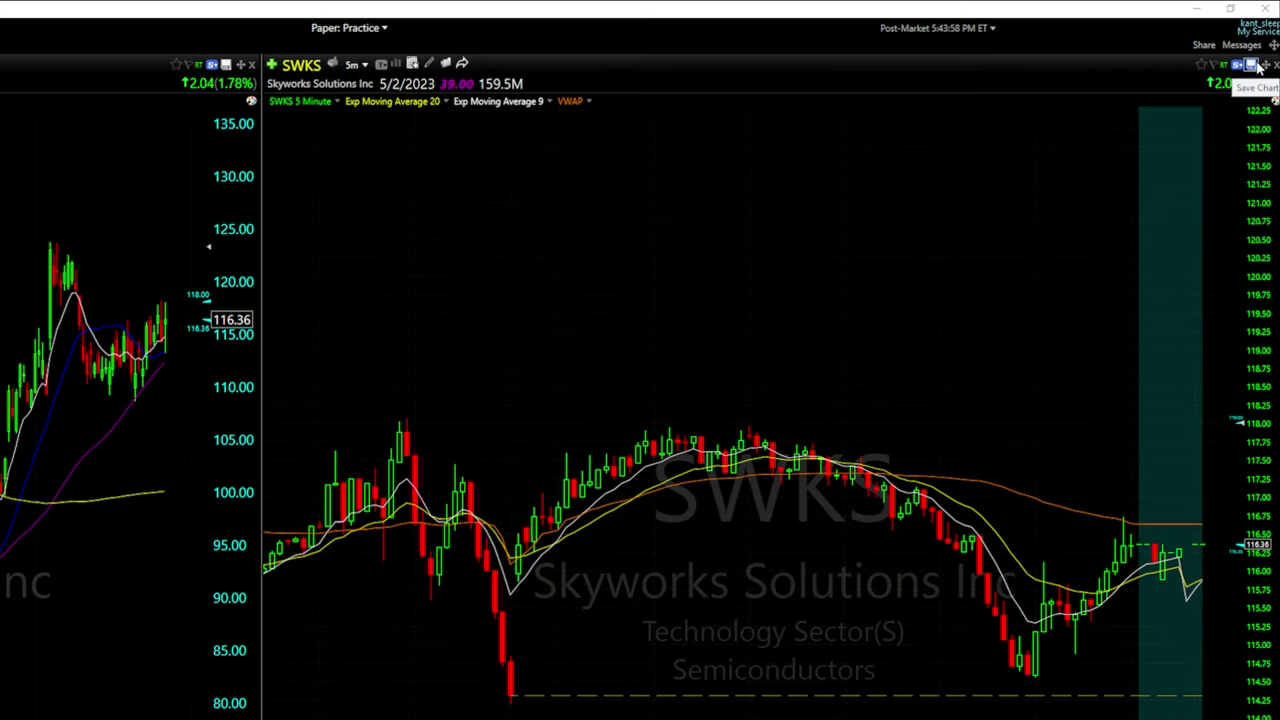
left_click(1257, 66)
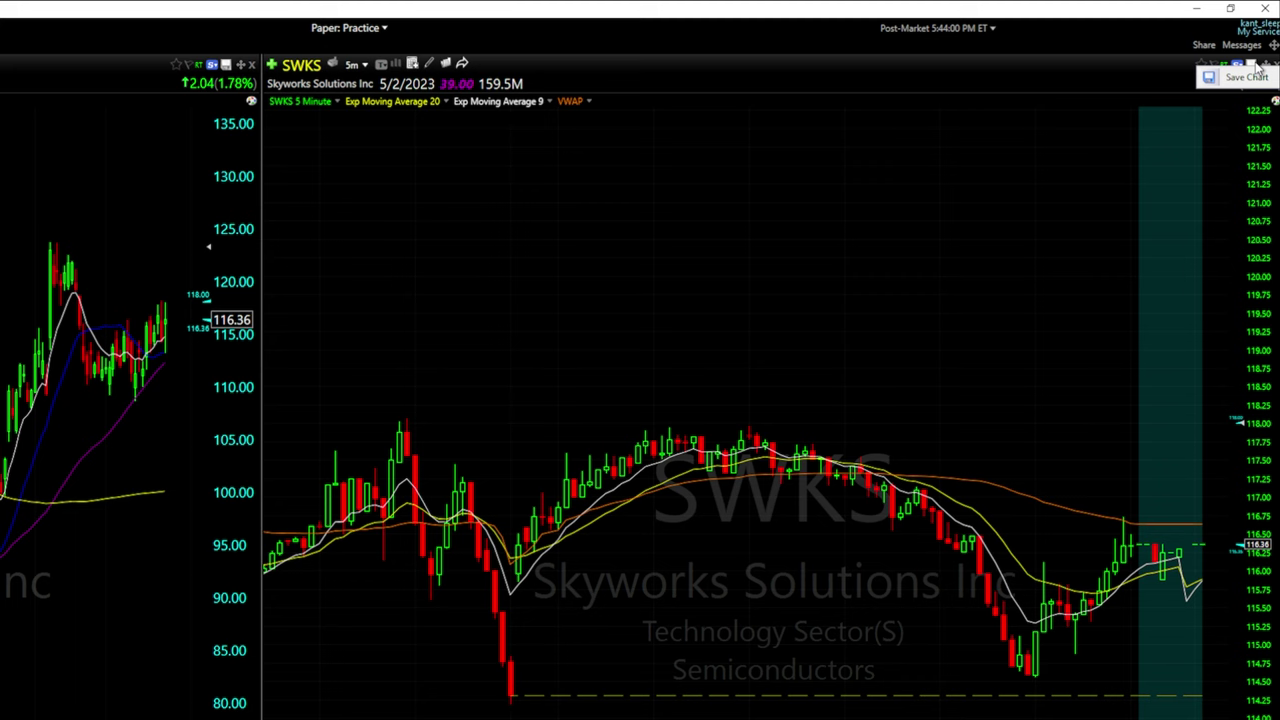
left_click(1240, 77)
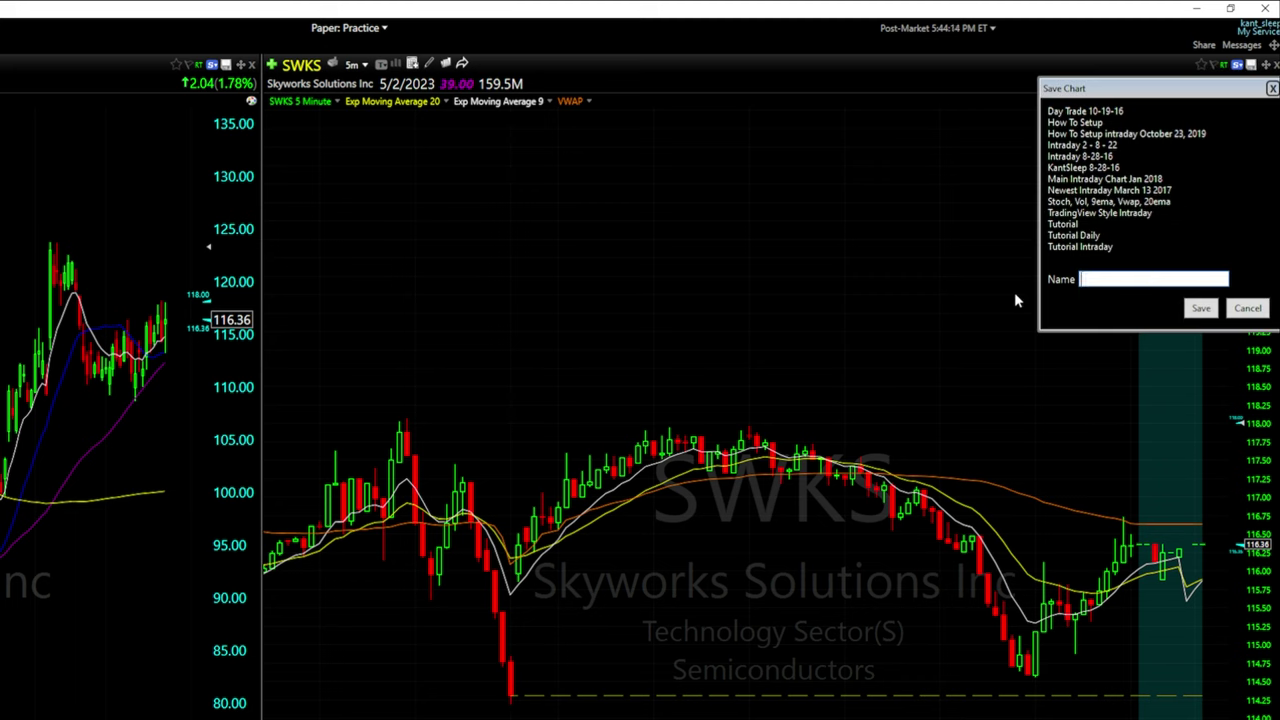
double_click(1101, 248)
left_click(1133, 225)
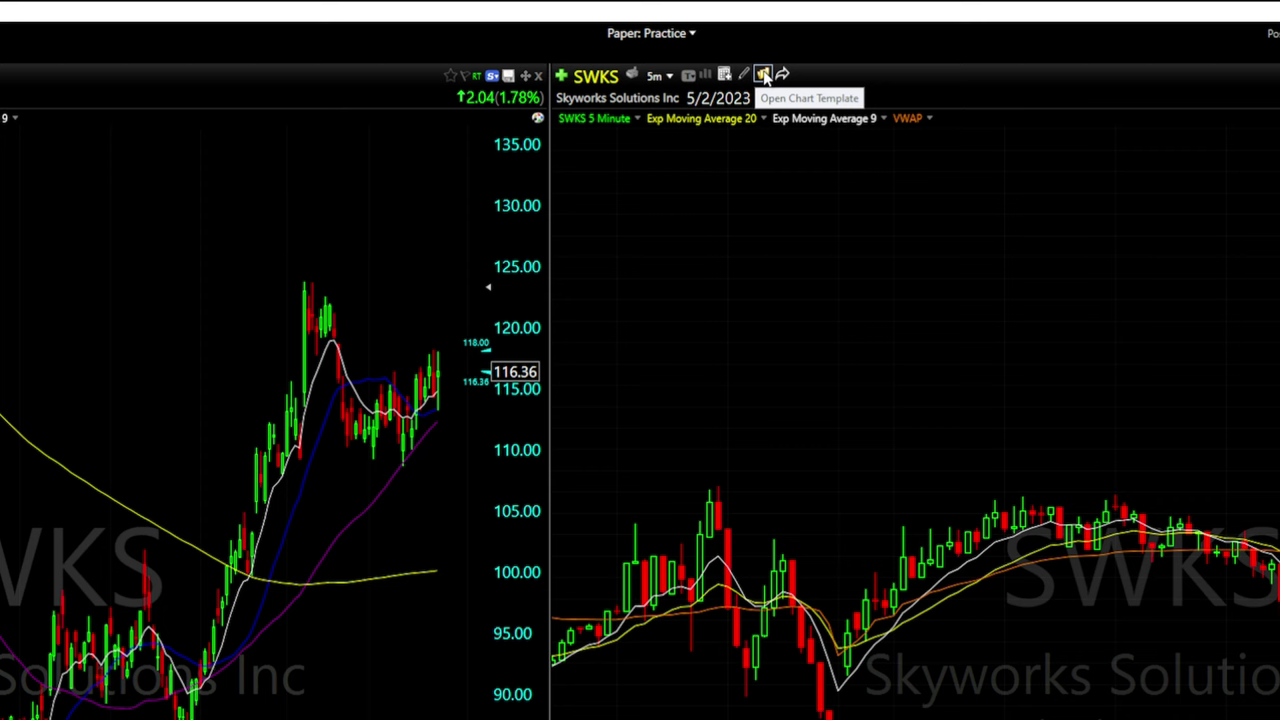
left_click(763, 76)
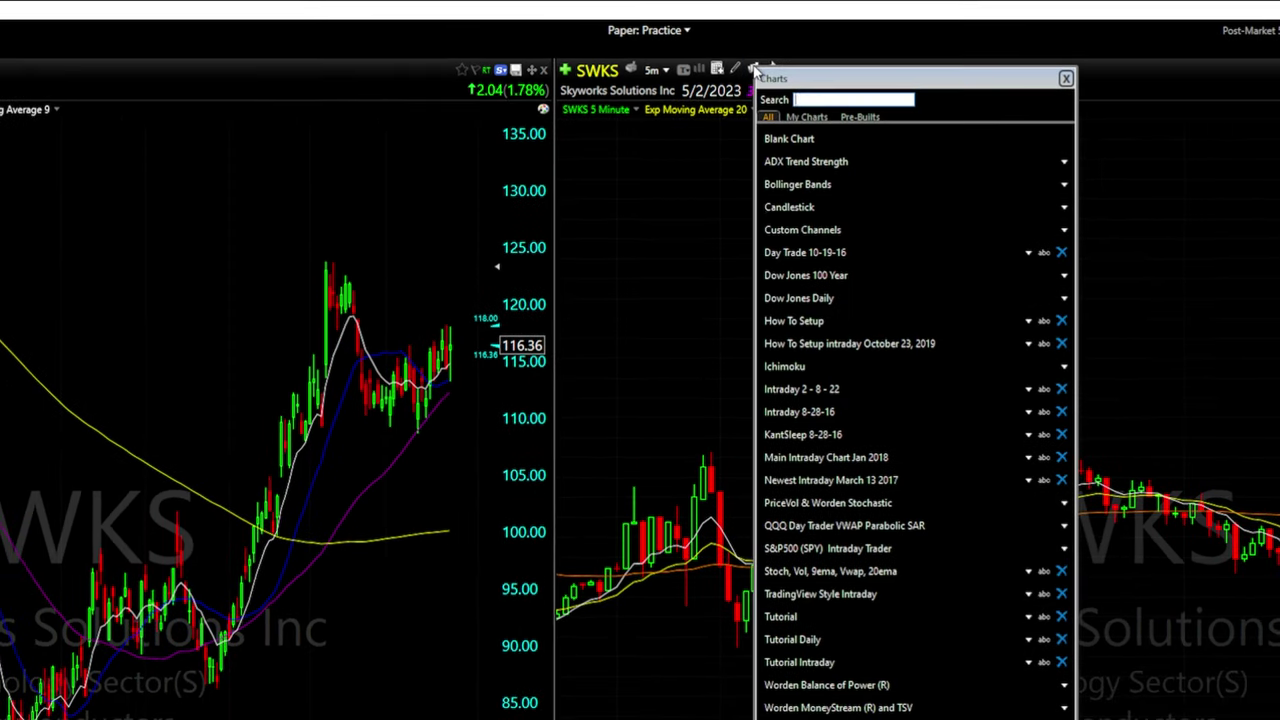
left_click(823, 662)
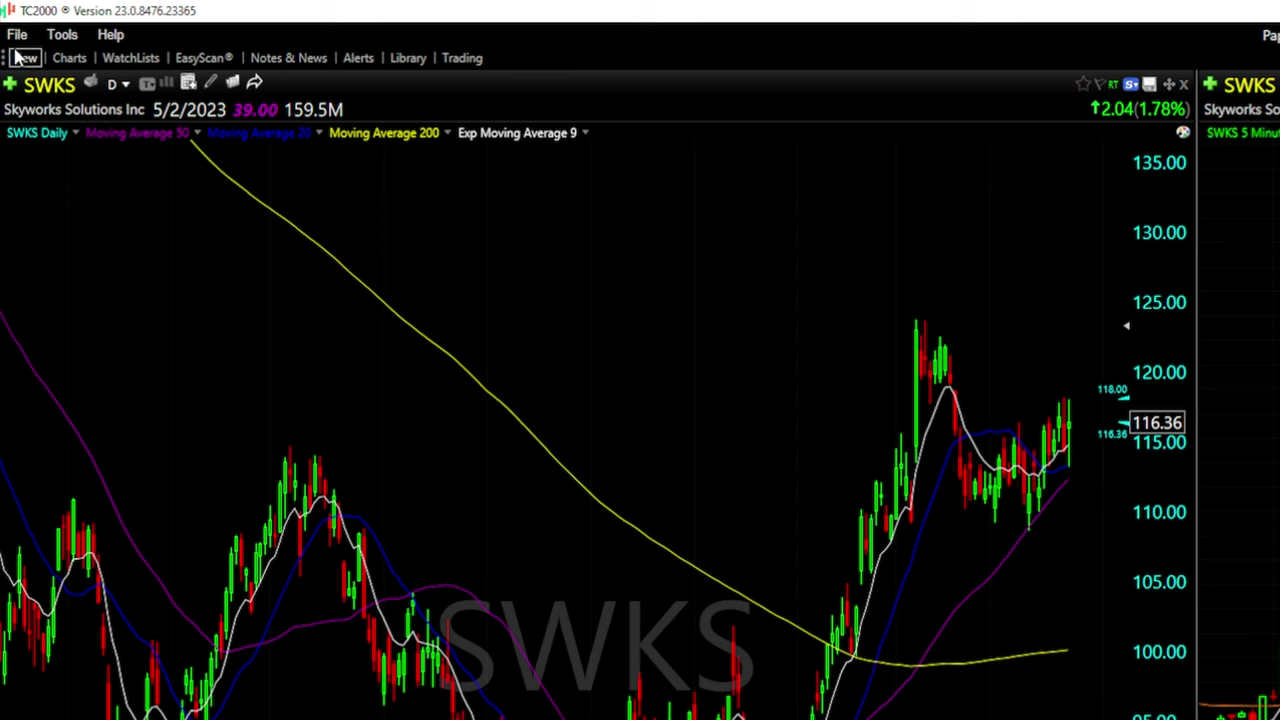
Create a Personal WatchList named 'tutorial Watch List' with a green $ image
left_click(23, 58)
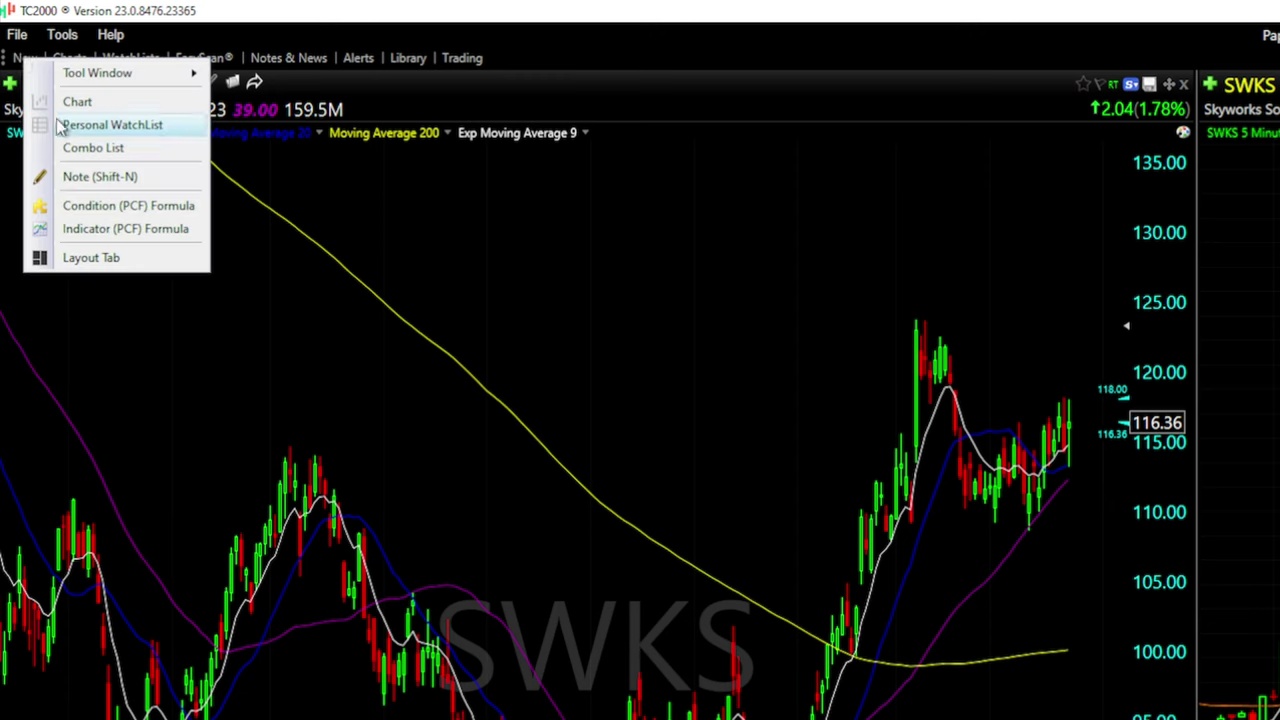
left_click(135, 125)
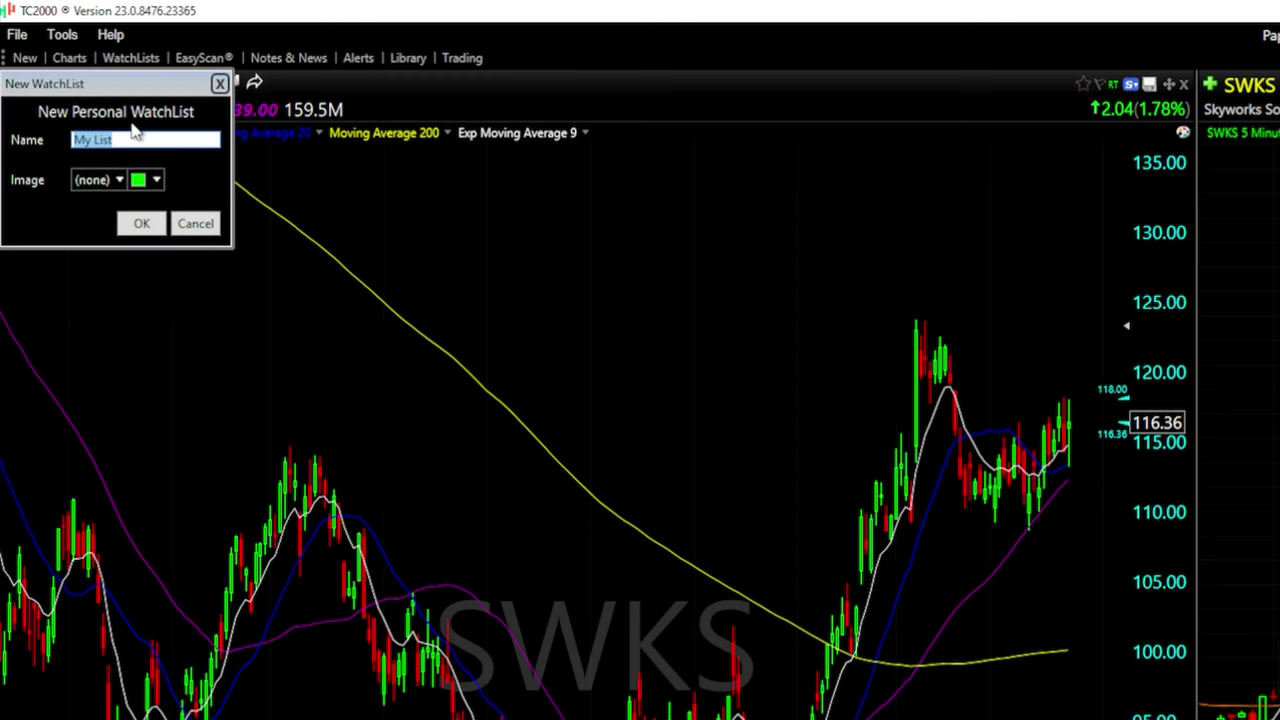
left_click_drag(163, 92, 338, 175)
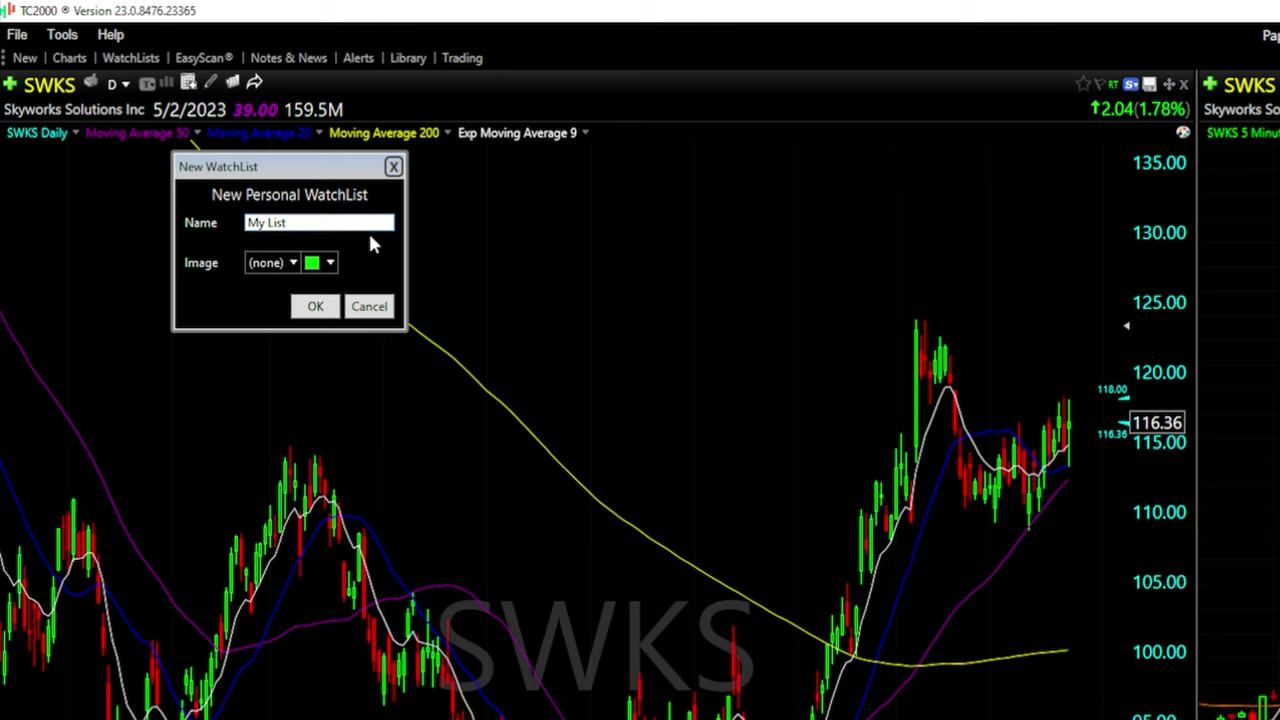
left_click(292, 263)
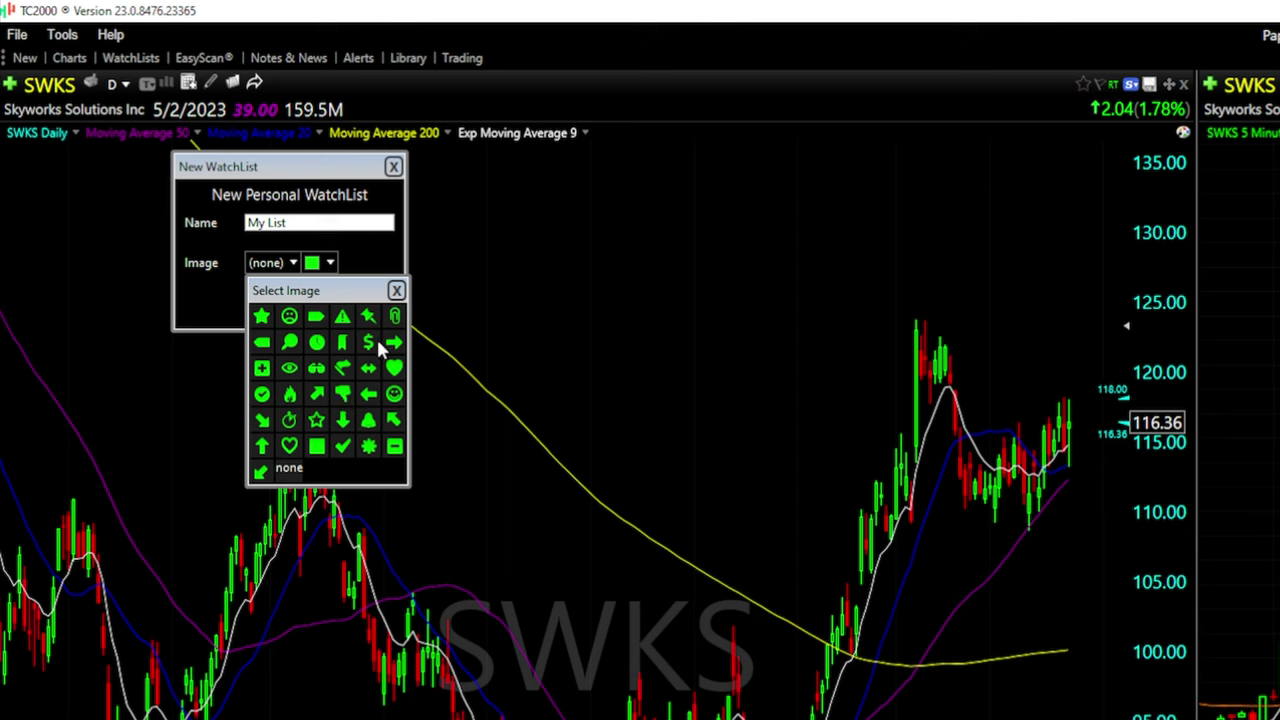
left_click(369, 342)
left_click(311, 263)
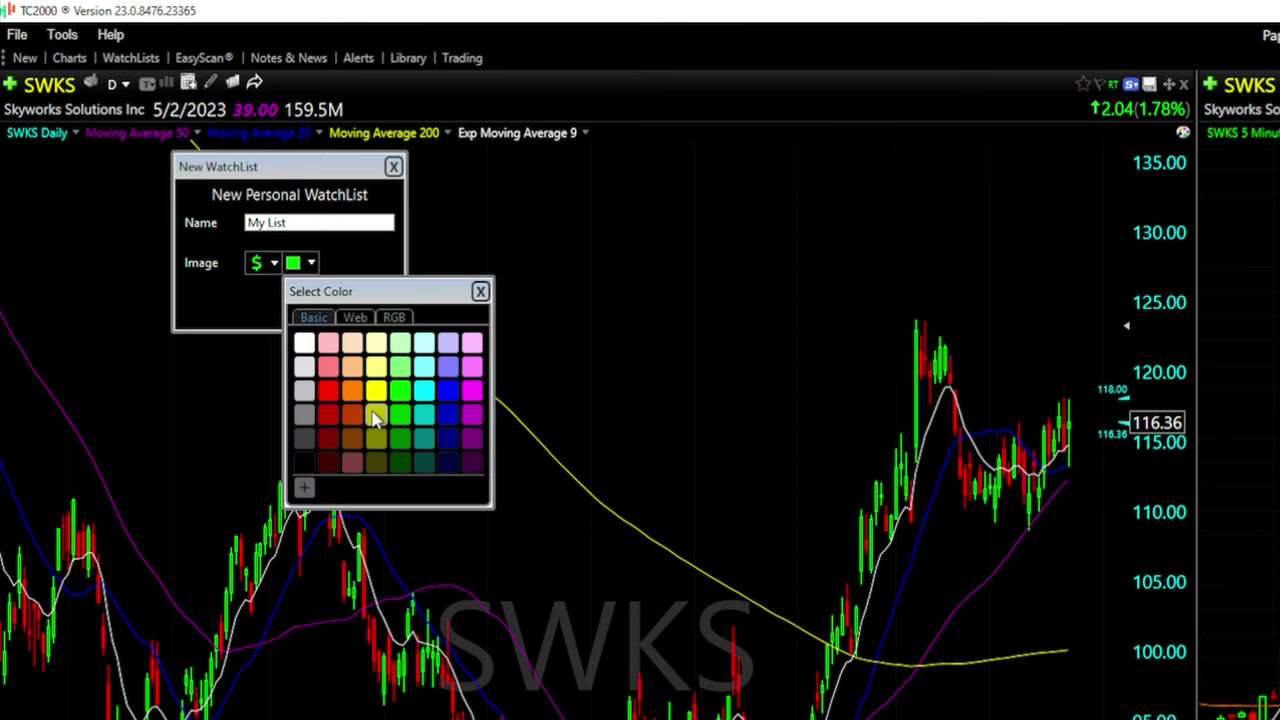
left_click(362, 276)
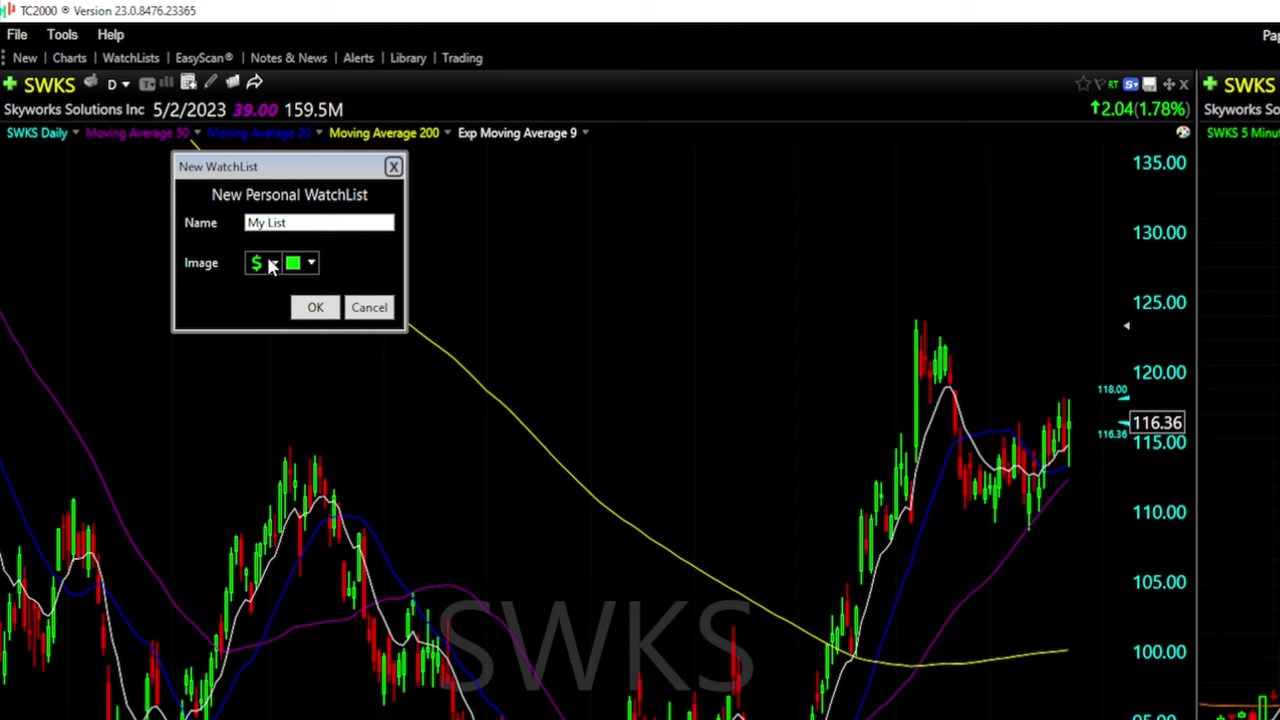
left_click_drag(337, 222, 218, 232)
key("BackSpace")
type("tutorial Watch List")
left_click(314, 308)
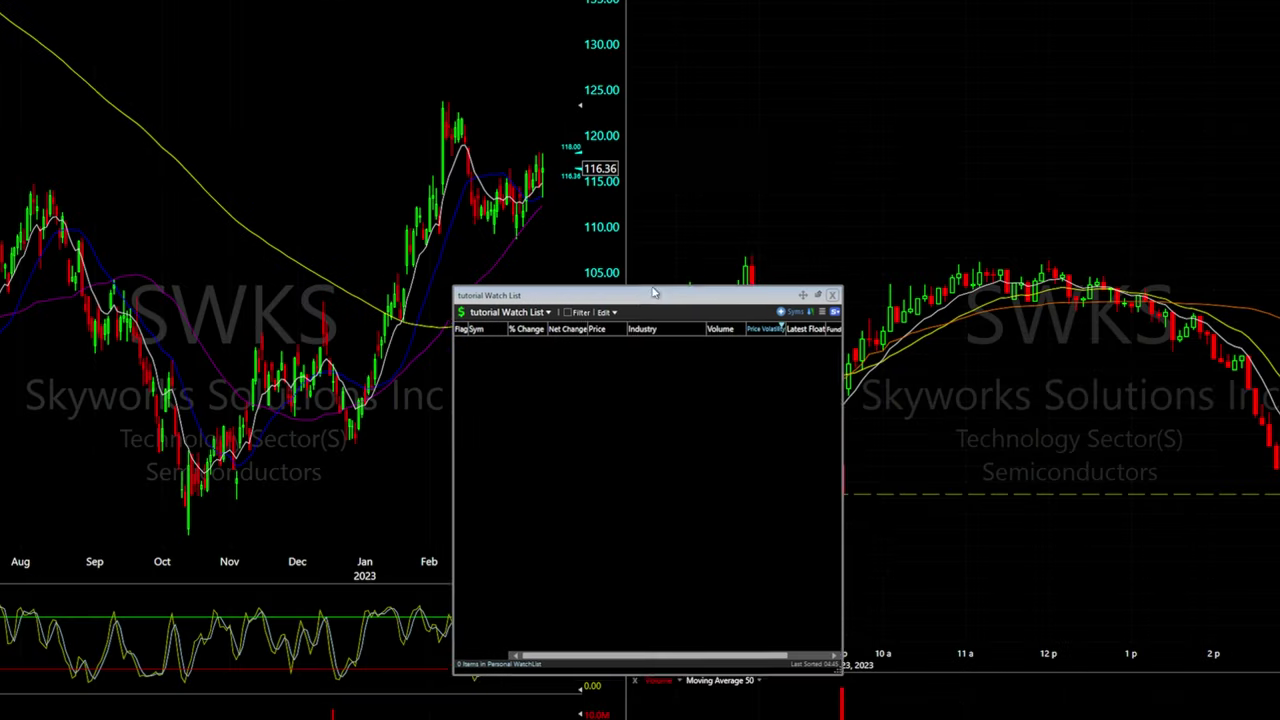
left_click_drag(653, 292, 716, 124)
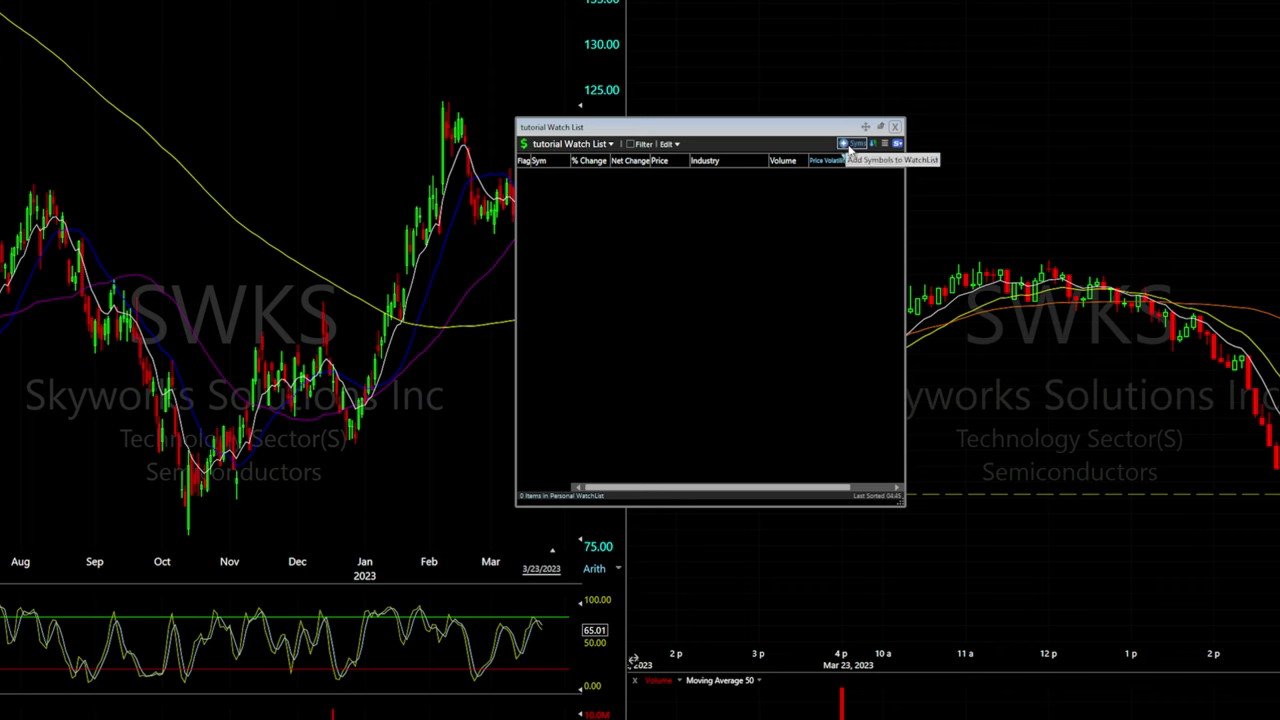
Enter Roku in the + Syms Symbol box to add ROKU, then close the box
left_click(851, 145)
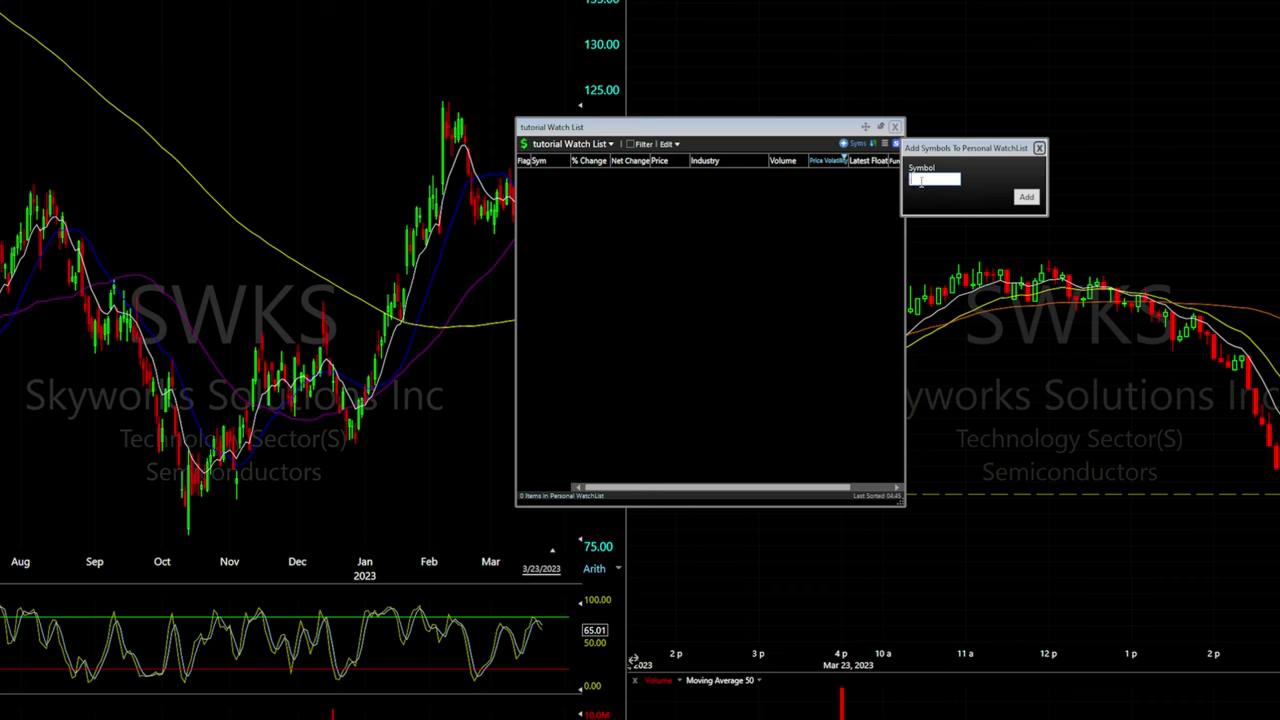
type("Roku")
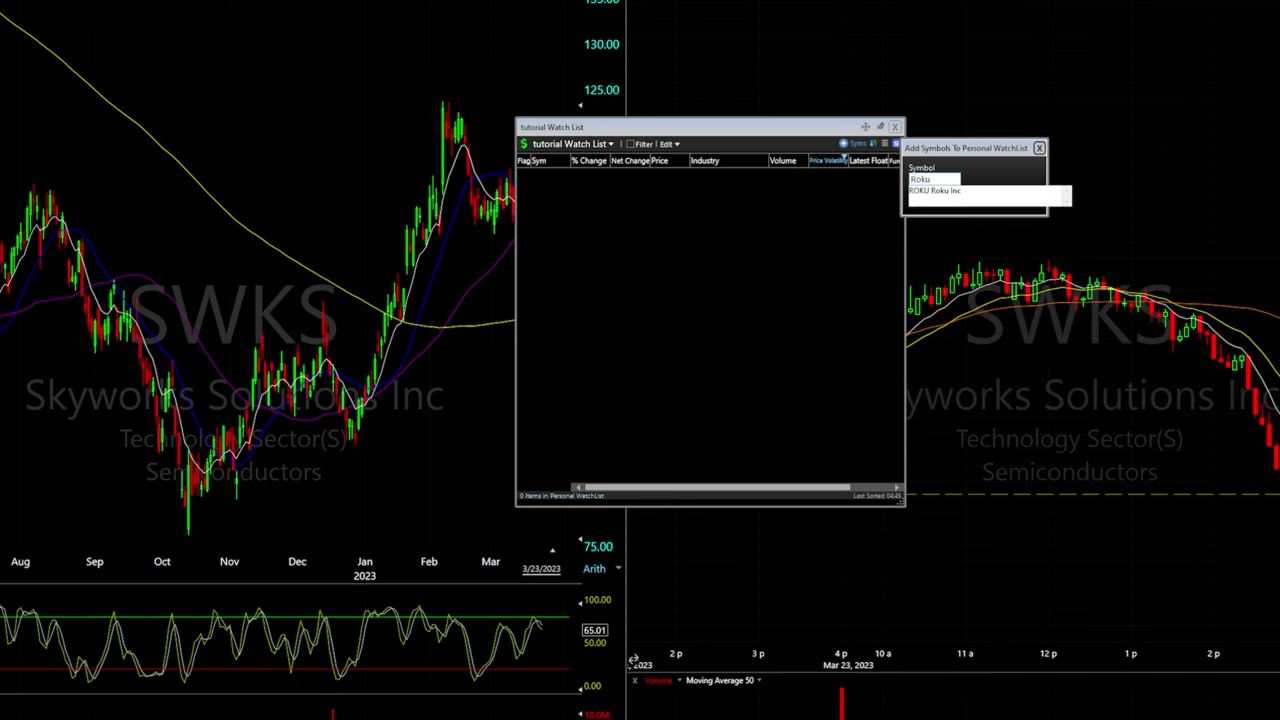
key("Return")
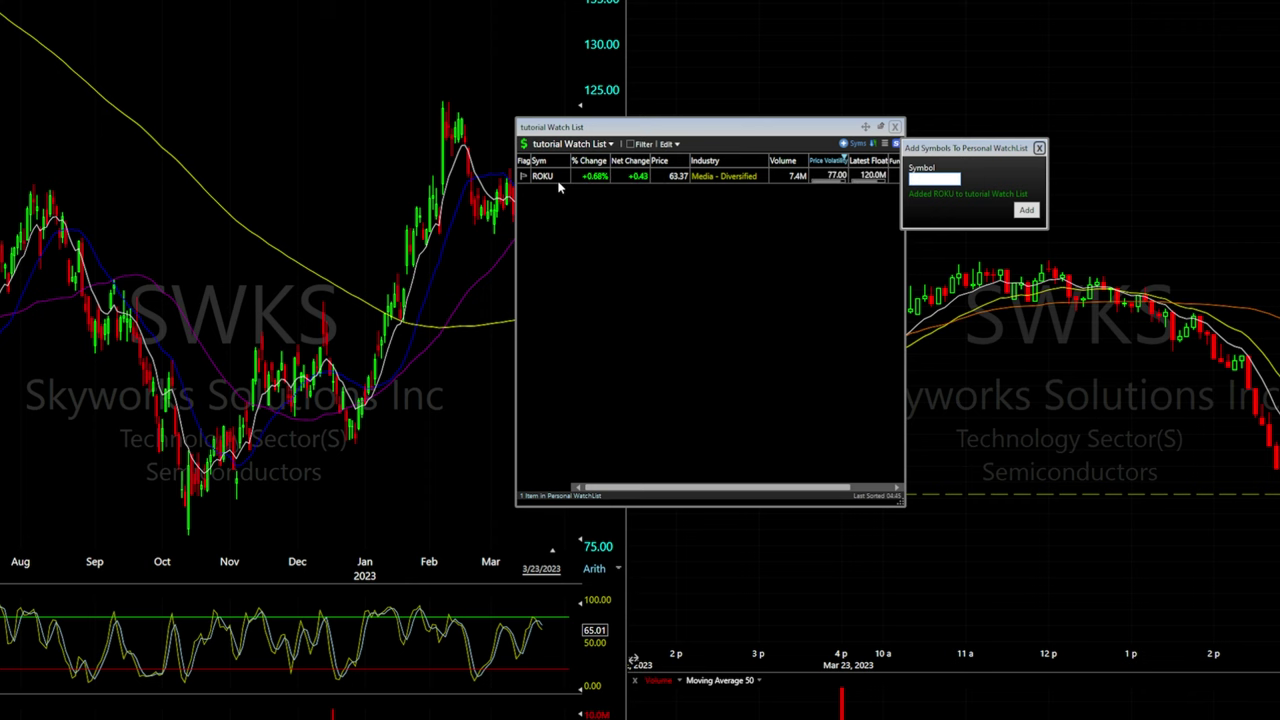
key("Escape")
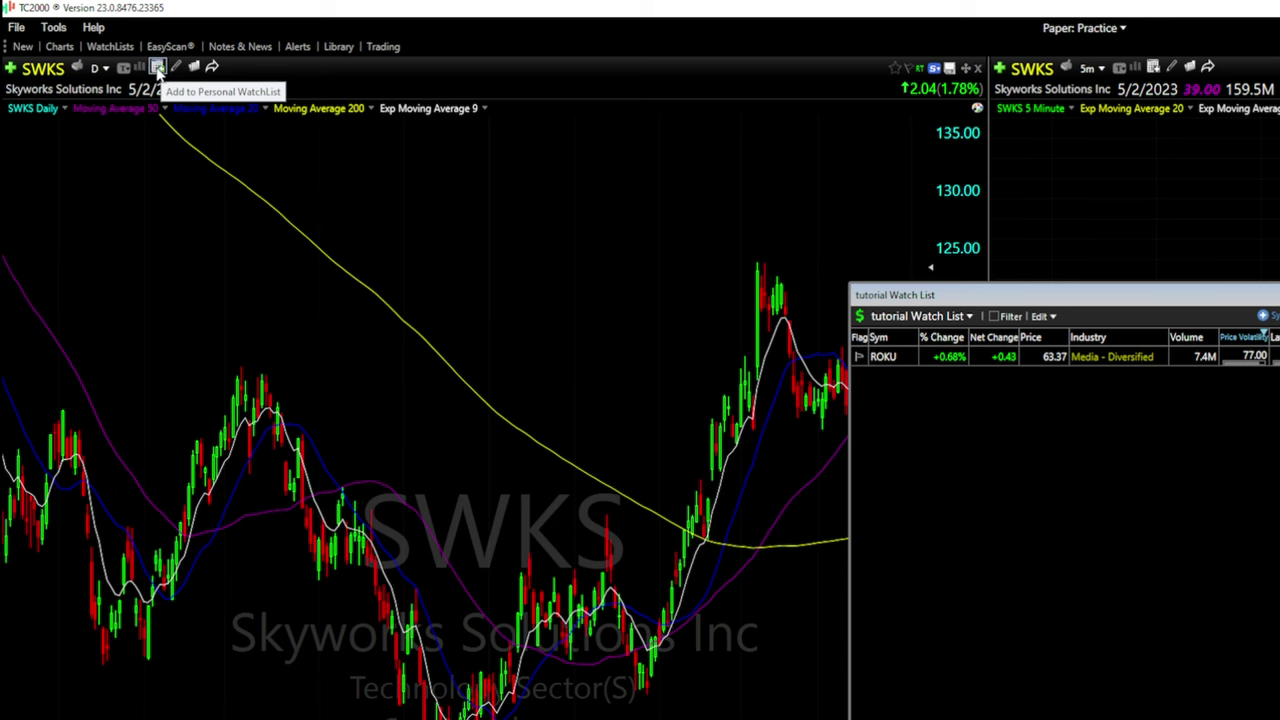
Add SWKS to tutorial Watch List via Add to Personal WatchList, then remove it again
left_click(157, 68)
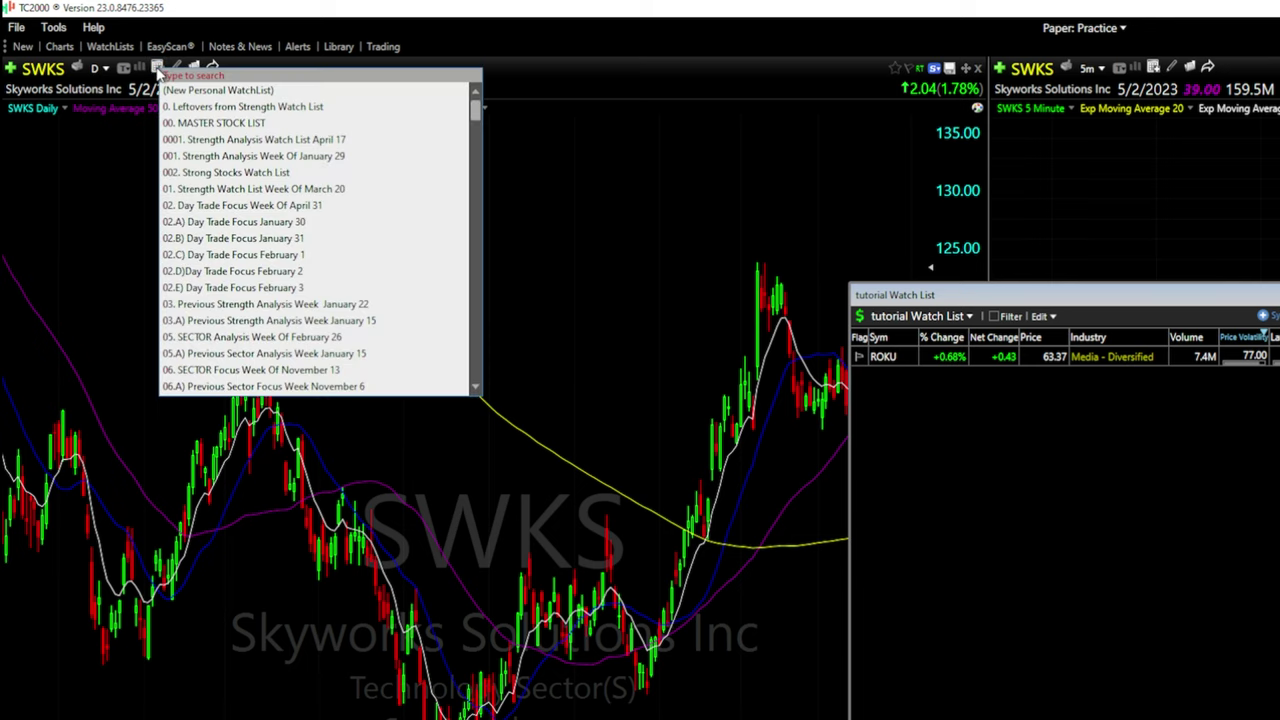
scroll(250, 150, "down", 15)
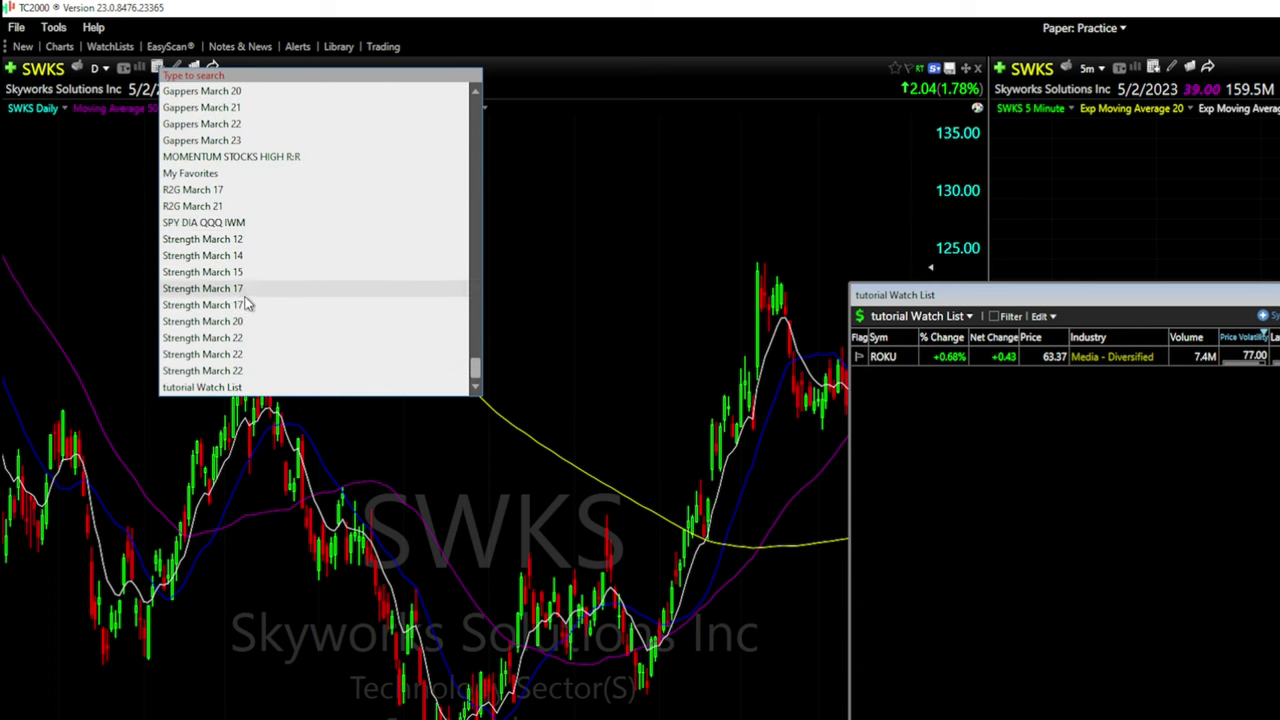
scroll(243, 337, "up", 15)
scroll(243, 337, "down", 15)
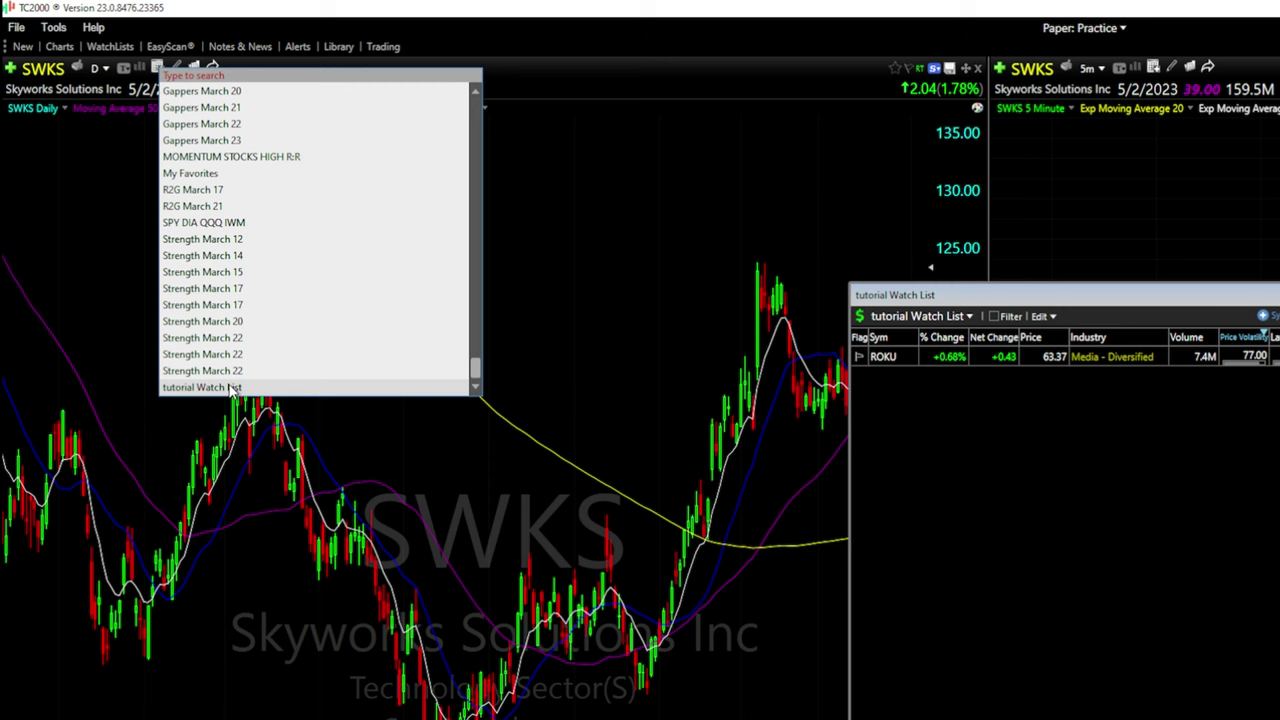
left_click(205, 387)
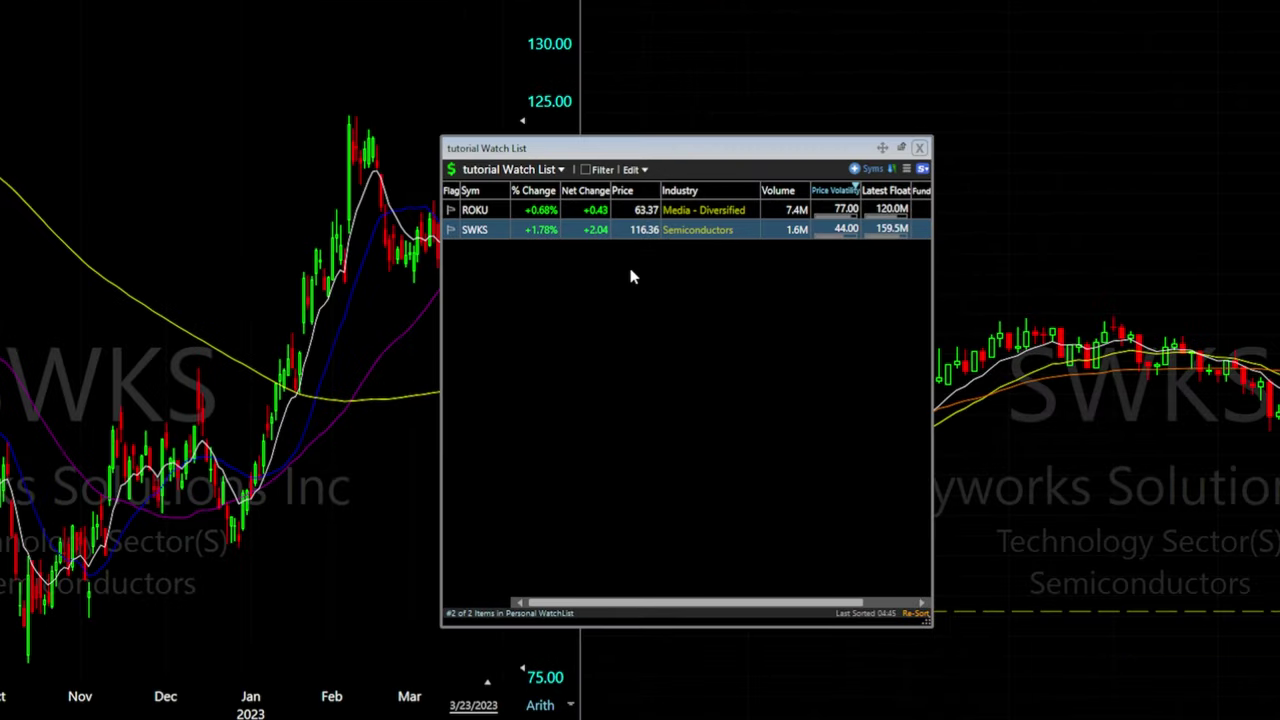
left_click(510, 230)
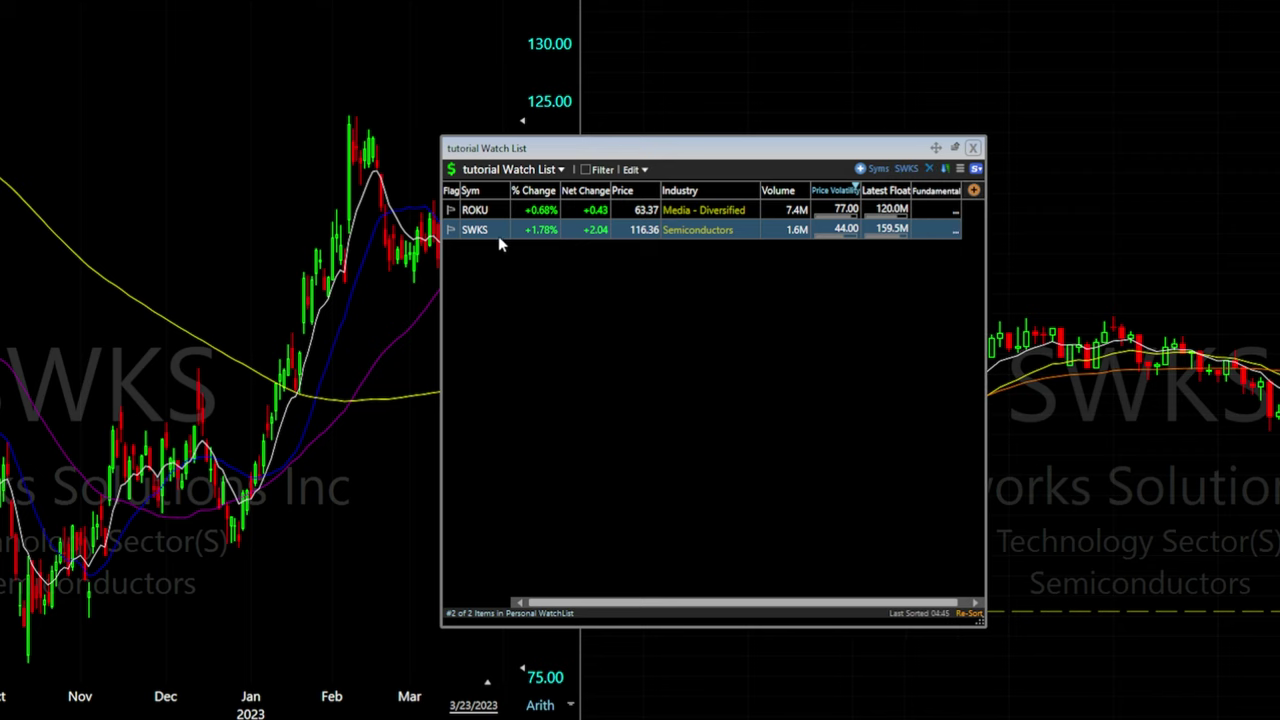
left_click(930, 170)
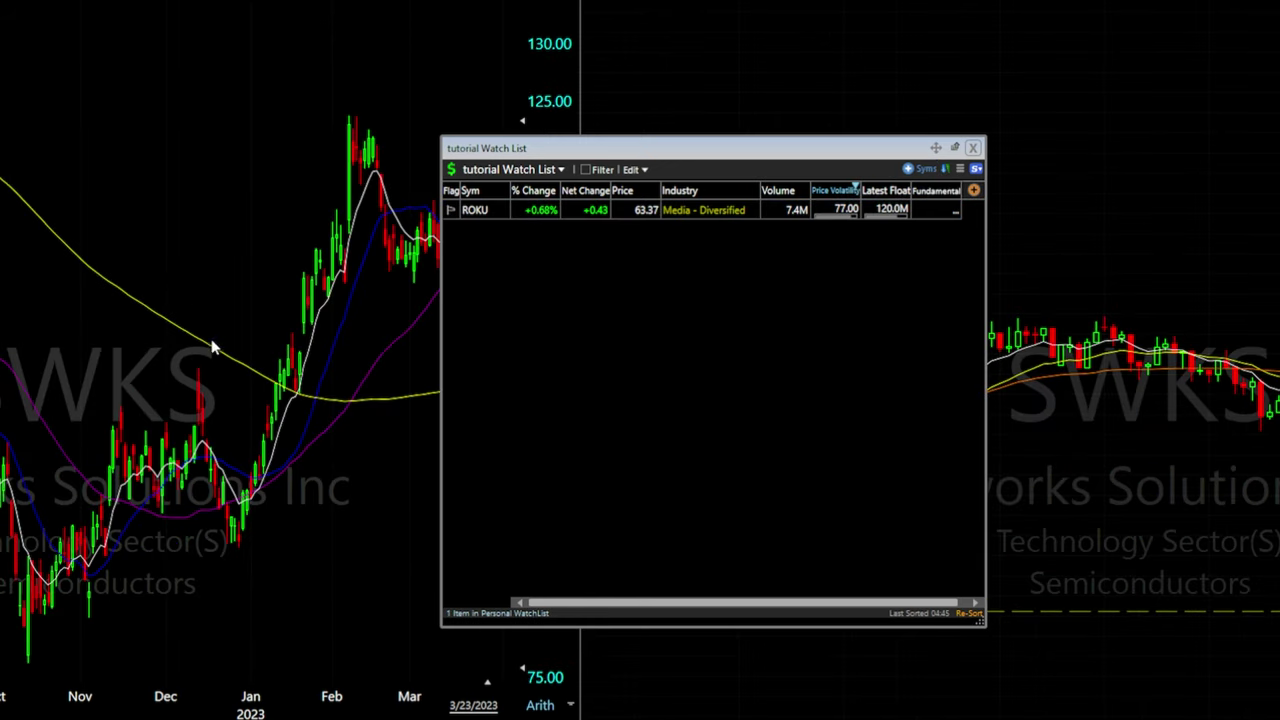
Copy SWKS from the chart's shortcut options into the tutorial Watch List
right_click(184, 210)
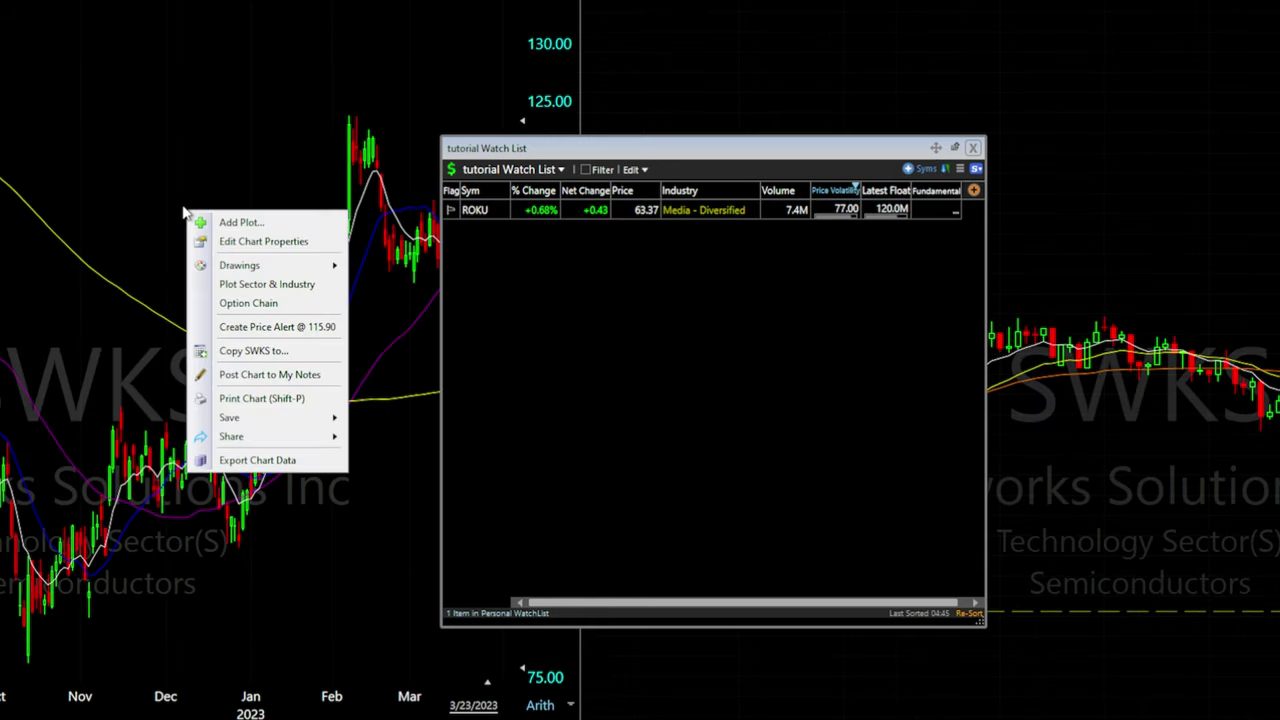
left_click(261, 351)
scroll(395, 500, "down", 15)
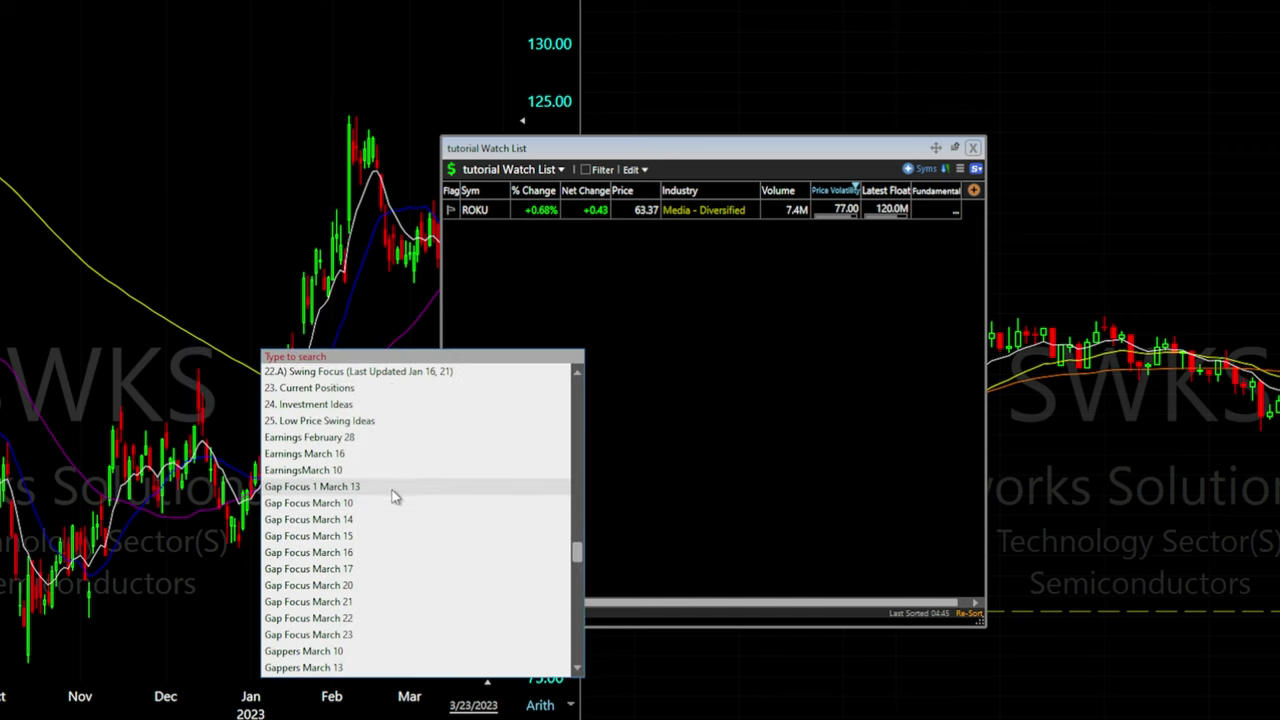
left_click(356, 667)
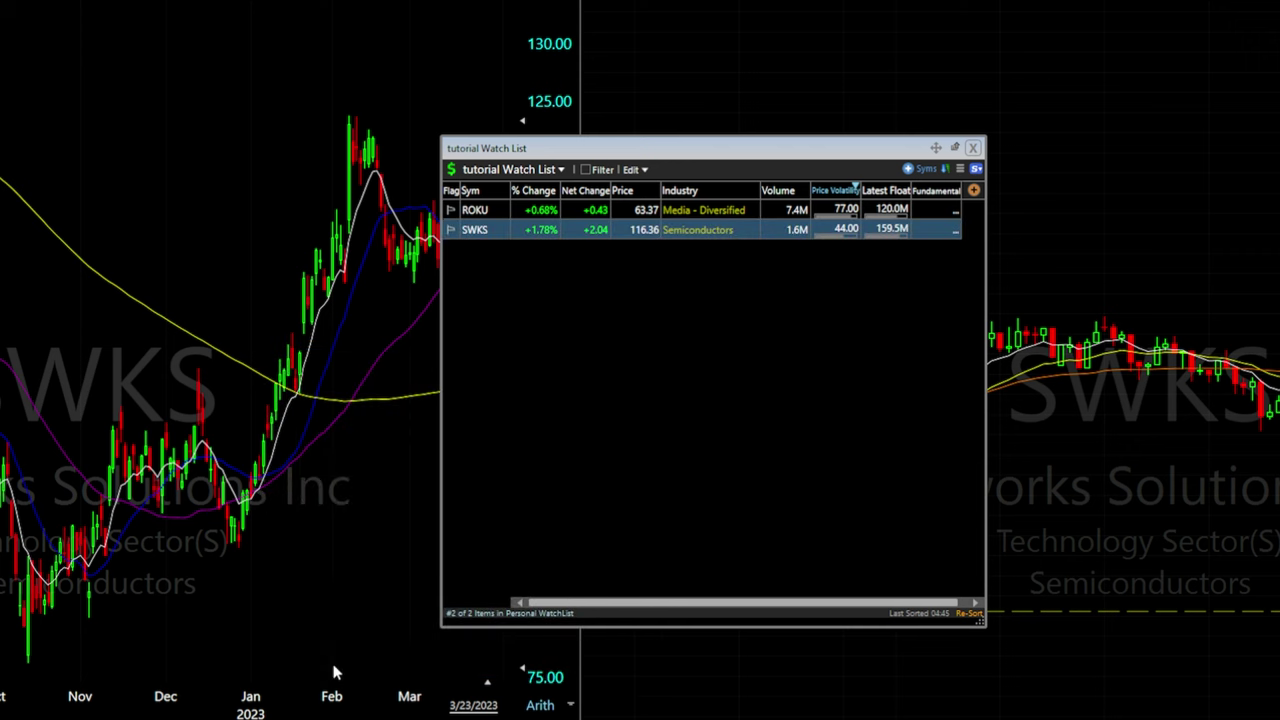
left_click_drag(679, 149, 785, 253)
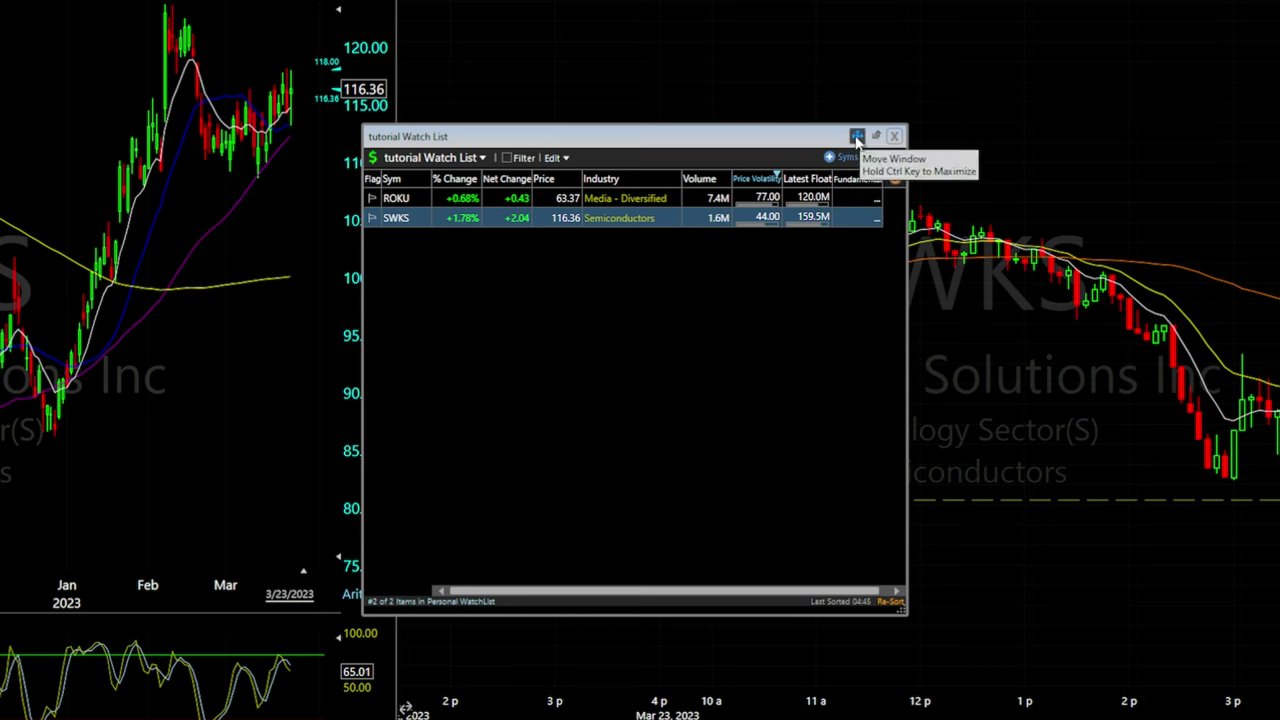
Dock the tutorial Watch List to the right of the SWKS daily chart
left_click(857, 137)
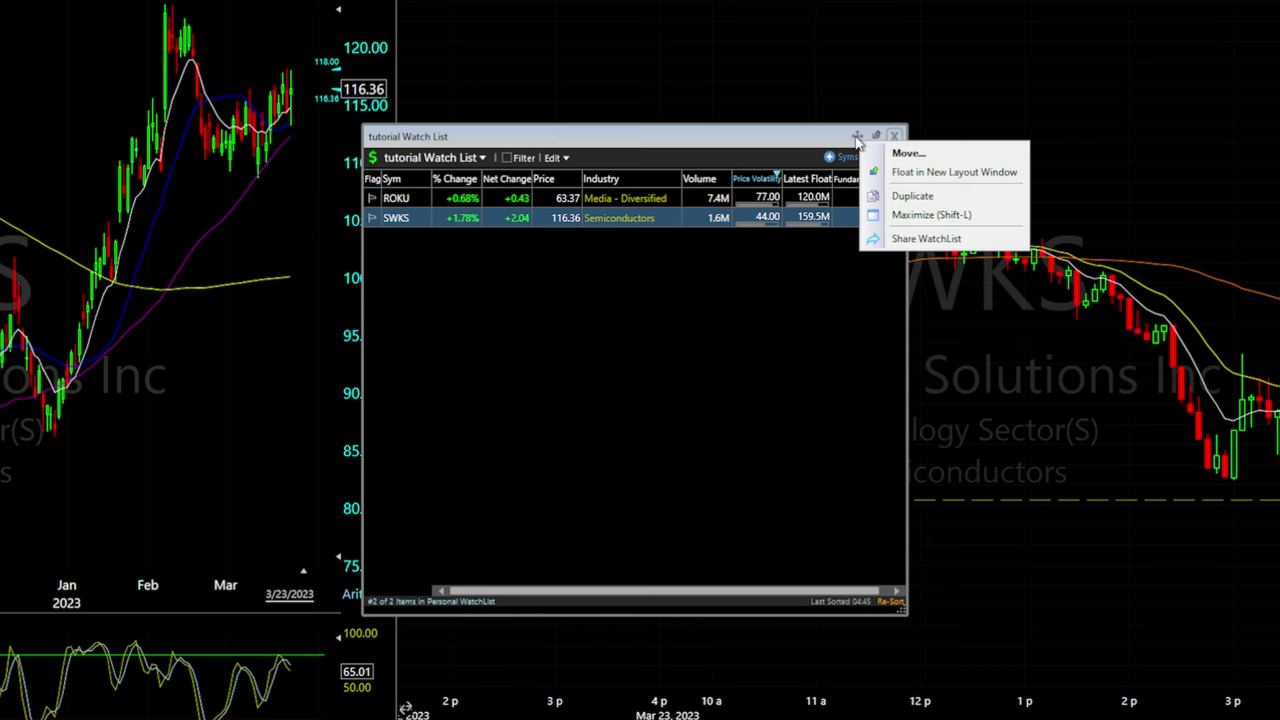
left_click(922, 157)
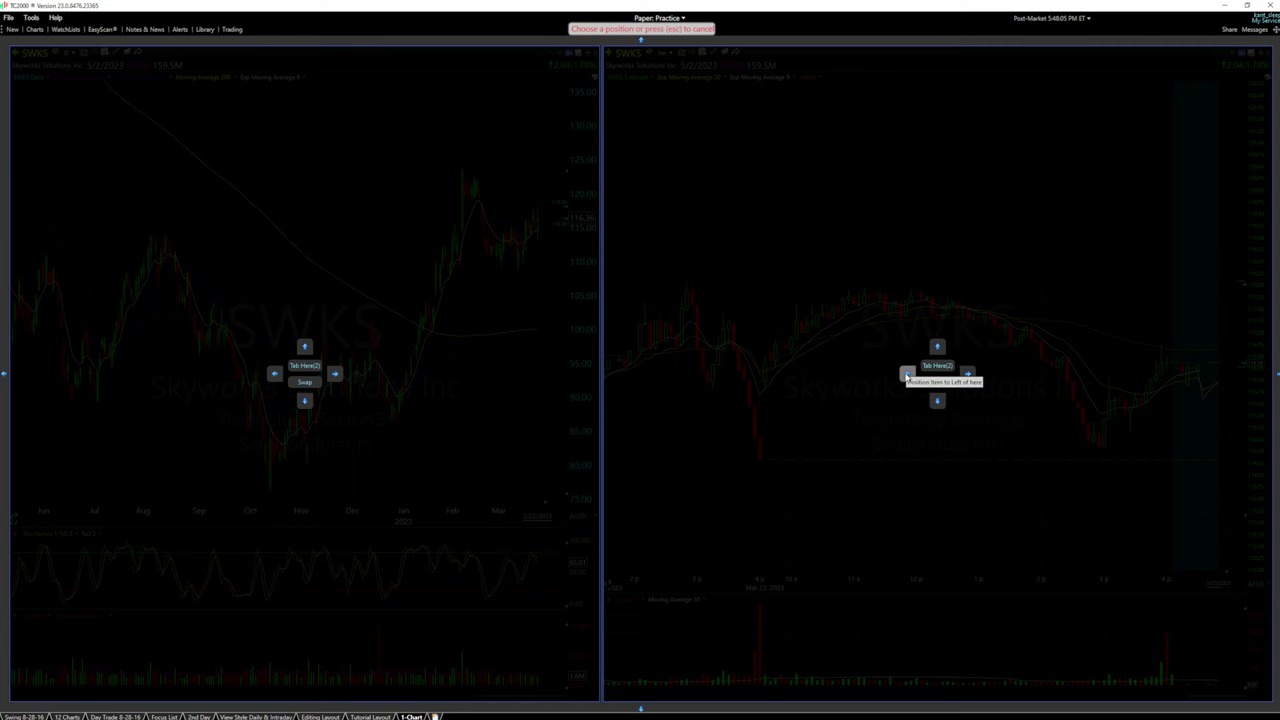
left_click(336, 376)
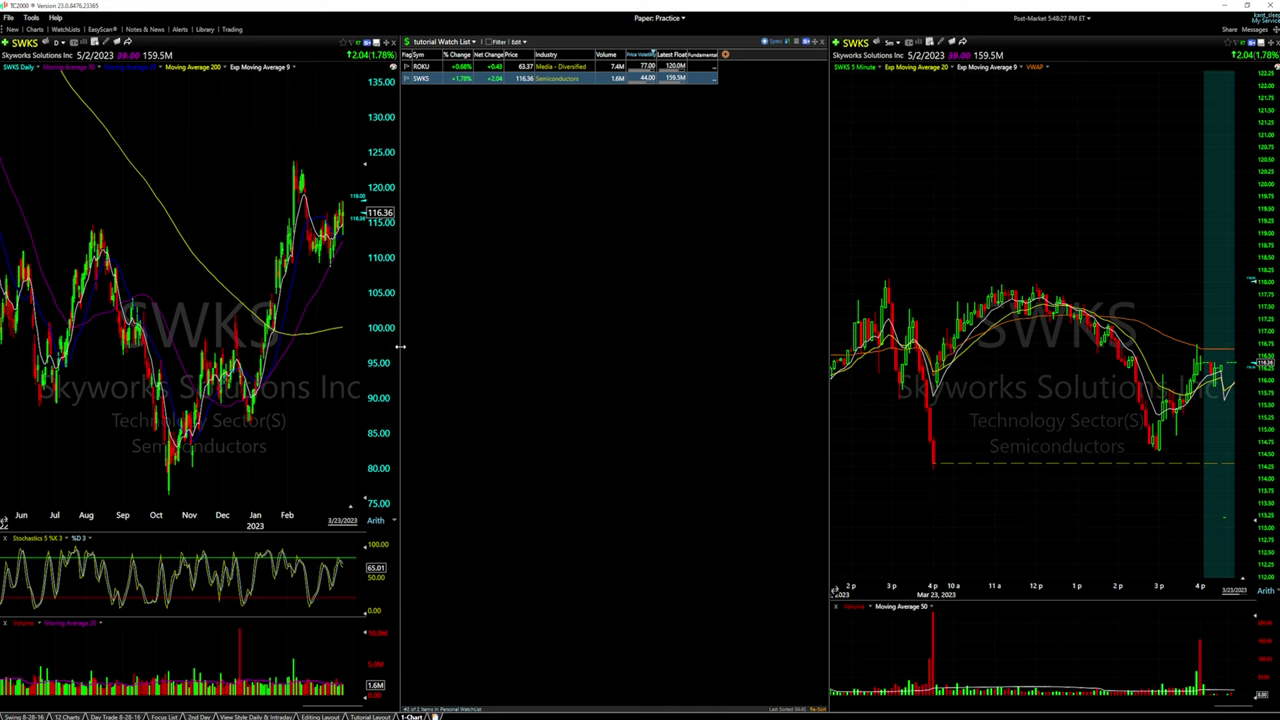
Resize the panes so the daily chart is wide and the watch list is a narrow column
left_click_drag(400, 346, 569, 350)
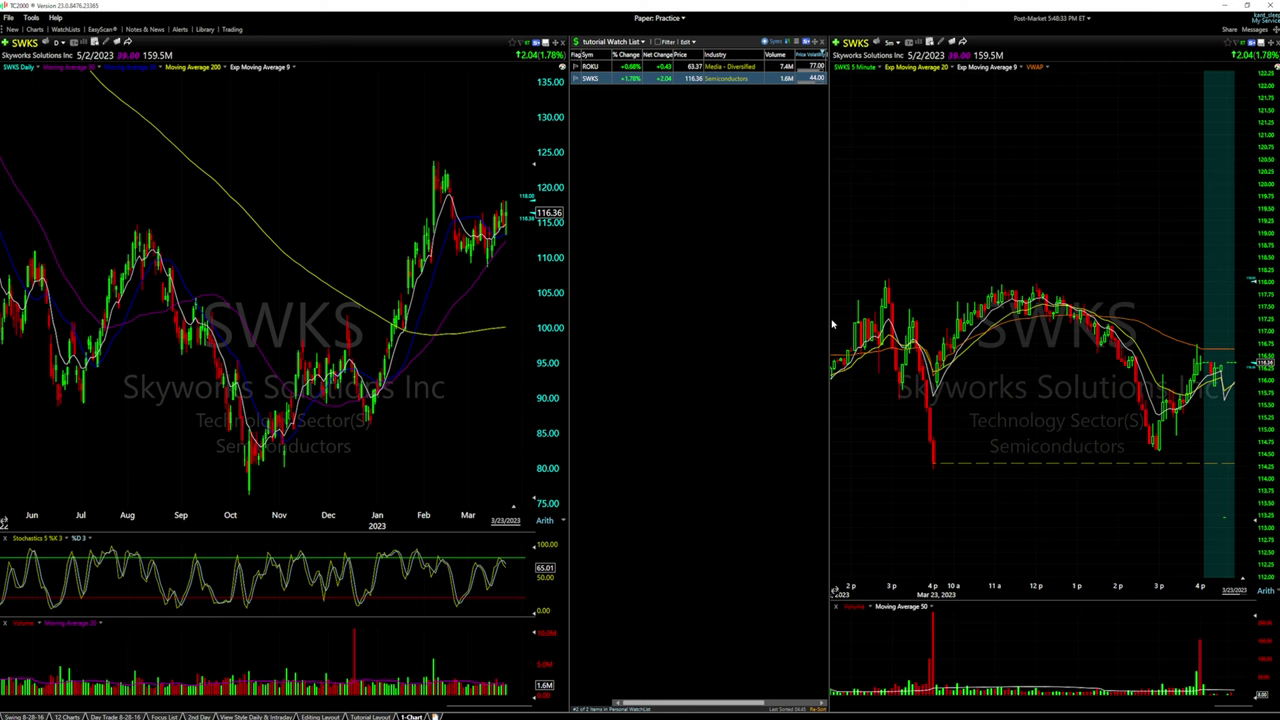
left_click_drag(822, 320, 670, 355)
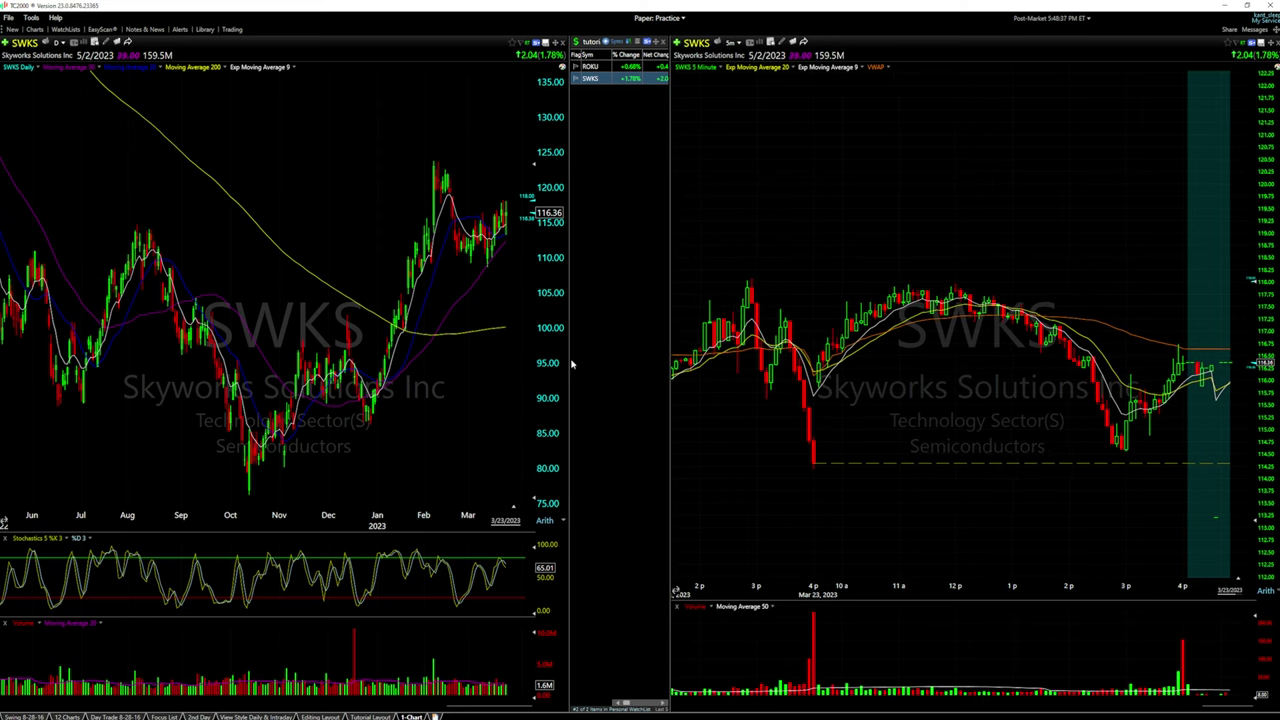
left_click_drag(571, 364, 589, 365)
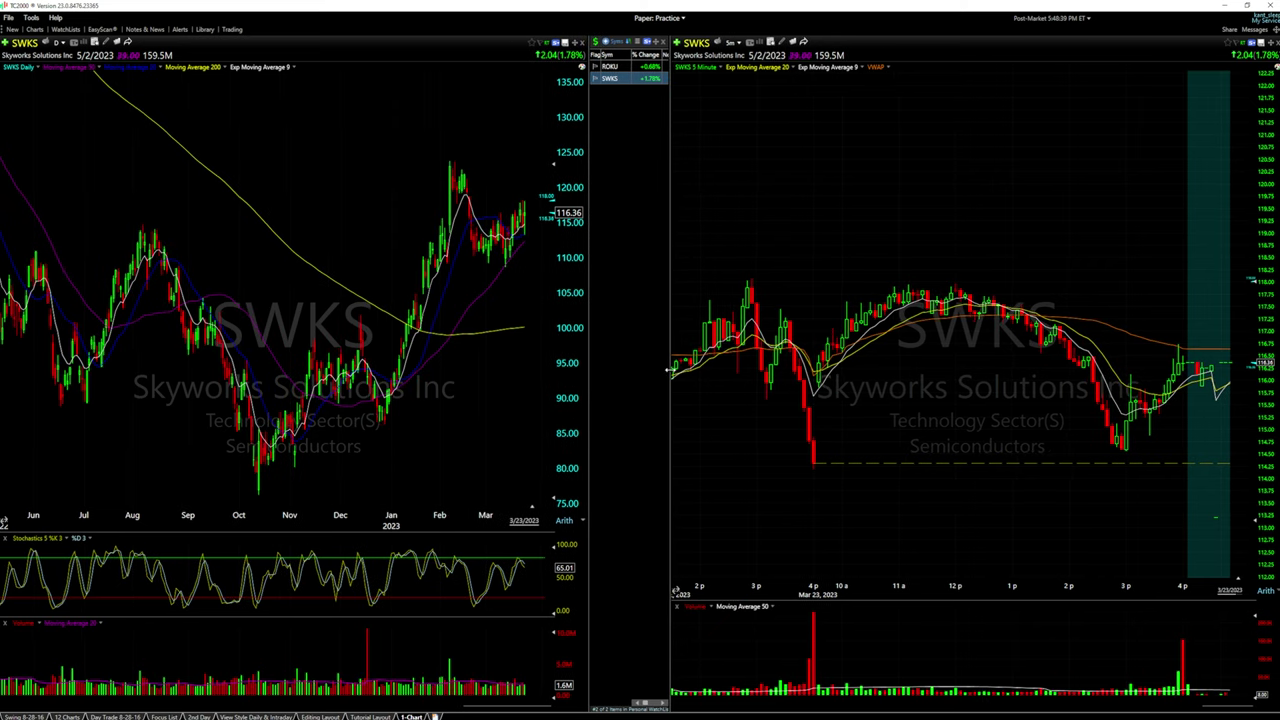
left_click_drag(669, 370, 230, 390)
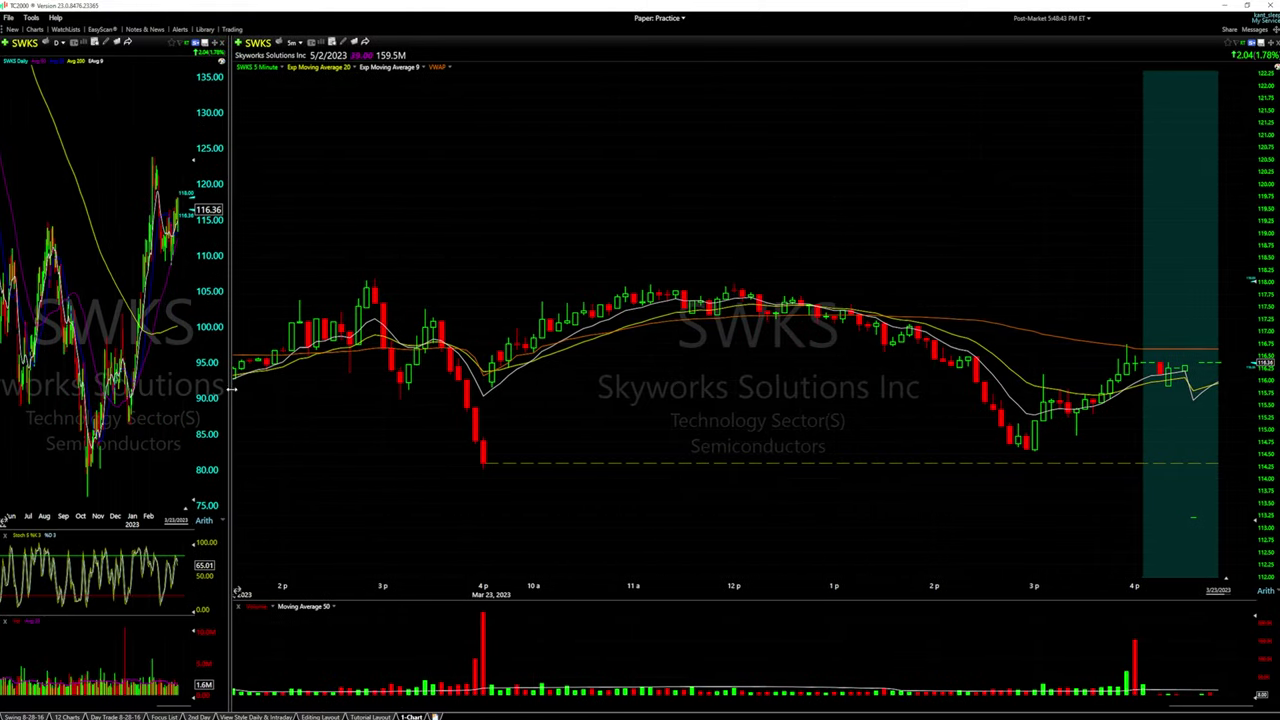
scroll(772, 405, "down", 1)
scroll(370, 381, "up", 1)
left_click_drag(230, 376, 501, 421)
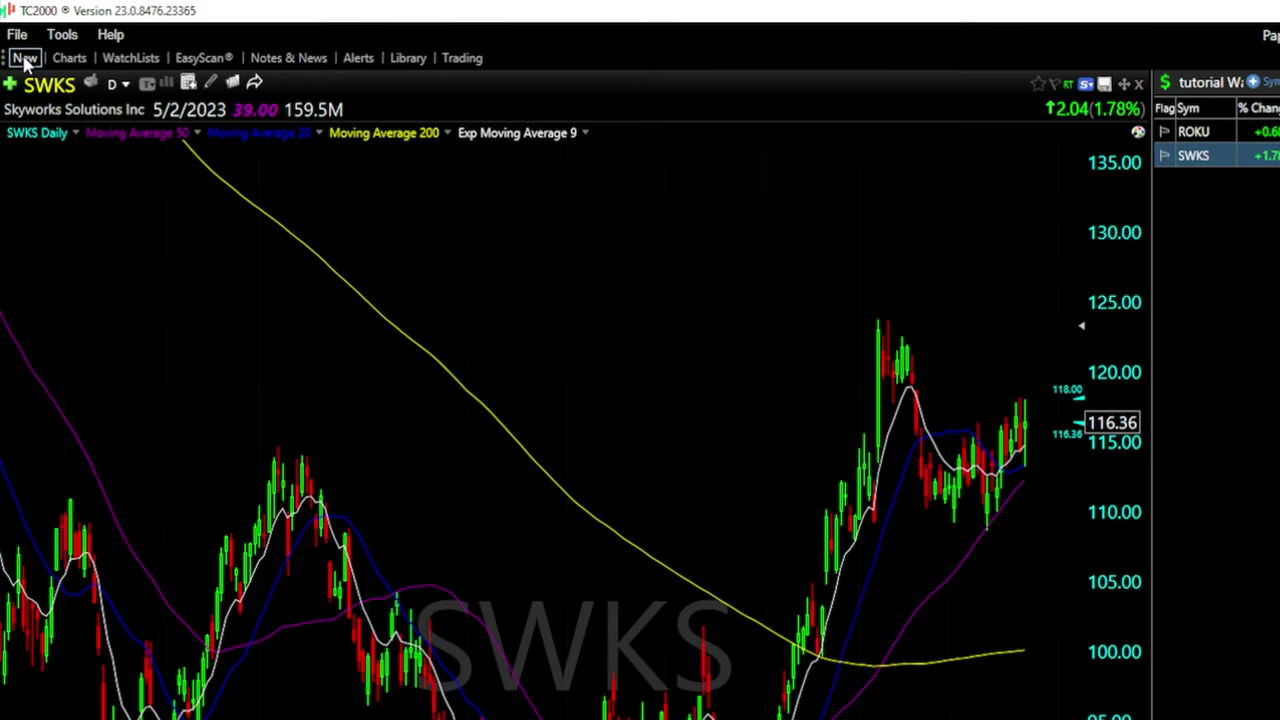
Save the current layout under the name 'Daily Intraday Tutorial' via File > Save Layout as
left_click(17, 36)
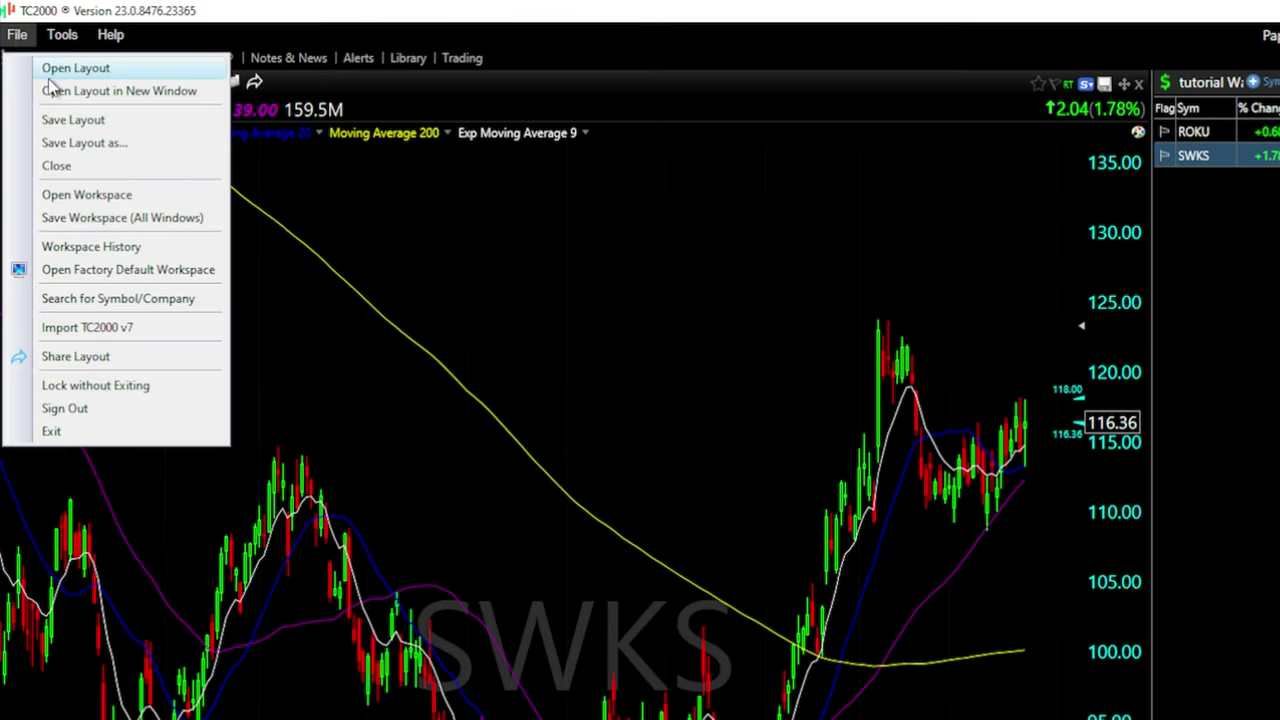
left_click(72, 145)
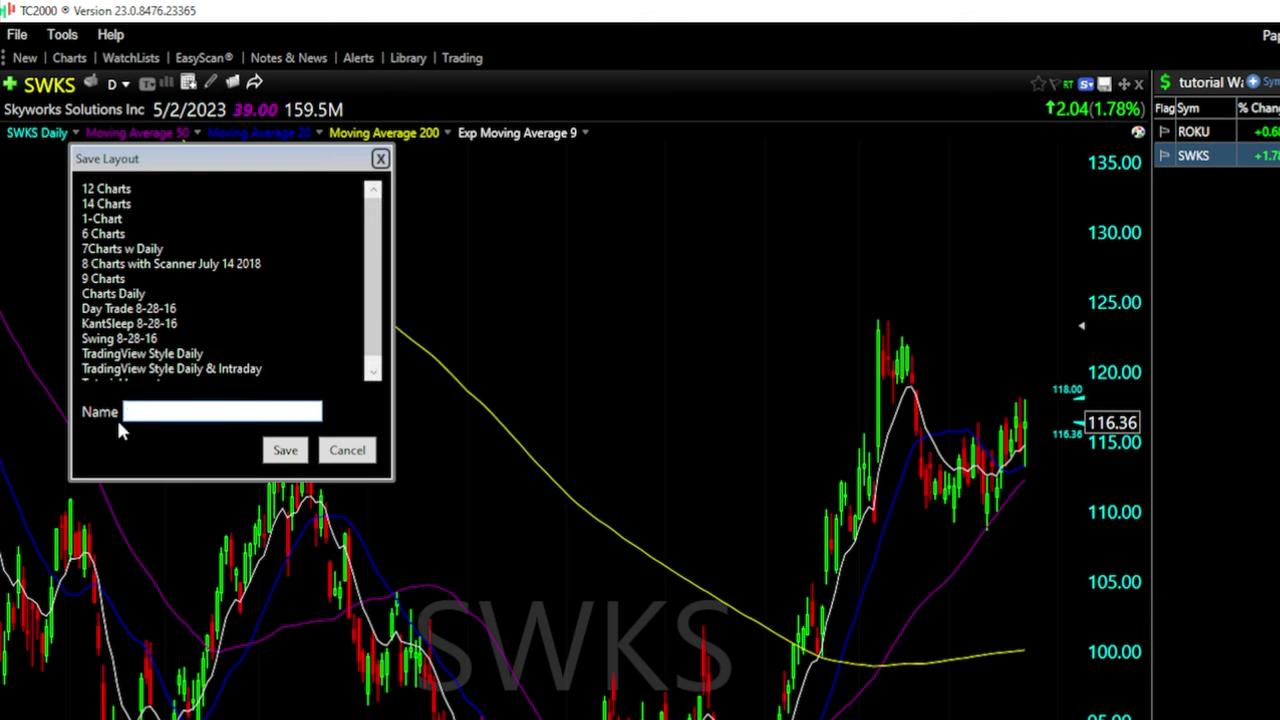
type("Daily Intraday Tutorial")
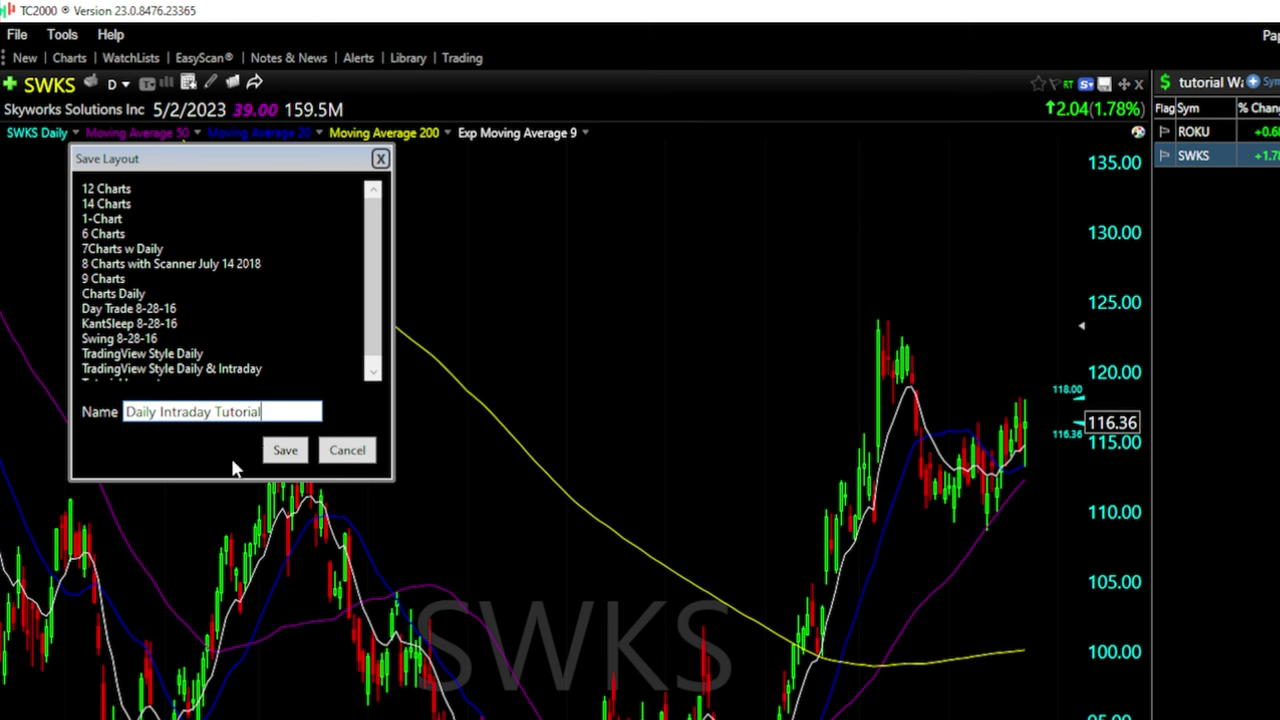
left_click(284, 450)
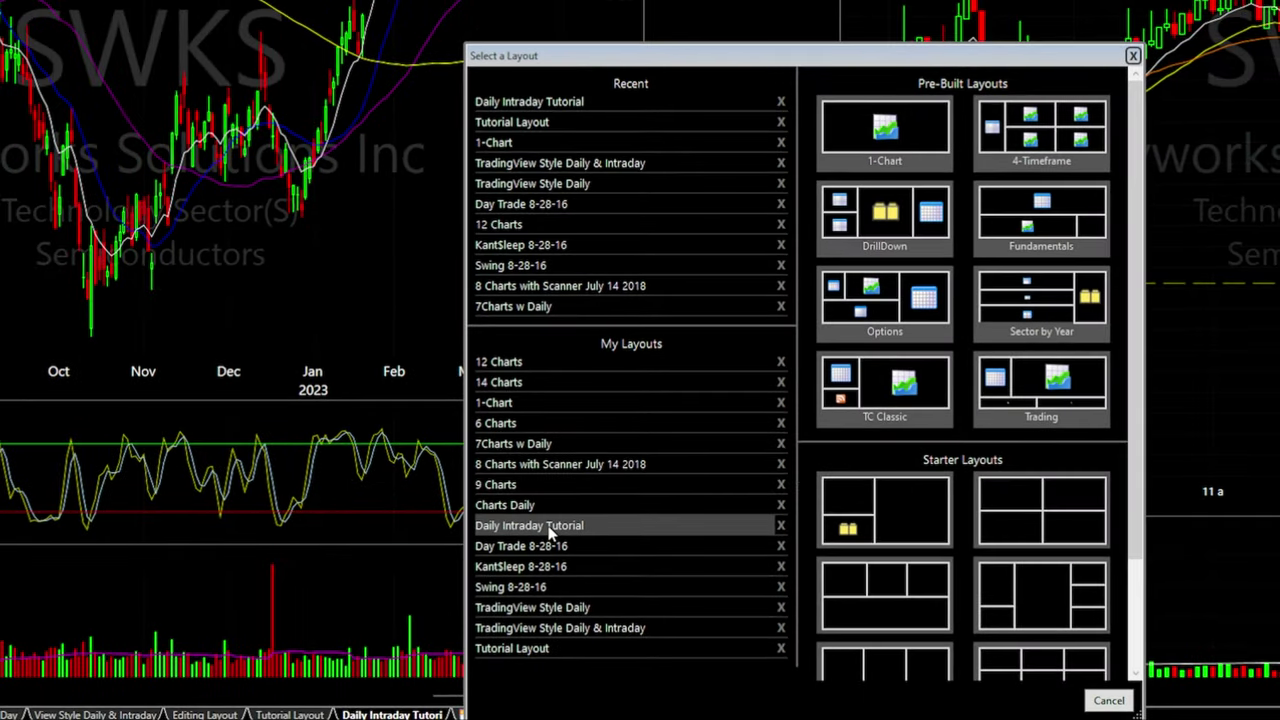
Load Daily Intraday Tutorial from My Layouts, switch between its duplicate tabs, and open the extra tab's menu
left_click(548, 527)
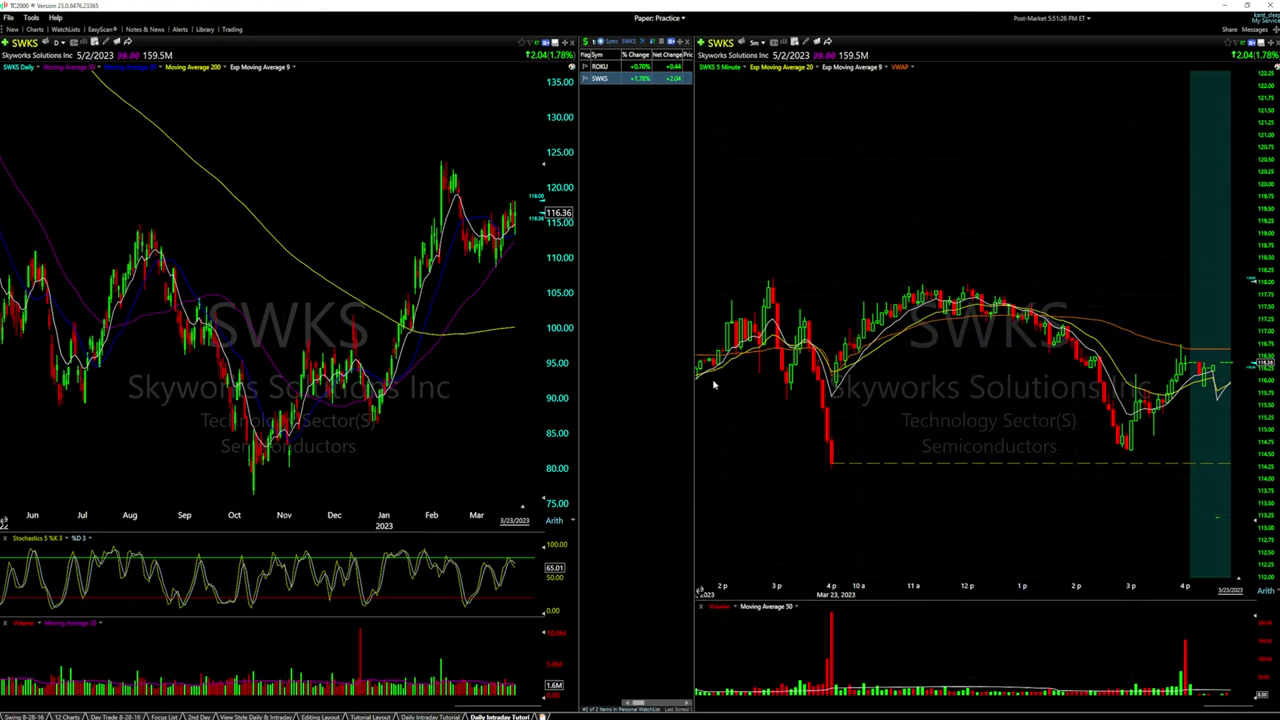
left_click(433, 716)
left_click(498, 717)
mouse_move(456, 705)
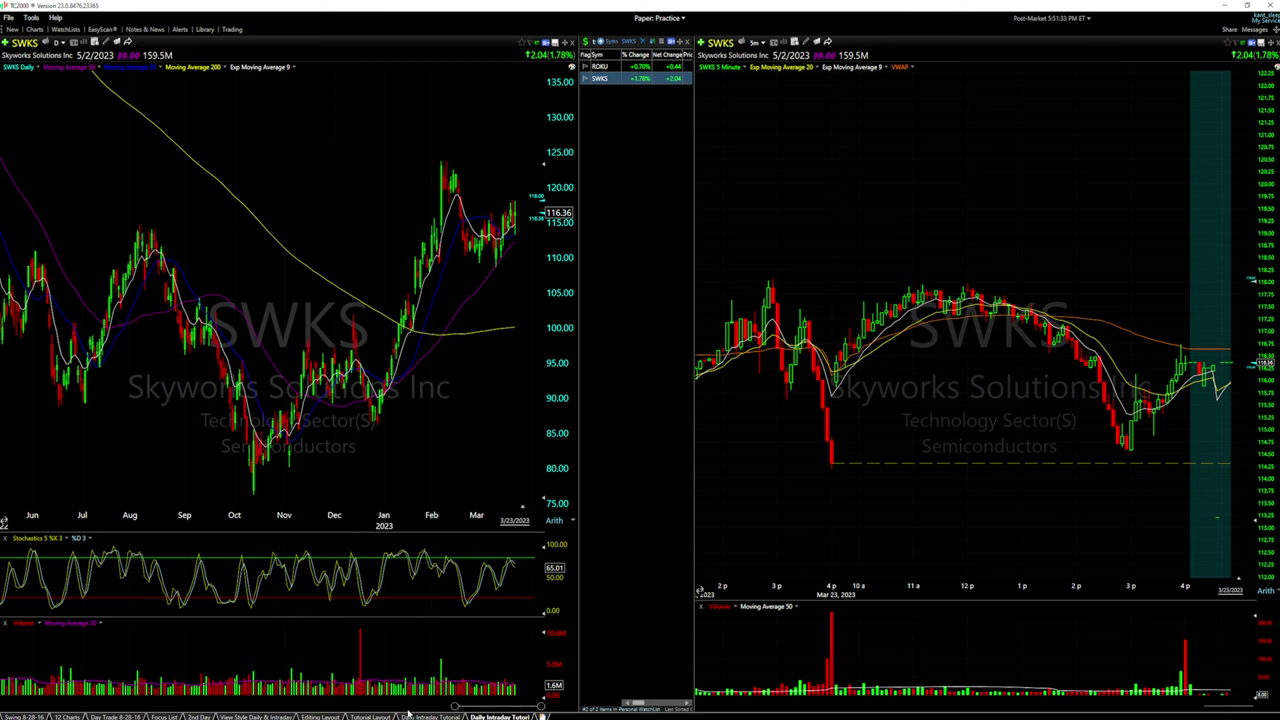
right_click(508, 716)
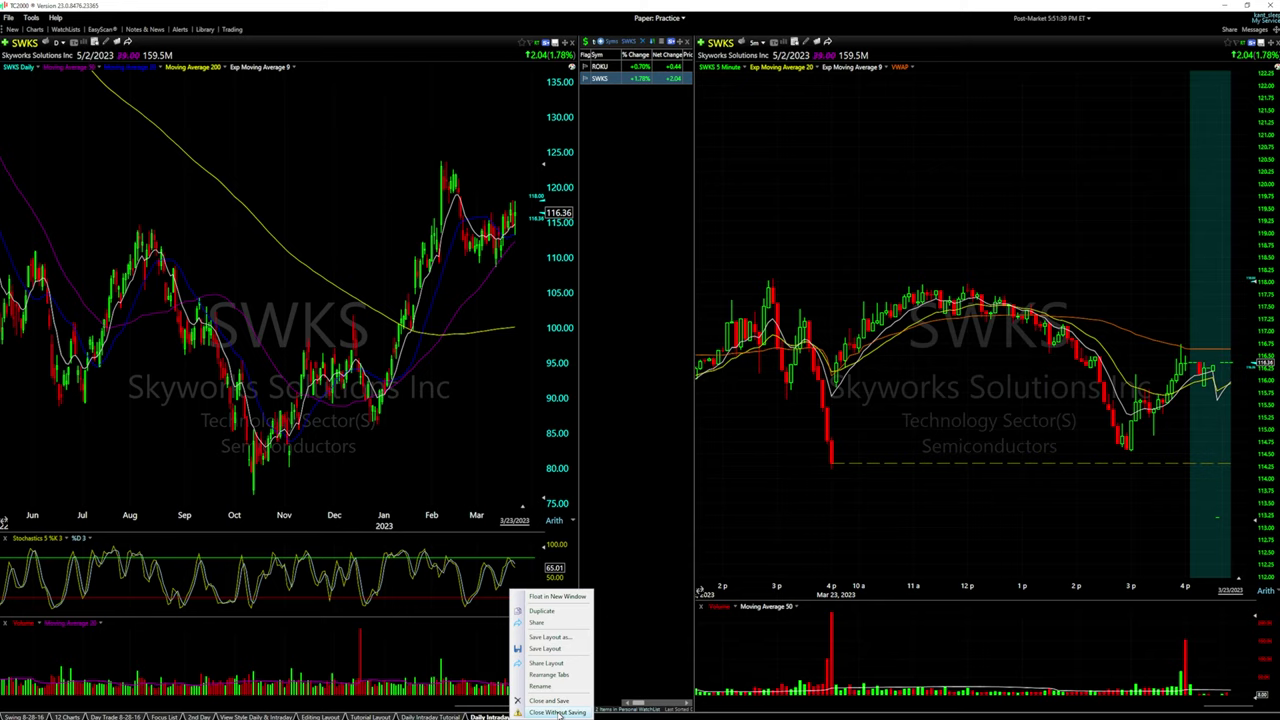
Close the duplicate layout tab without saving and widen the watch list beside the daily chart
left_click(557, 712)
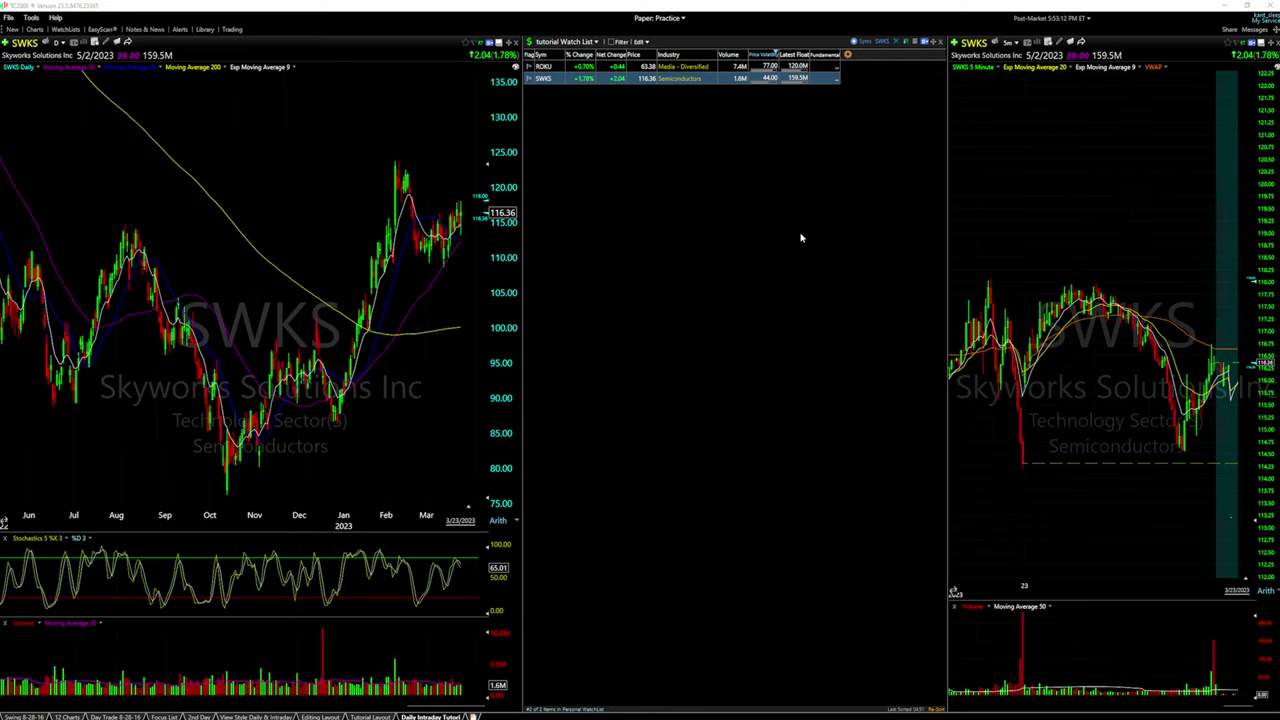
left_click_drag(521, 222, 505, 222)
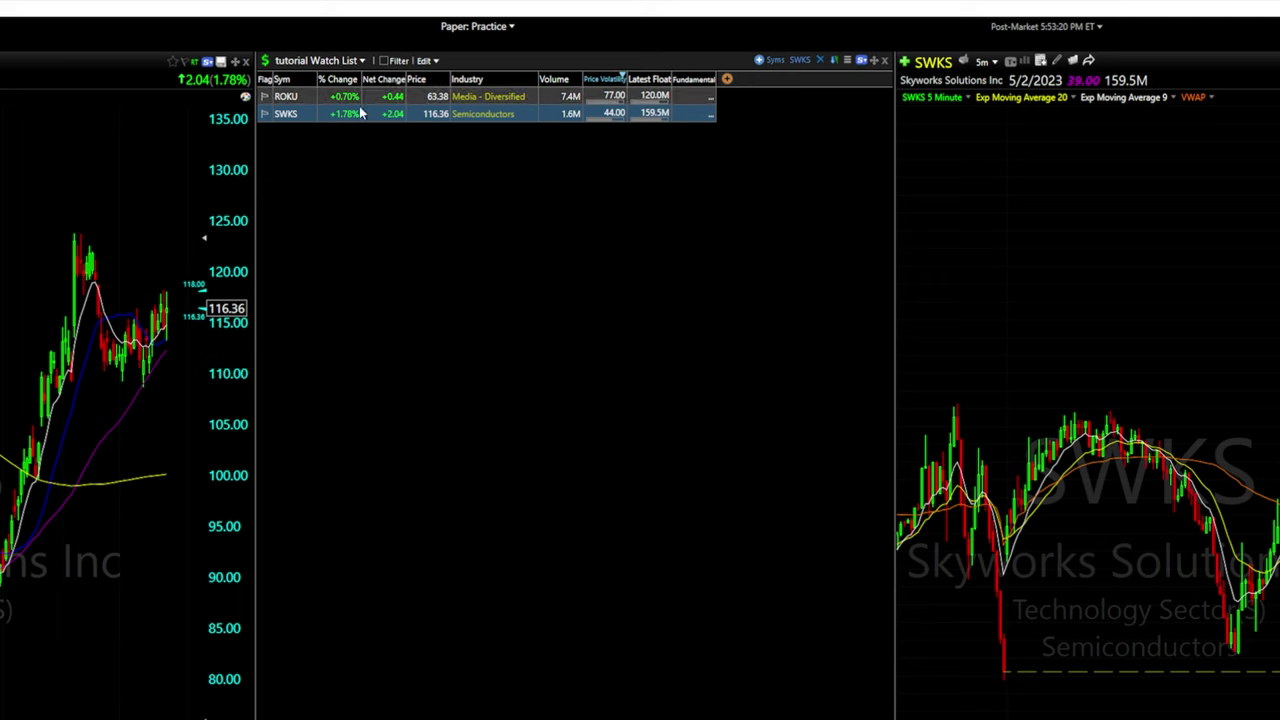
left_click(847, 62)
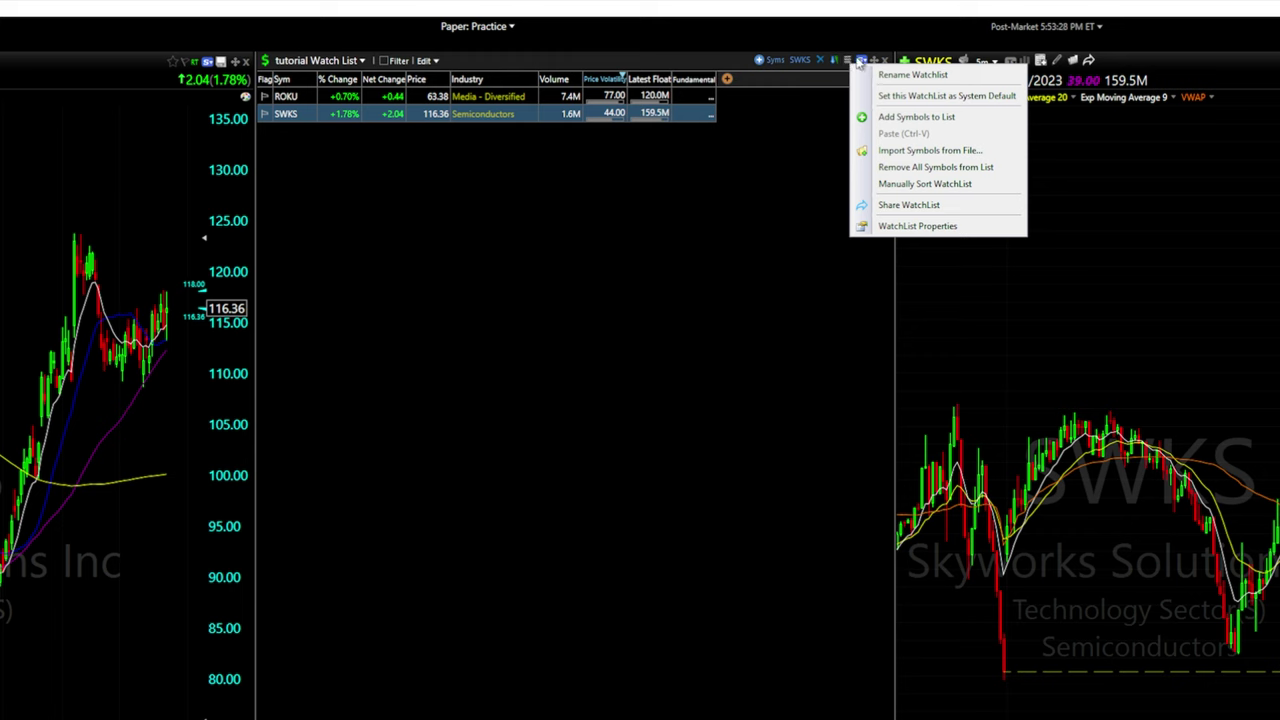
Enlarge the watch list font size and keep a black background after trying grey
left_click(913, 227)
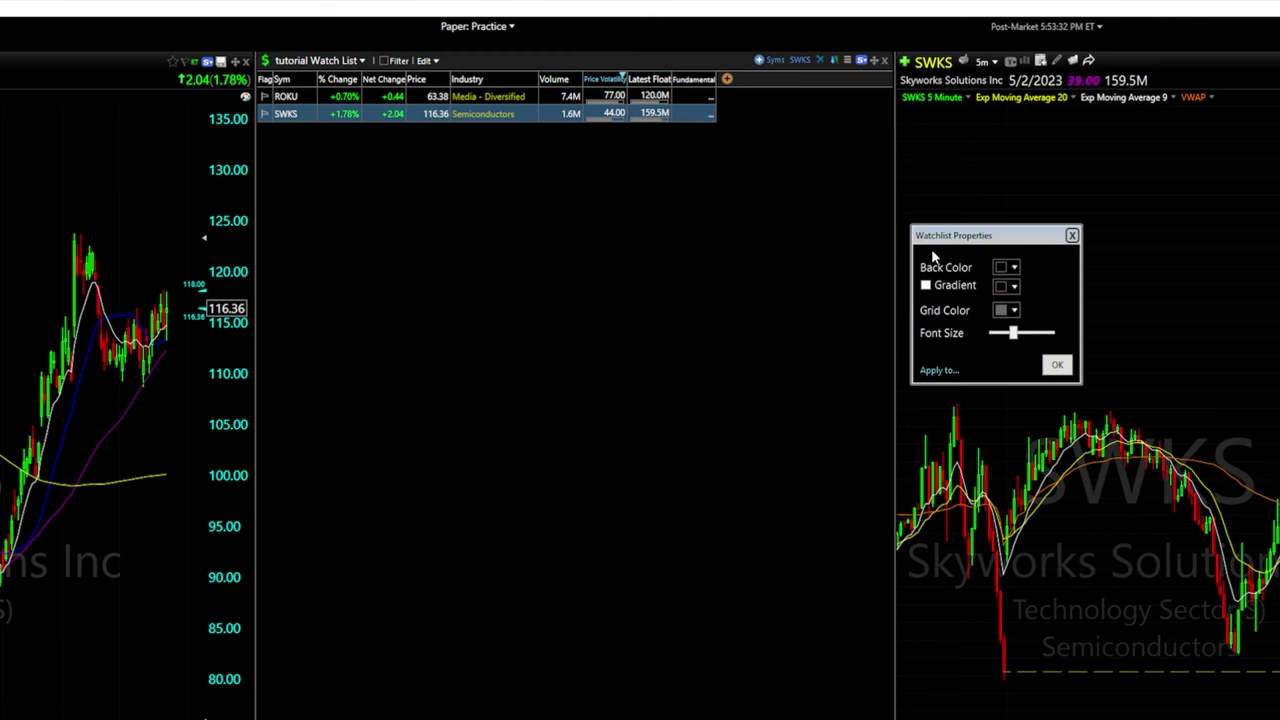
left_click_drag(1010, 340, 1049, 342)
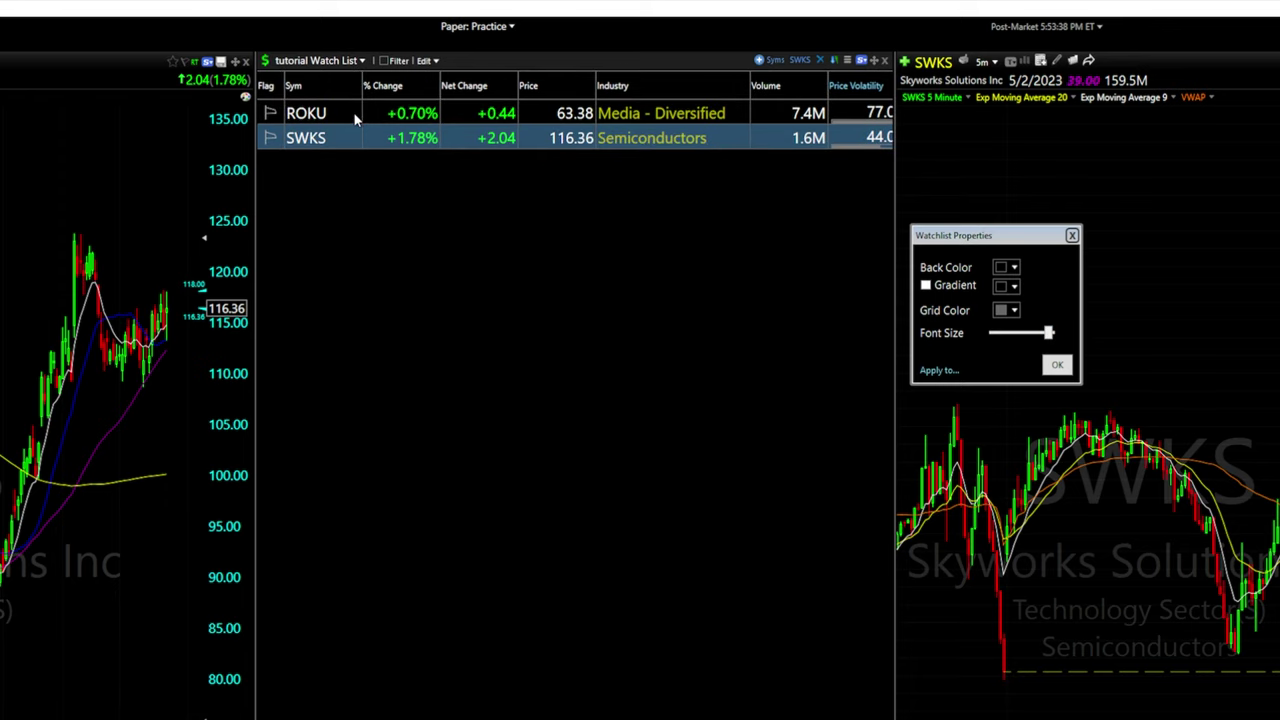
left_click(1008, 267)
left_click(1011, 377)
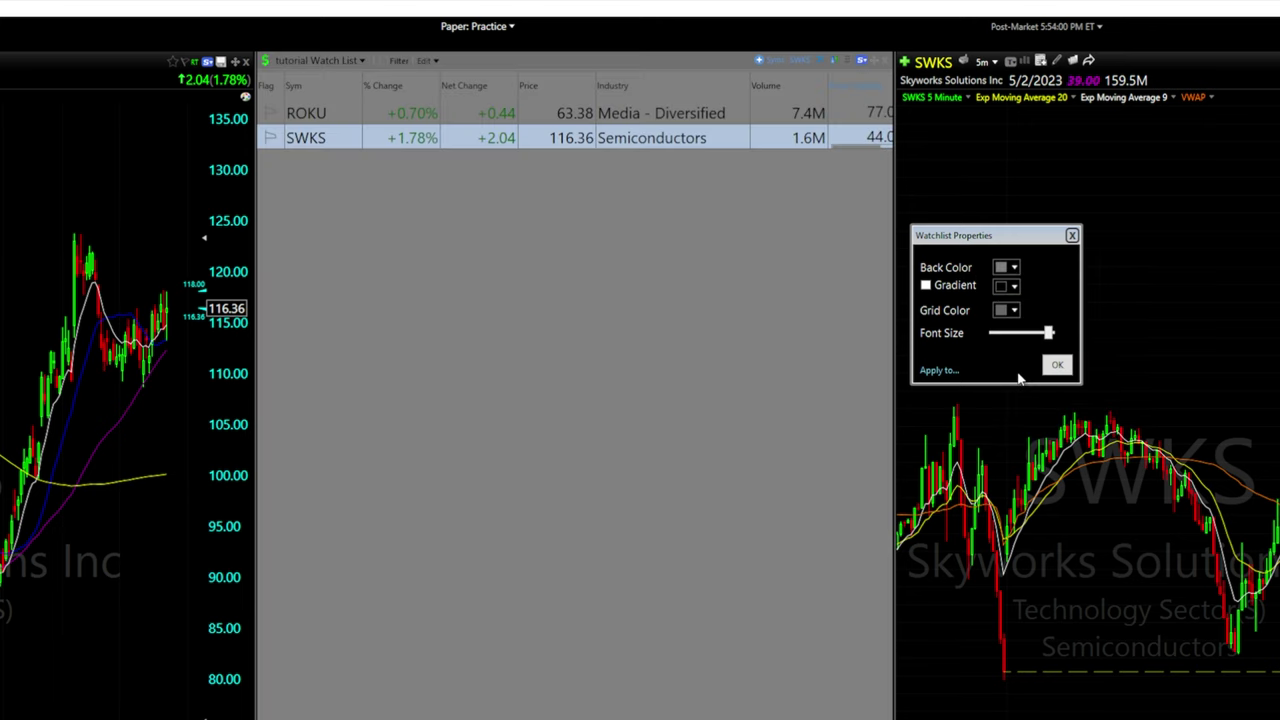
left_click(1010, 270)
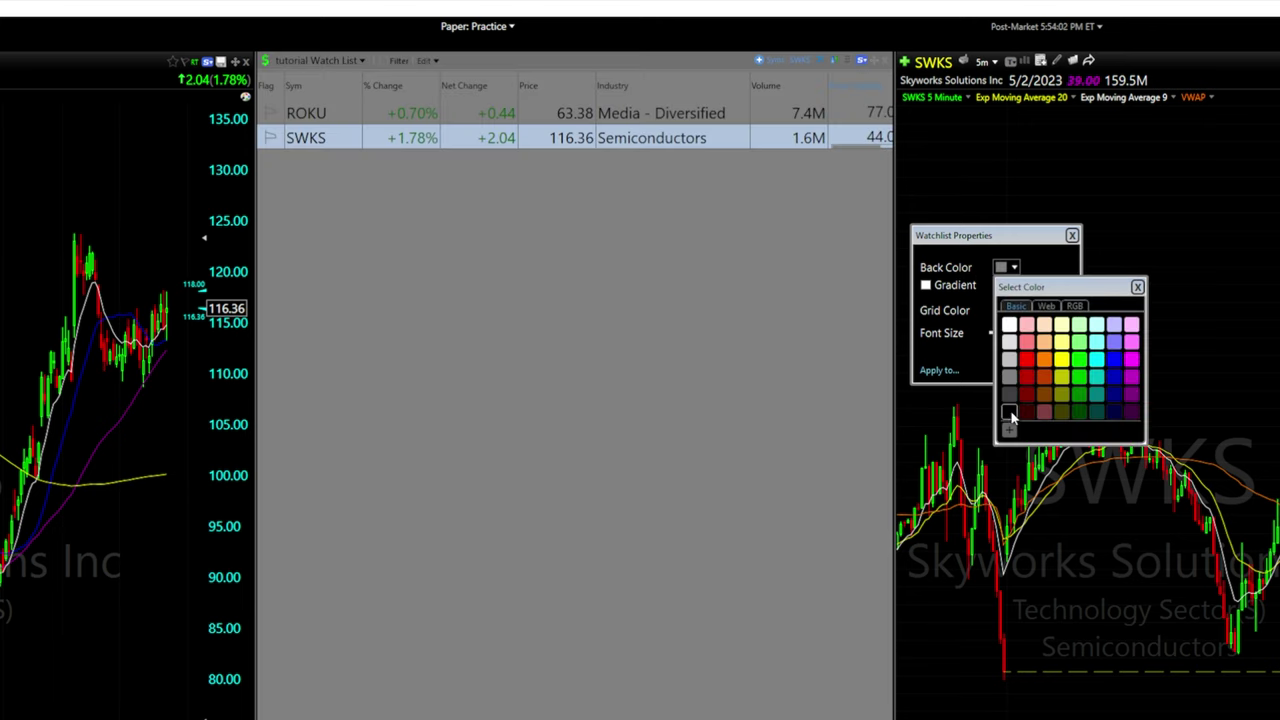
left_click(1010, 418)
Set the watch list grid lines to dark grey after trying red, then widen the list
left_click_drag(1038, 241, 1038, 269)
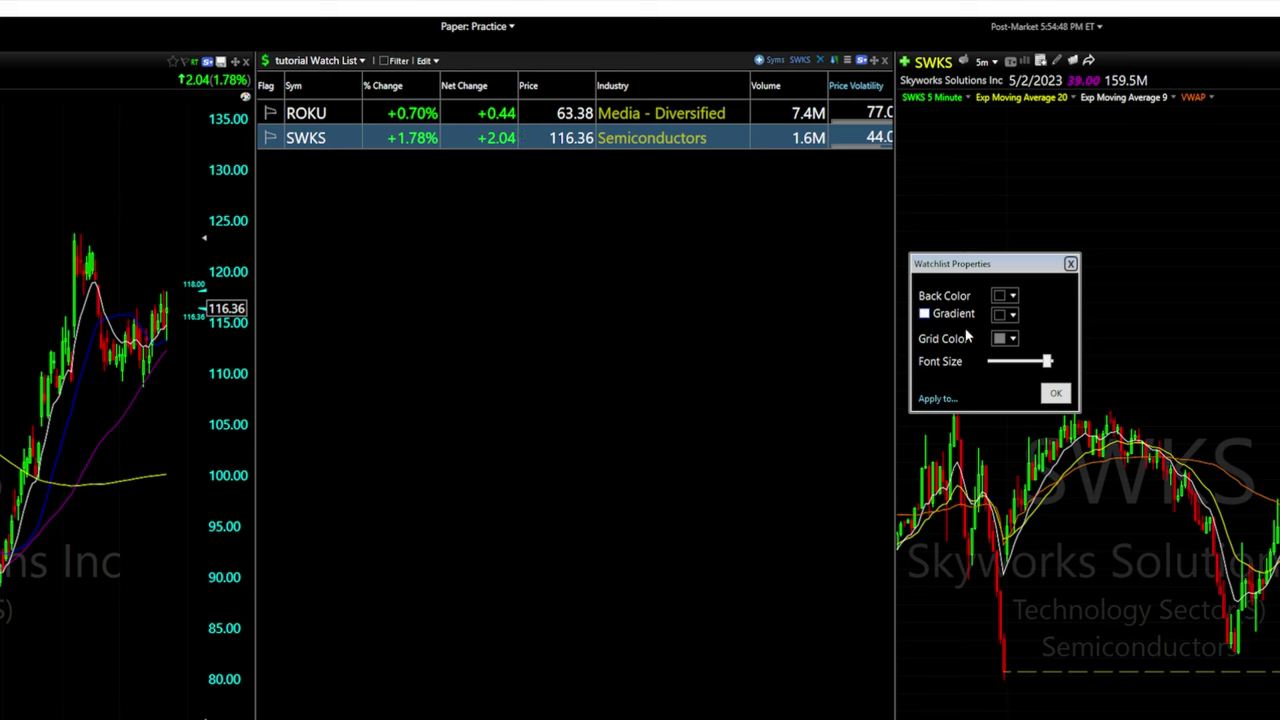
left_click(1012, 338)
left_click(1030, 438)
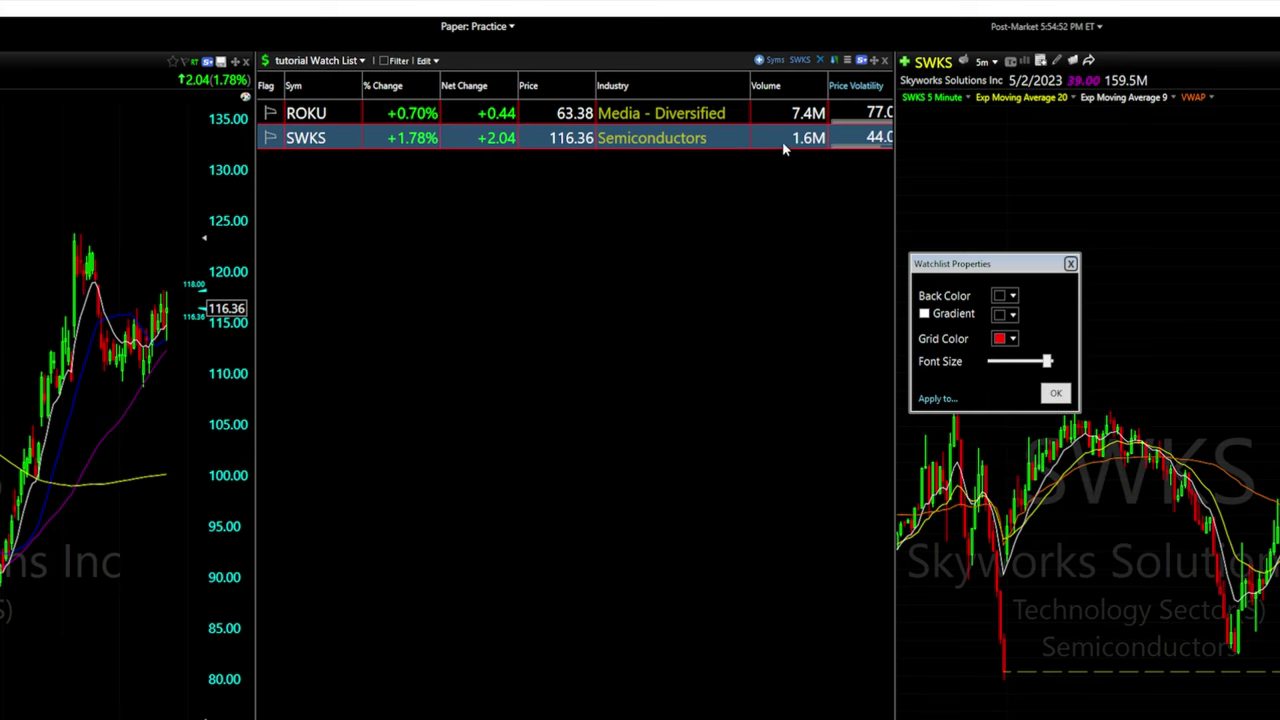
left_click(1012, 338)
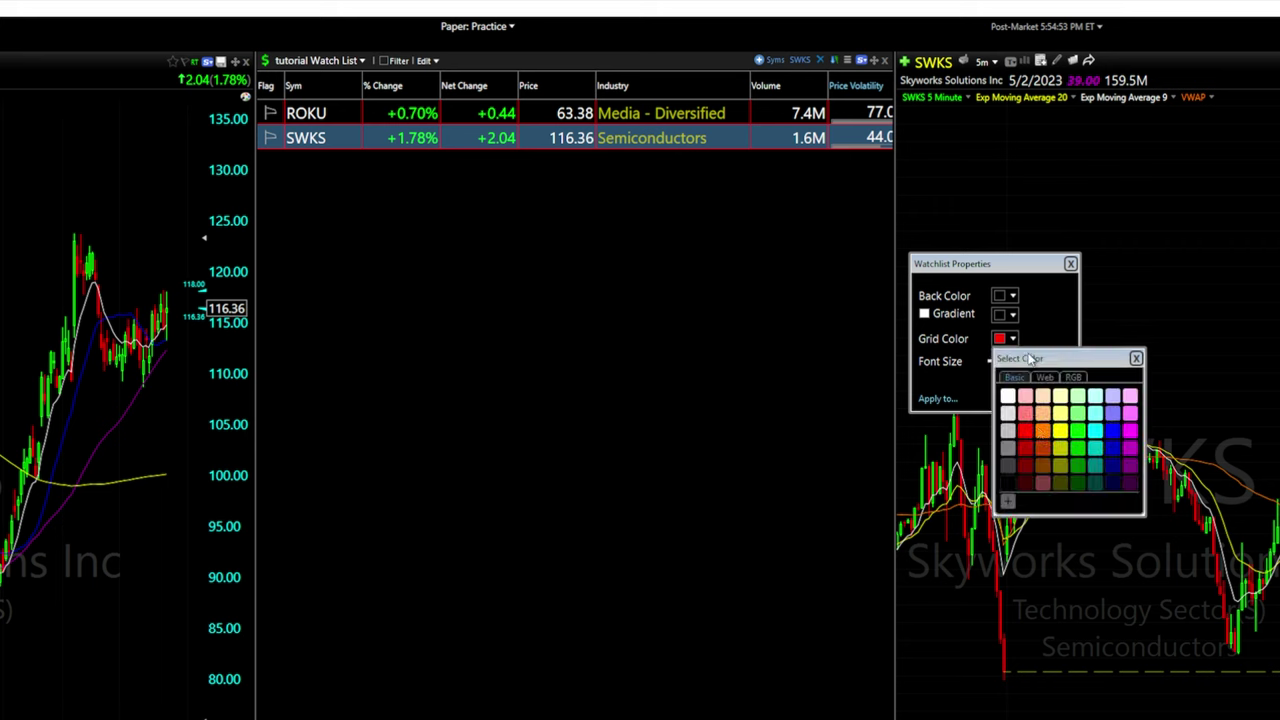
left_click(1008, 449)
left_click_drag(256, 314, 62, 330)
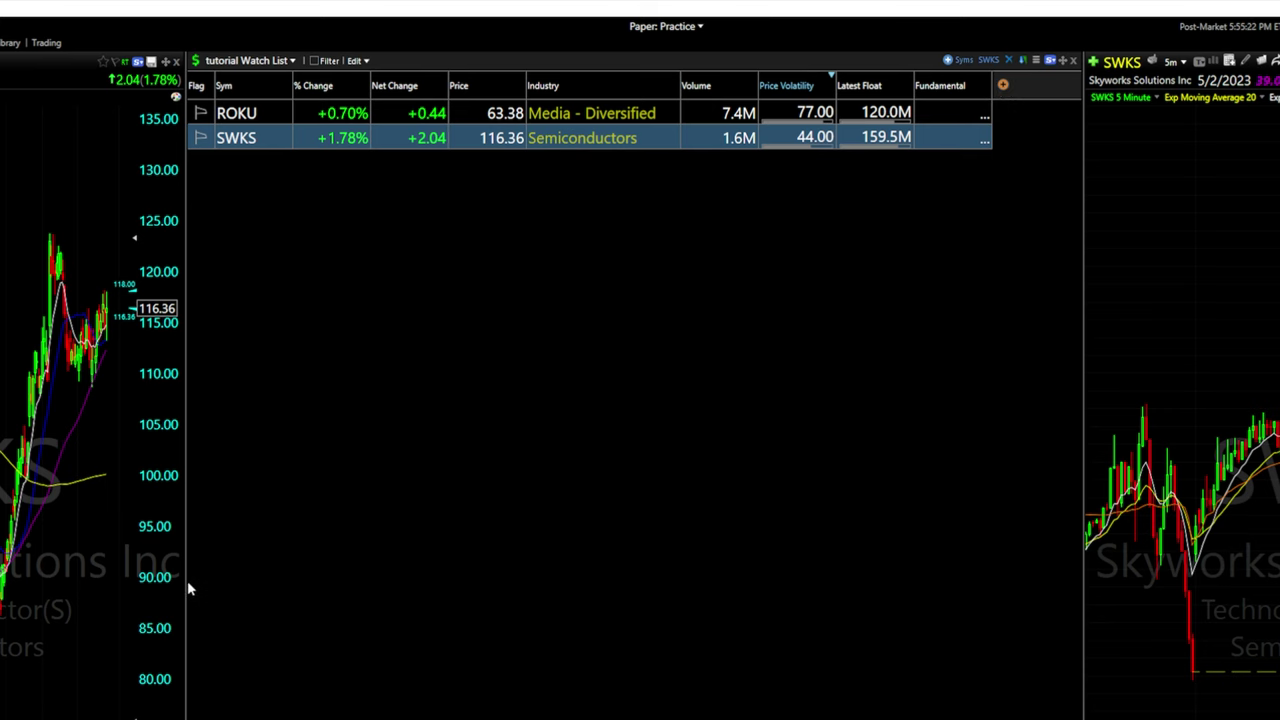
Drag the dividers on both sides of the watch list to balance the daily and 5-minute charts
left_click_drag(186, 586, 53, 648)
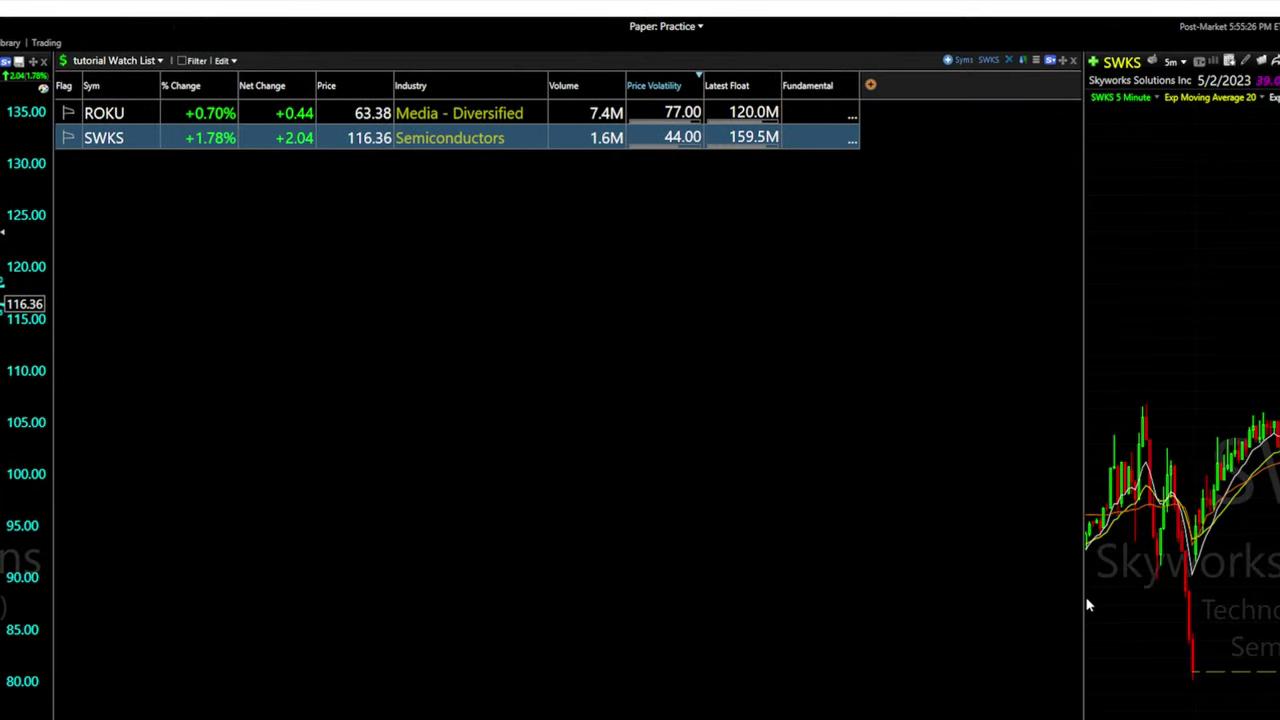
left_click_drag(1083, 600, 1226, 430)
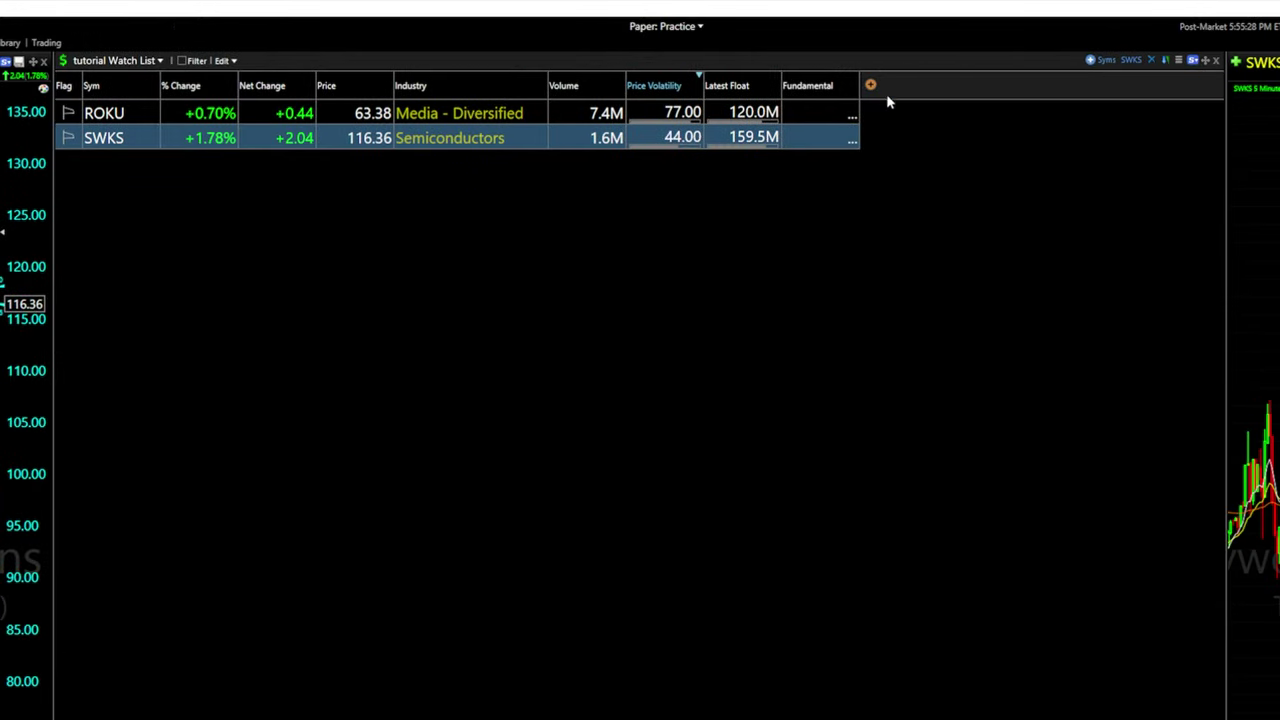
left_click_drag(1225, 470, 929, 510)
left_click_drag(52, 497, 481, 526)
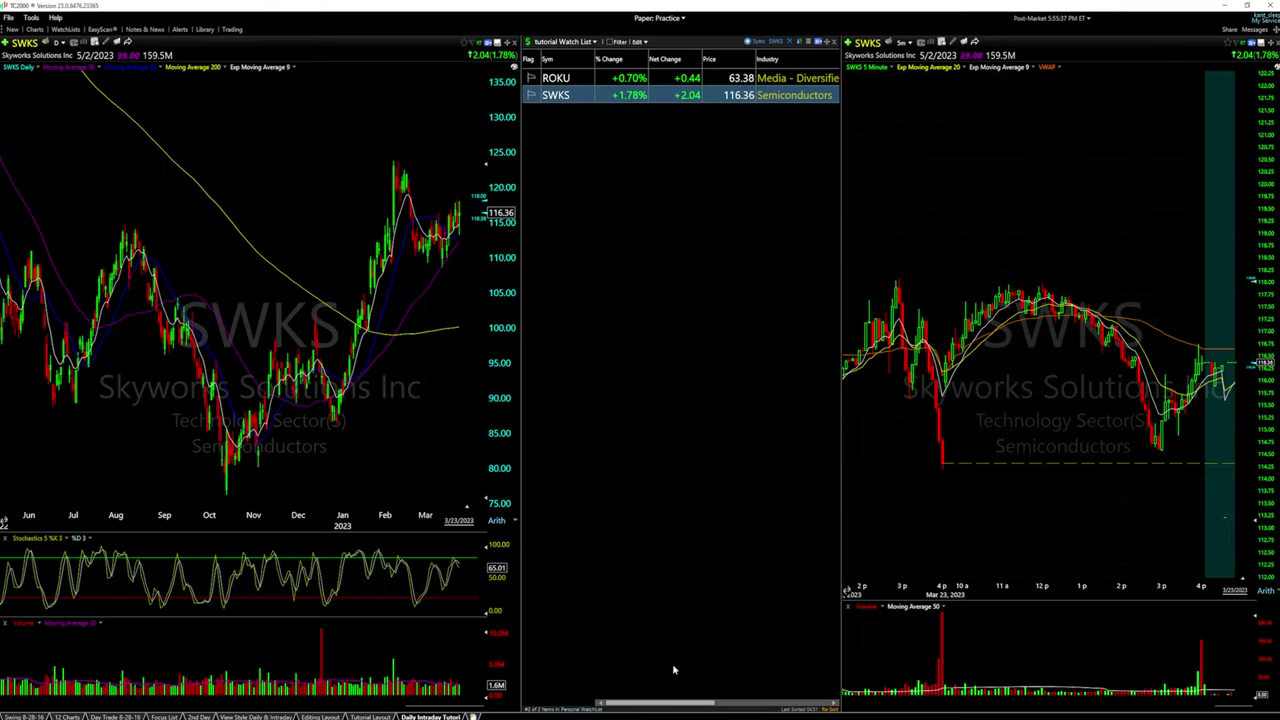
left_click_drag(656, 707, 762, 708)
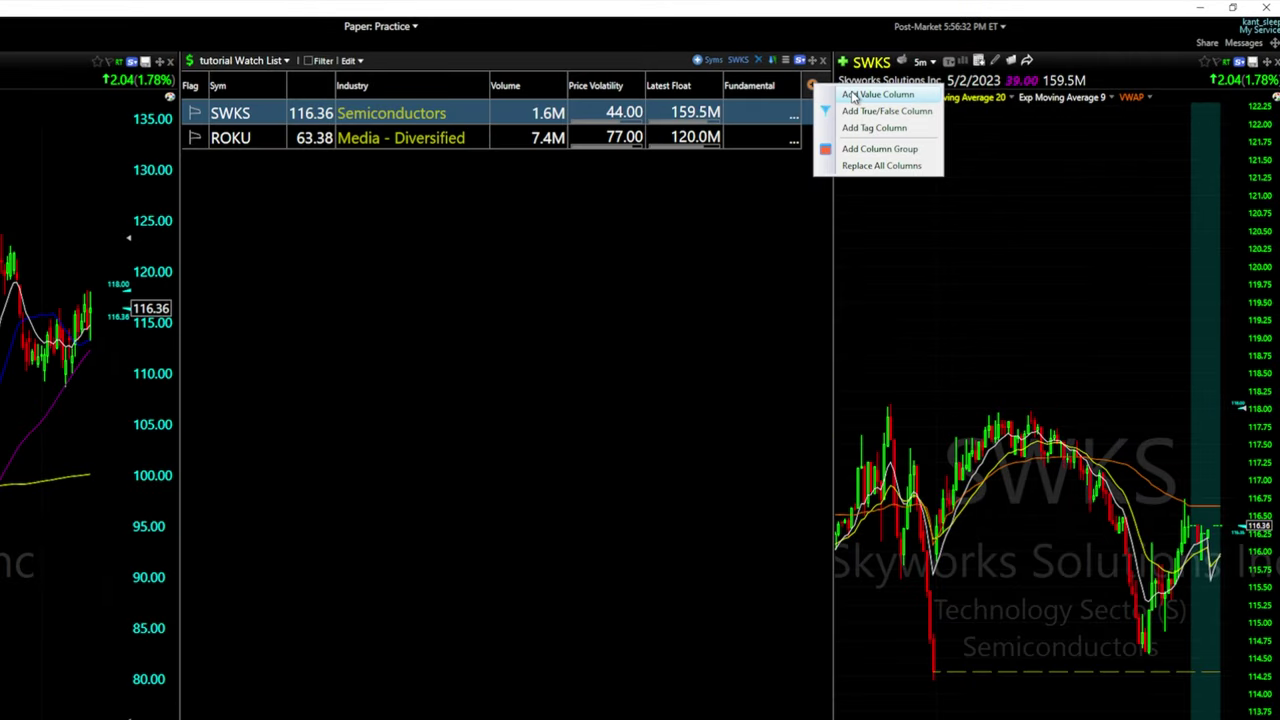
Add a Capitalization value column to the watch list by searching 'cap'
left_click(857, 95)
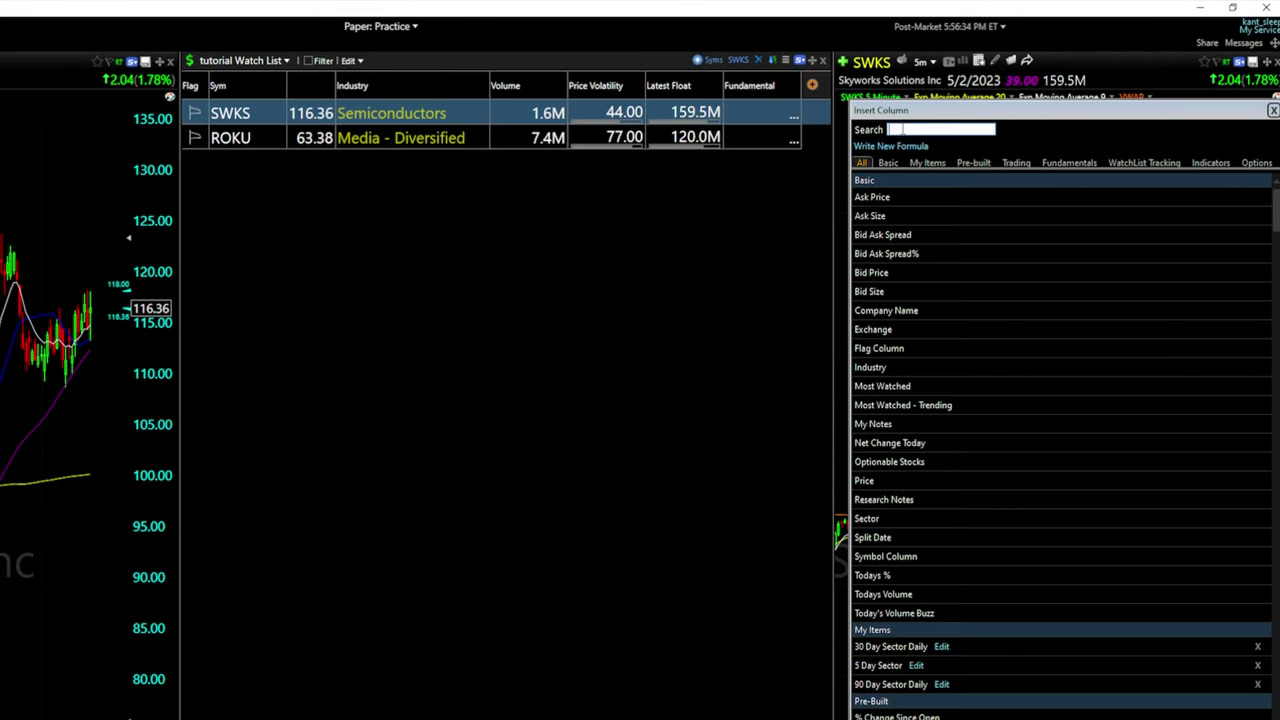
type("cap")
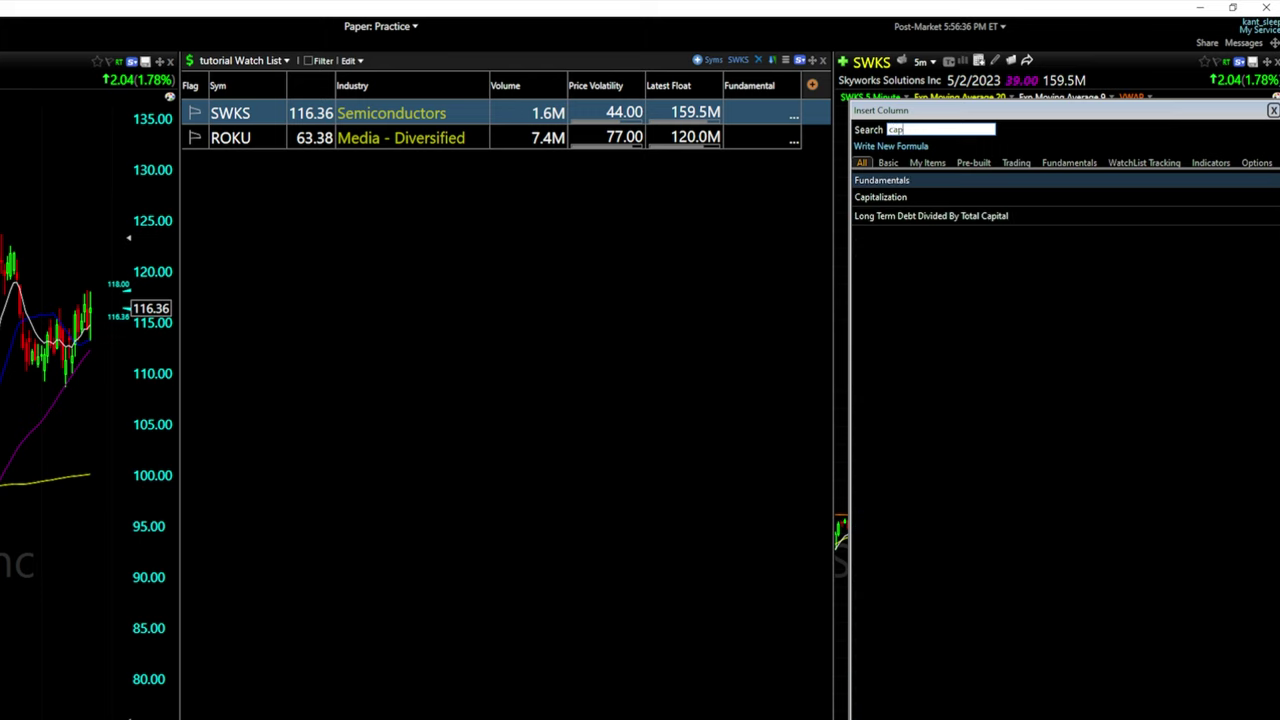
double_click(900, 197)
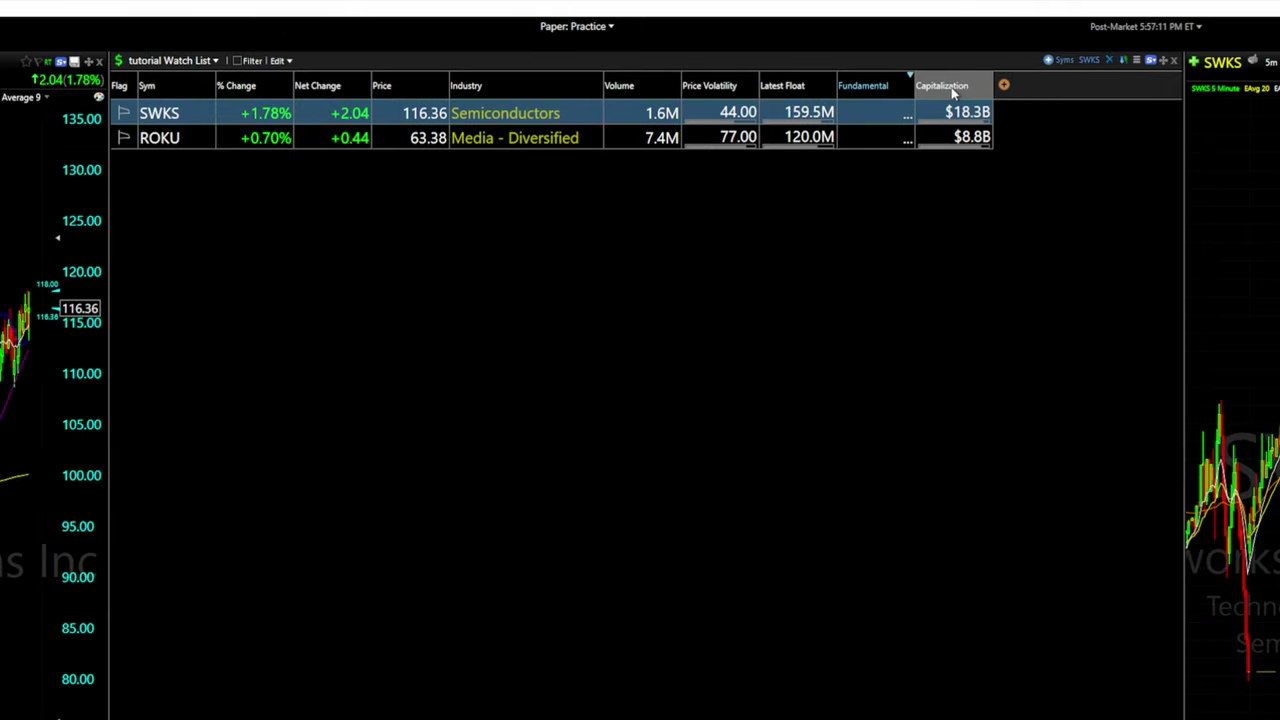
Sort the symbols by Capitalization, smallest first, and move that column to the last position
left_click(953, 91)
left_click(955, 91)
left_click_drag(246, 92, 224, 98)
left_click(253, 90)
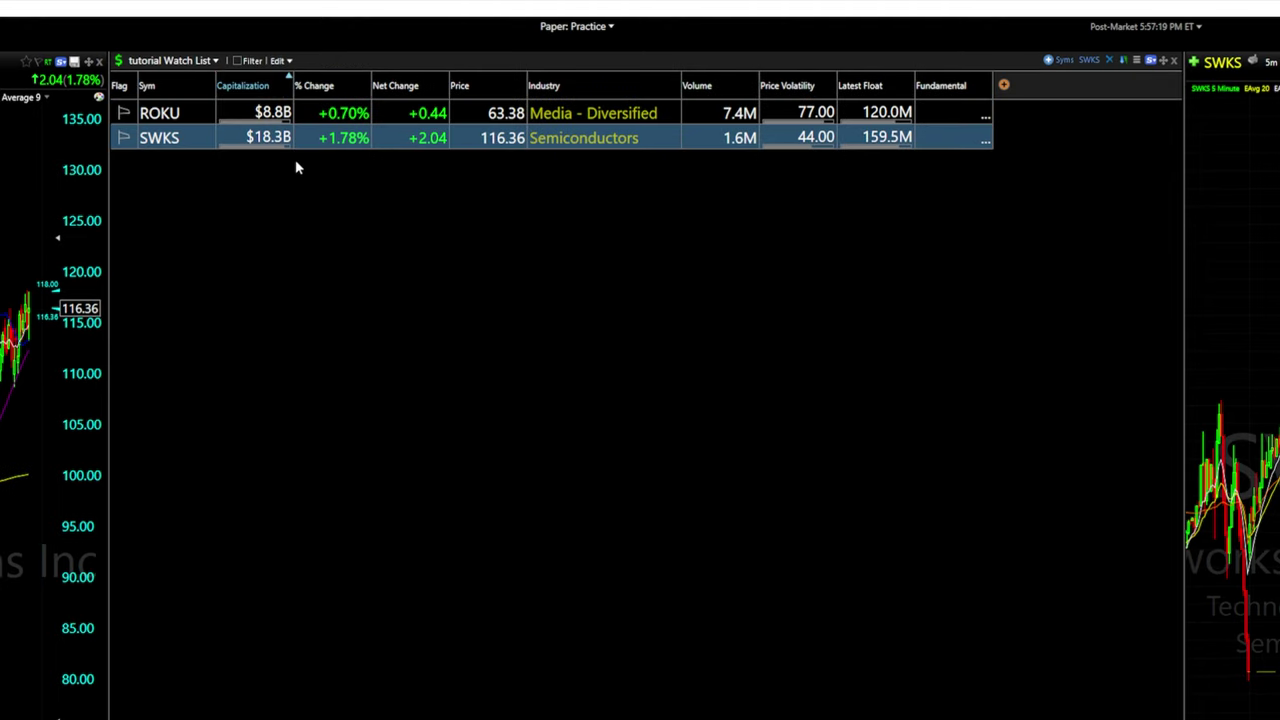
left_click(253, 88)
left_click_drag(238, 88, 1000, 88)
right_click(1040, 90)
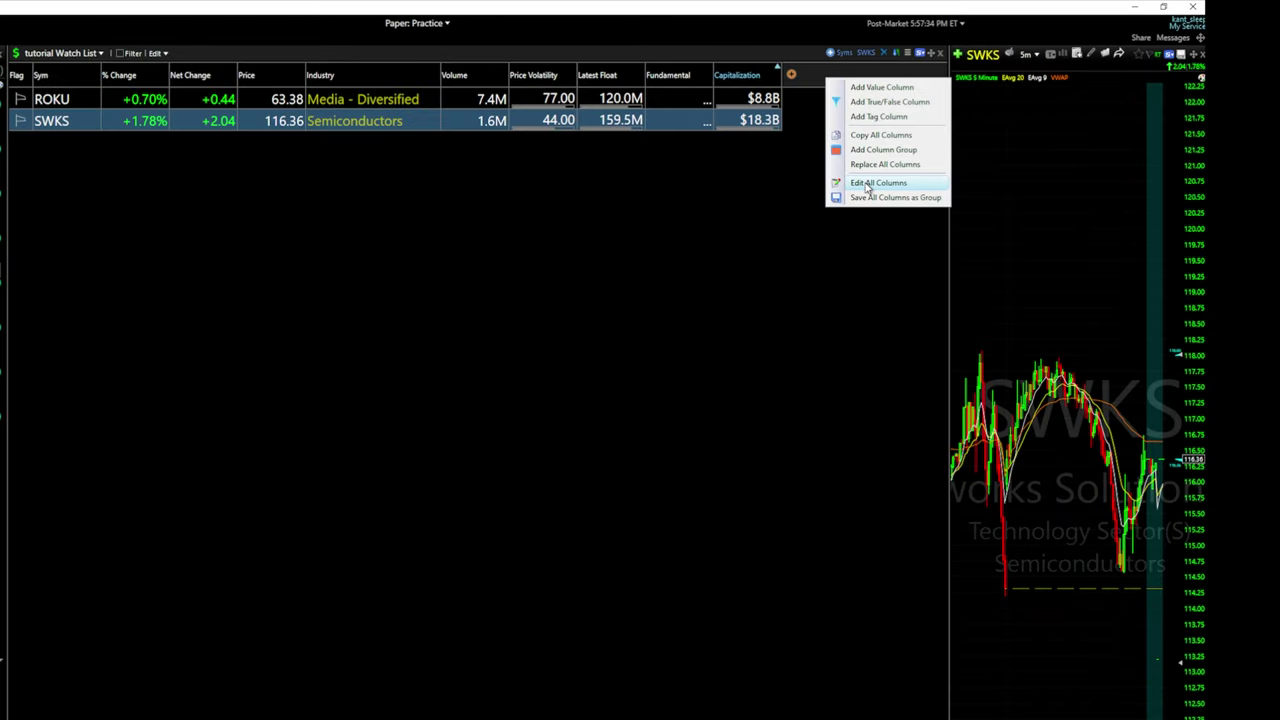
In the columns and filters editor, move Capitalization up to sit right after % Change
left_click(867, 185)
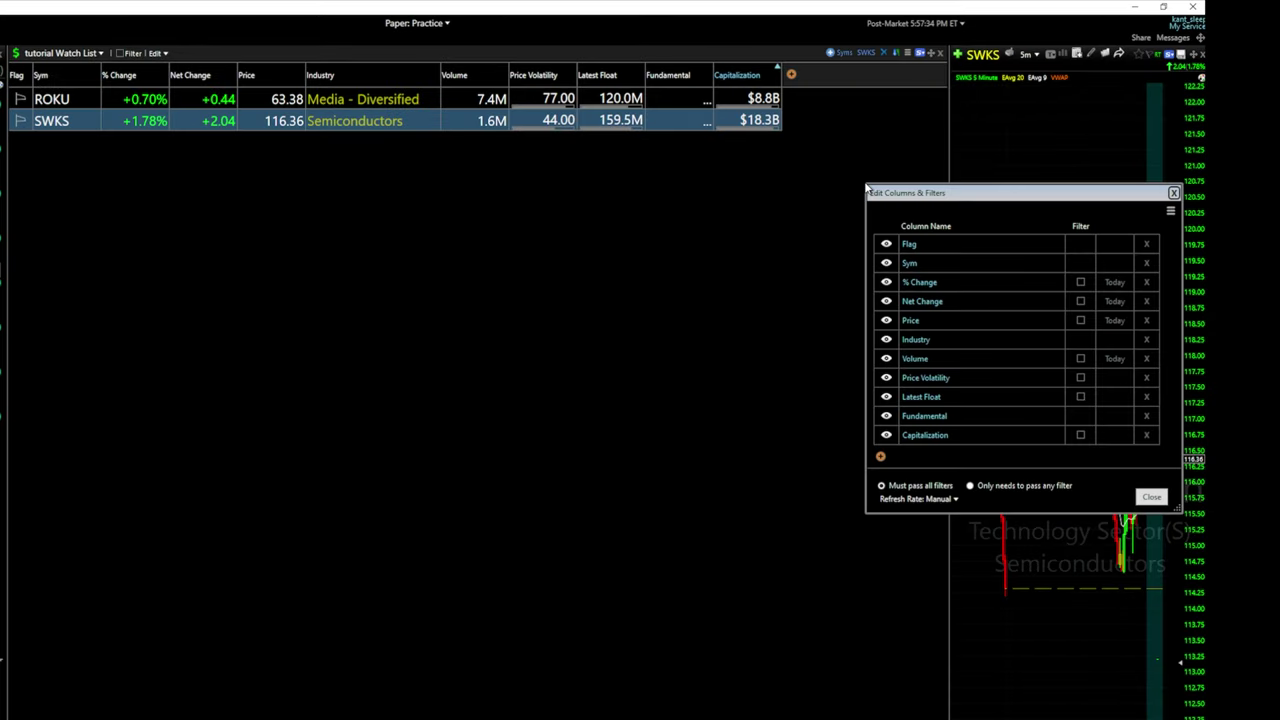
left_click(978, 435)
left_click_drag(962, 437, 967, 250)
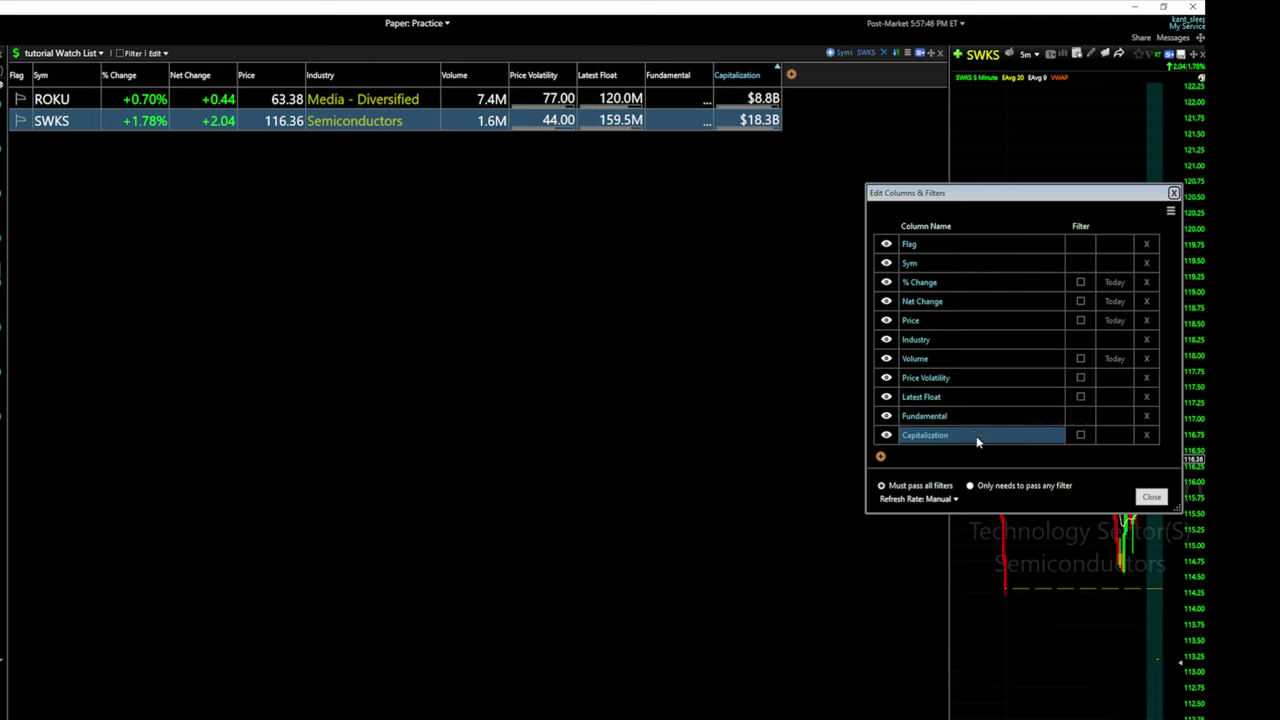
left_click_drag(978, 442, 978, 300)
Give Capitalization an 'Is between' 9K to 18K filter, then switch it off and close the editor
left_click(1083, 436)
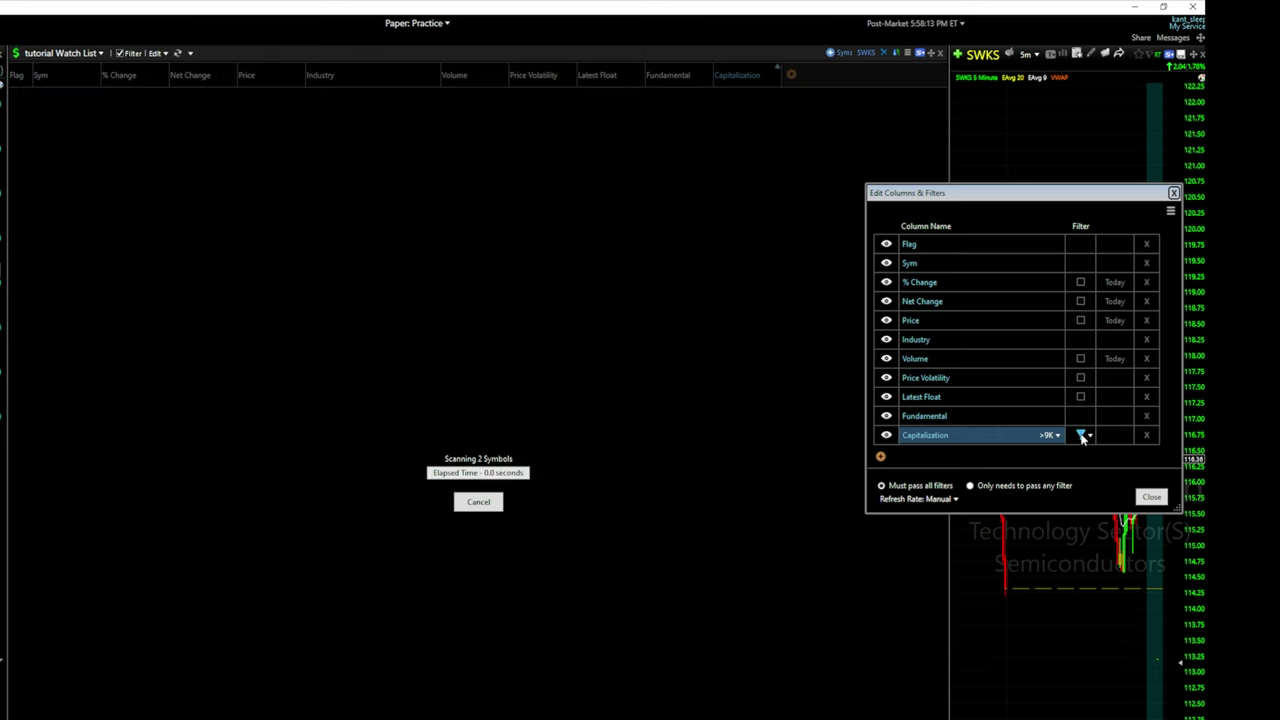
left_click(1050, 436)
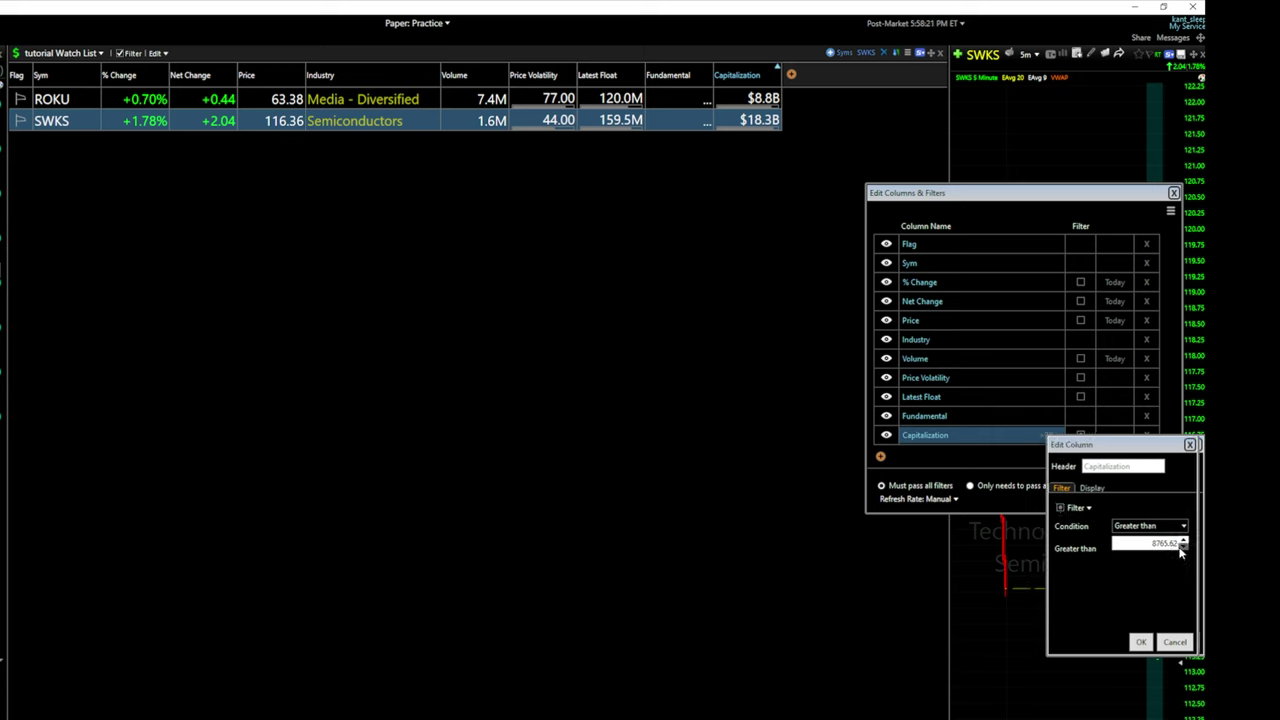
left_click(1160, 526)
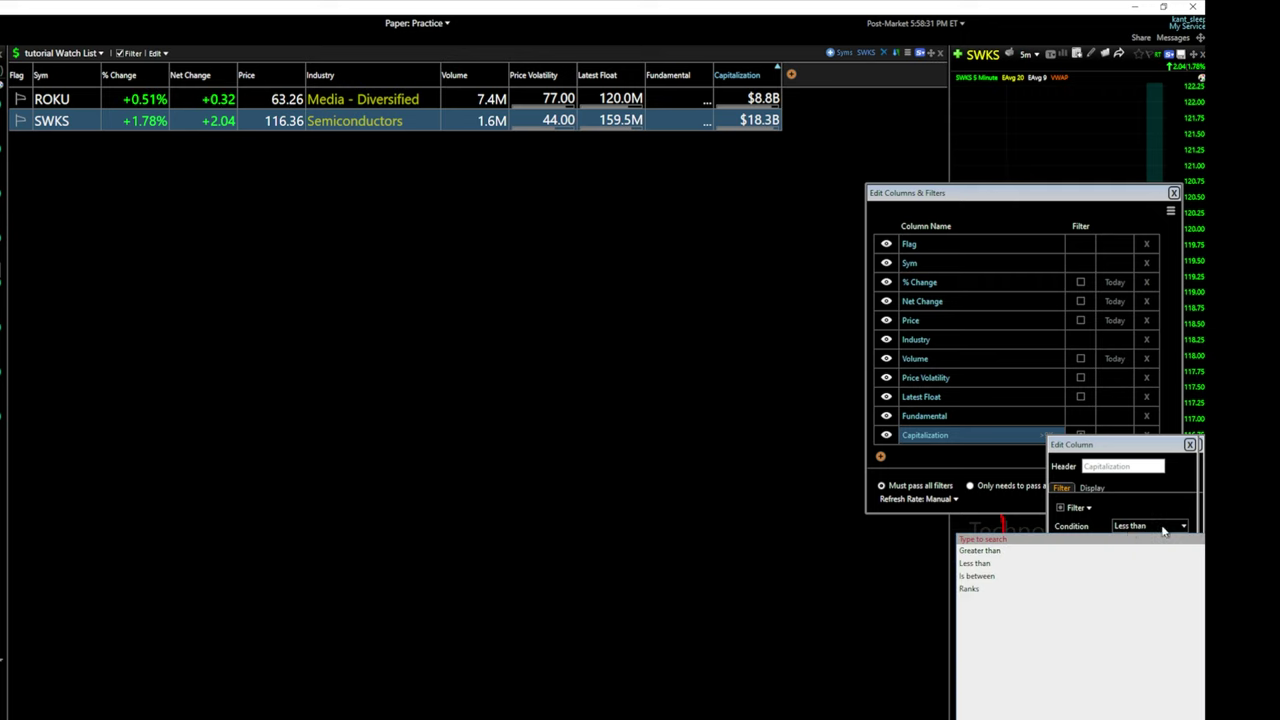
left_click(992, 577)
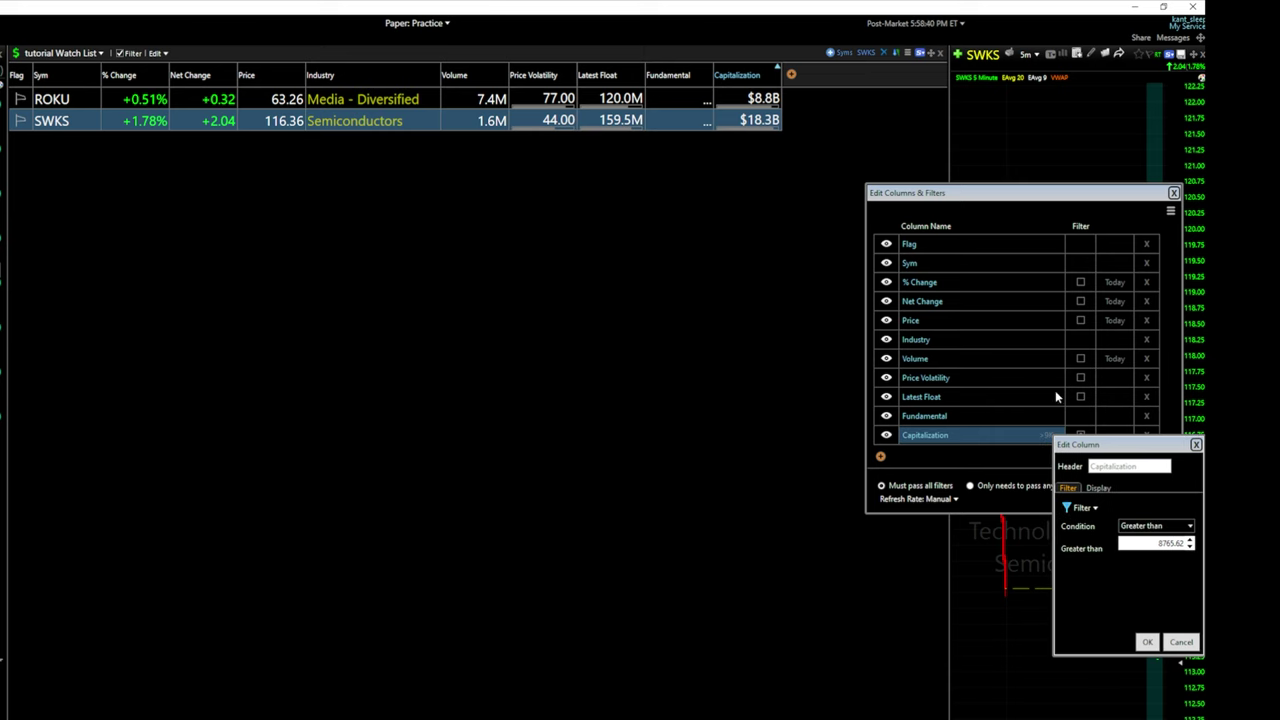
left_click(1158, 644)
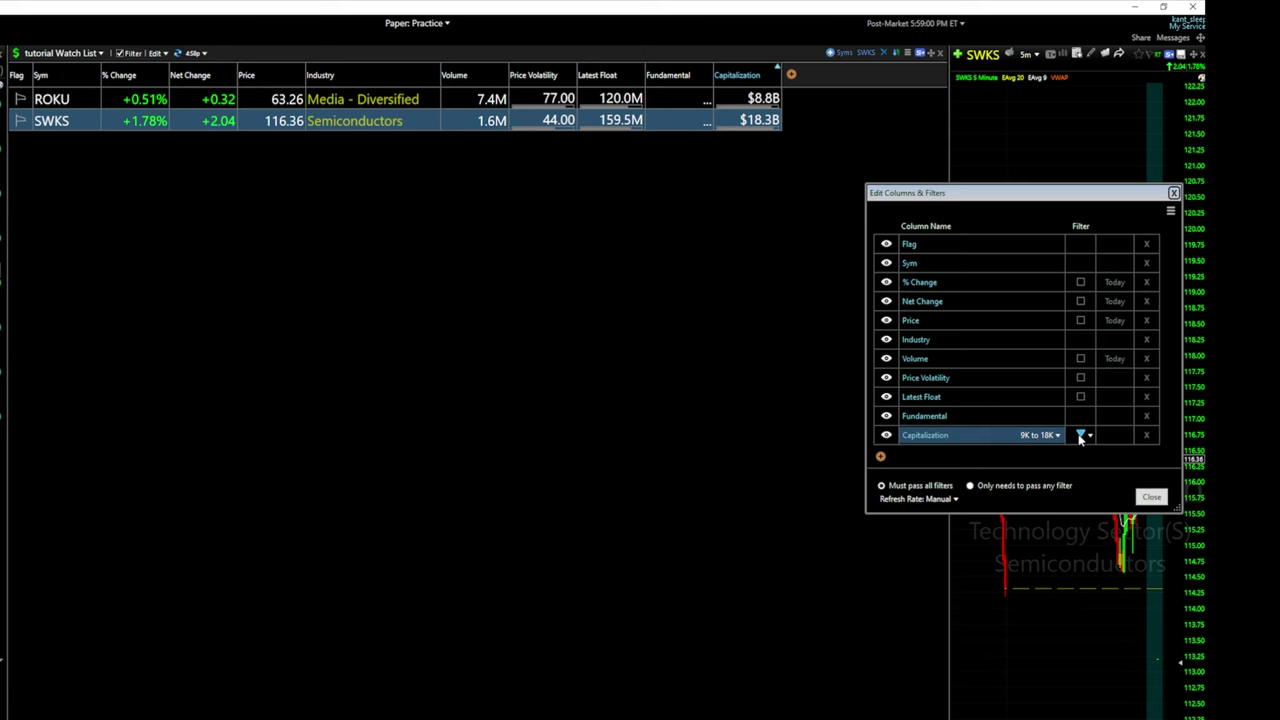
left_click(1080, 436)
left_click(1152, 497)
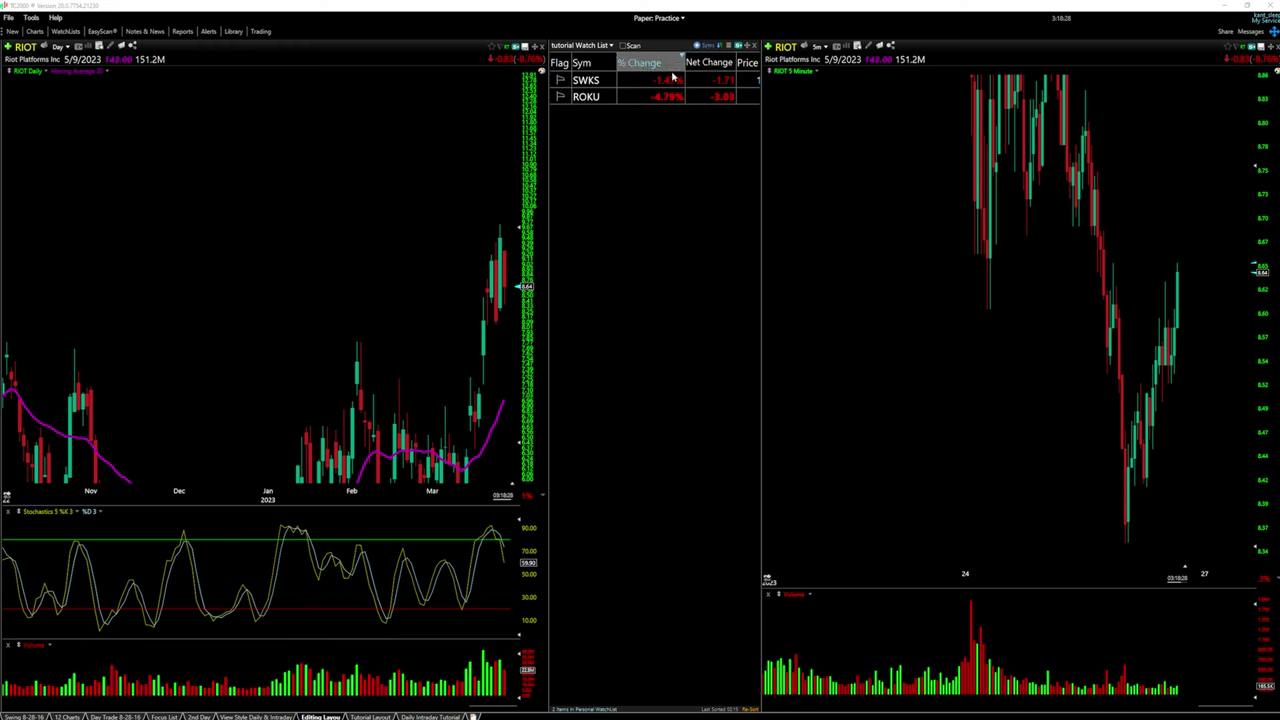
Widen the watch list to reveal more of its columns
left_click_drag(548, 202, 228, 202)
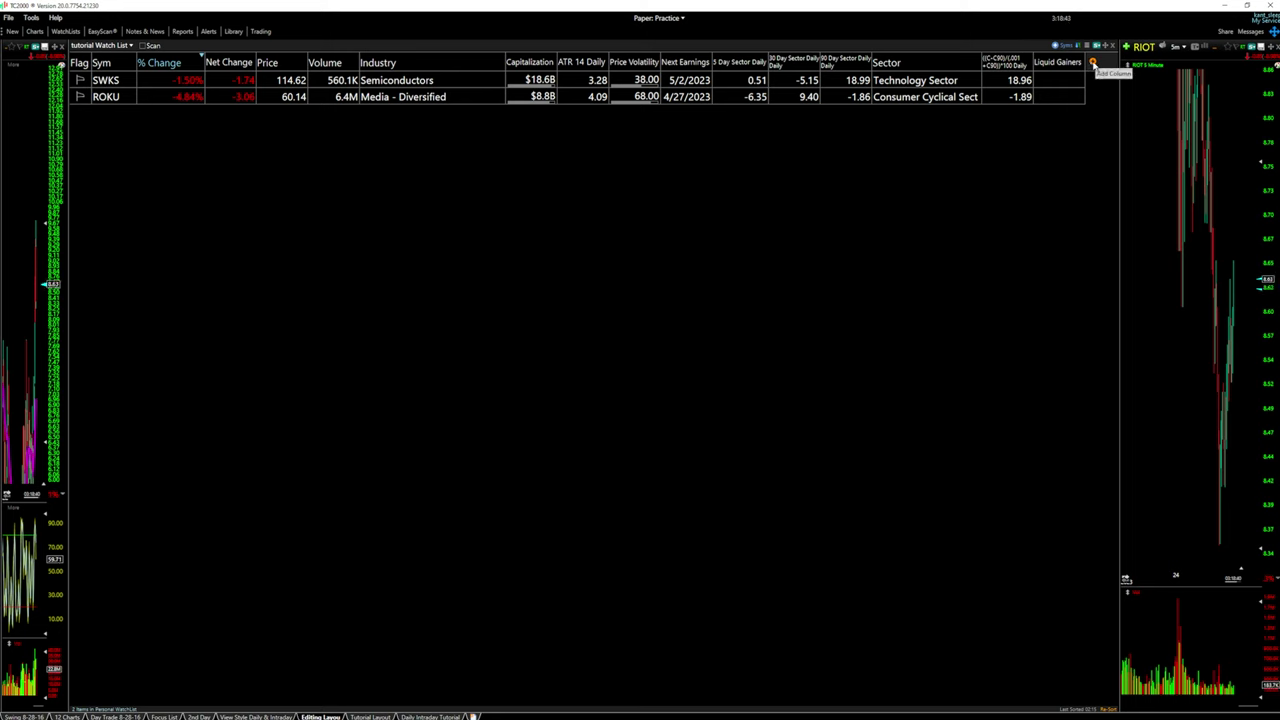
left_click(1093, 63)
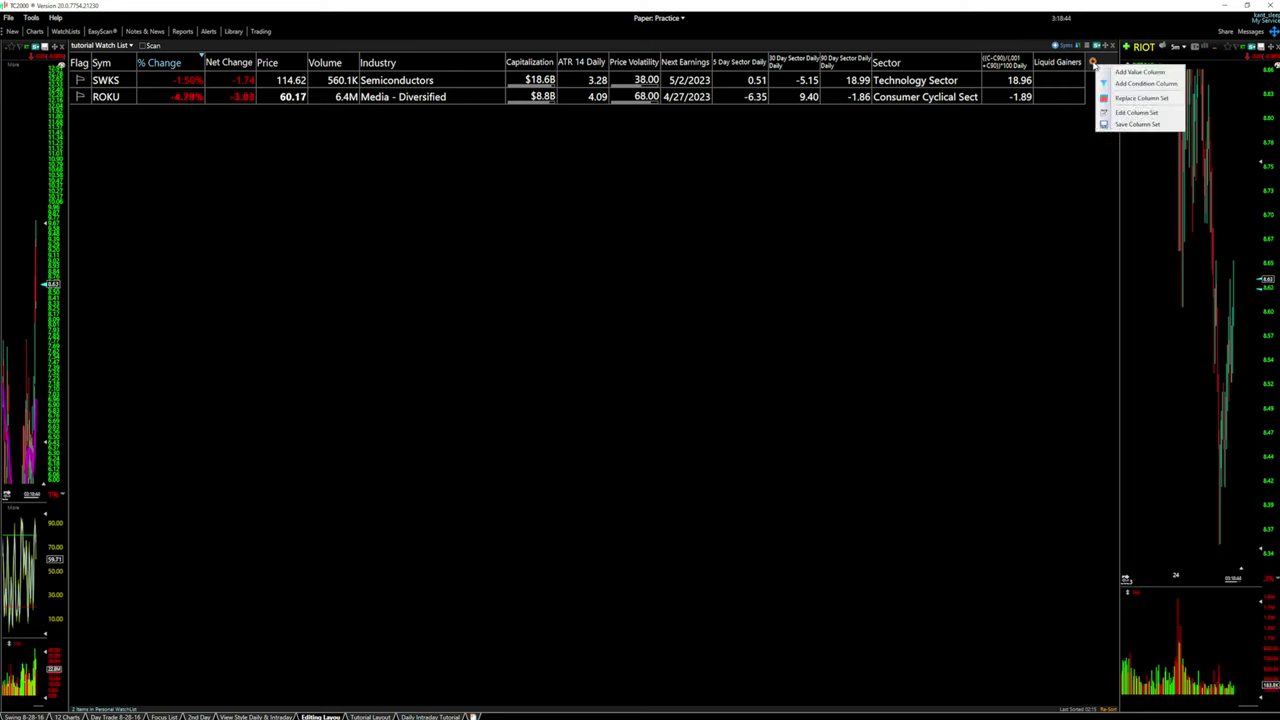
left_click(1126, 113)
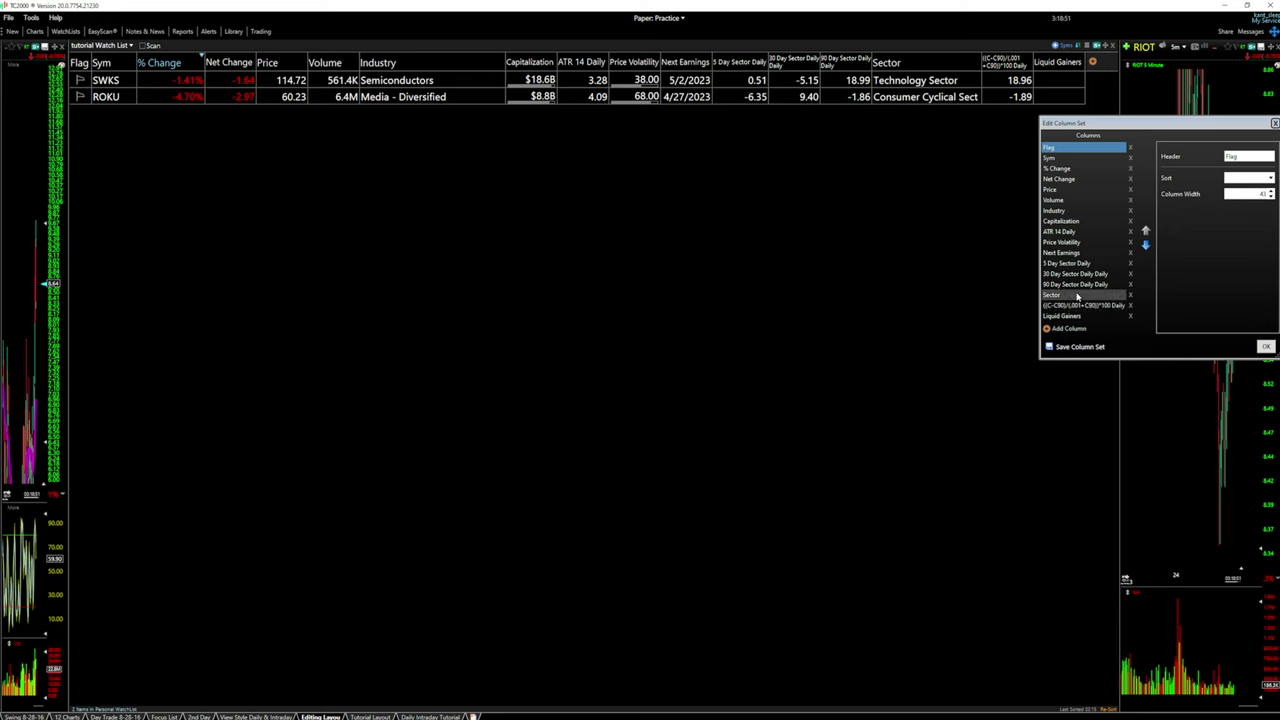
Move Liquid Gainers up to just after ATR 14 Daily and add an Industry column
left_click(1055, 316)
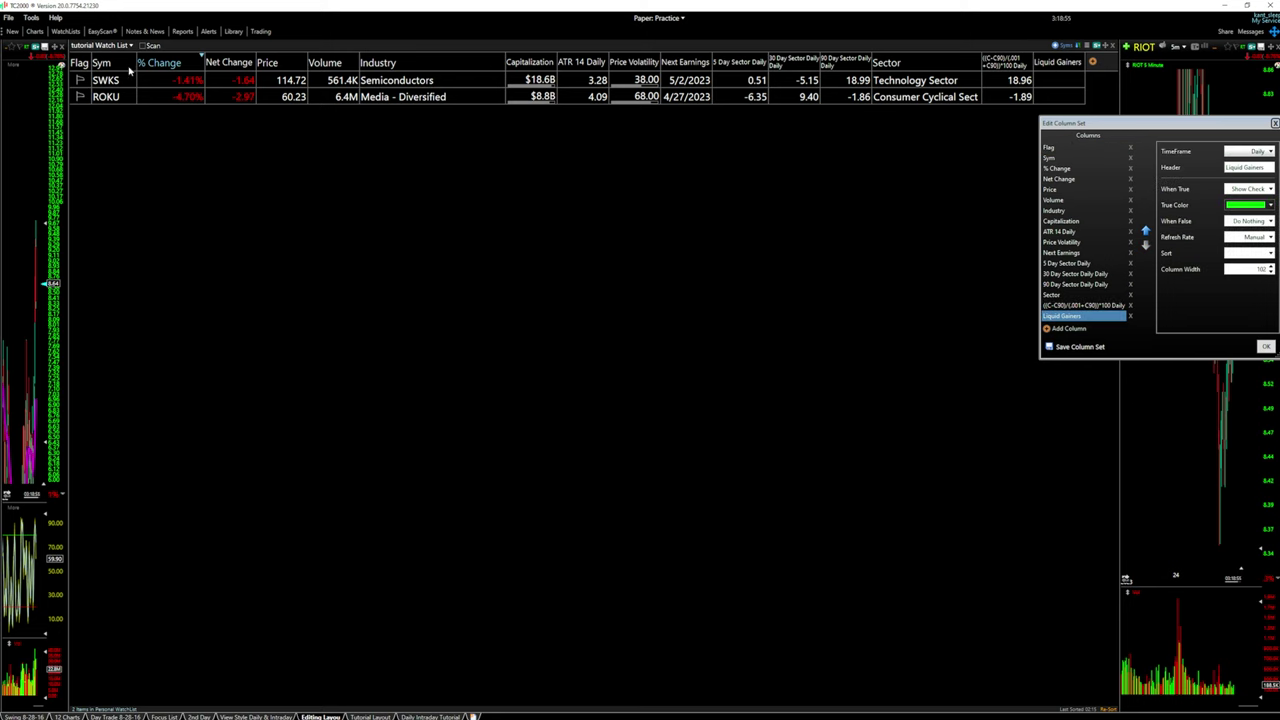
left_click(1146, 231)
left_click(1146, 231)
left_click(1146, 231)
left_click(1146, 231)
left_click(1146, 231)
left_click(1146, 231)
left_click(1146, 231)
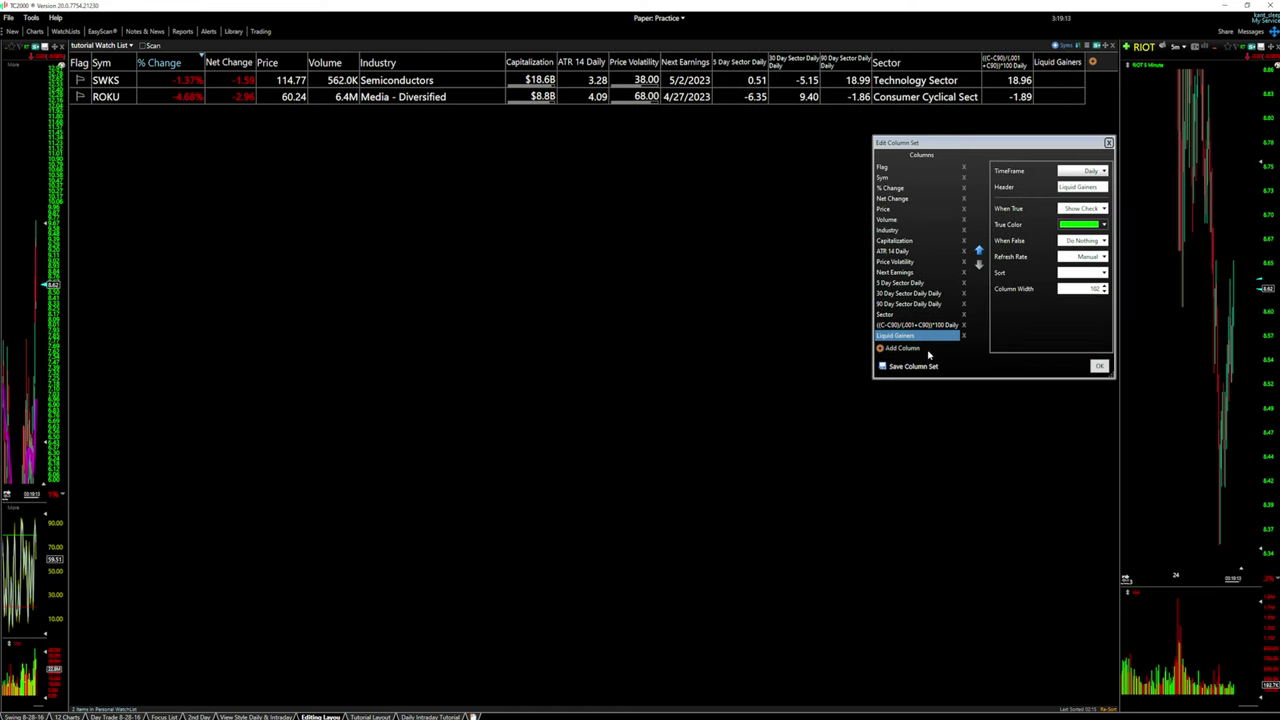
left_click(900, 348)
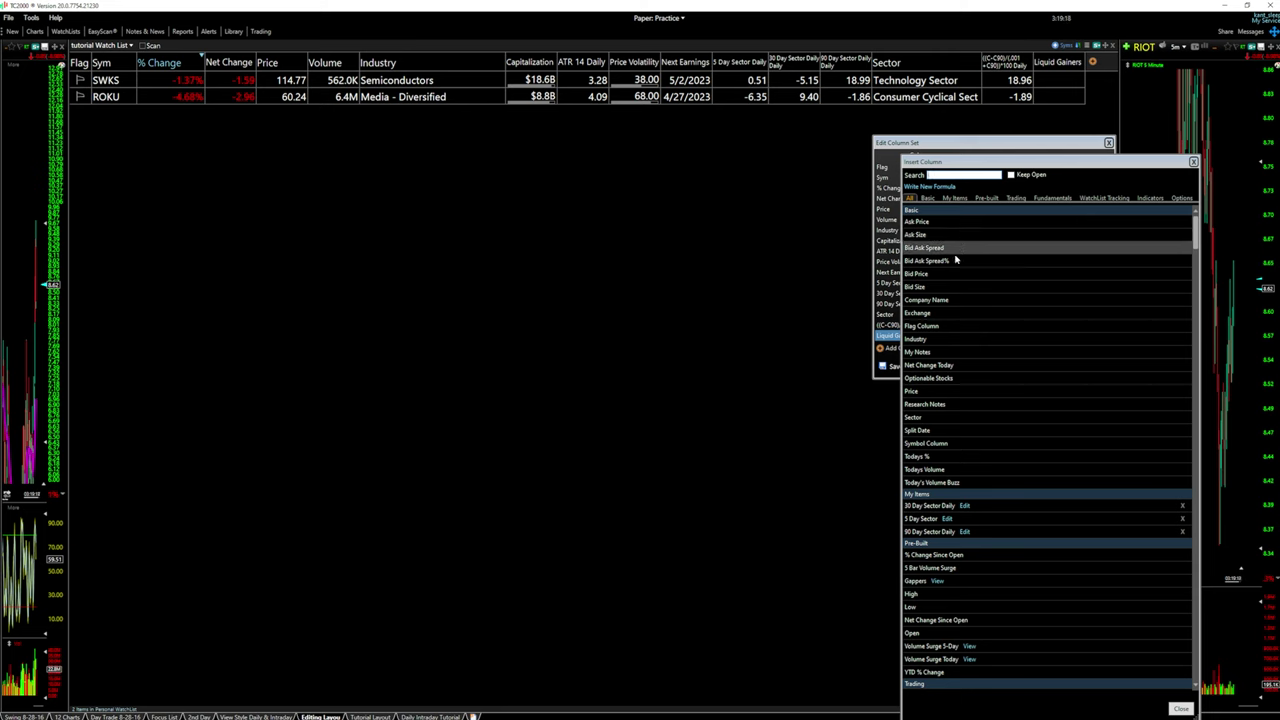
left_click(1193, 161)
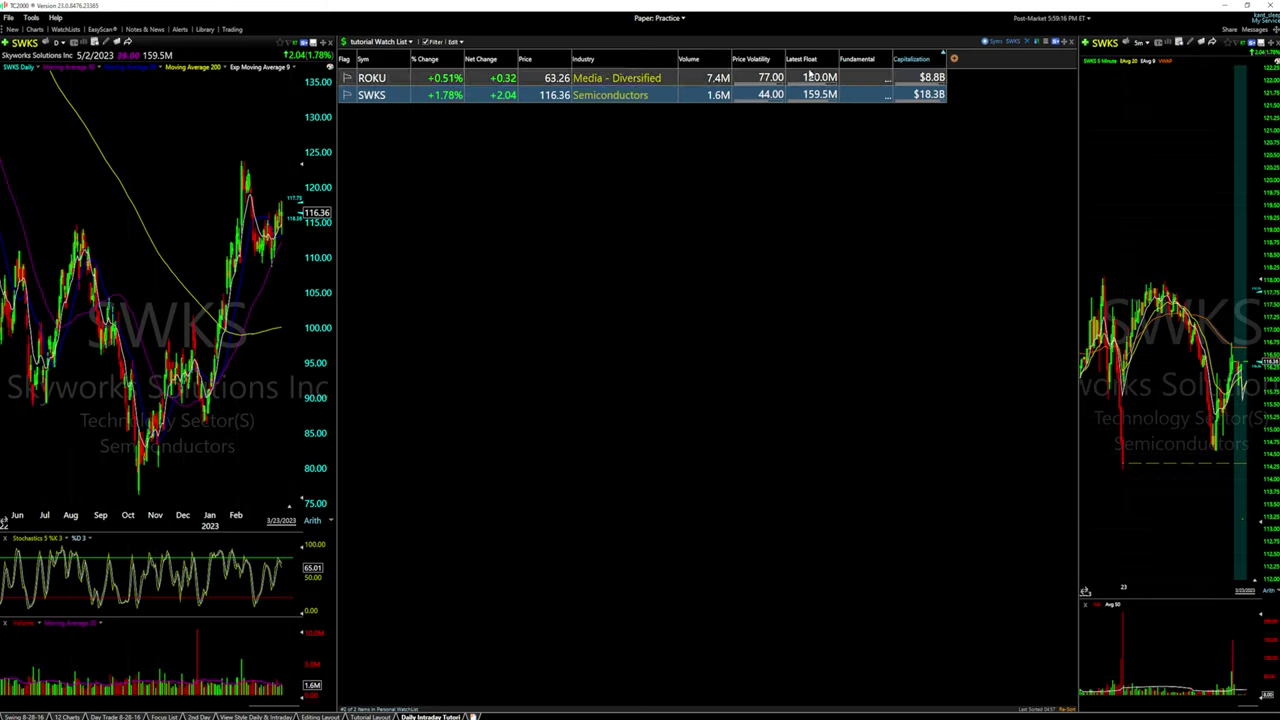
Re-sort by Capitalization and name the current column set 'Tutorial Group' in Save All Columns as Group
left_click(918, 59)
left_click_drag(1076, 272, 1078, 272)
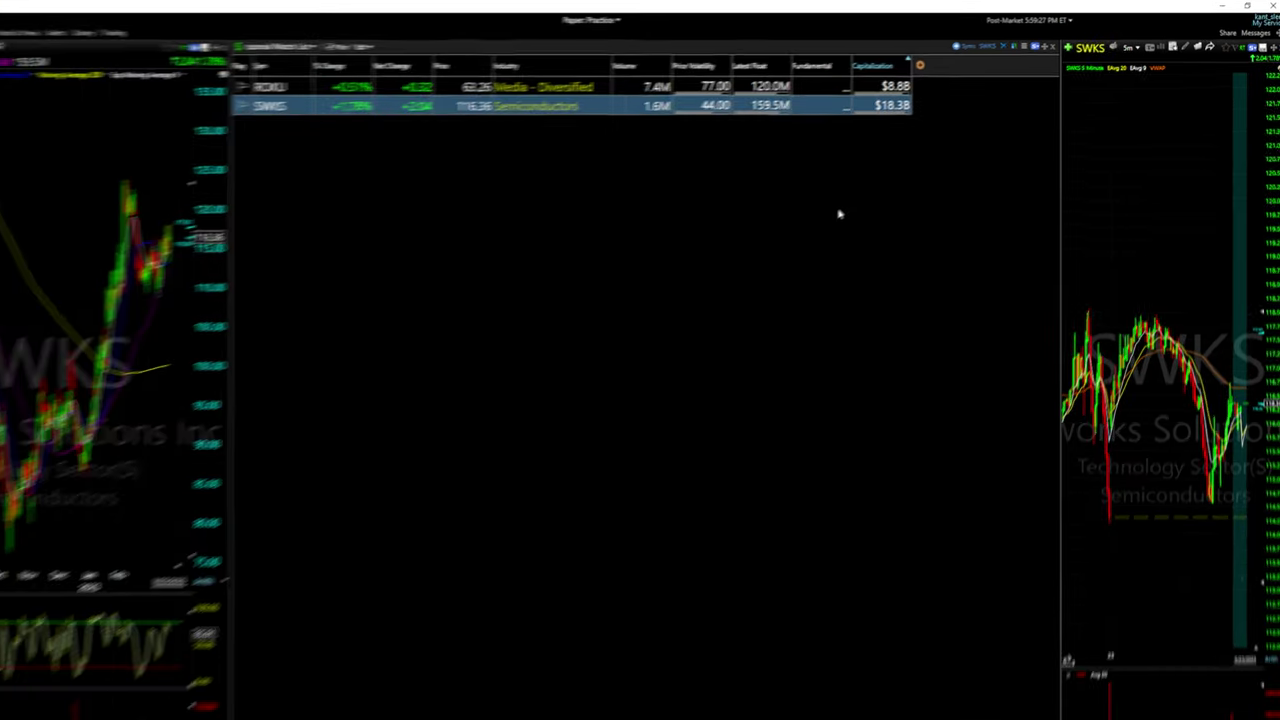
left_click(919, 65)
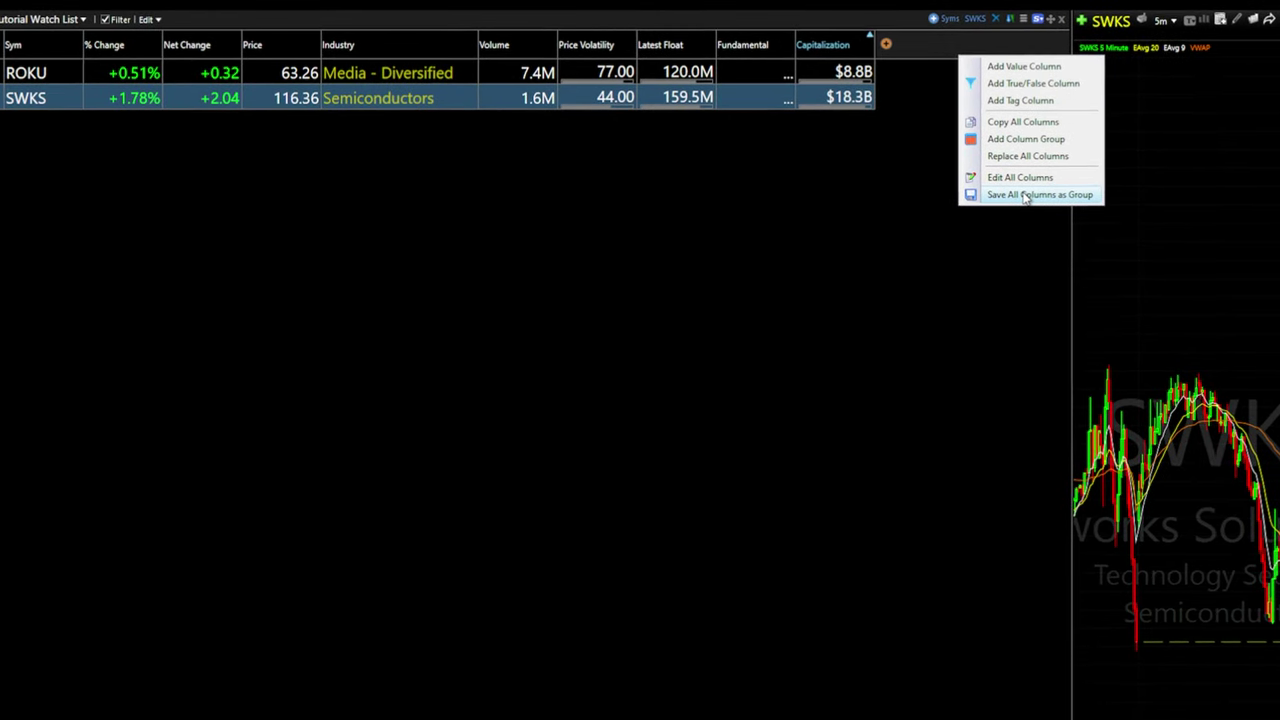
left_click(1025, 196)
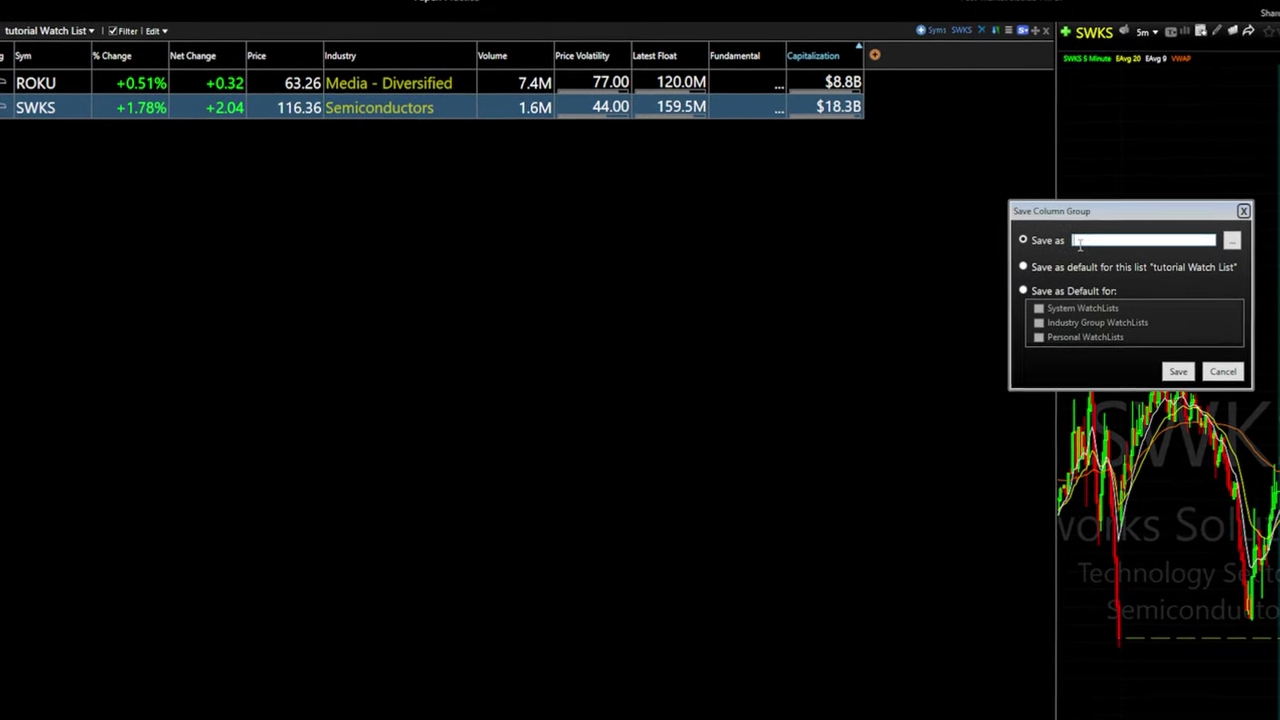
type("Tutorial Grou")
type("p")
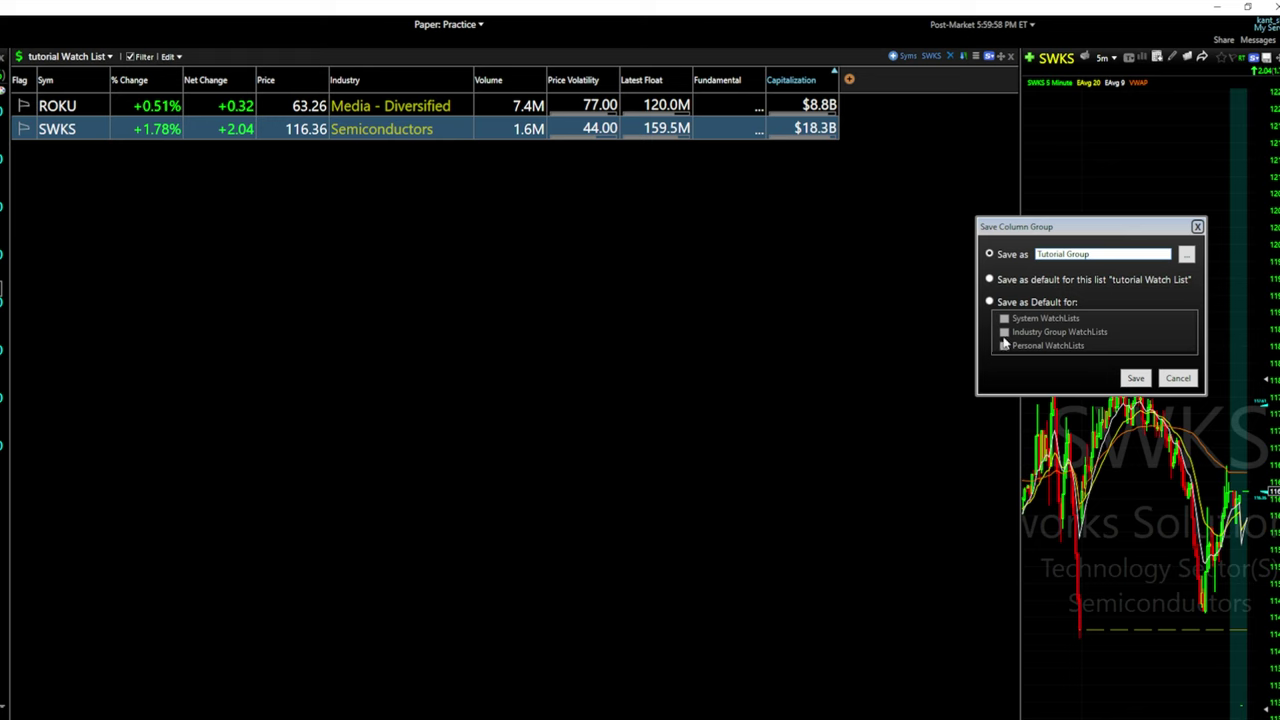
left_click(990, 302)
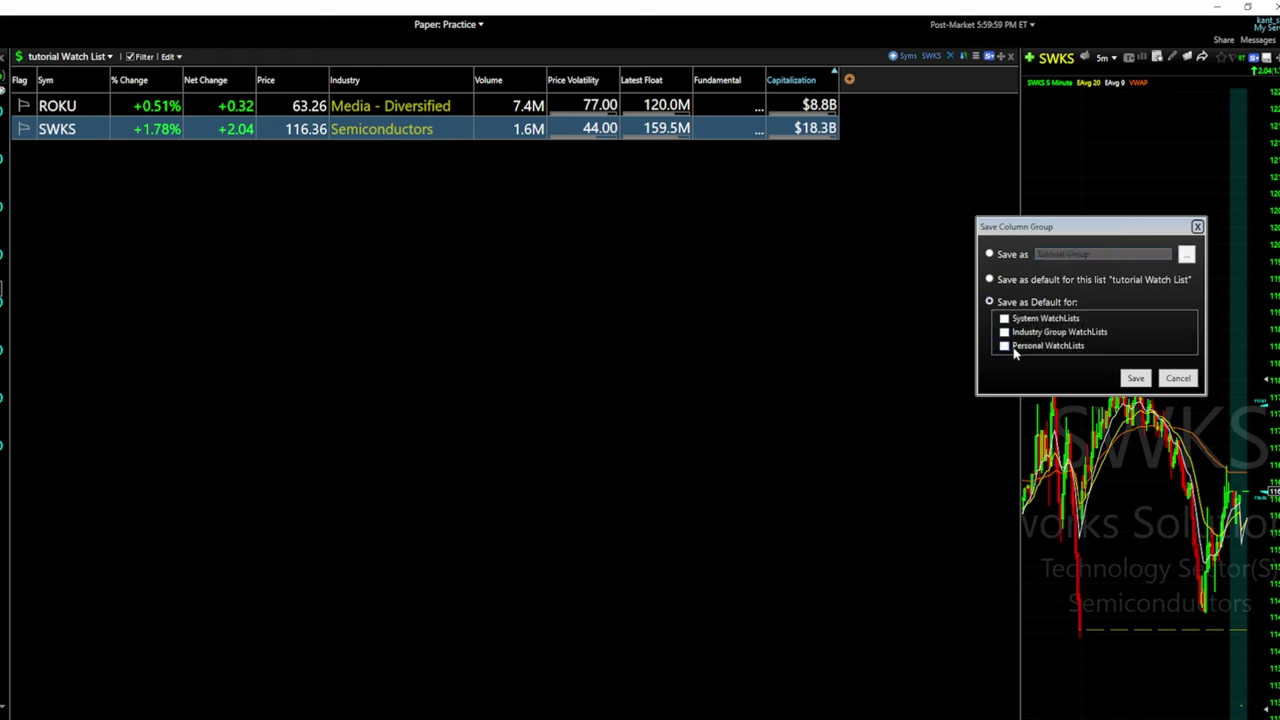
left_click(990, 255)
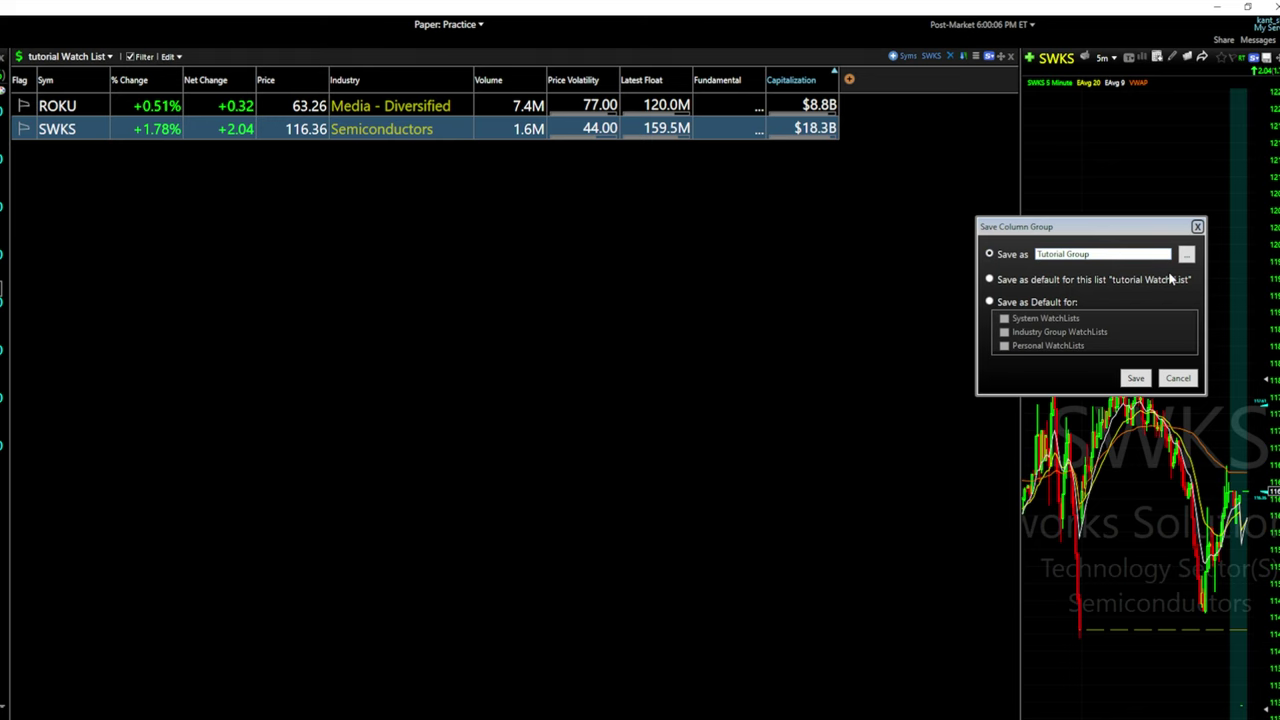
Save the Tutorial Group columns and create a new personal watch list named Tutorial 2
left_click(1138, 378)
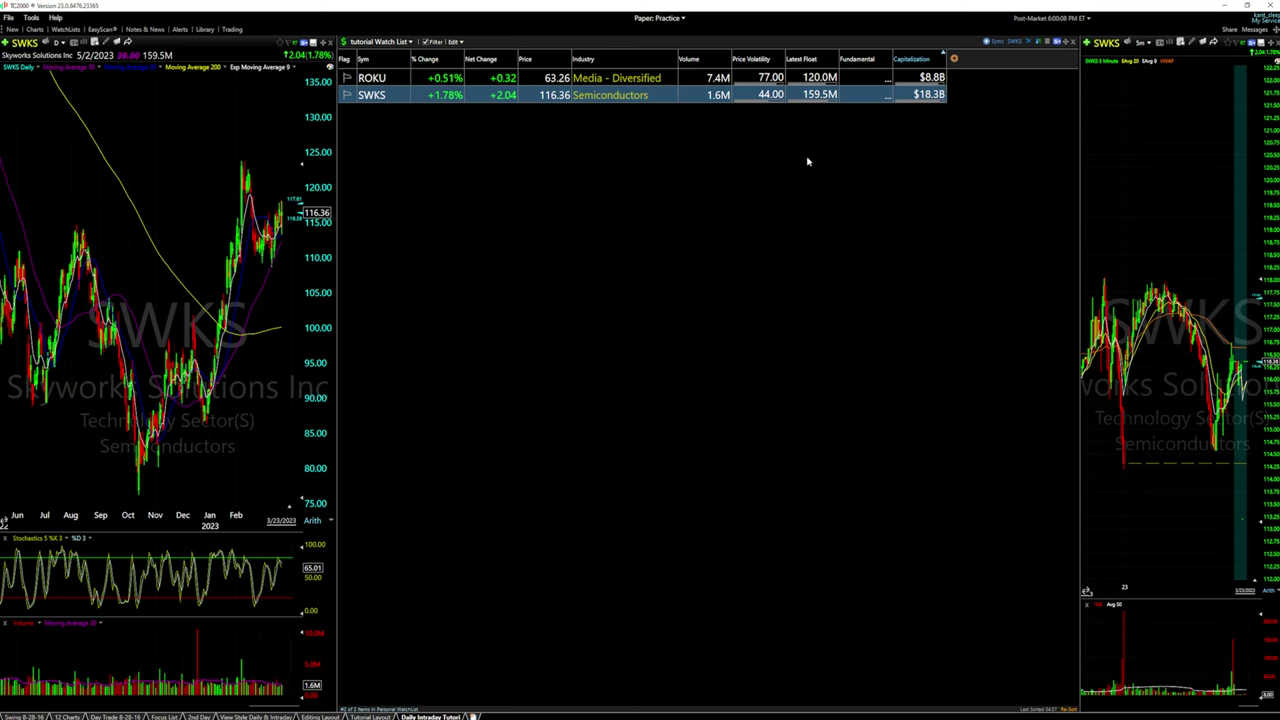
left_click(12, 29)
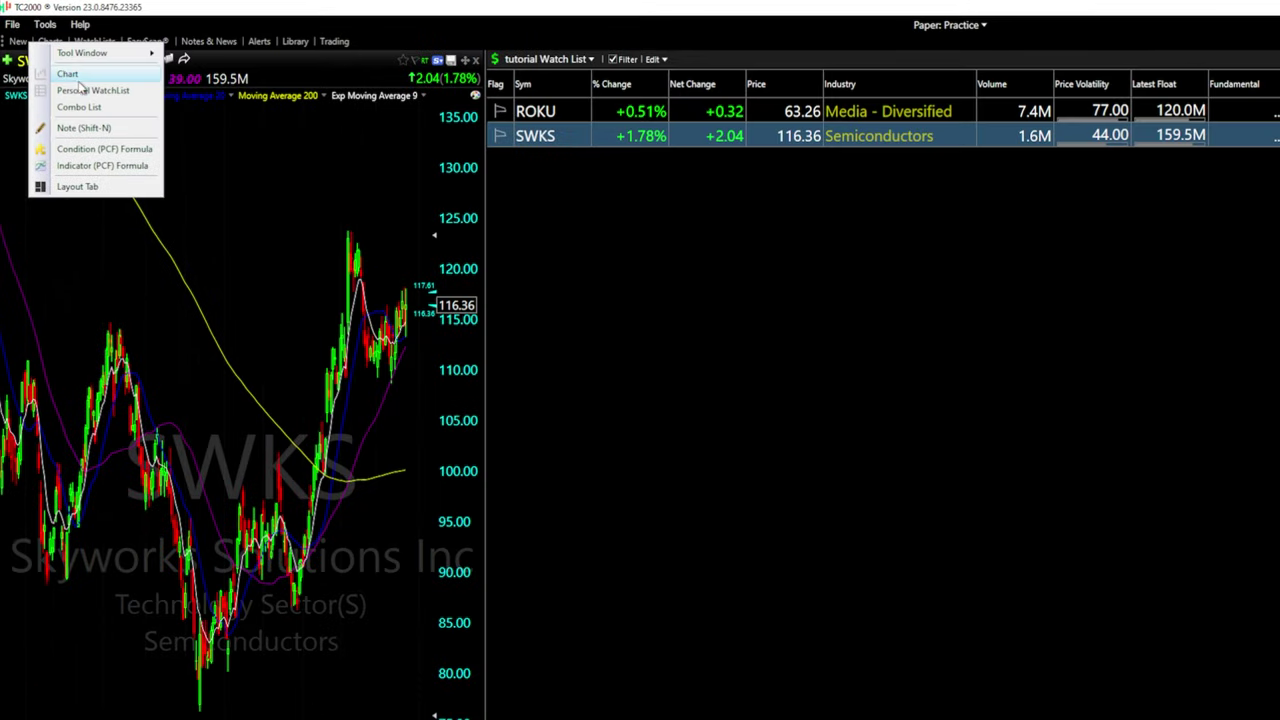
left_click(84, 90)
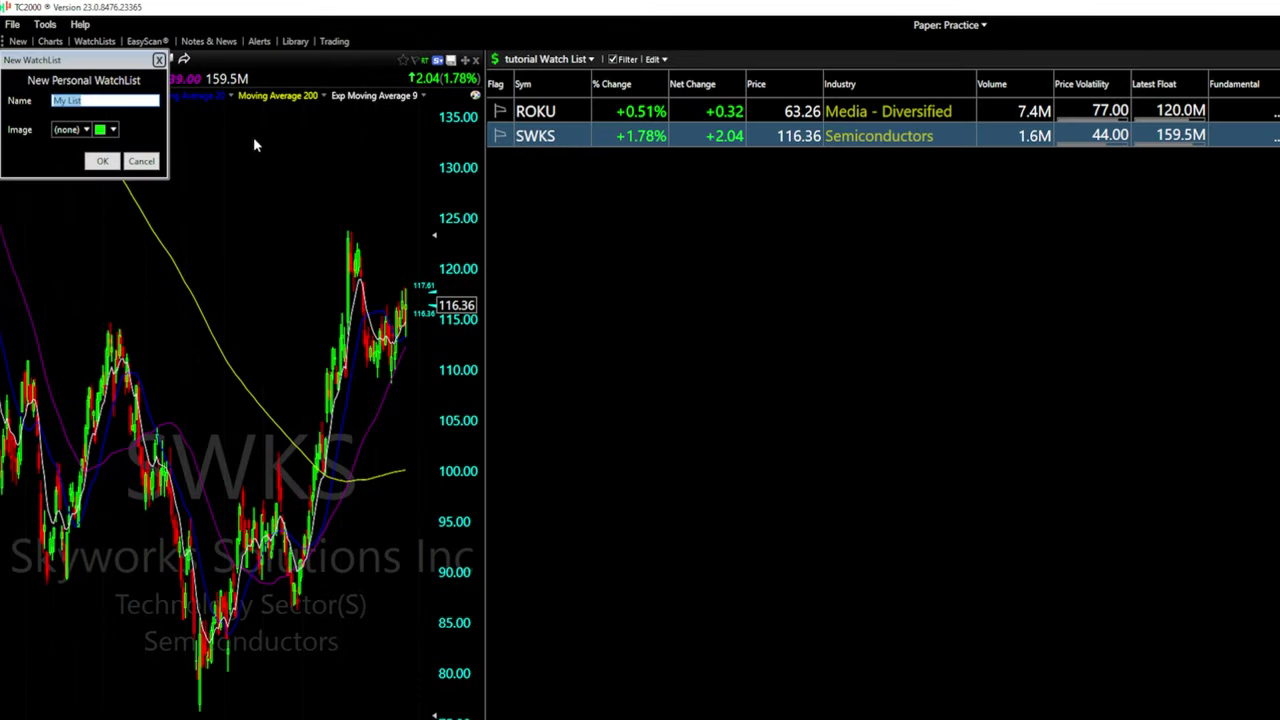
type("t")
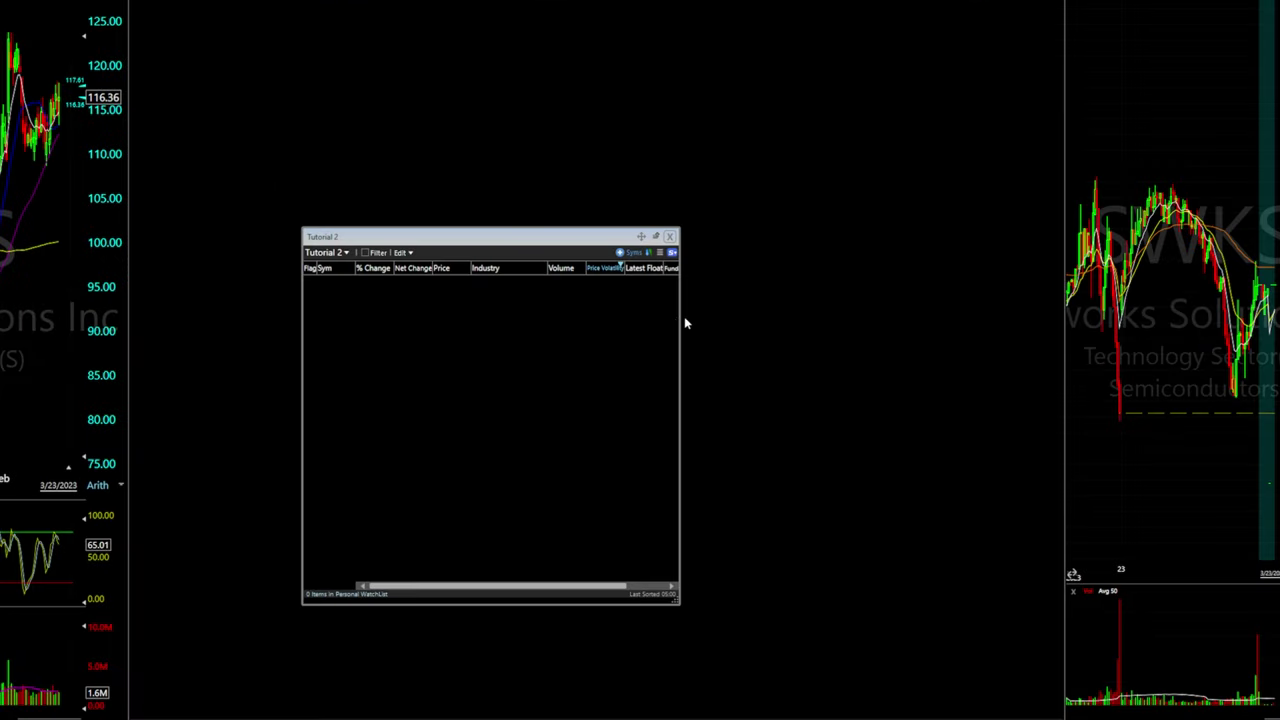
Widen the Tutorial 2 window and replace all its columns with the Tutorial Group set
left_click_drag(686, 323, 985, 317)
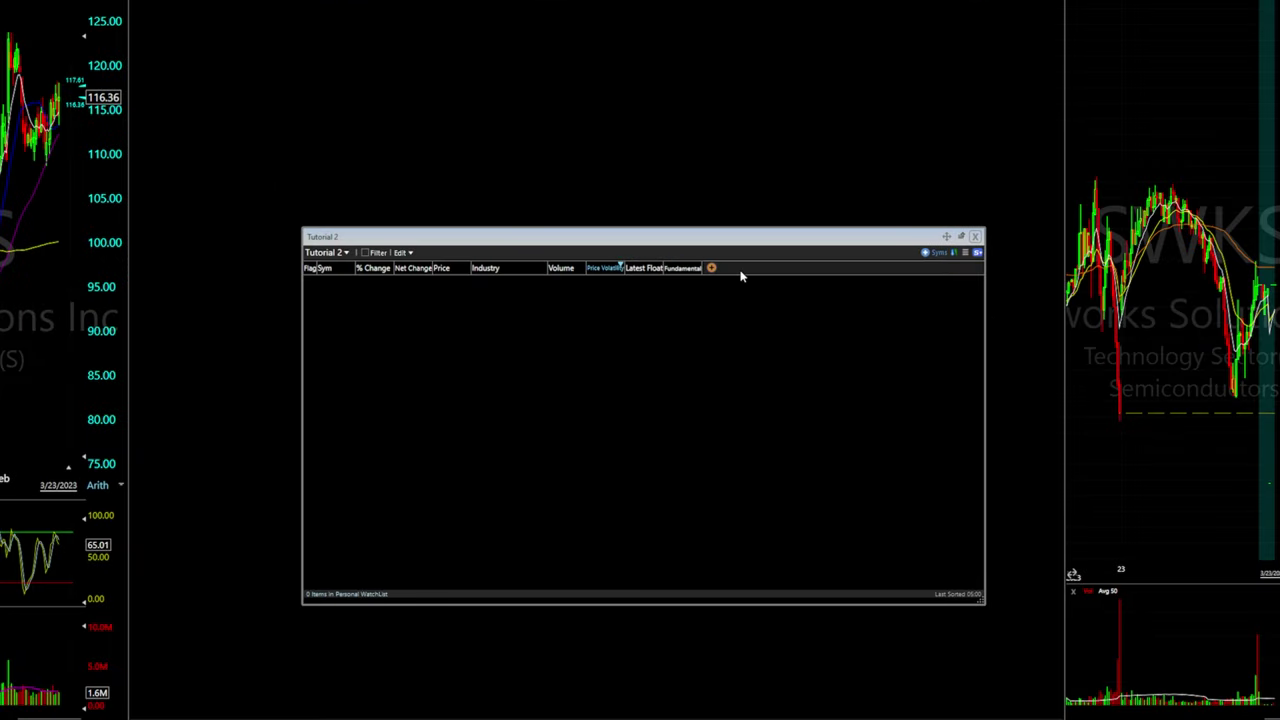
left_click(697, 153)
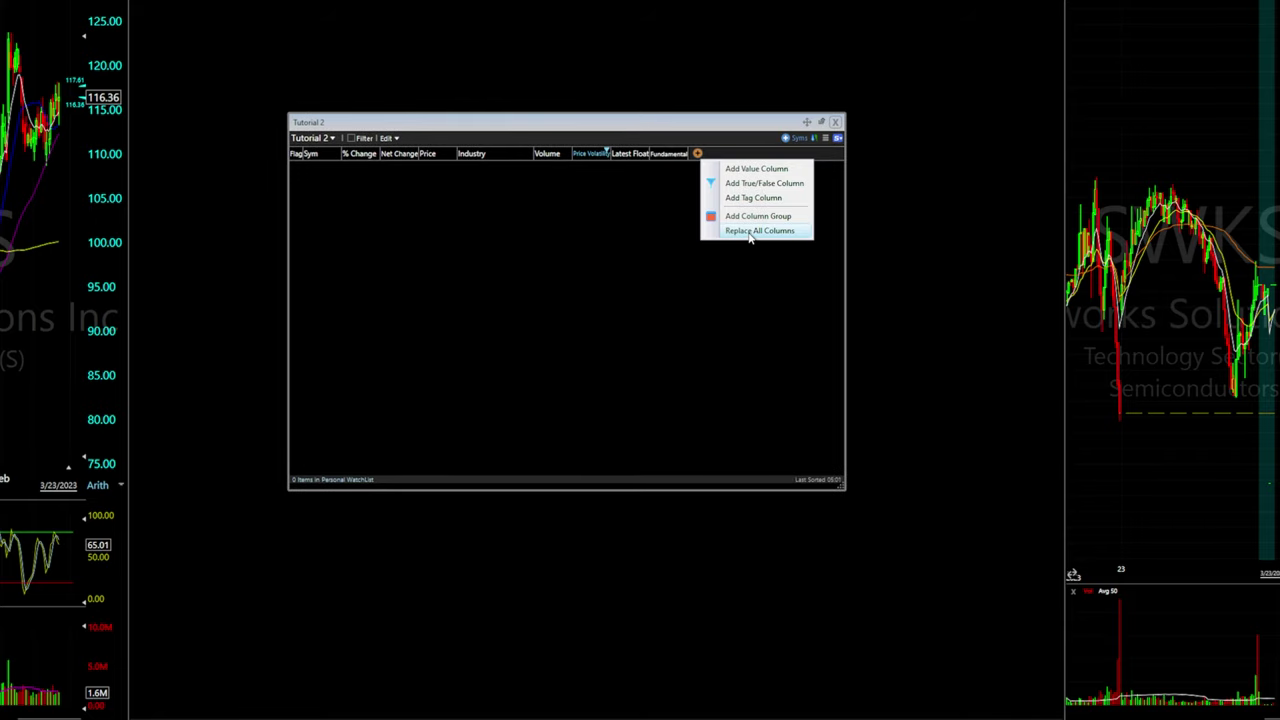
left_click(757, 231)
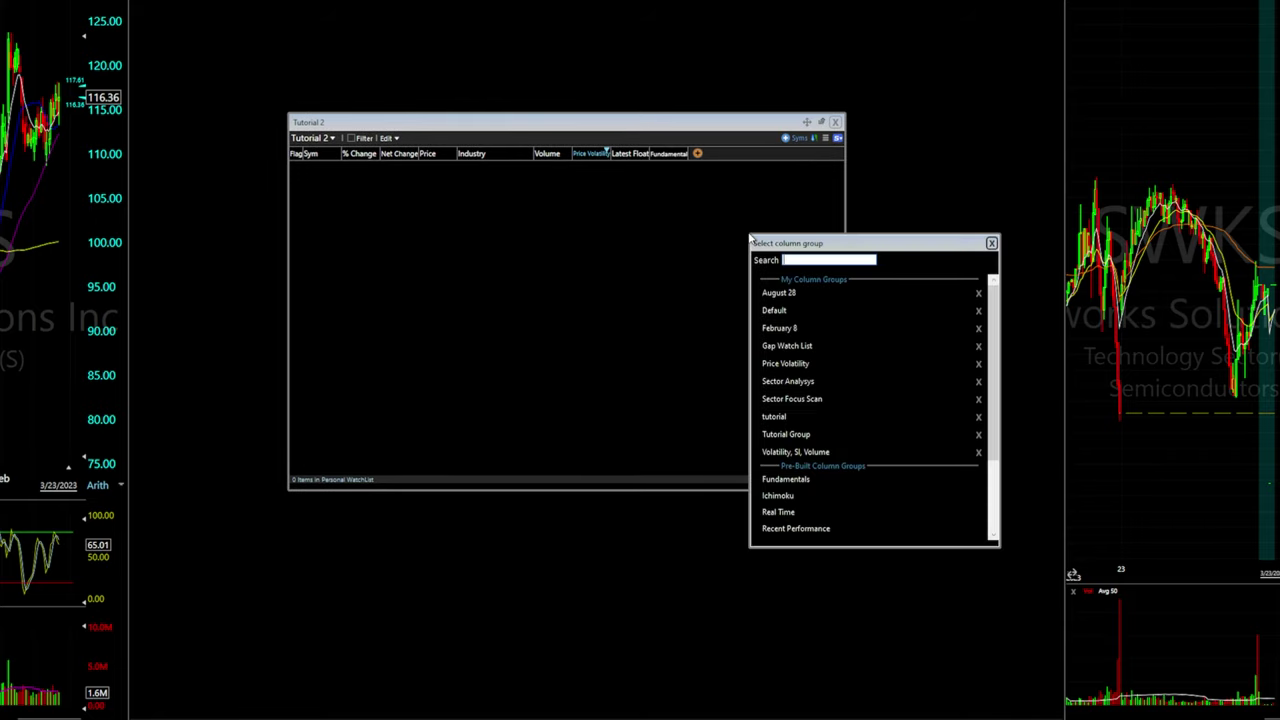
left_click(797, 434)
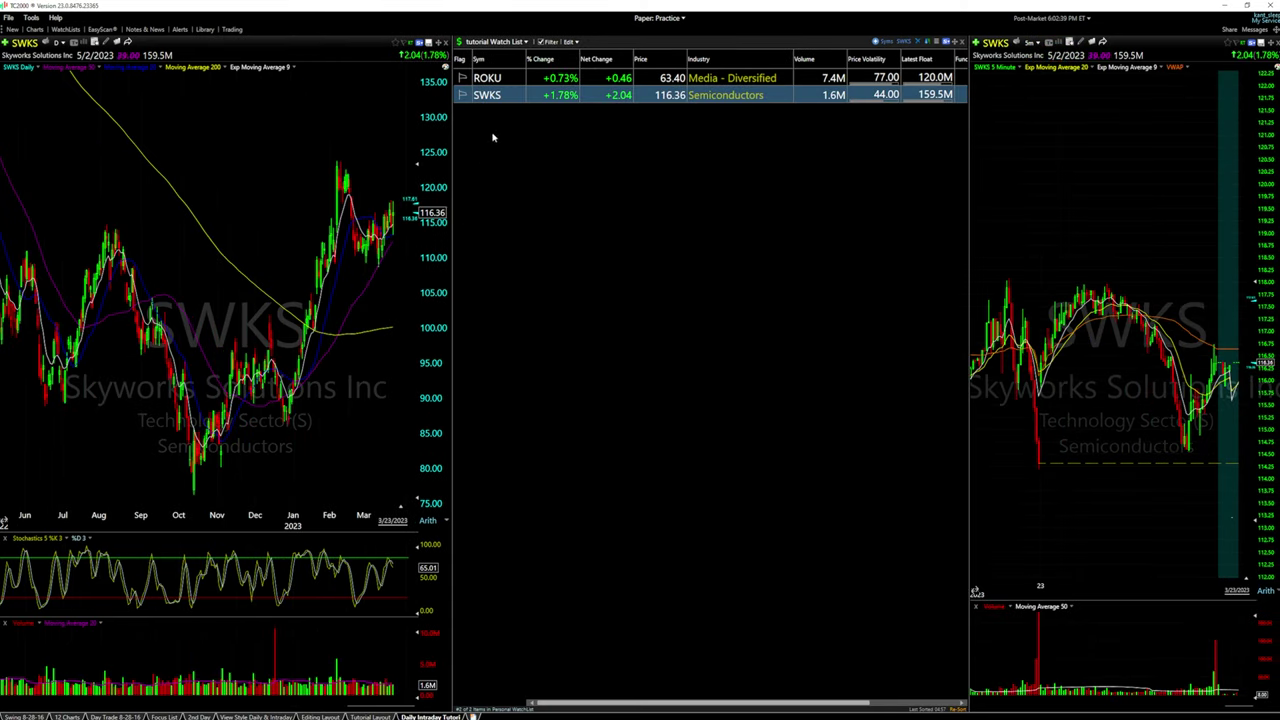
Load the Day Trade Focus February 2 personal watch list
left_click(495, 41)
left_click(576, 76)
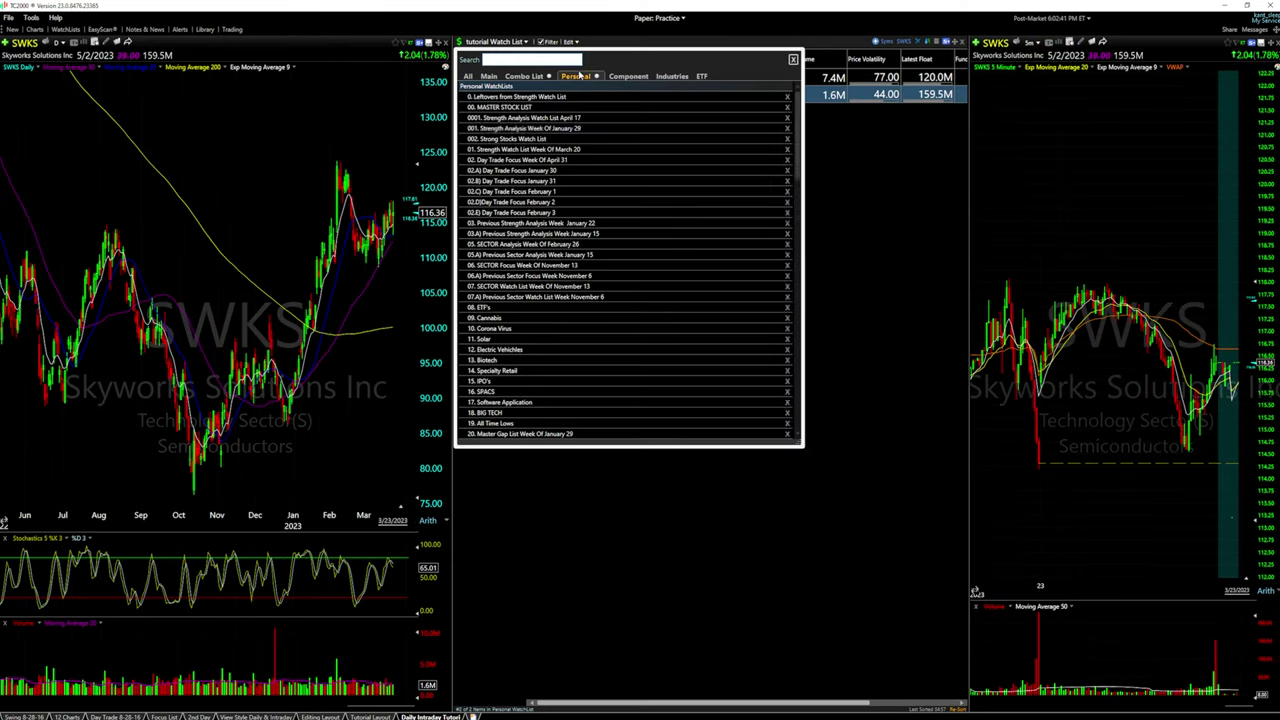
left_click(520, 202)
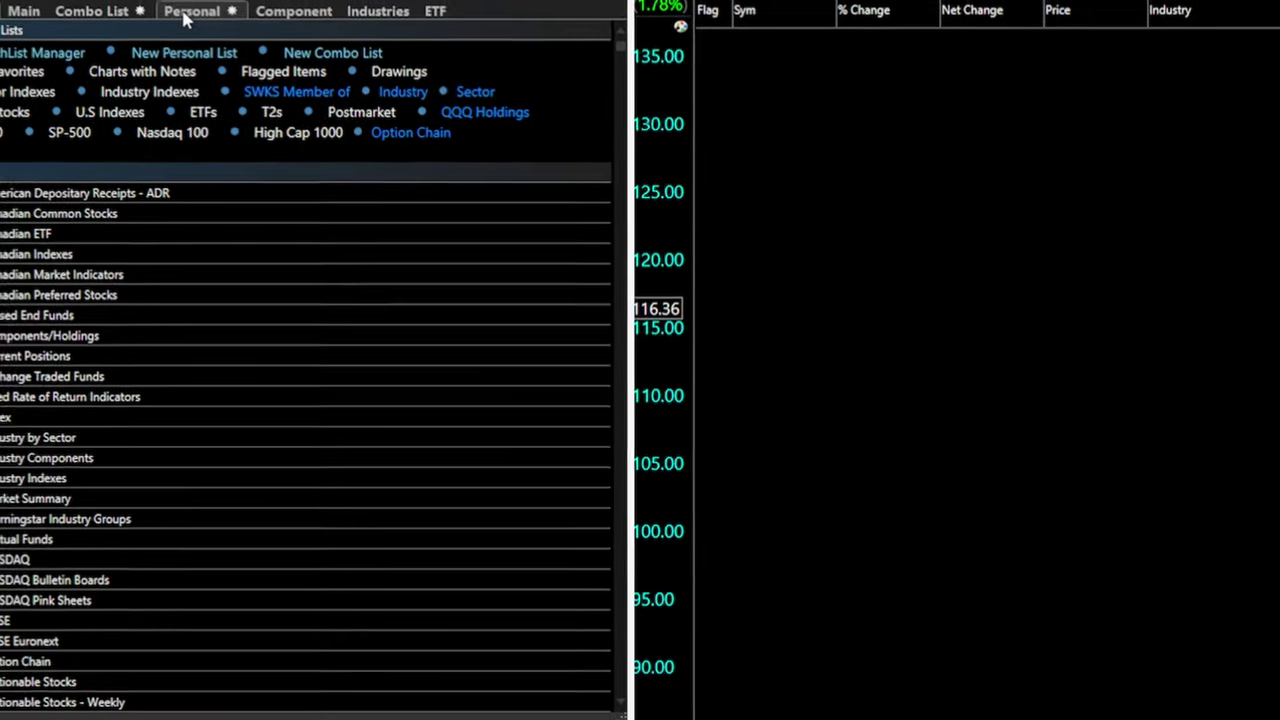
Open the tutorial Watch List in a floating window, move it, then close it
left_click(185, 14)
scroll(160, 625, "down", 15)
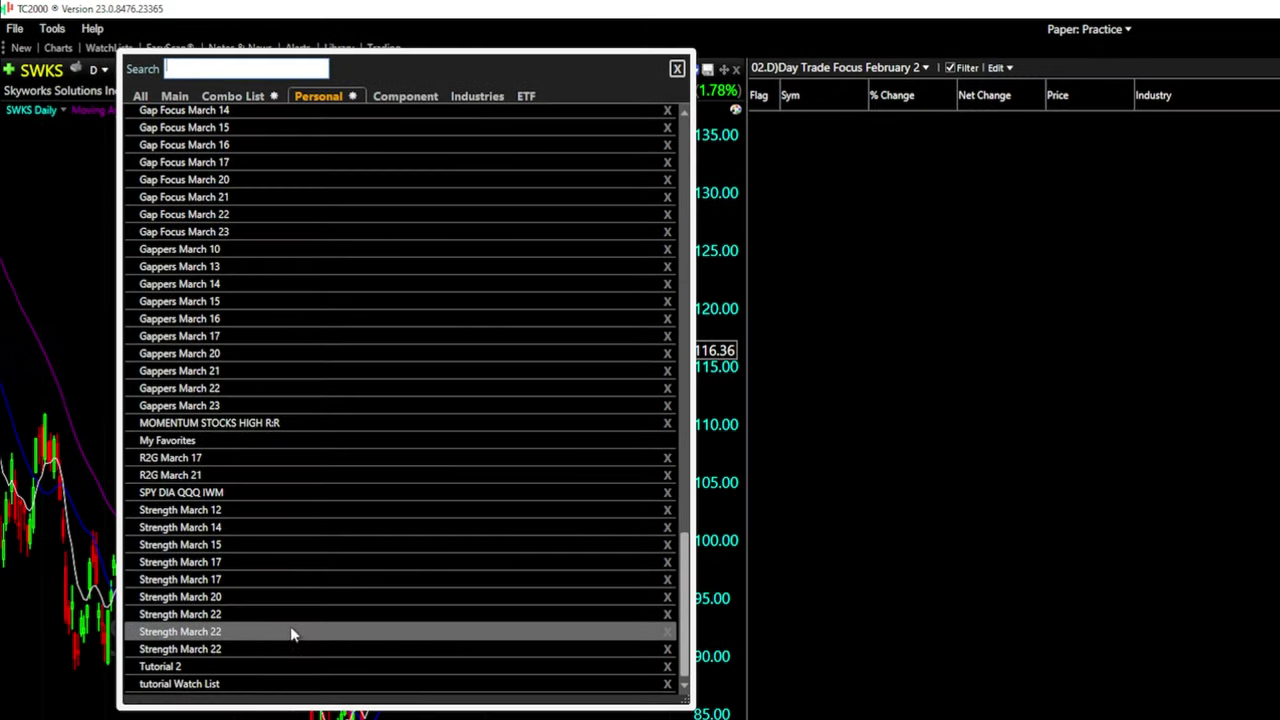
left_click(190, 683)
left_click_drag(569, 251, 669, 183)
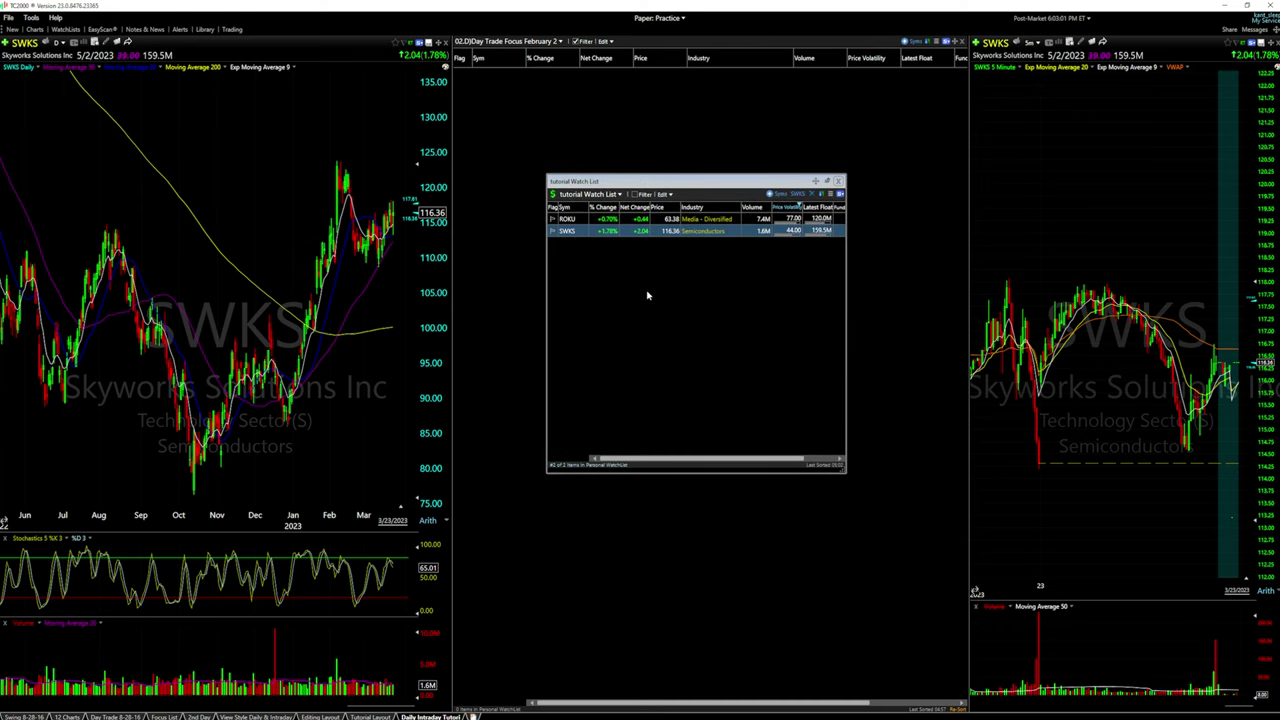
left_click(549, 162)
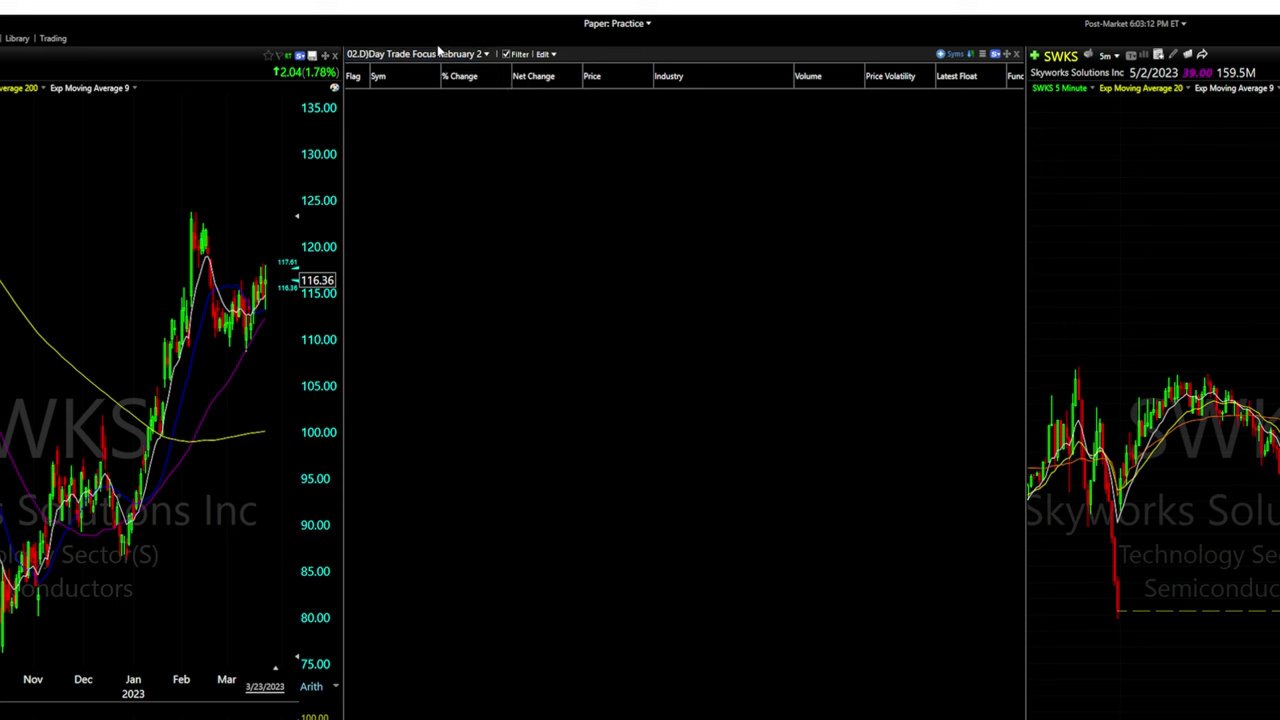
Load the tutorial Watch List, with ROKU and SWKS, into the docked watchlist panel
left_click(430, 54)
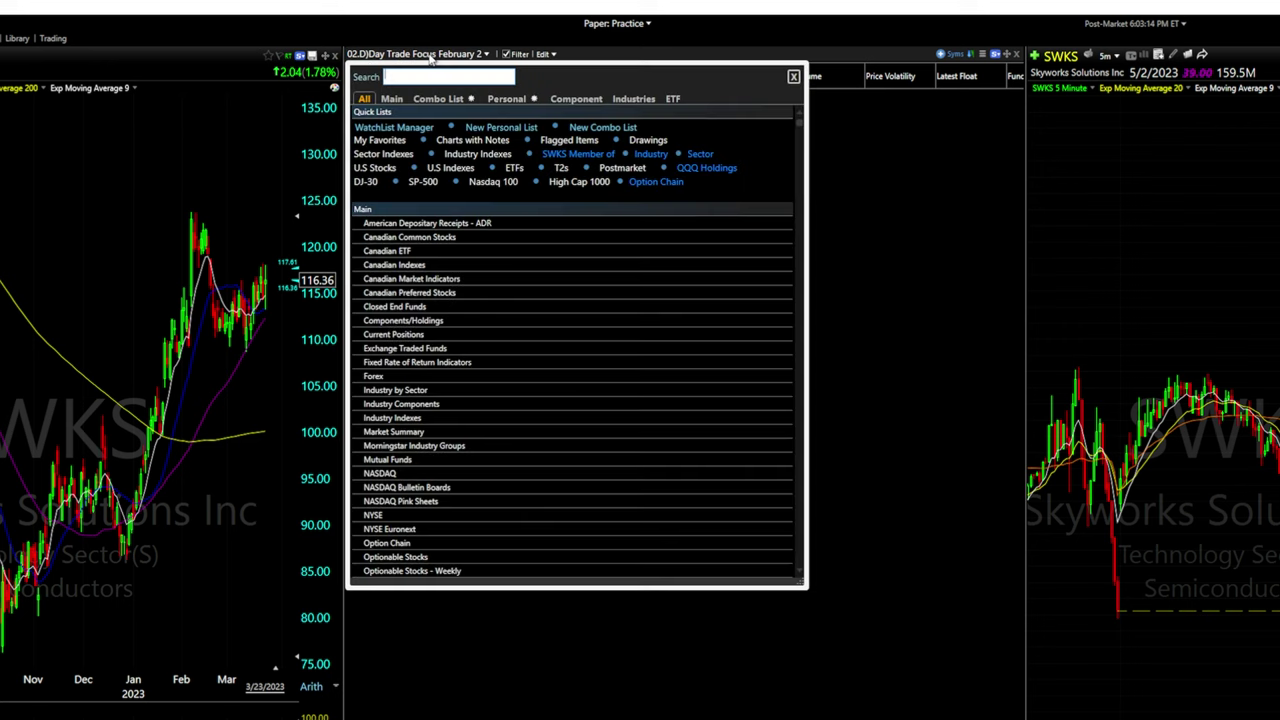
left_click(500, 100)
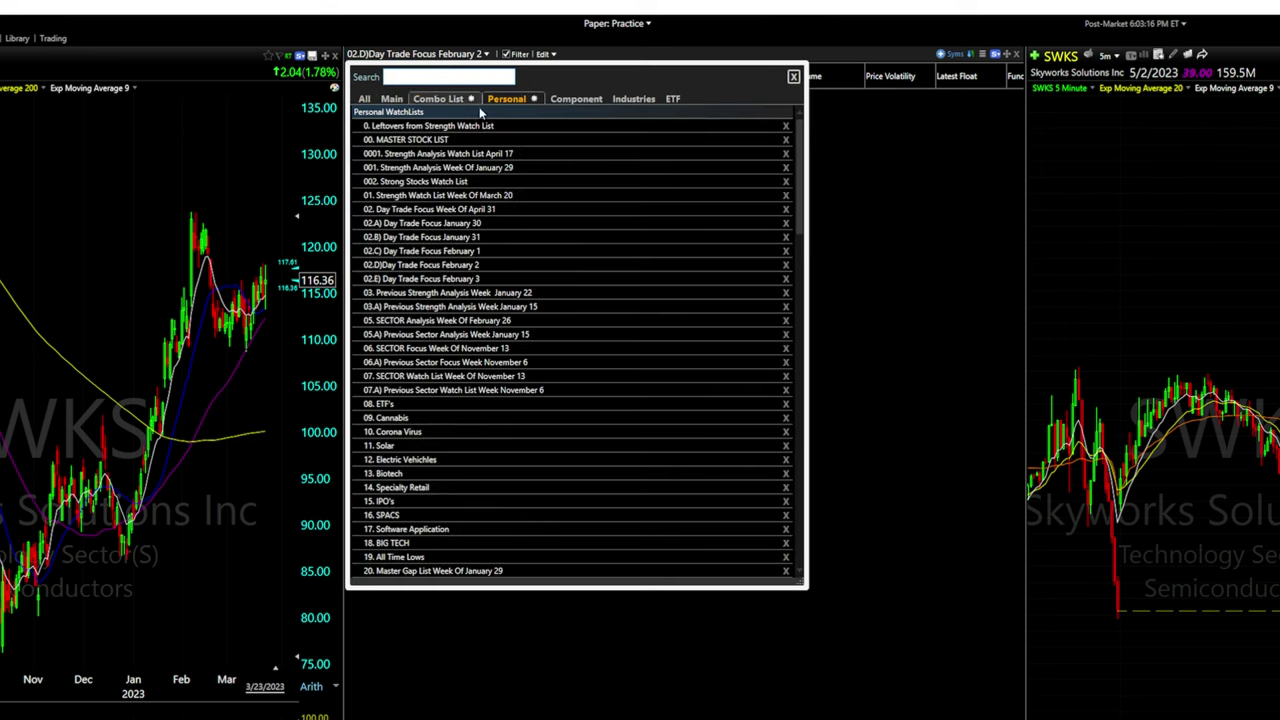
scroll(474, 358, "down", 10)
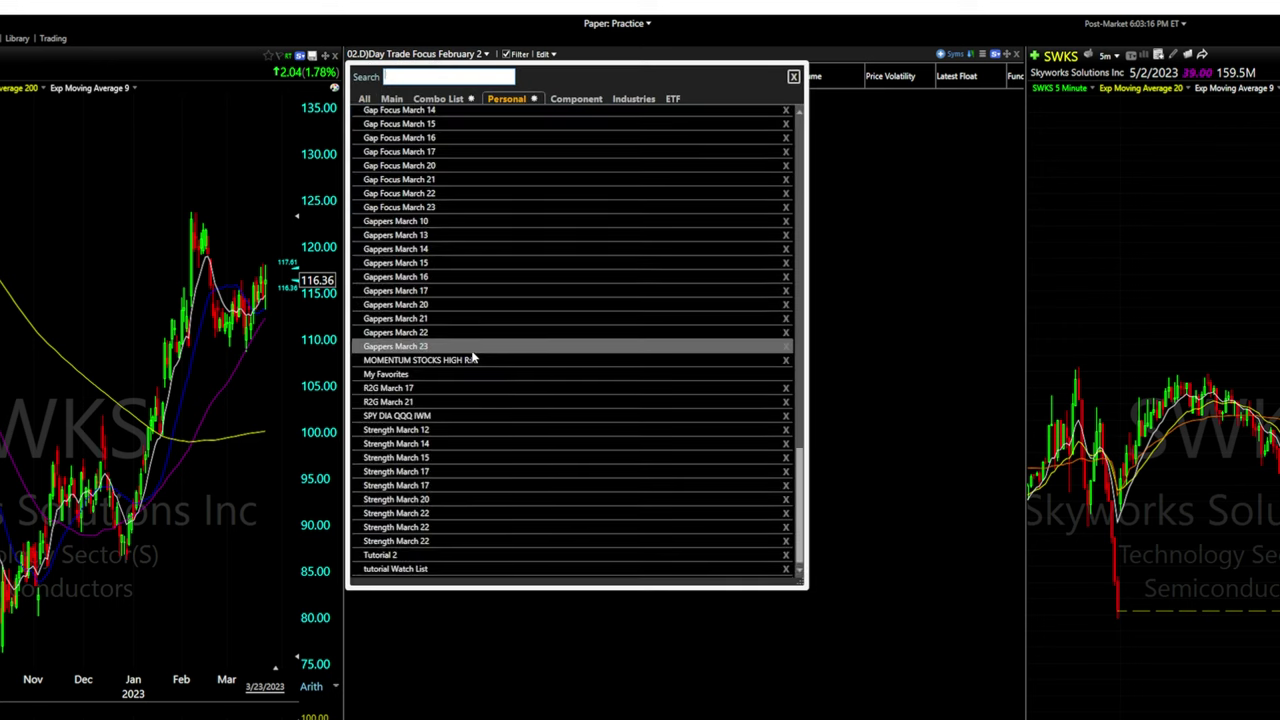
left_click(435, 569)
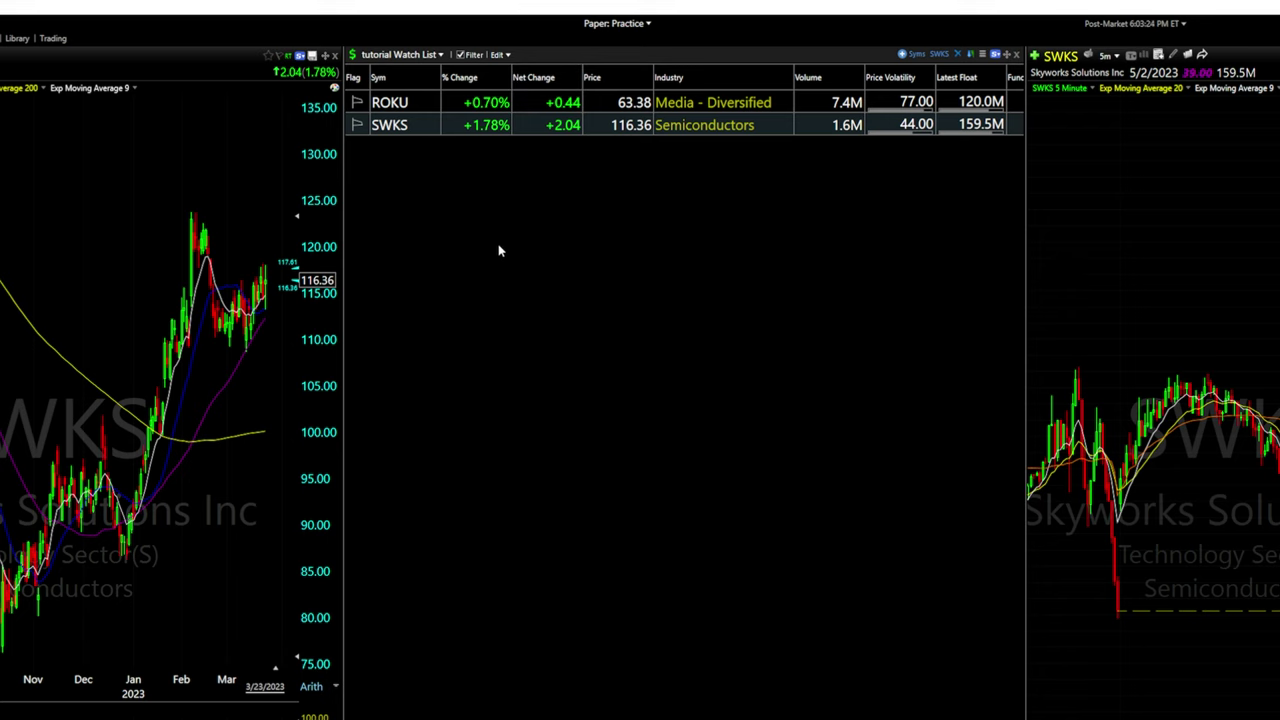
Load the Strength March 22 personal watchlist and widen its % Change column
left_click(500, 125)
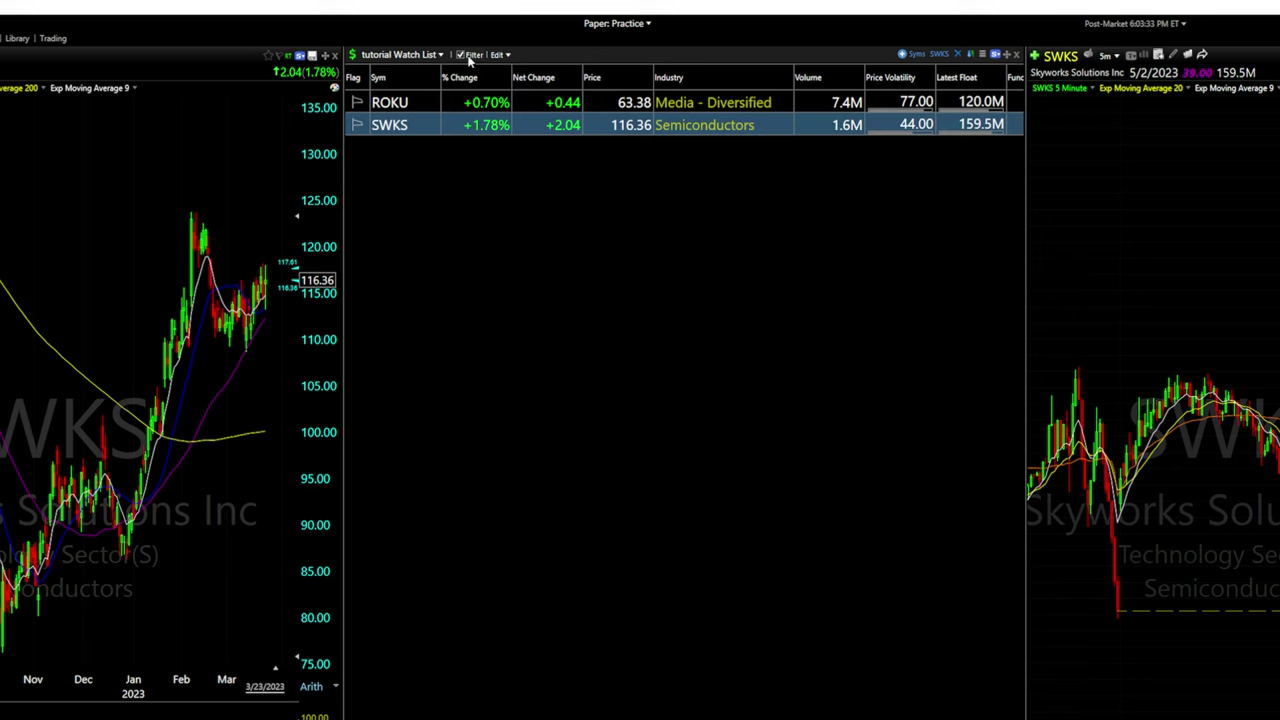
left_click(402, 58)
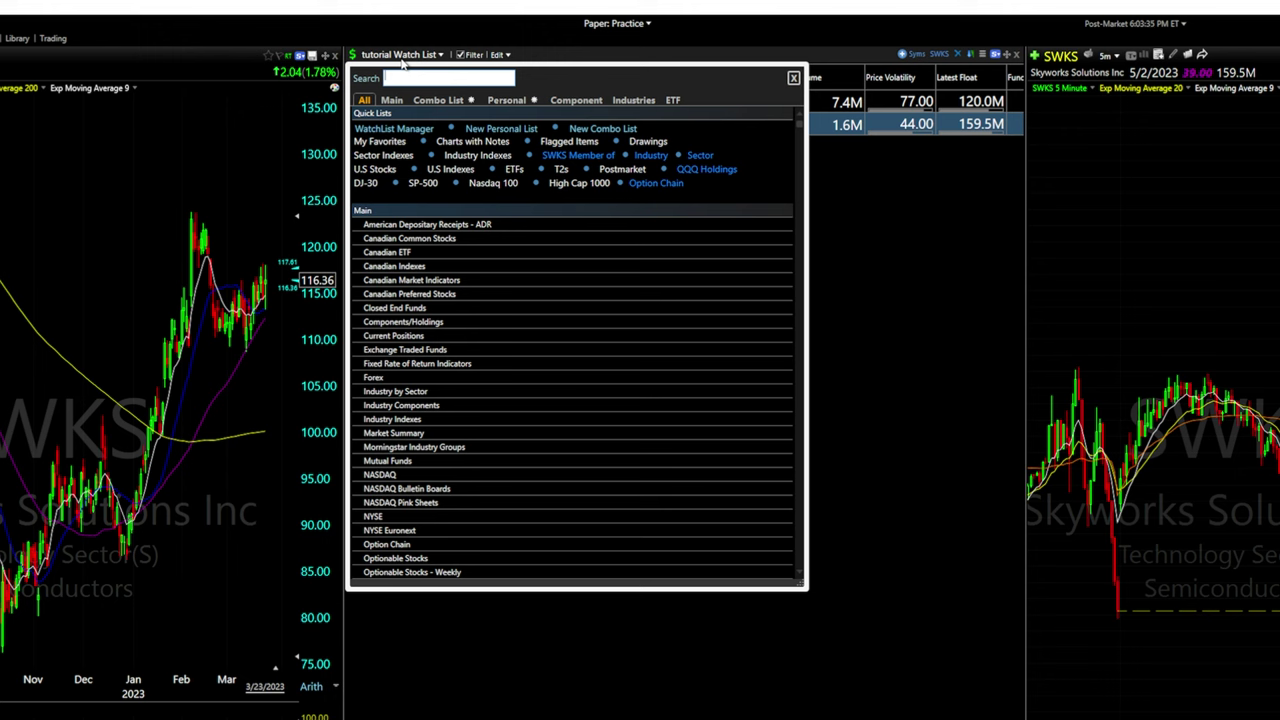
left_click(440, 100)
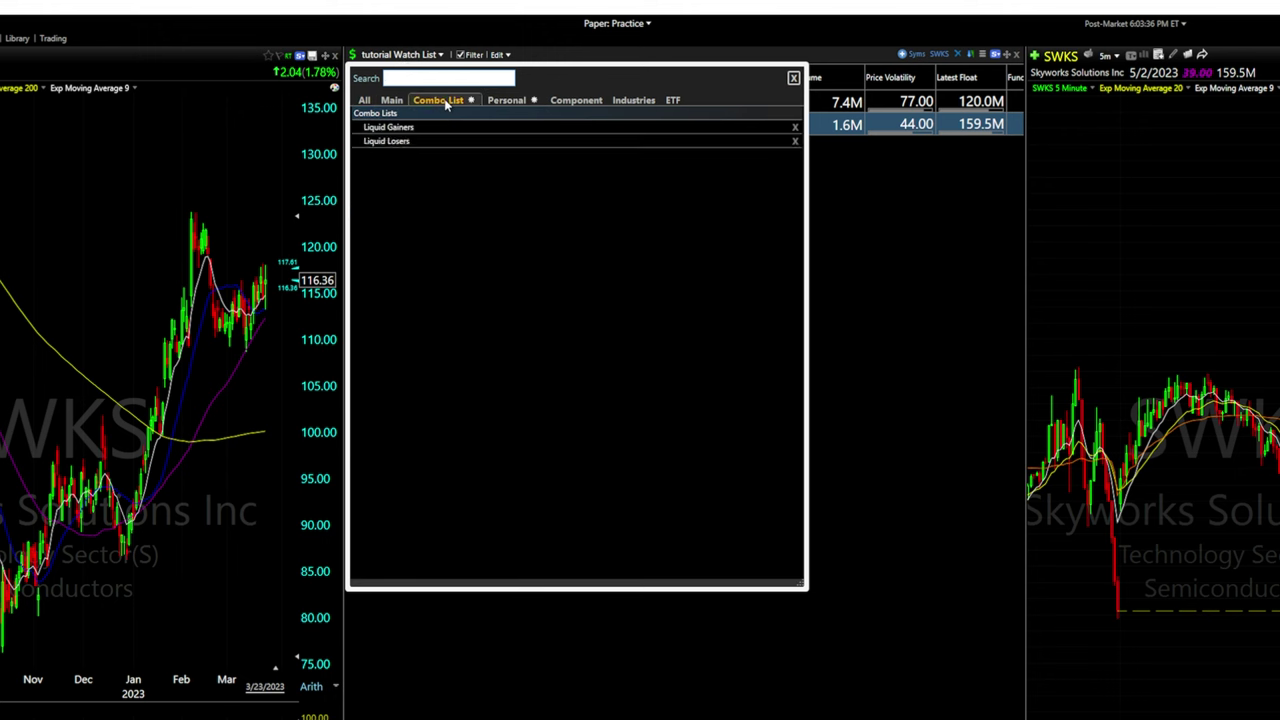
left_click(500, 101)
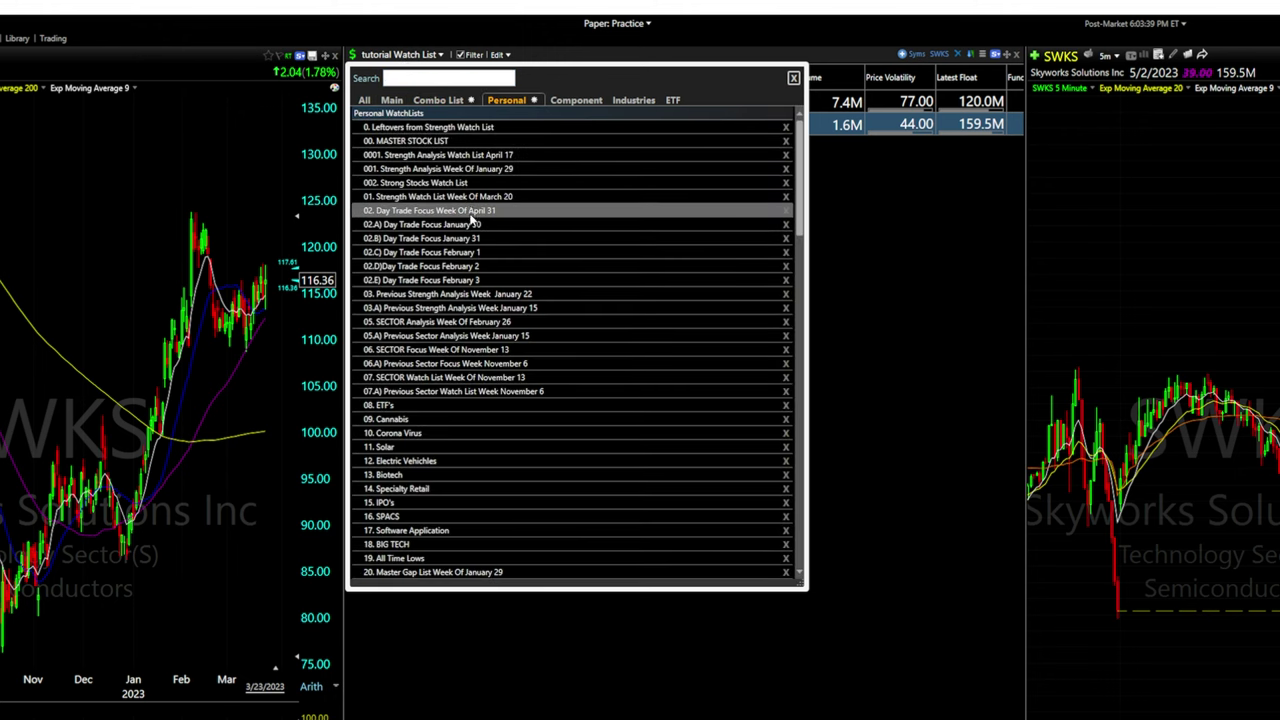
scroll(452, 380, "down", 10)
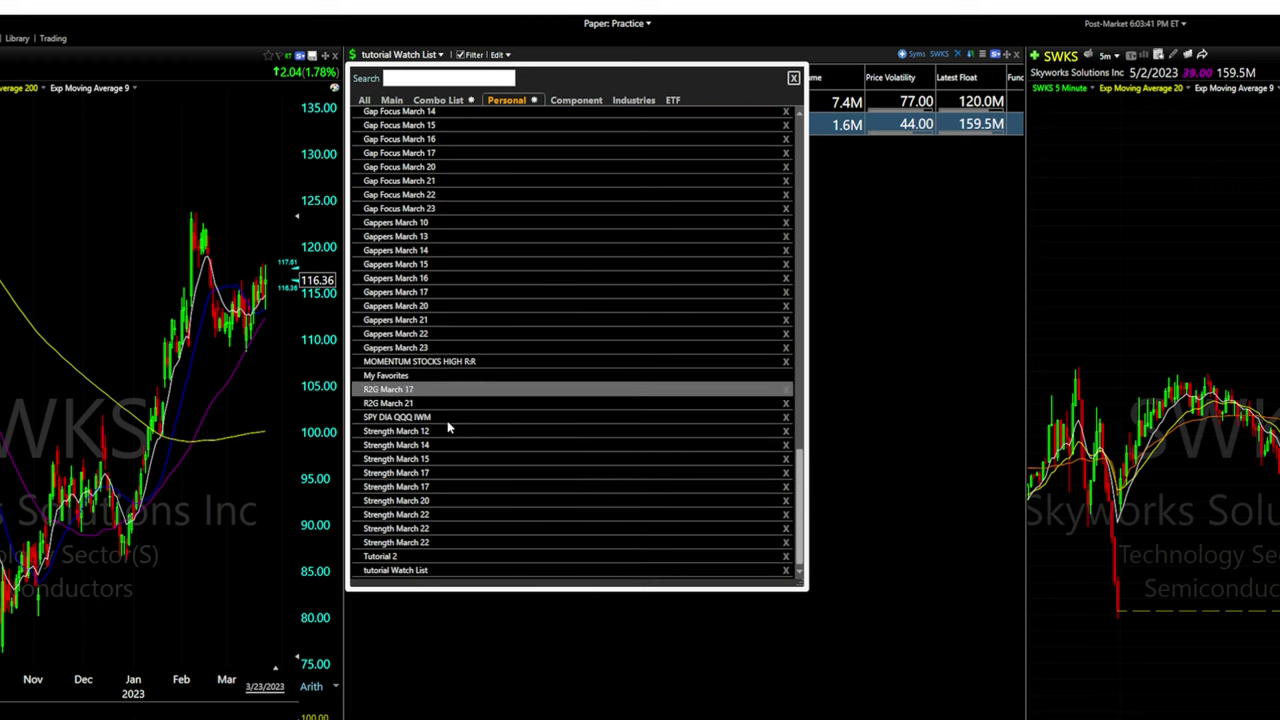
left_click(441, 348)
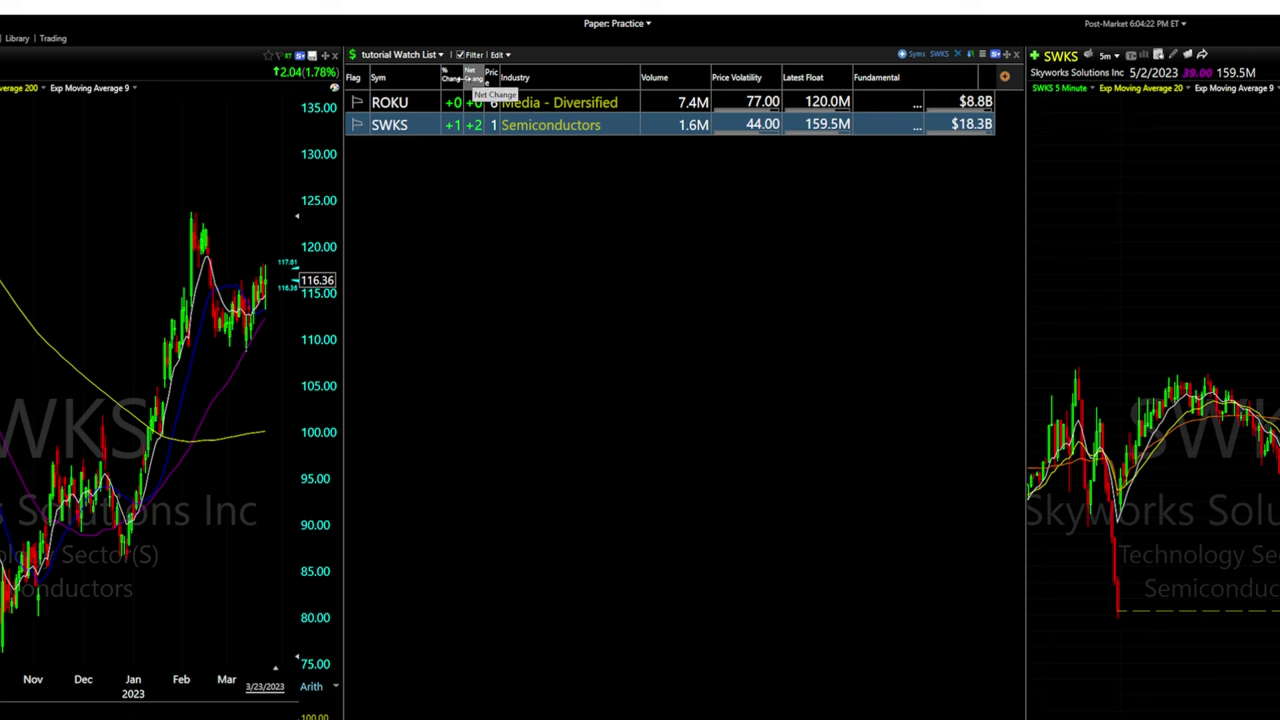
left_click_drag(470, 80, 681, 79)
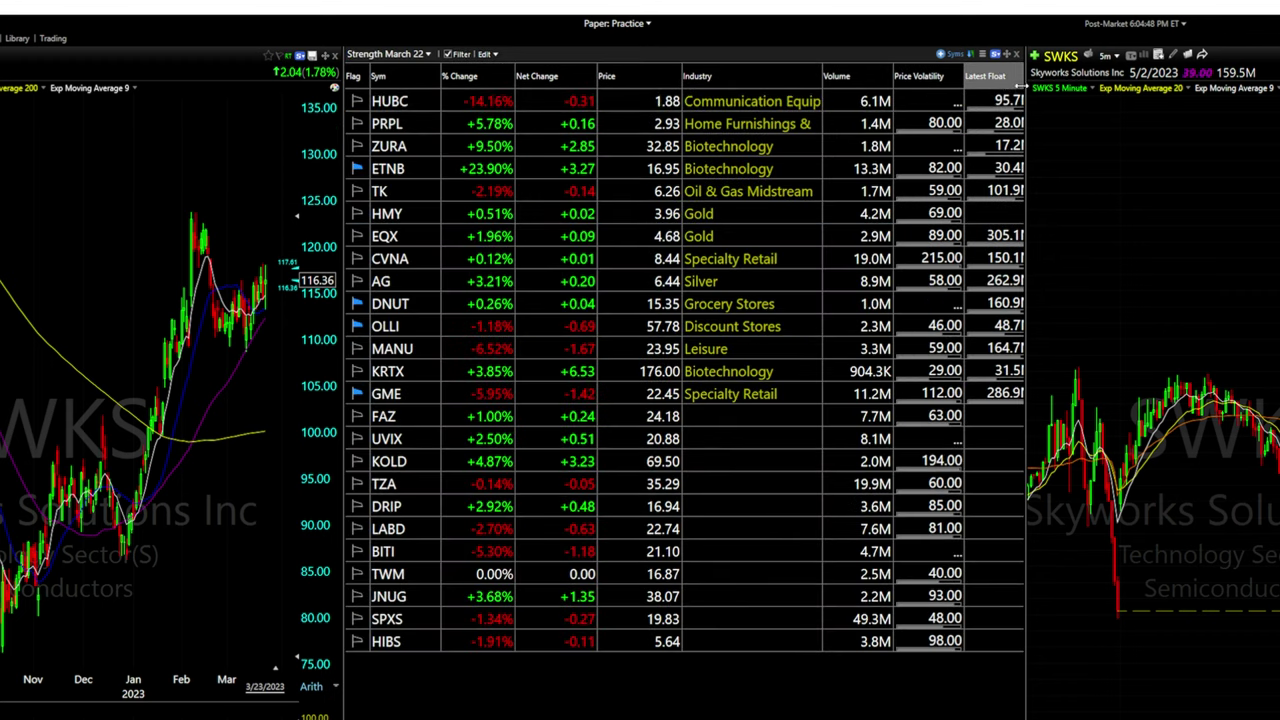
Sort the watchlist by Sym, % Change and Price, each in both ascending and descending order
left_click(400, 76)
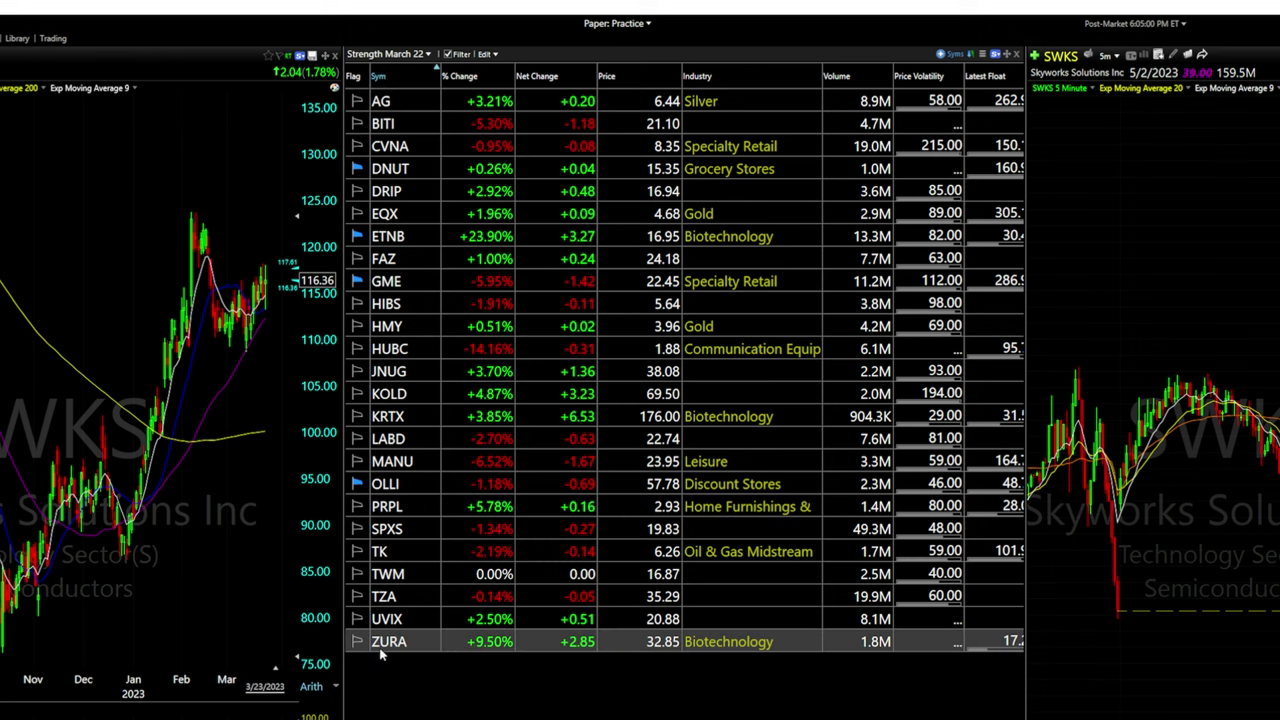
left_click(398, 79)
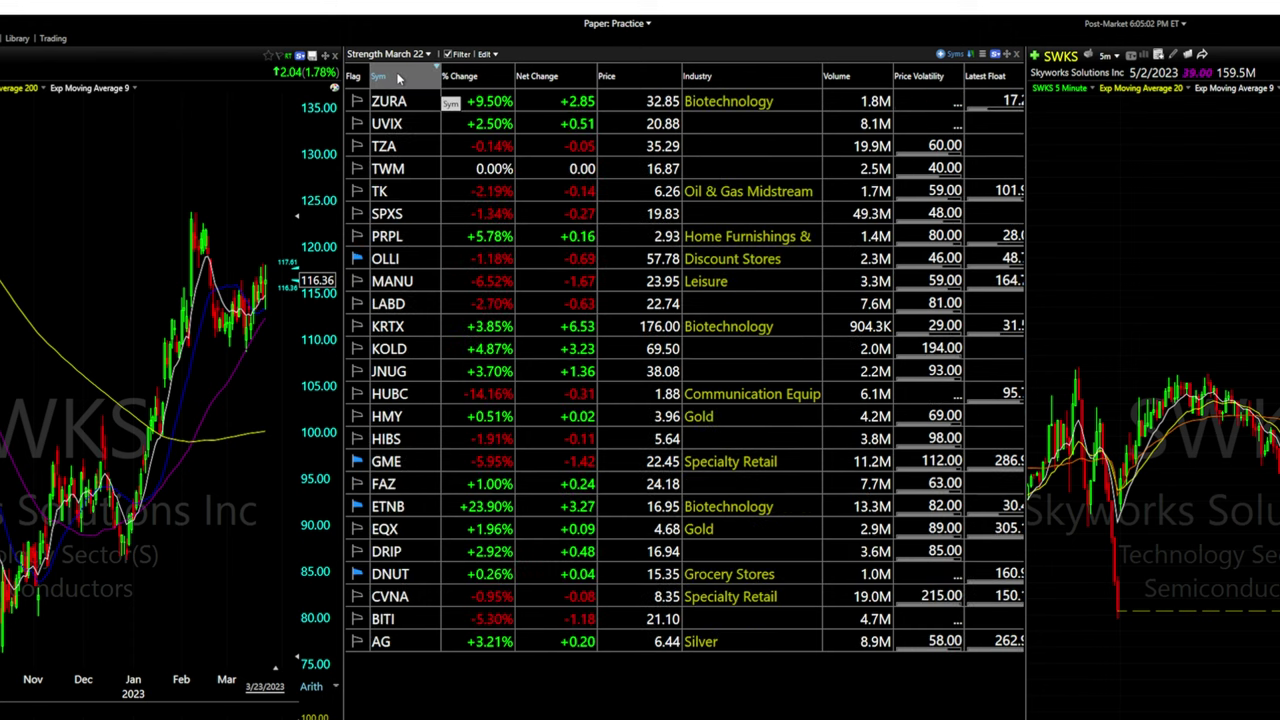
left_click(380, 76)
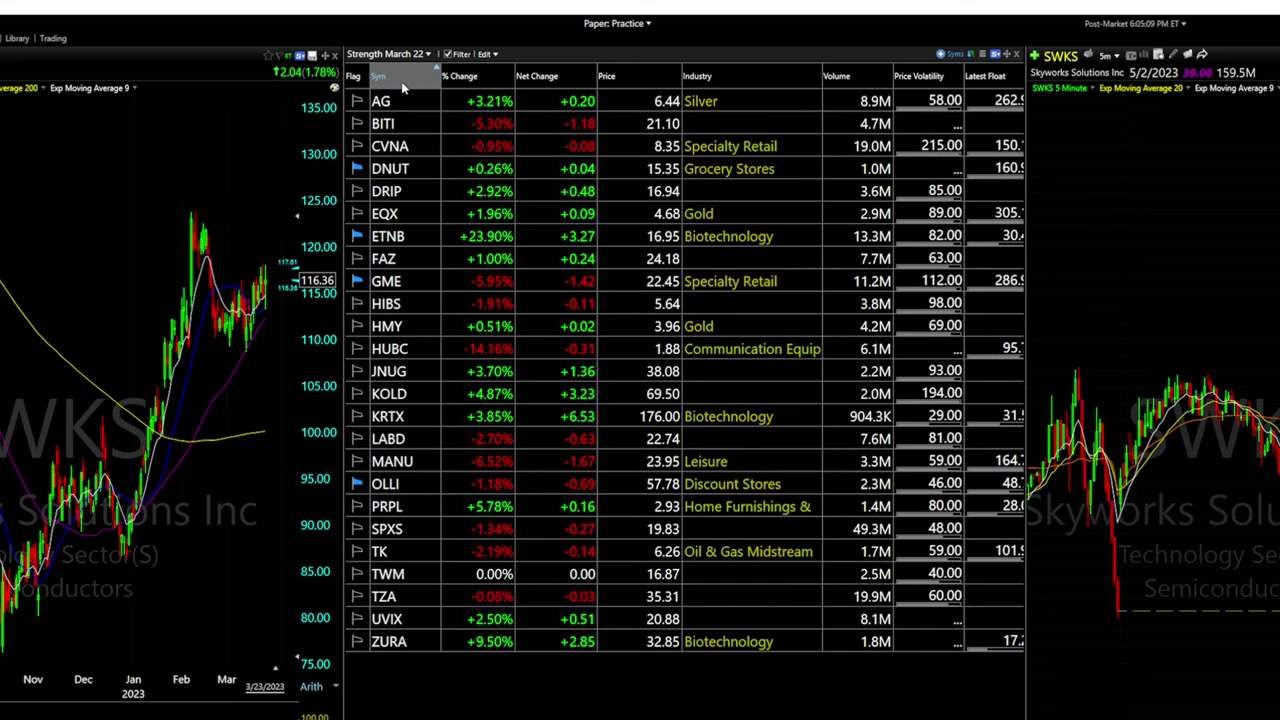
left_click(480, 77)
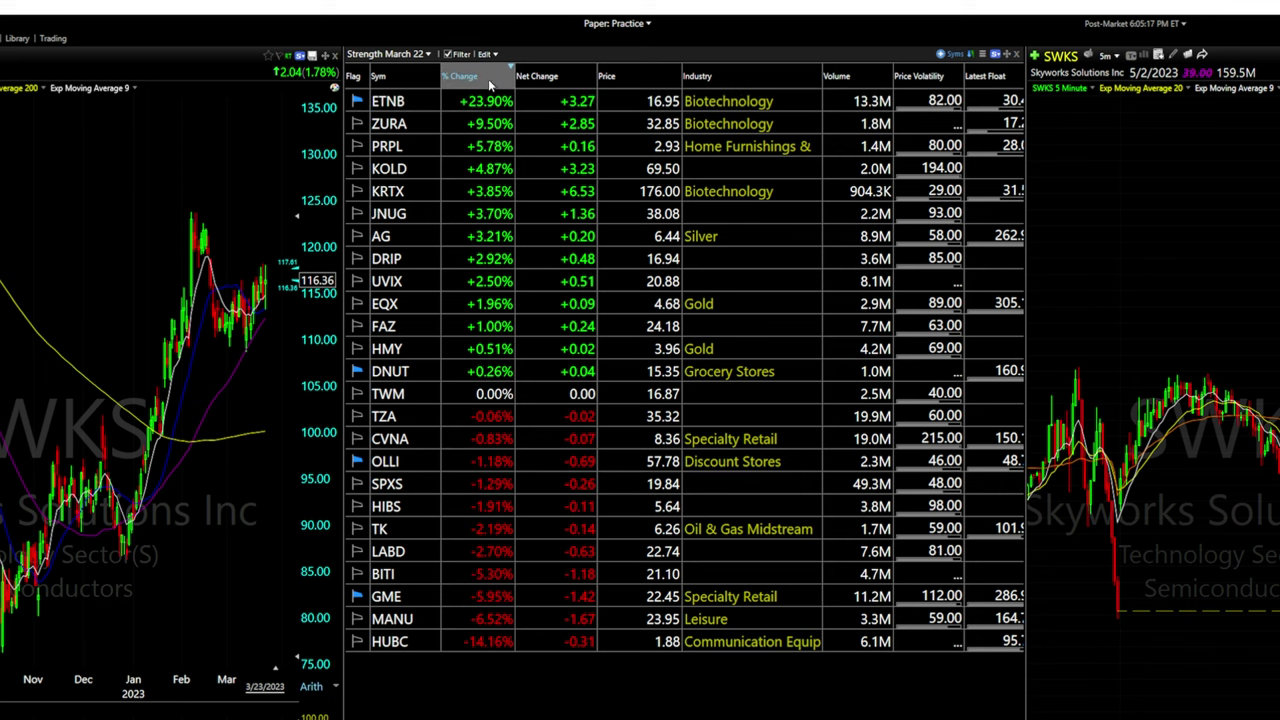
left_click(486, 78)
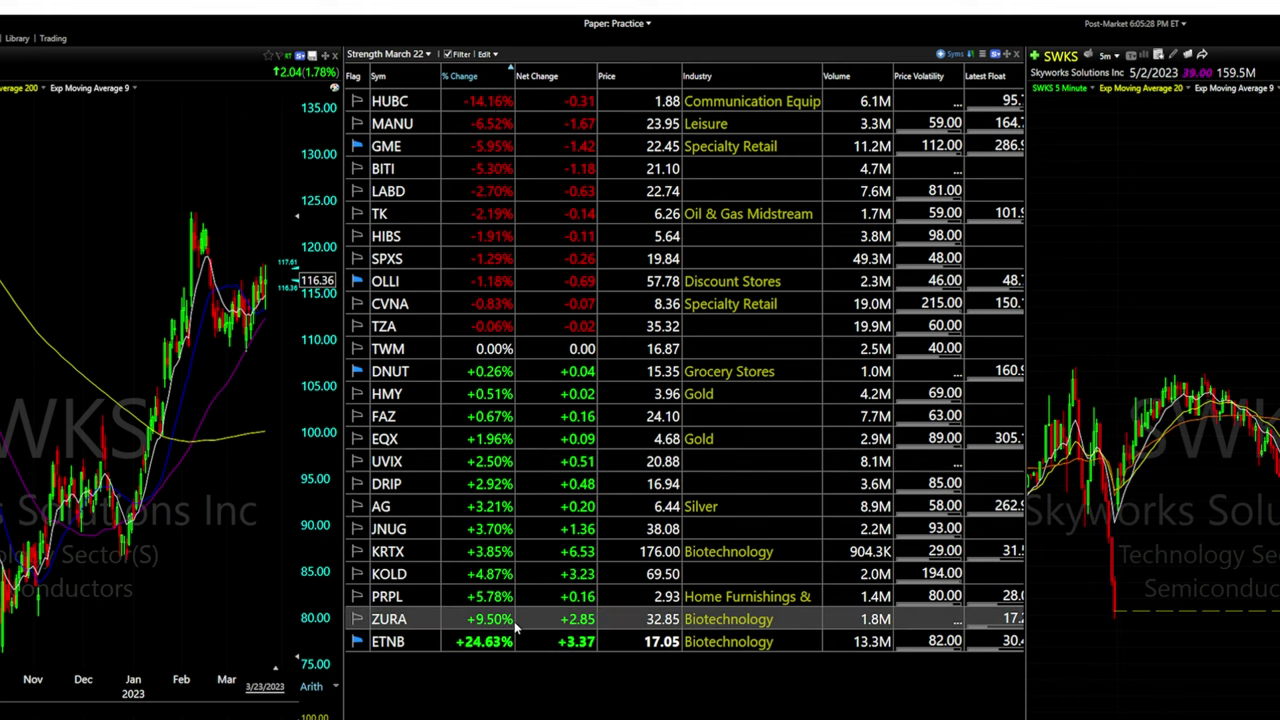
left_click(644, 77)
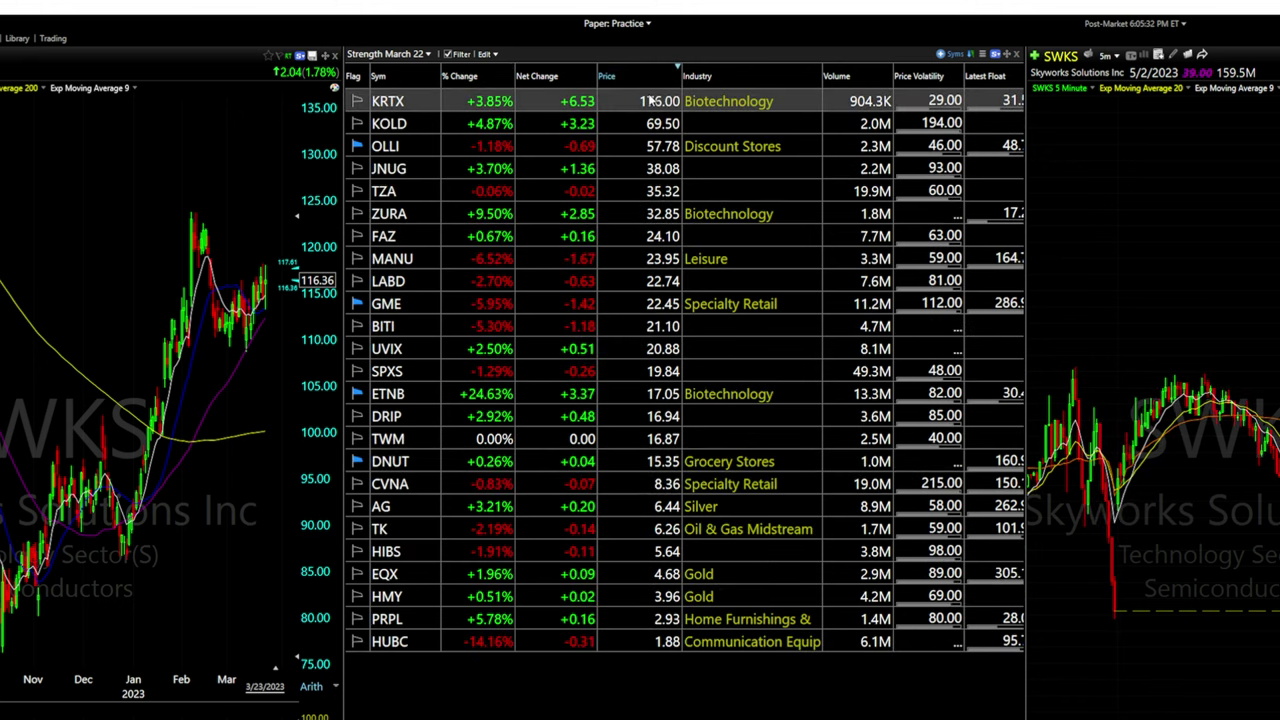
left_click(637, 80)
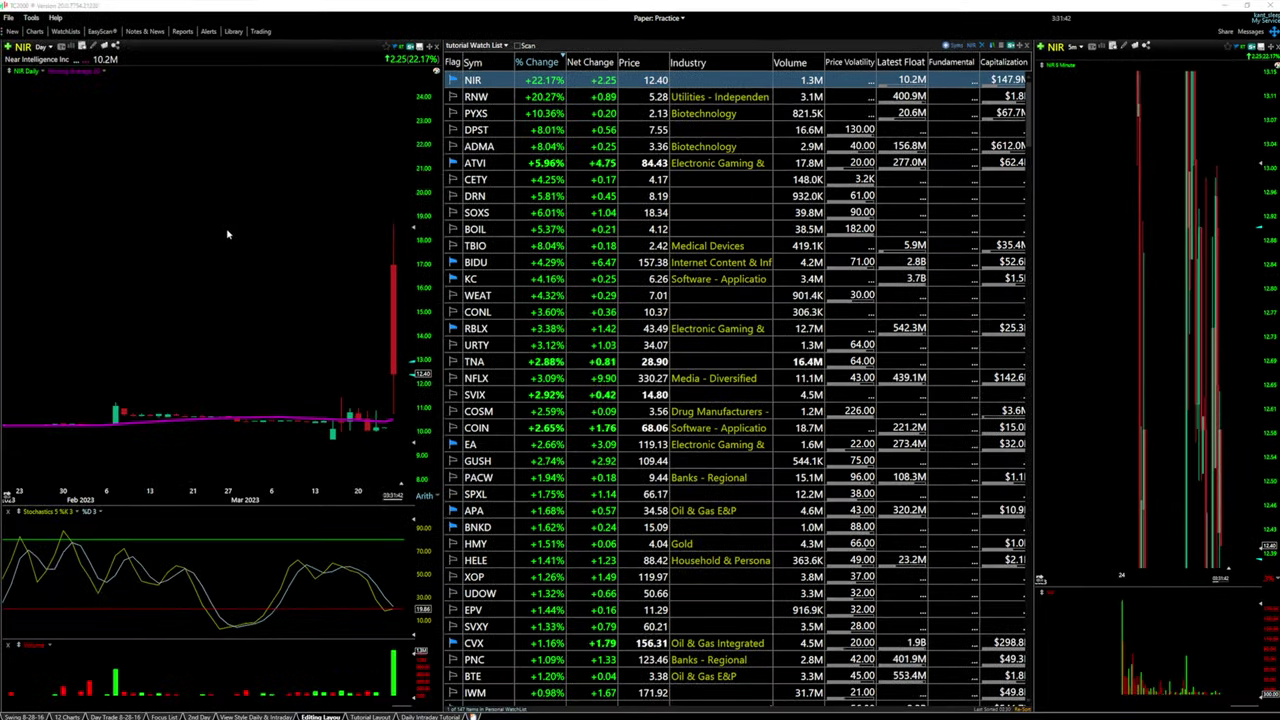
Put the daily chart on a red symbol link, step to ADMA, and widen the intraday chart
left_click(419, 46)
left_click(436, 69)
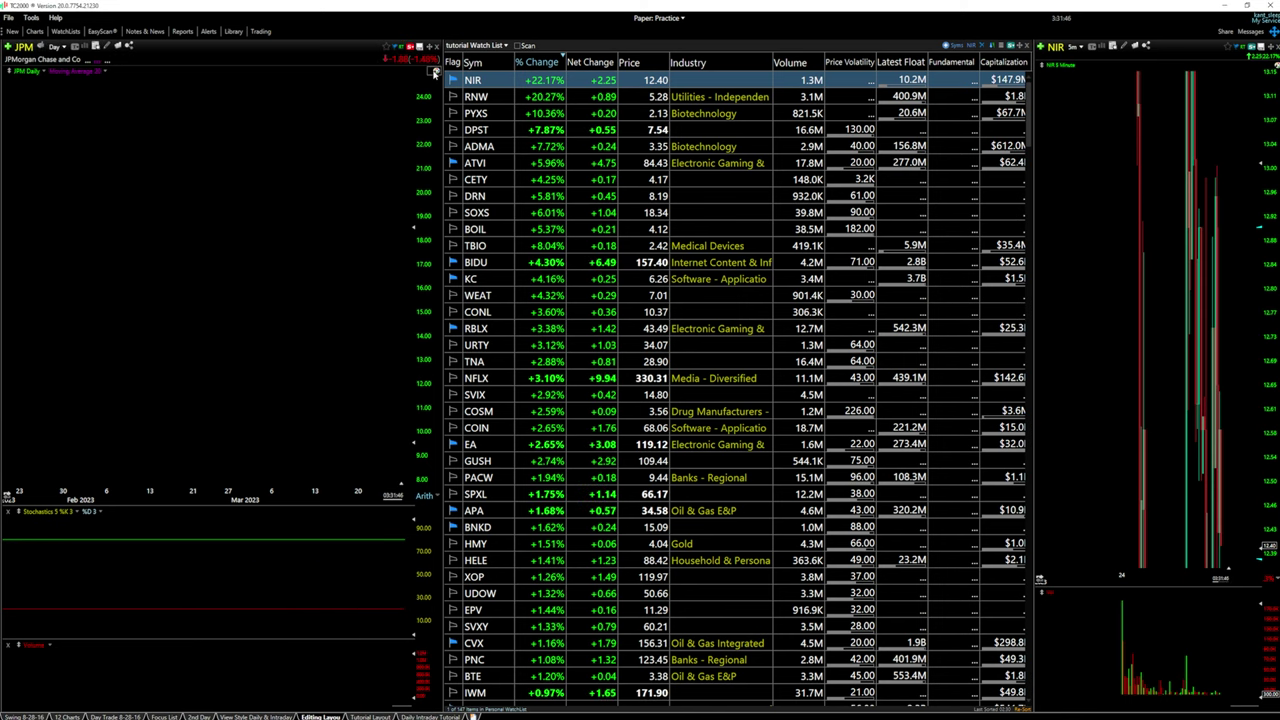
left_click(478, 97)
key("Down")
key("Down")
key("Down")
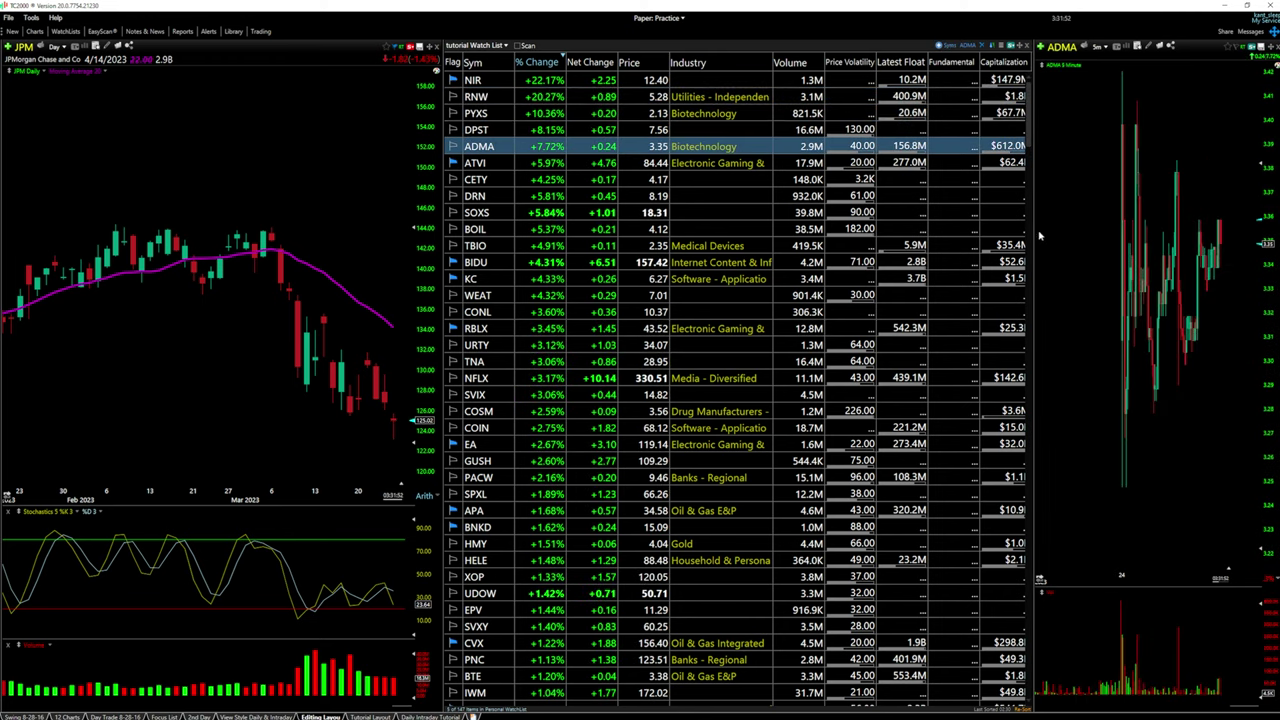
left_click_drag(1040, 237, 806, 238)
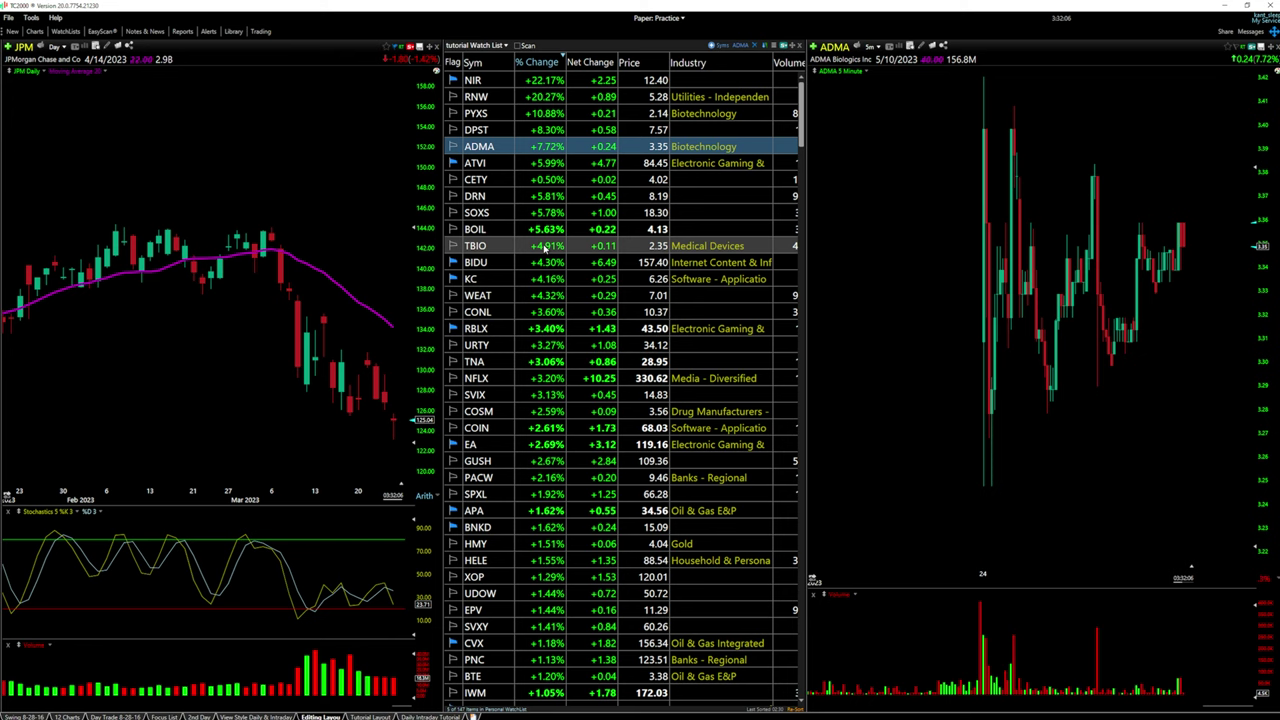
left_click(410, 47)
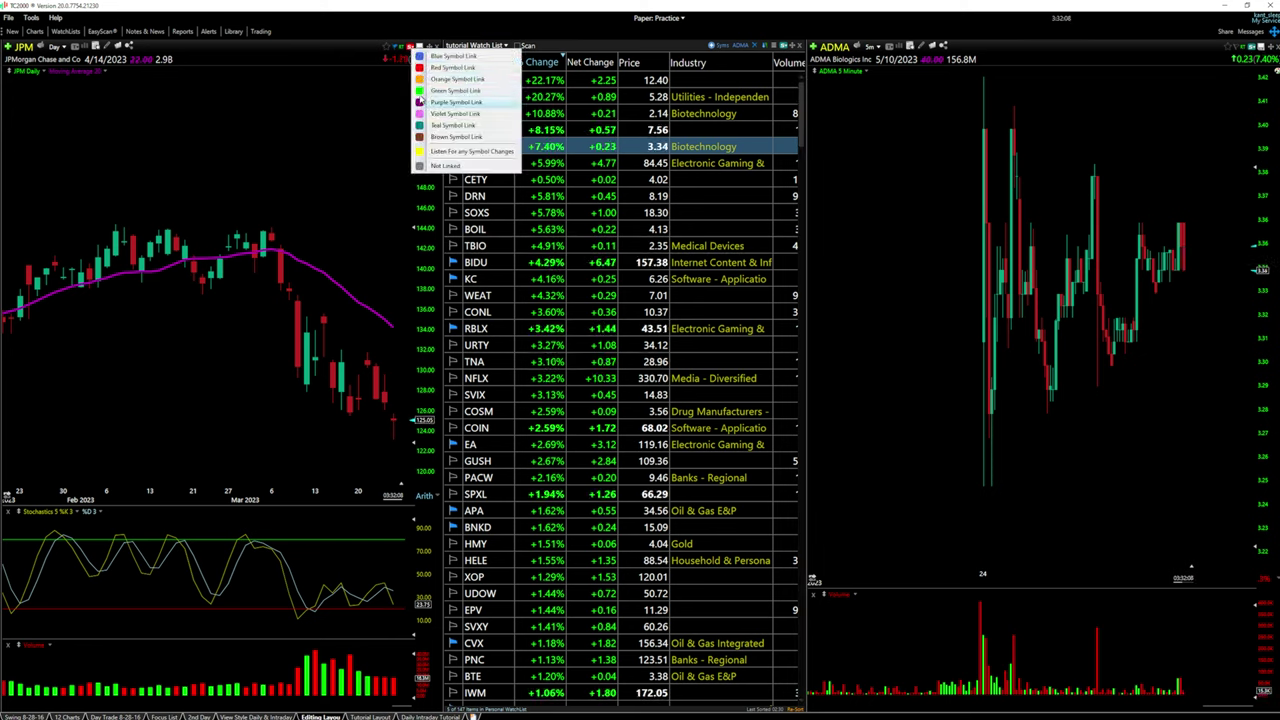
Link the daily chart to the teal group and load ATVI, CETY, DRN, SOXS and BOIL
left_click(445, 125)
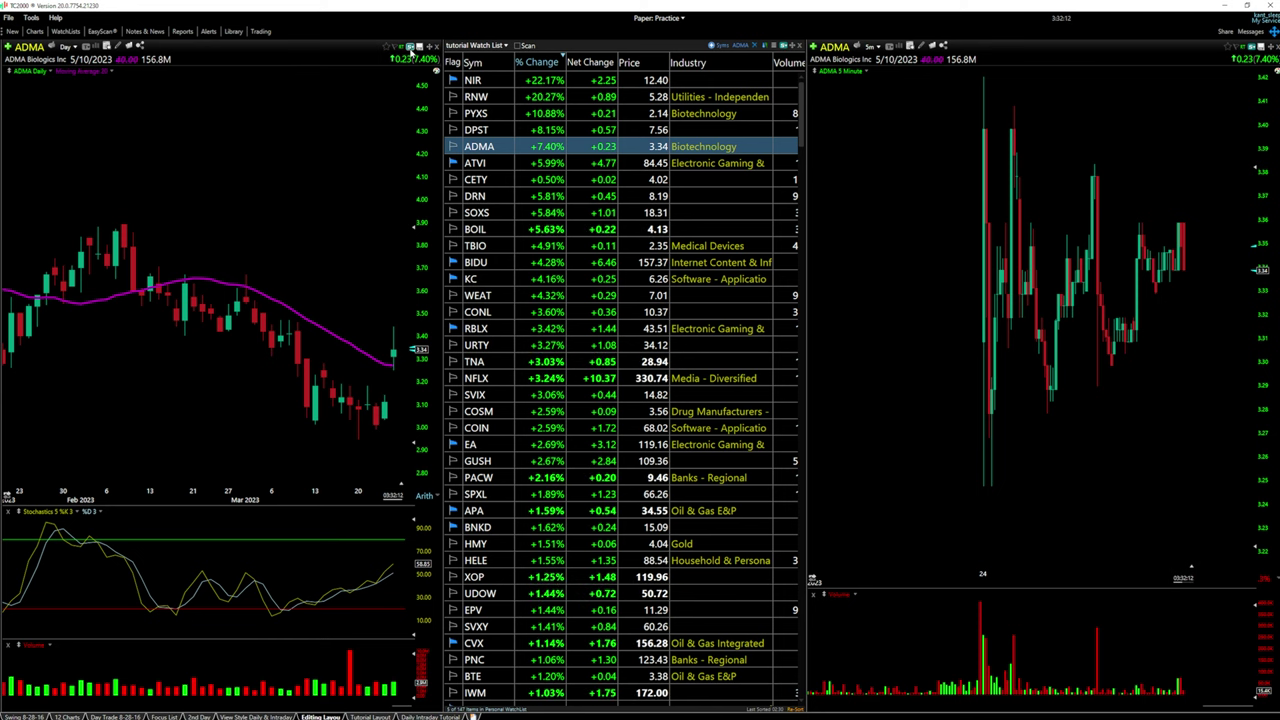
left_click(525, 165)
left_click(503, 180)
left_click(506, 196)
left_click(503, 214)
left_click(503, 229)
Step both charts through WEAT, URTY, TNA, GUSH, CONL and URTY
left_click(500, 296)
left_click(496, 345)
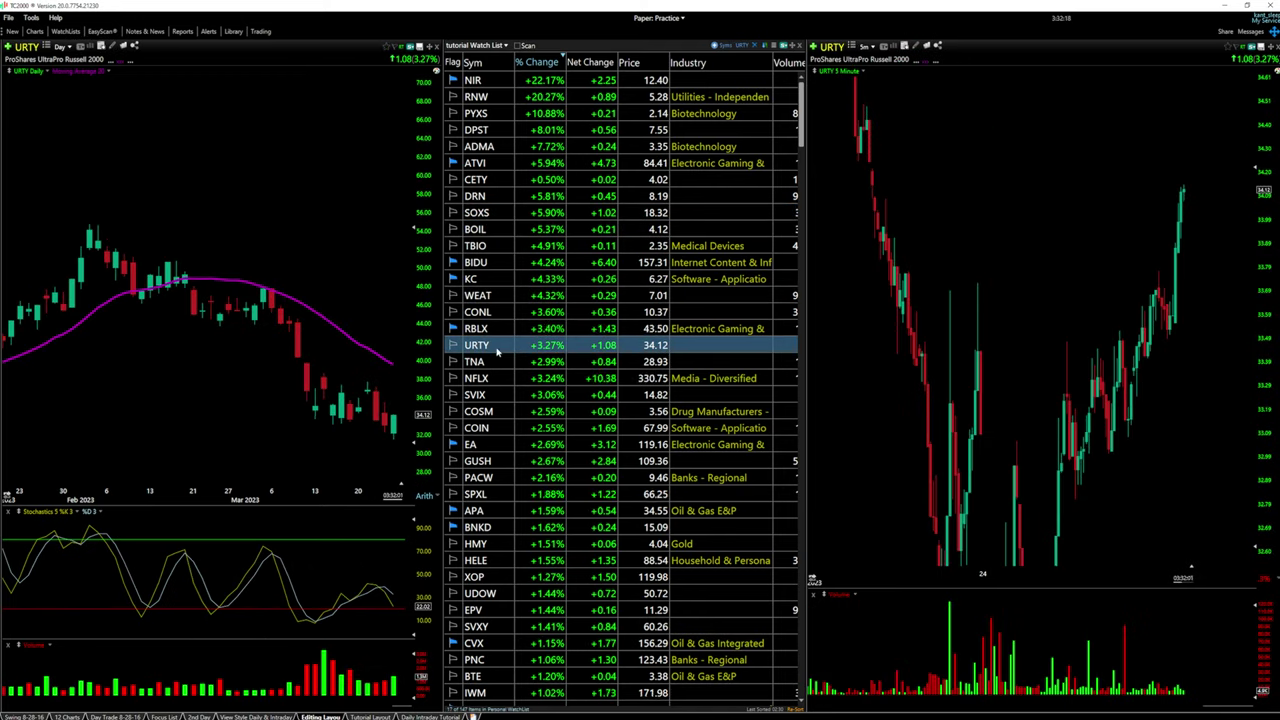
left_click(493, 362)
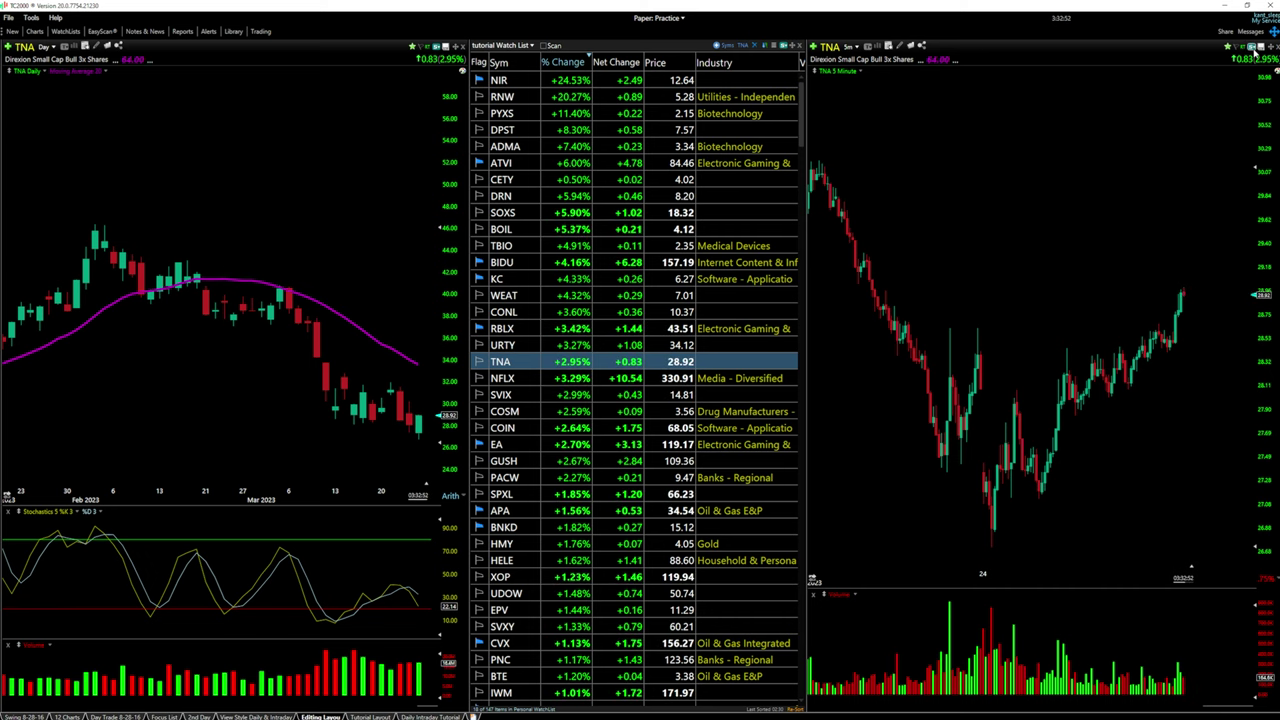
key("Down")
key("Down")
key("Down")
key("Down")
key("Down")
key("Down")
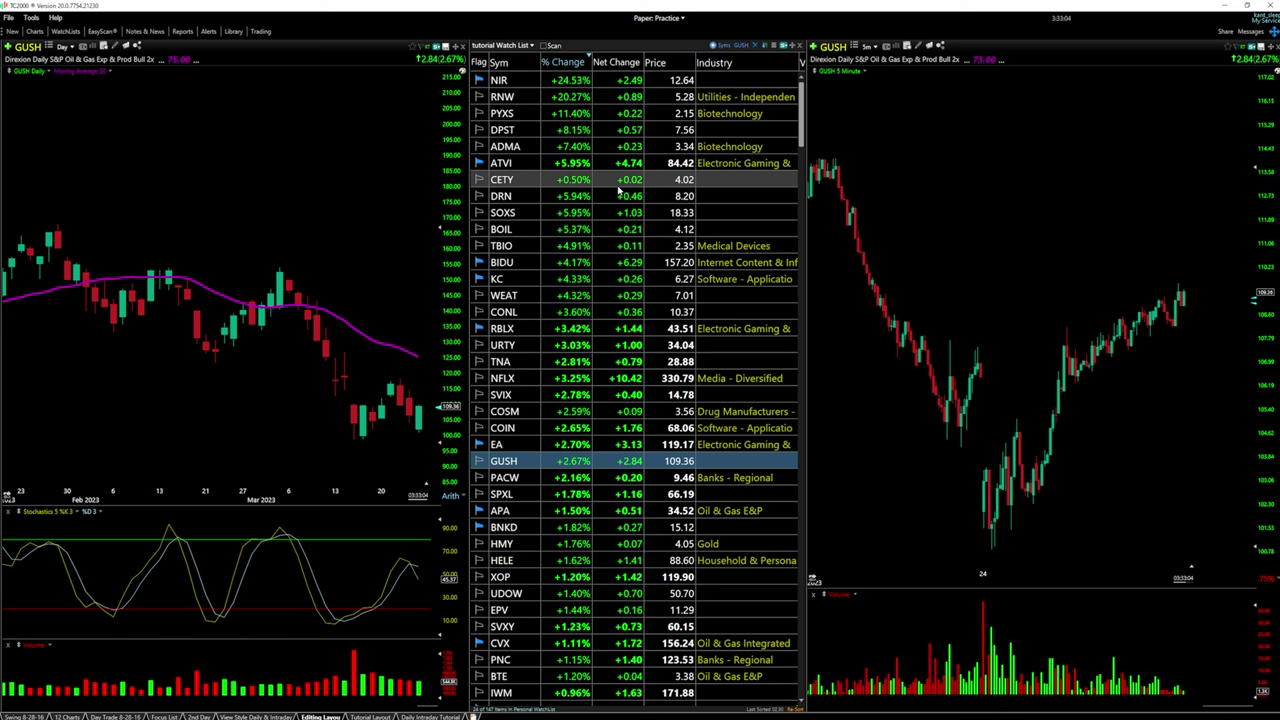
left_click(600, 312)
left_click(600, 345)
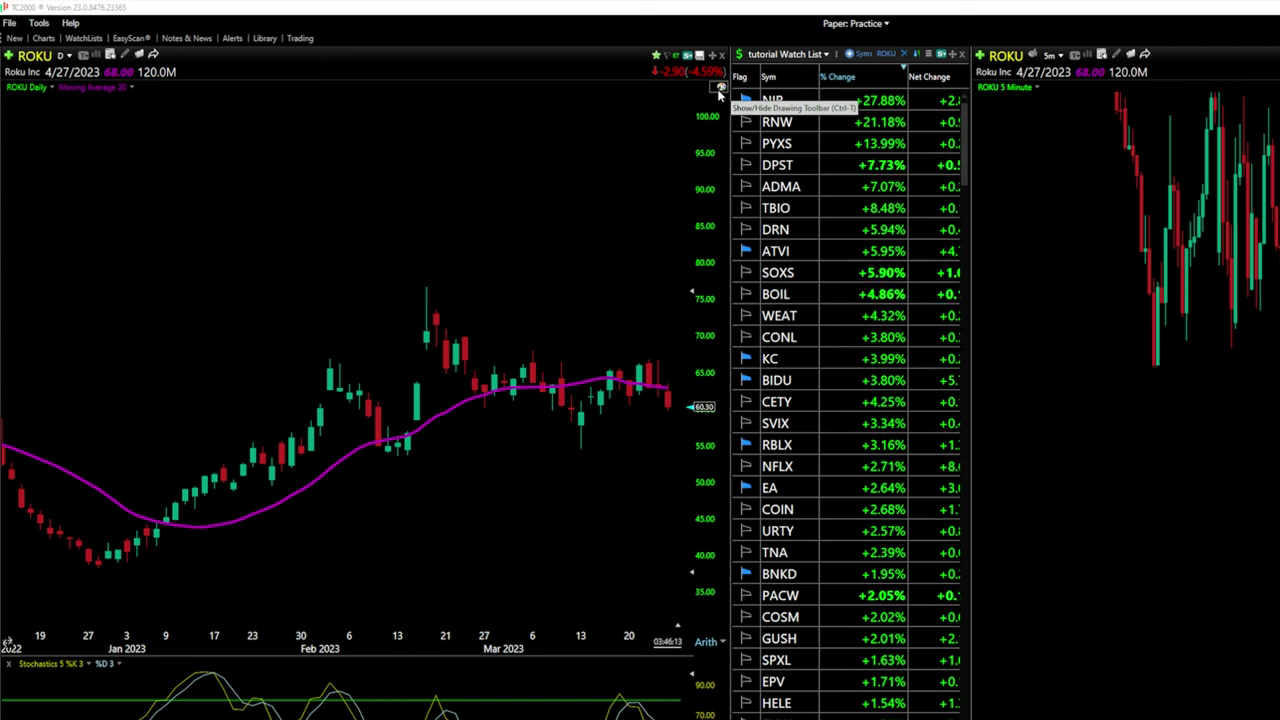
Switch to BIDU and draw a descending trendline from the February high near 162.83
left_click(720, 89)
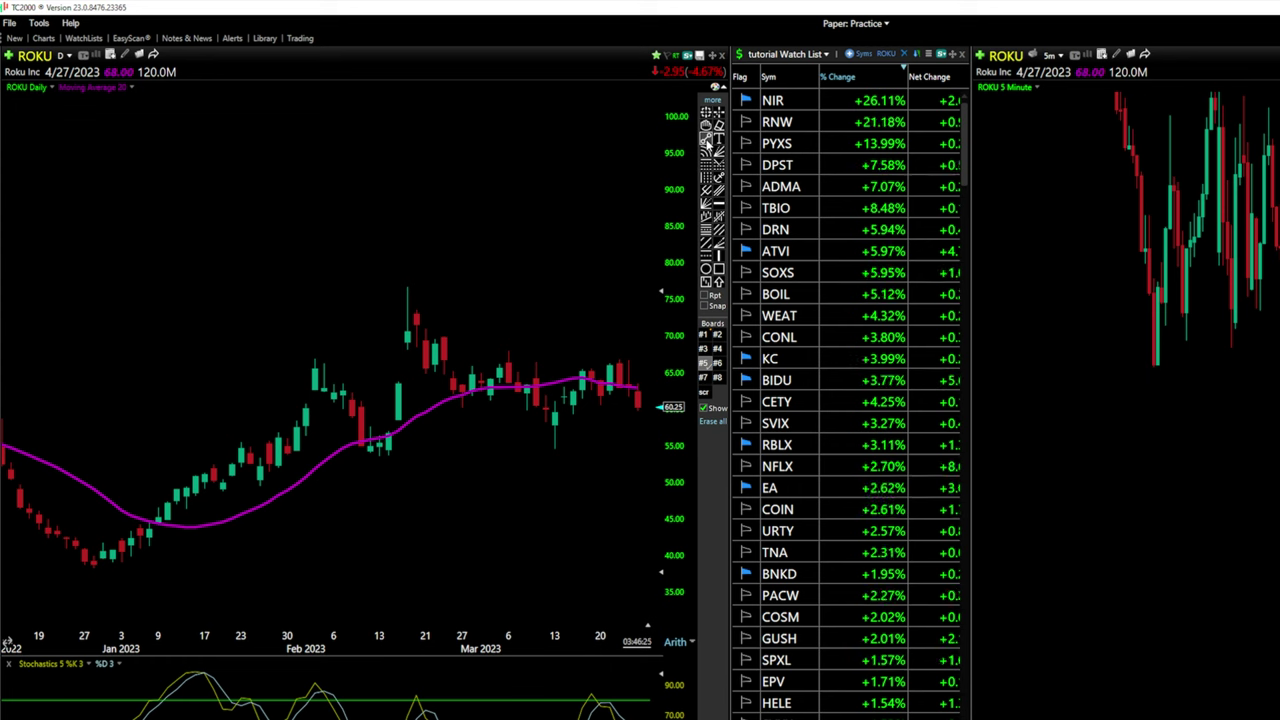
type("BIDU")
key("Return")
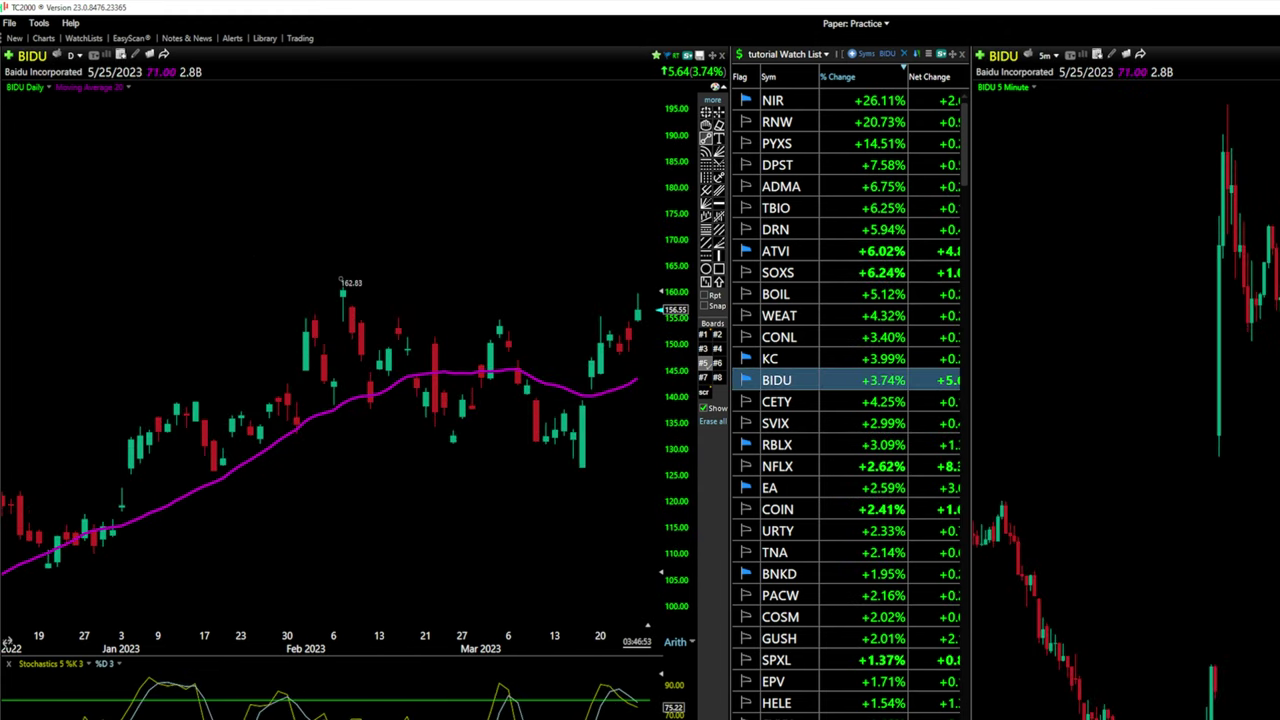
left_click_drag(549, 314, 627, 346)
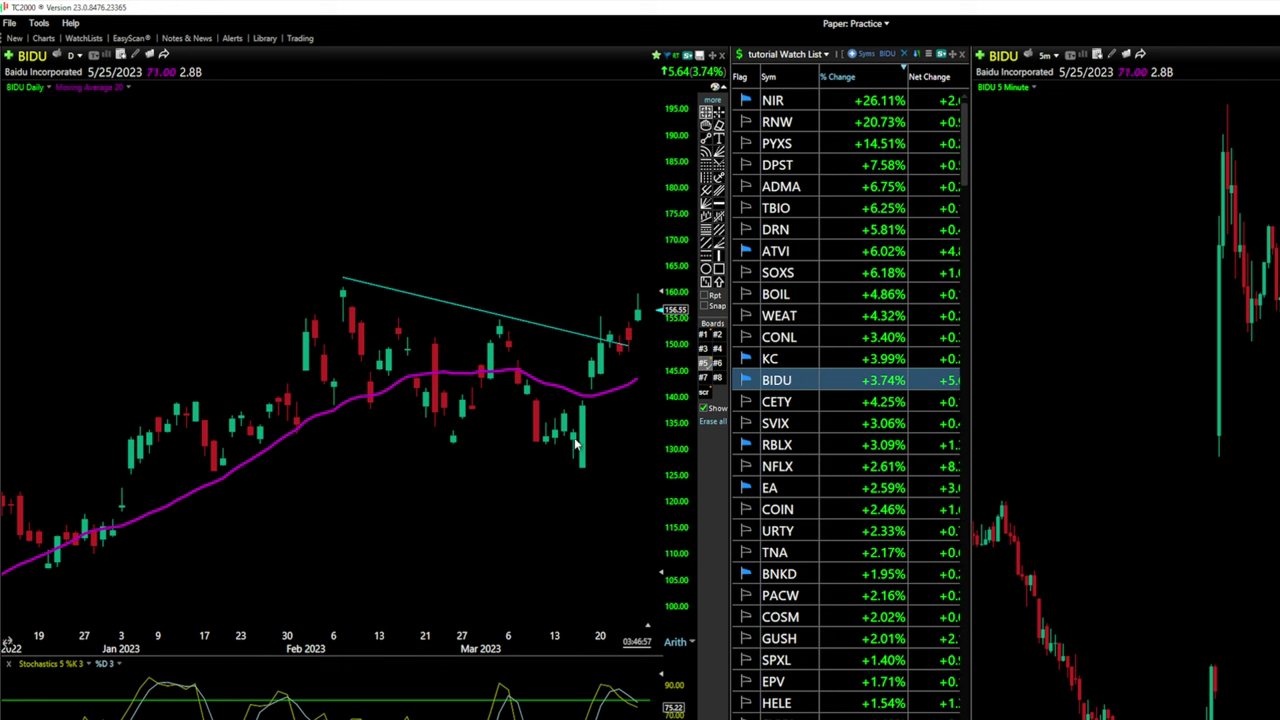
right_click(500, 326)
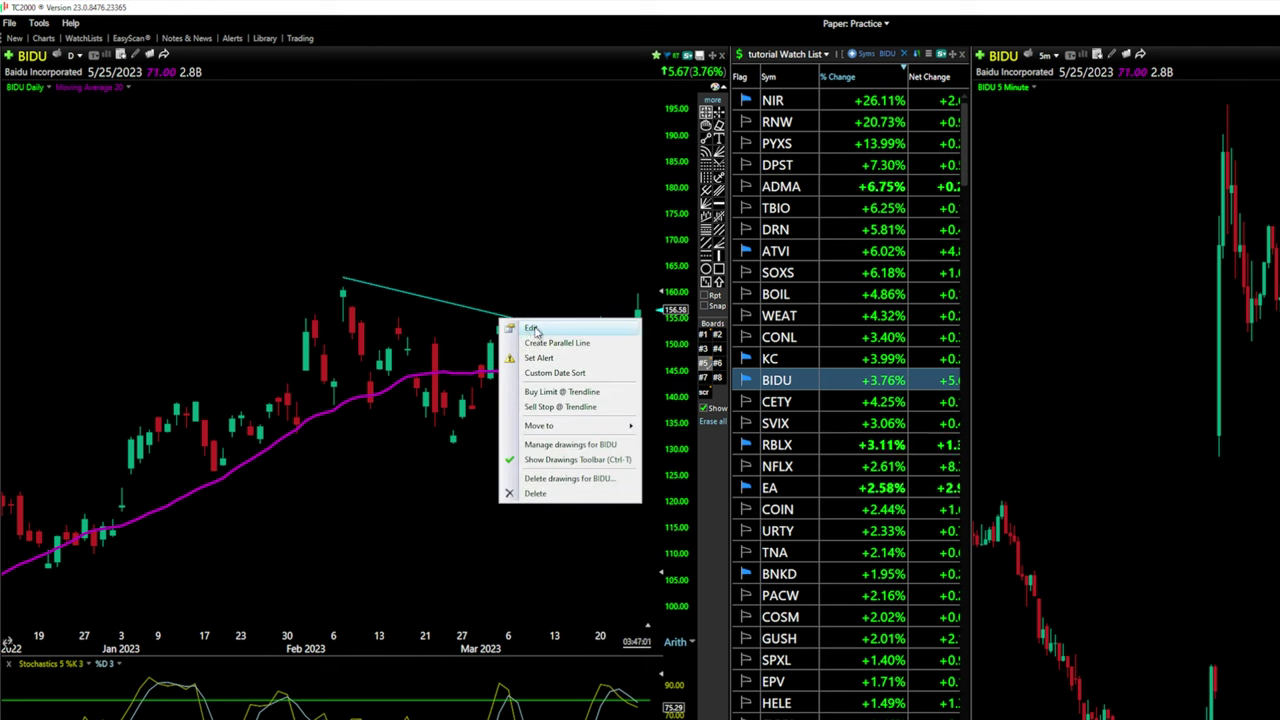
Make the BIDU trendline thicker and cyan in its edit settings
left_click(533, 328)
left_click_drag(628, 426, 633, 429)
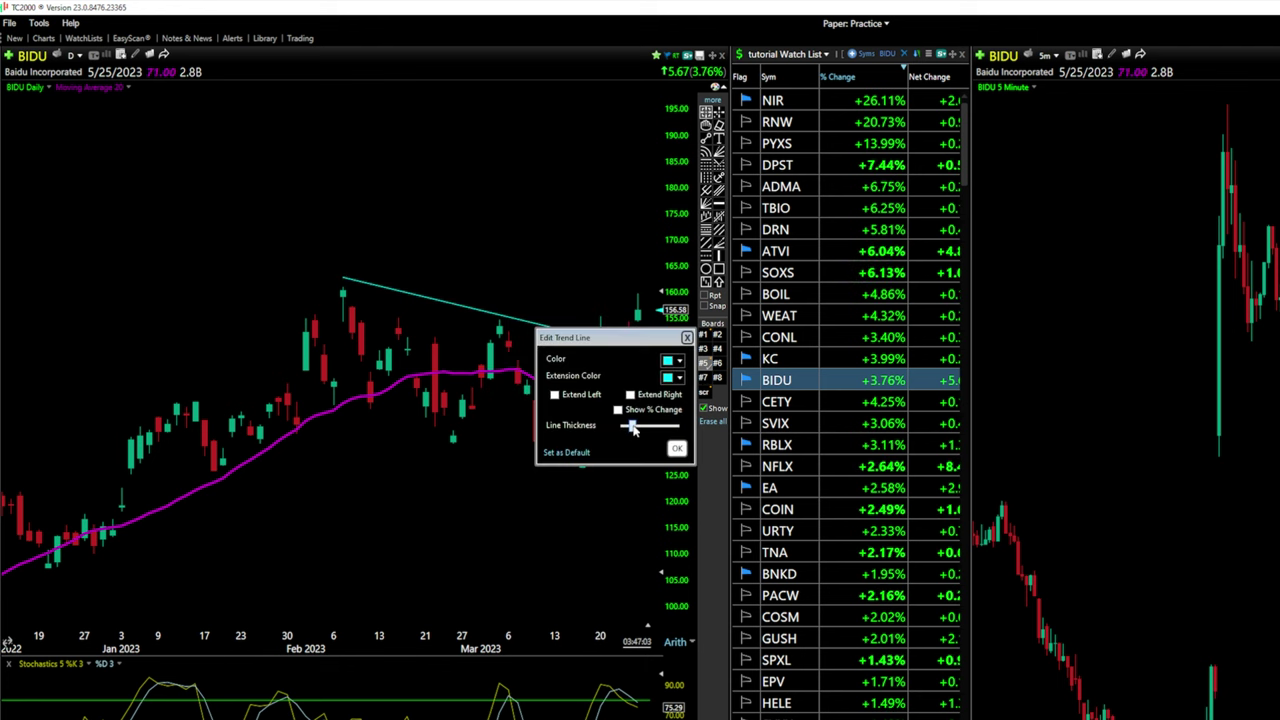
left_click(679, 361)
left_click(672, 402)
left_click(679, 362)
left_click(752, 441)
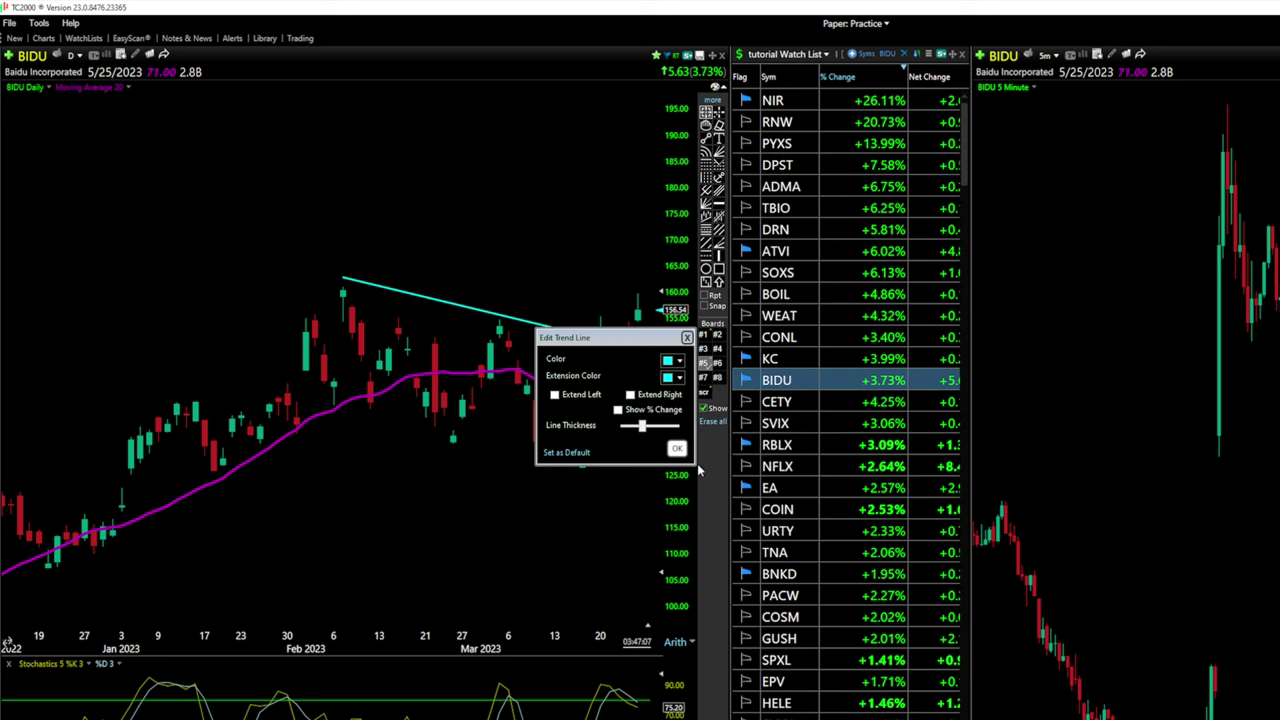
left_click(677, 450)
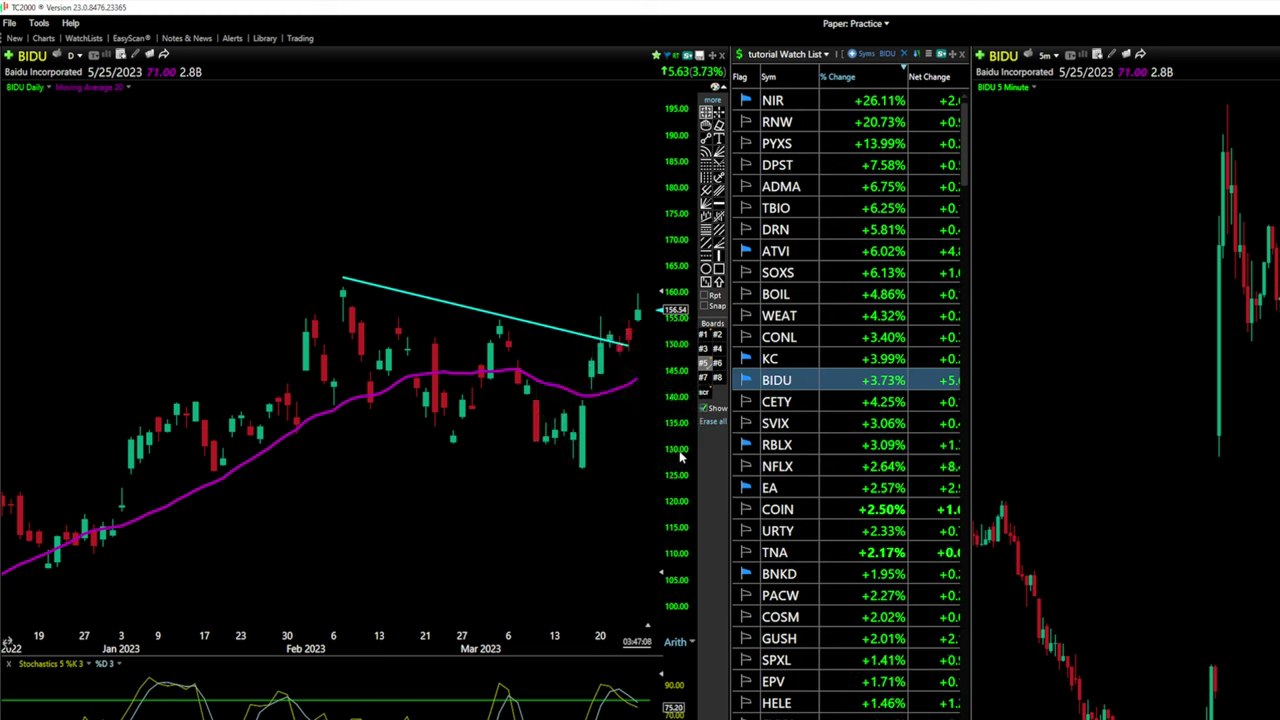
Erase the cyan trendline from the BIDU daily chart
right_click(514, 328)
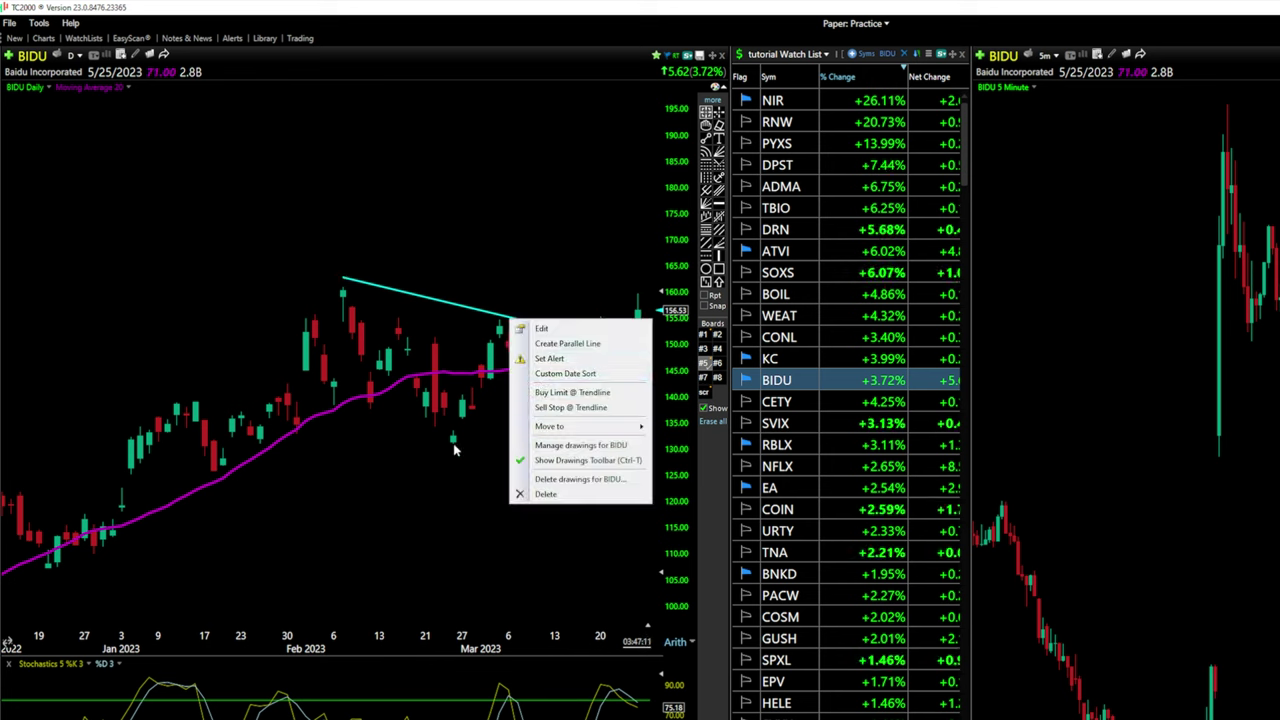
left_click(550, 504)
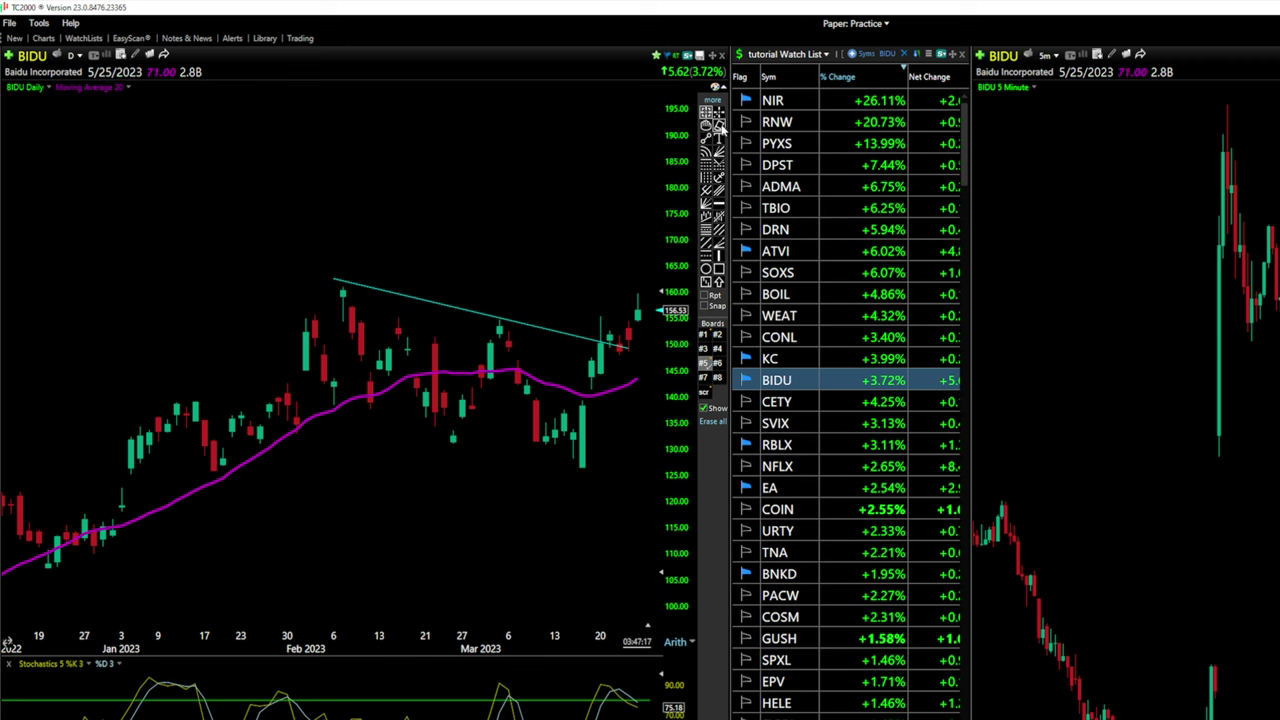
left_click(720, 125)
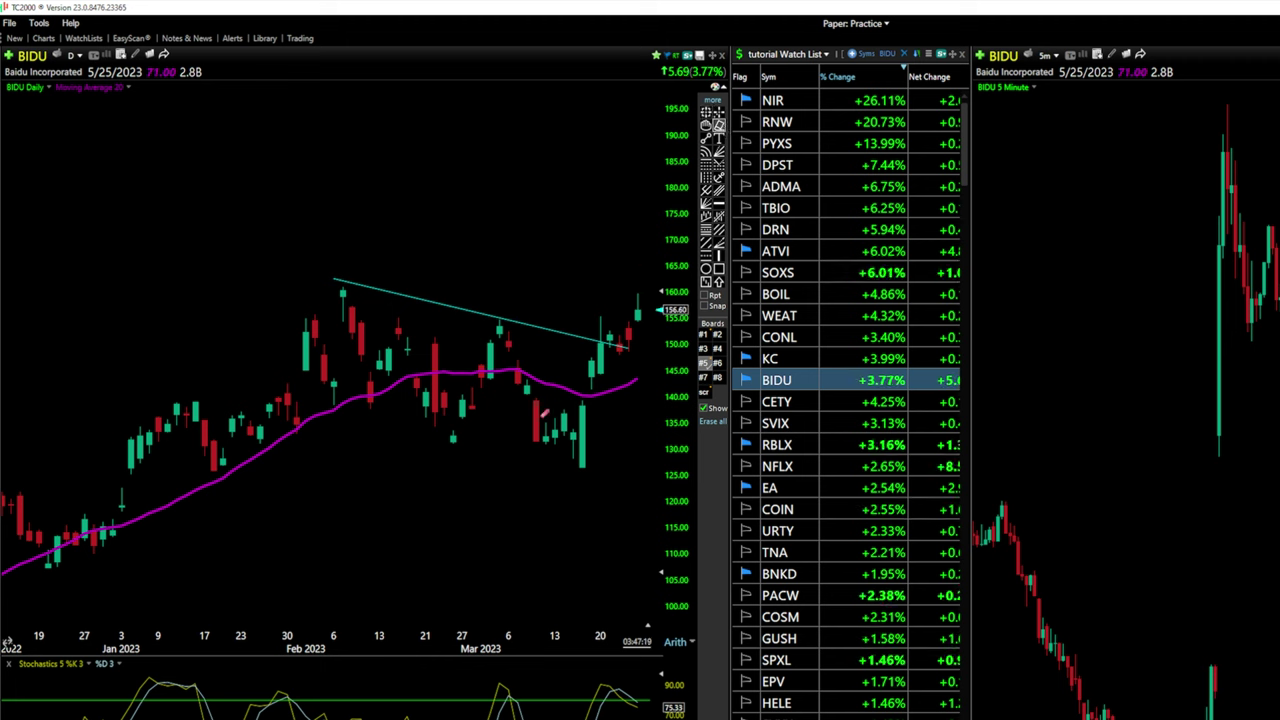
left_click(522, 333)
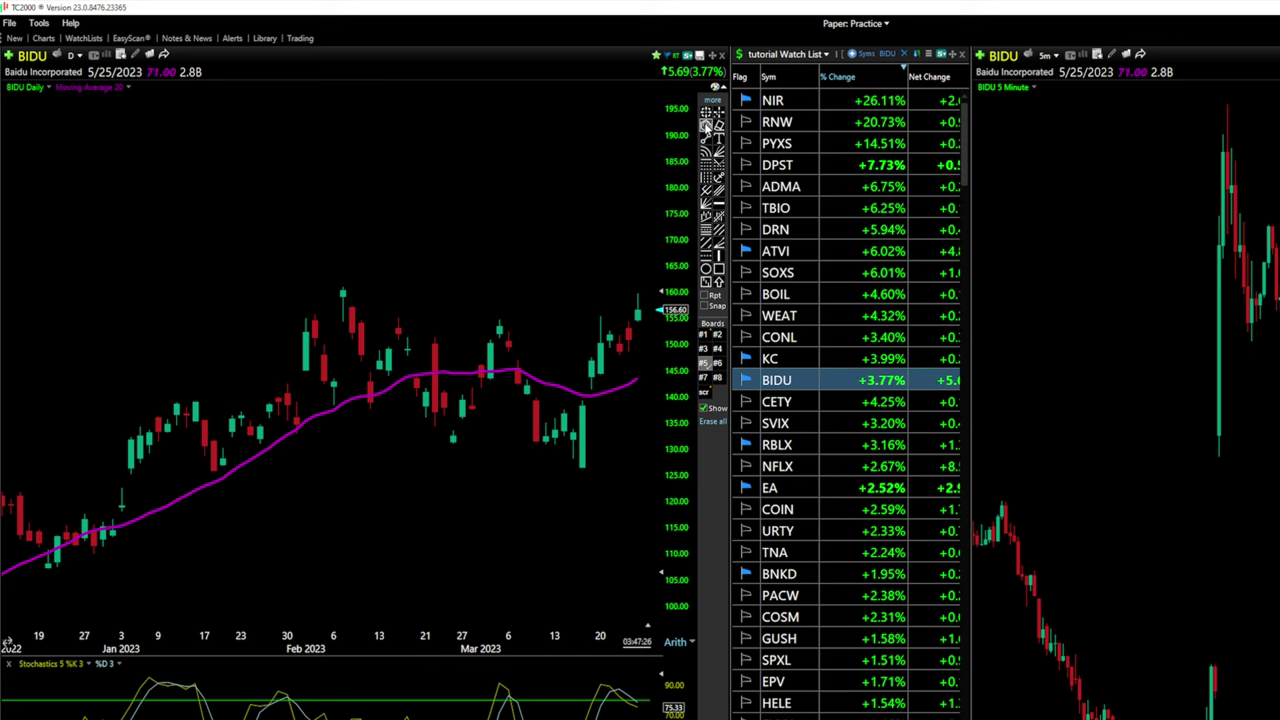
left_click_drag(257, 320, 640, 331)
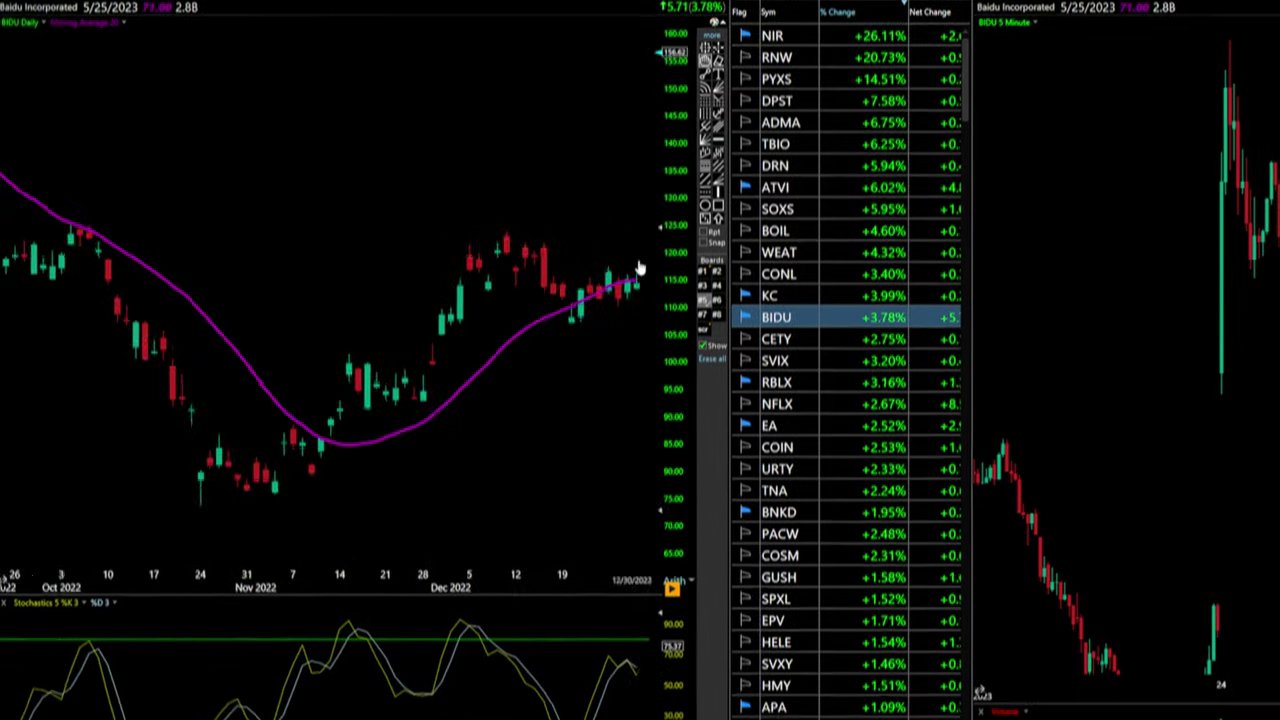
left_click_drag(640, 268, 98, 270)
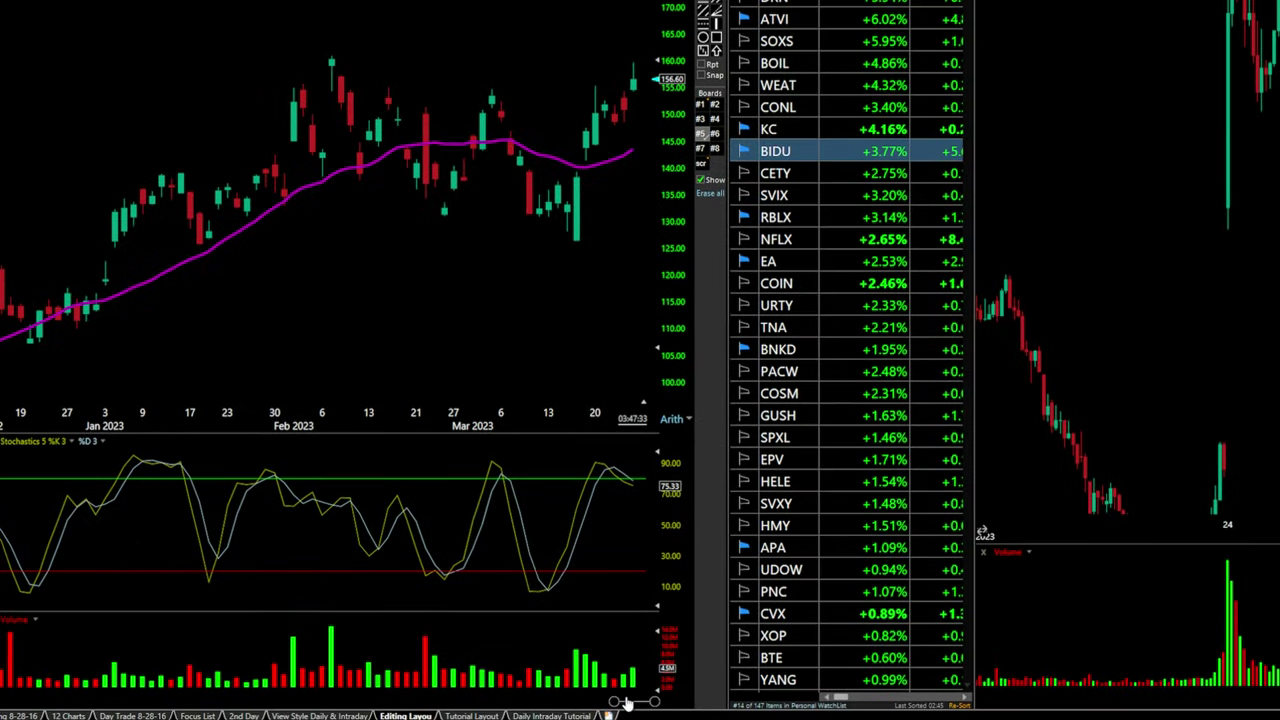
left_click_drag(625, 703, 655, 703)
left_click_drag(300, 131, 252, 137)
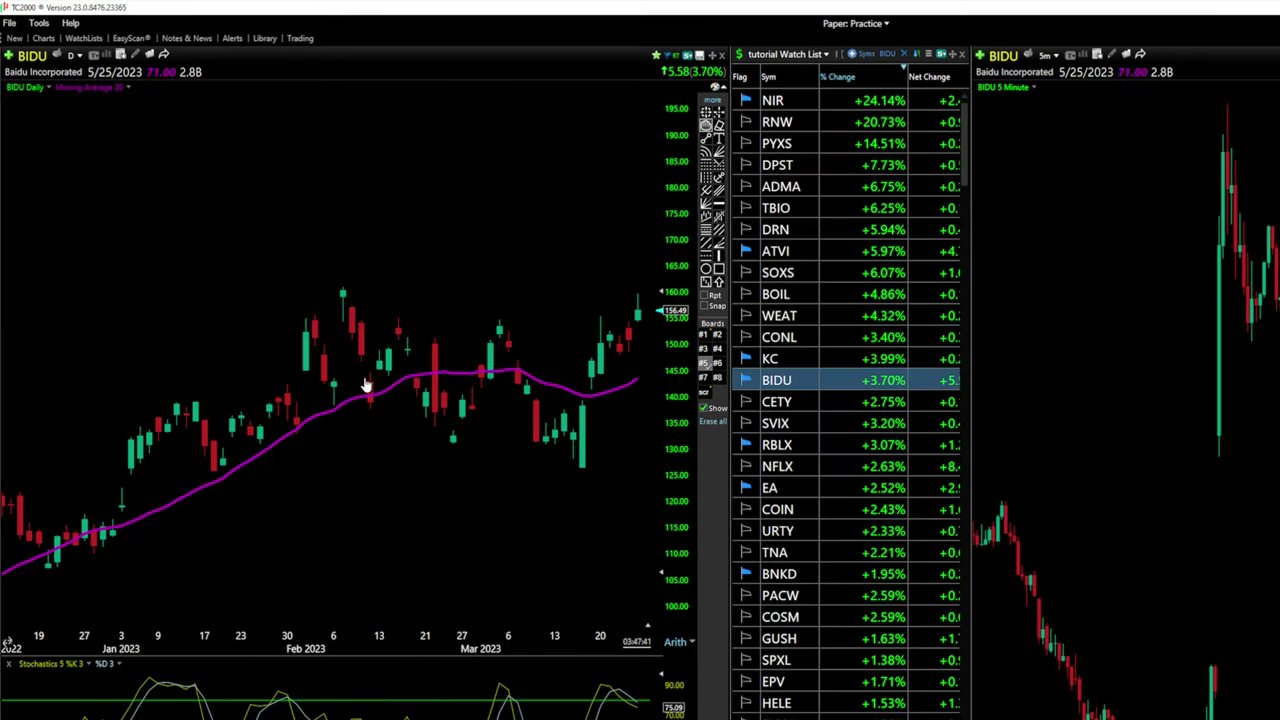
left_click_drag(729, 220, 743, 220)
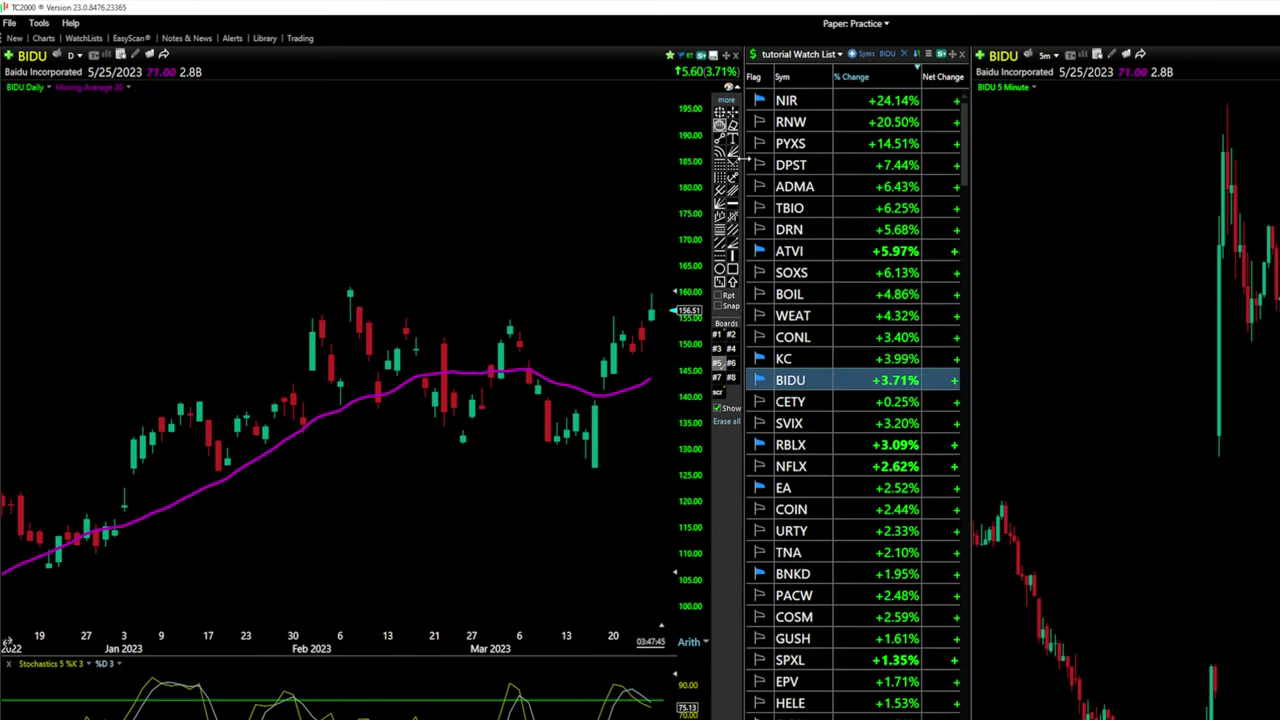
left_click(336, 228)
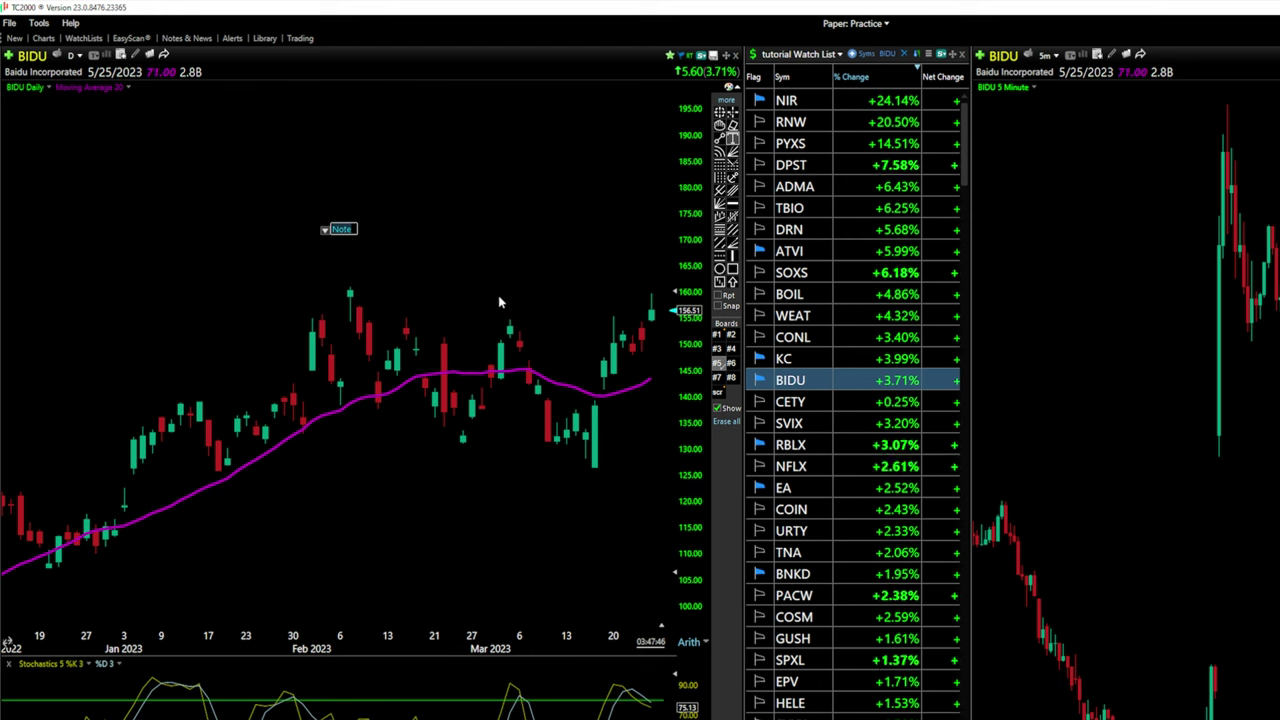
type("this is a test")
left_click(619, 280)
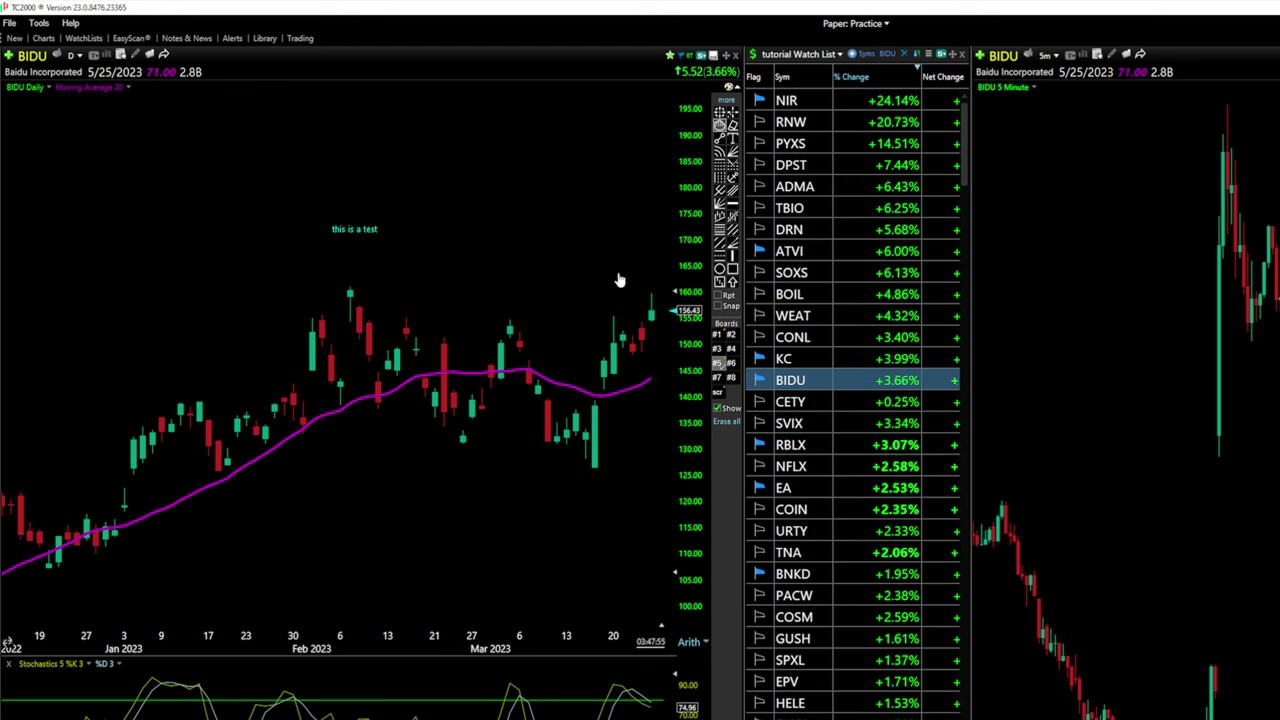
right_click(381, 228)
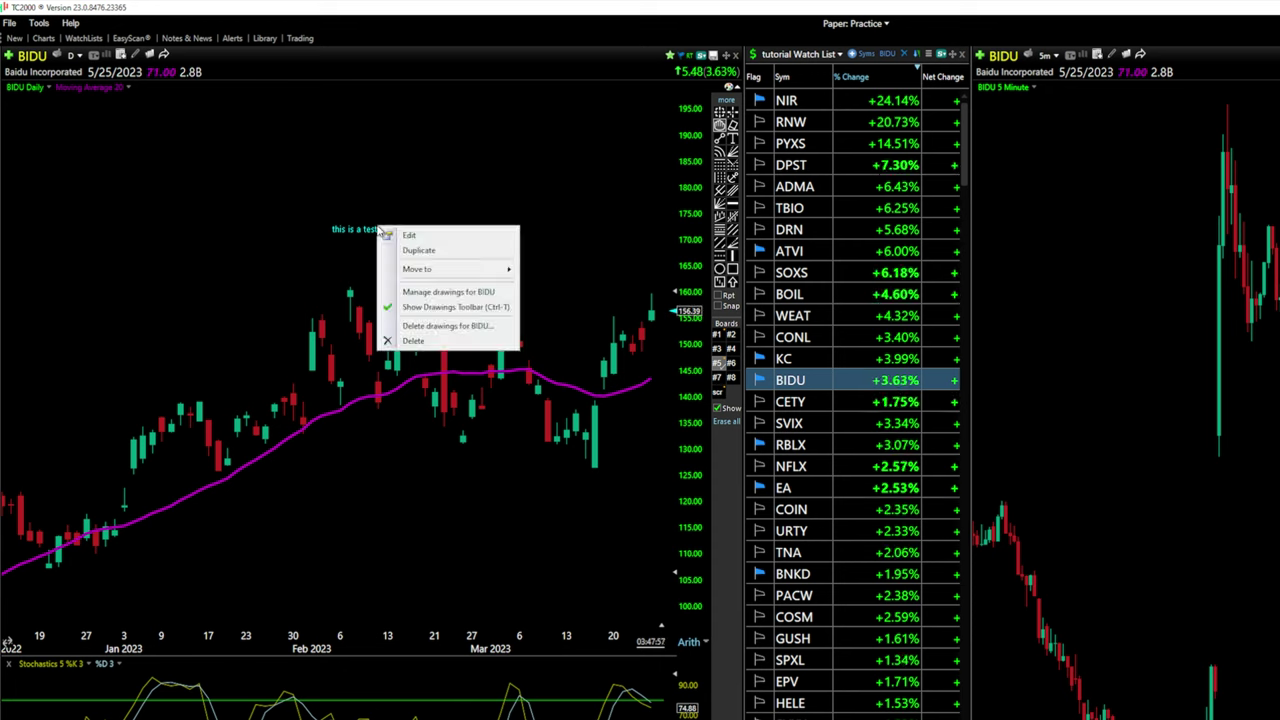
left_click(410, 236)
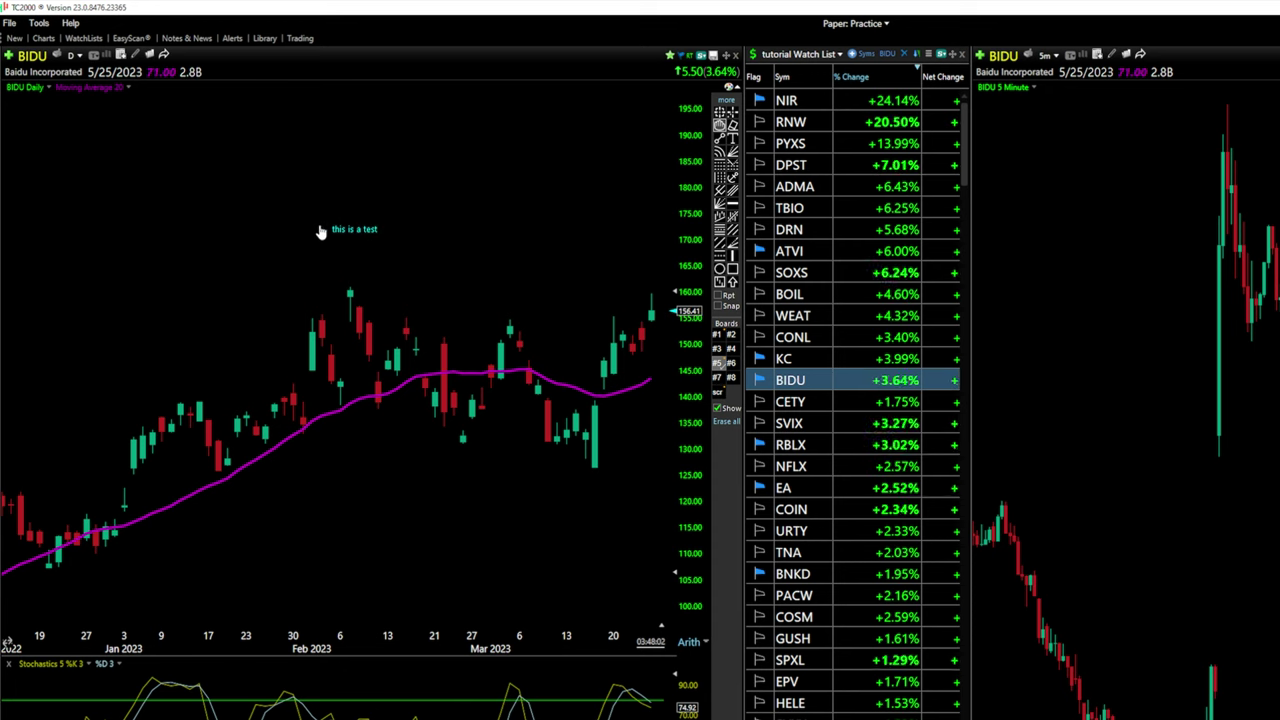
left_click(325, 233)
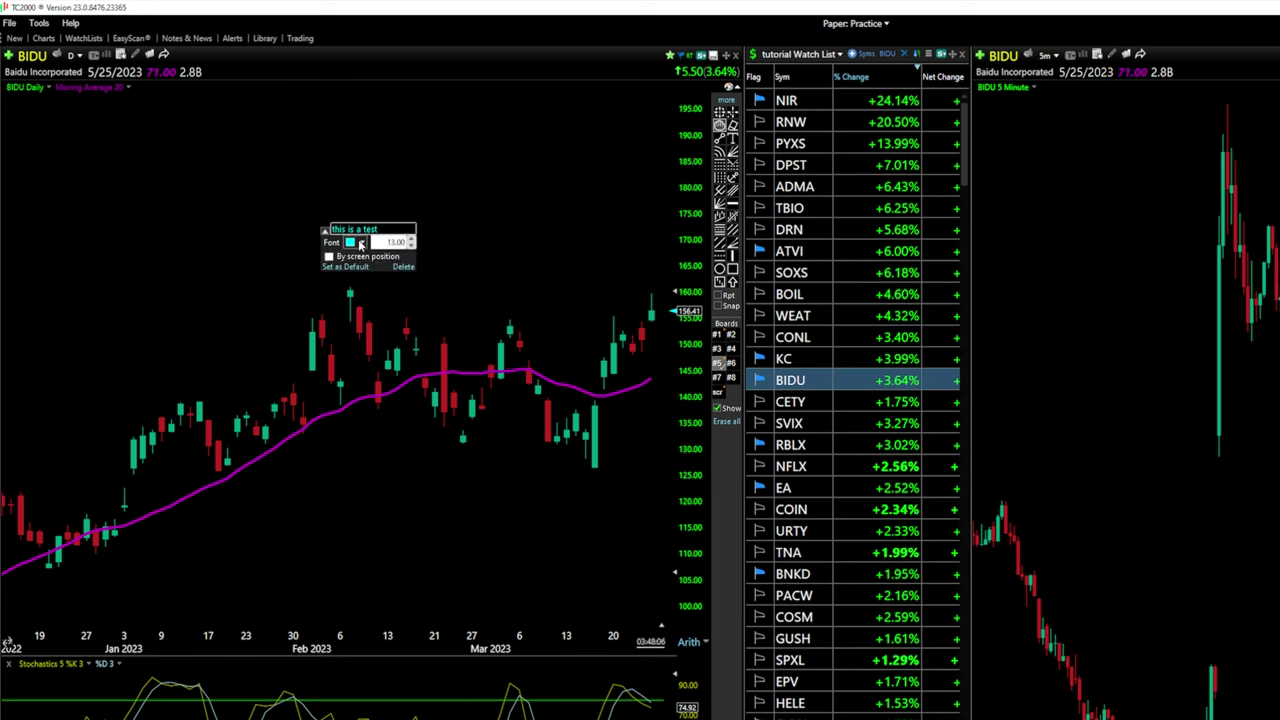
left_click(361, 244)
left_click(369, 333)
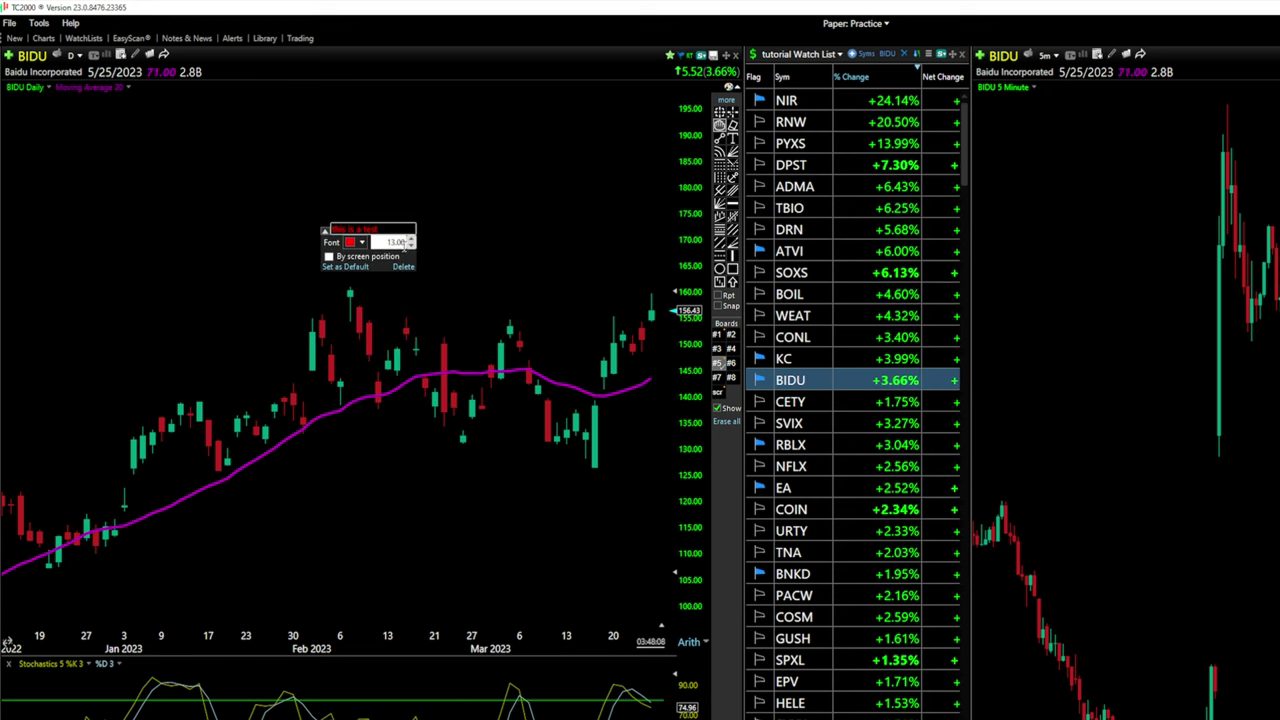
left_click(410, 240)
left_click(410, 240)
left_click(410, 242)
left_click(410, 242)
left_click(410, 244)
left_click(410, 244)
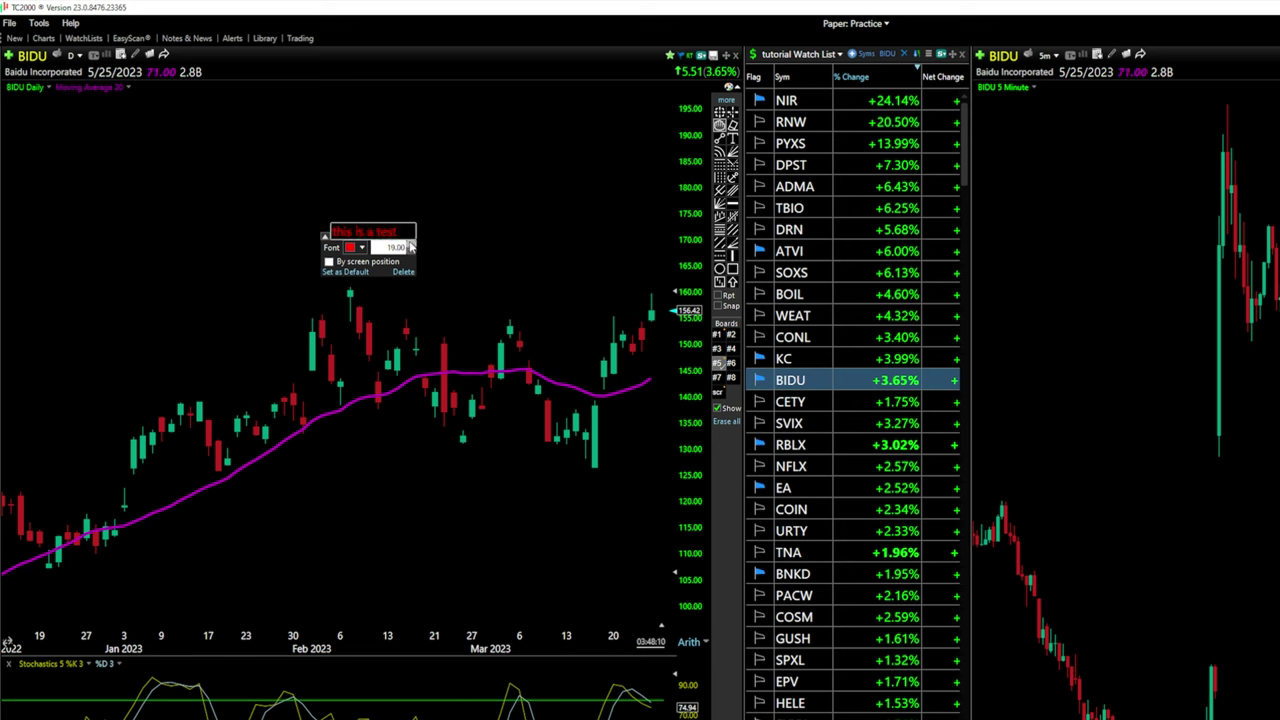
left_click(410, 246)
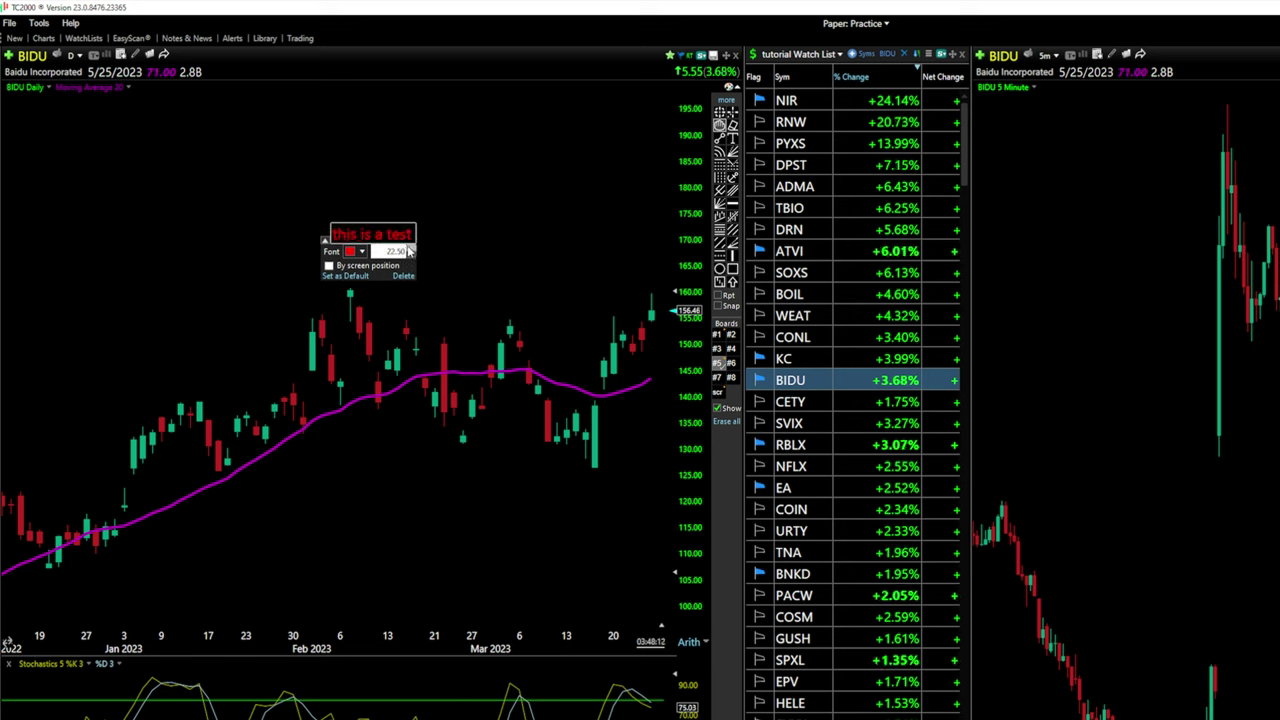
left_click(487, 257)
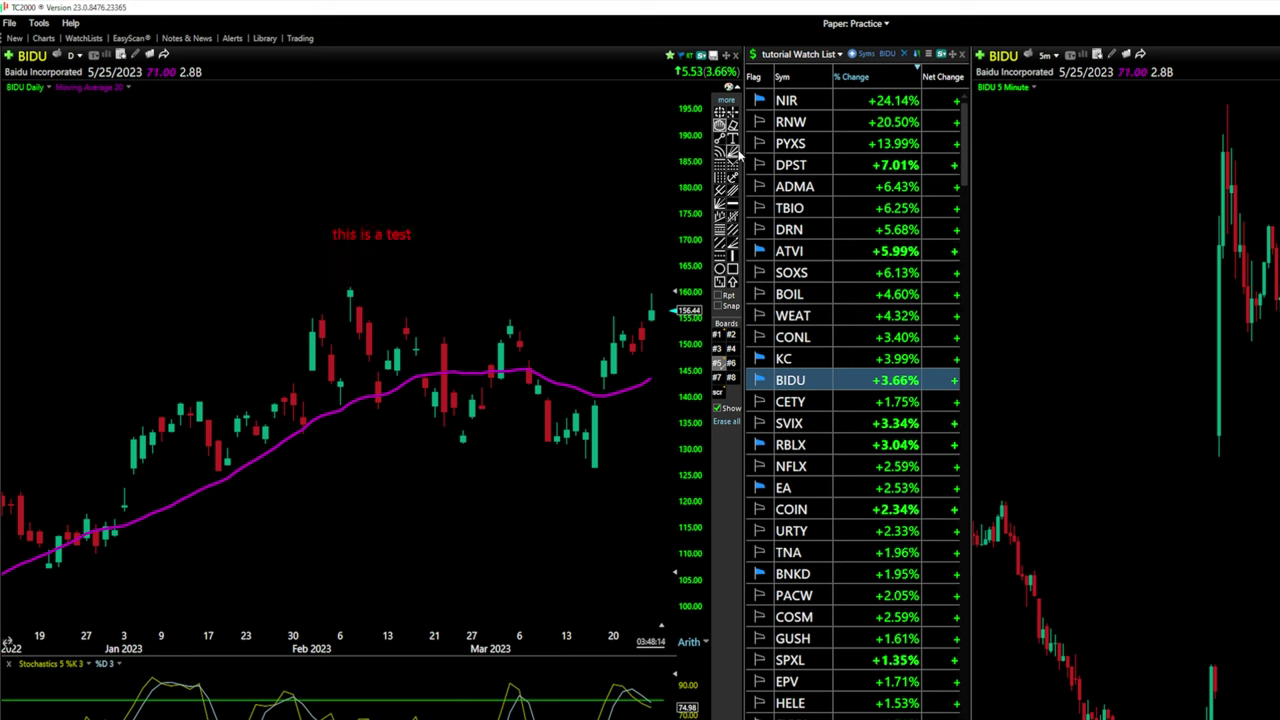
right_click(392, 237)
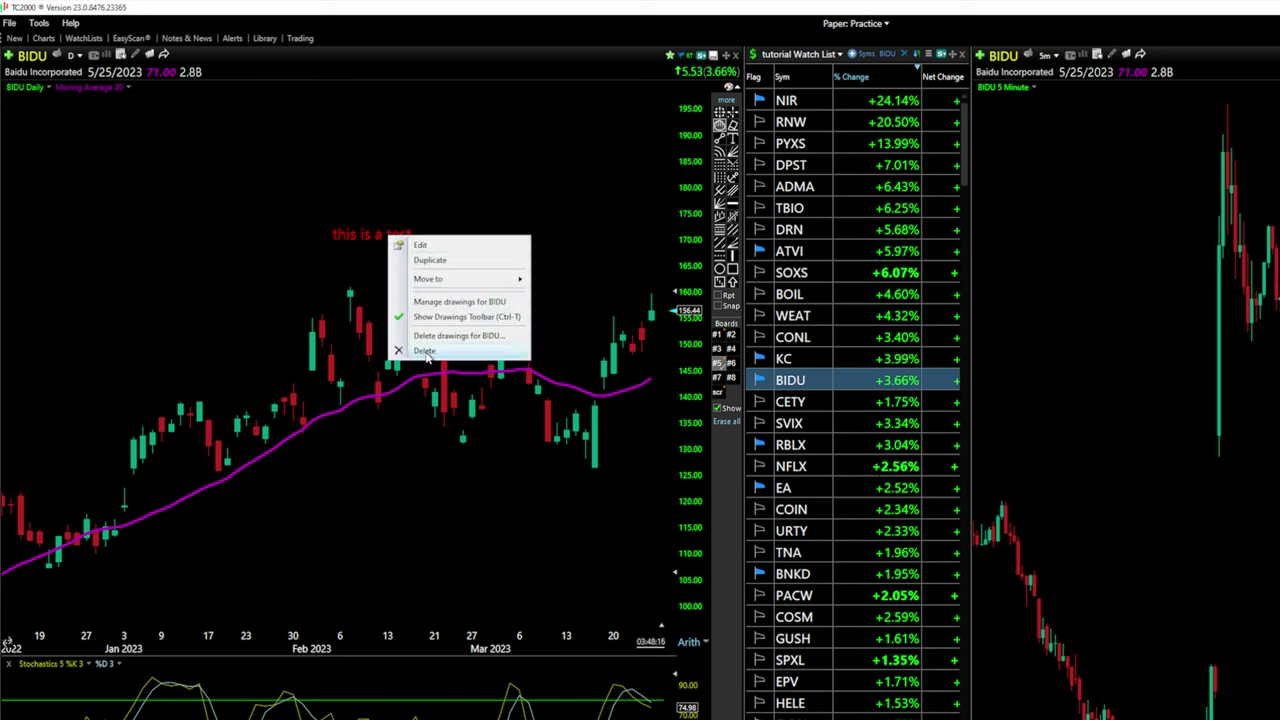
left_click(650, 180)
left_click(370, 238)
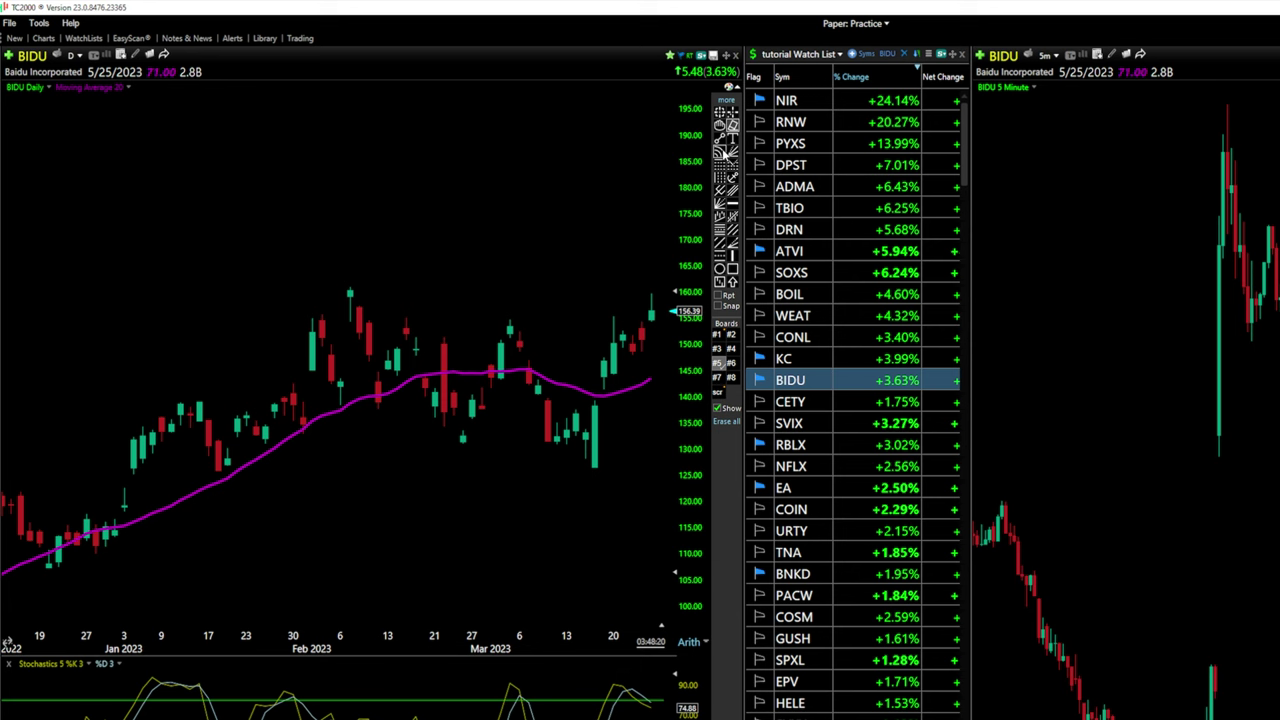
left_click_drag(160, 297, 471, 443)
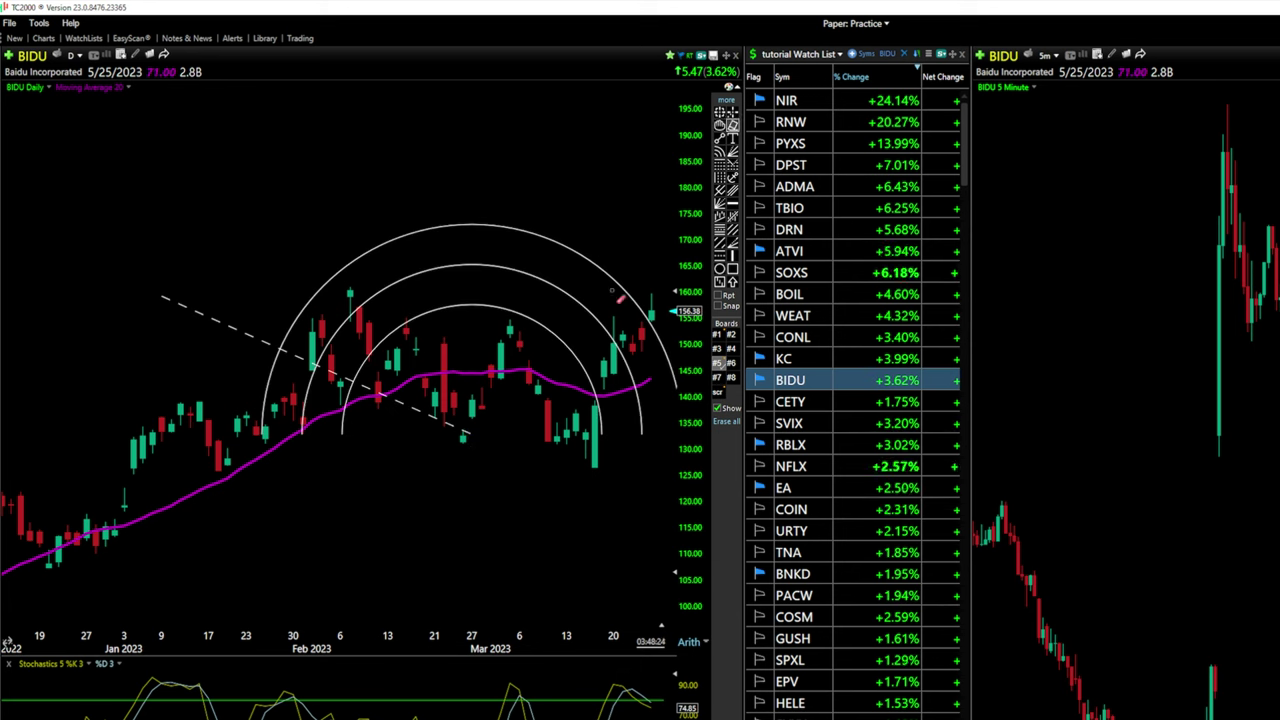
key("Delete")
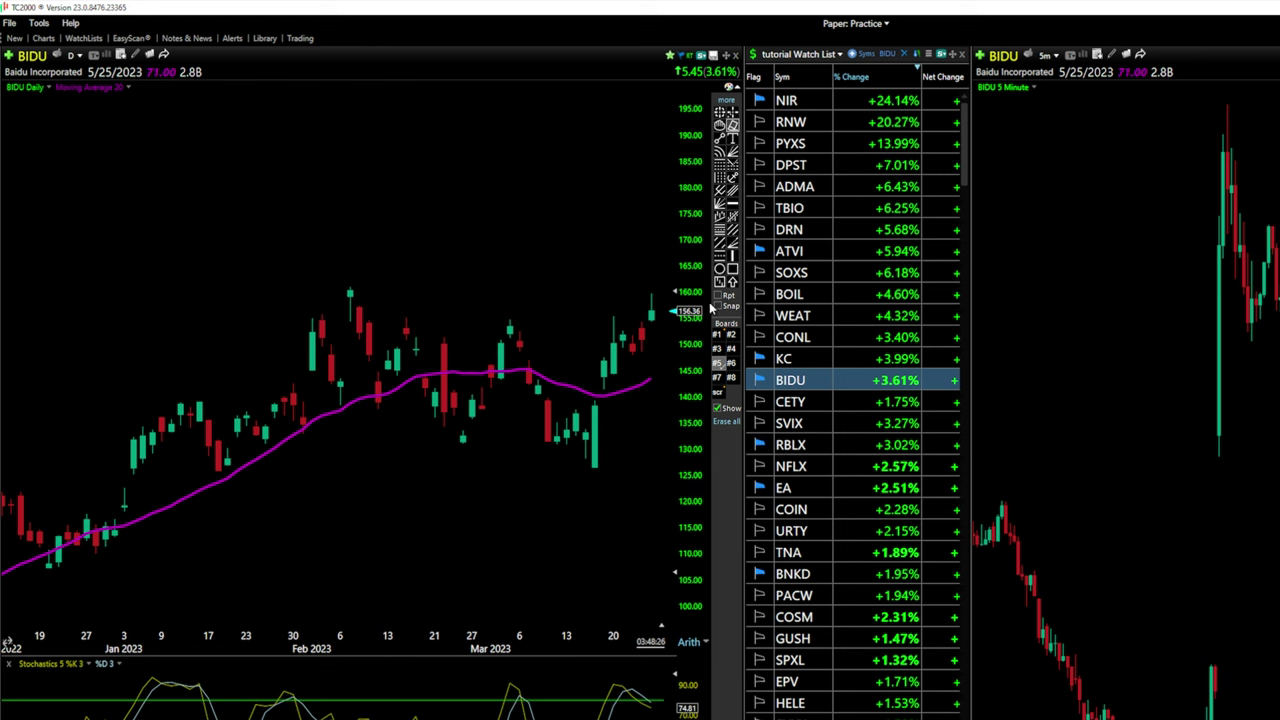
left_click_drag(274, 205, 565, 352)
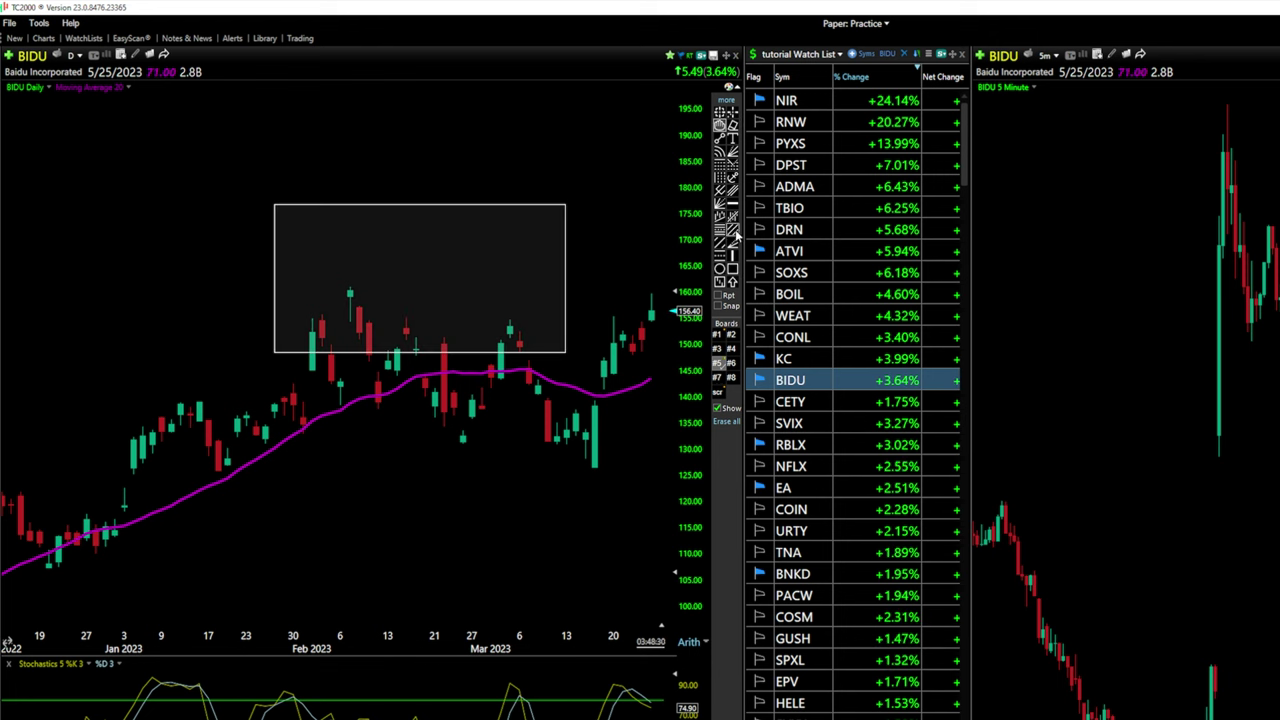
left_click(733, 125)
left_click_drag(286, 206, 557, 337)
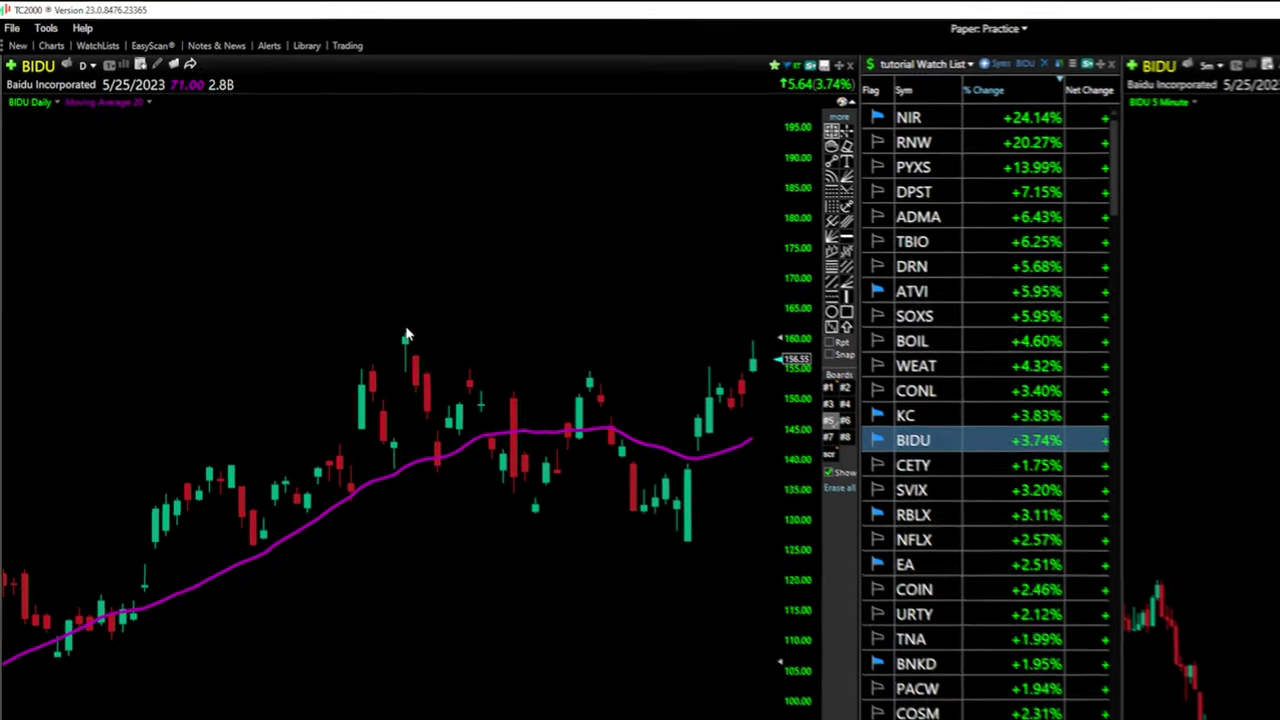
Toggle the crosshair data readout on and off, then switch the BIDU chart to crosshair mode
left_click(406, 335)
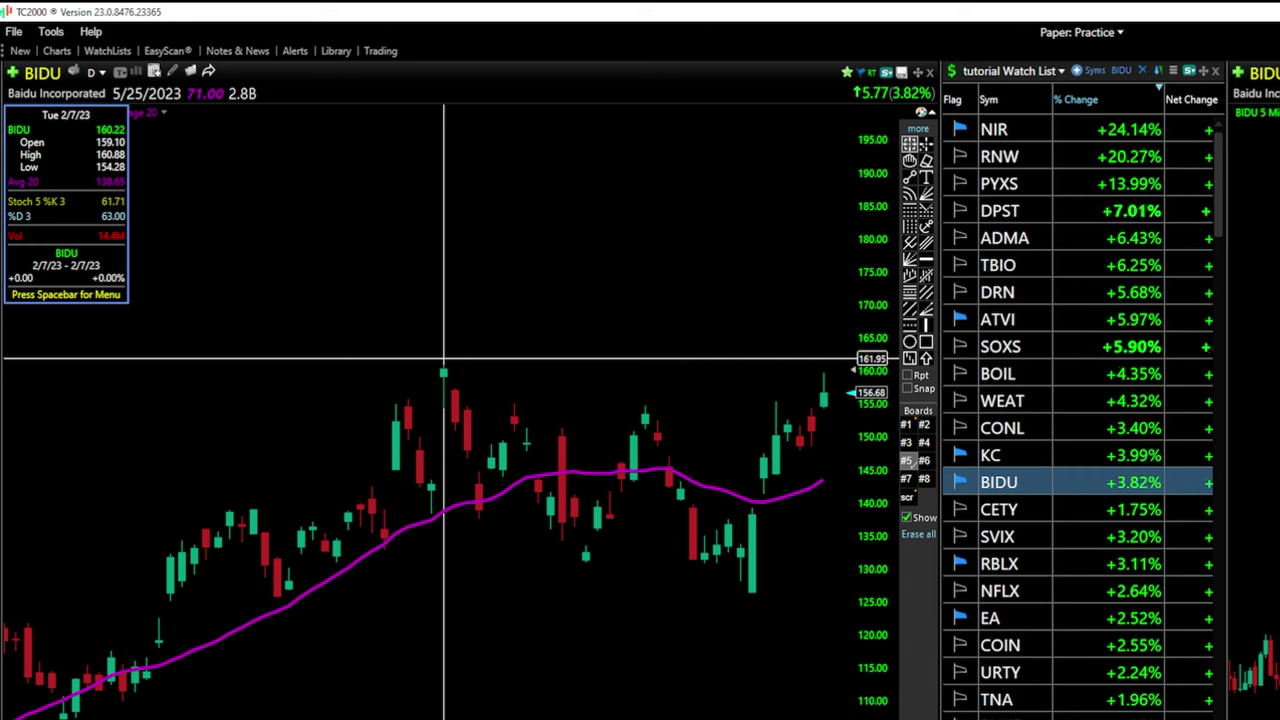
middle_click(445, 362)
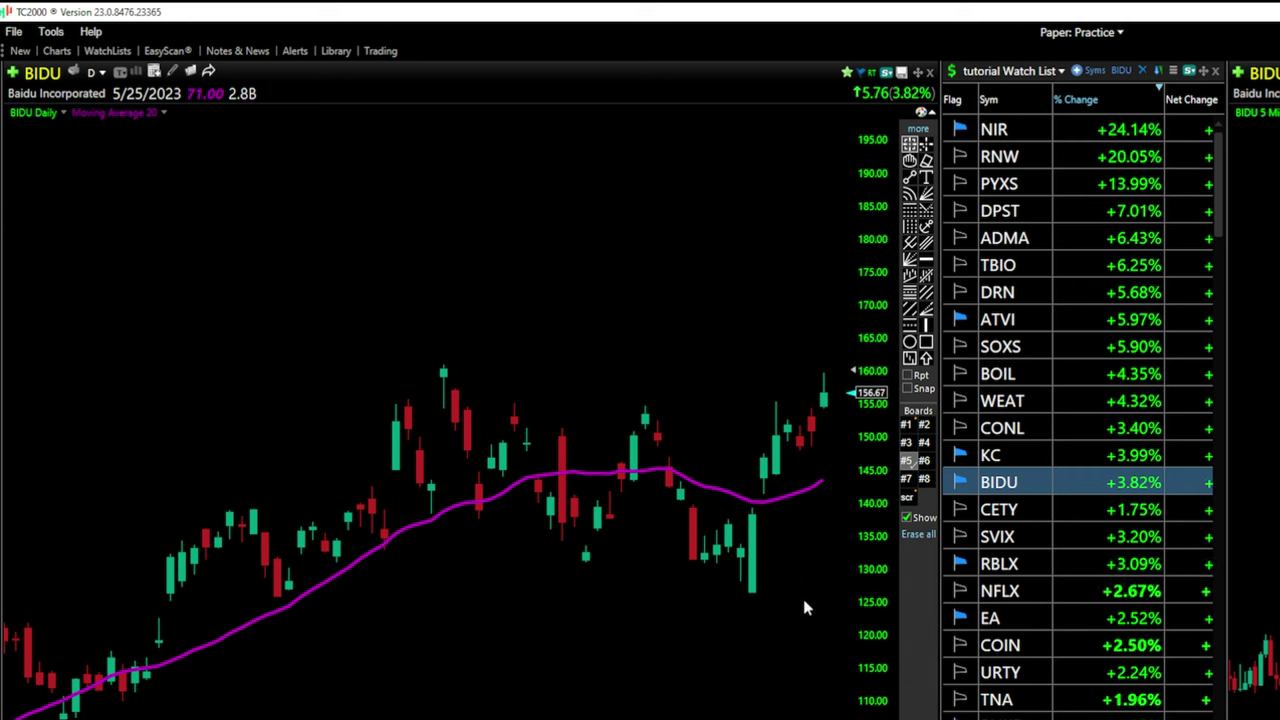
middle_click(440, 335)
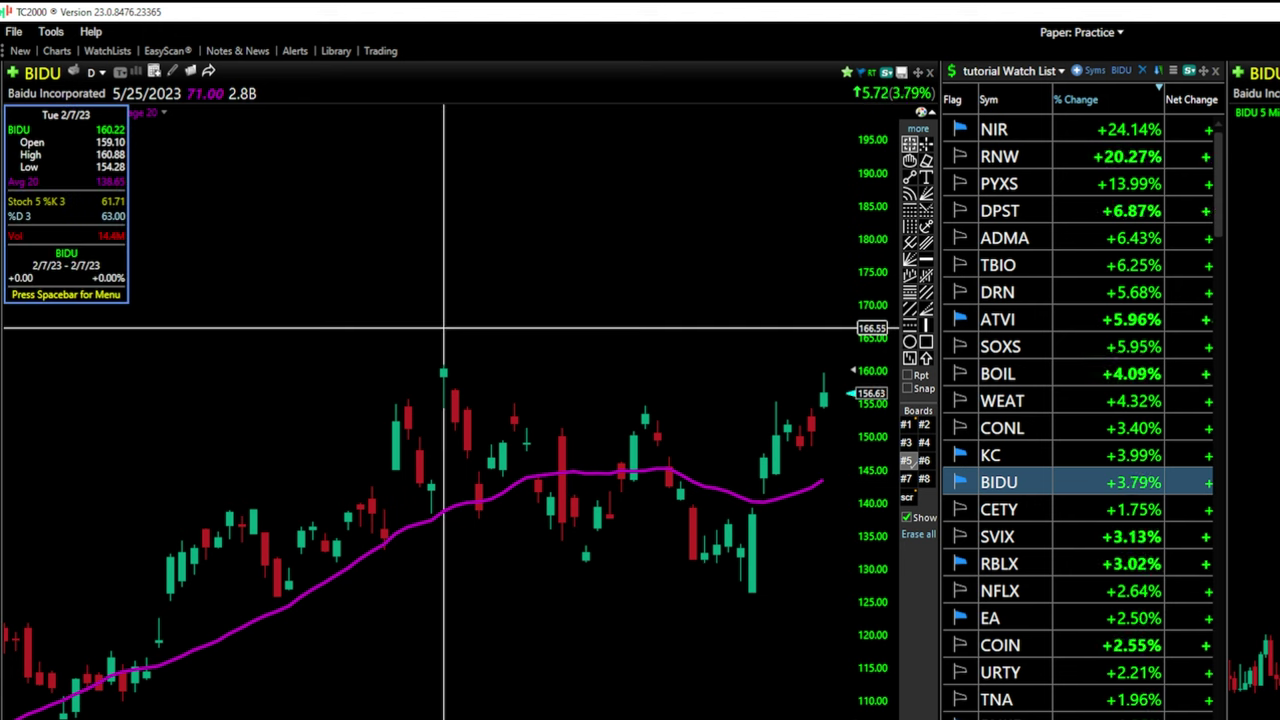
middle_click(444, 327)
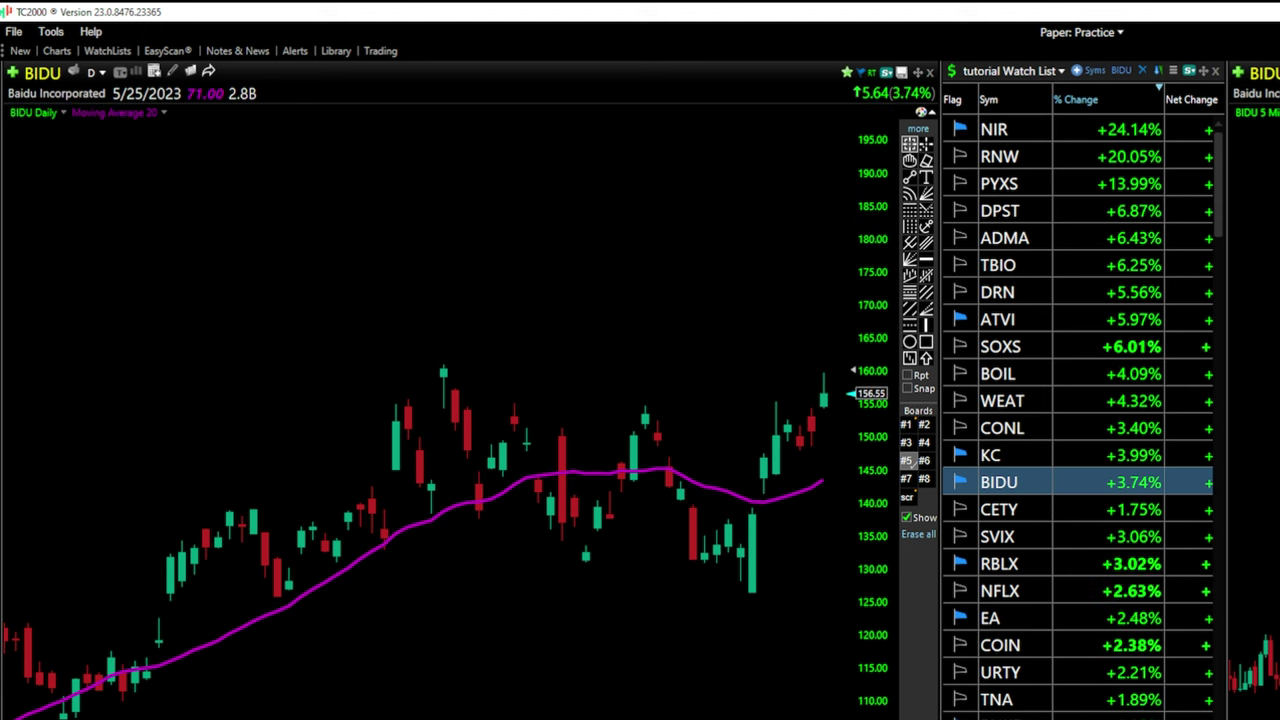
left_click(926, 145)
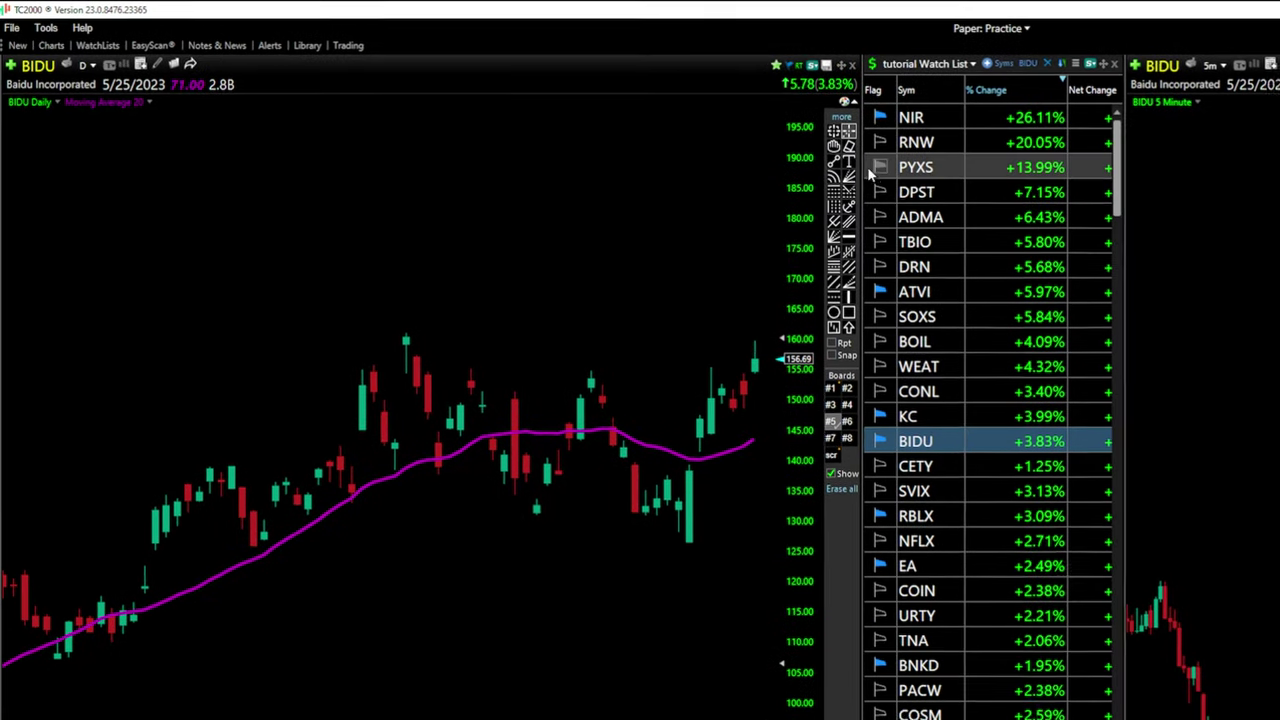
left_click(840, 117)
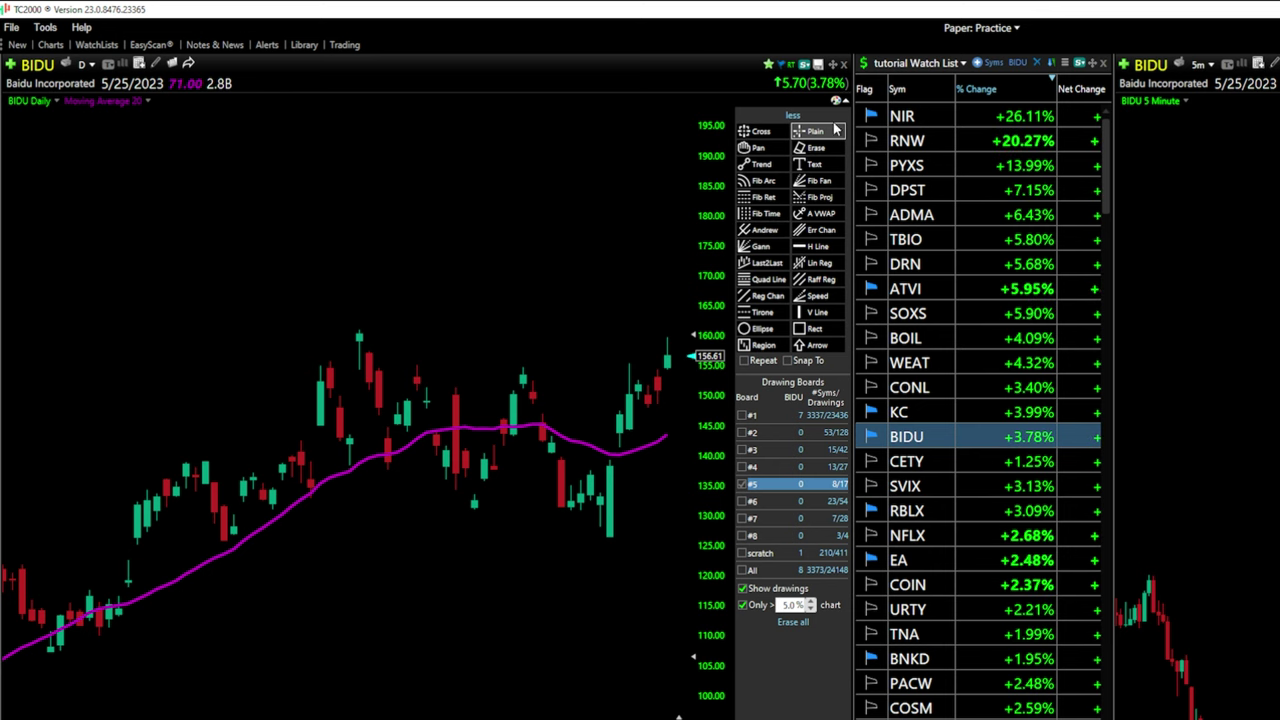
left_click(793, 116)
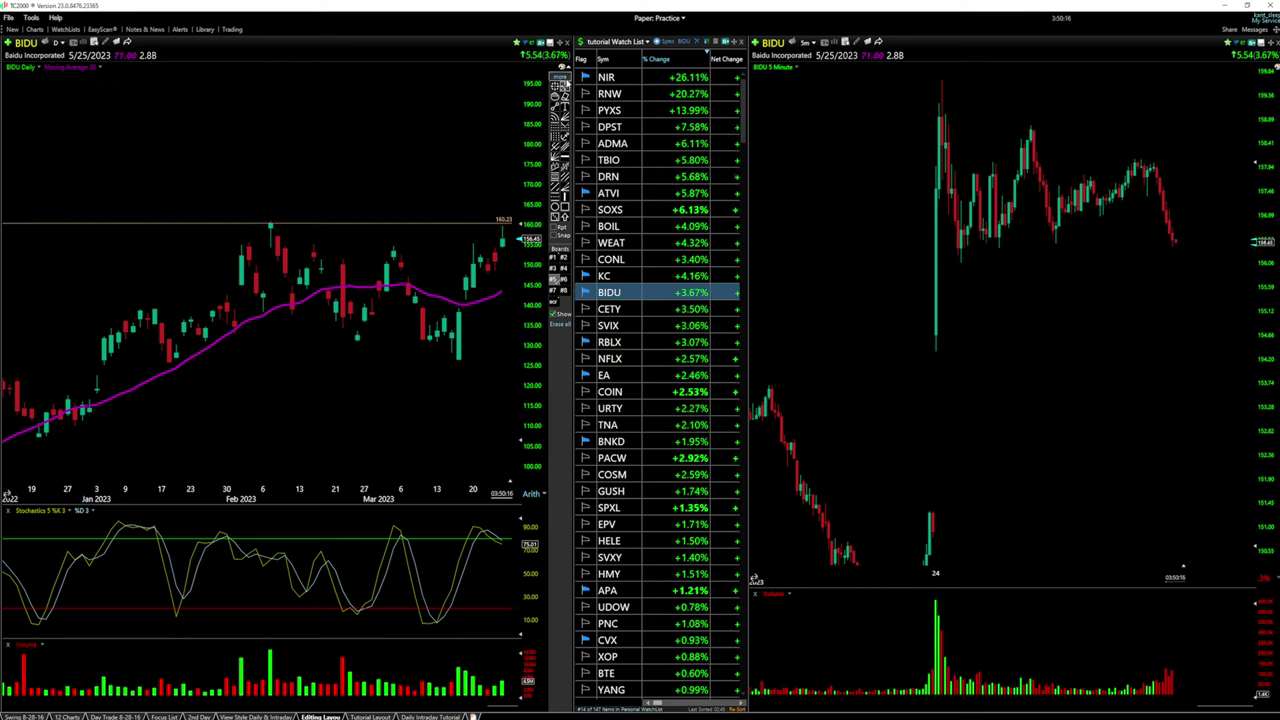
Delete the horizontal line near 160 and place a new horizontal line on the daily chart
right_click(456, 223)
left_click(482, 317)
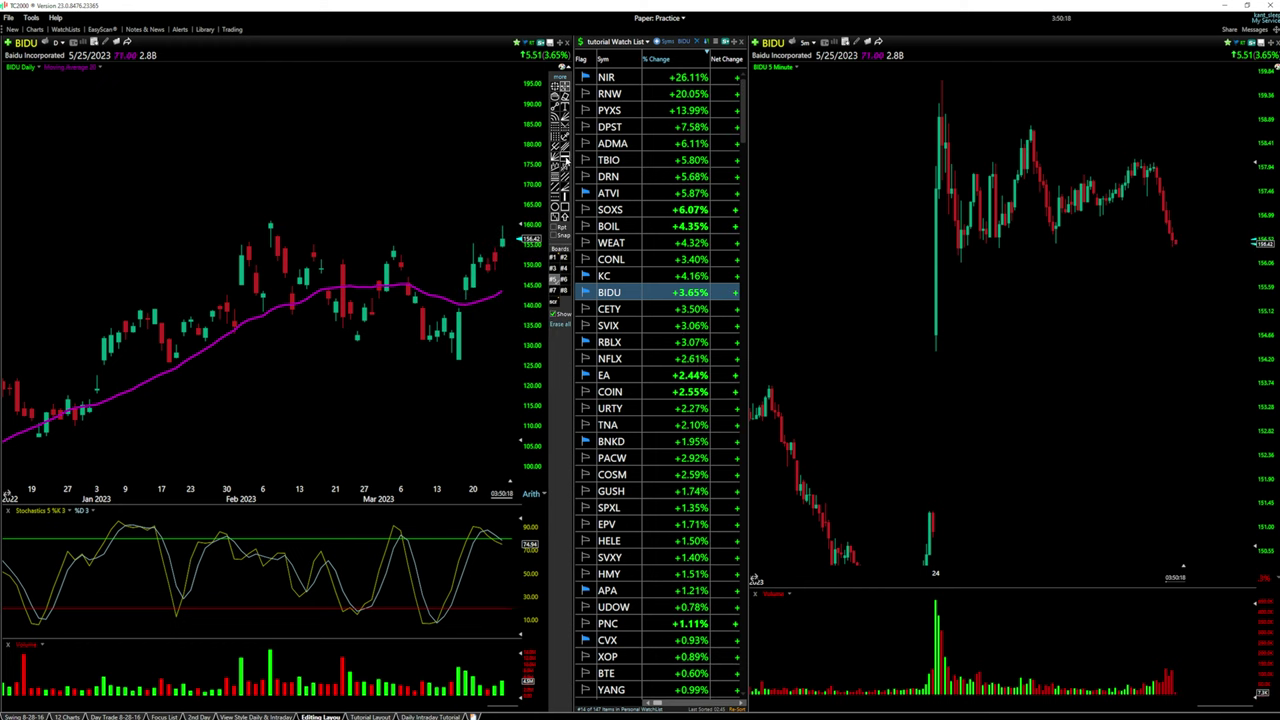
left_click(292, 220)
right_click(300, 222)
left_click(320, 232)
left_click(427, 329)
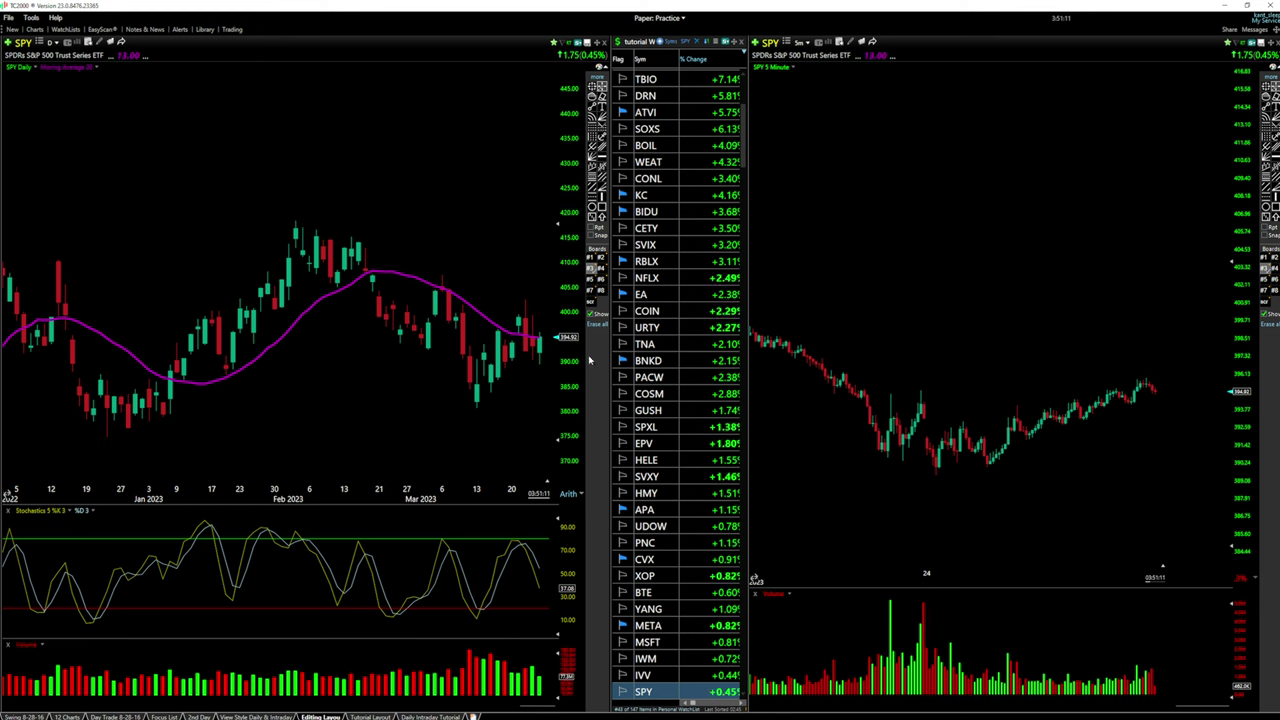
Show SPY's drawing board #1 trendlines, zoom around, then switch to an empty drawing board
left_click(591, 258)
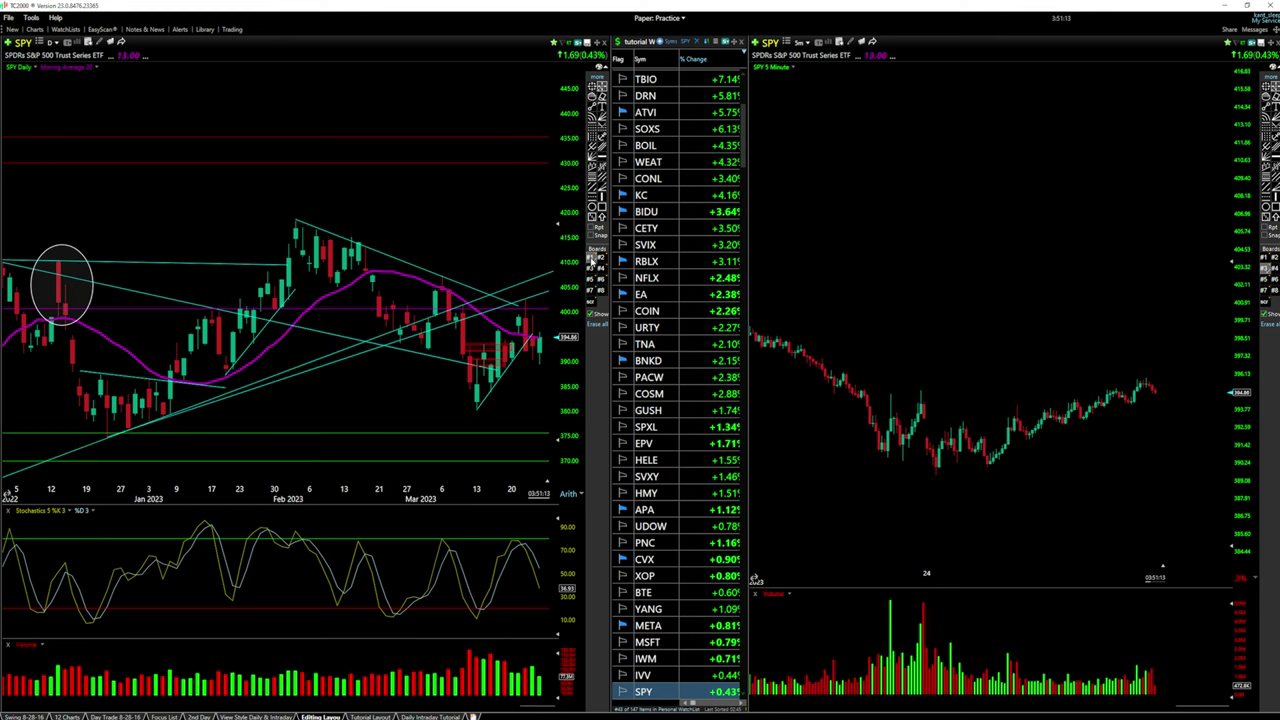
scroll(228, 357, "down", 8)
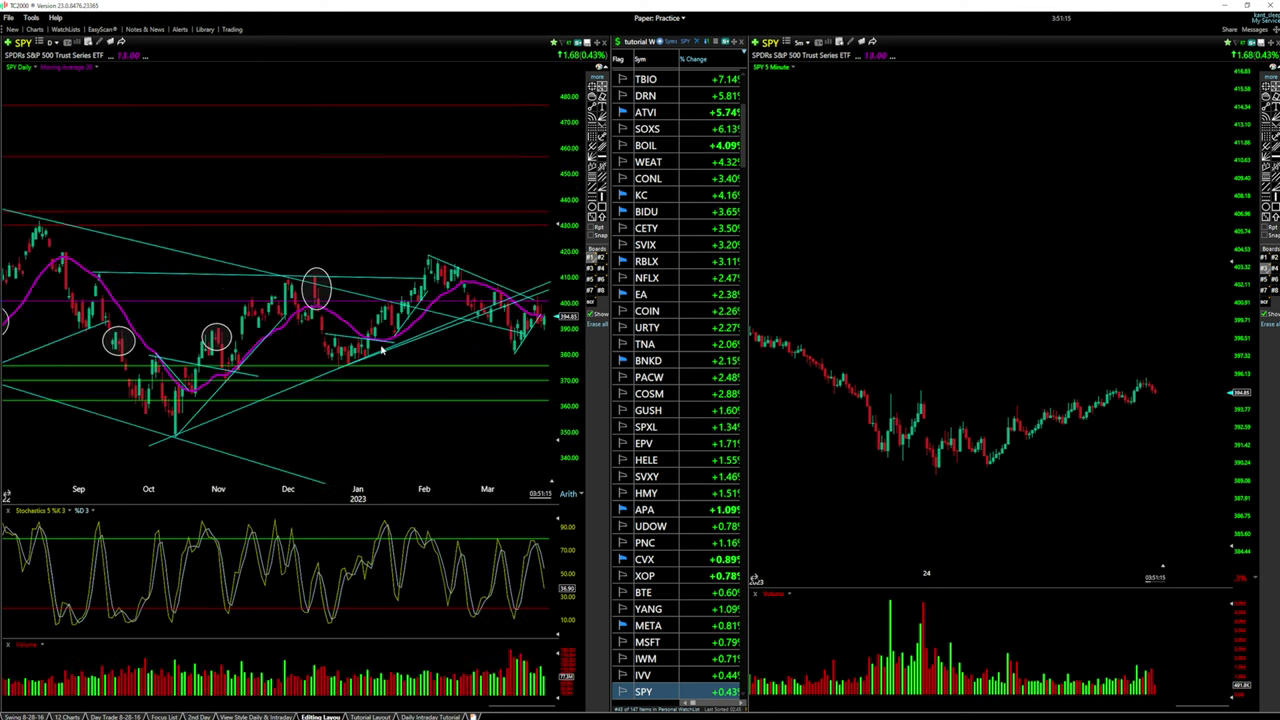
scroll(380, 307, "up", 10)
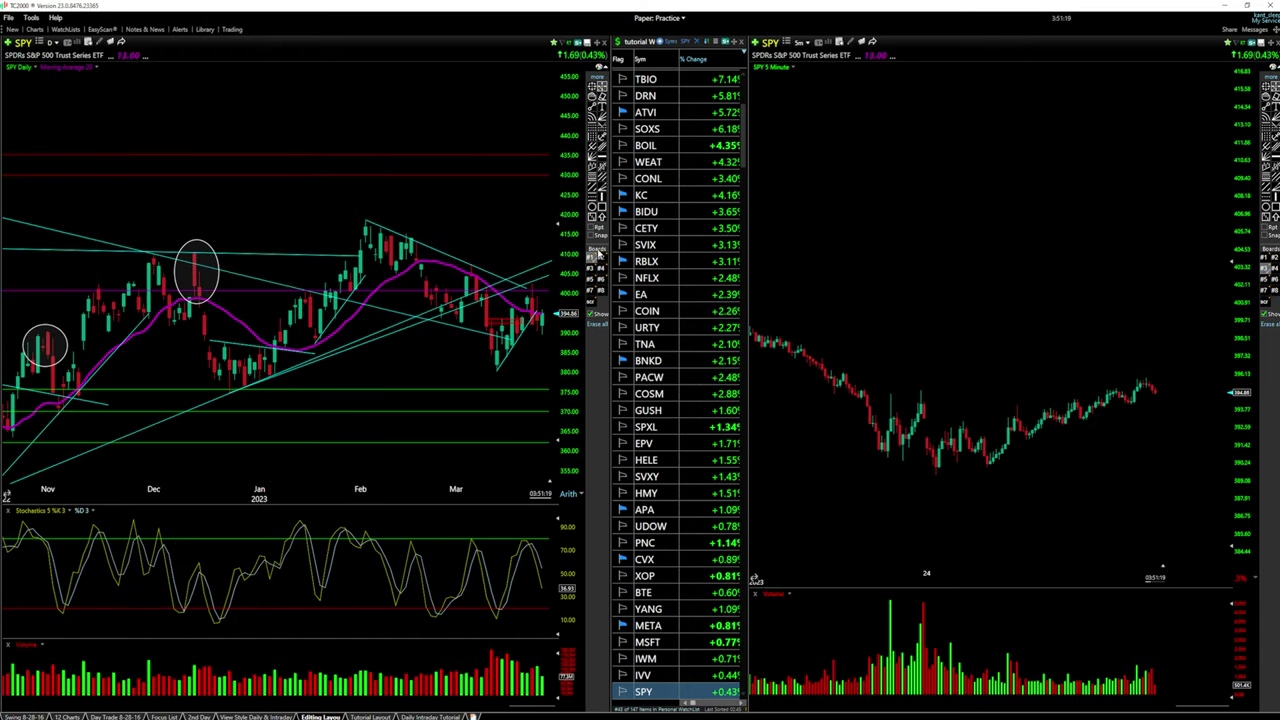
left_click(590, 266)
scroll(505, 293, "down", 1)
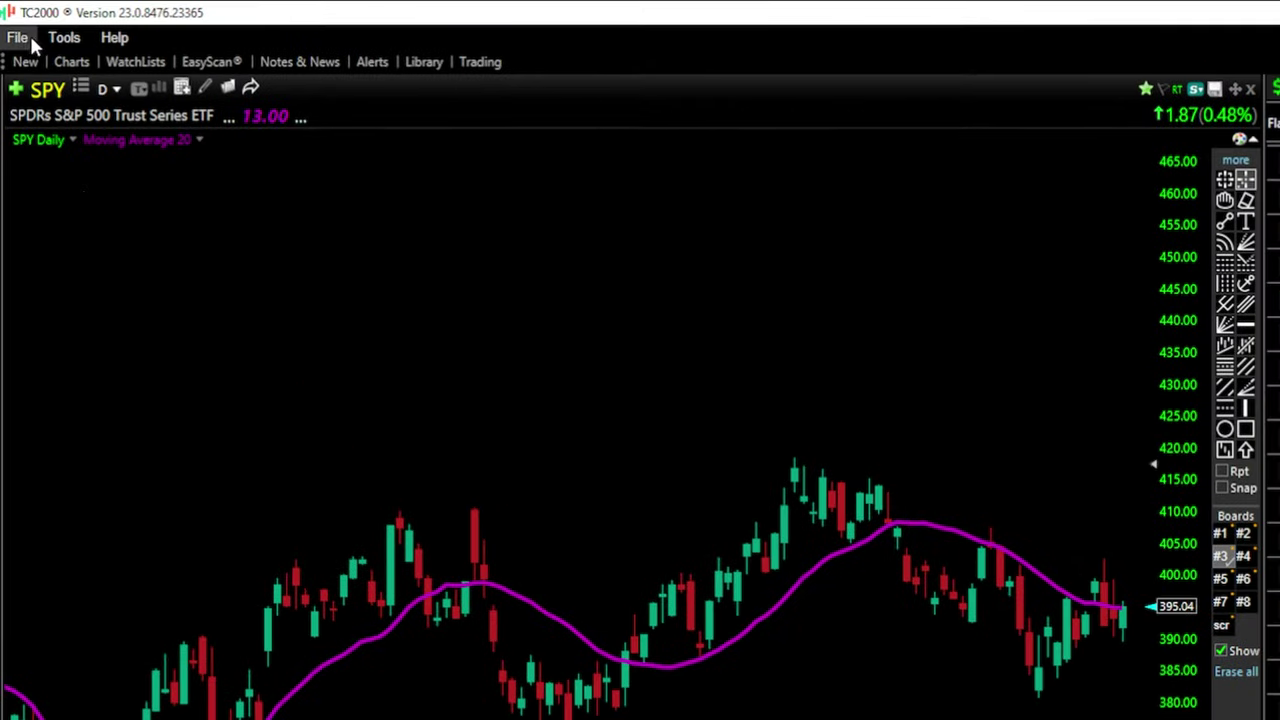
Uncheck Include Extra Drawing Boards in System Settings and hide the daily chart's drawing toolbar
left_click(60, 38)
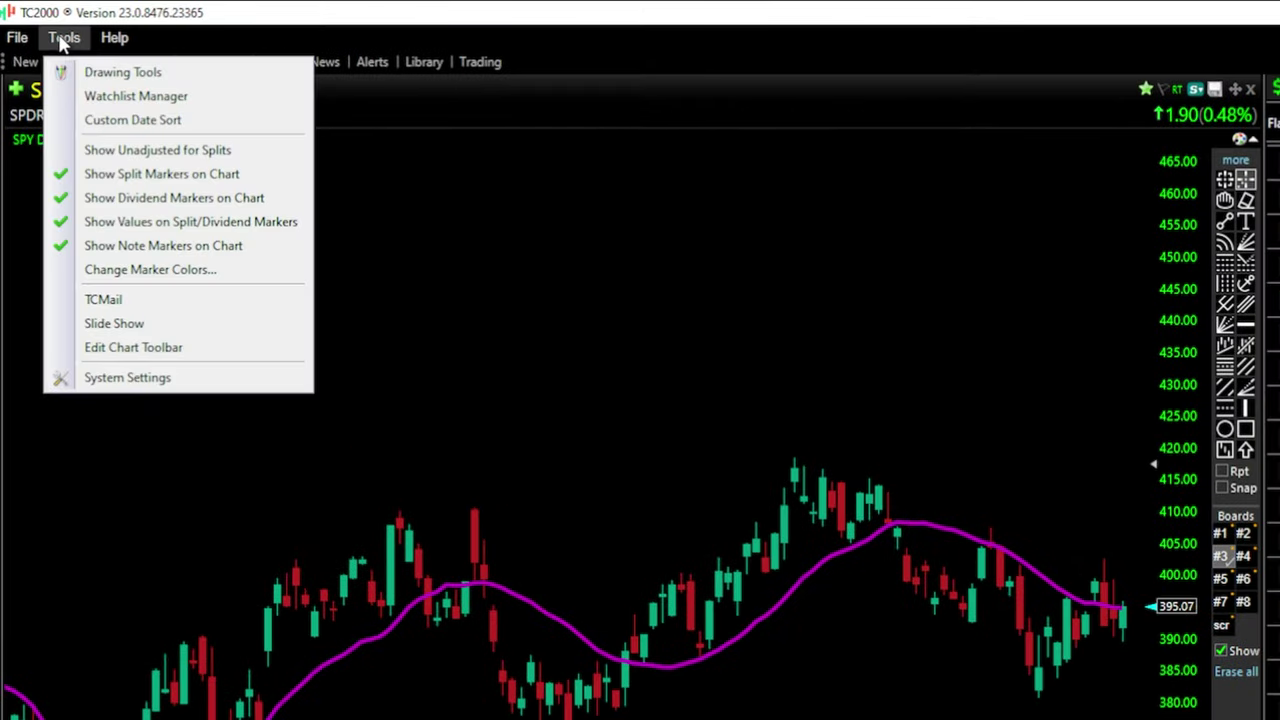
left_click(128, 377)
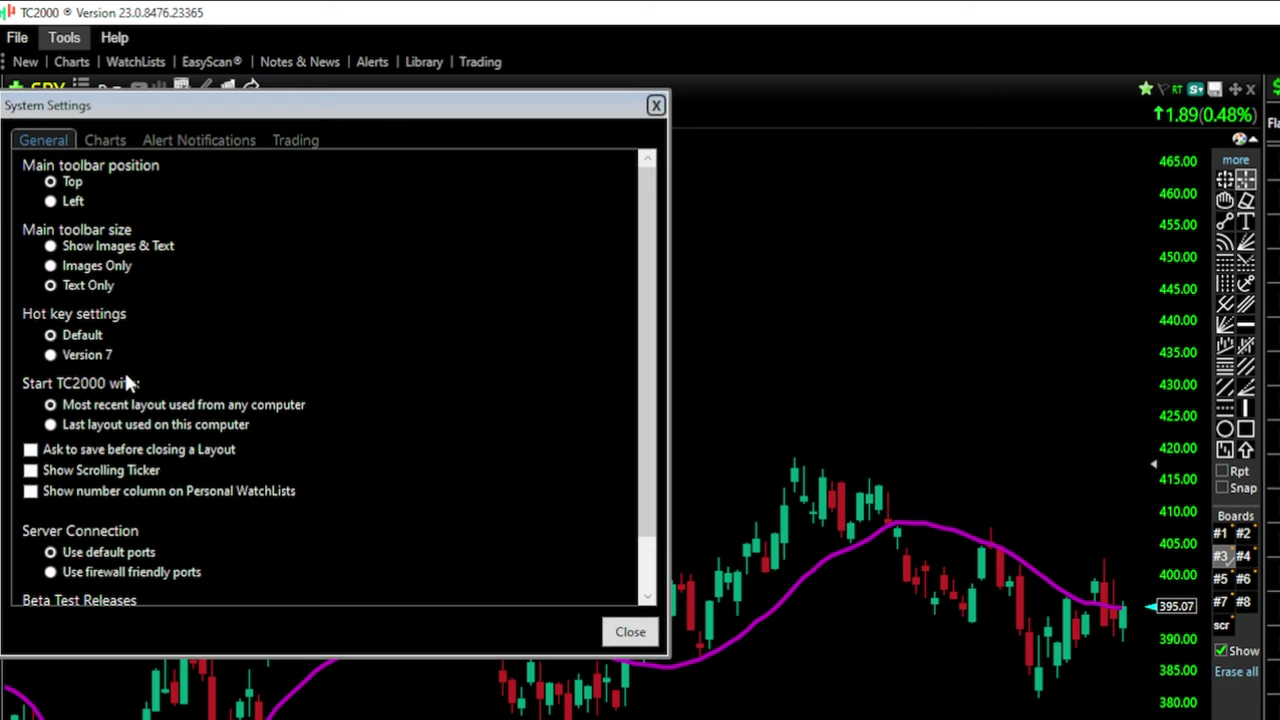
left_click(90, 140)
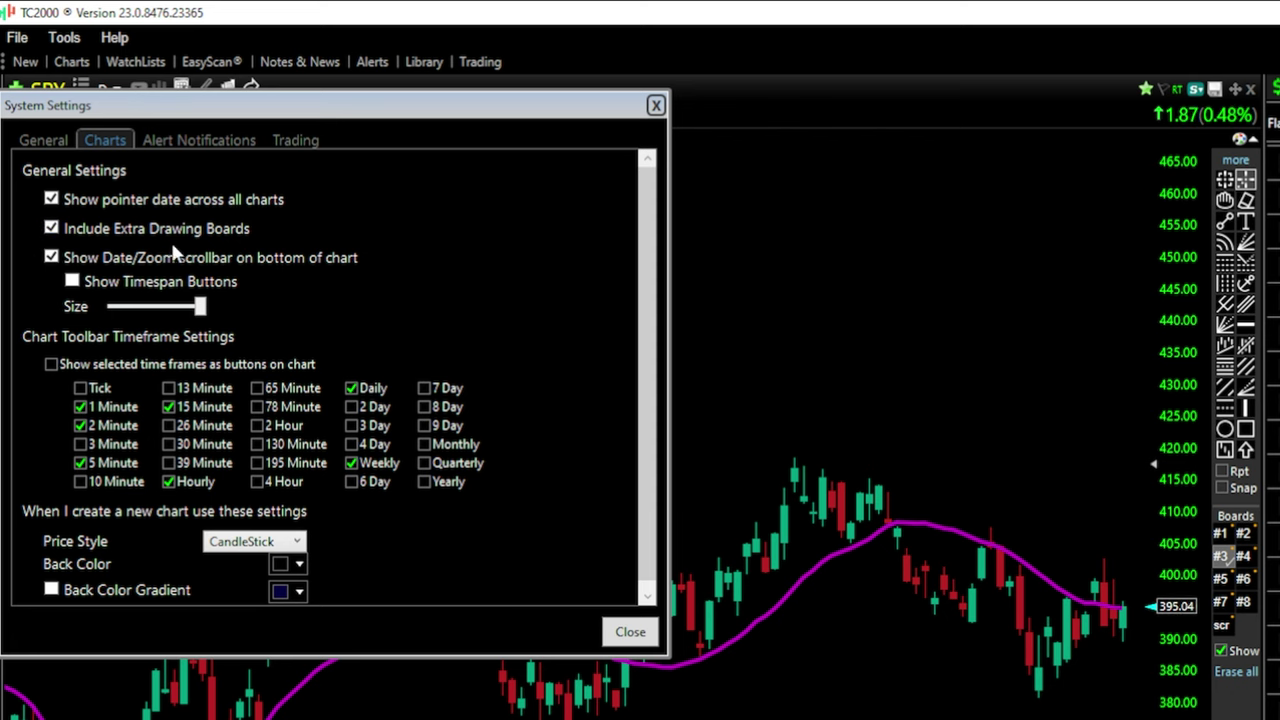
left_click(51, 228)
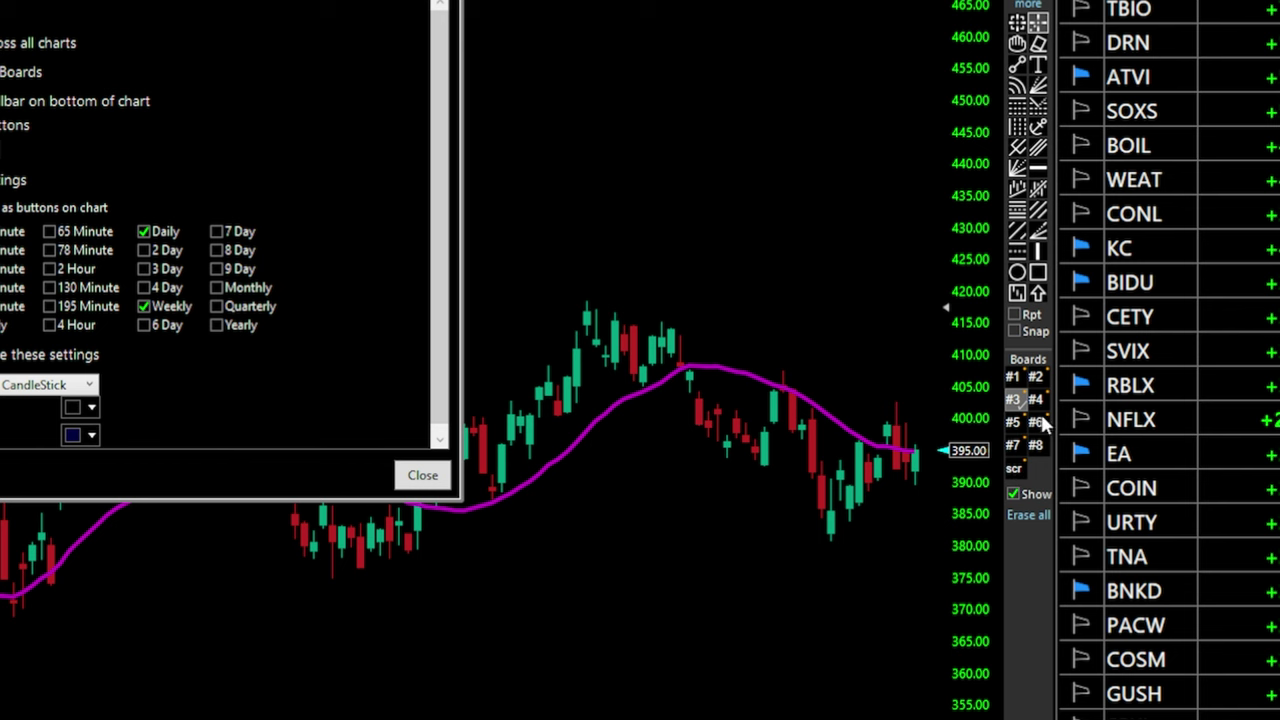
left_click(422, 475)
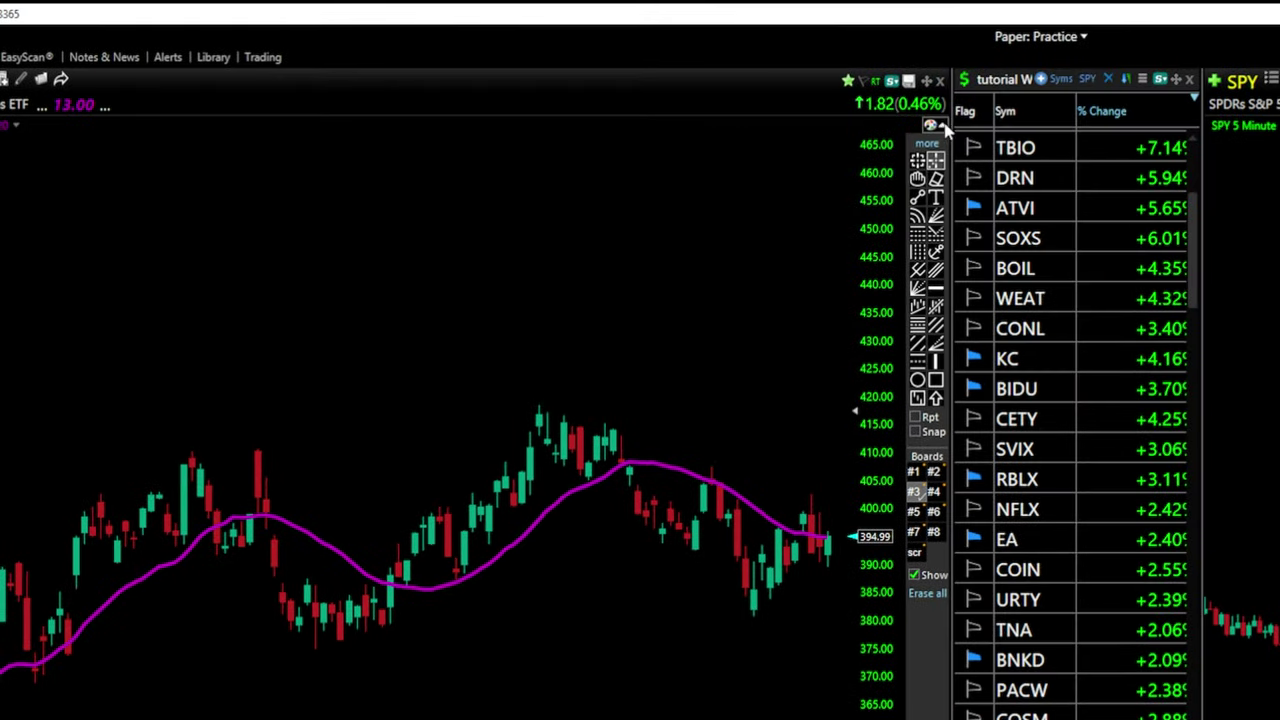
left_click(937, 127)
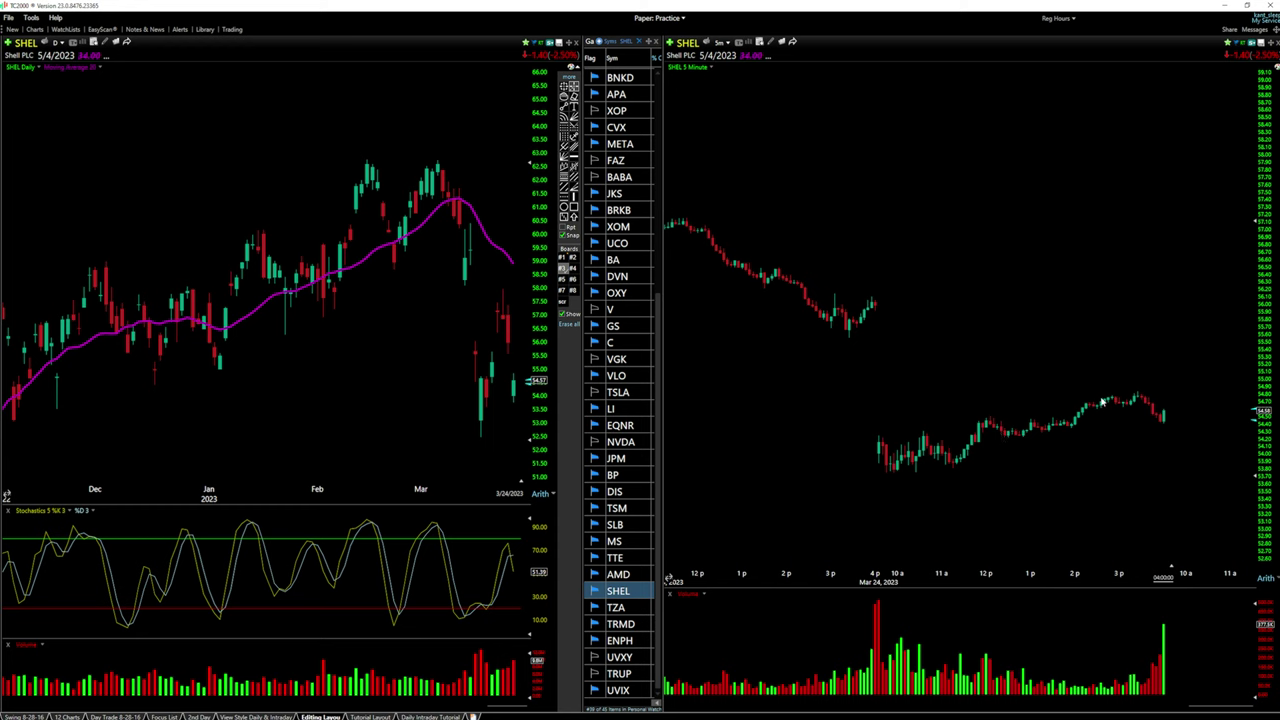
Drag the SHEL 5-minute chart's price axis upward twice to stretch the scale vertically
left_click_drag(1262, 430, 1263, 398)
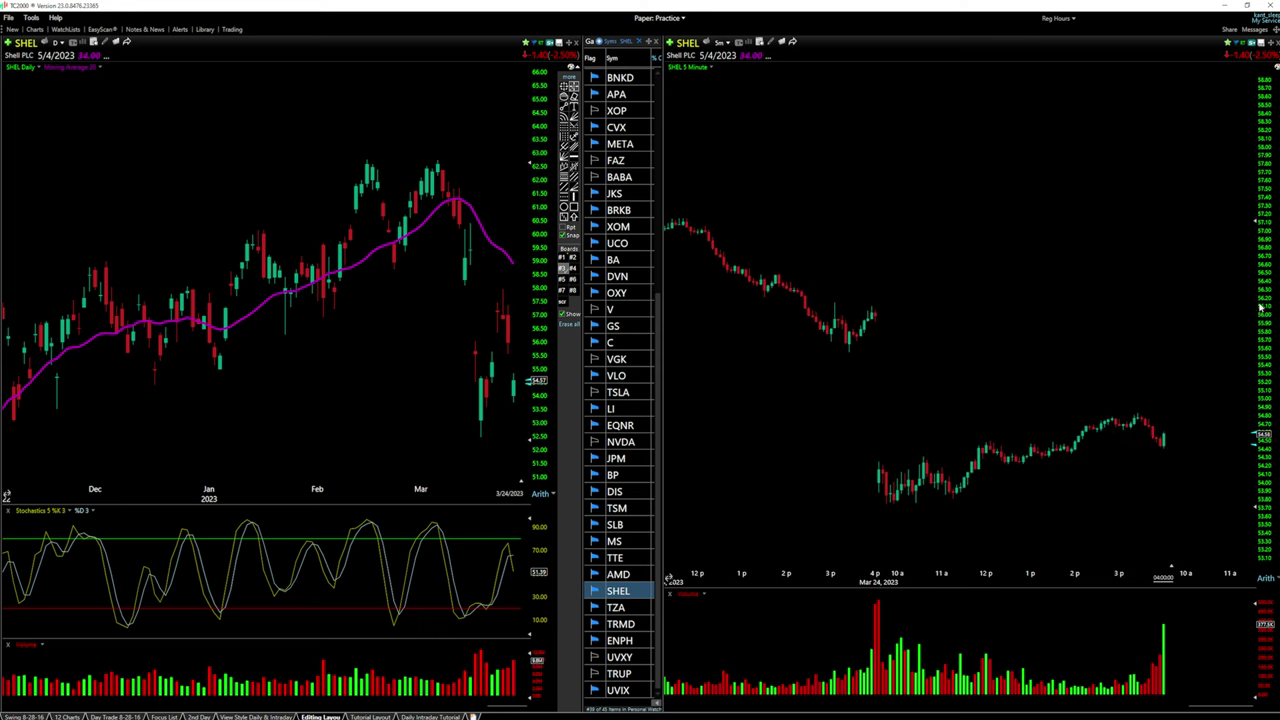
left_click_drag(1249, 222, 1226, 202)
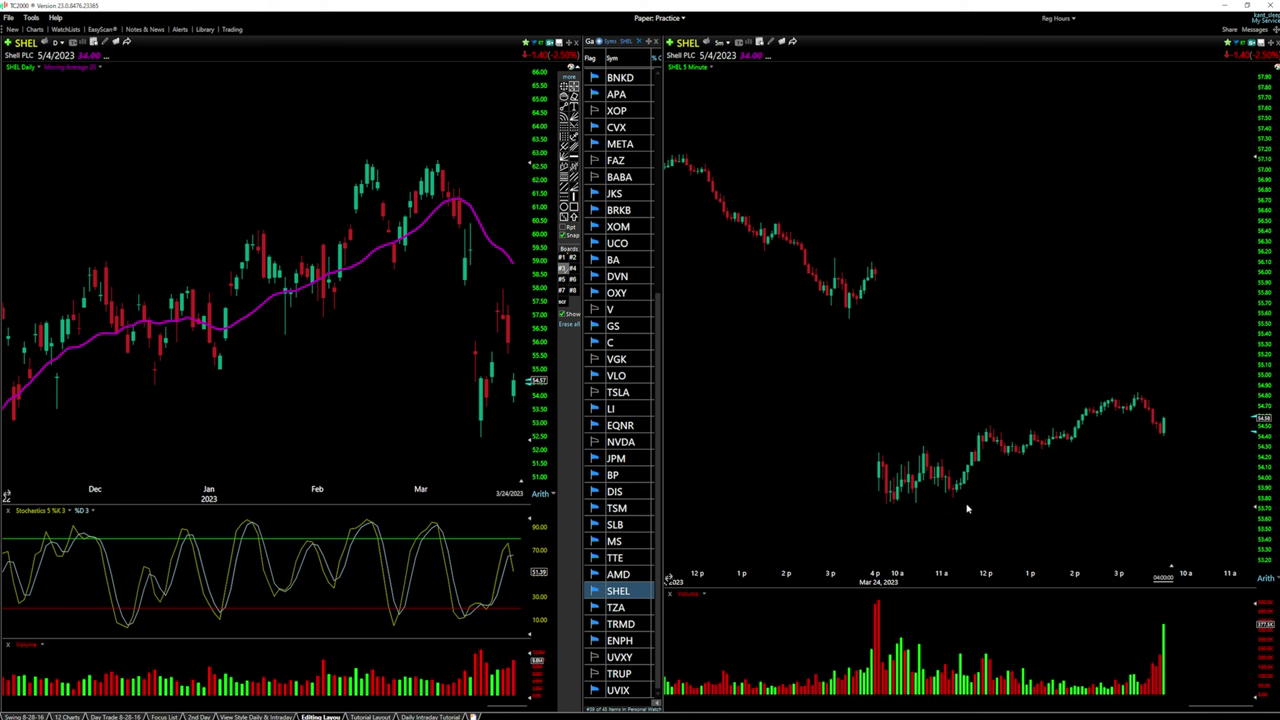
Zoom the SHEL 5-minute chart and change its price scale from Arith to Log
scroll(995, 488, "up", 2)
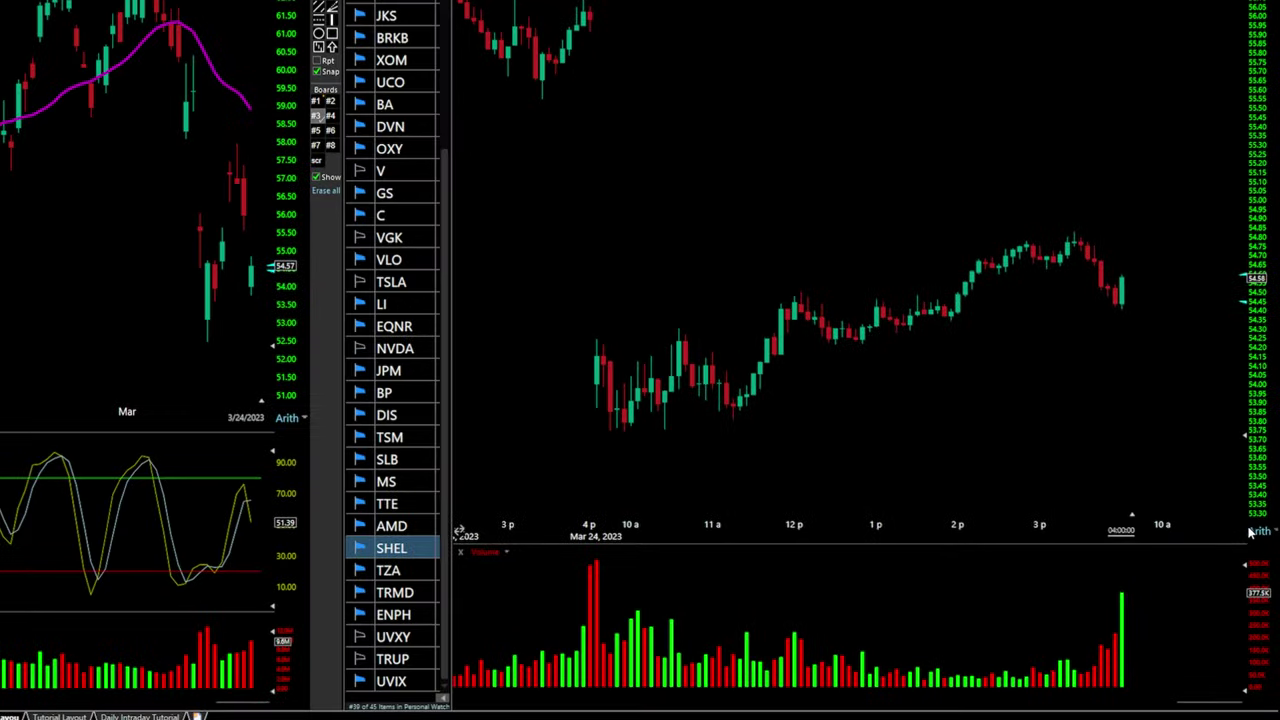
left_click(1257, 537)
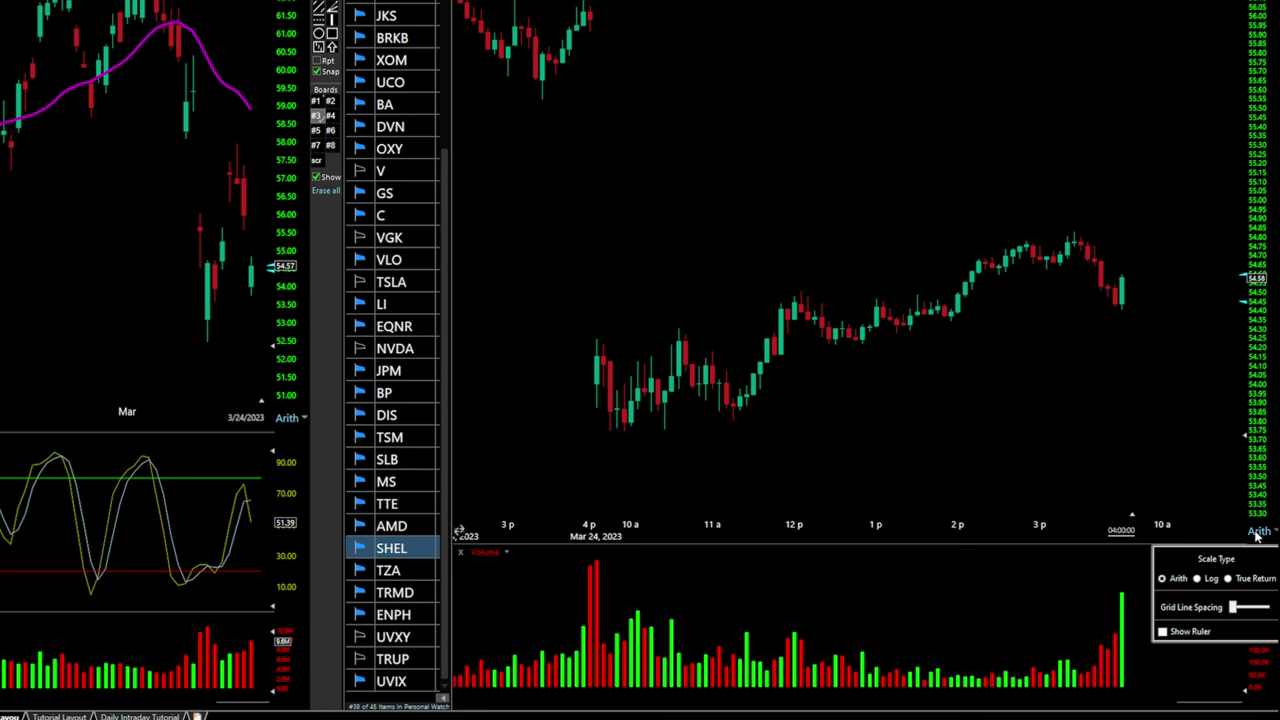
left_click(1198, 579)
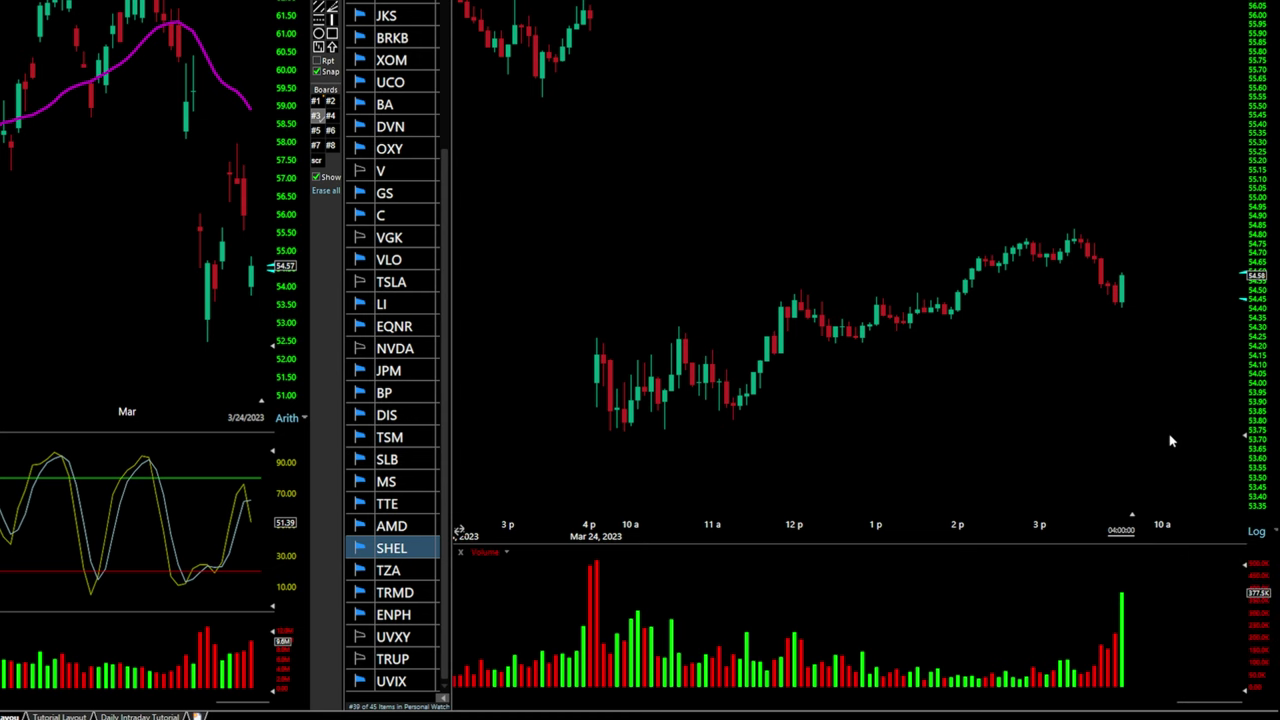
left_click(1256, 531)
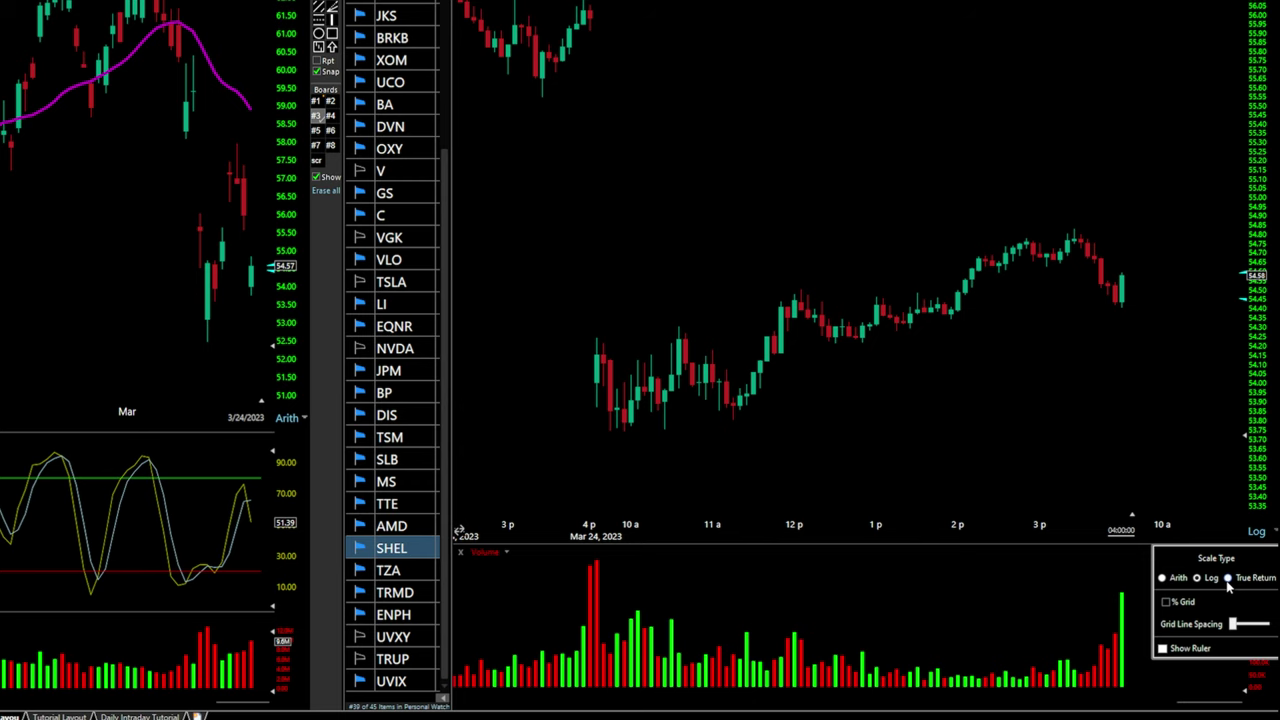
Set a True Return scale with an Automatic grid, lower sensitivity, % Grid on and wider spacing
left_click(1228, 579)
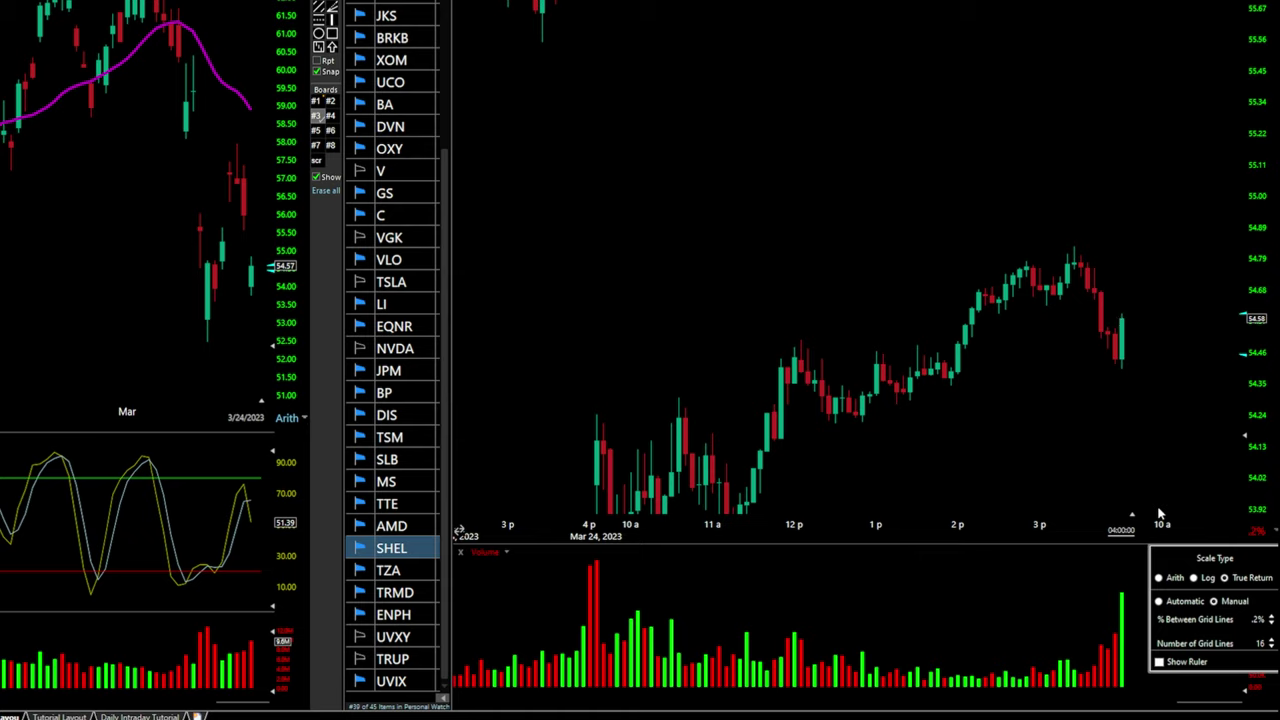
left_click(1162, 603)
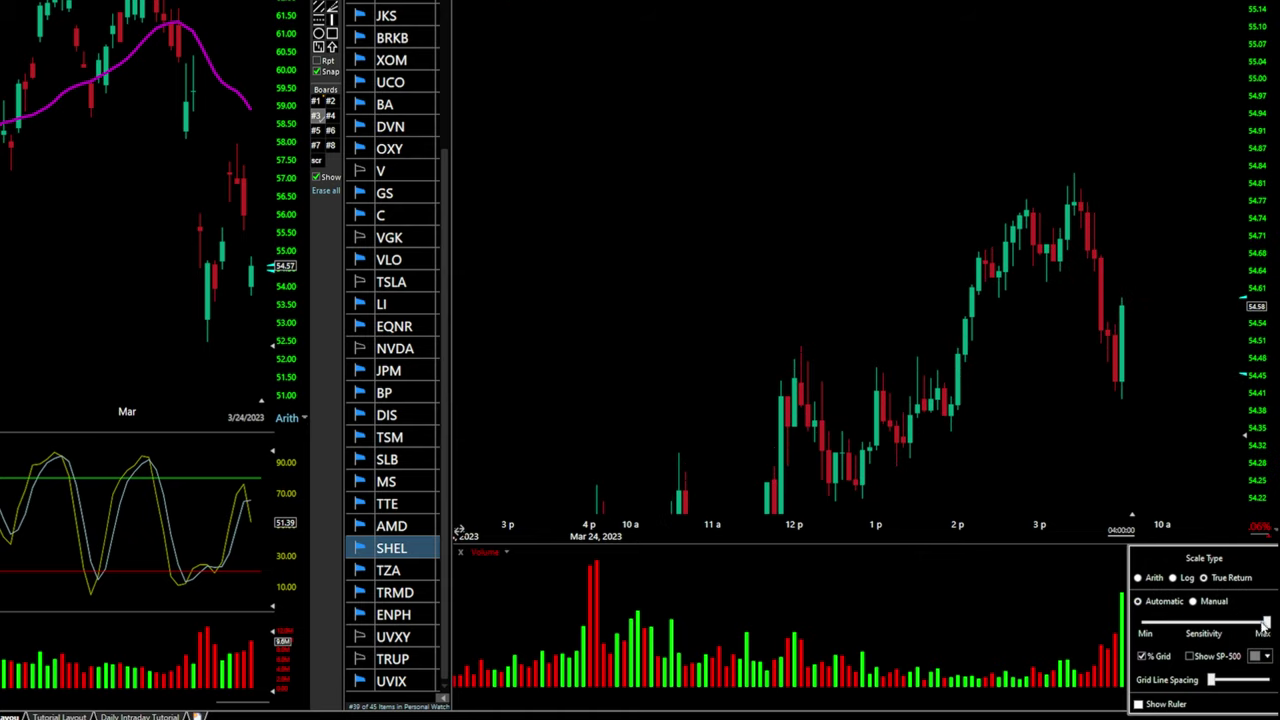
left_click_drag(1264, 624, 1240, 630)
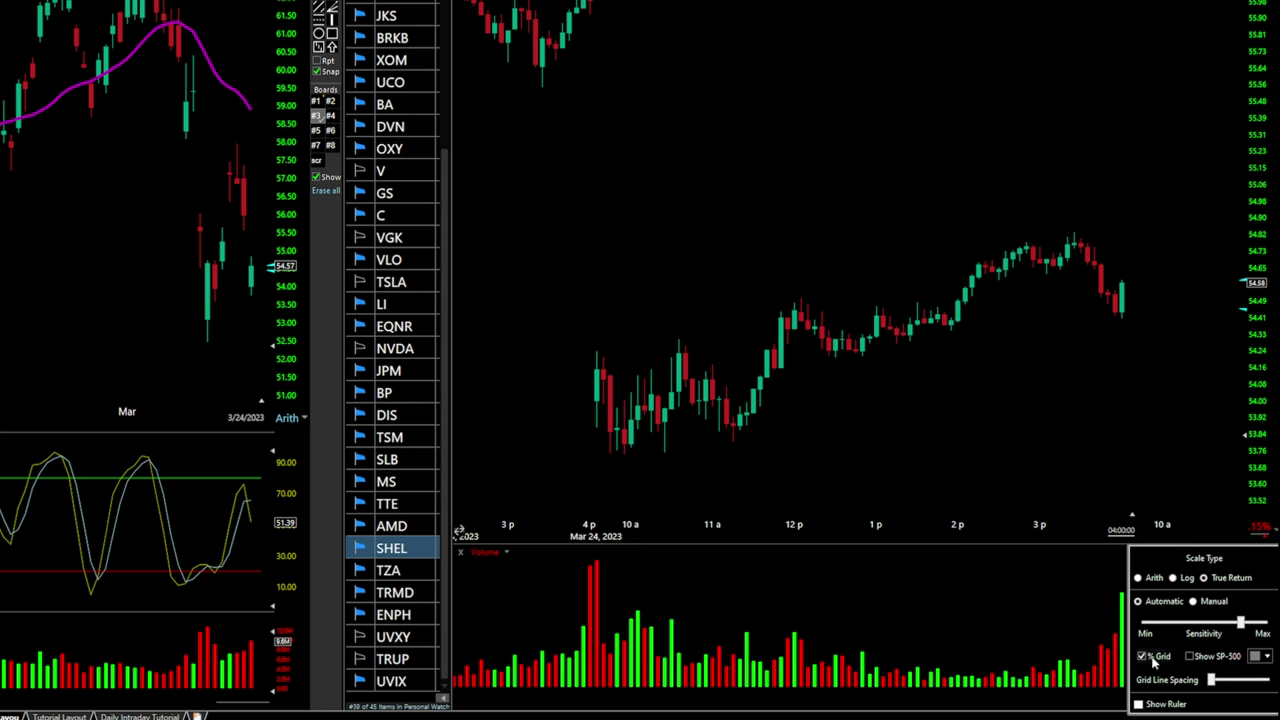
left_click(1144, 658)
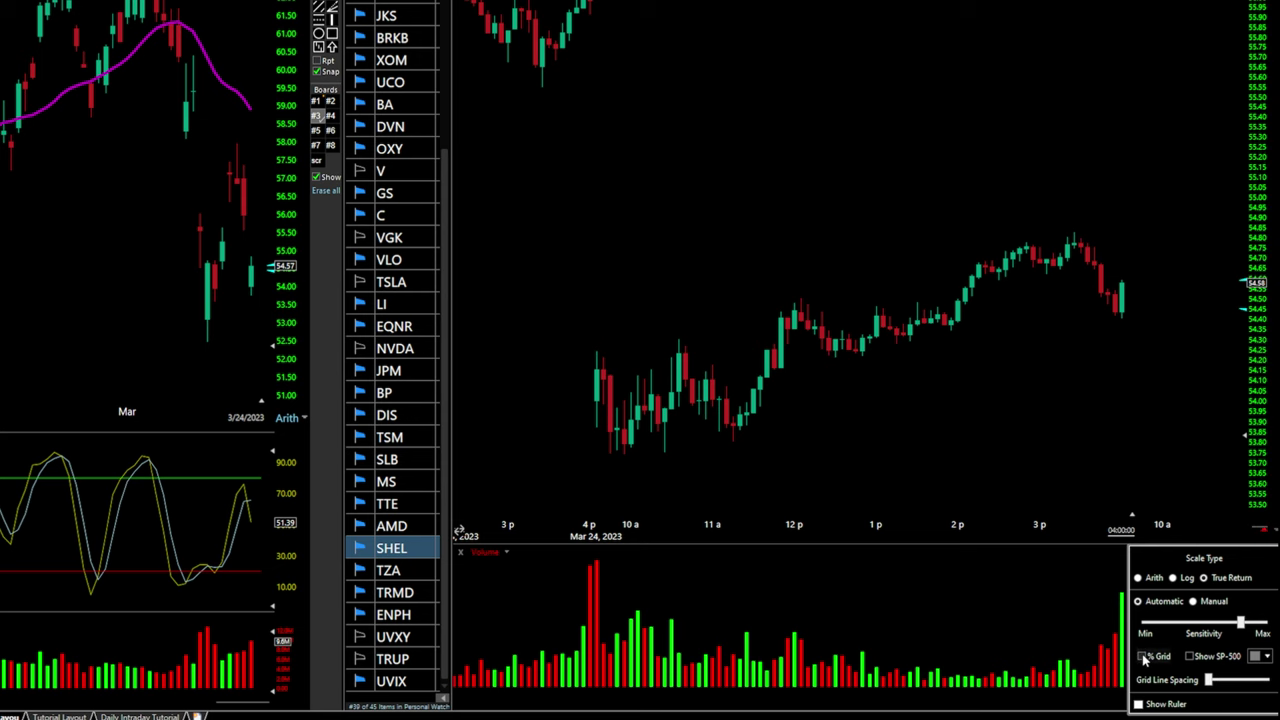
left_click(1144, 658)
left_click(1144, 658)
left_click(1144, 658)
left_click_drag(1213, 680, 1208, 680)
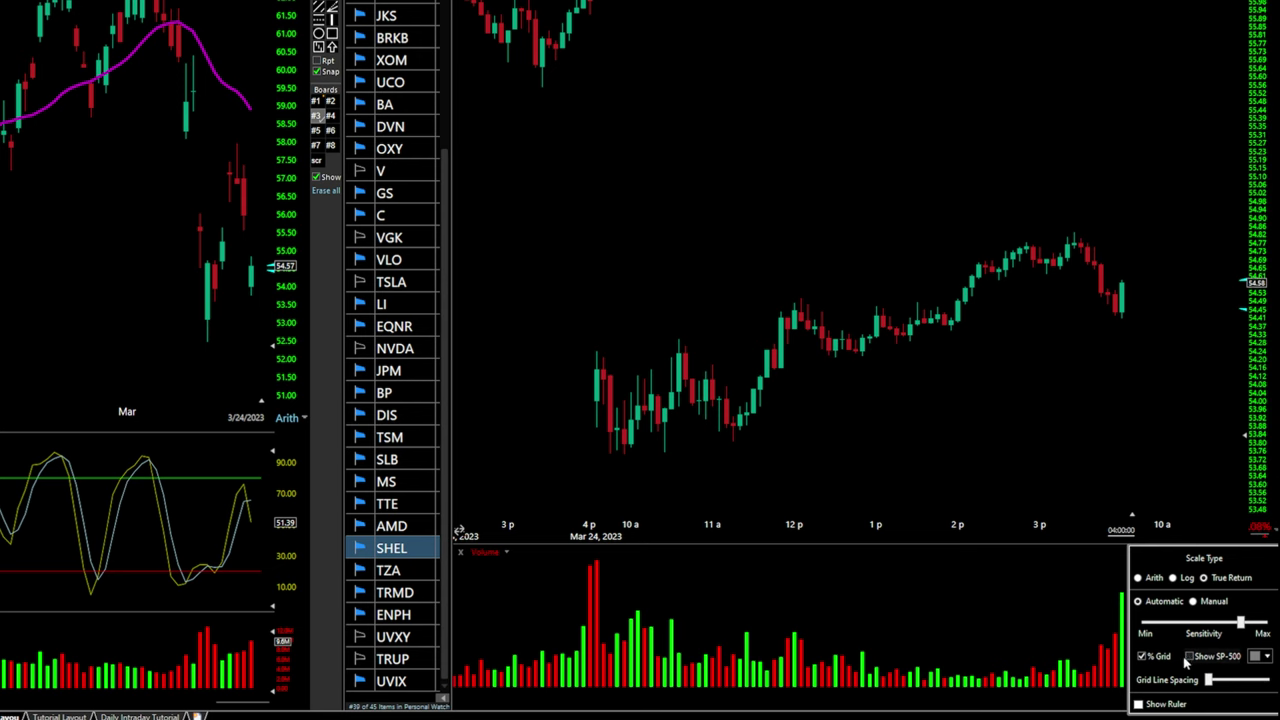
Overlay a dark blue SP-500 comparison line on the SHEL intraday chart
left_click(1190, 657)
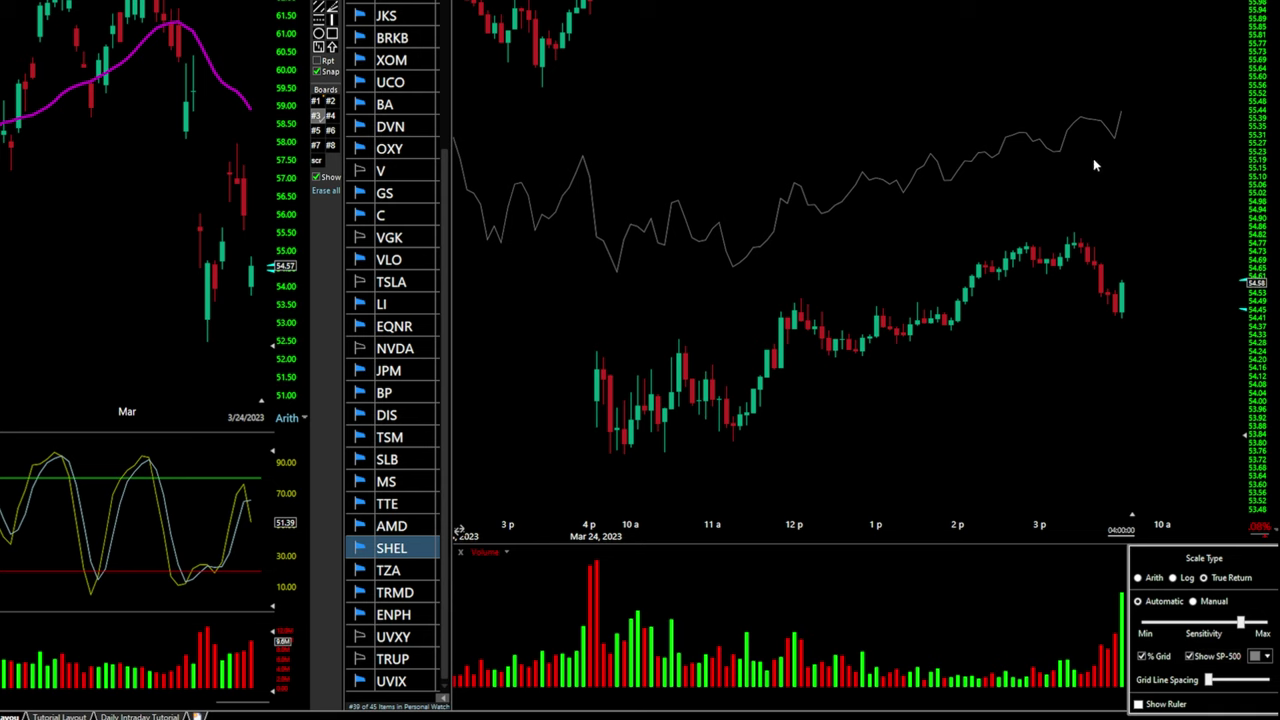
left_click(1256, 657)
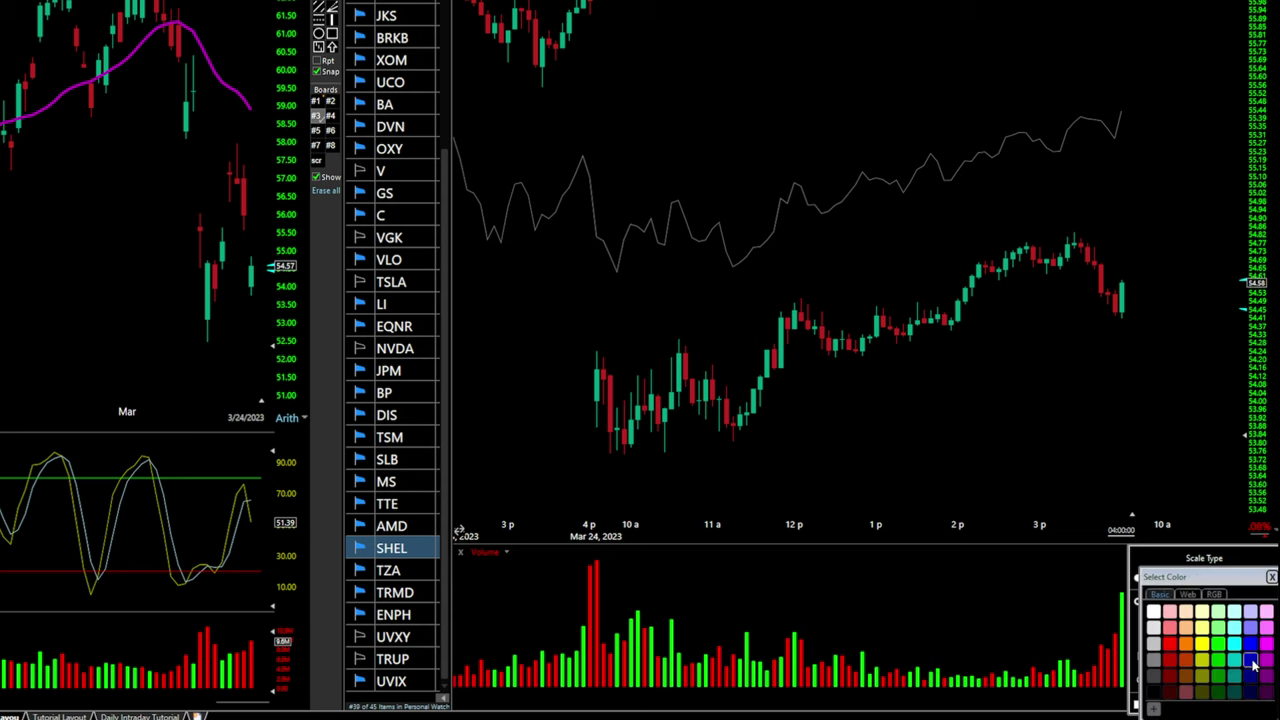
left_click(1254, 665)
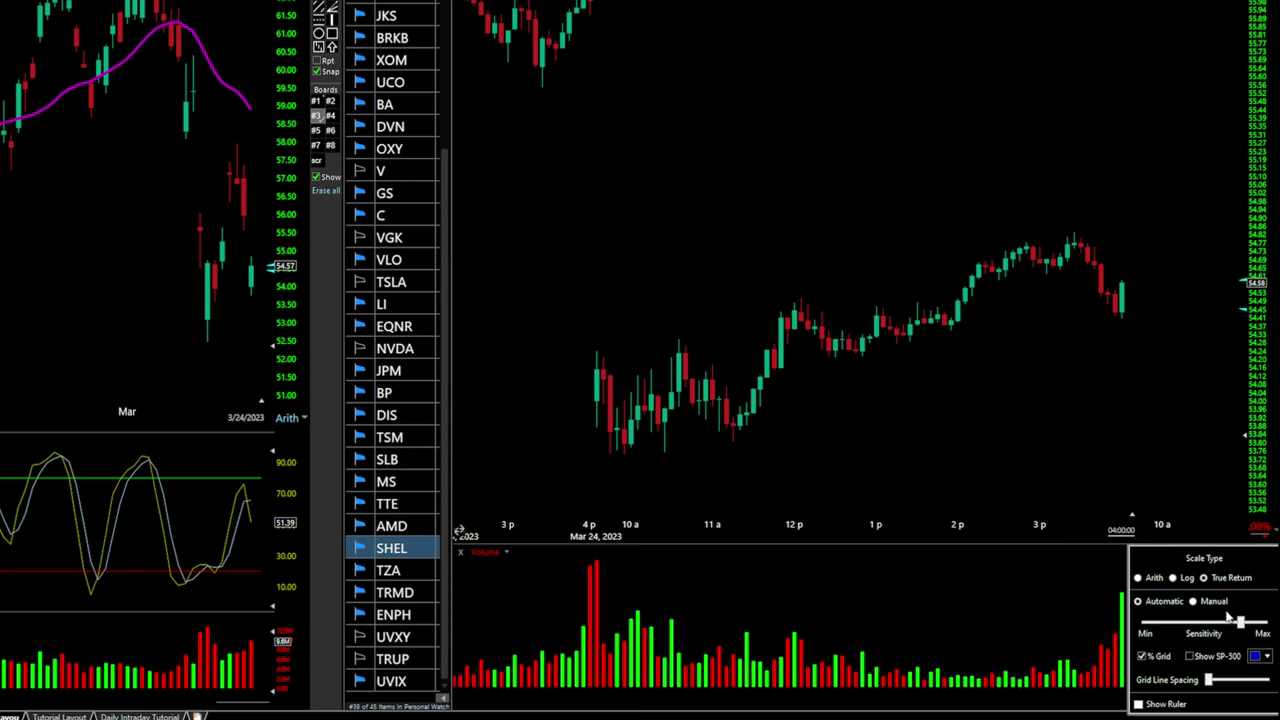
Switch the SHEL intraday grid to manual with grid lines spaced 0.4% apart
left_click(1193, 601)
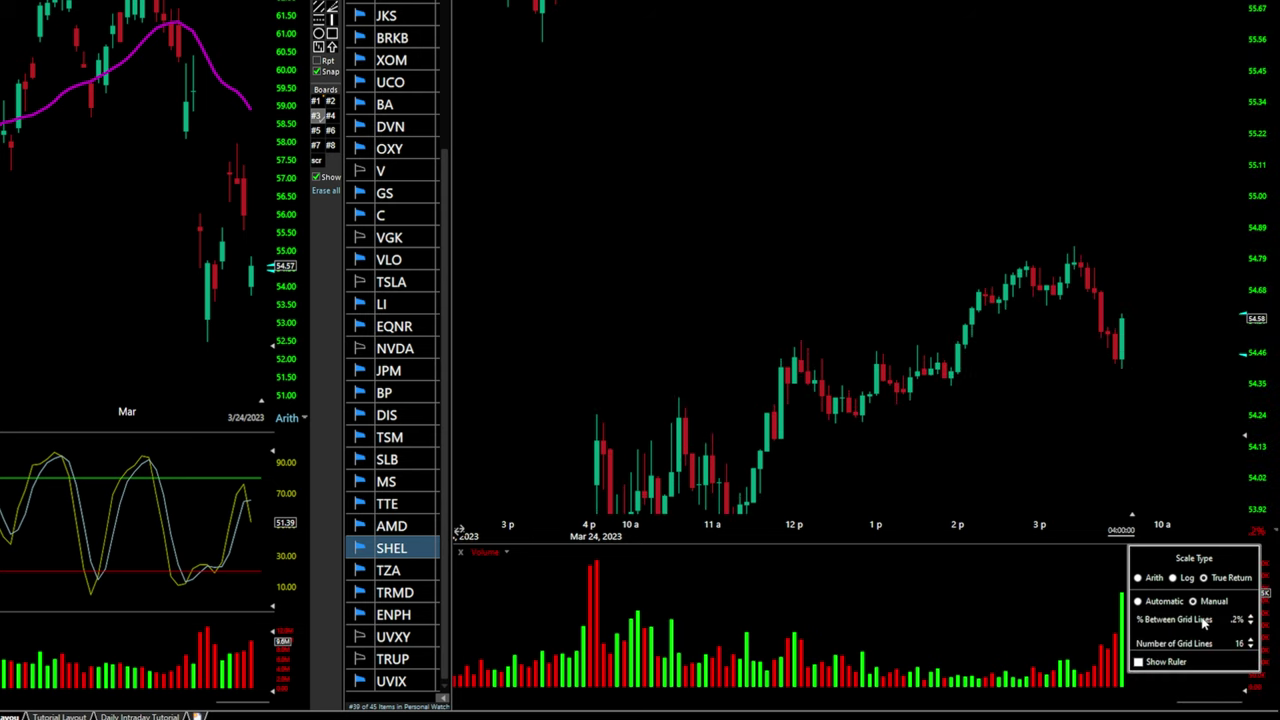
left_click(1250, 617)
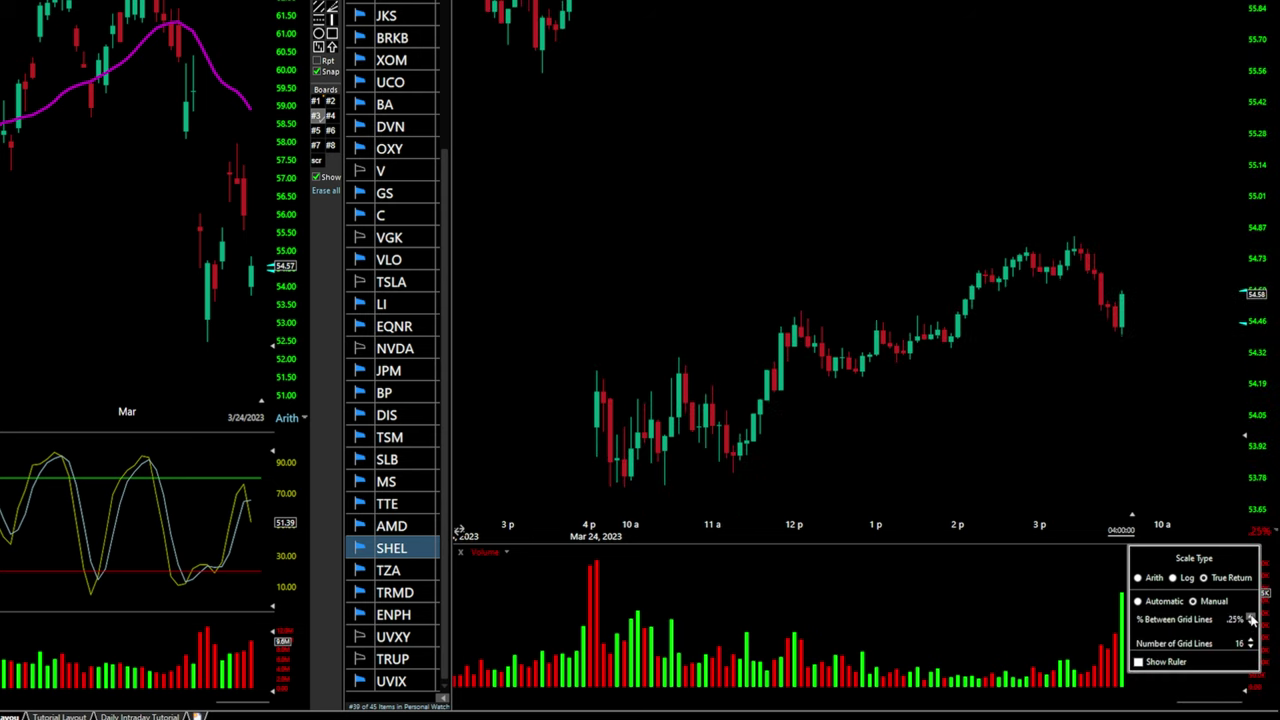
left_click(1250, 617)
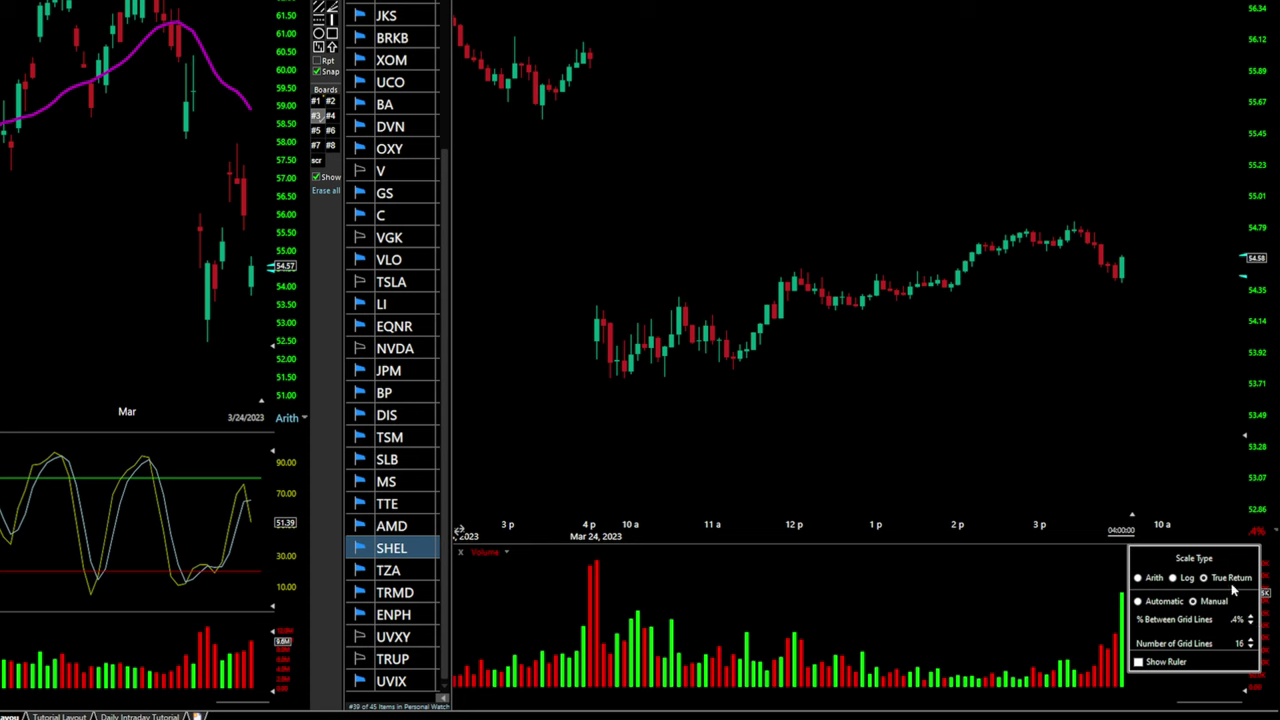
left_click(1250, 616)
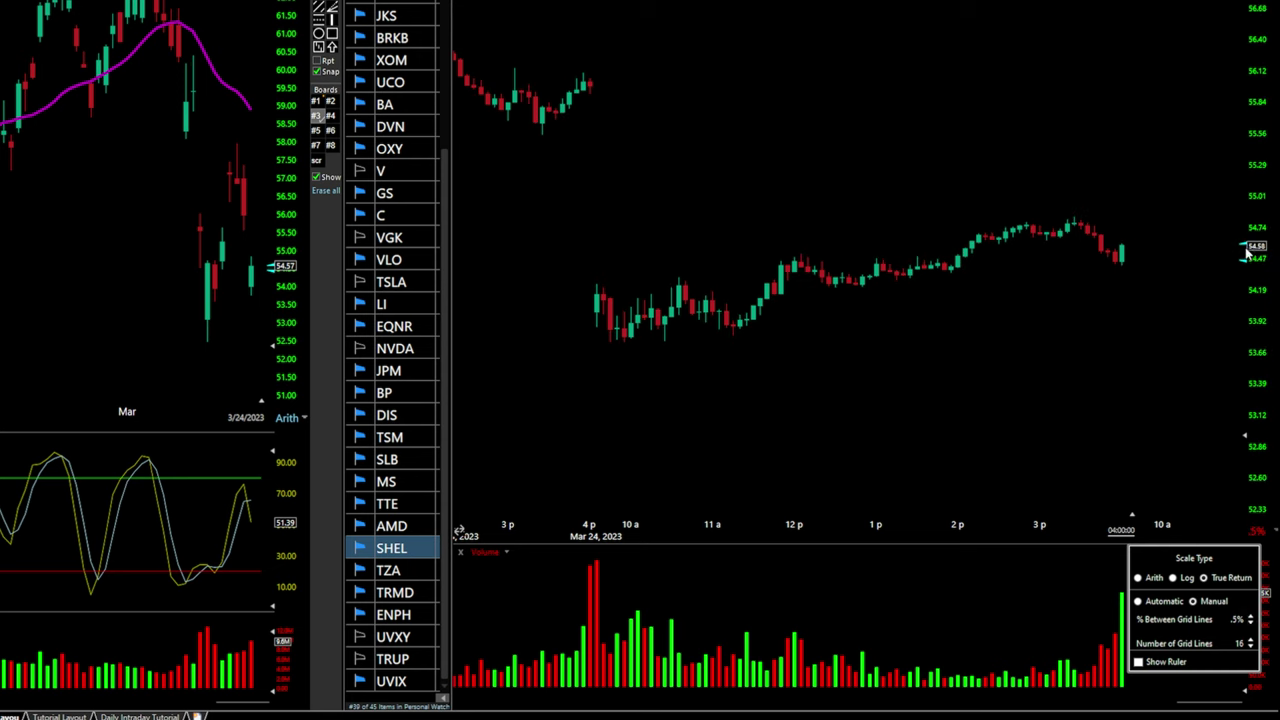
left_click(1250, 623)
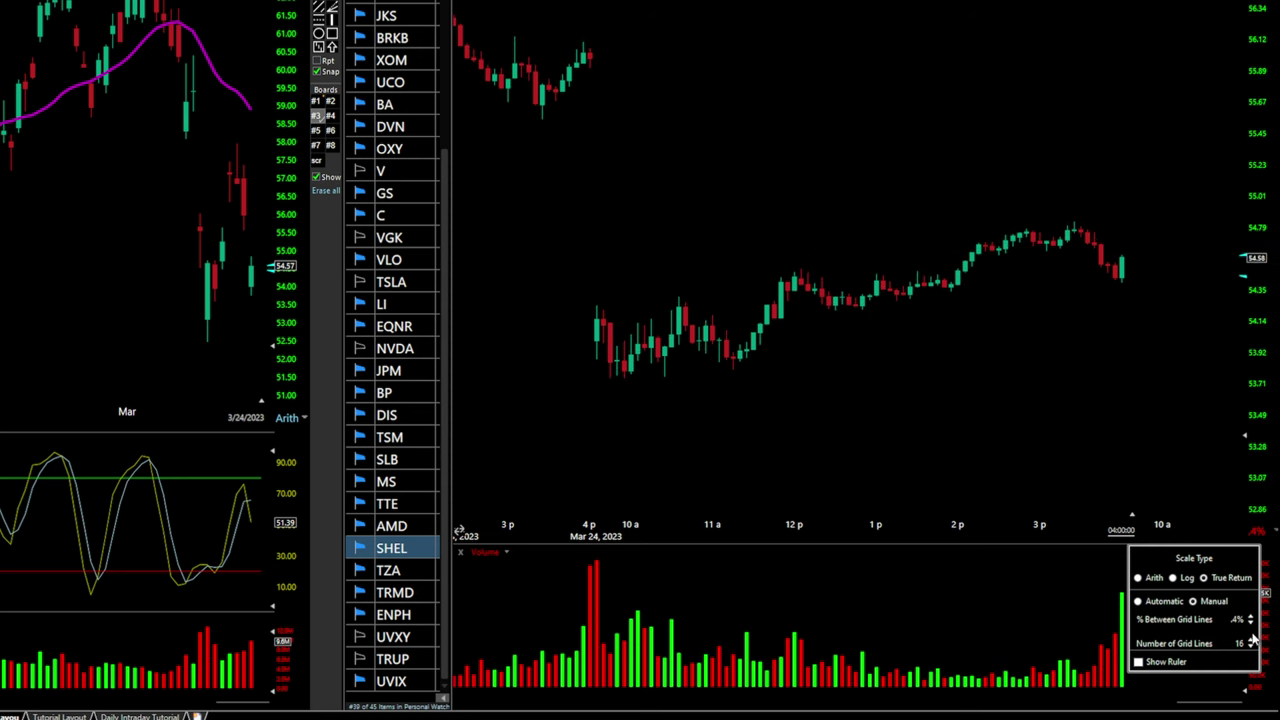
Raise the number of price grid lines to 21, then reduce it to 15
left_click(1251, 641)
left_click(1251, 641)
left_click(1251, 641)
left_click(1251, 641)
left_click(1251, 641)
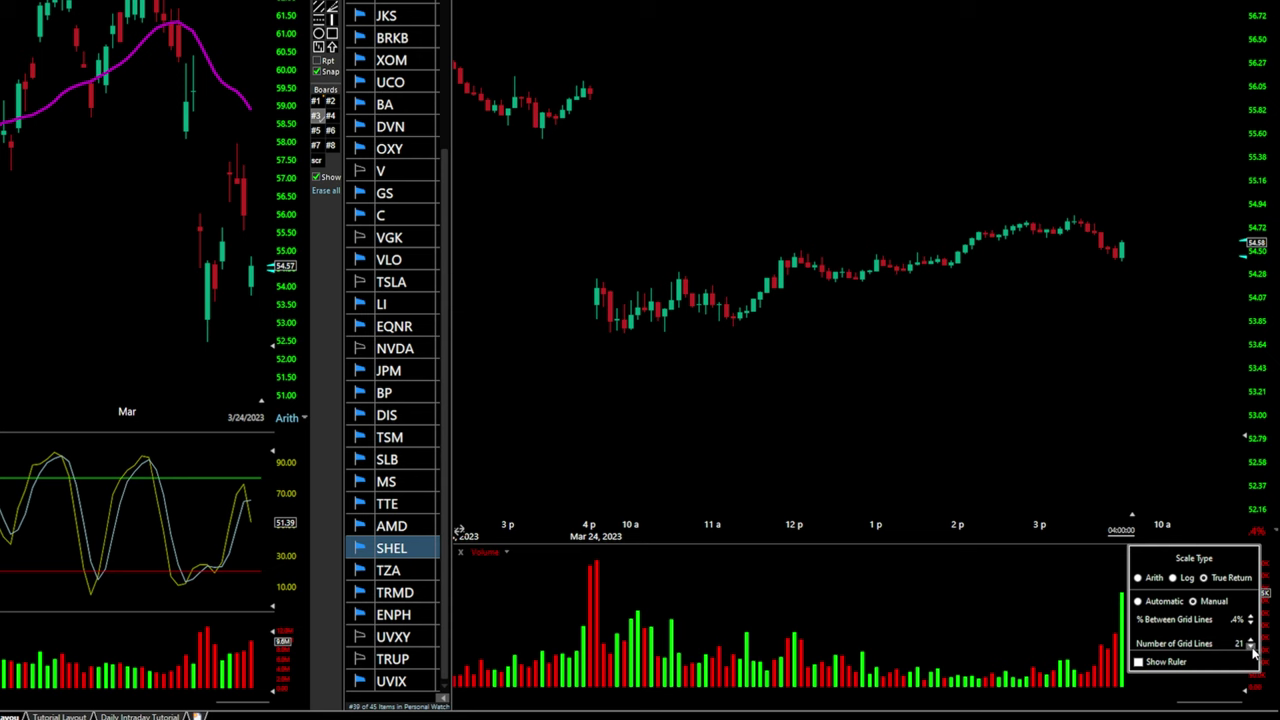
left_click(1251, 648)
left_click(1251, 648)
left_click(1251, 648)
left_click(1251, 648)
left_click(1251, 648)
left_click(1251, 648)
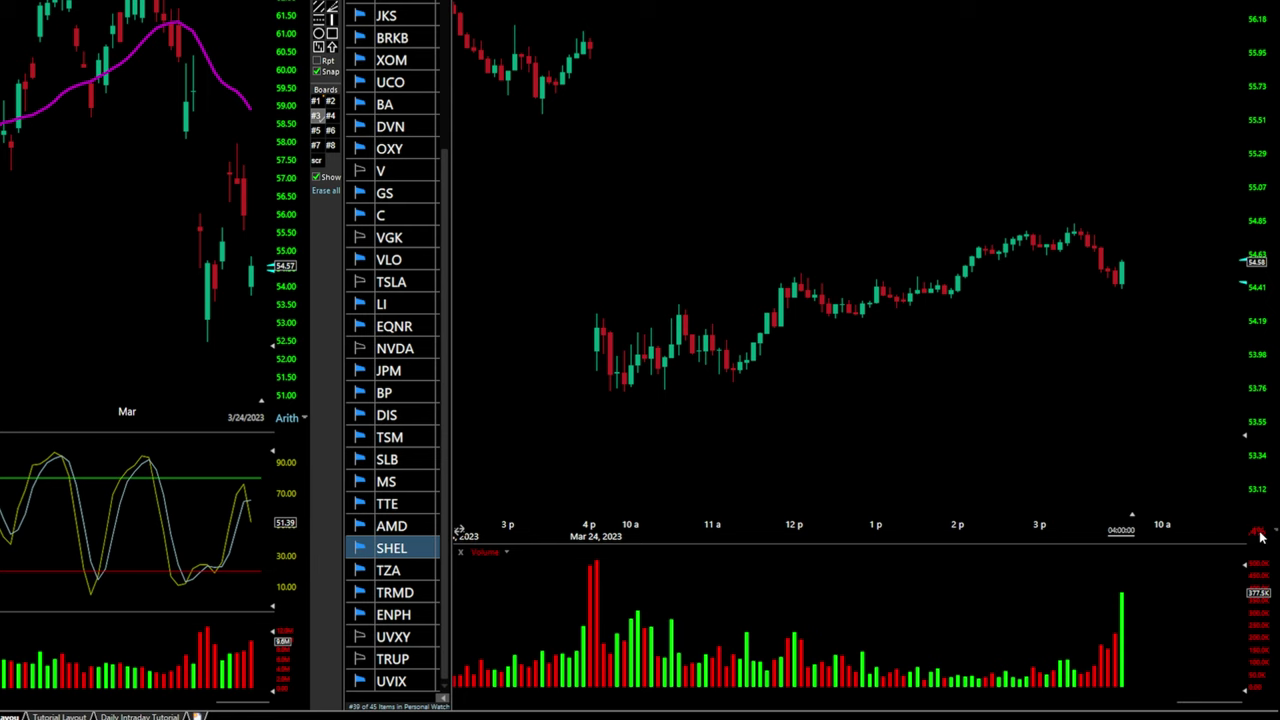
Drag the SHEL 5-minute price axis to stretch the candles taller, then zoom in horizontally on March 23–24
scroll(1260, 537, "up", 8)
scroll(1260, 537, "down", 8)
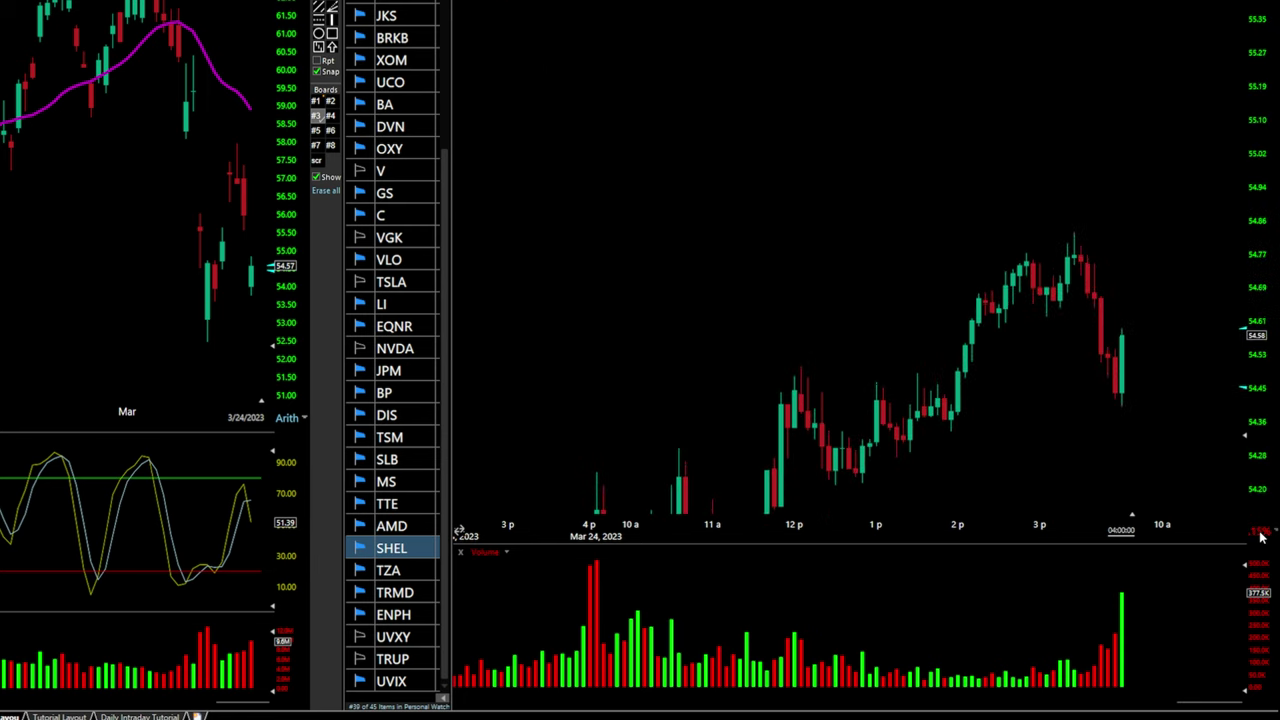
scroll(1234, 334, "up", 3)
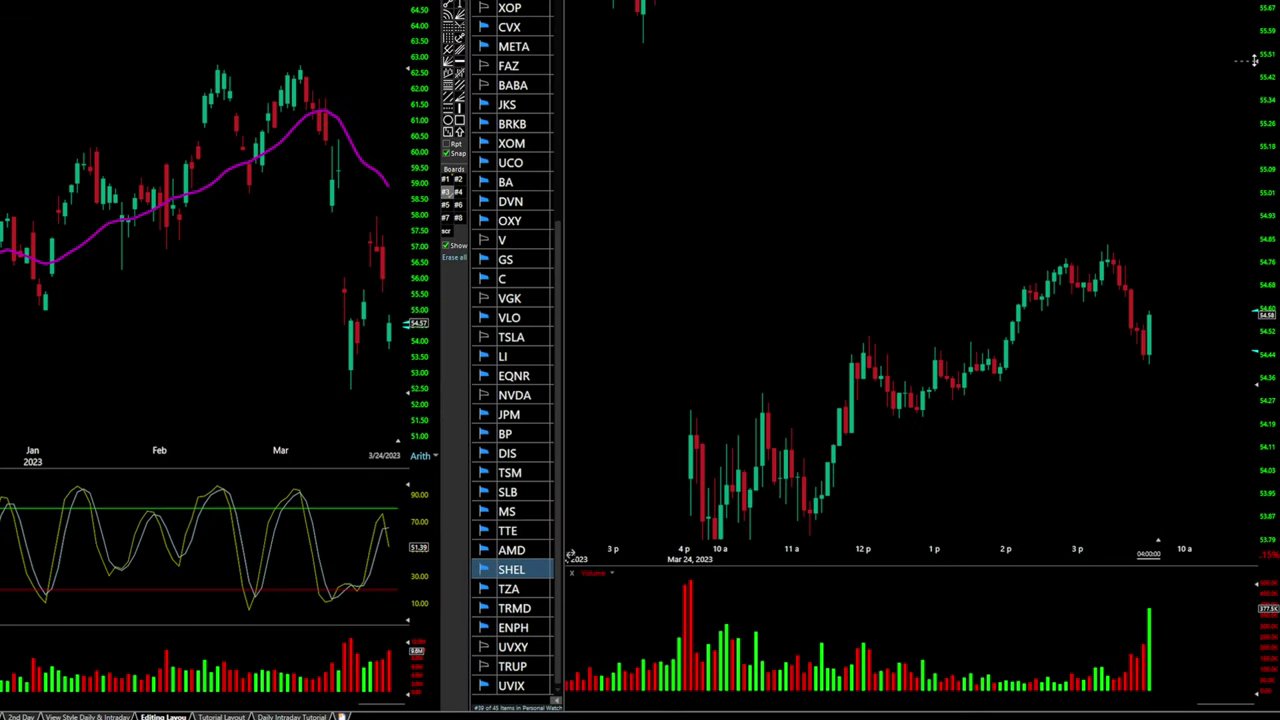
left_click_drag(1255, 60, 1239, 161)
left_click_drag(1251, 387, 1250, 360)
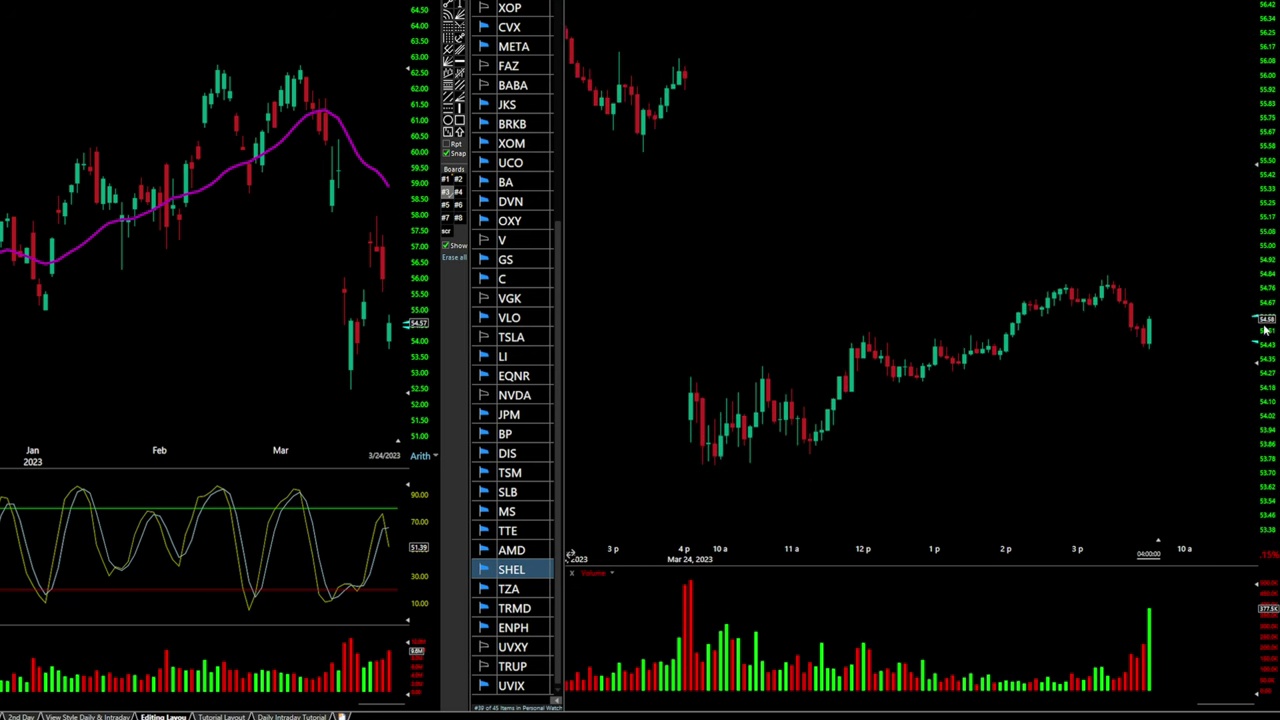
scroll(1271, 290, "up", 4)
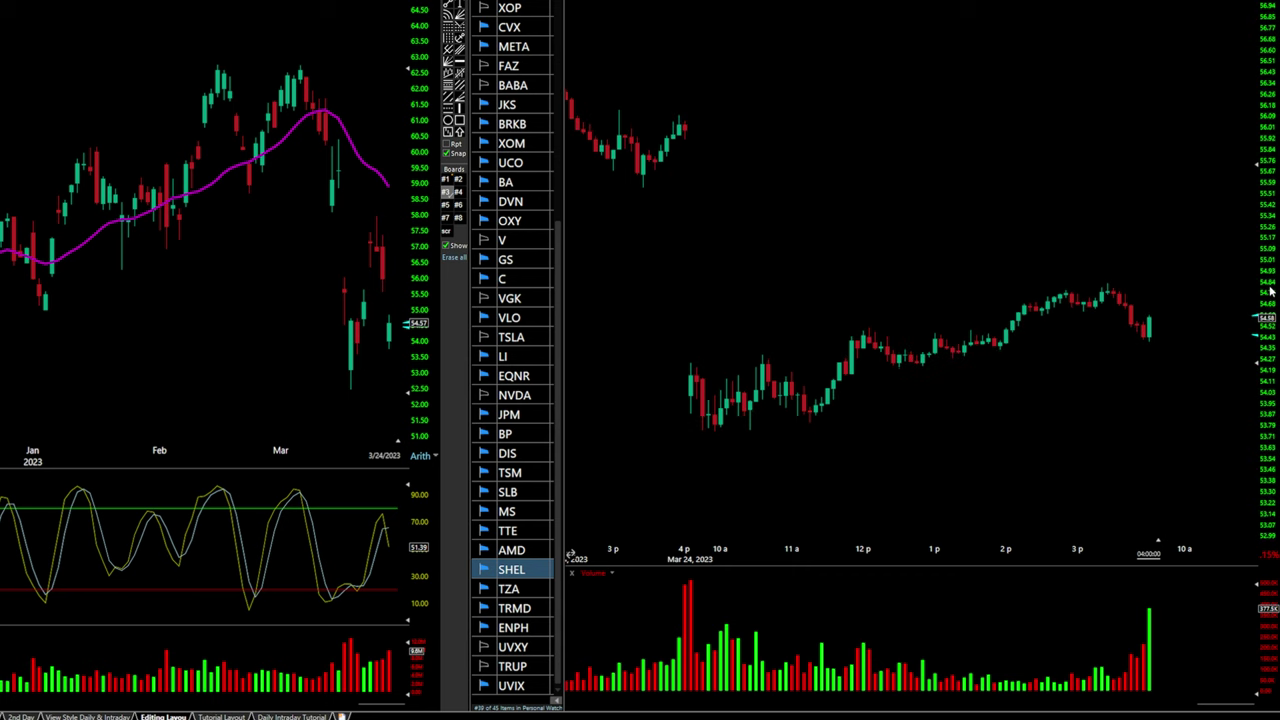
scroll(1271, 290, "up", 1)
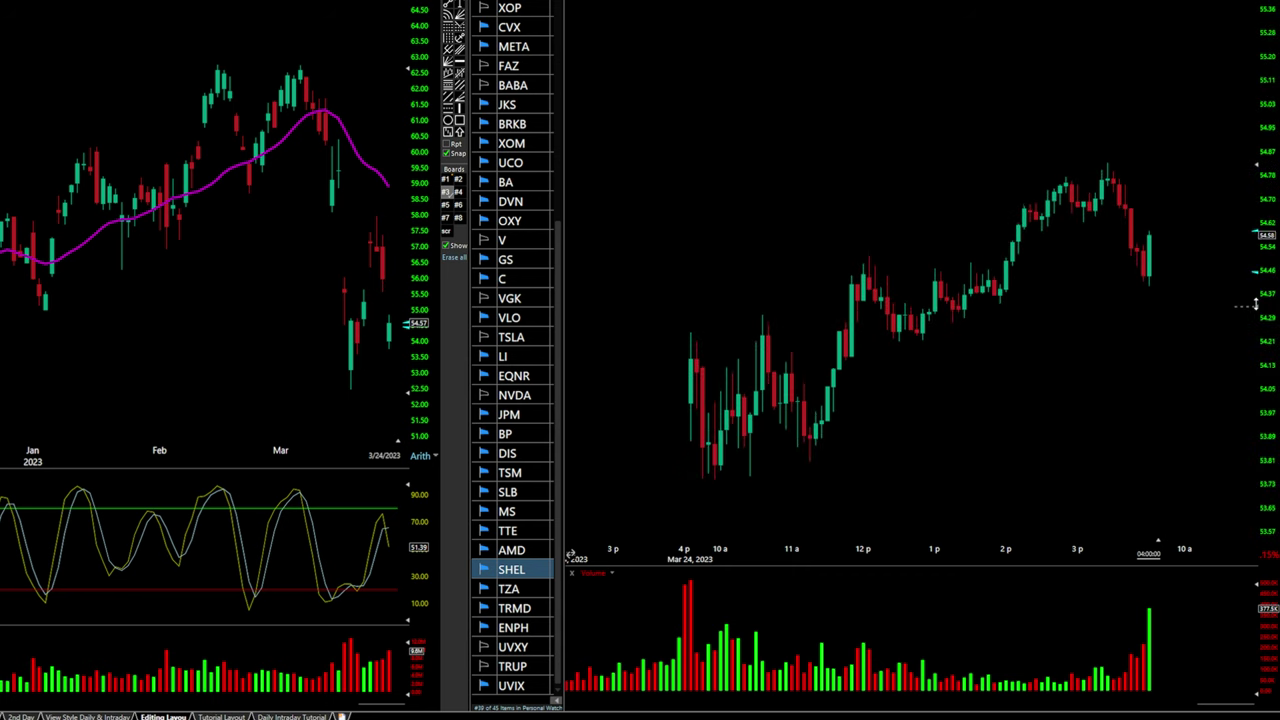
scroll(1170, 441, "up", 2)
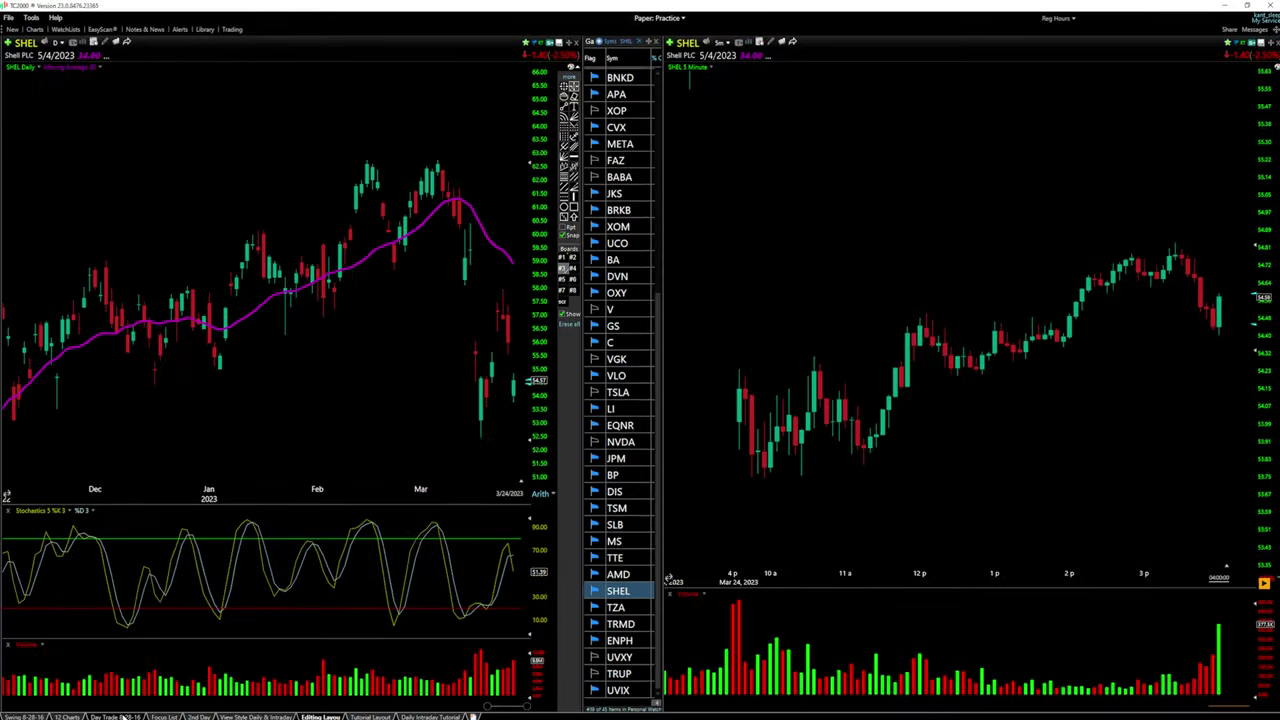
Open the 12 Charts layout and zoom the AMD and META 5-minute charts
left_click(67, 717)
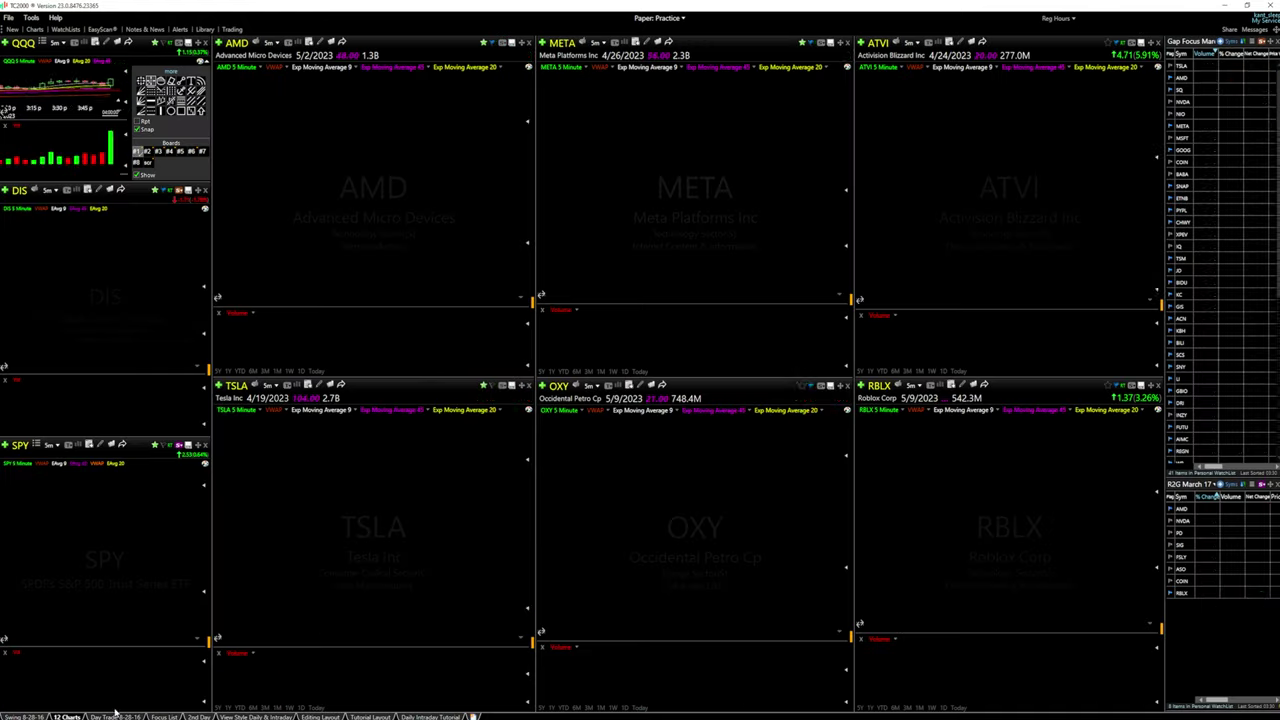
scroll(390, 244, "down", 2)
scroll(398, 241, "down", 2)
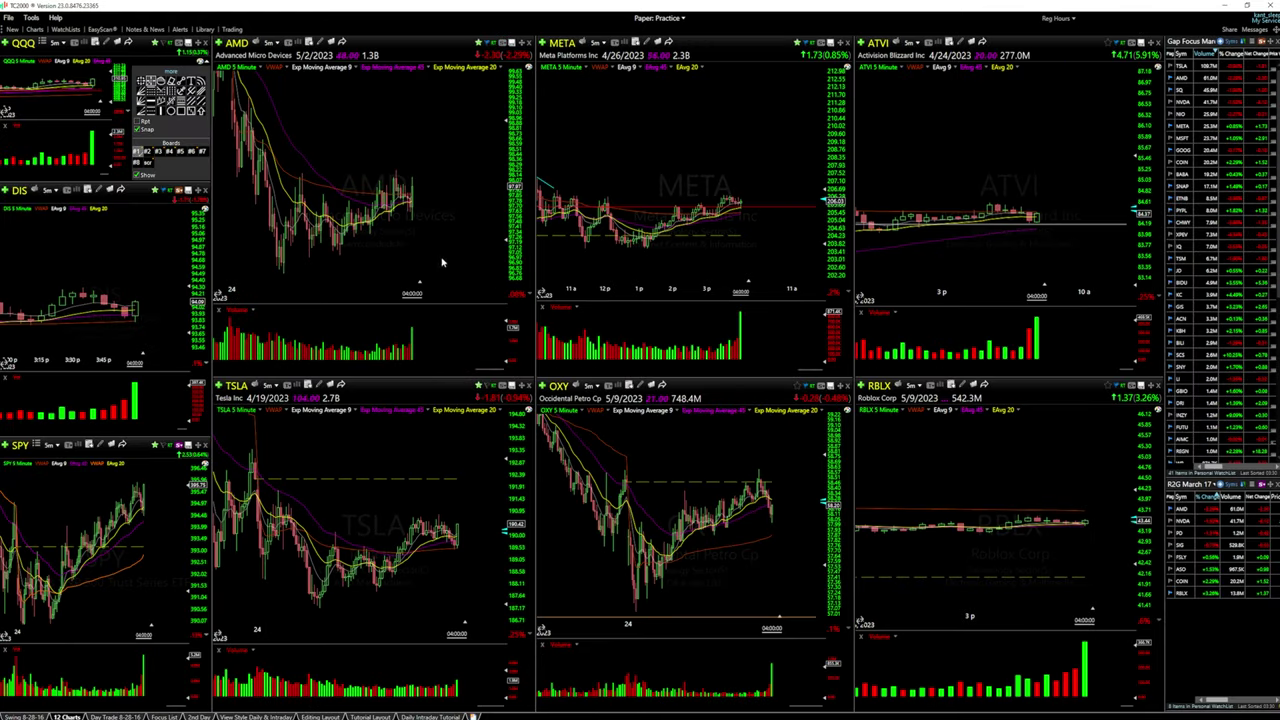
left_click(516, 297)
scroll(417, 277, "up", 3)
scroll(680, 260, "down", 2)
scroll(689, 255, "down", 3)
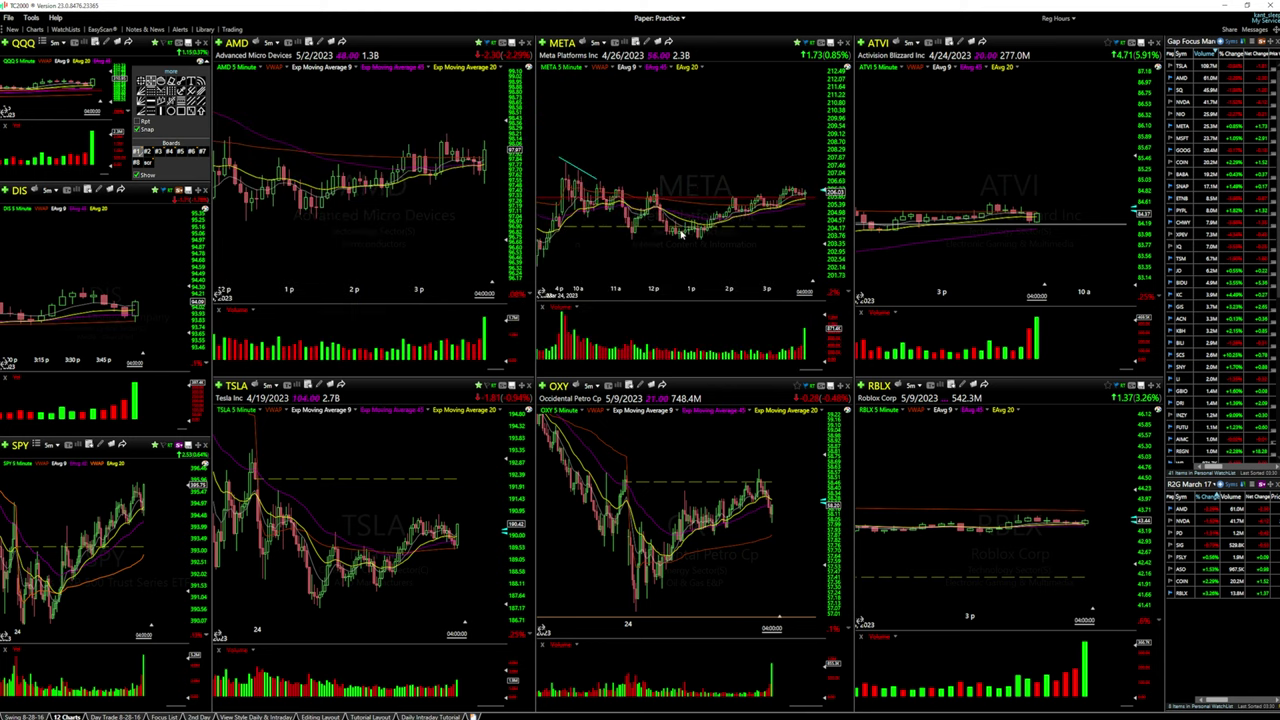
scroll(908, 203, "down", 3)
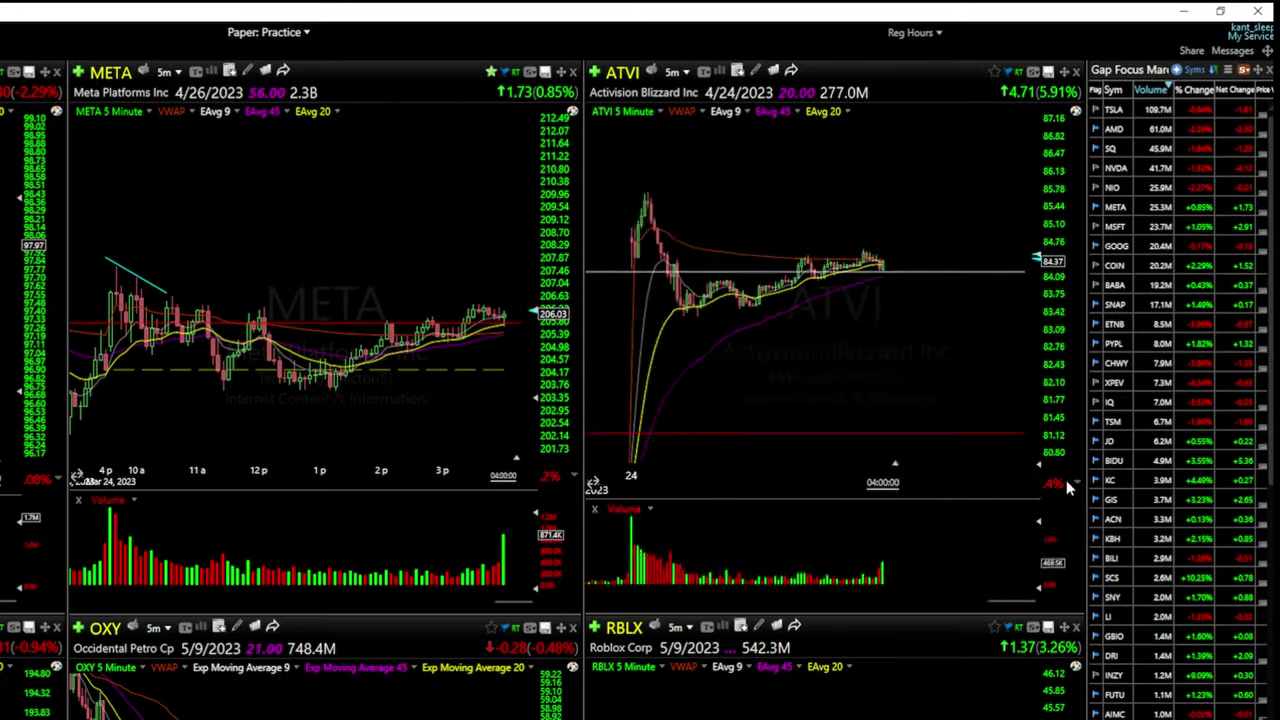
Put the ATVI chart on an arithmetic scale with 1-minute bars and stretch its price axis
scroll(1090, 431, "up", 3)
left_click(1057, 488)
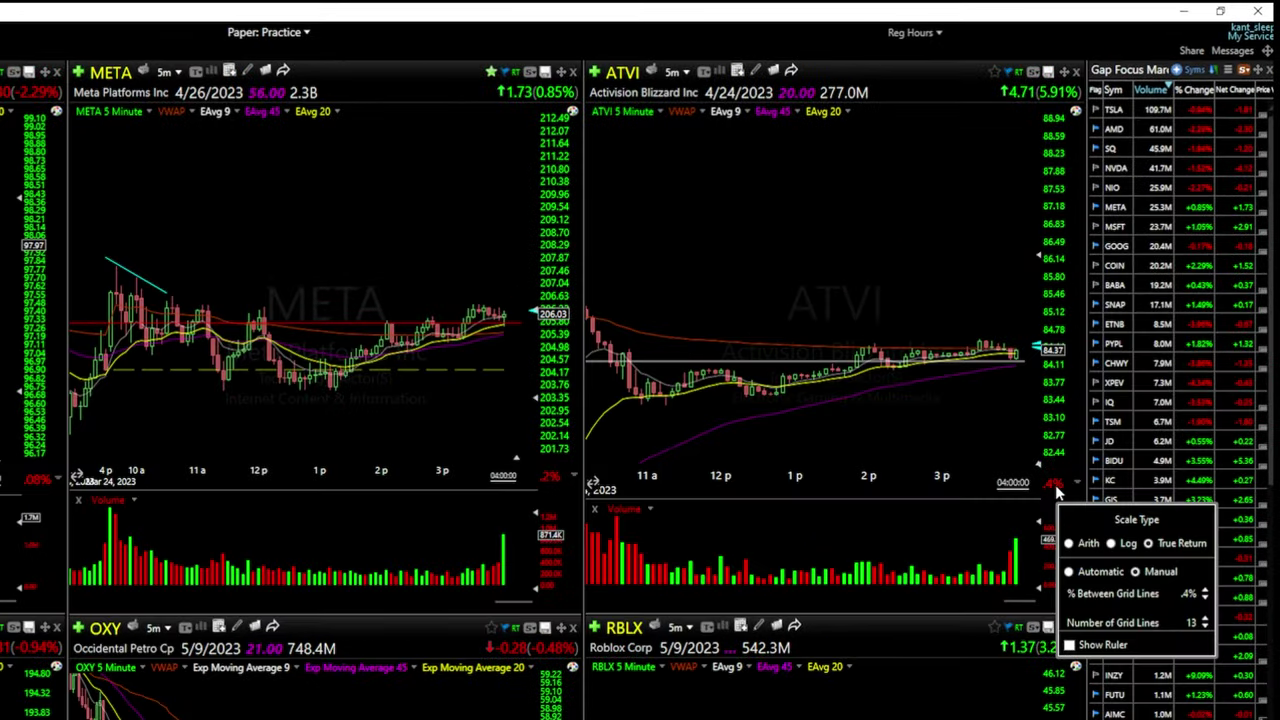
left_click(1068, 543)
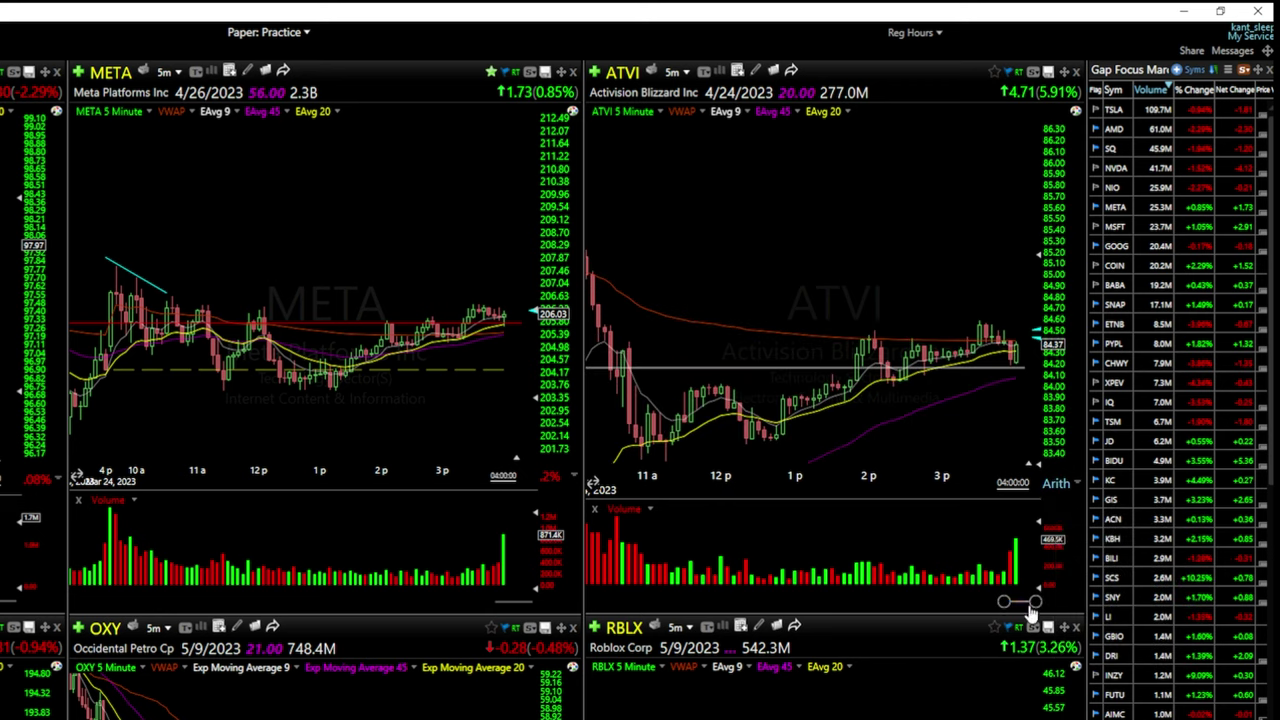
key("1")
key("Return")
scroll(899, 330, "up", 2)
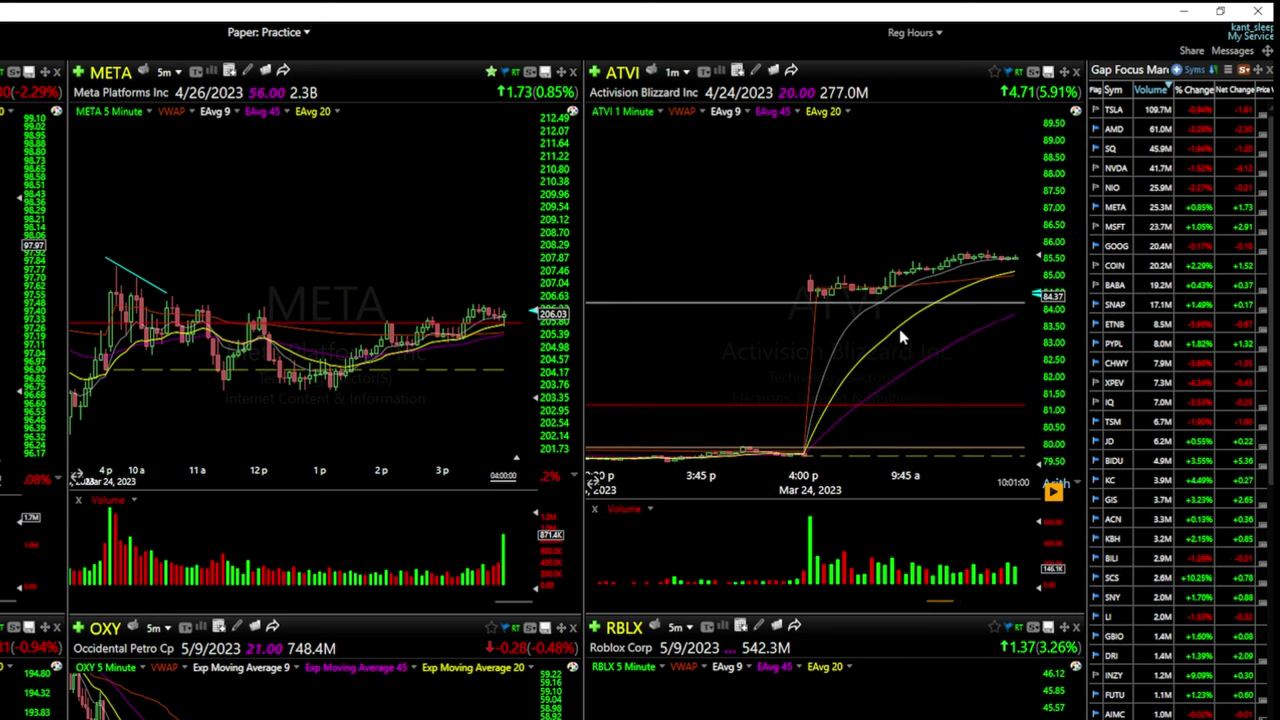
left_click_drag(1040, 262, 1043, 425)
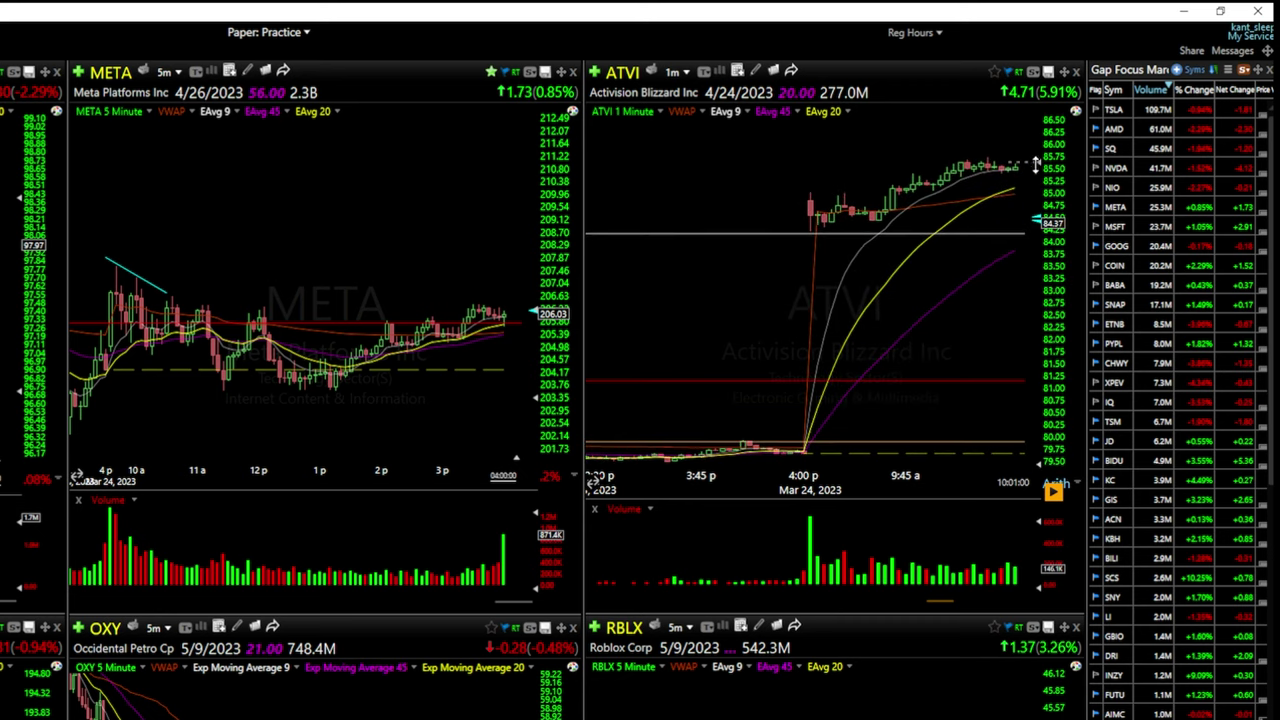
left_click_drag(1034, 158, 1036, 148)
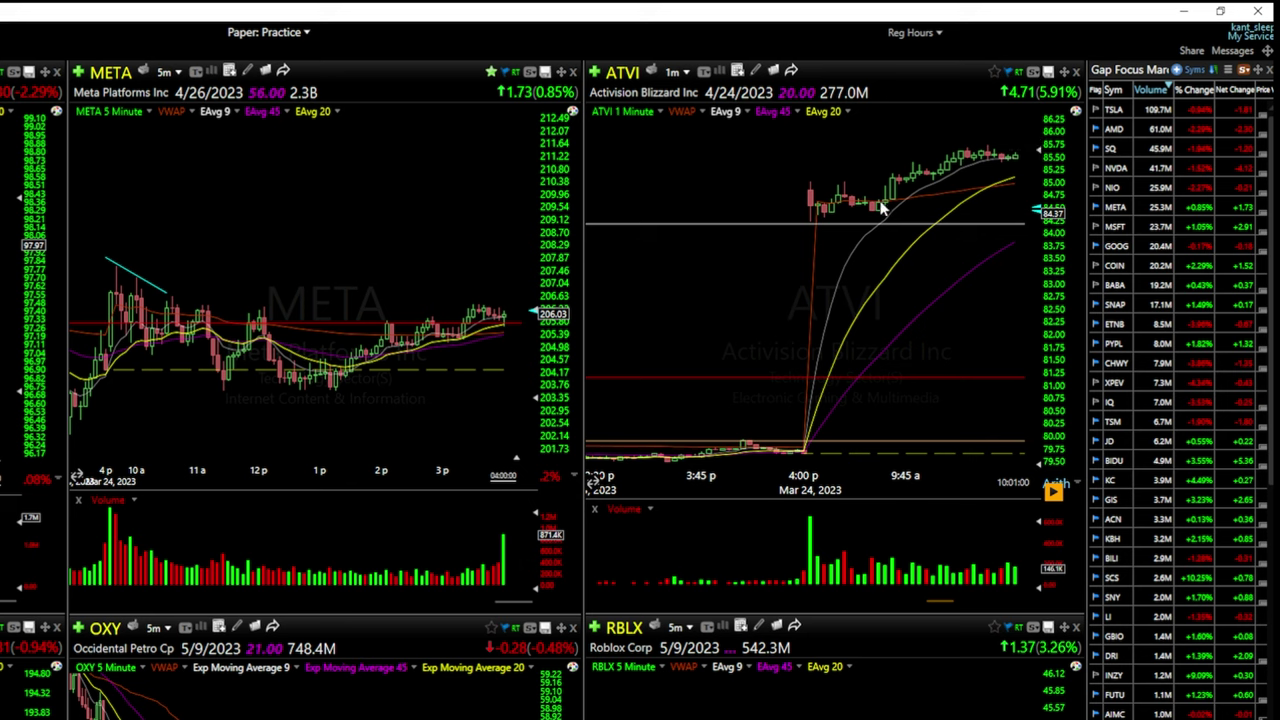
Switch the ATVI 1-minute chart to a True Return price scale and zoom its bars
left_click(1055, 489)
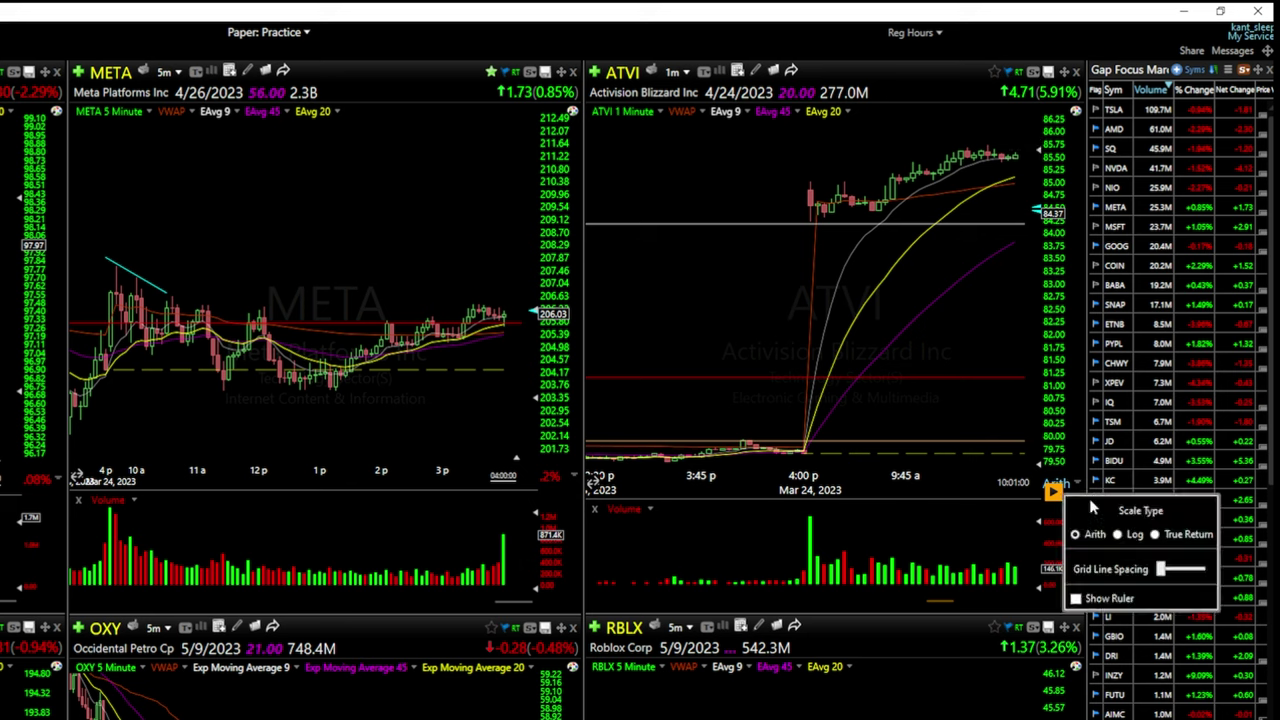
left_click(1158, 535)
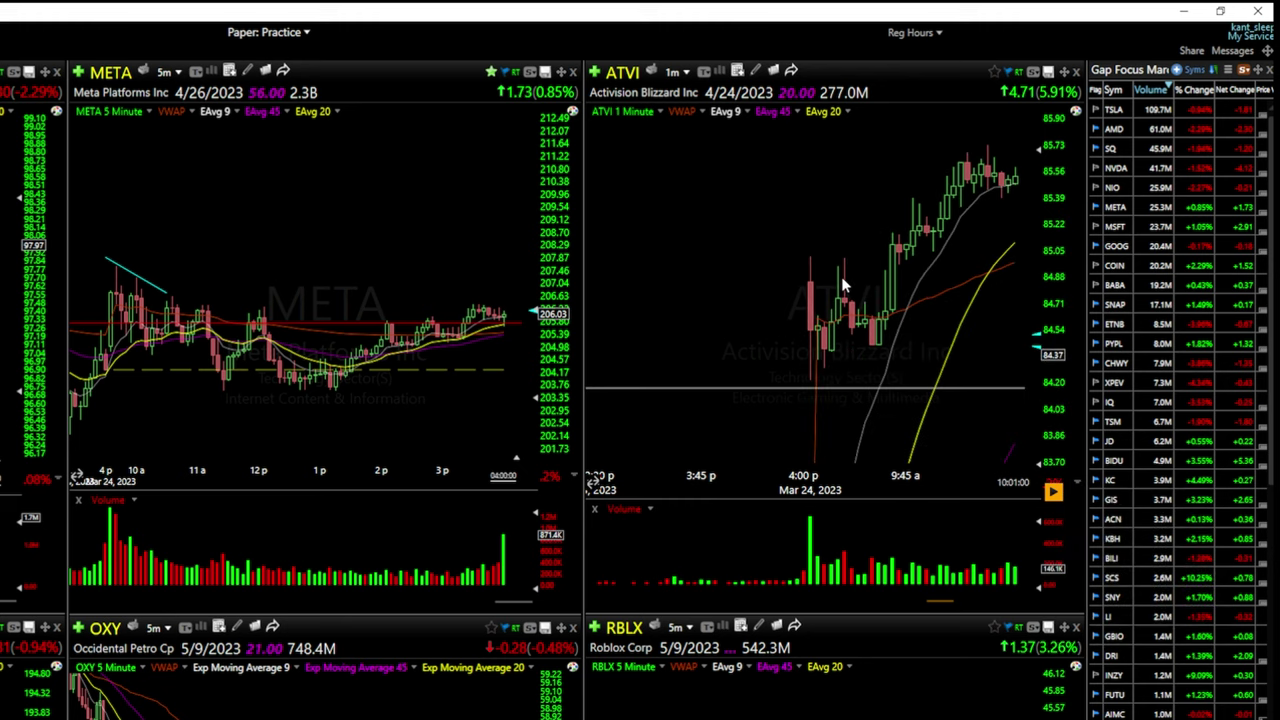
scroll(842, 284, "up", 2)
scroll(1055, 482, "up", 1)
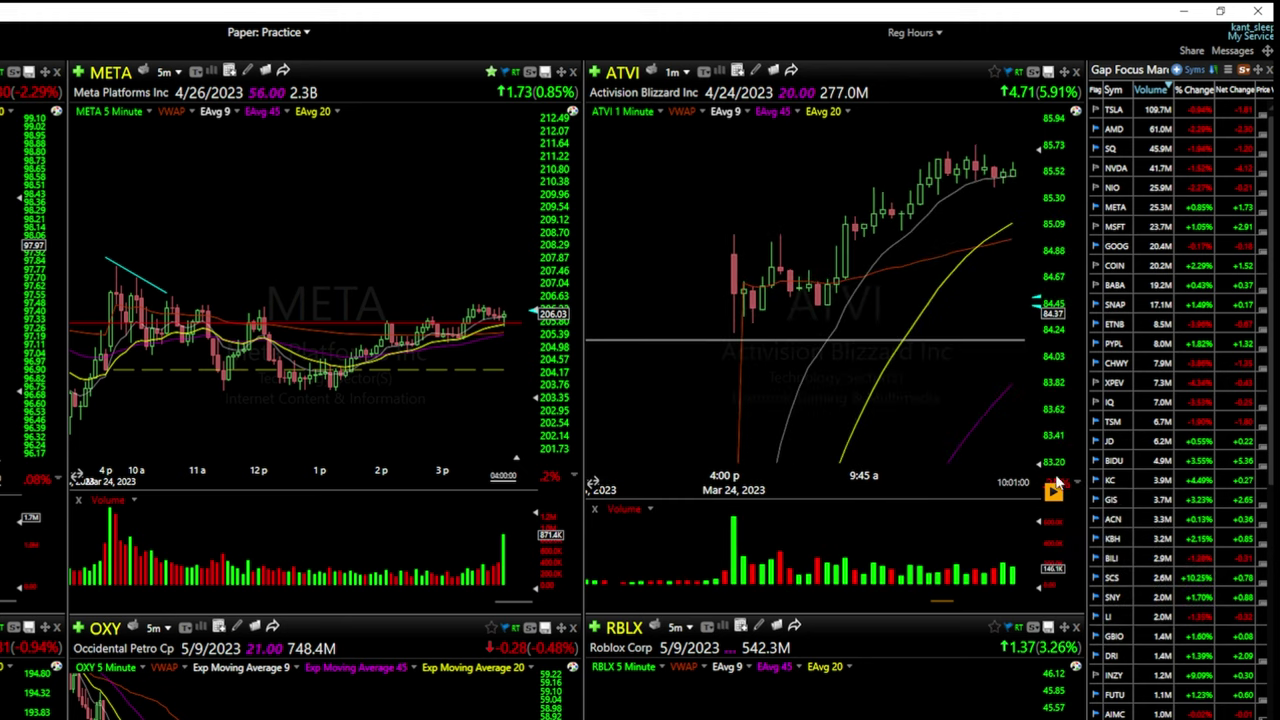
scroll(875, 387, "up", 1)
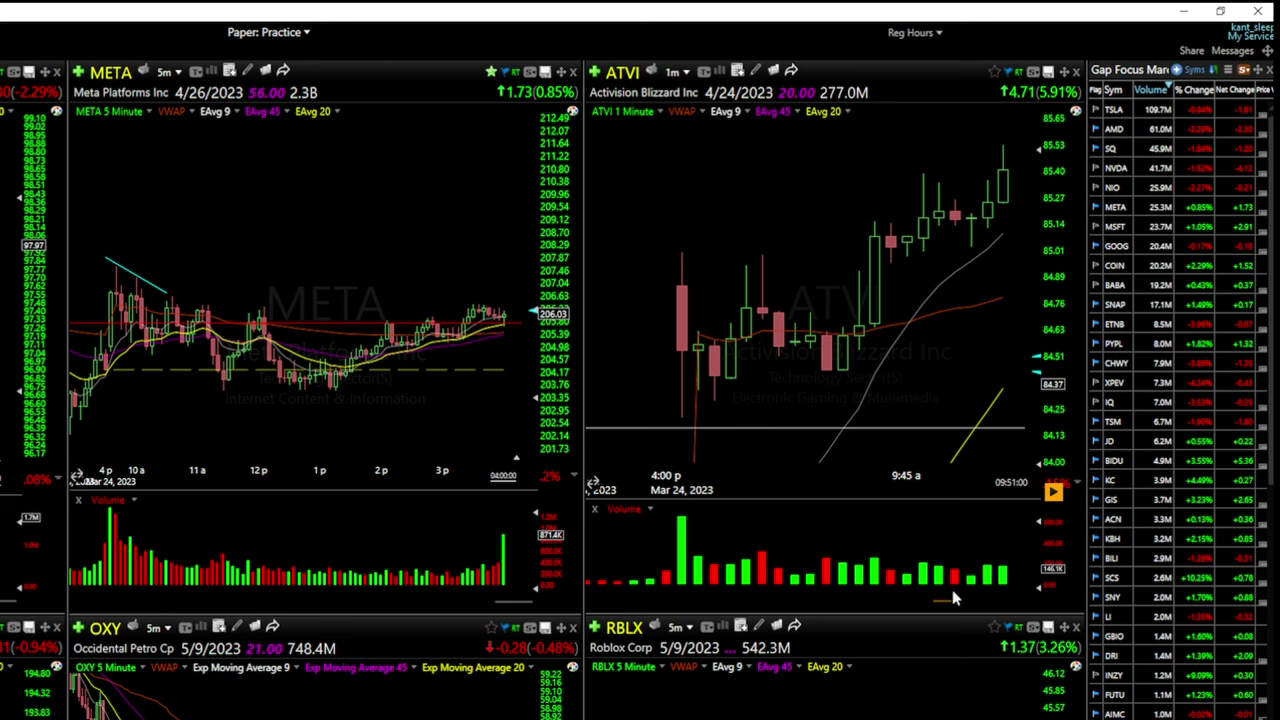
scroll(950, 600, "down", 1)
scroll(950, 600, "up", 1)
scroll(773, 374, "down", 1)
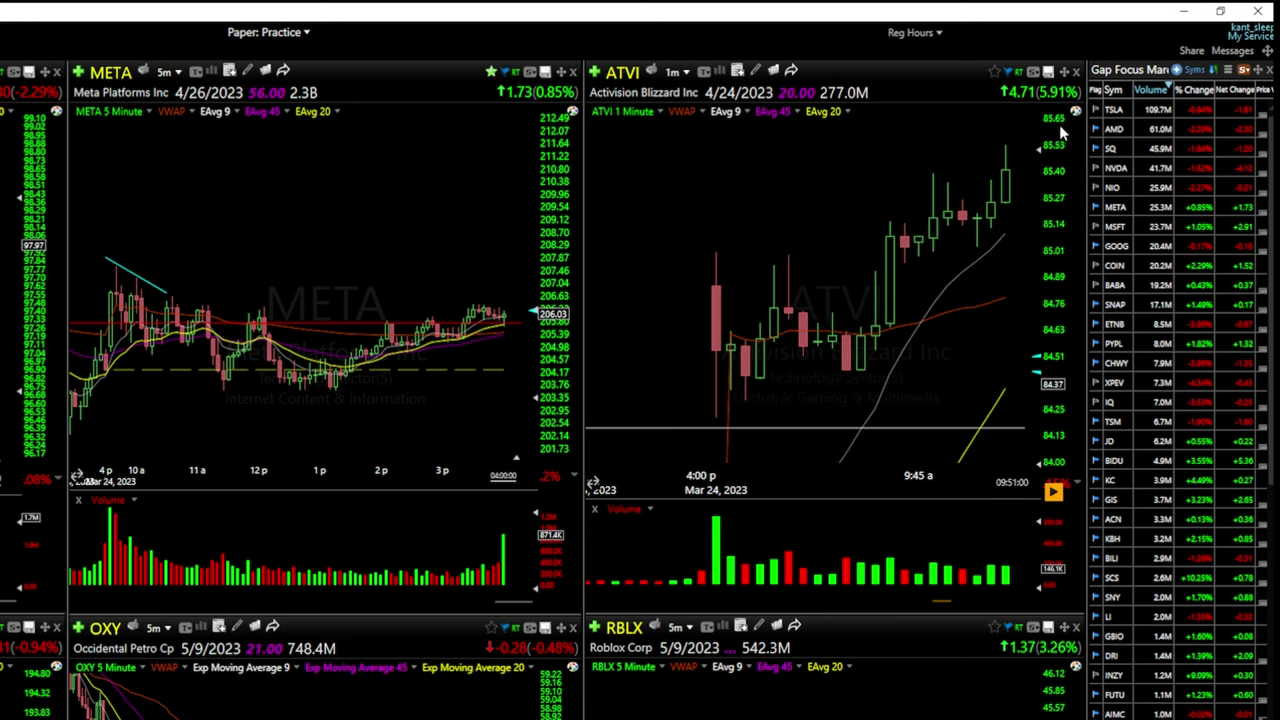
Bring the ATVI chart to the latest bars and shift its price scale to raise the candles
left_click(1054, 491)
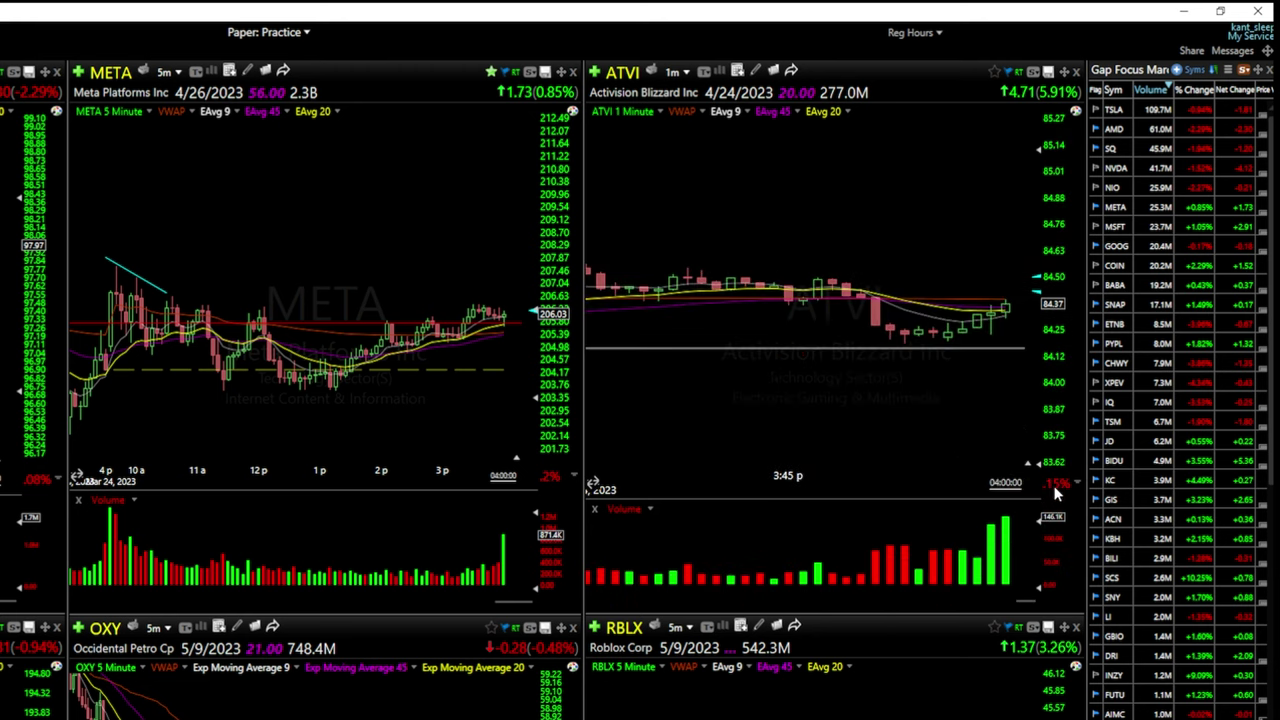
left_click(1056, 485)
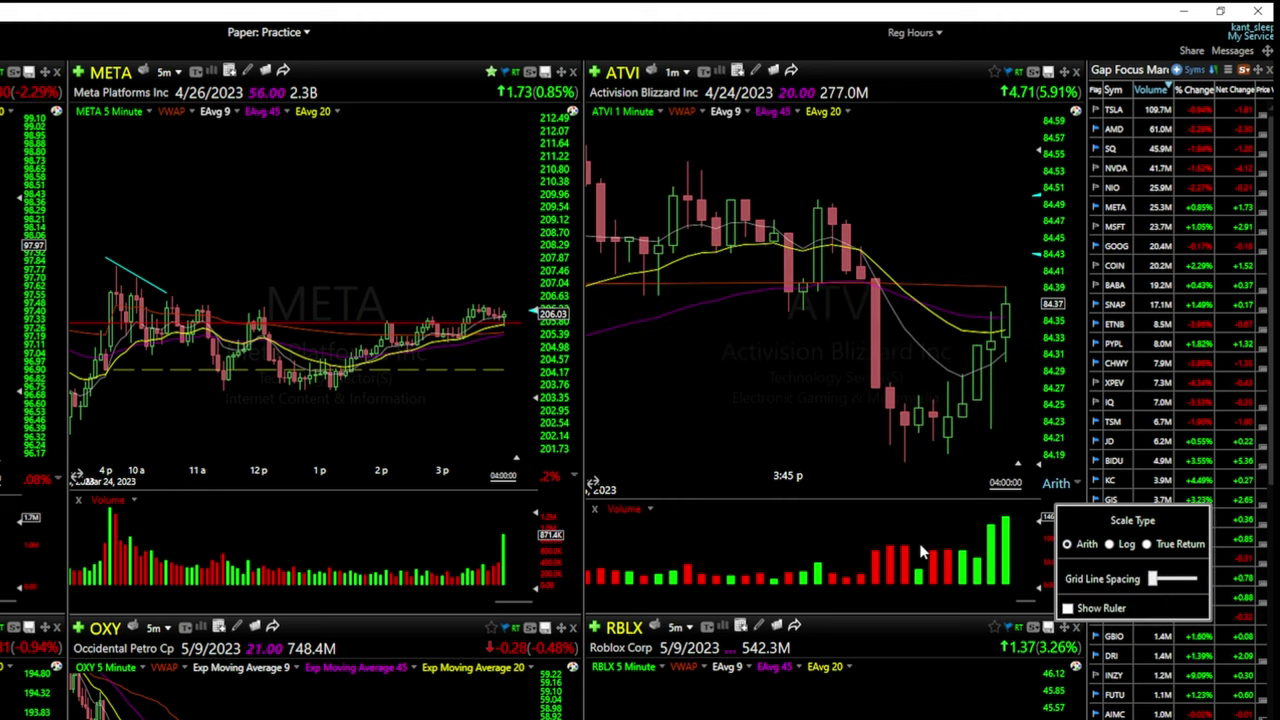
left_click(1018, 607)
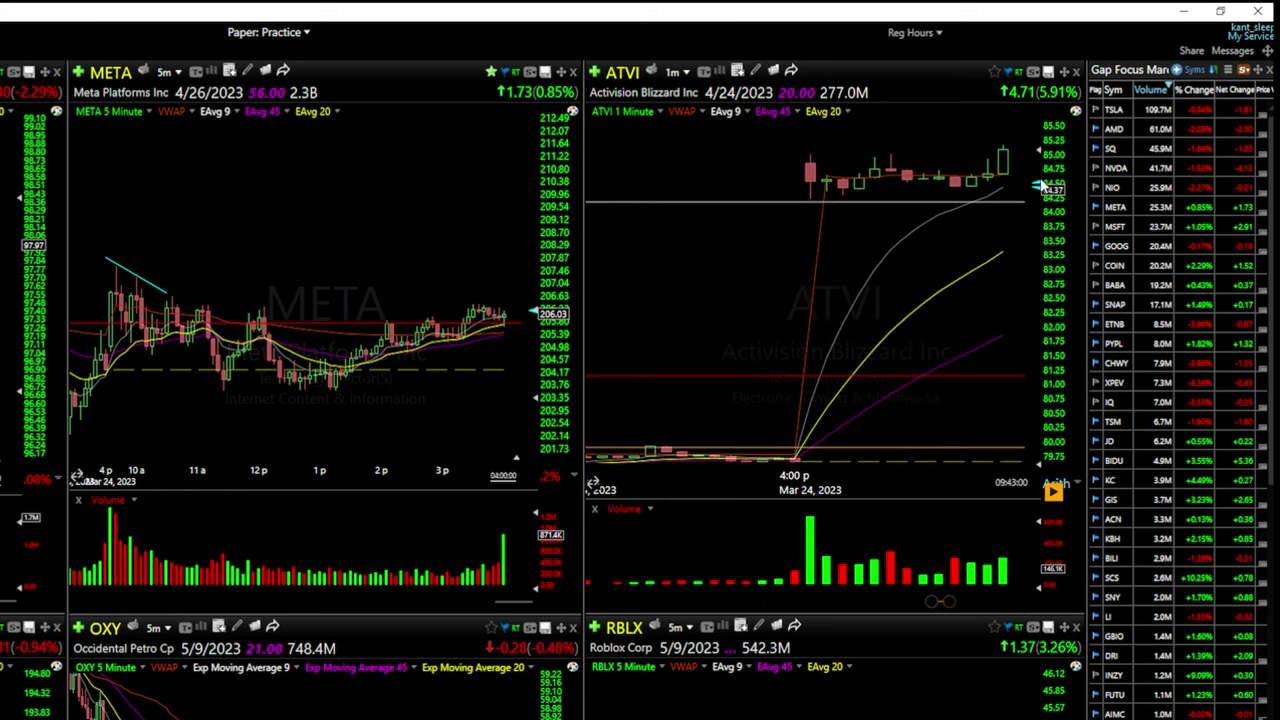
left_click_drag(1046, 163, 1036, 152)
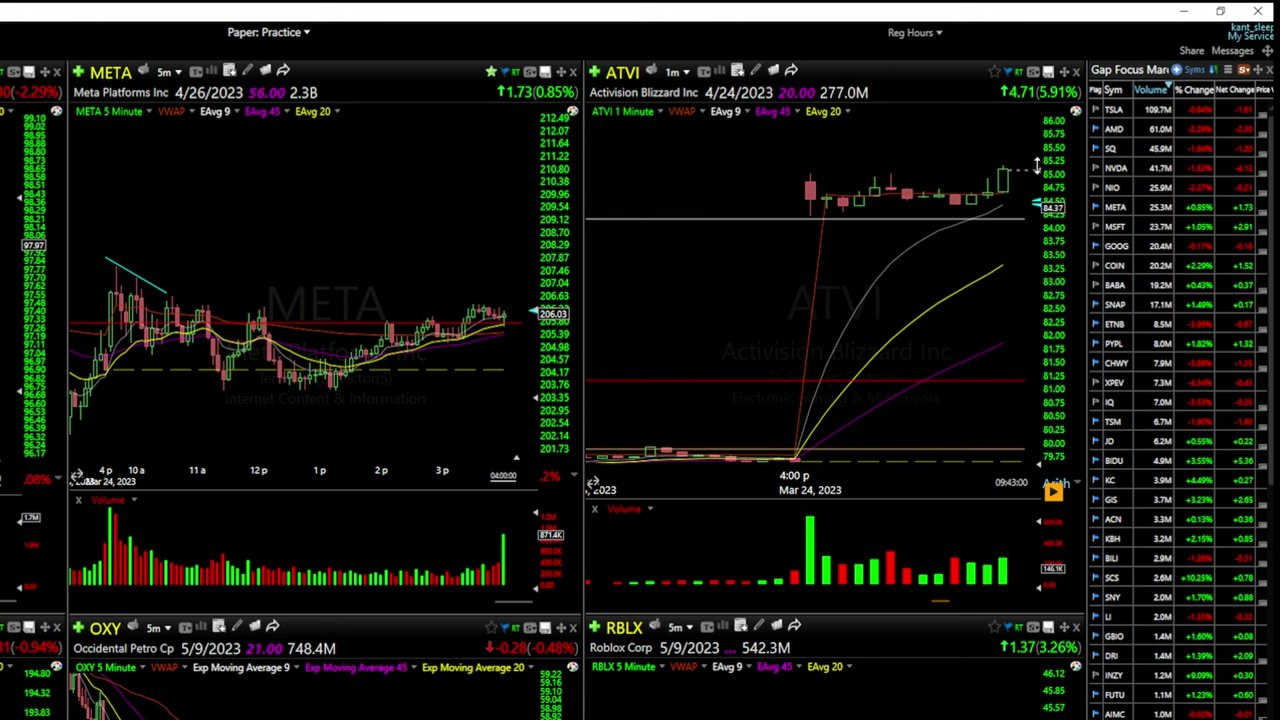
scroll(980, 277, "up", 1)
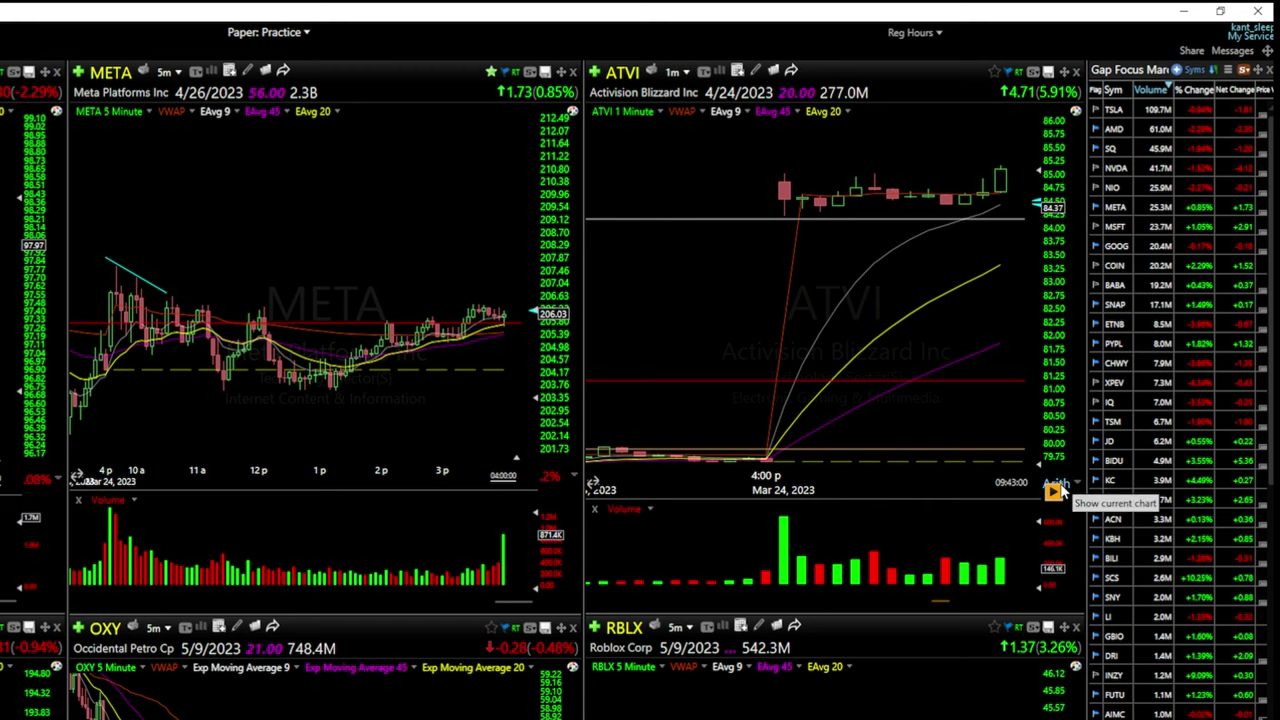
left_click(1055, 490)
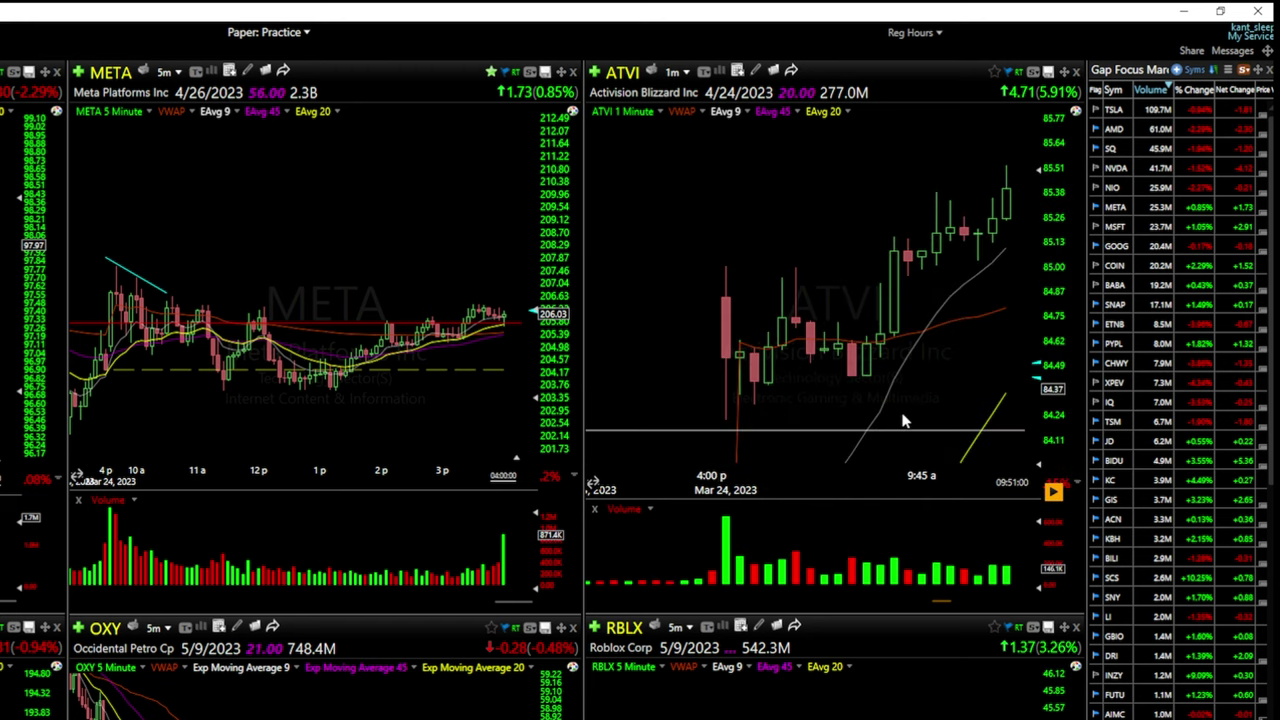
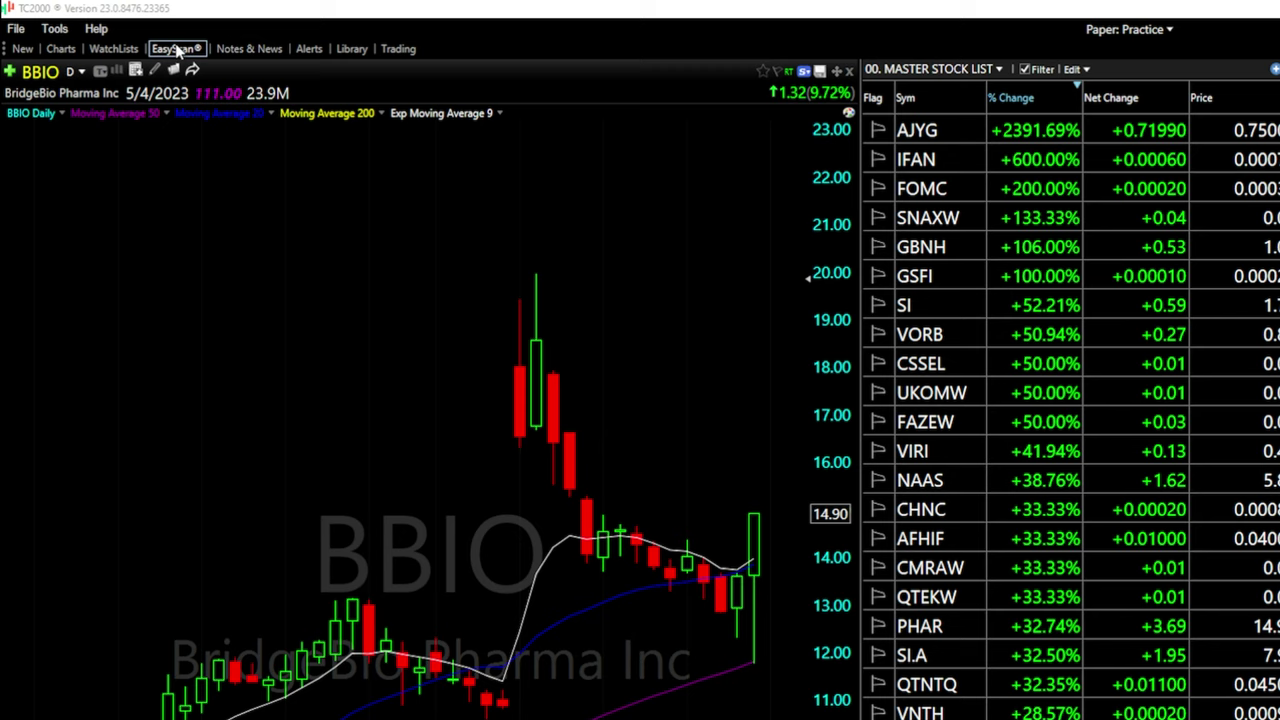
Open the EasyScan Condition Library, browse its Pre-built and All tabs, and start a New Condition
left_click(178, 50)
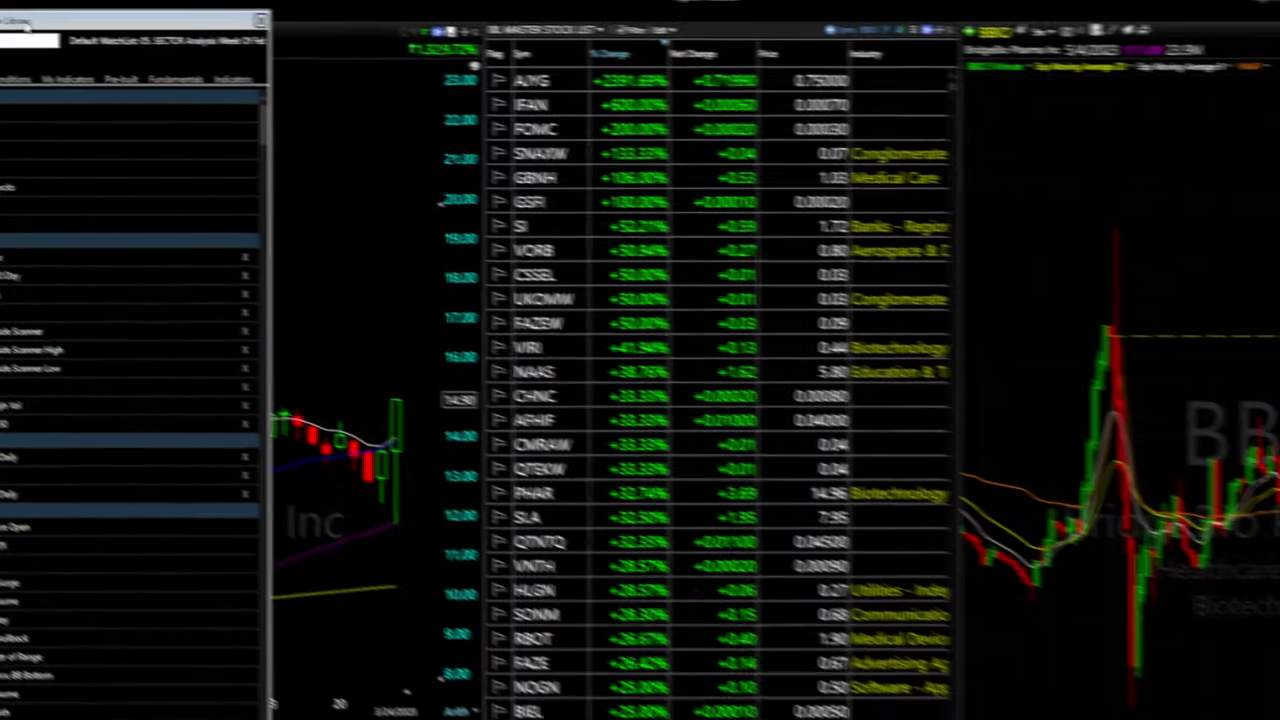
left_click_drag(28, 27, 532, 90)
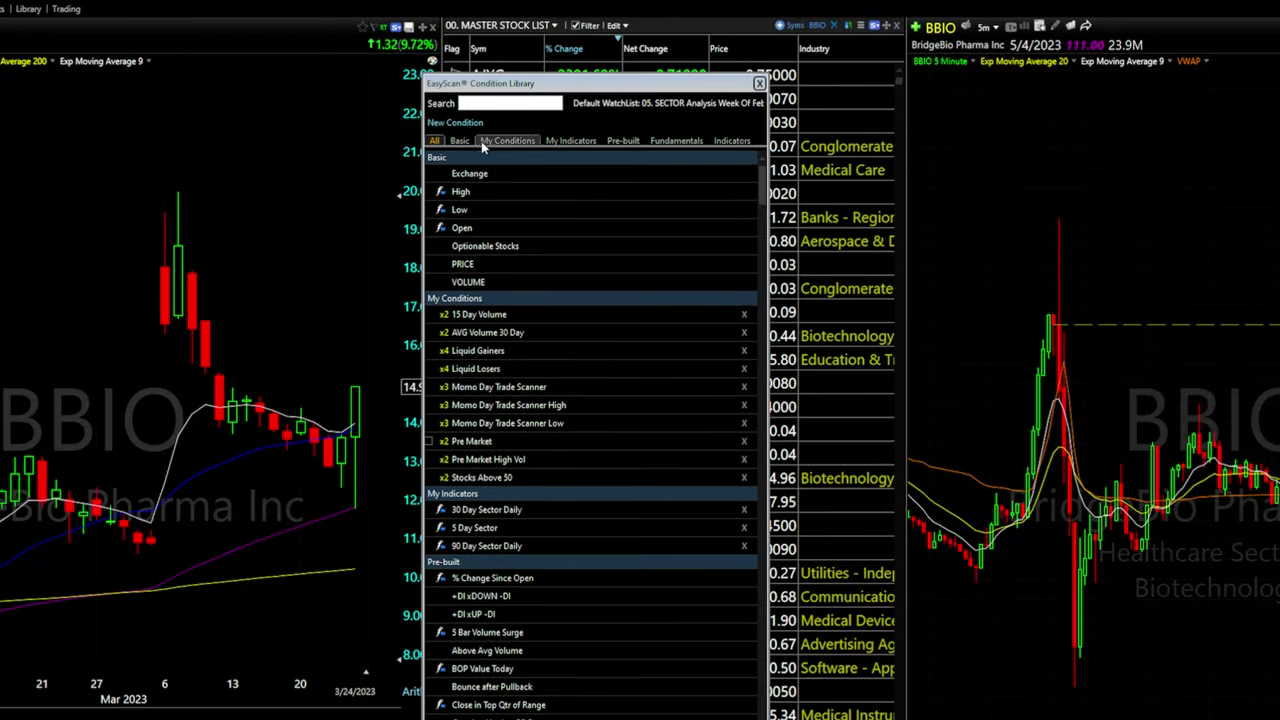
left_click(630, 141)
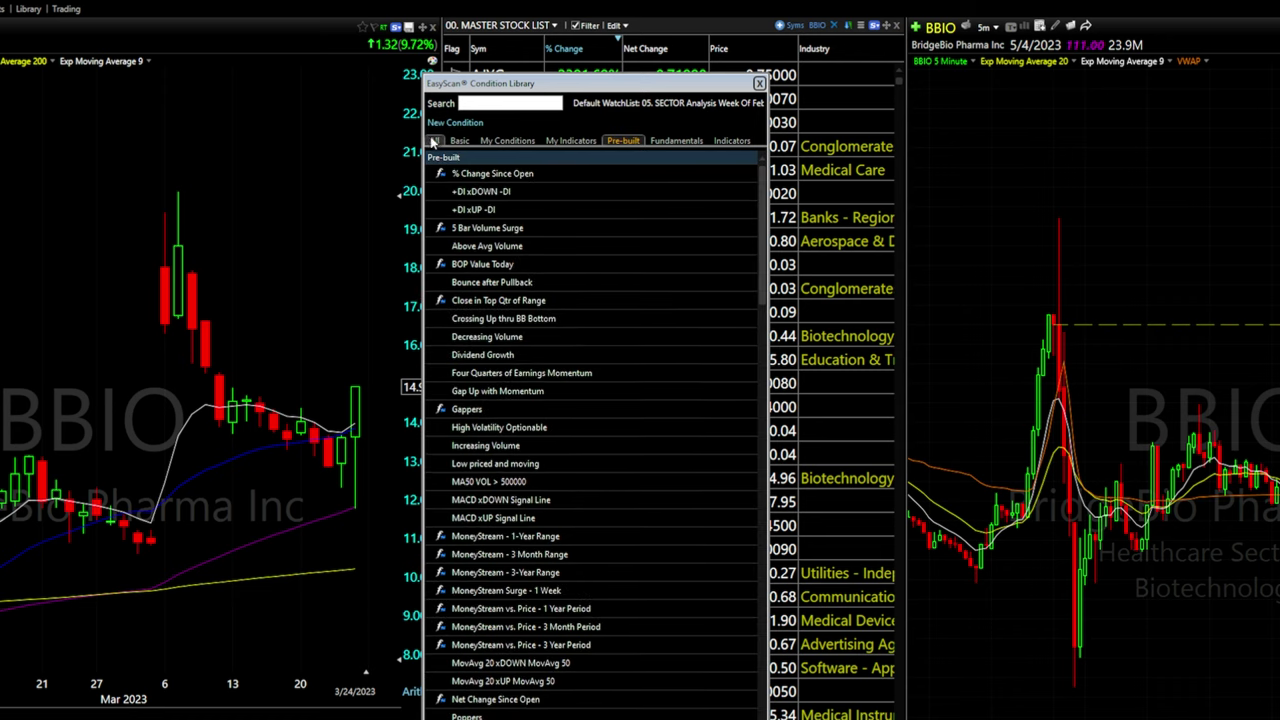
left_click(434, 141)
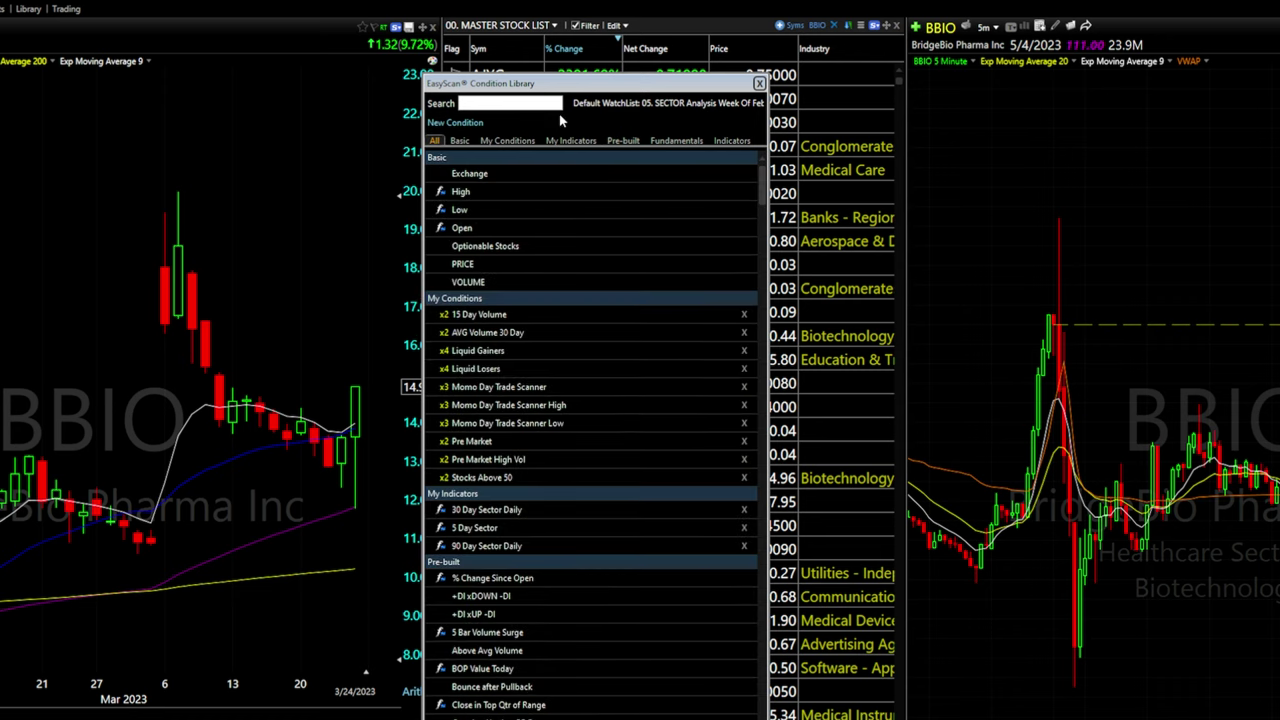
left_click(463, 123)
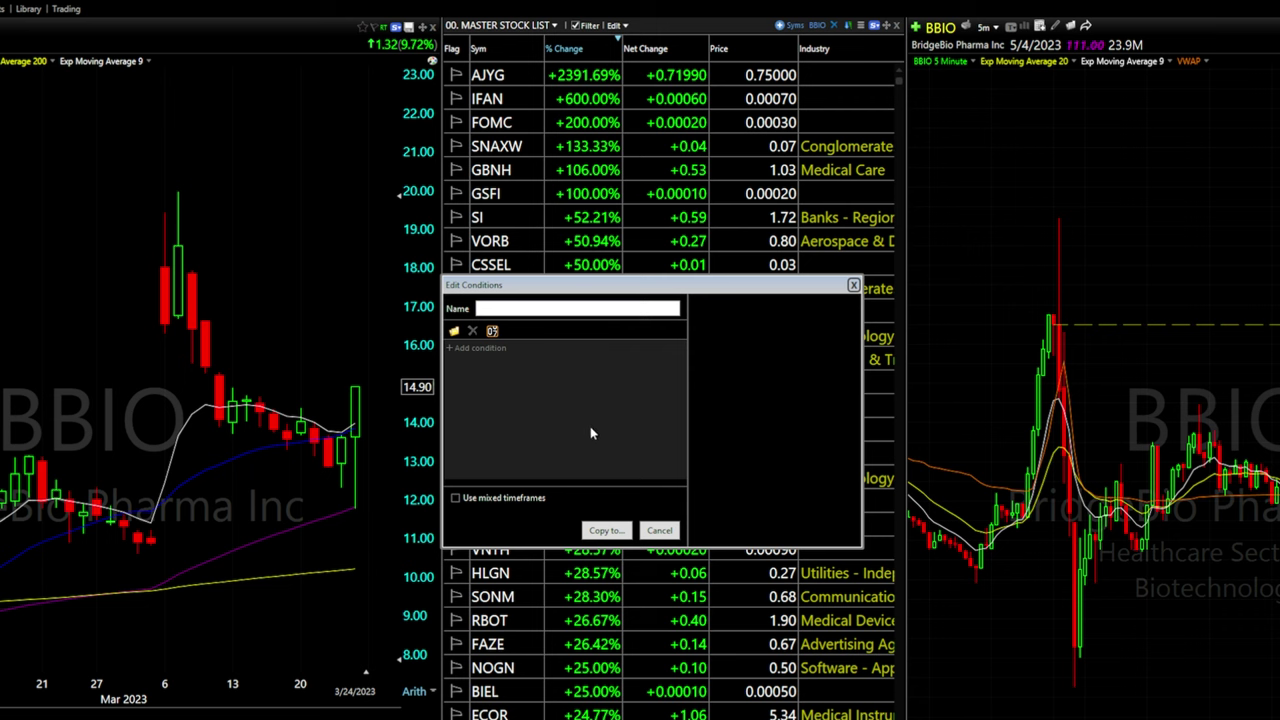
Name the condition 'Pre Market Tutorial', discard a trial formula rule, and choose Choose Condition(s) instead
left_click(544, 307)
type("Pre Market Tutorial")
left_click(487, 350)
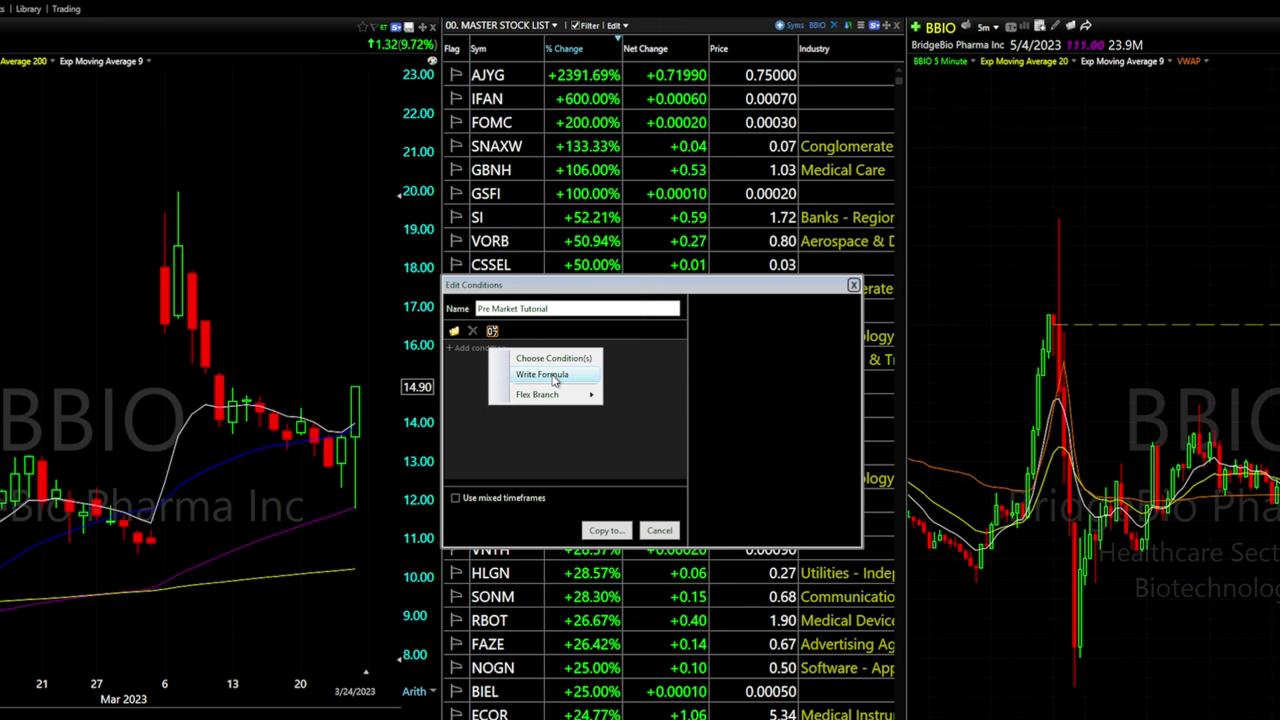
left_click(555, 379)
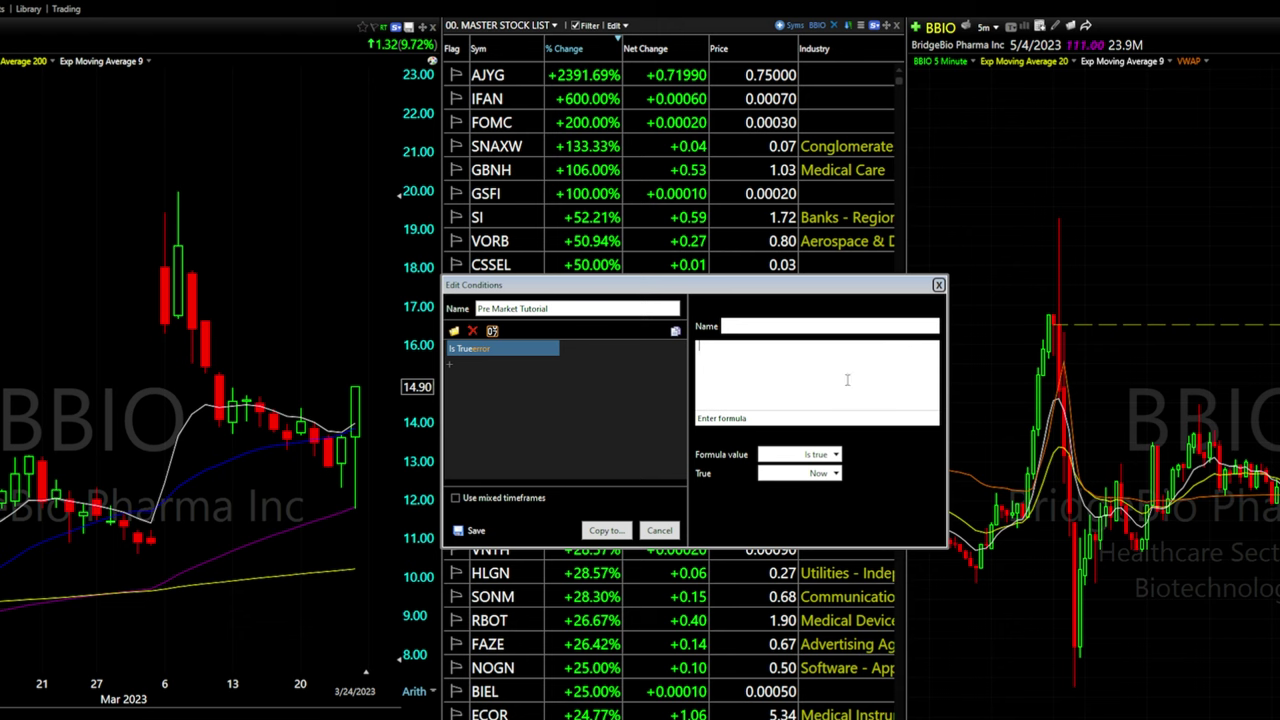
left_click(472, 330)
left_click(475, 347)
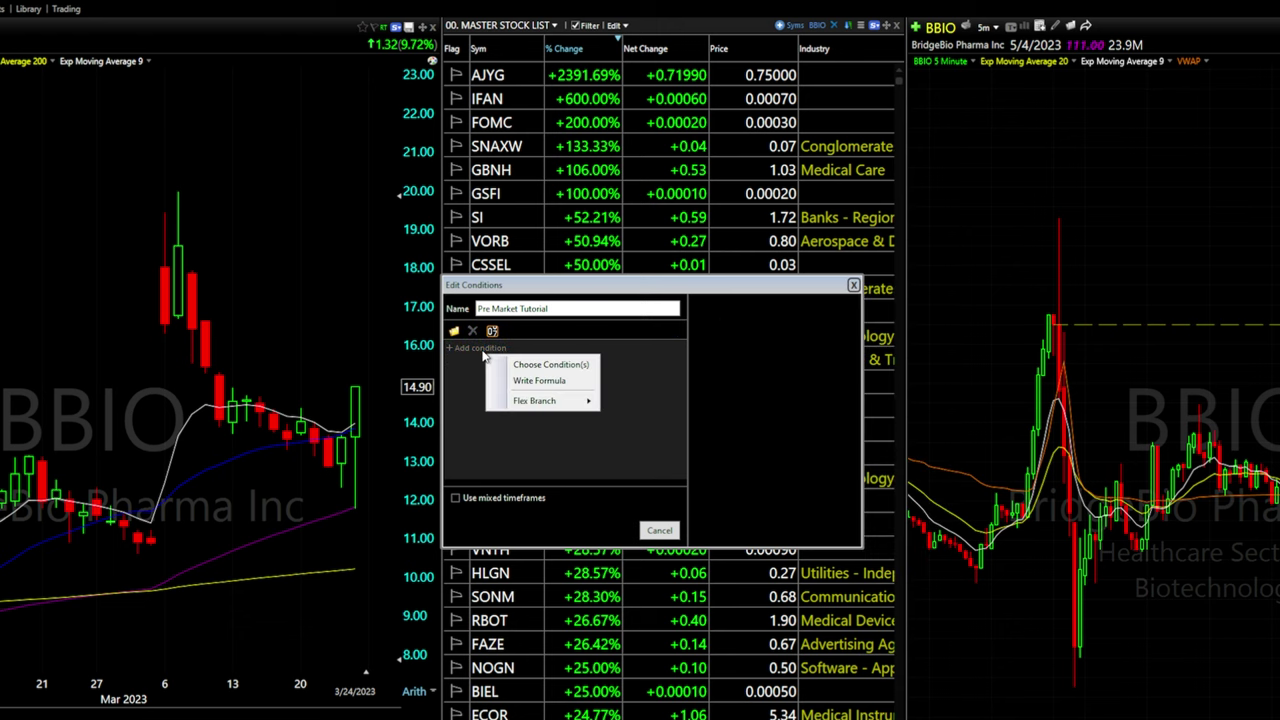
left_click(554, 367)
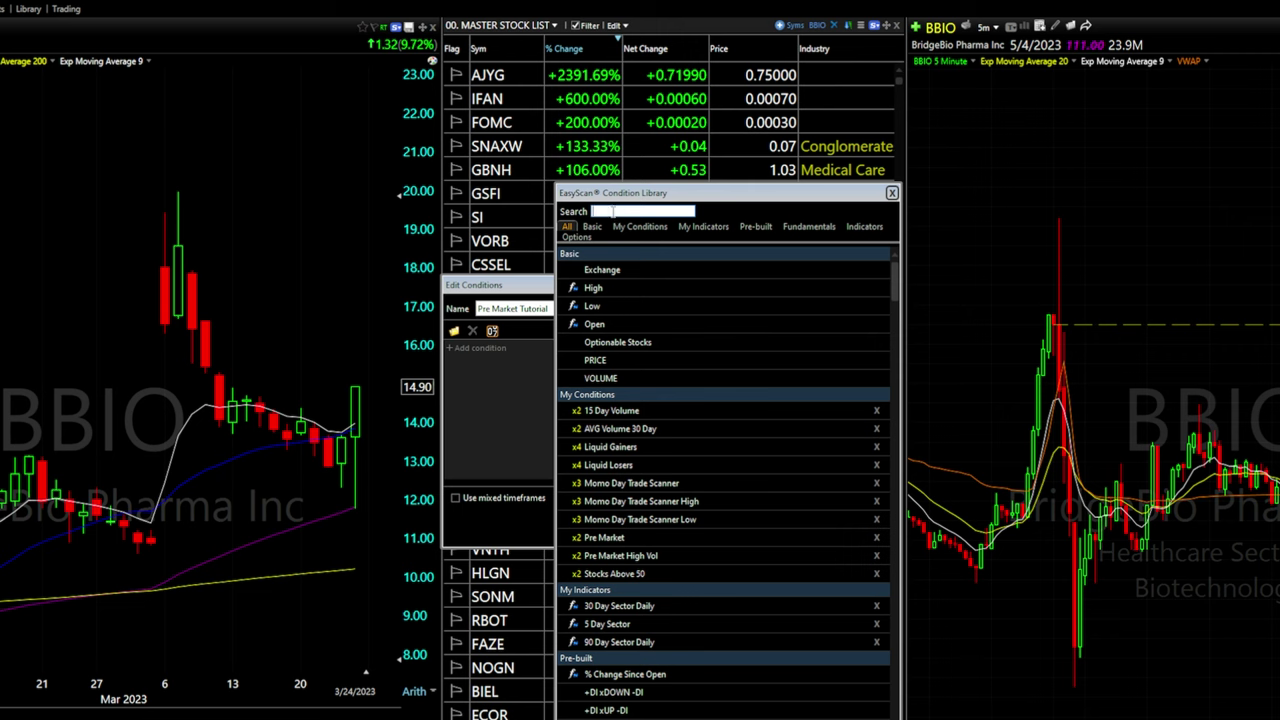
Search 'price' and add a Price History rule greater than 2.00
type("price")
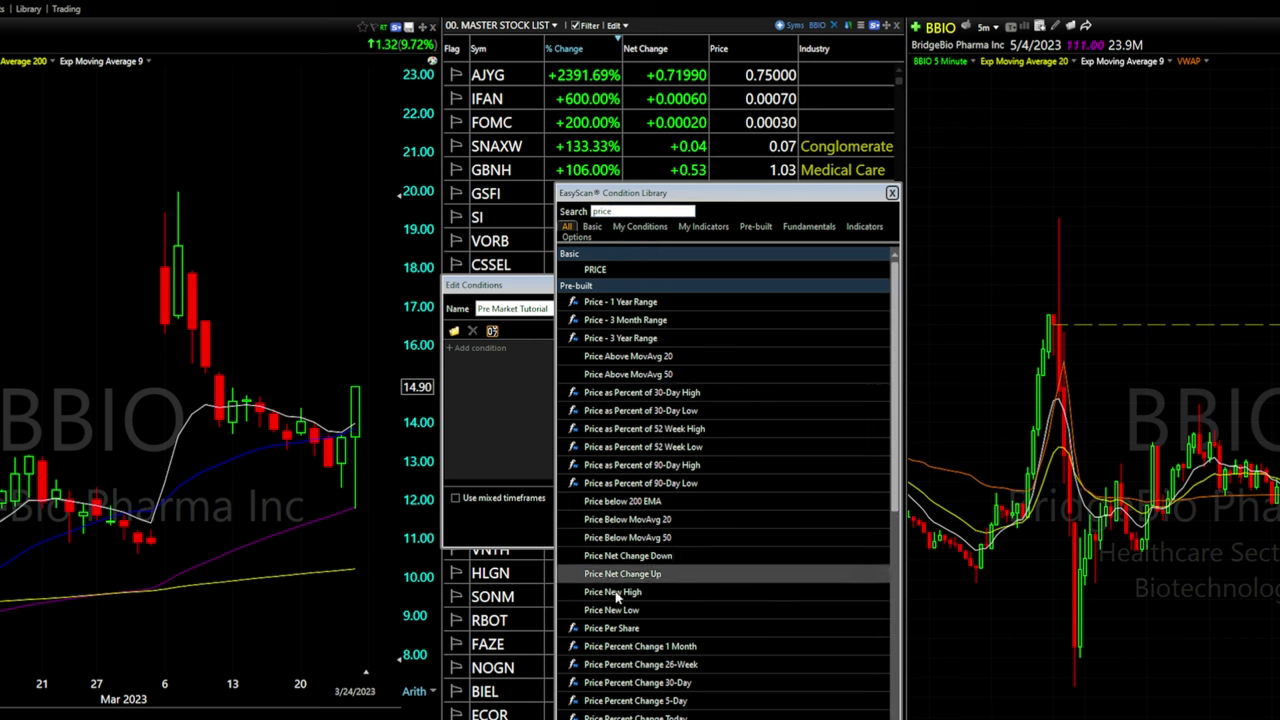
double_click(596, 269)
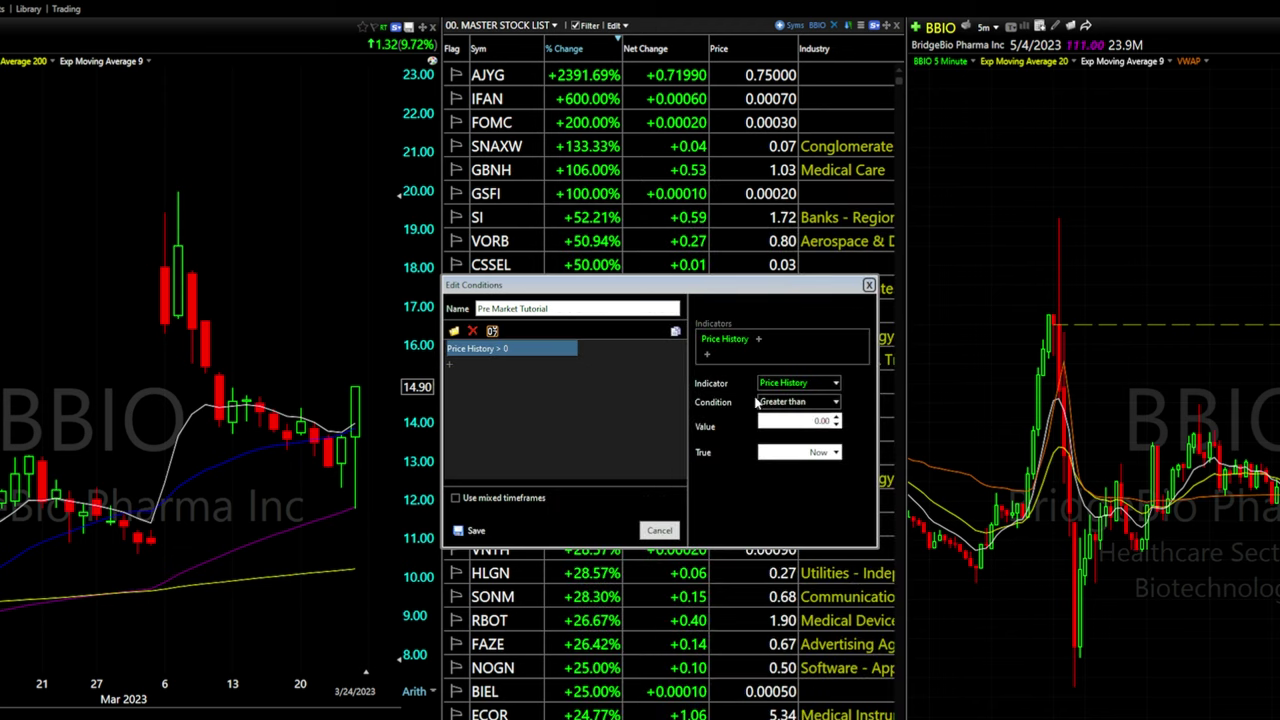
left_click(826, 402)
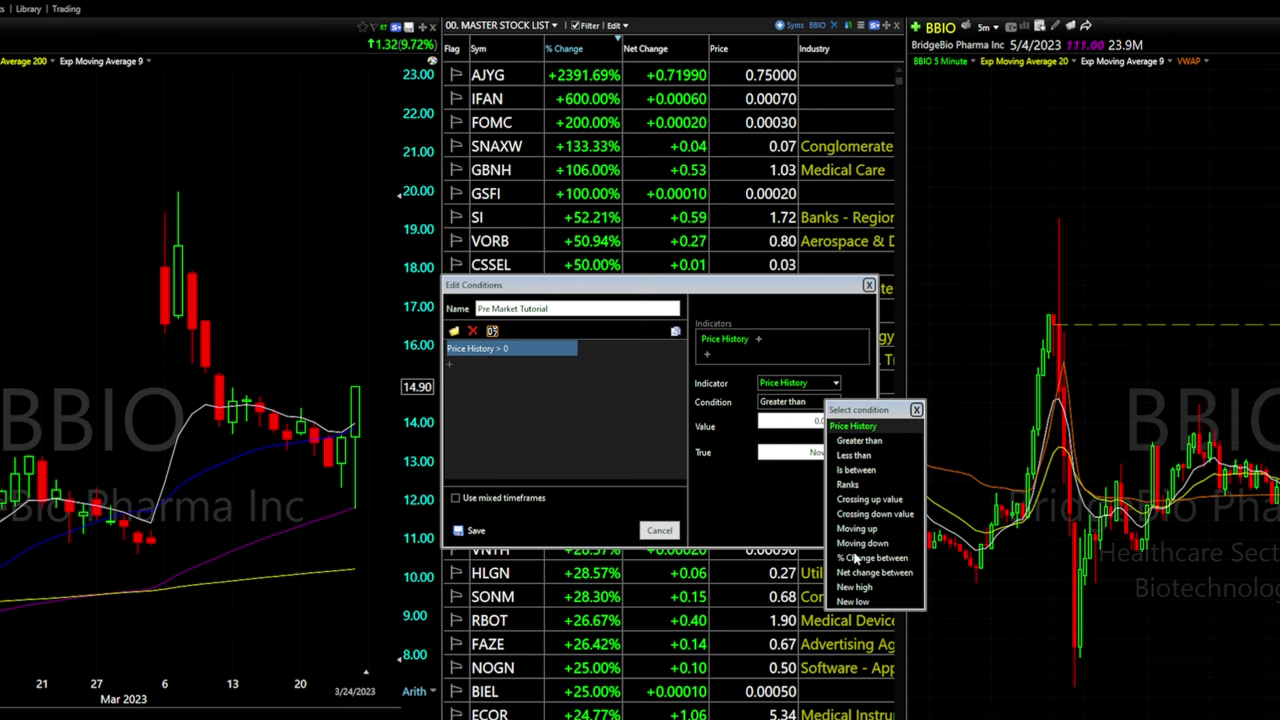
left_click(874, 441)
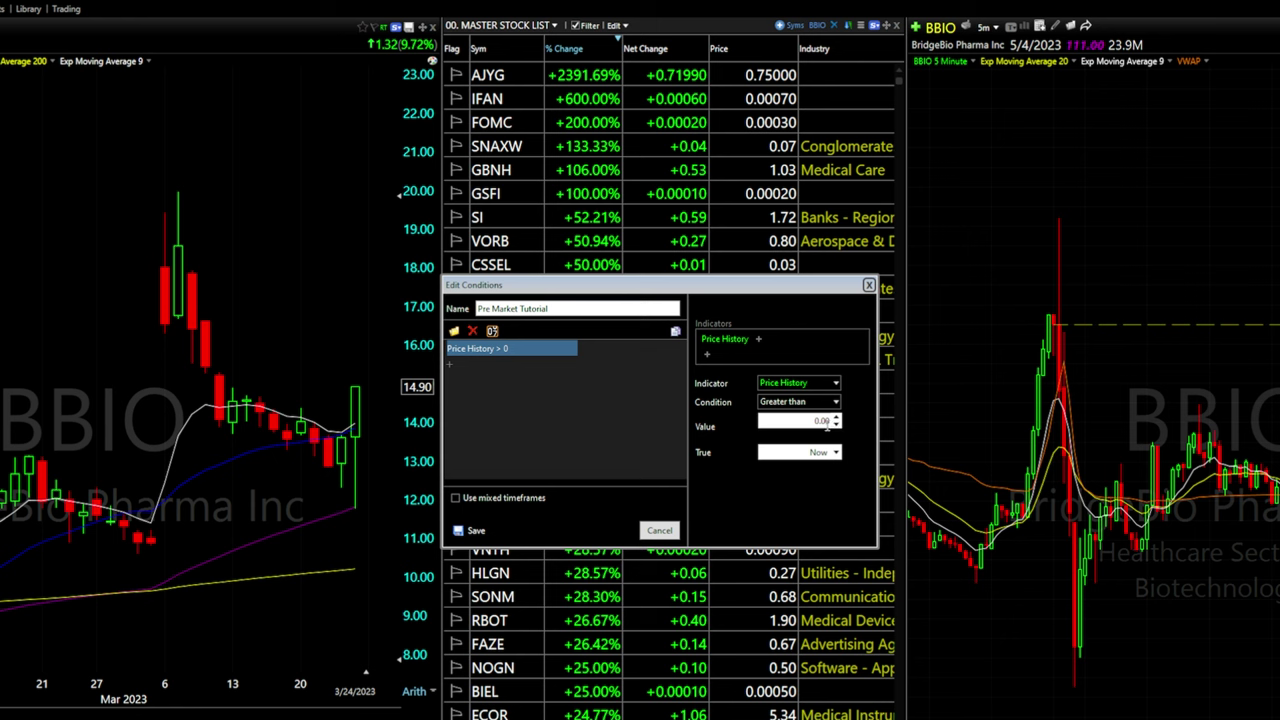
left_click_drag(811, 422, 836, 424)
type("2.00")
Try the bars-ago and within-last timing options, then keep the Price History rule true Now
left_click(836, 453)
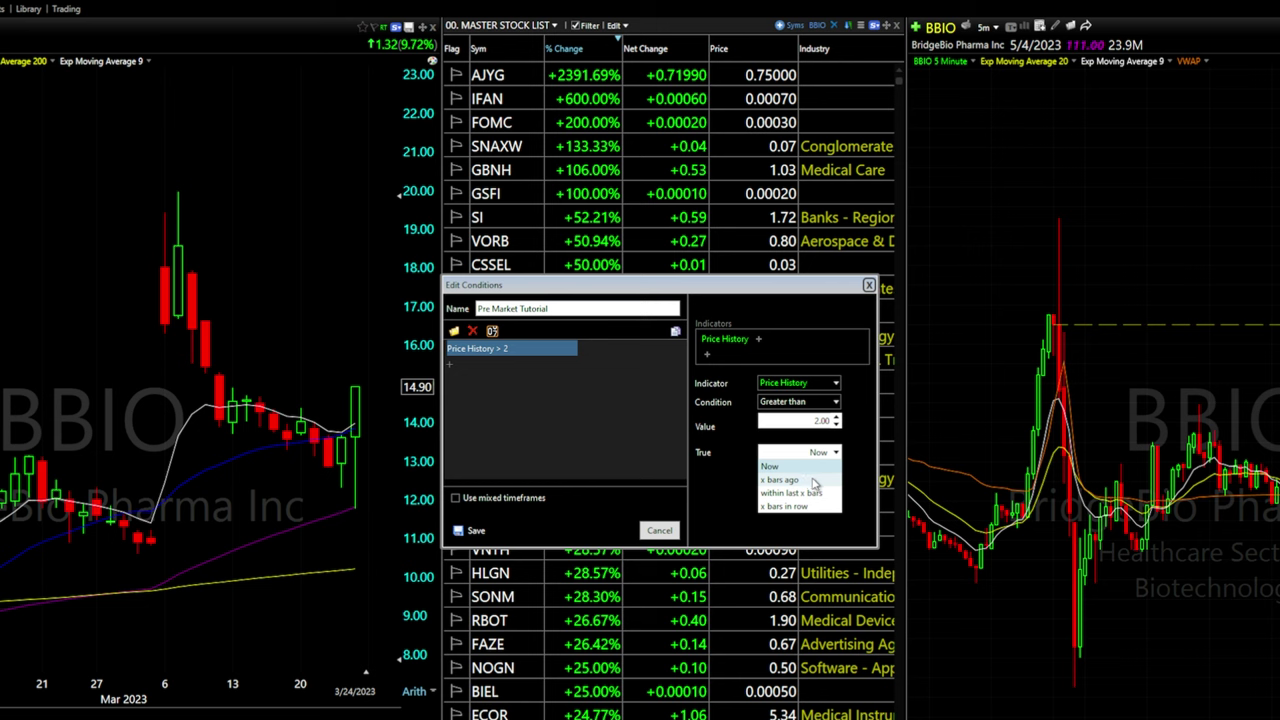
left_click(809, 481)
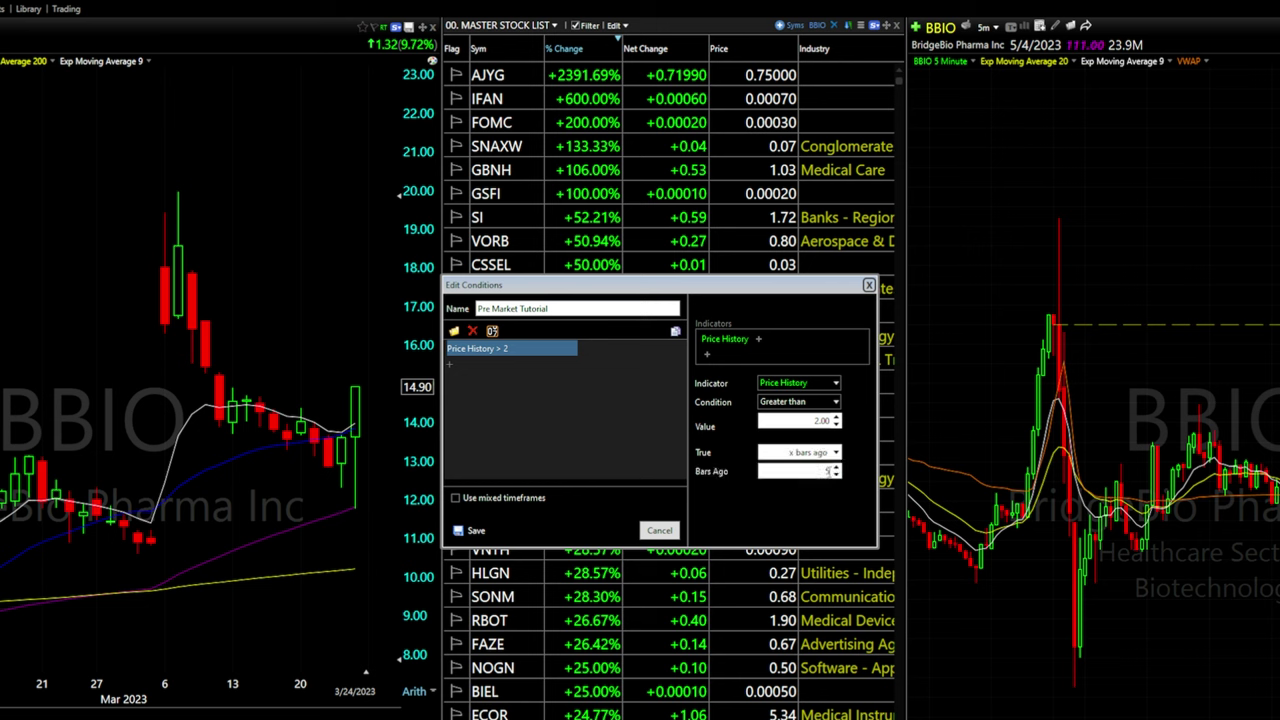
left_click(837, 467)
left_click(837, 467)
left_click(837, 467)
left_click(837, 467)
left_click(823, 454)
left_click(812, 493)
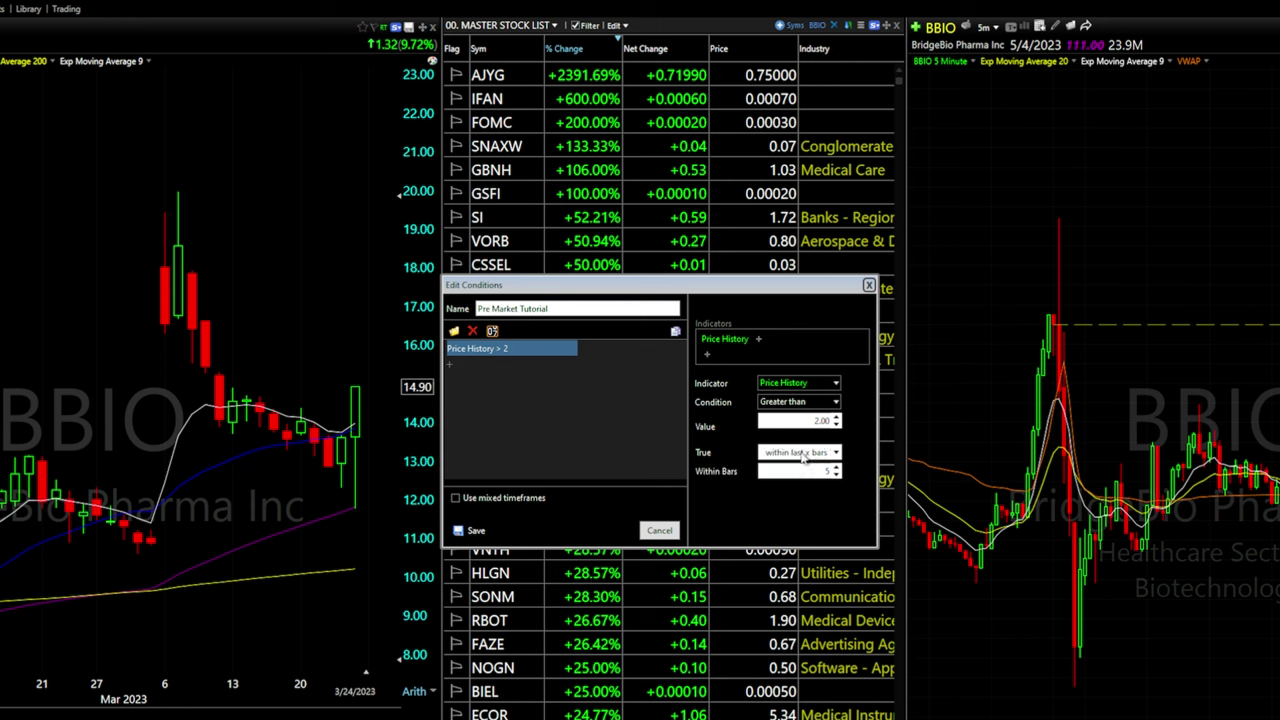
left_click(835, 454)
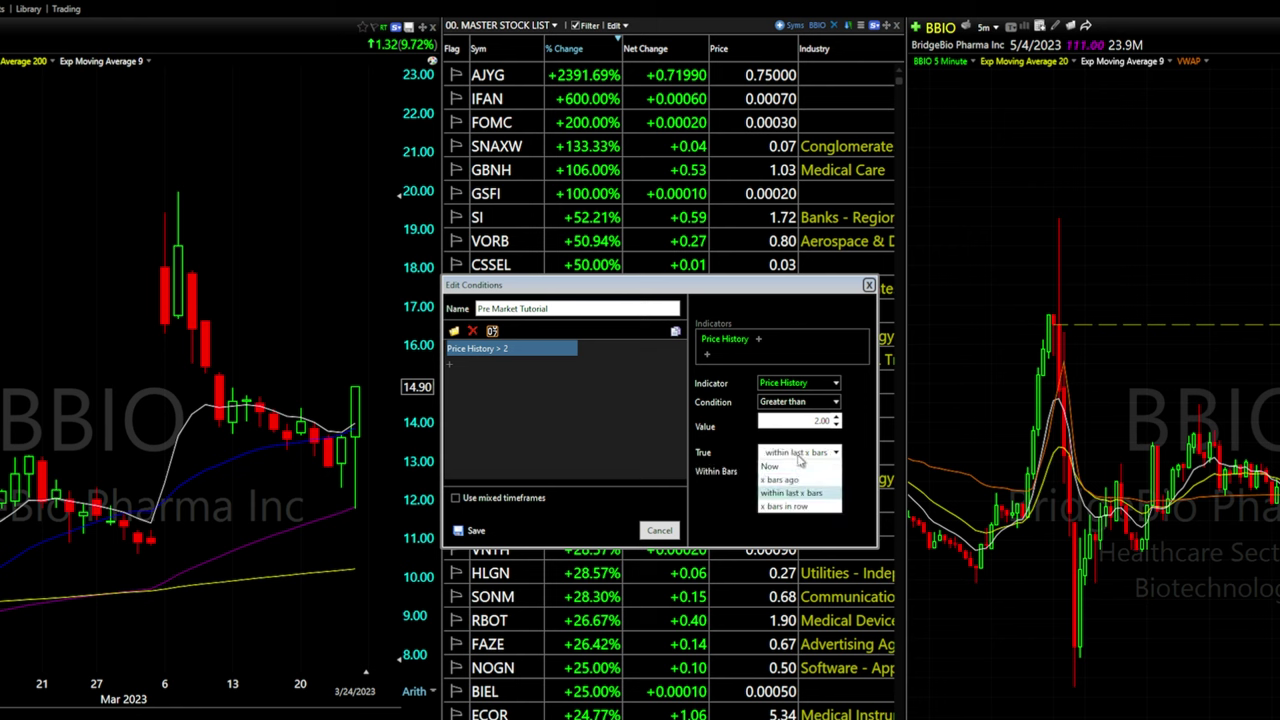
left_click(790, 466)
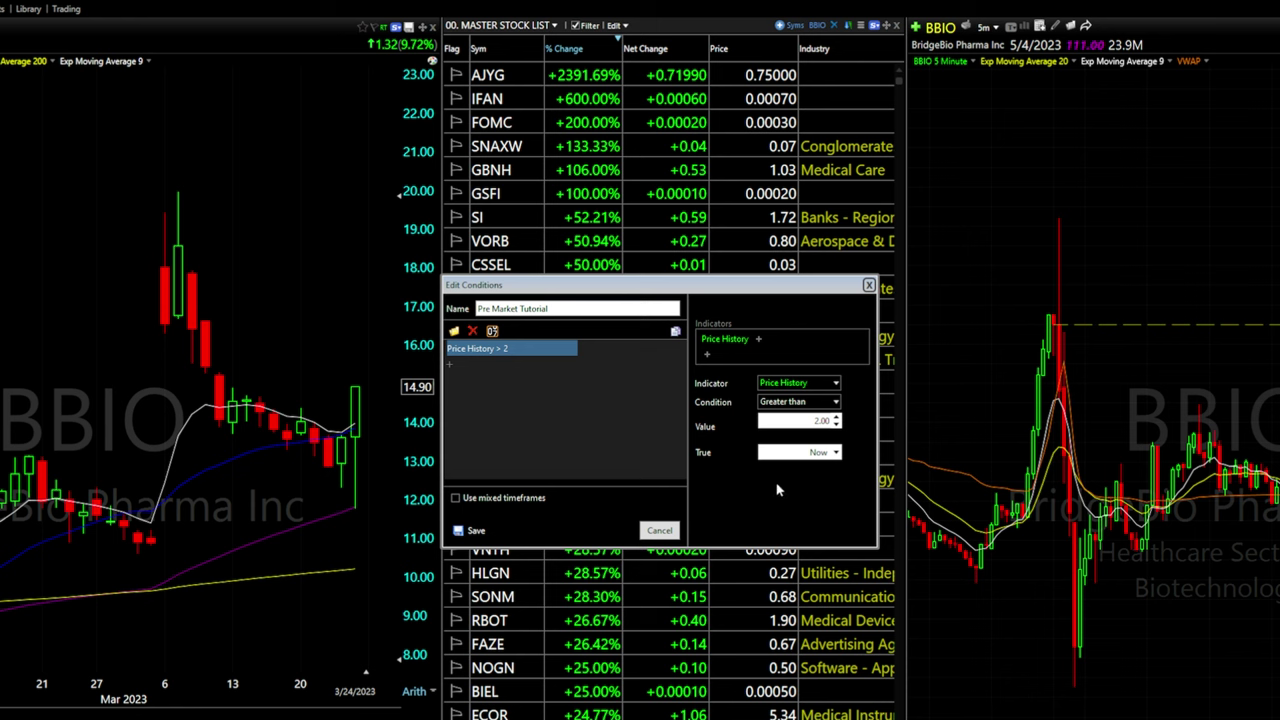
left_click(451, 367)
left_click(505, 383)
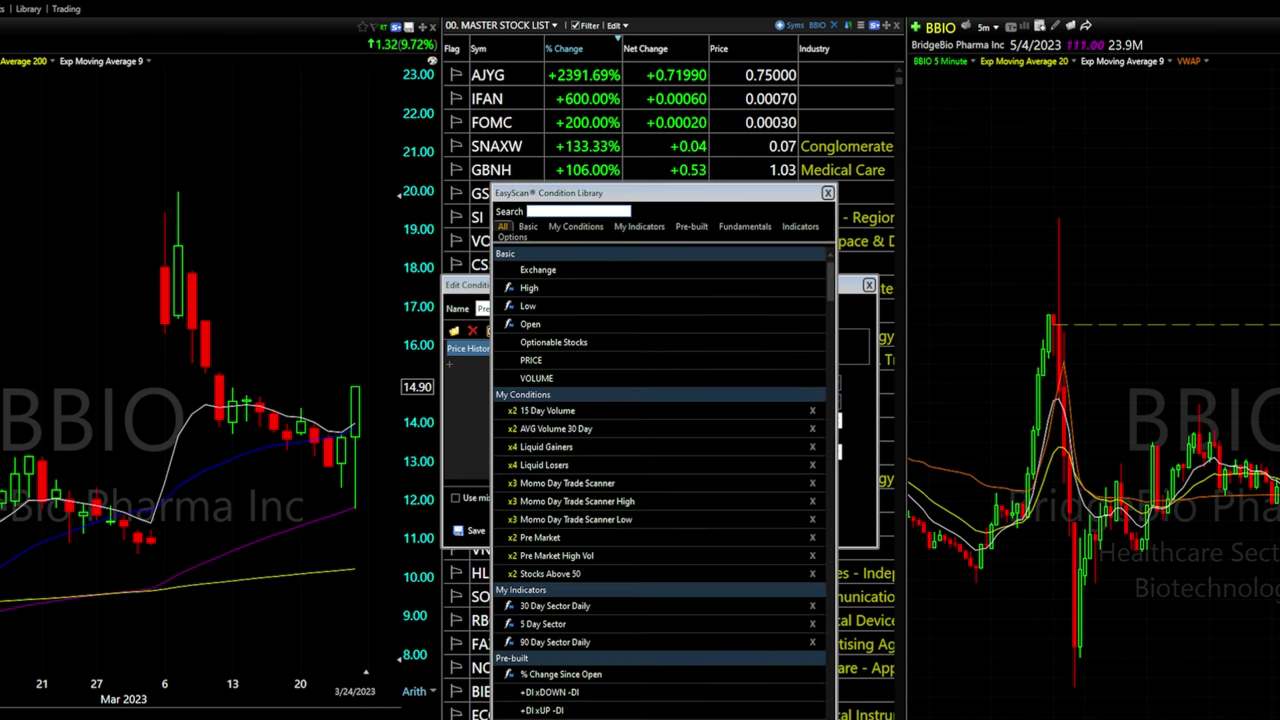
Search 'volume' and add a Volume rule greater than 10000, applying Now
type("volume")
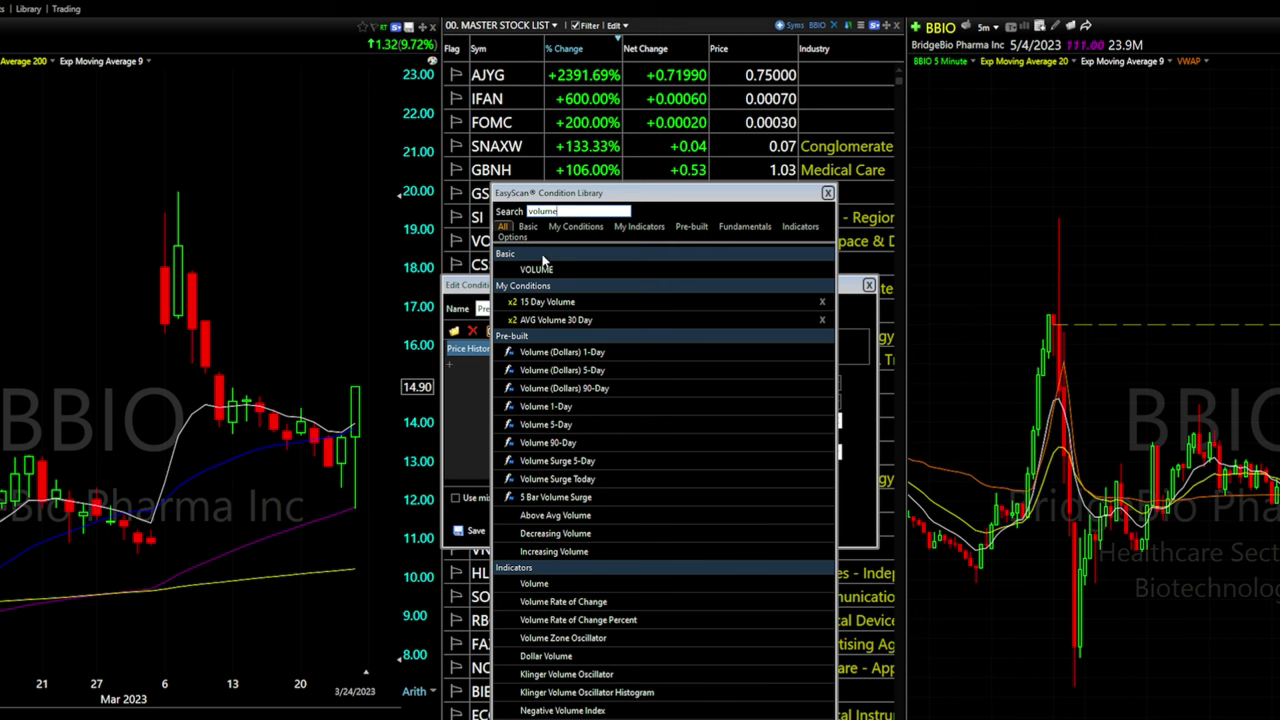
double_click(543, 272)
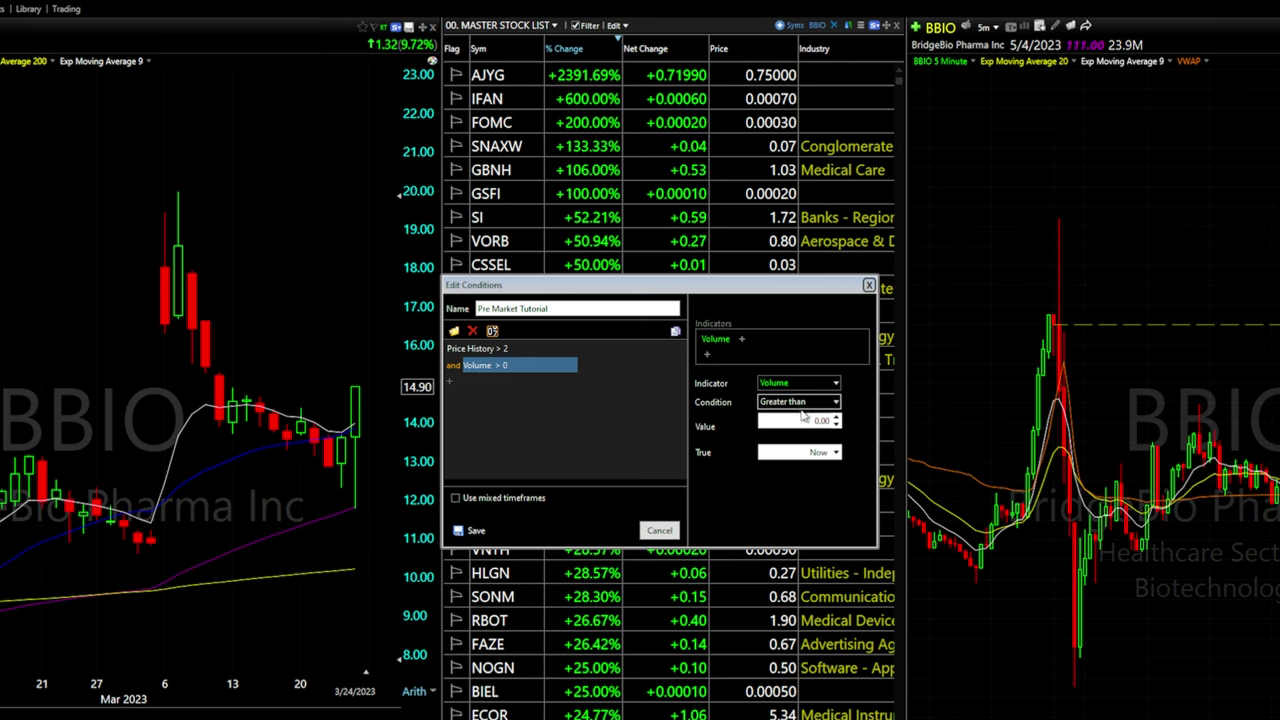
left_click(809, 421)
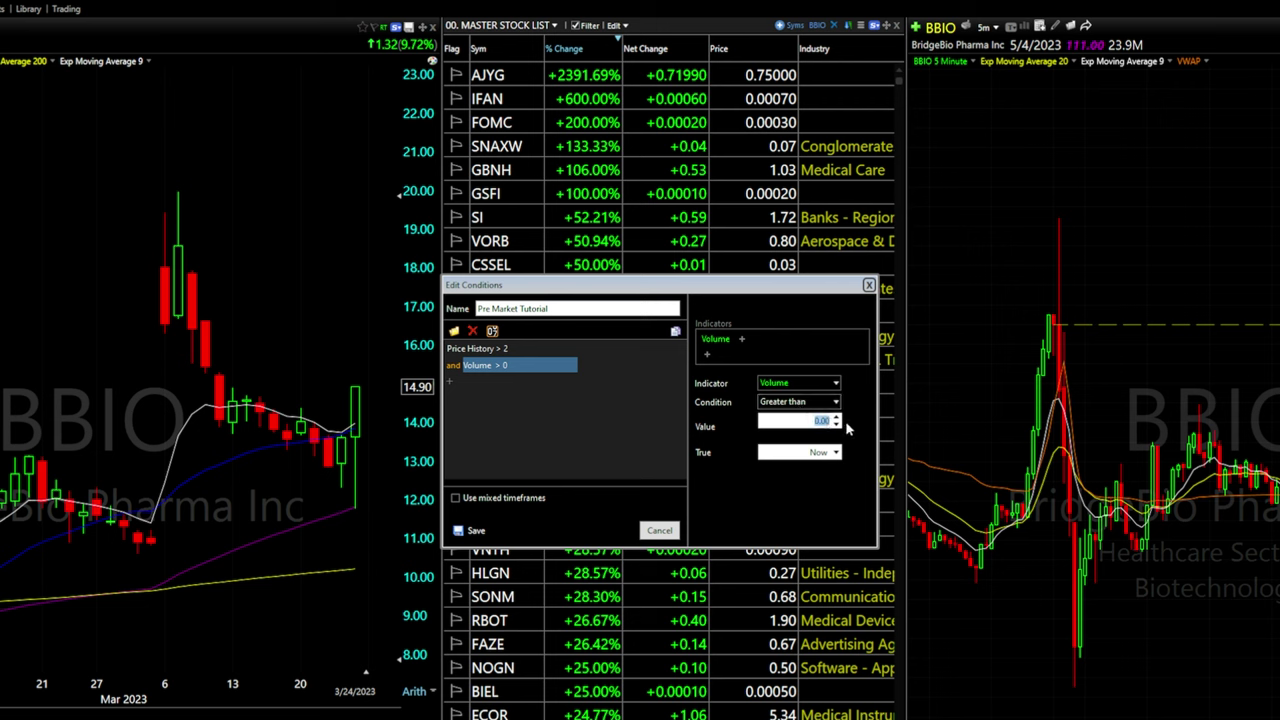
type("10000")
left_click(810, 454)
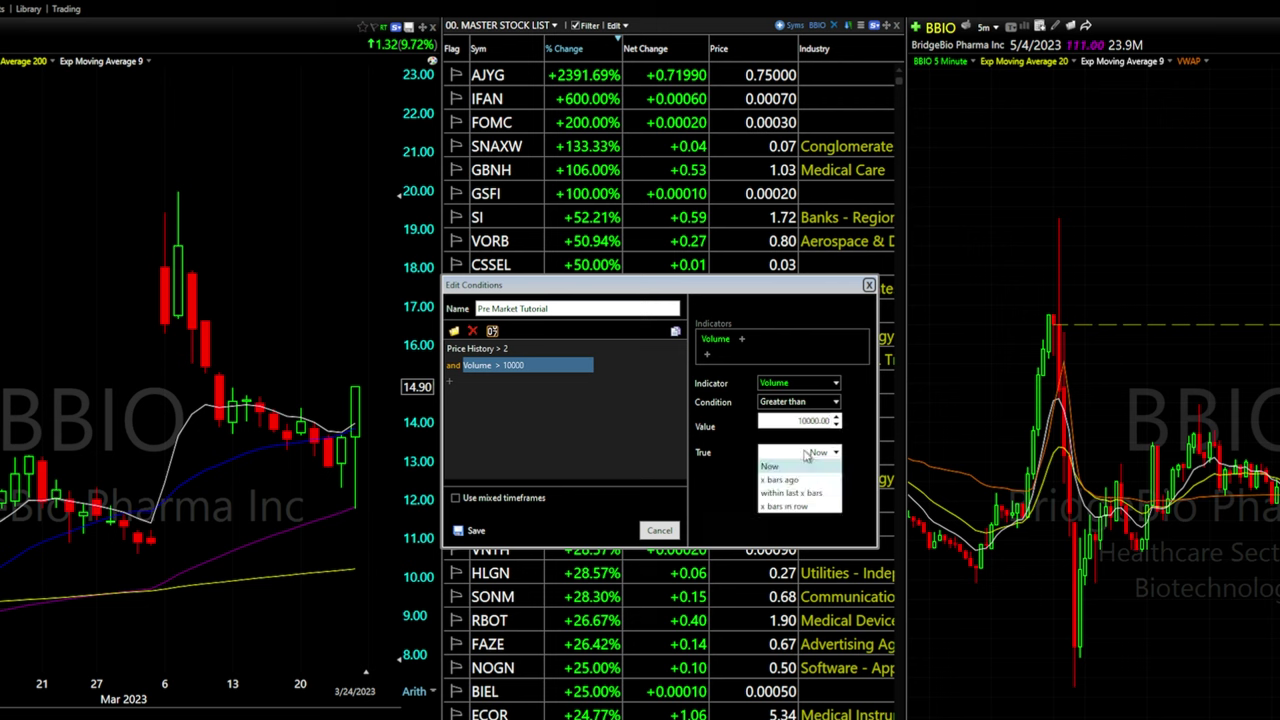
left_click(810, 454)
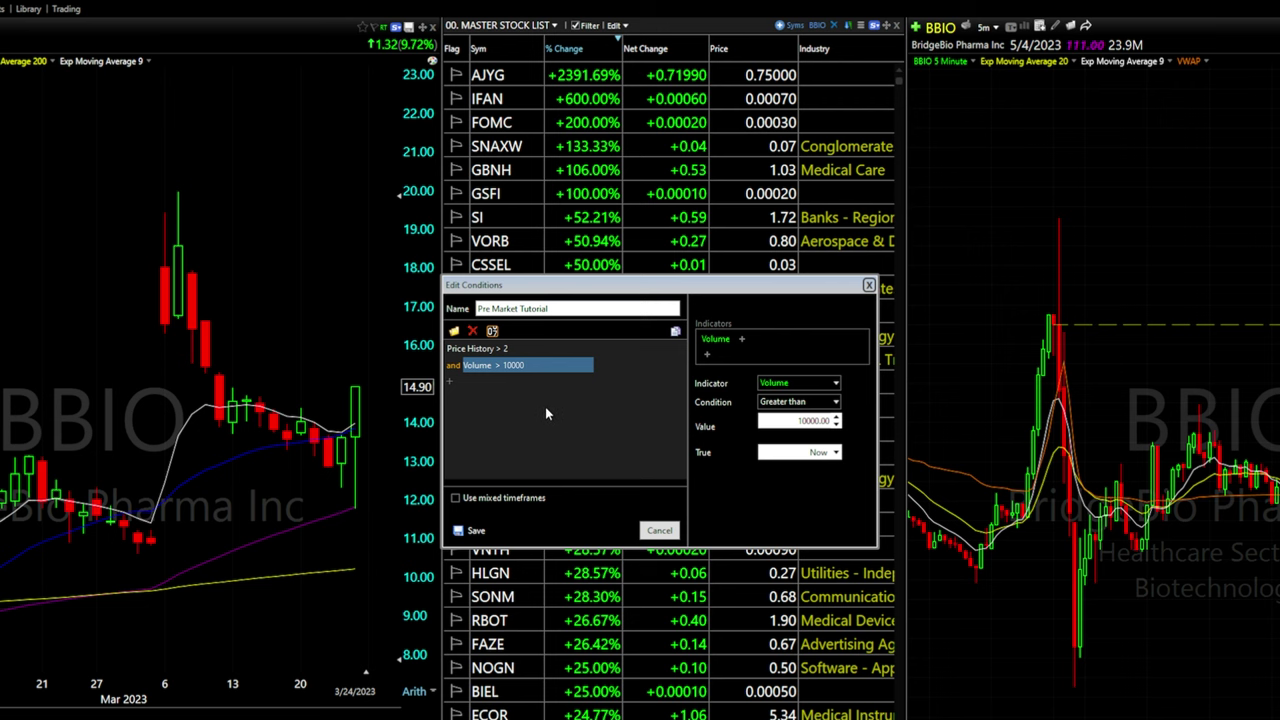
left_click(500, 365)
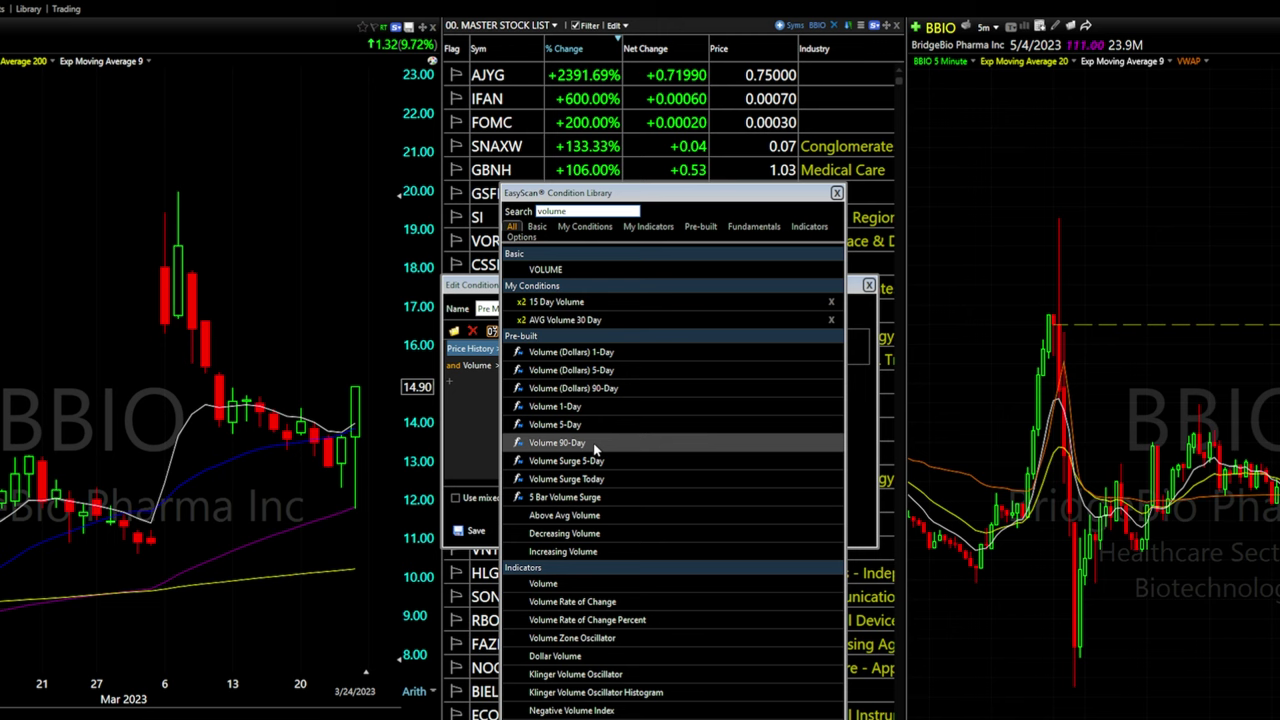
Add a Volume 30-Day rule (formula AVGV30) greater than 500000, adapted from the 90-Day one
mouse_move(596, 451)
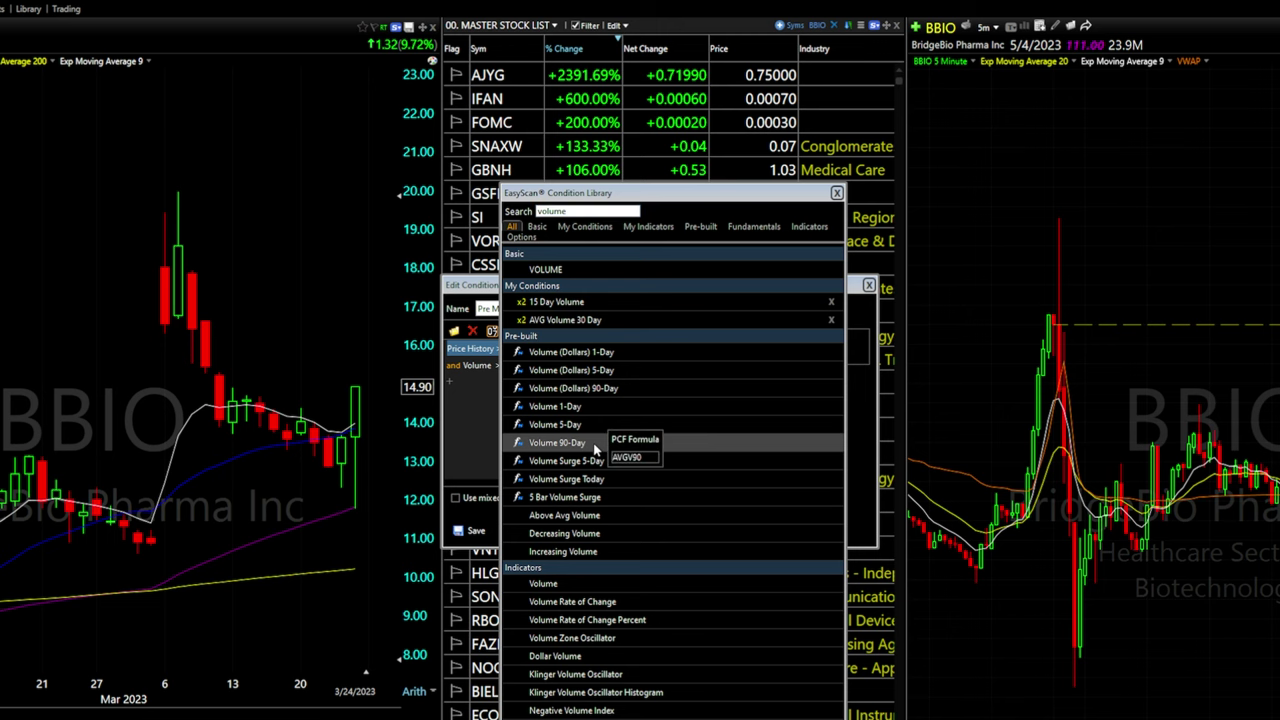
double_click(588, 443)
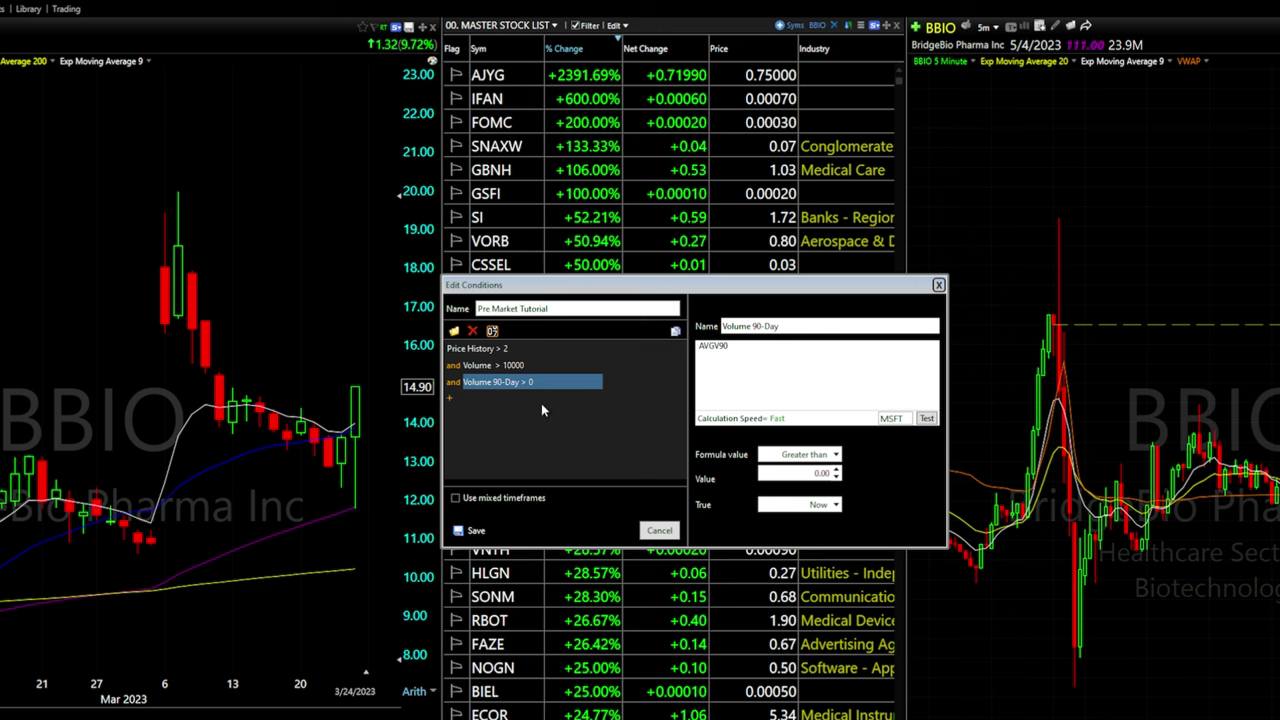
left_click(733, 345)
key("BackSpace")
key("BackSpace")
type("30")
double_click(819, 478)
type("500000")
left_click(521, 465)
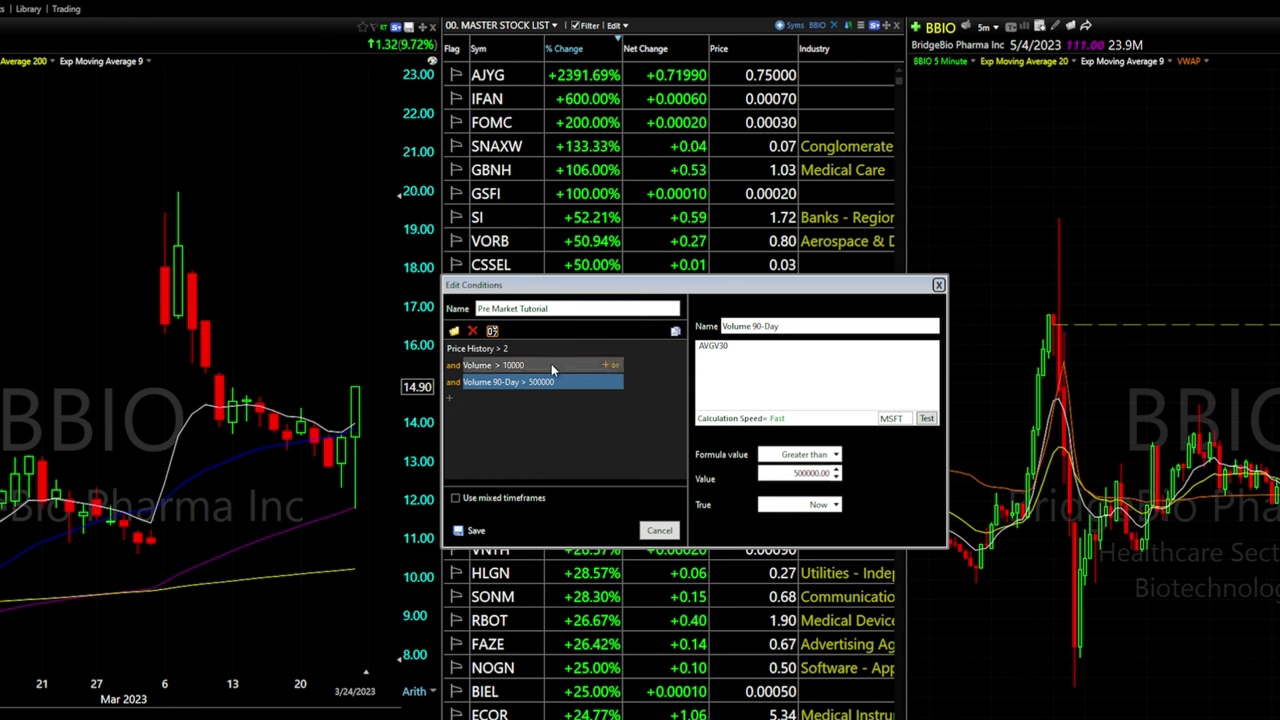
mouse_move(605, 370)
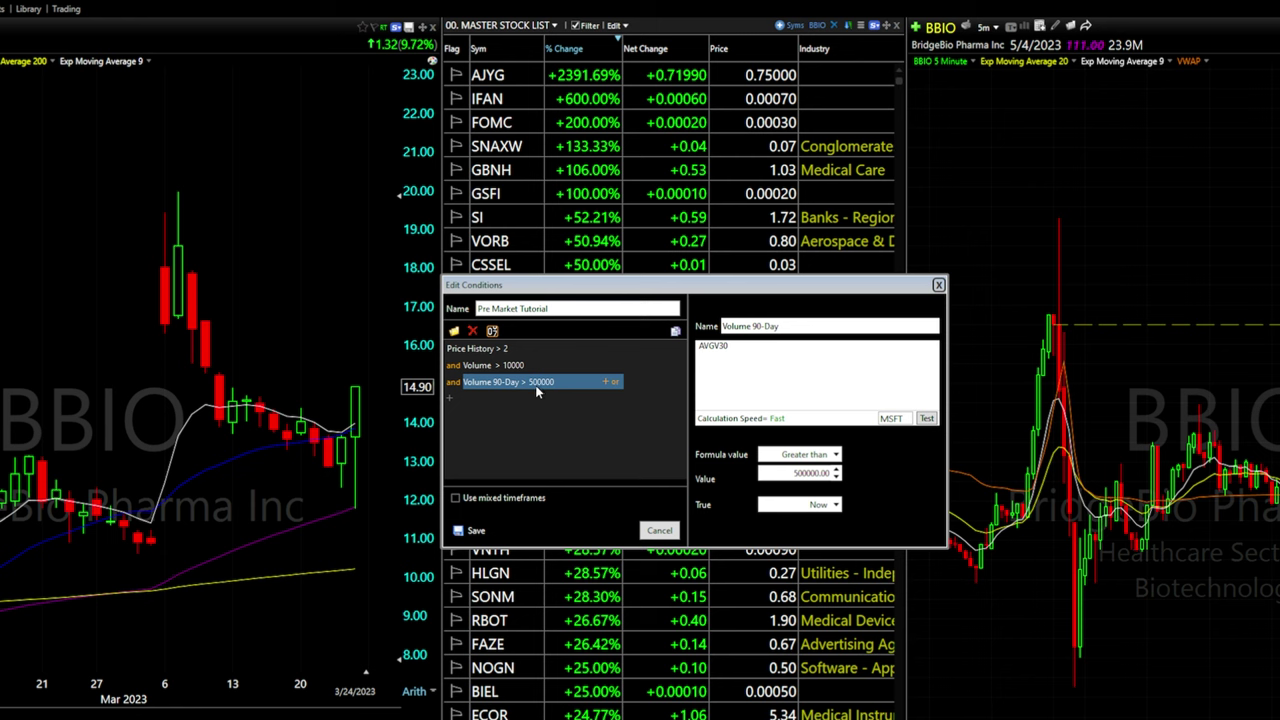
key("BackSpace")
type("3")
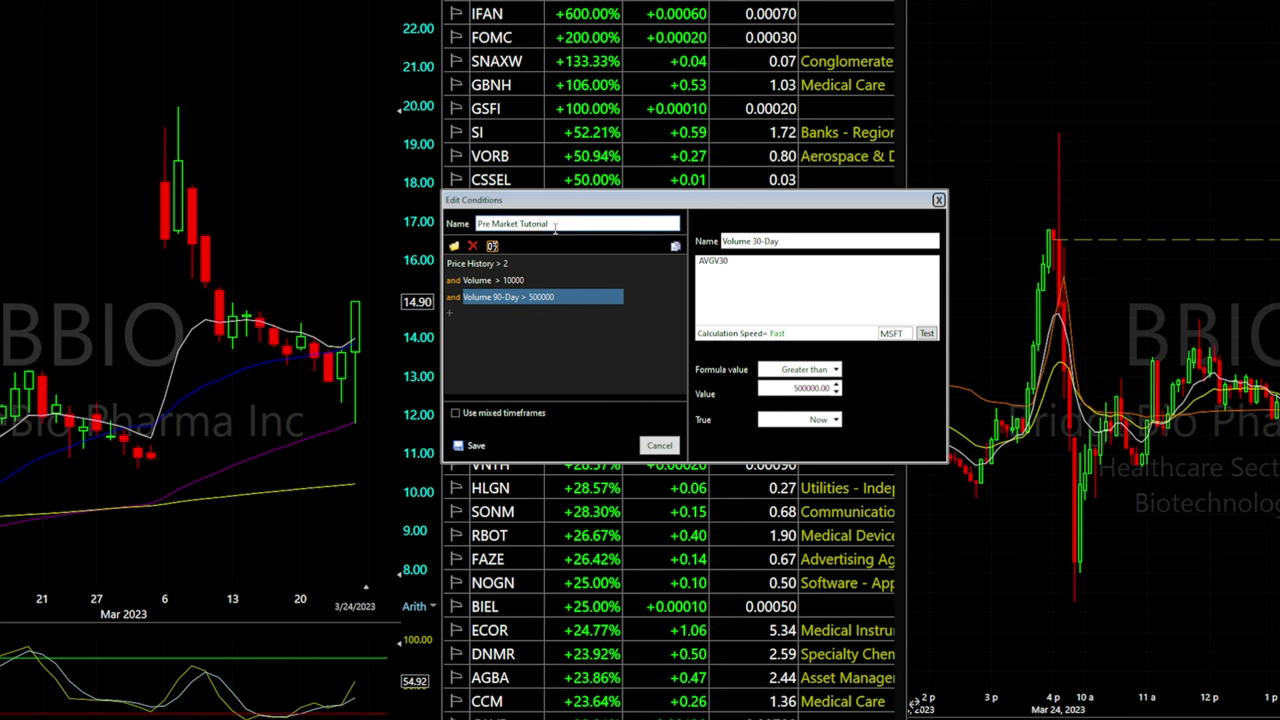
Save the condition set as 'Pre Market Tutorial' and close the condition editor
left_click(470, 445)
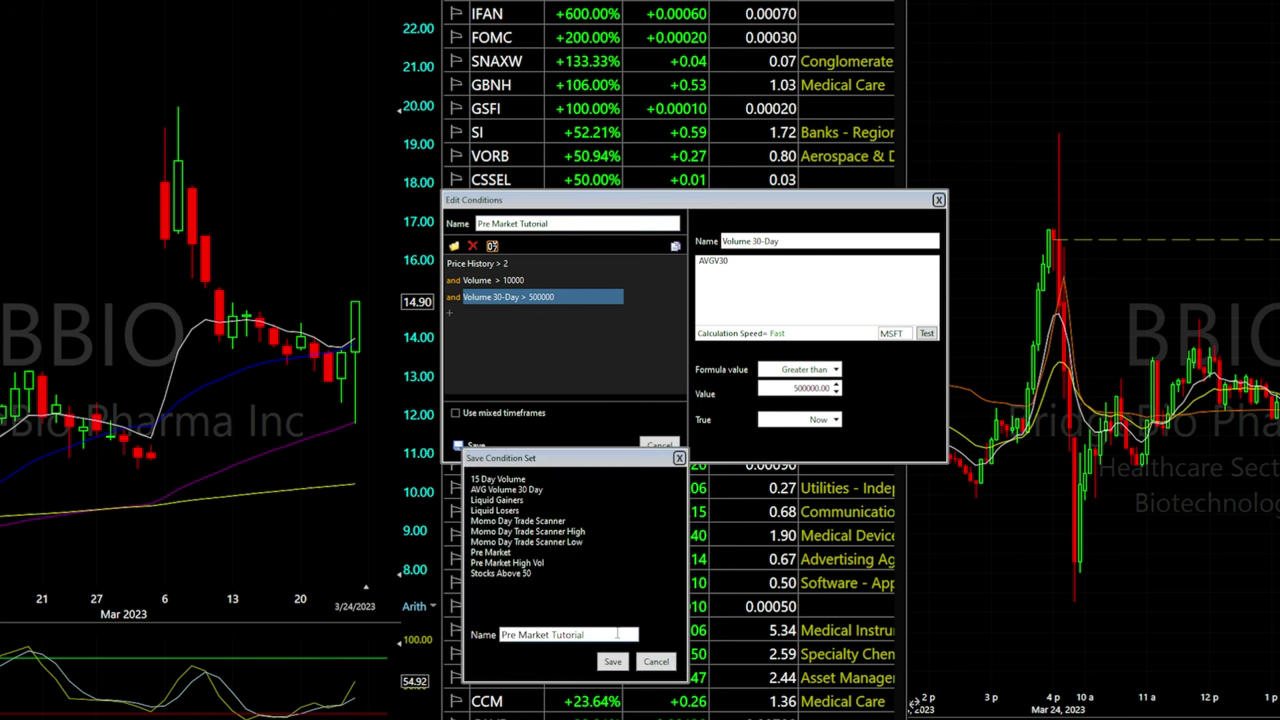
left_click(613, 662)
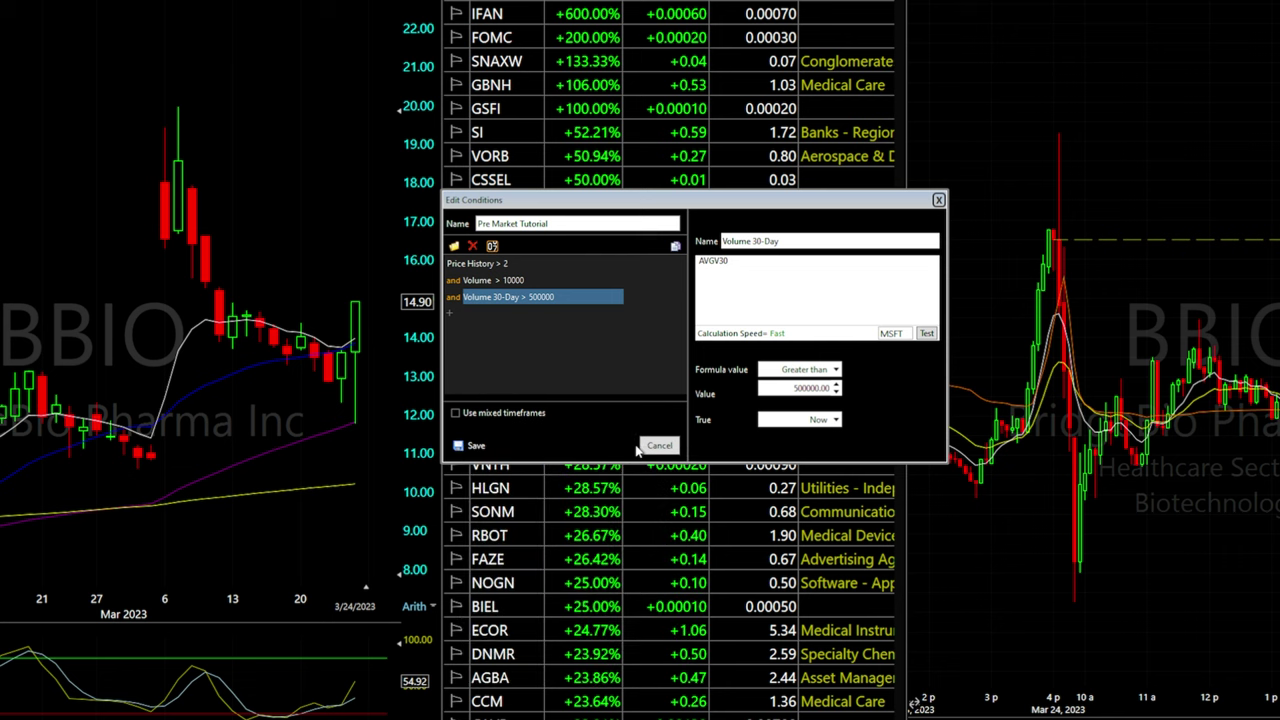
left_click(641, 446)
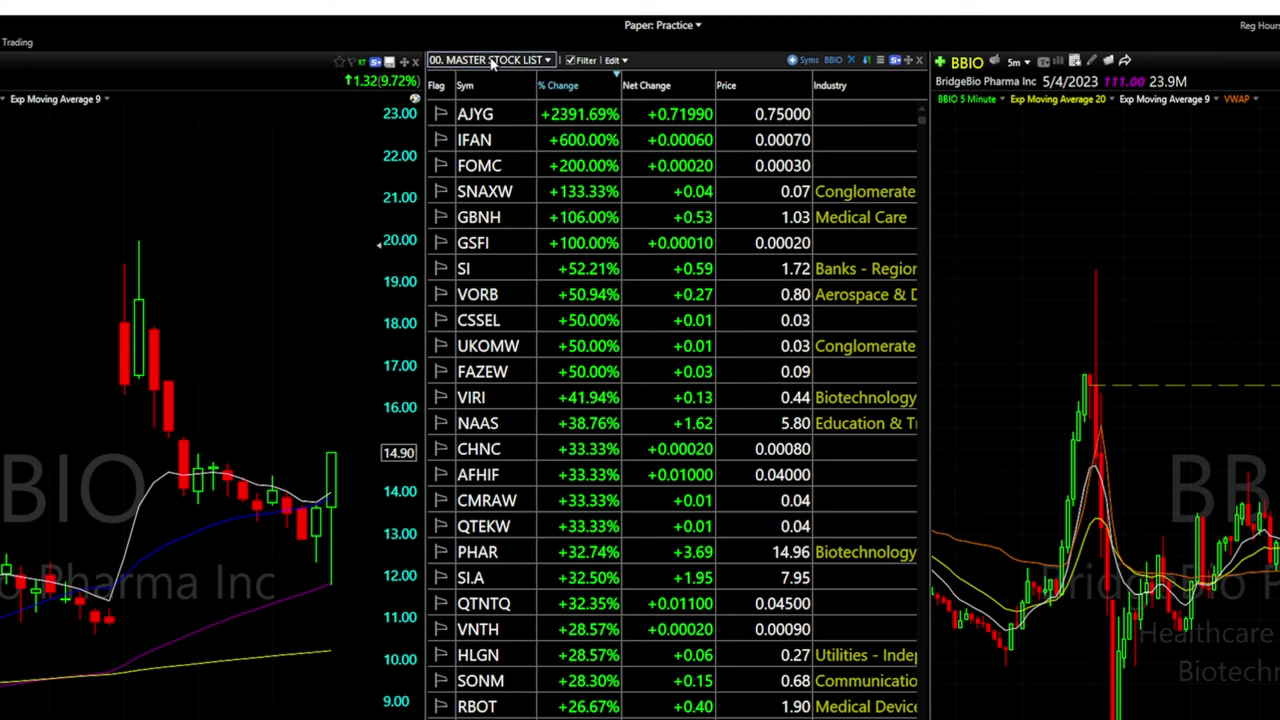
left_click(492, 63)
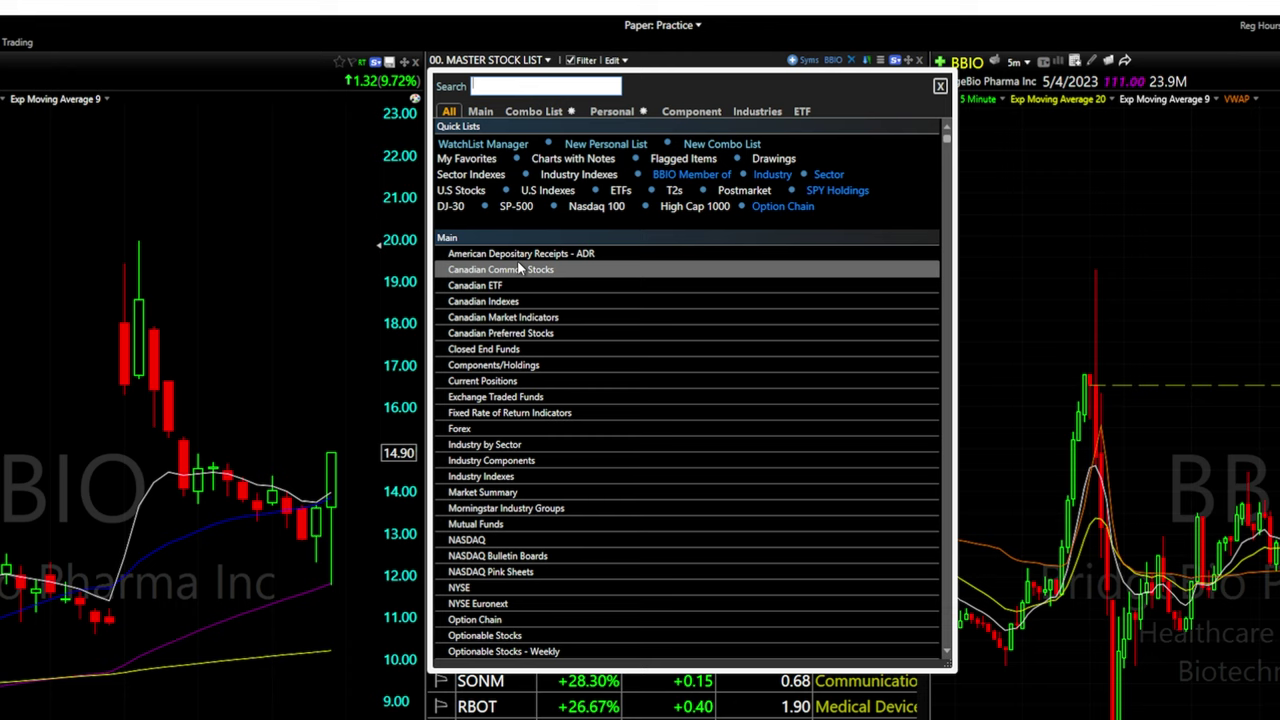
scroll(523, 563, "down", 5)
scroll(523, 563, "up", 5)
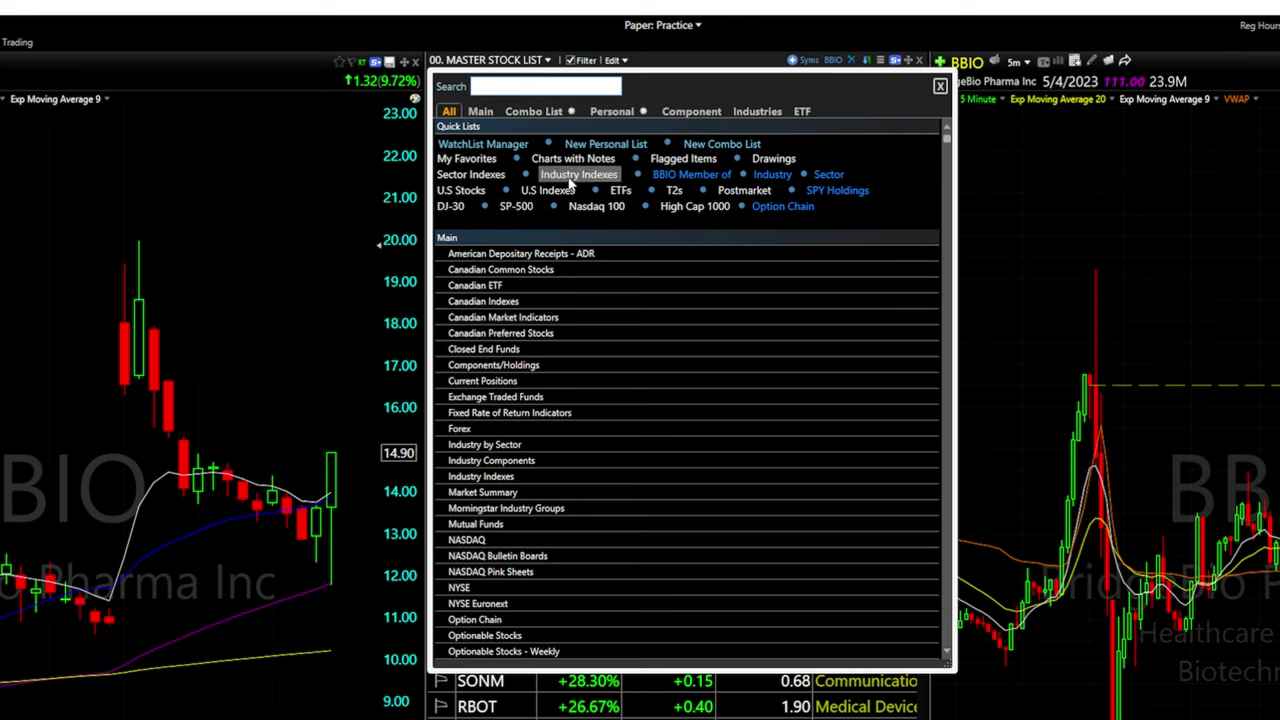
left_click(578, 174)
left_click(495, 61)
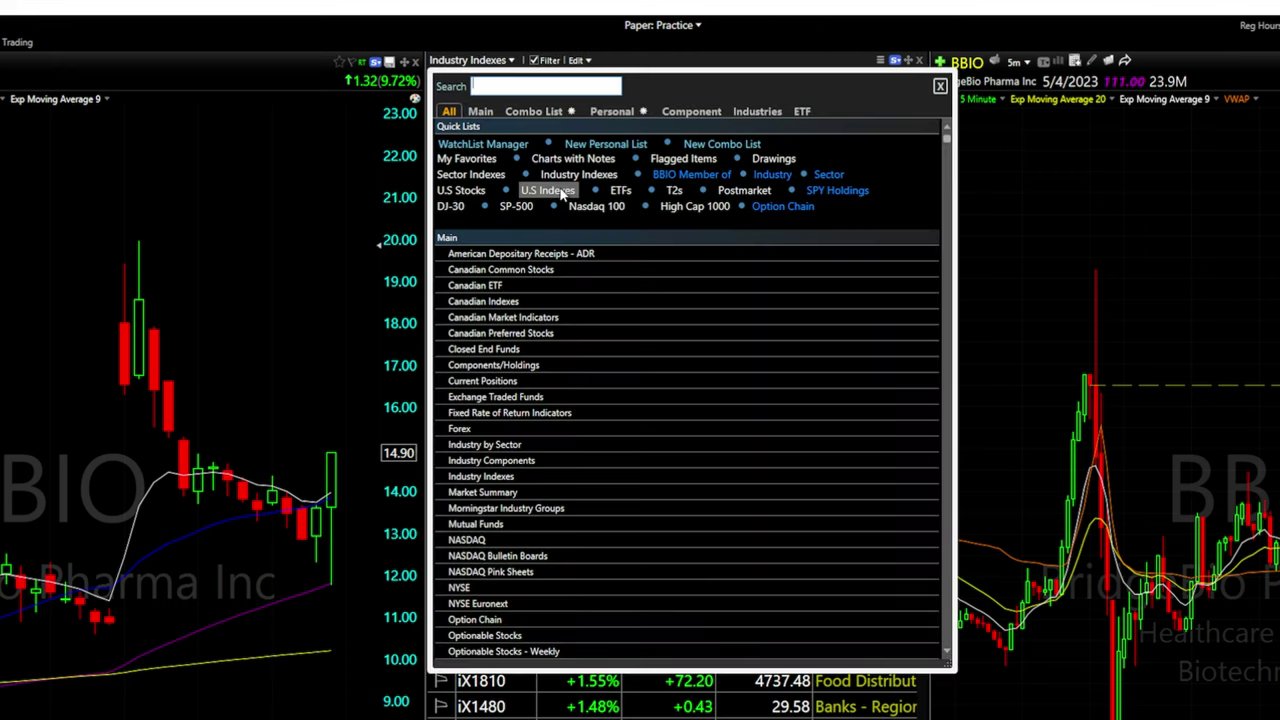
left_click(563, 192)
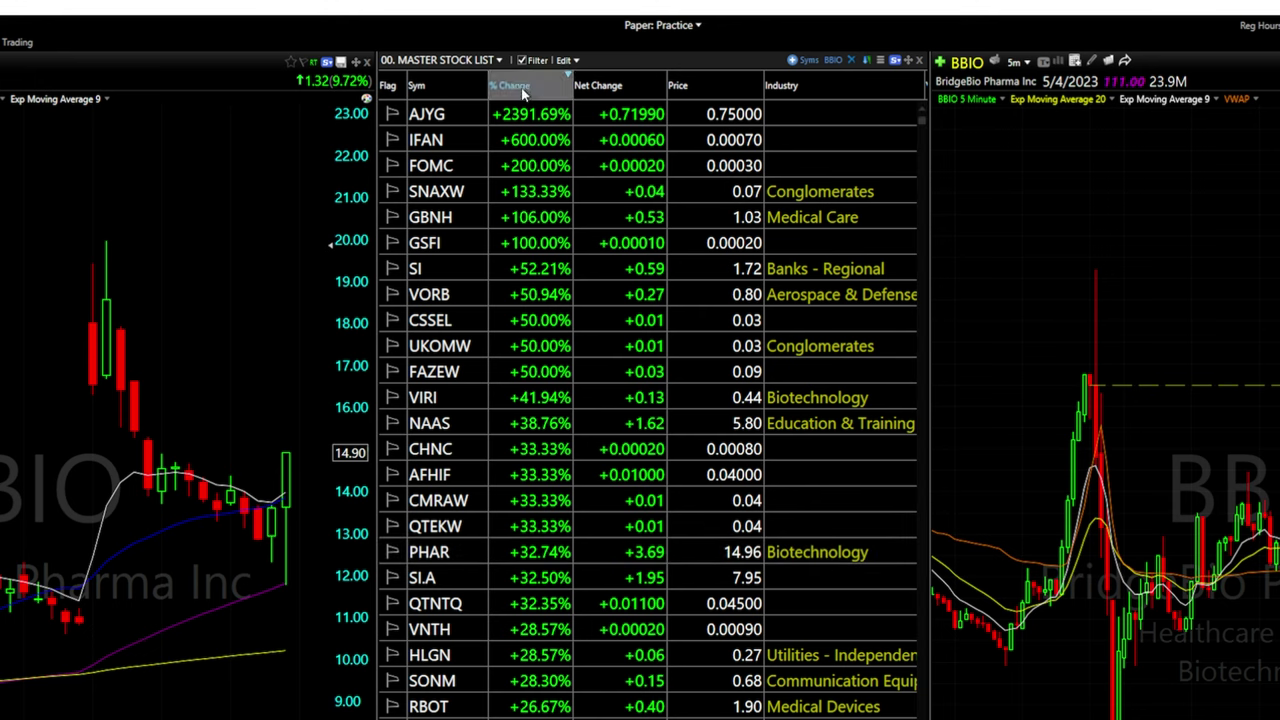
In Columns & Filters, set the % Change filter to Greater than 5
left_click(568, 60)
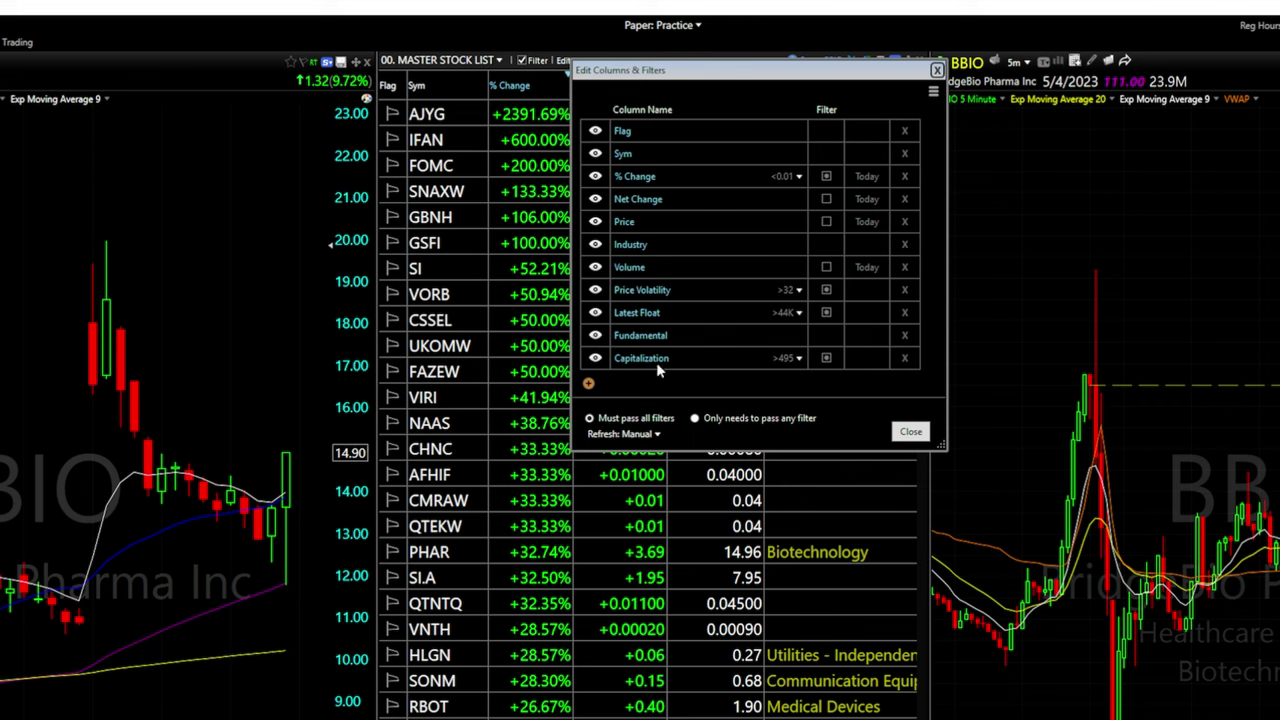
left_click_drag(742, 62, 752, 176)
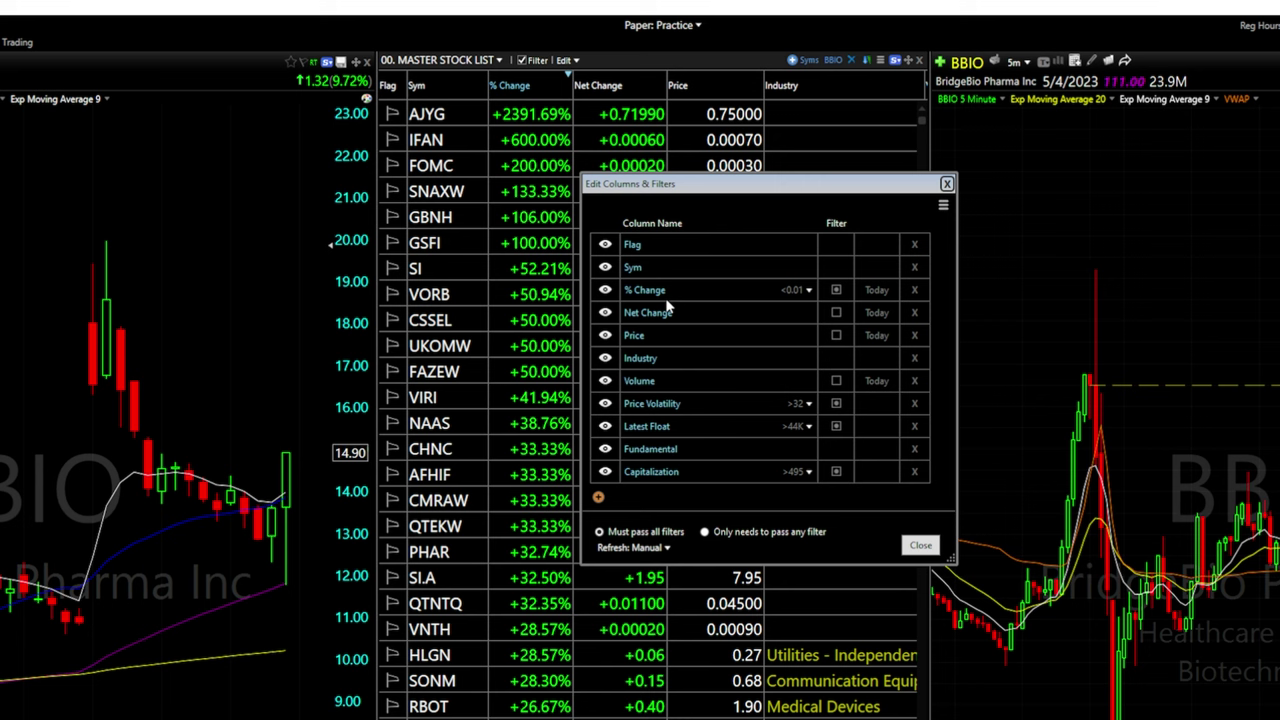
left_click(808, 291)
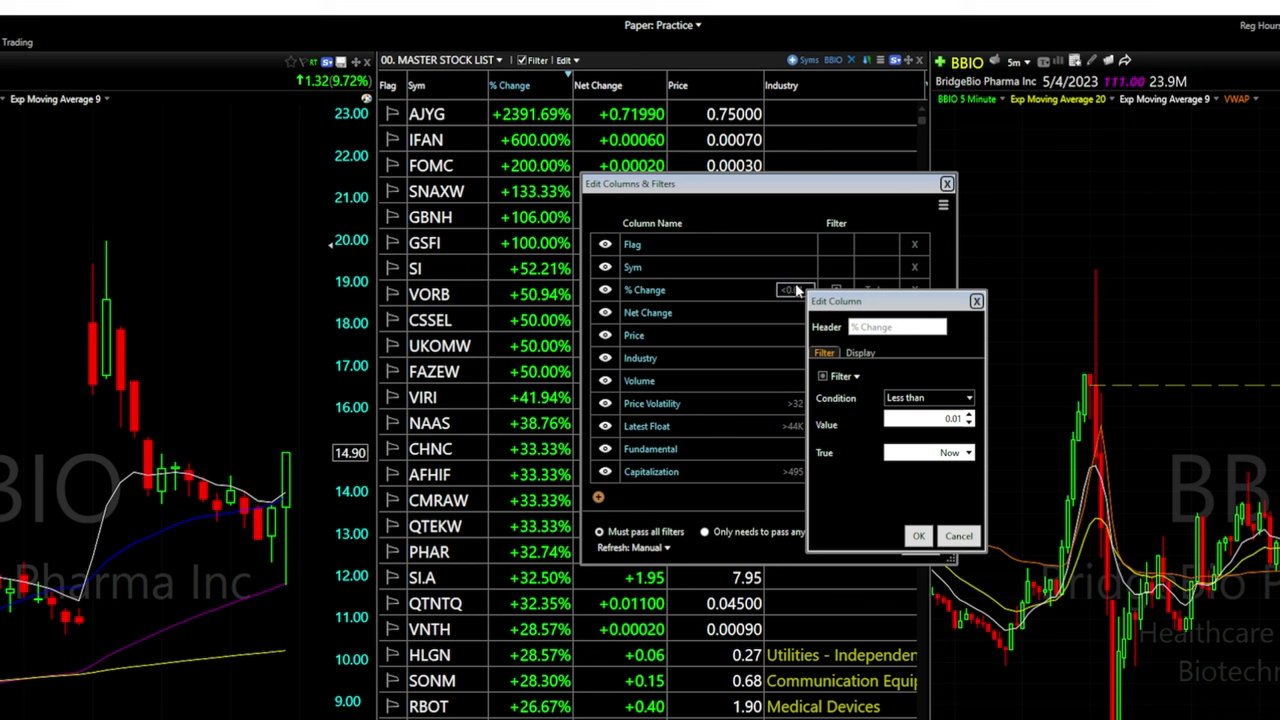
left_click(951, 399)
left_click(951, 399)
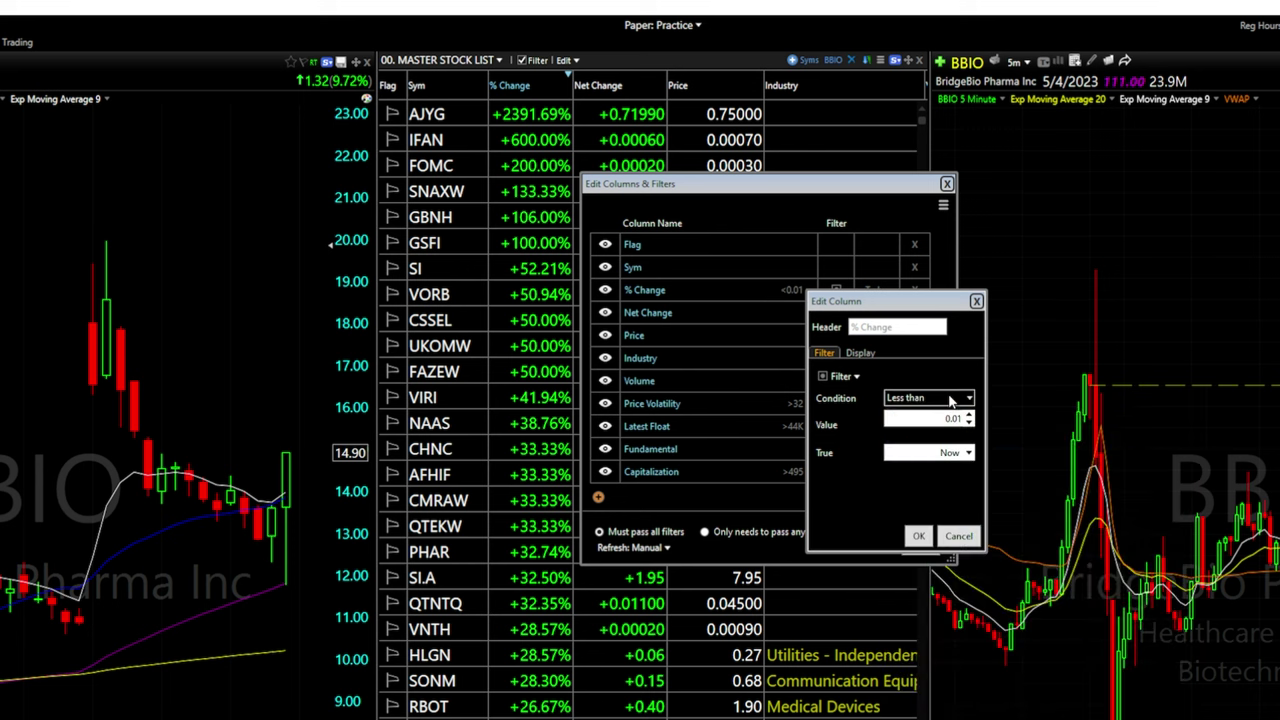
left_click(951, 399)
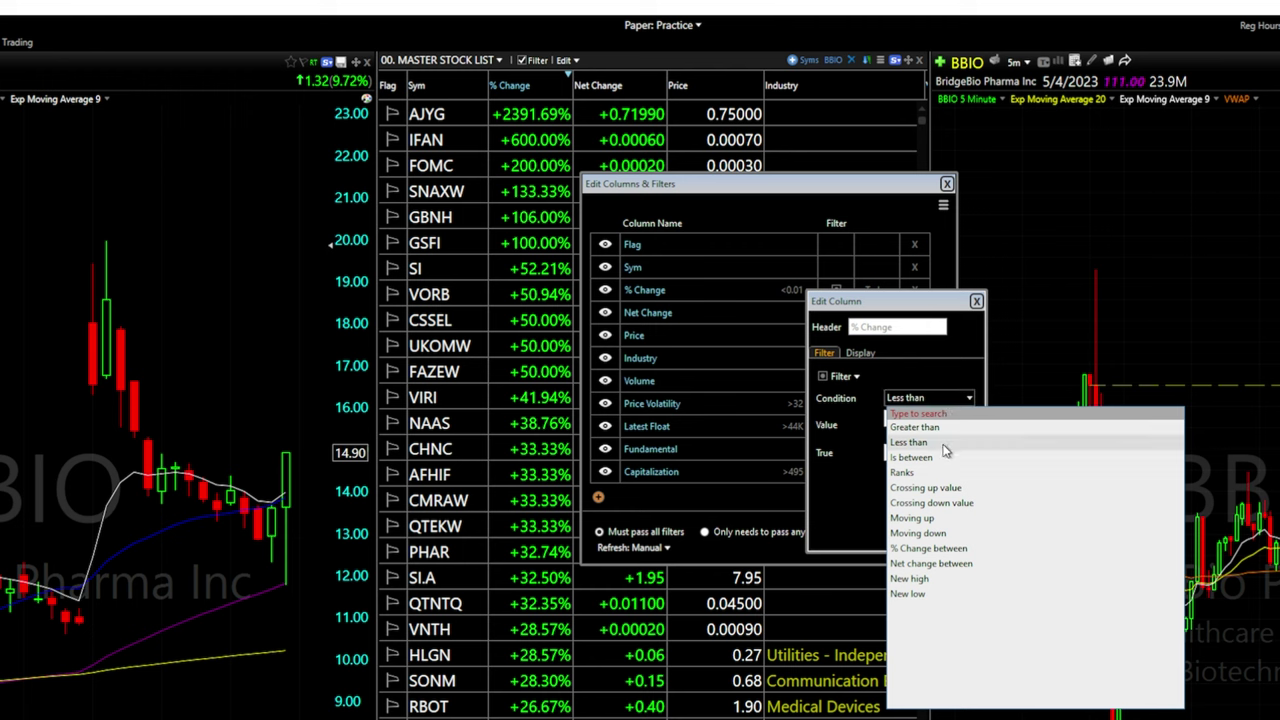
left_click(945, 400)
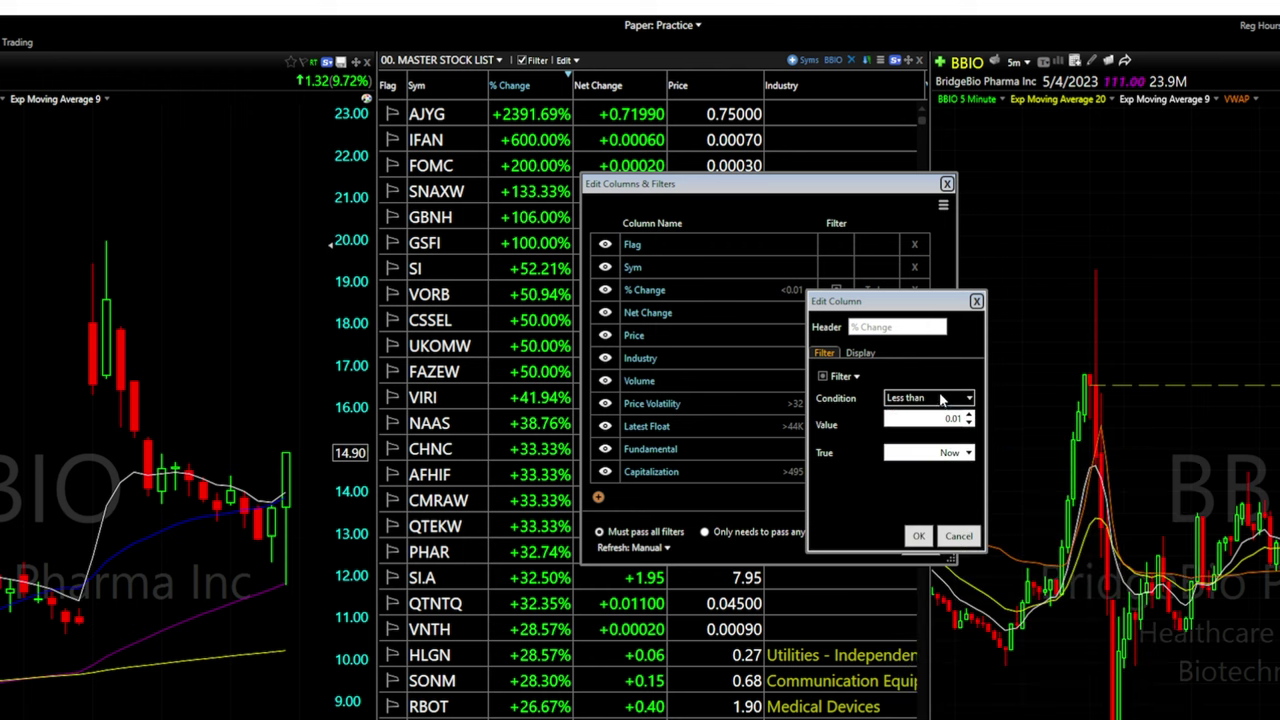
left_click(940, 400)
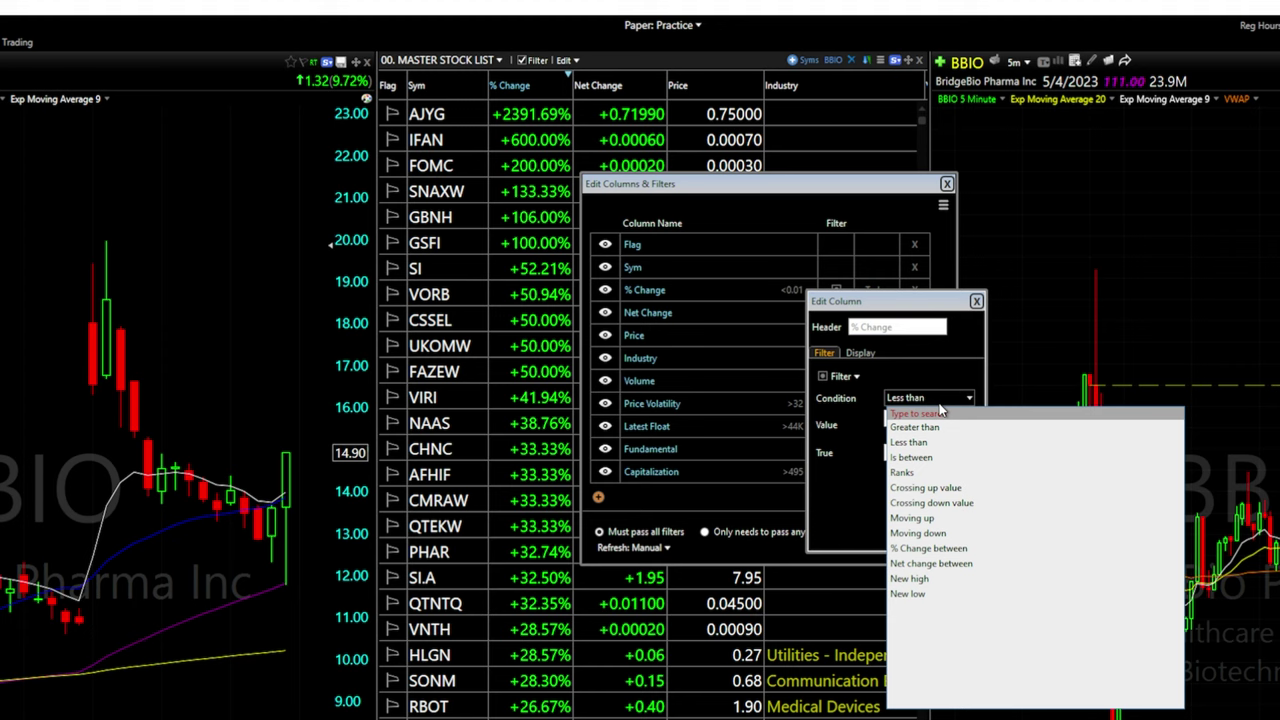
left_click(914, 427)
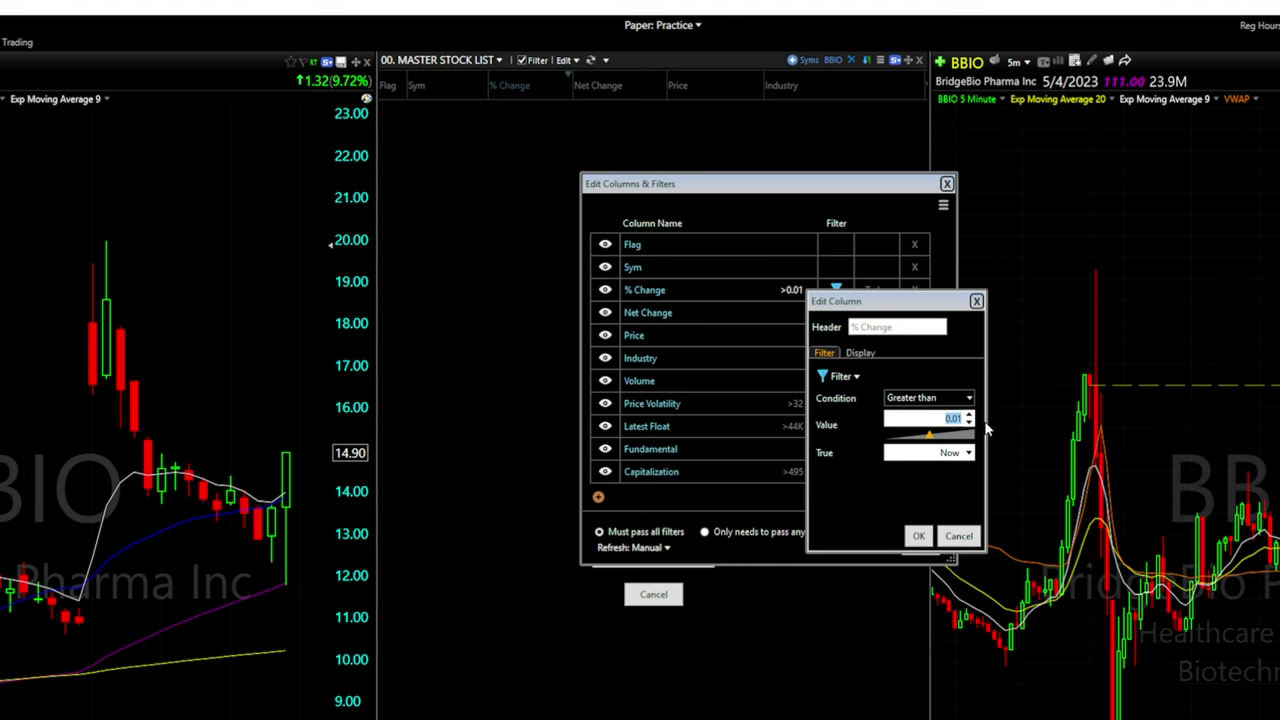
type("5")
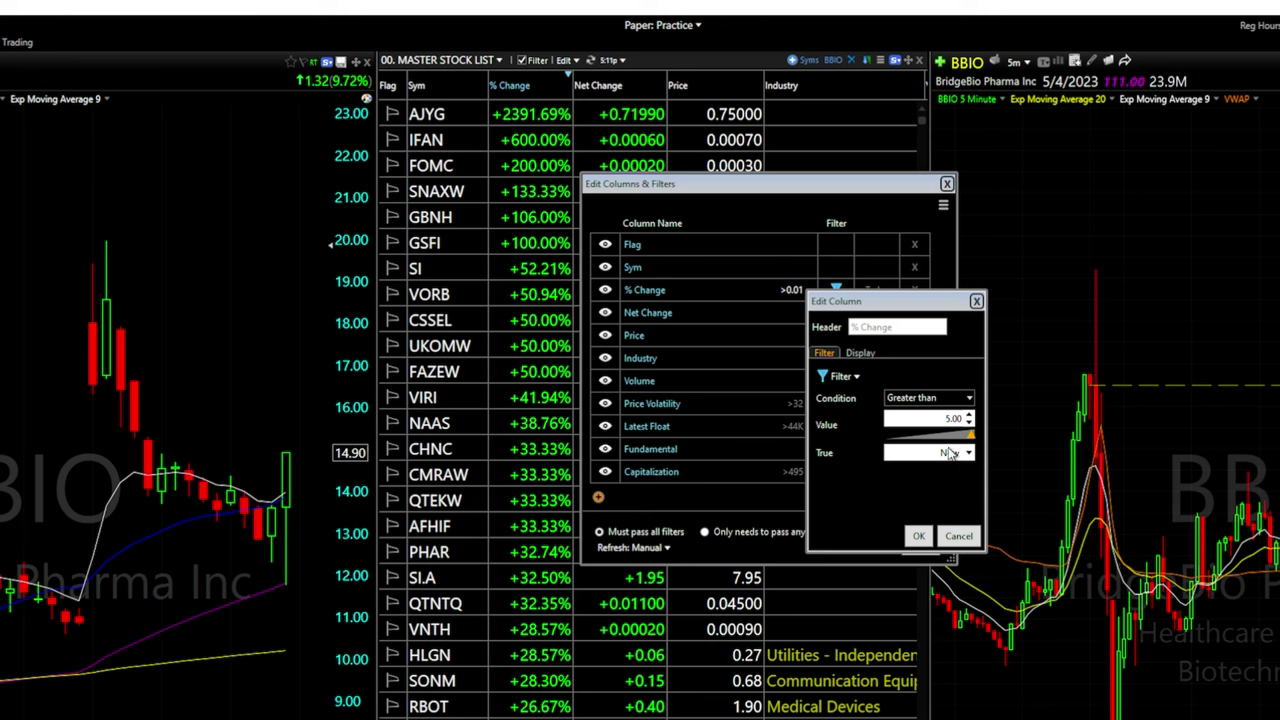
left_click(918, 537)
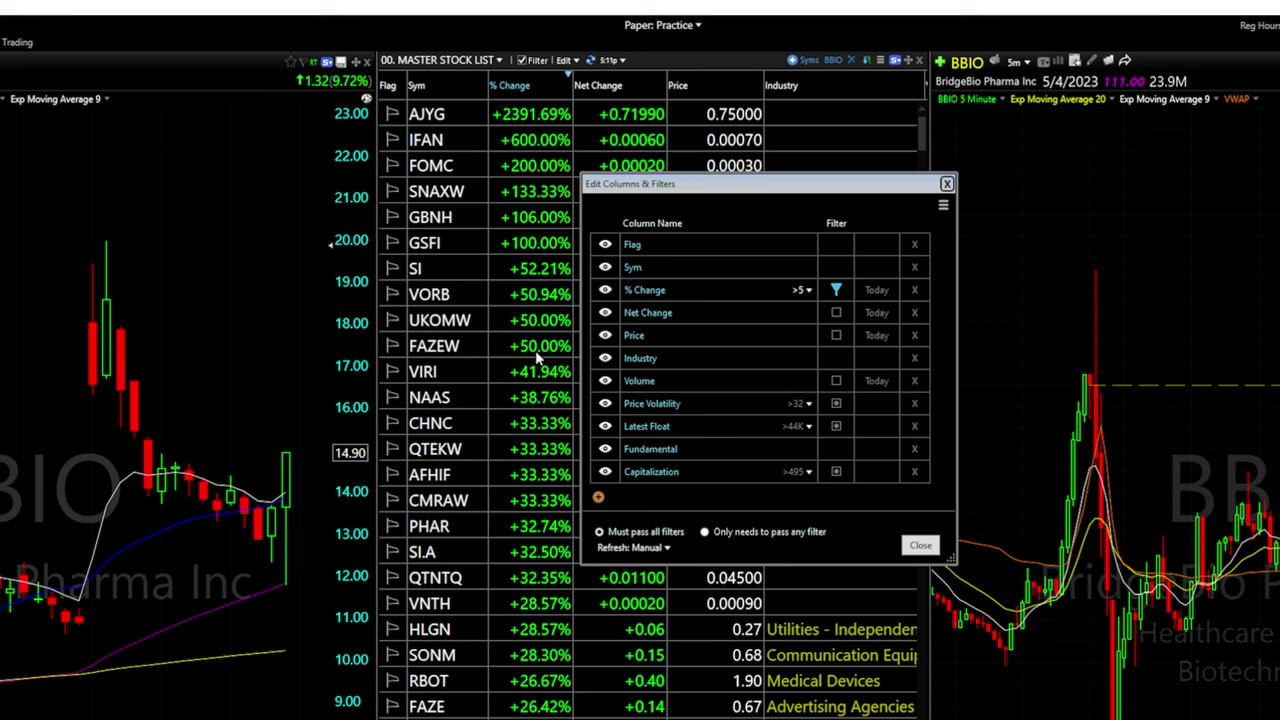
Enable the Net Change > 0.00 and Price > 16 filters, passing stocks that match any filter
left_click_drag(716, 185, 804, 169)
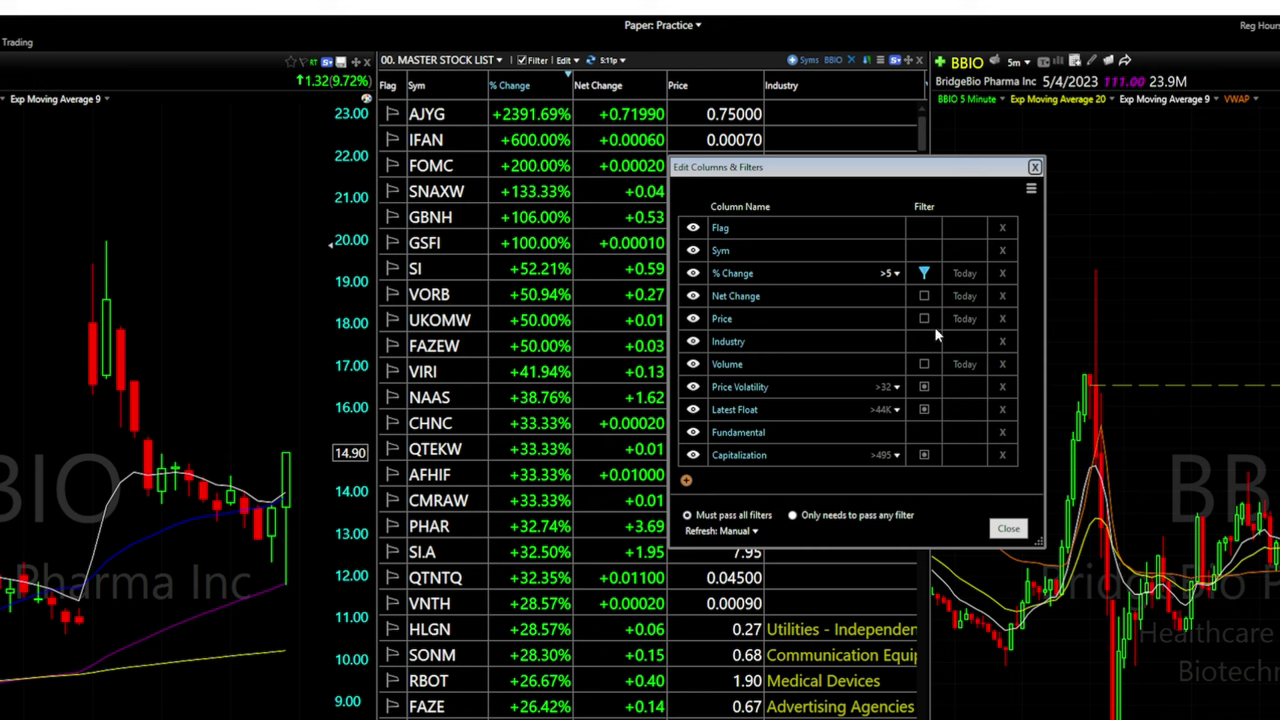
left_click(924, 297)
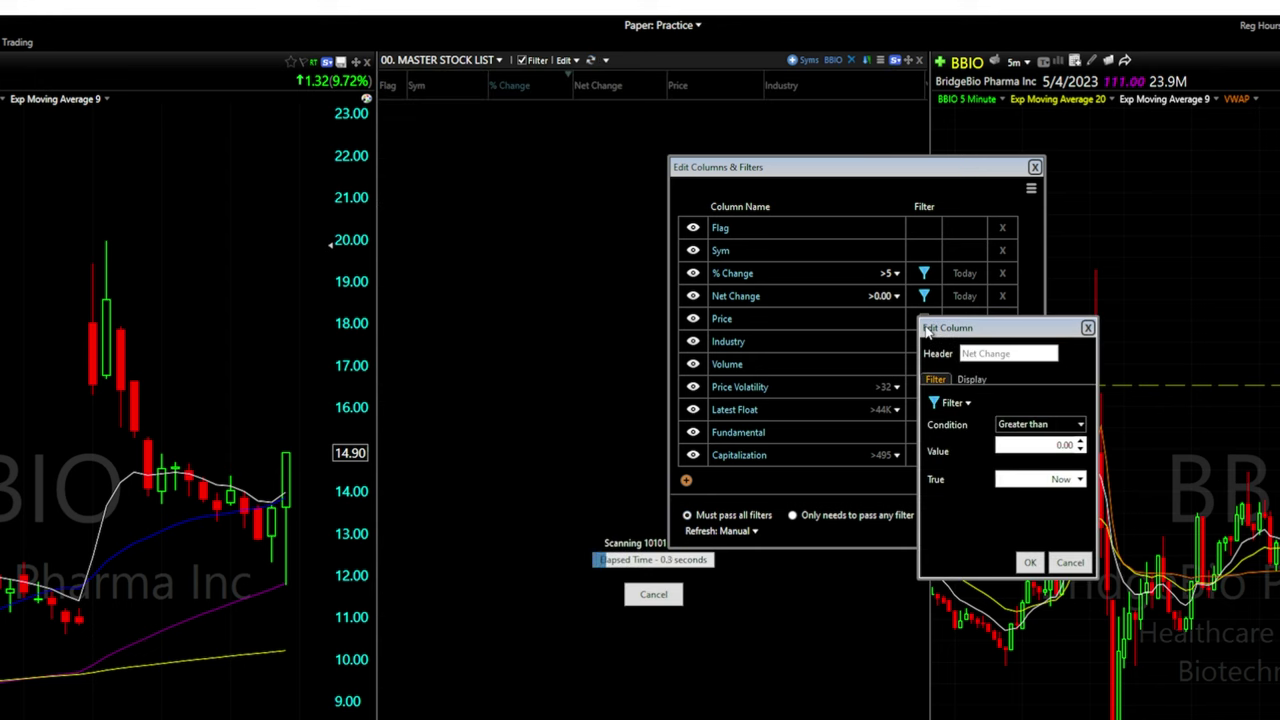
left_click(1031, 563)
left_click(924, 318)
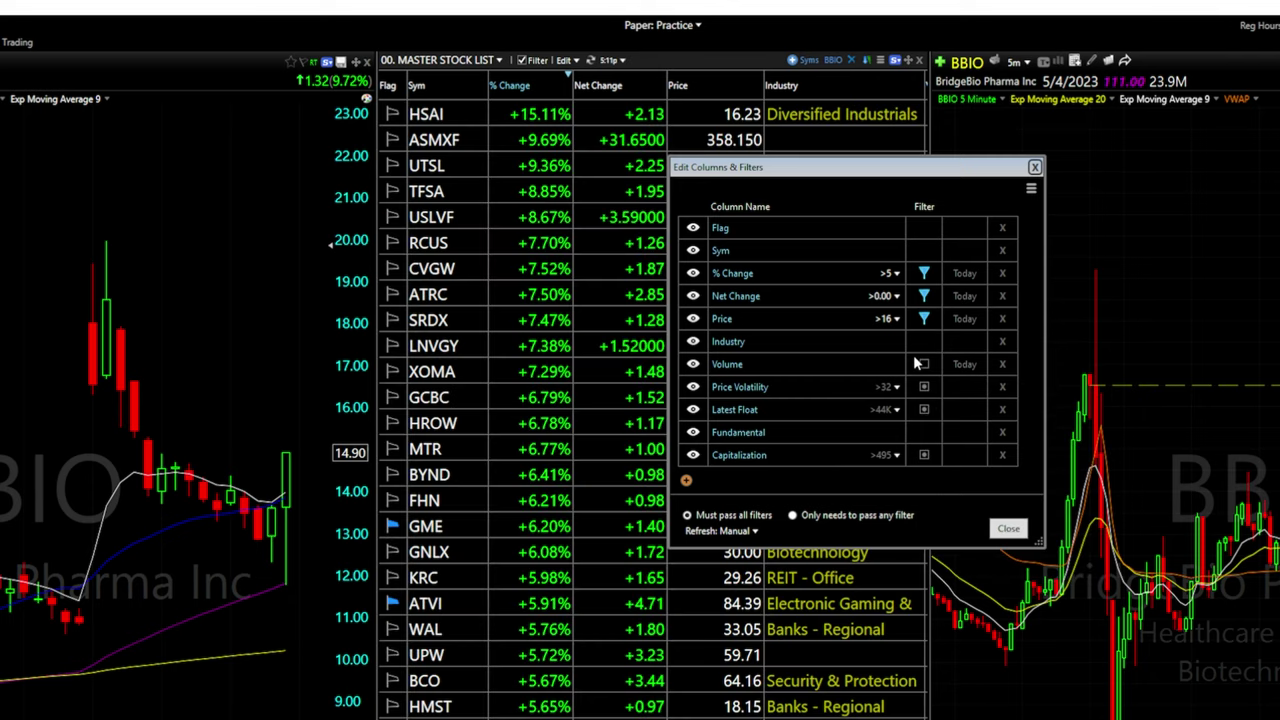
left_click(794, 516)
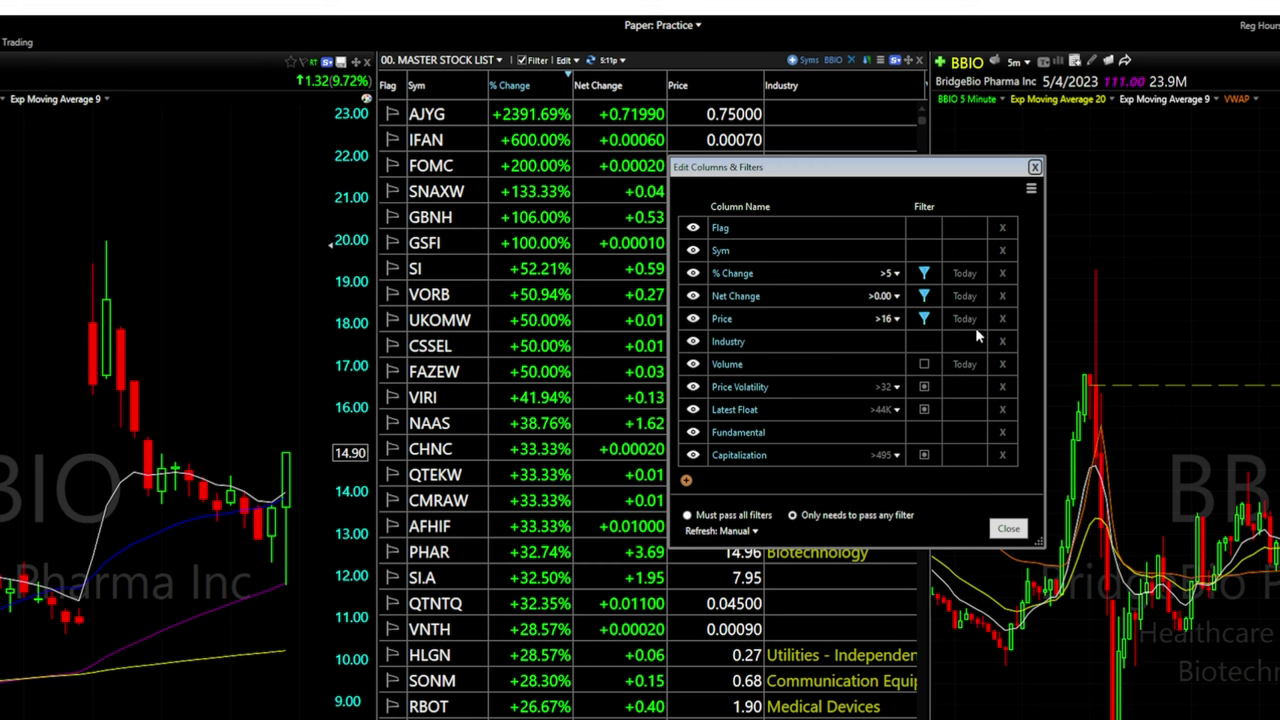
Switch the Price and Net Change filters back off
left_click(924, 318)
left_click(924, 296)
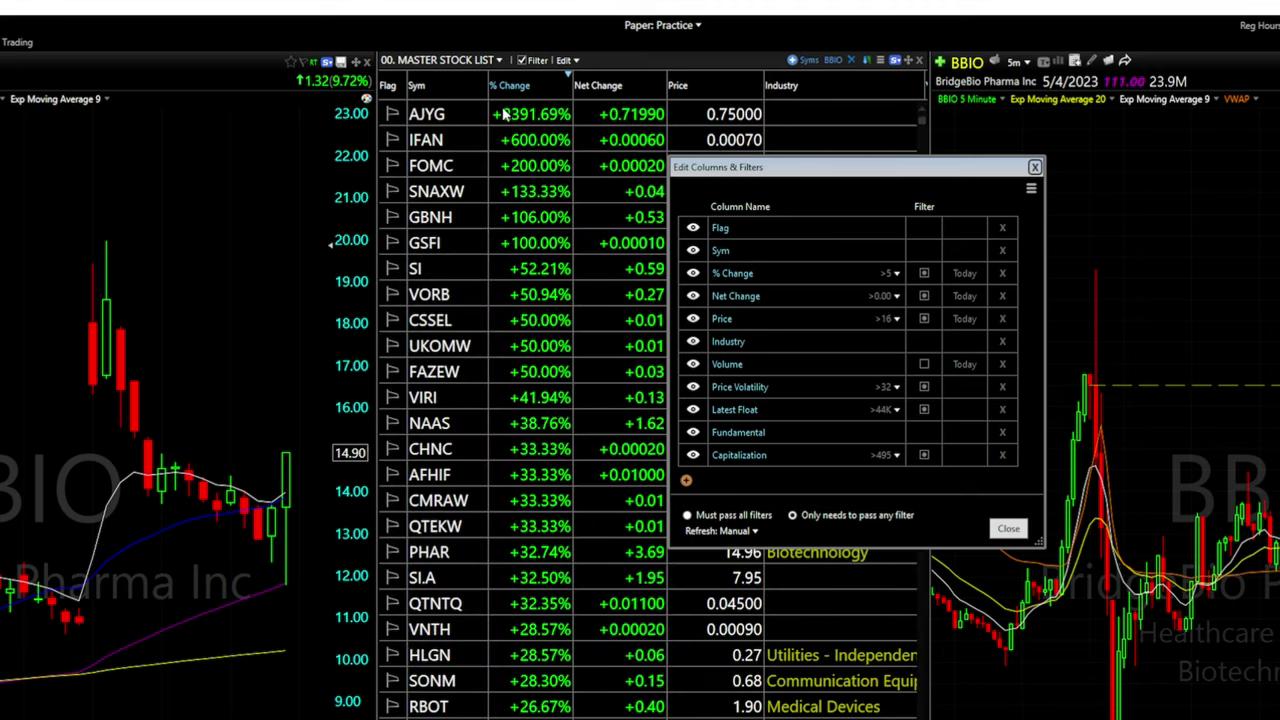
left_click_drag(833, 172, 727, 138)
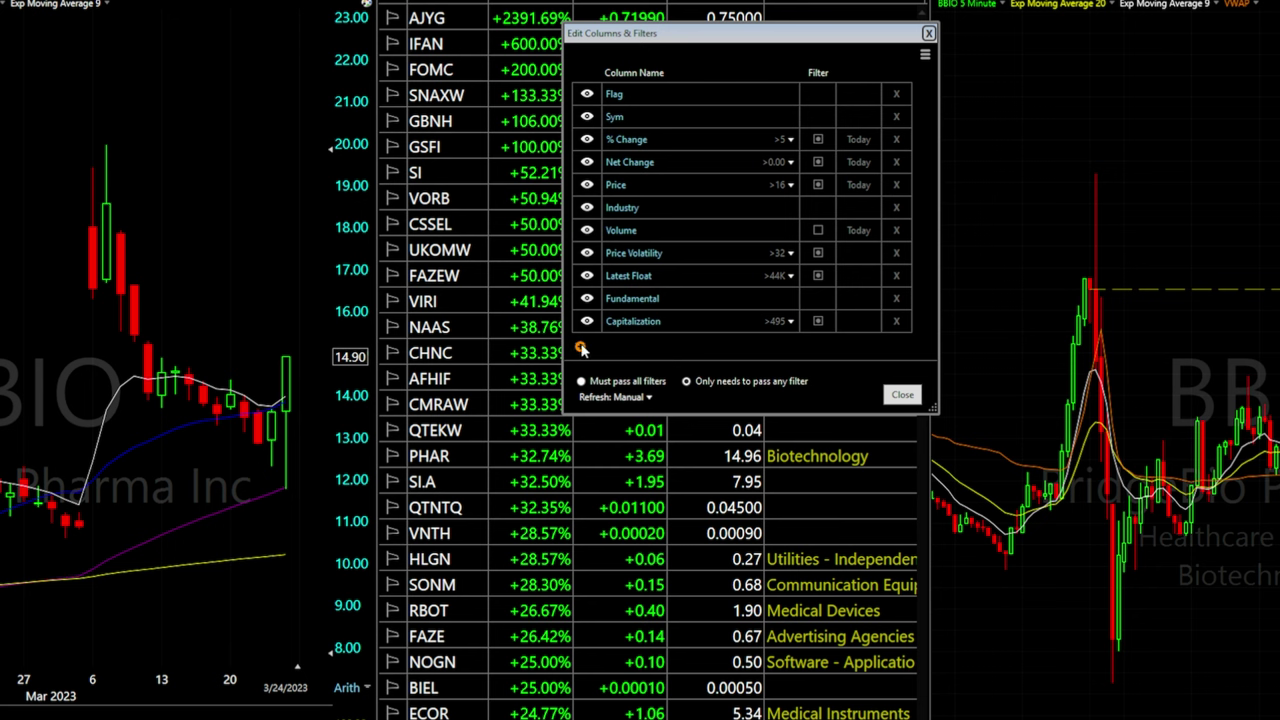
Add a Pre Market Tutorial true/false column to the watchlist and enable its filter
left_click(580, 346)
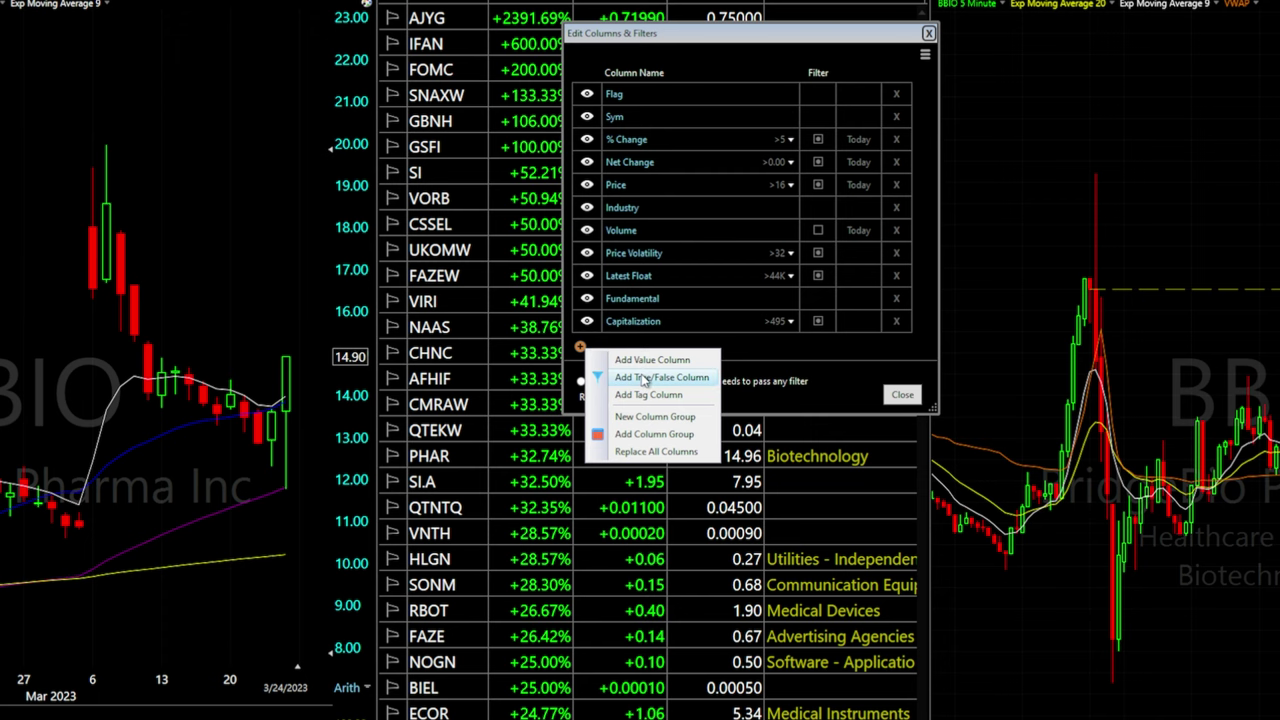
left_click(645, 380)
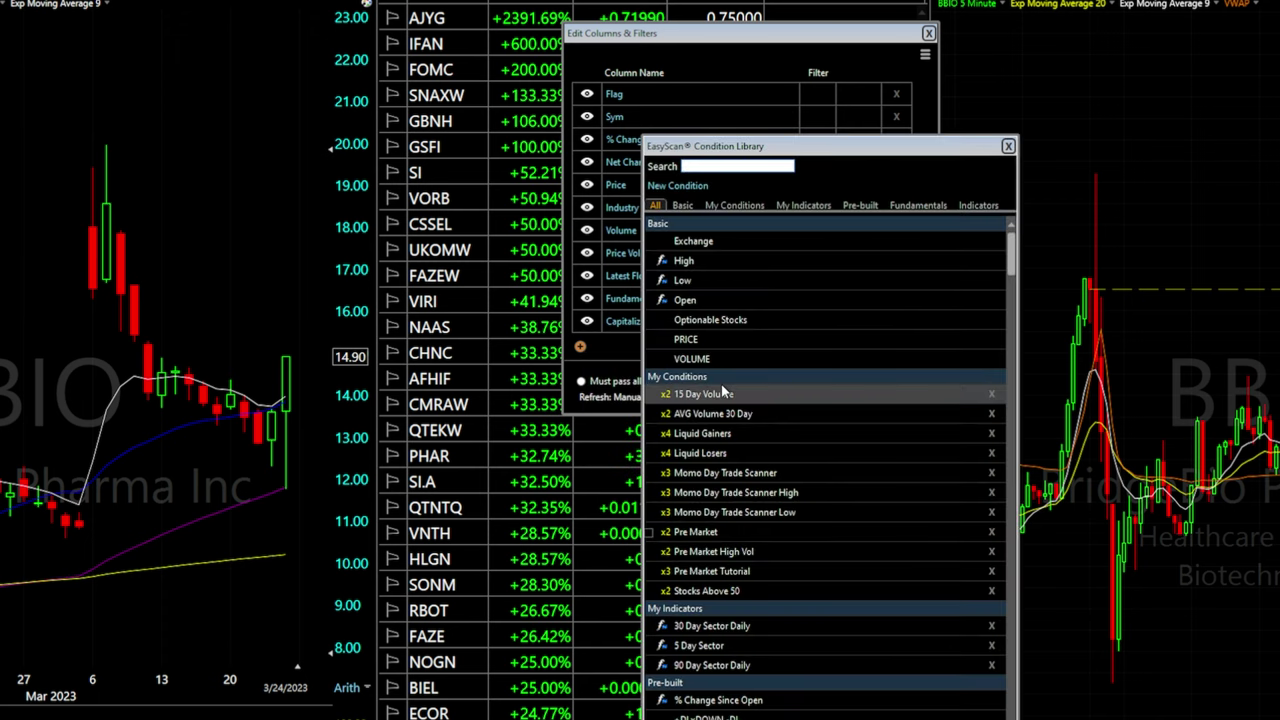
left_click(708, 576)
left_click(819, 345)
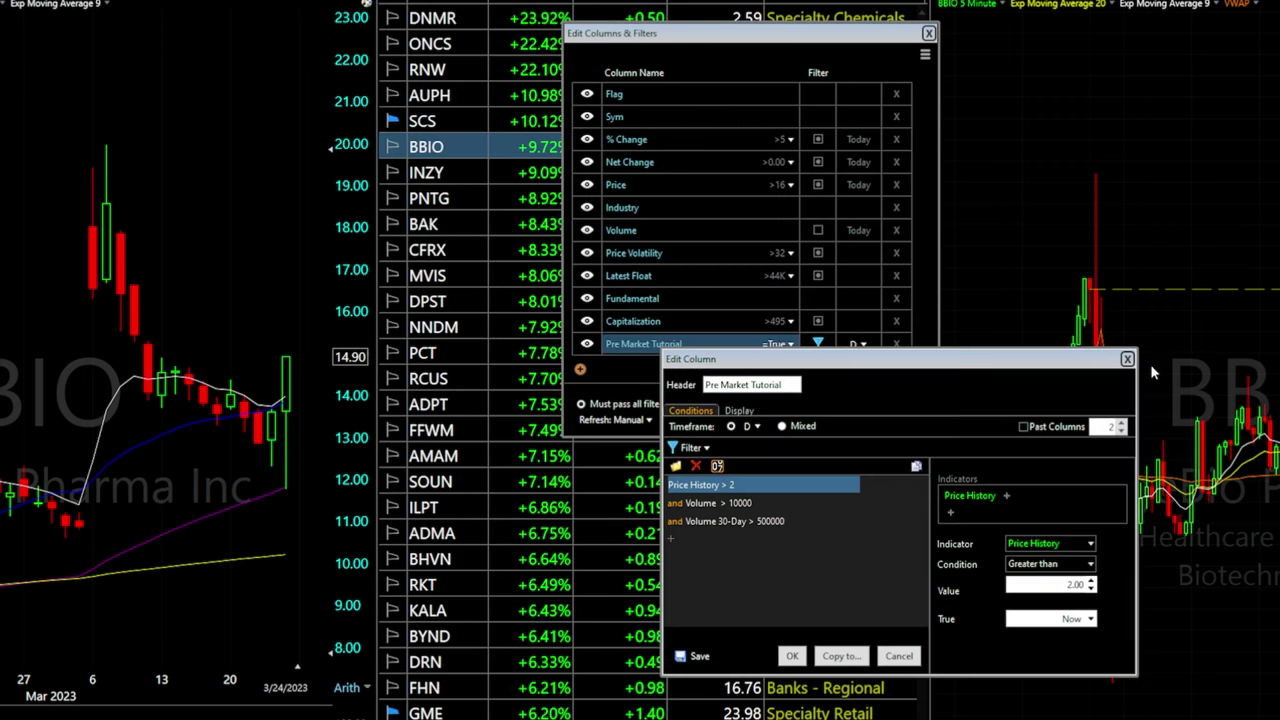
left_click(1126, 358)
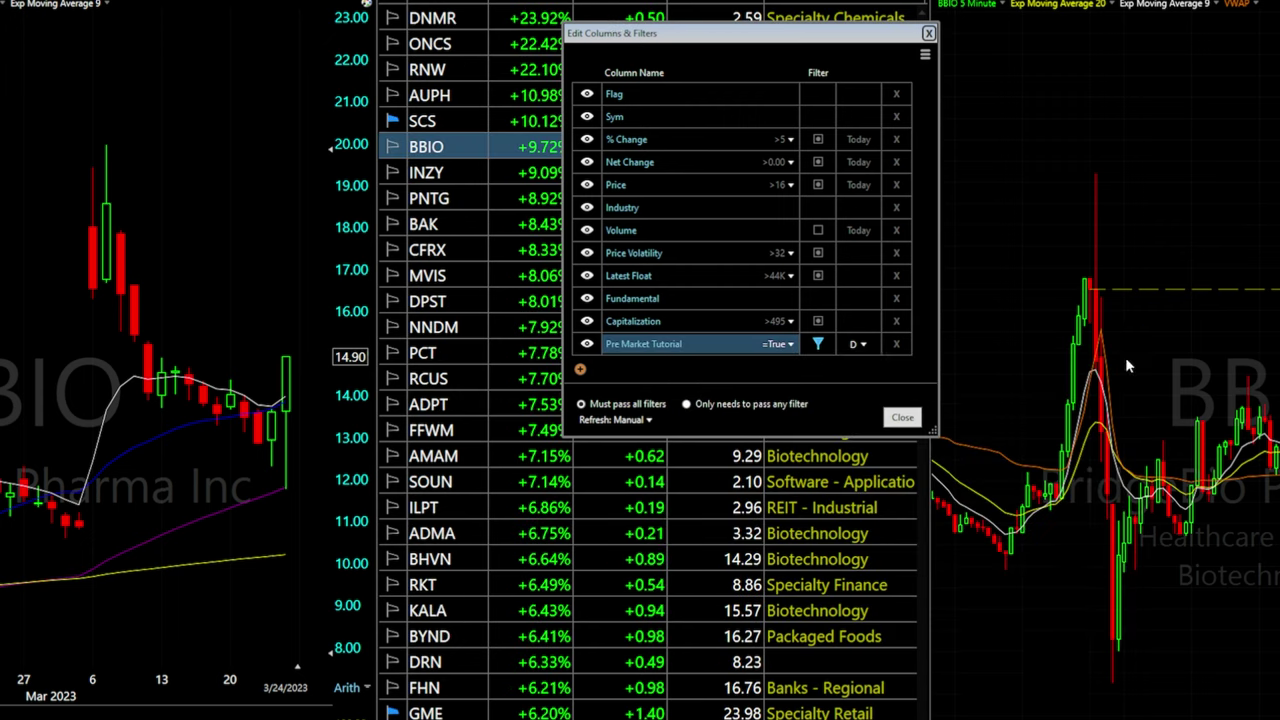
Reopen the Pre Market Tutorial column's condition editor
left_click(668, 346)
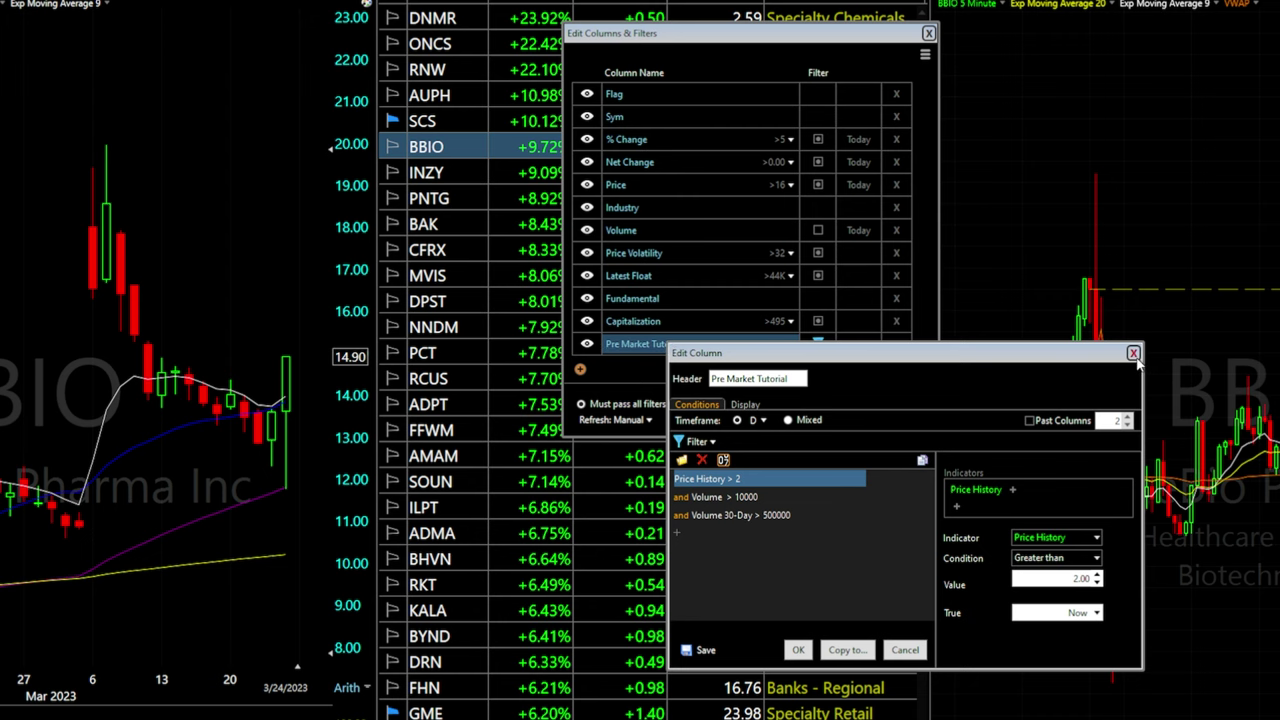
left_click(1134, 355)
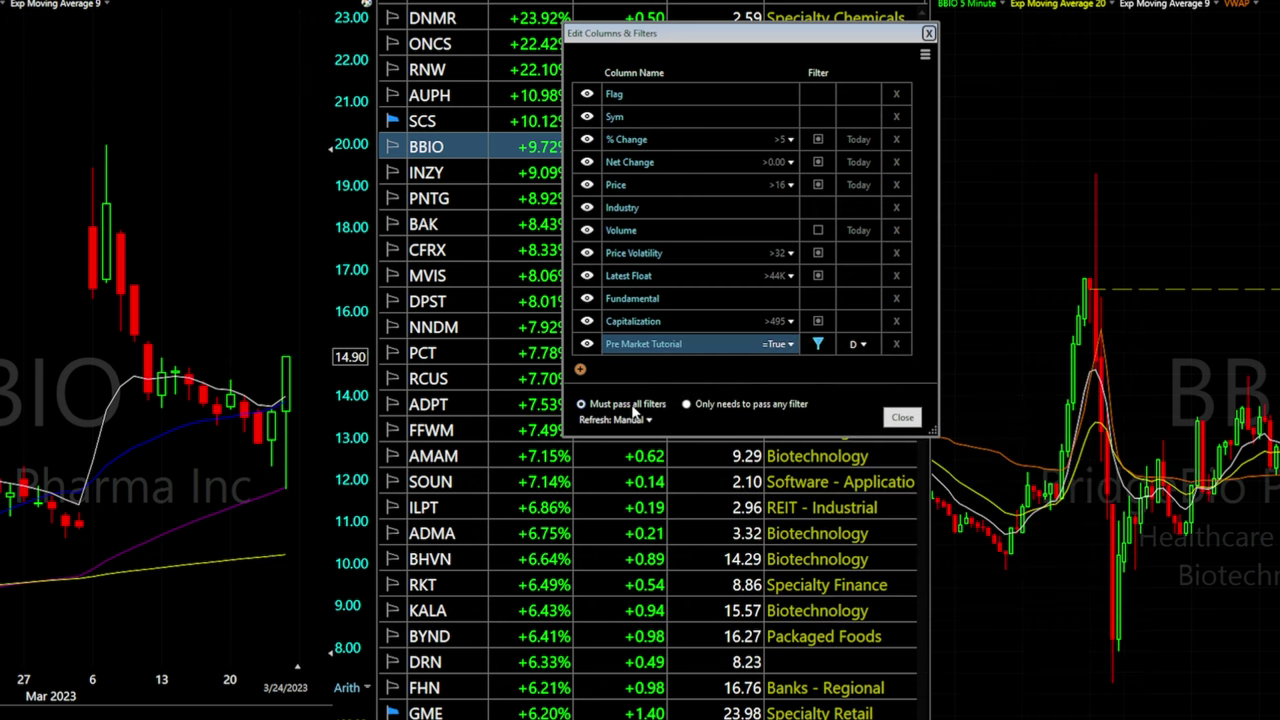
left_click(657, 347)
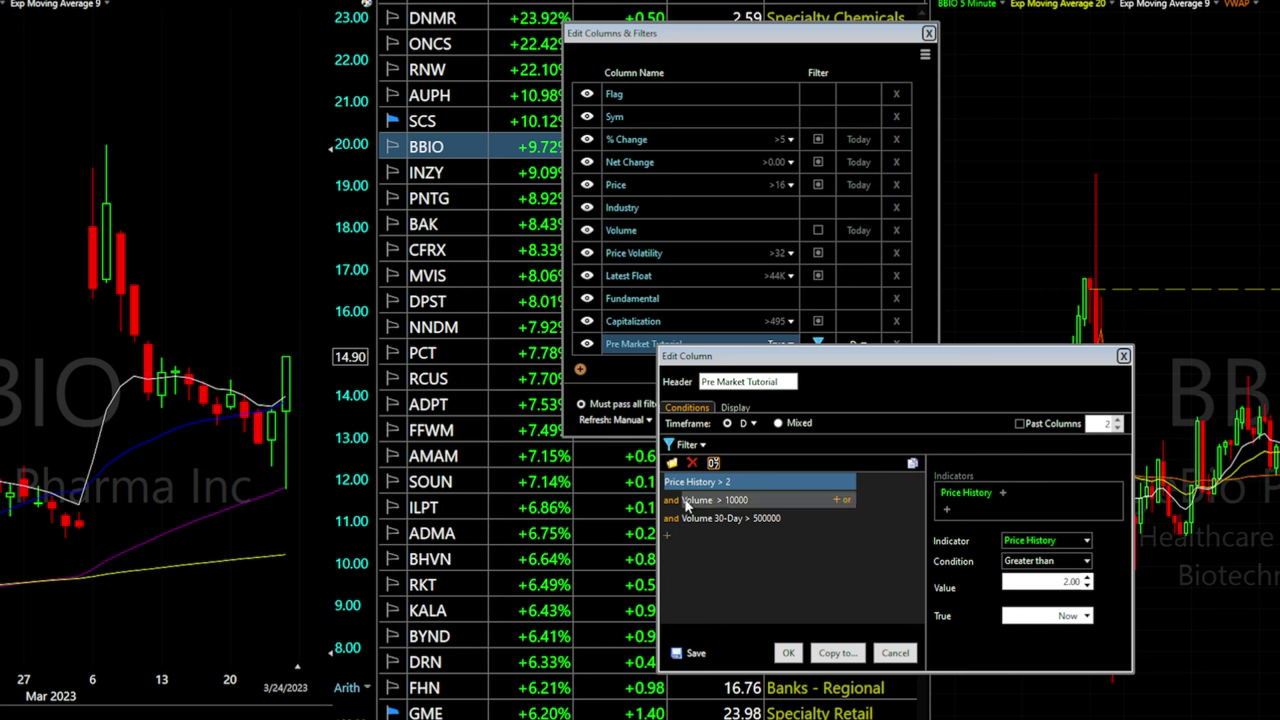
left_click(726, 500)
key("Return")
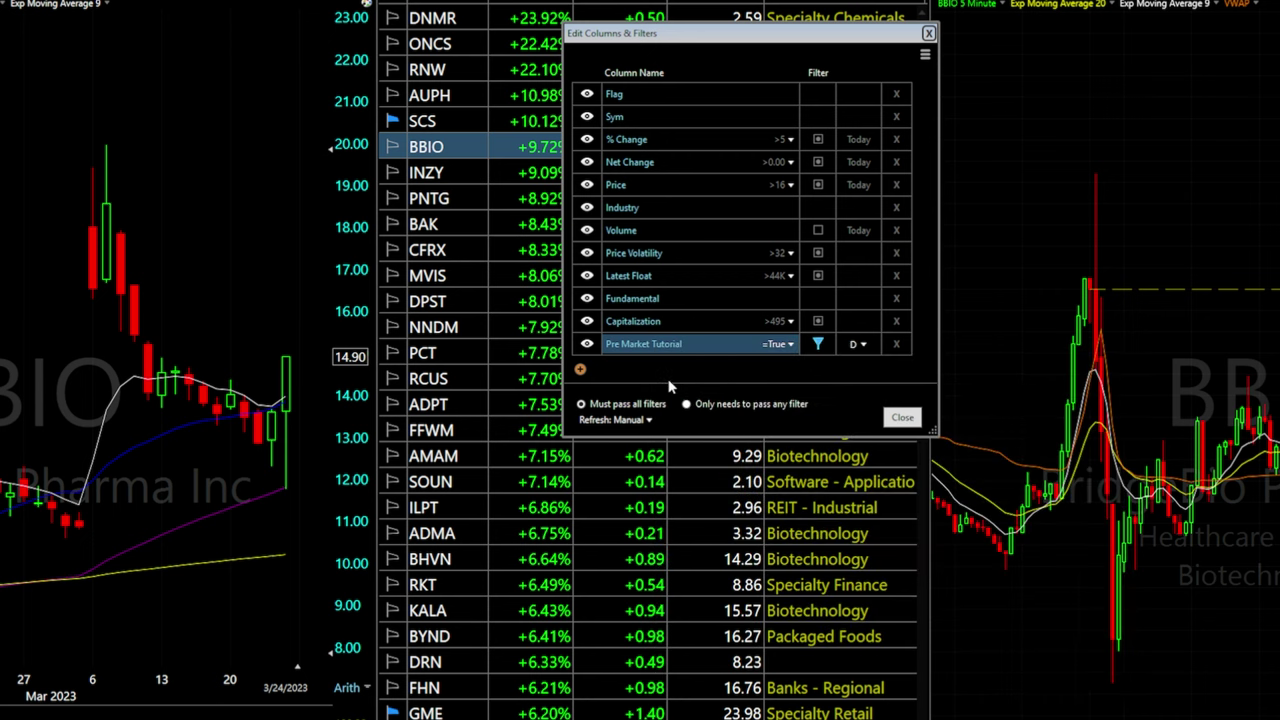
left_click(624, 347)
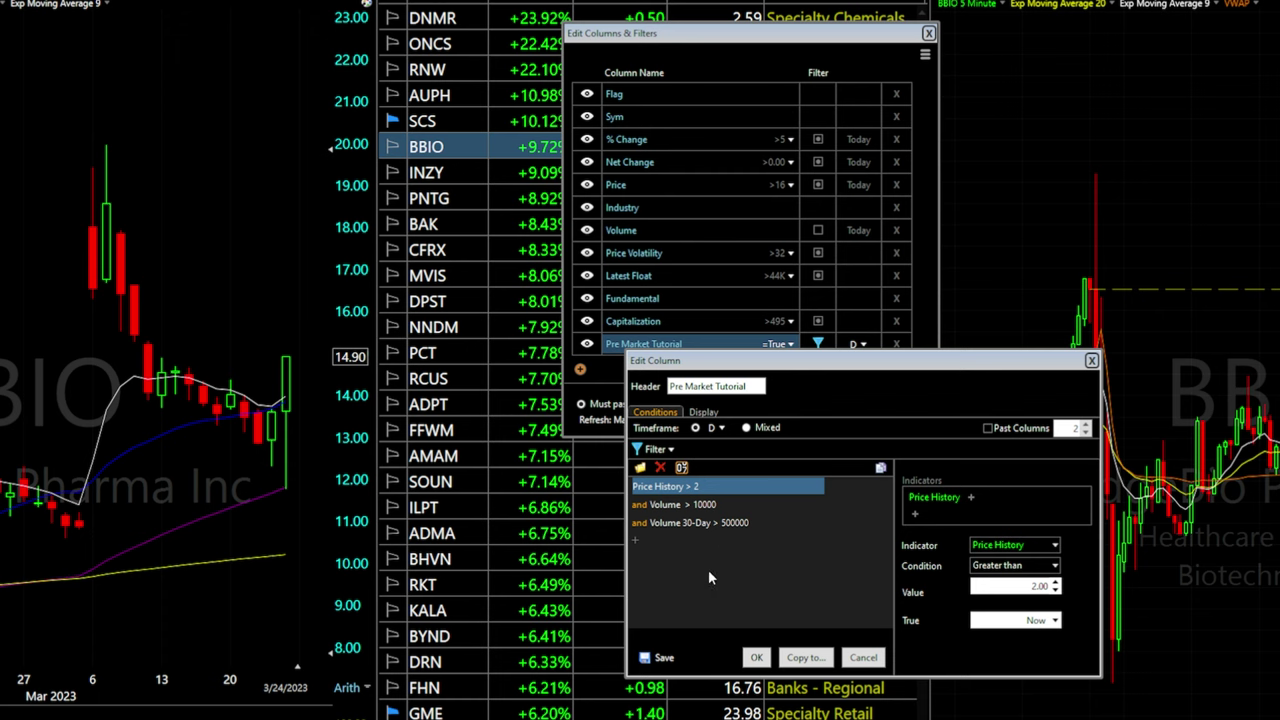
Delete the Volume 30-Day > 500000 condition and confirm the column's remaining conditions
left_click(686, 505)
left_click(716, 526)
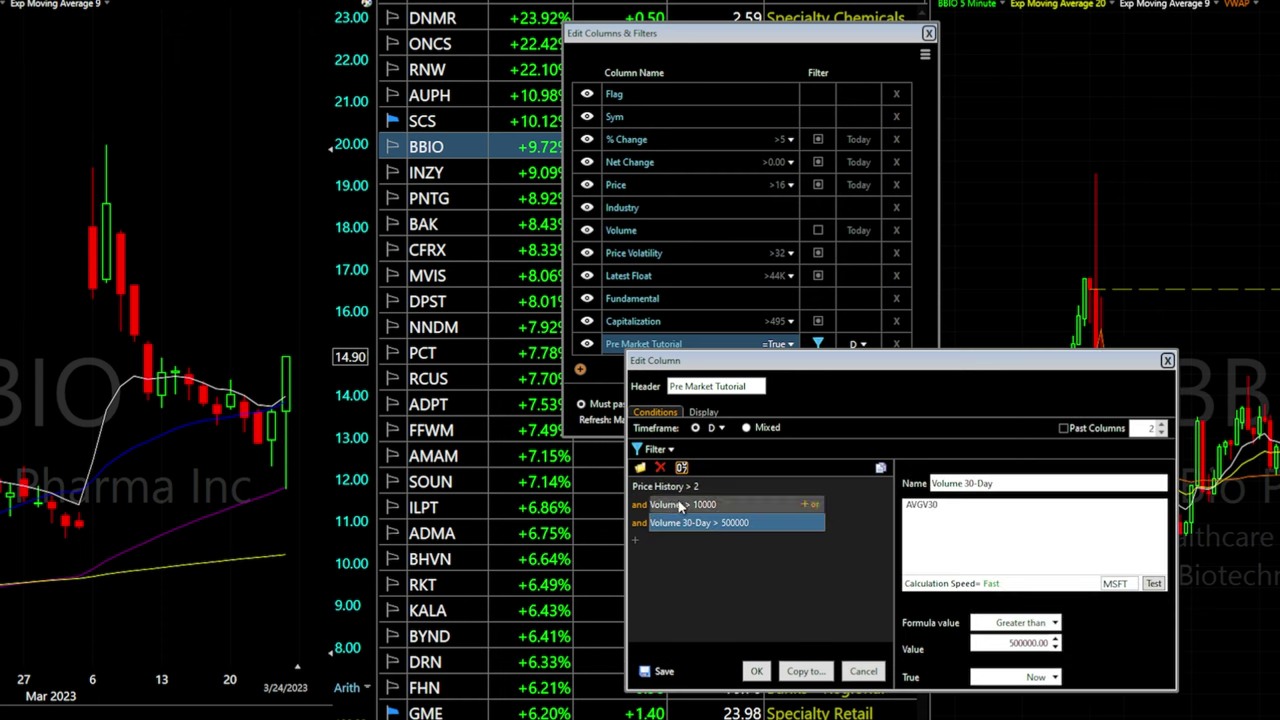
right_click(691, 519)
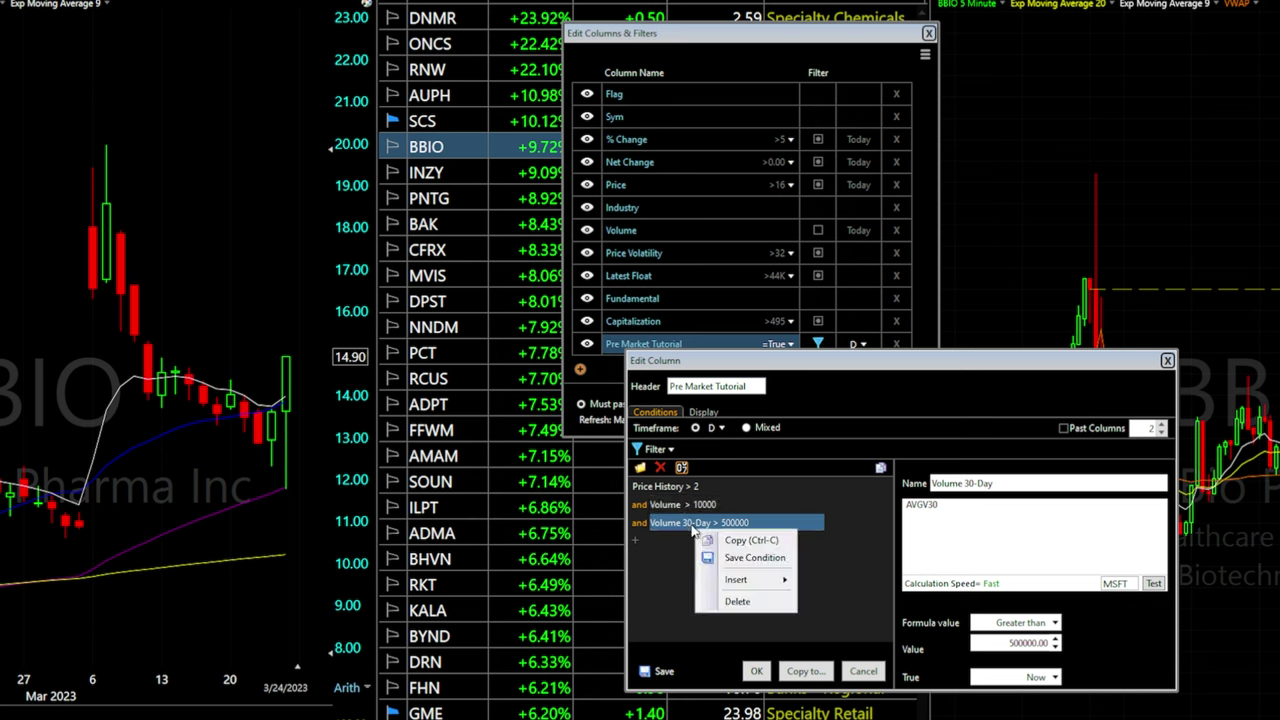
left_click(737, 603)
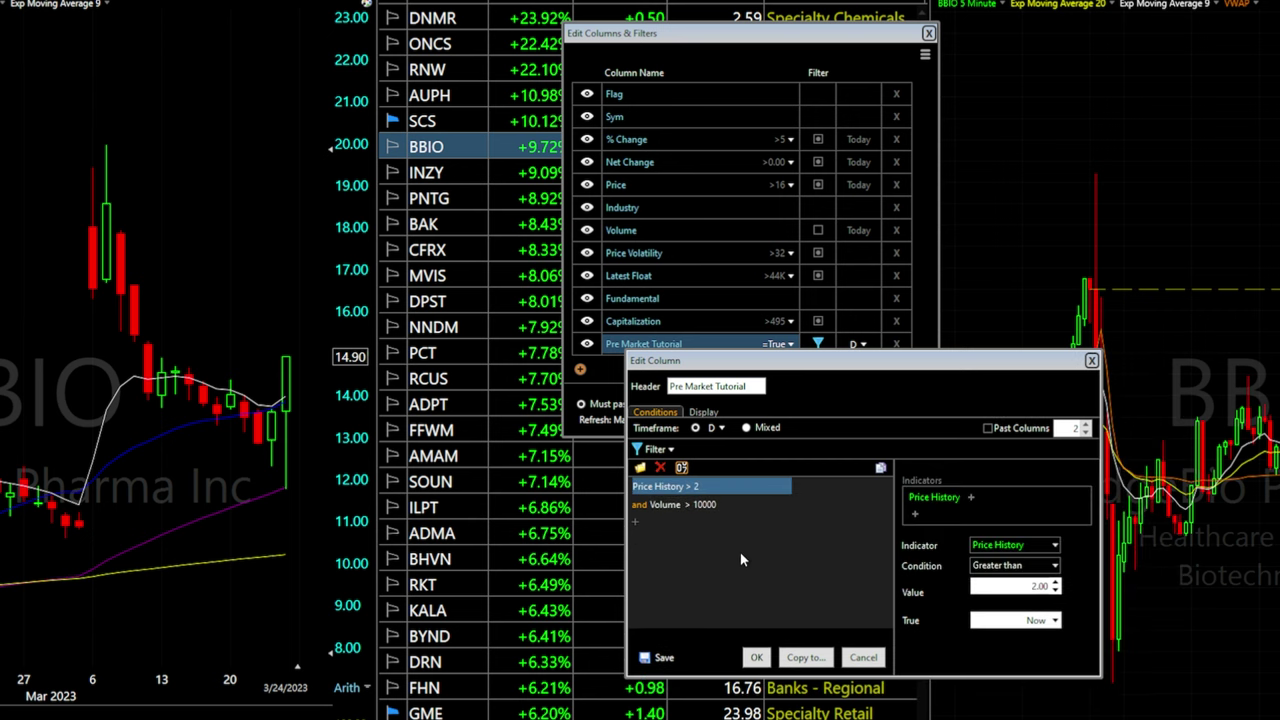
left_click(639, 524)
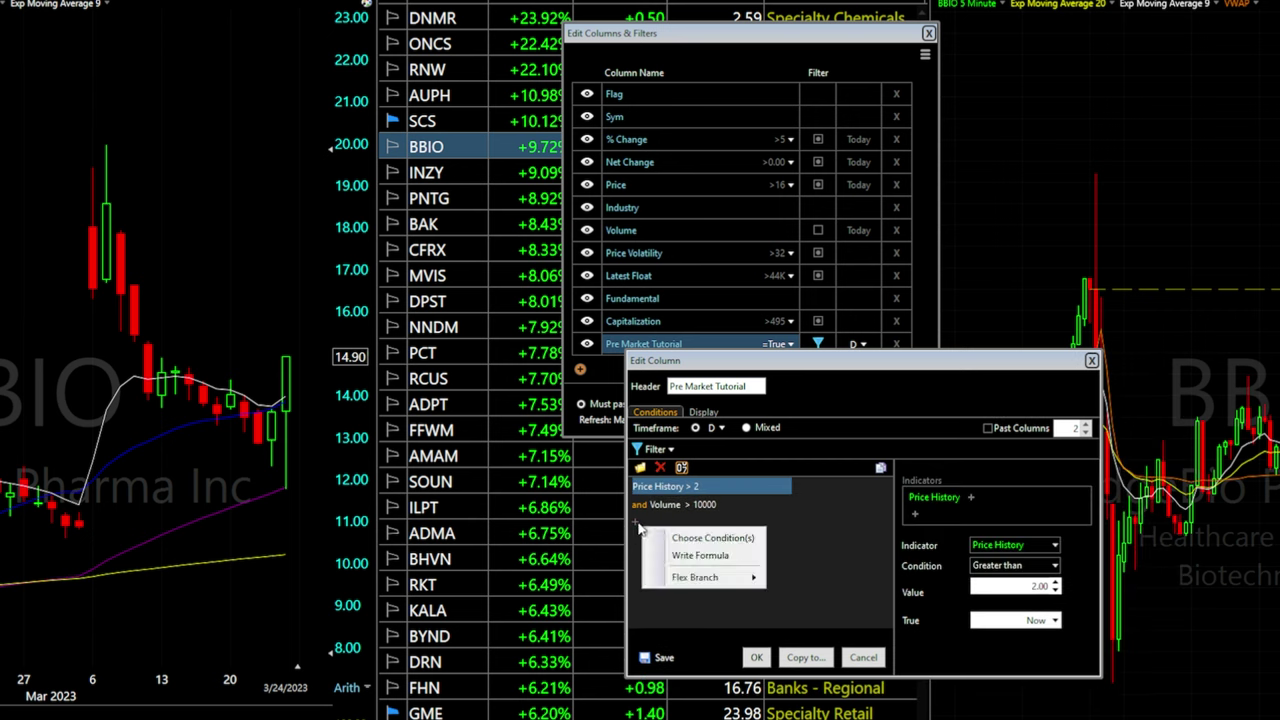
left_click(692, 540)
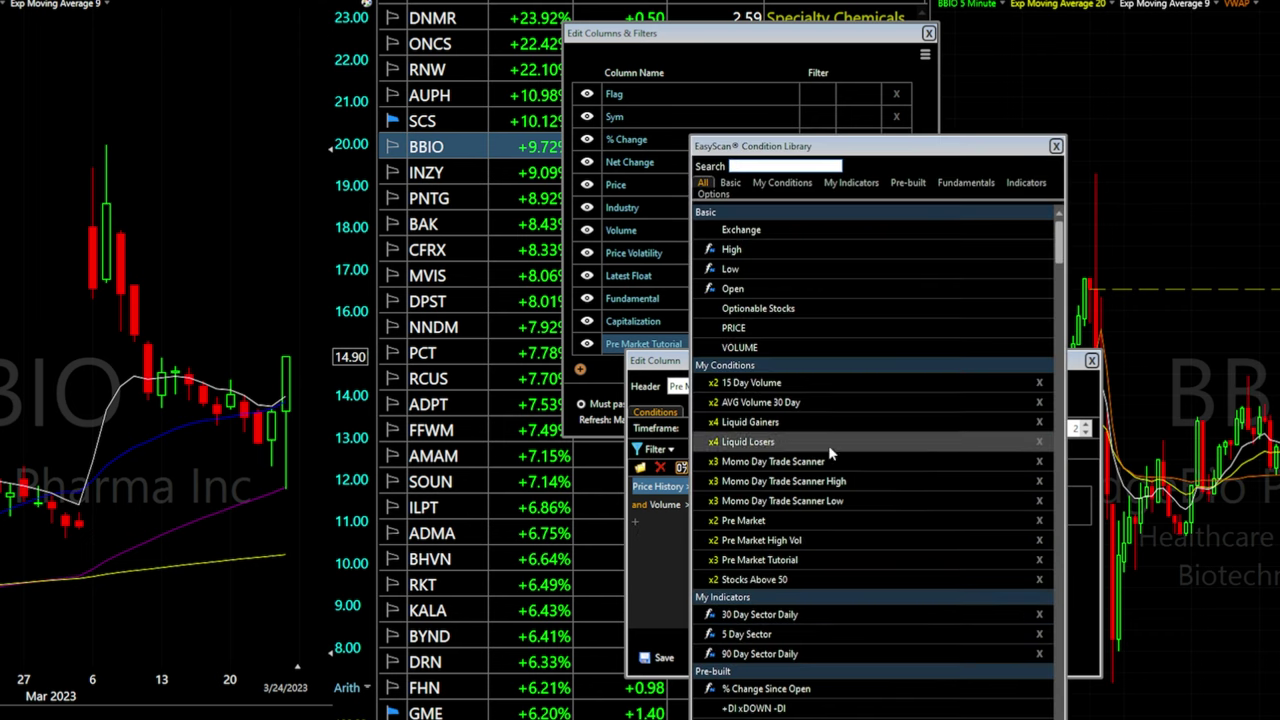
left_click(1056, 146)
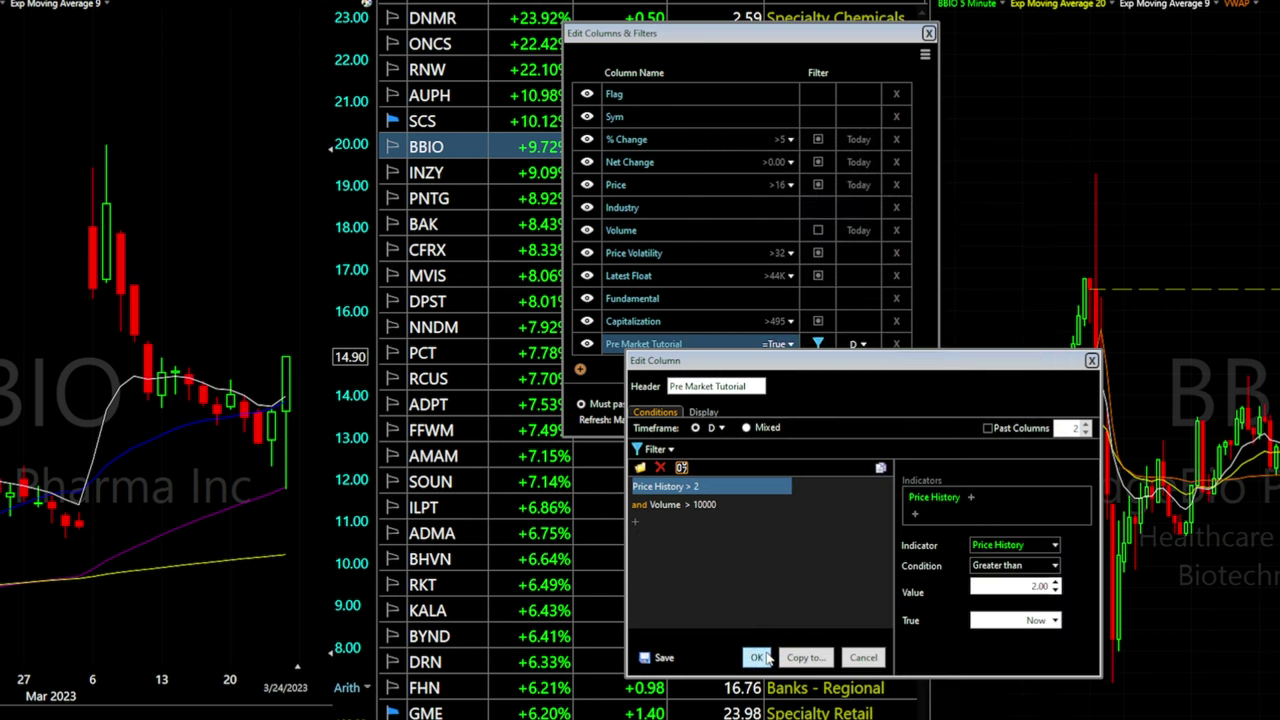
left_click(752, 658)
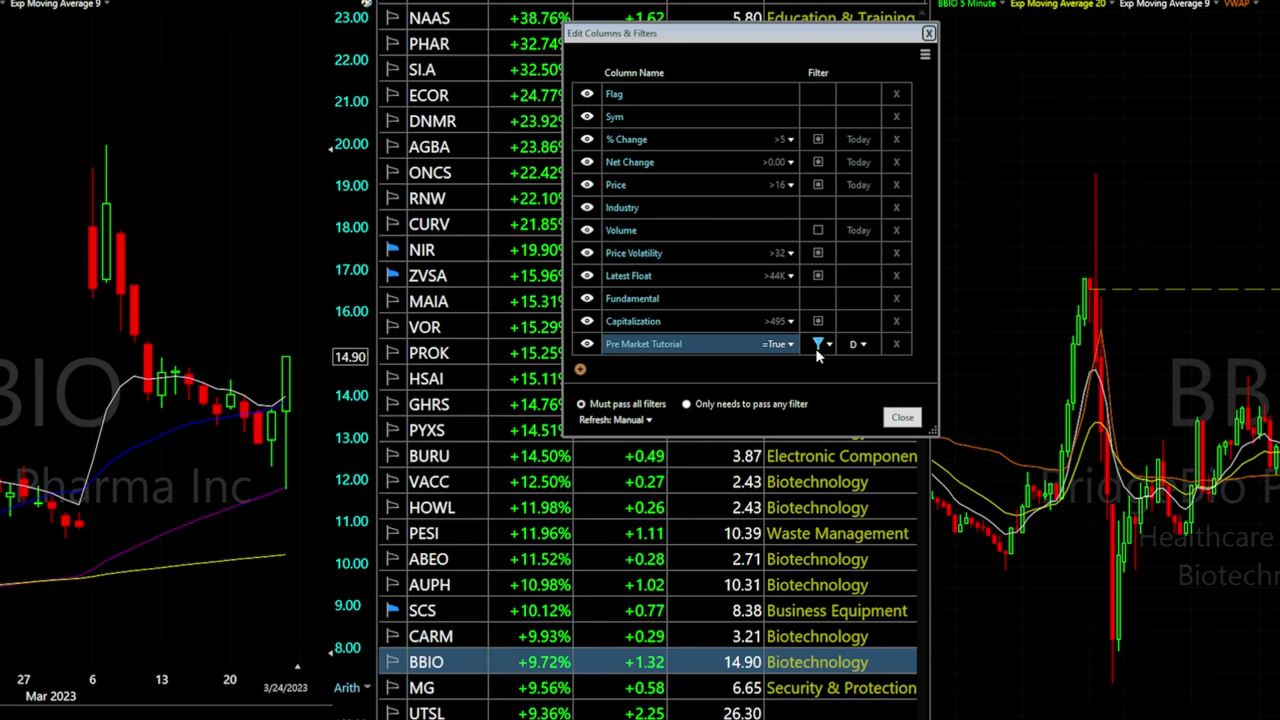
Close Edit Columns & Filters and uncheck the watchlist Filter so every stock shows
left_click(904, 418)
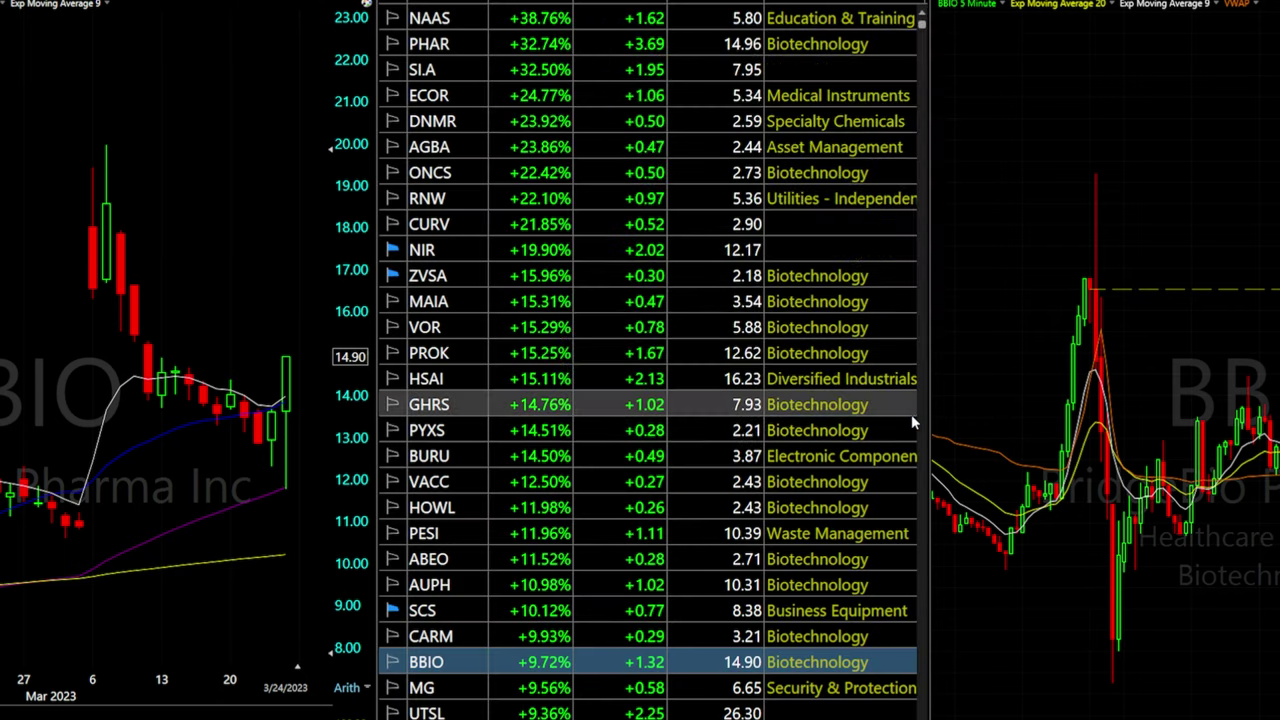
scroll(650, 400, "down", 8)
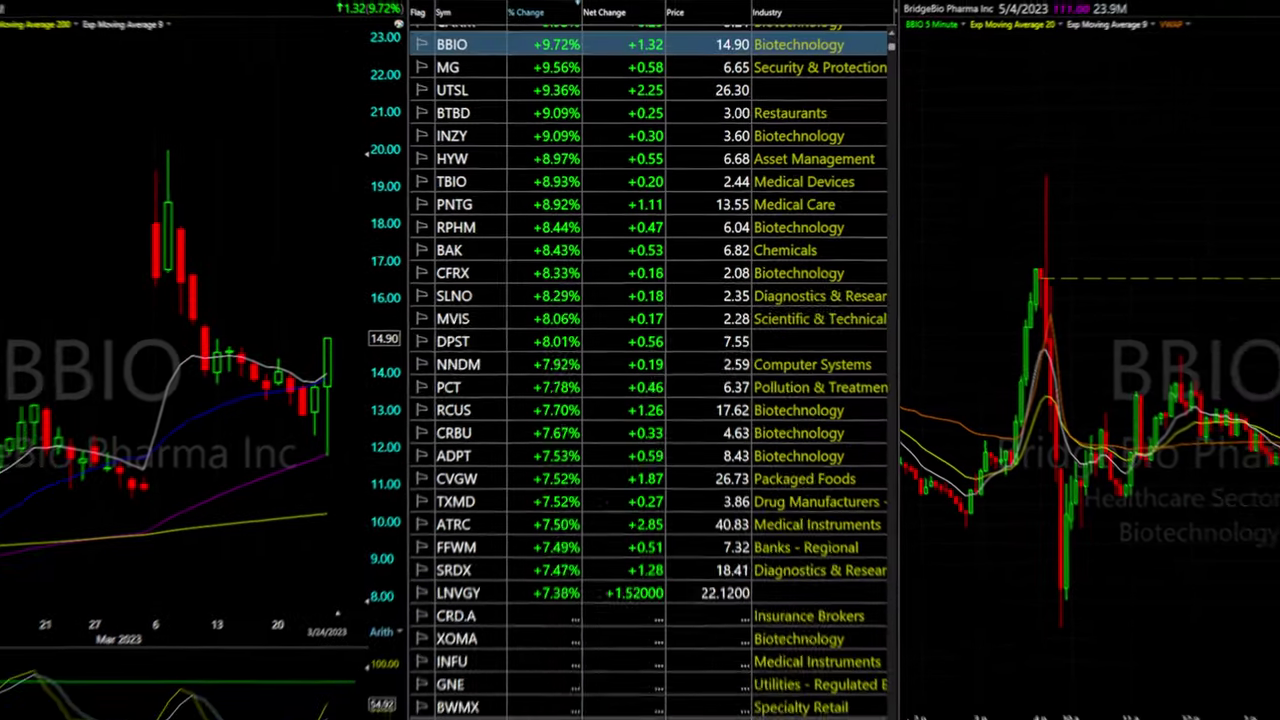
scroll(586, 590, "down", 10)
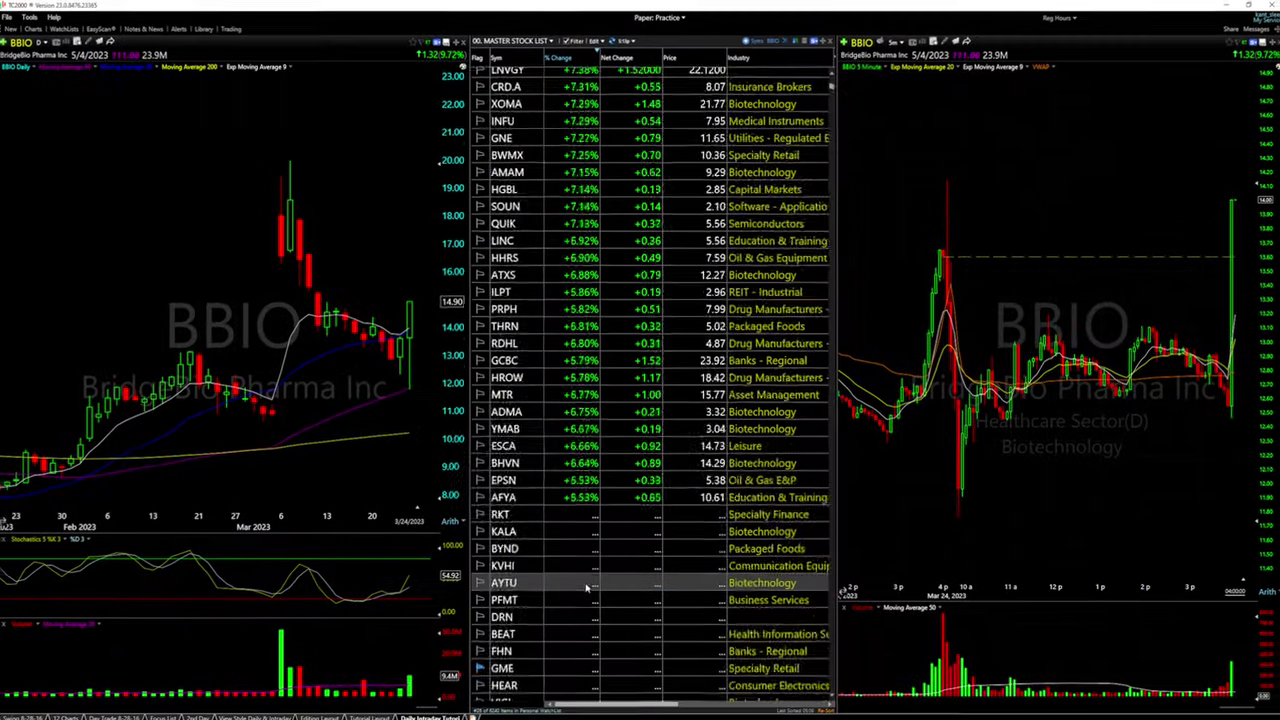
scroll(588, 585, "up", 12)
scroll(588, 585, "up", 4)
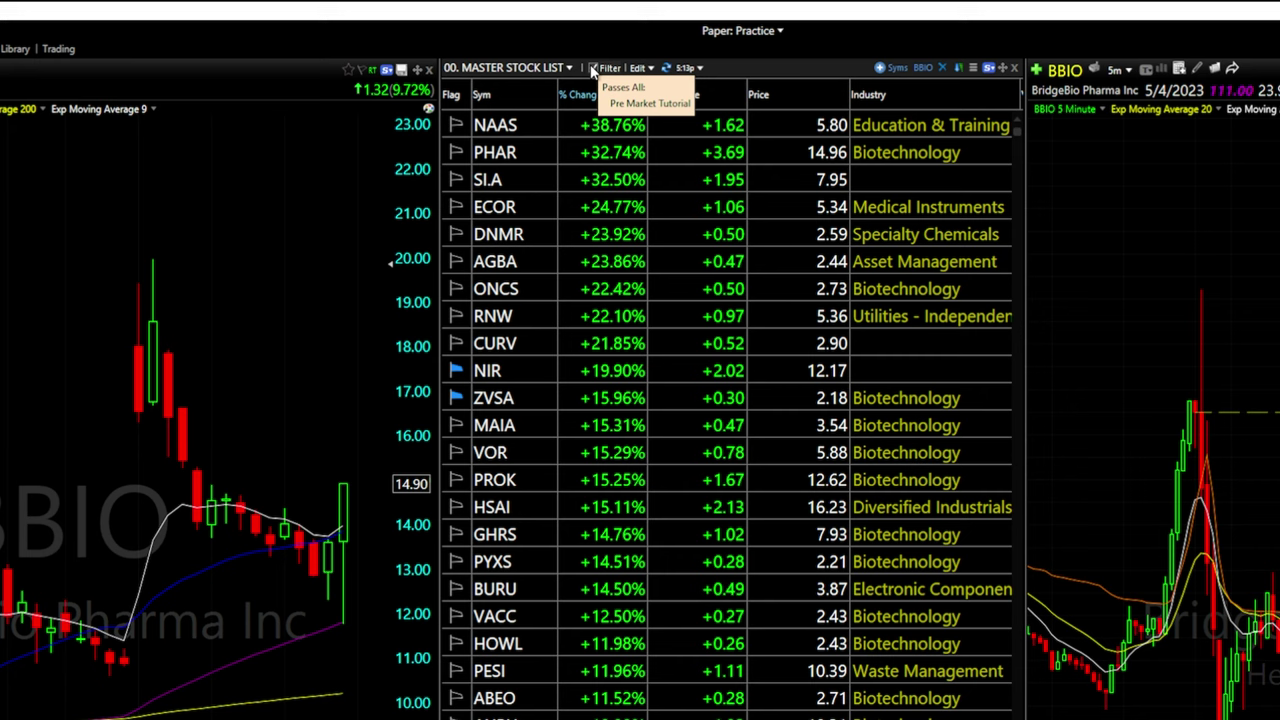
left_click(592, 67)
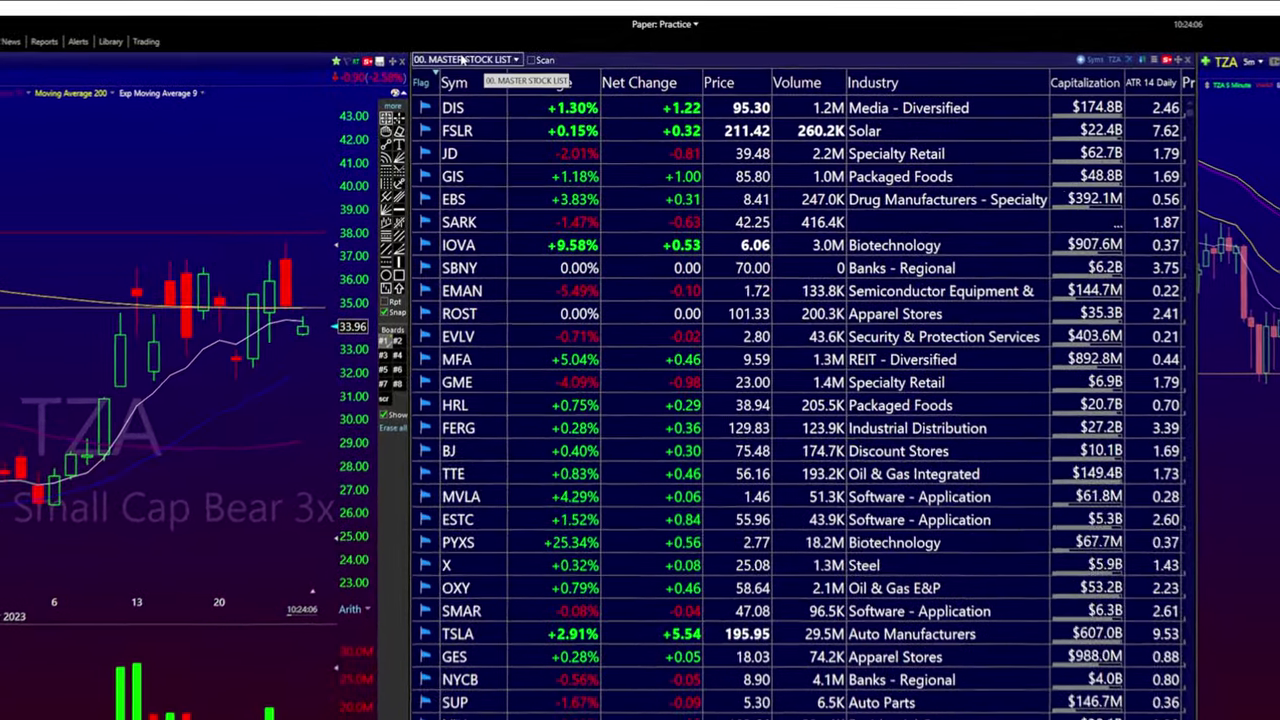
Switch to the 00. MASTER STOCK LIST, run the Pre Market Tutorial scan, and open its conditions
left_click(490, 52)
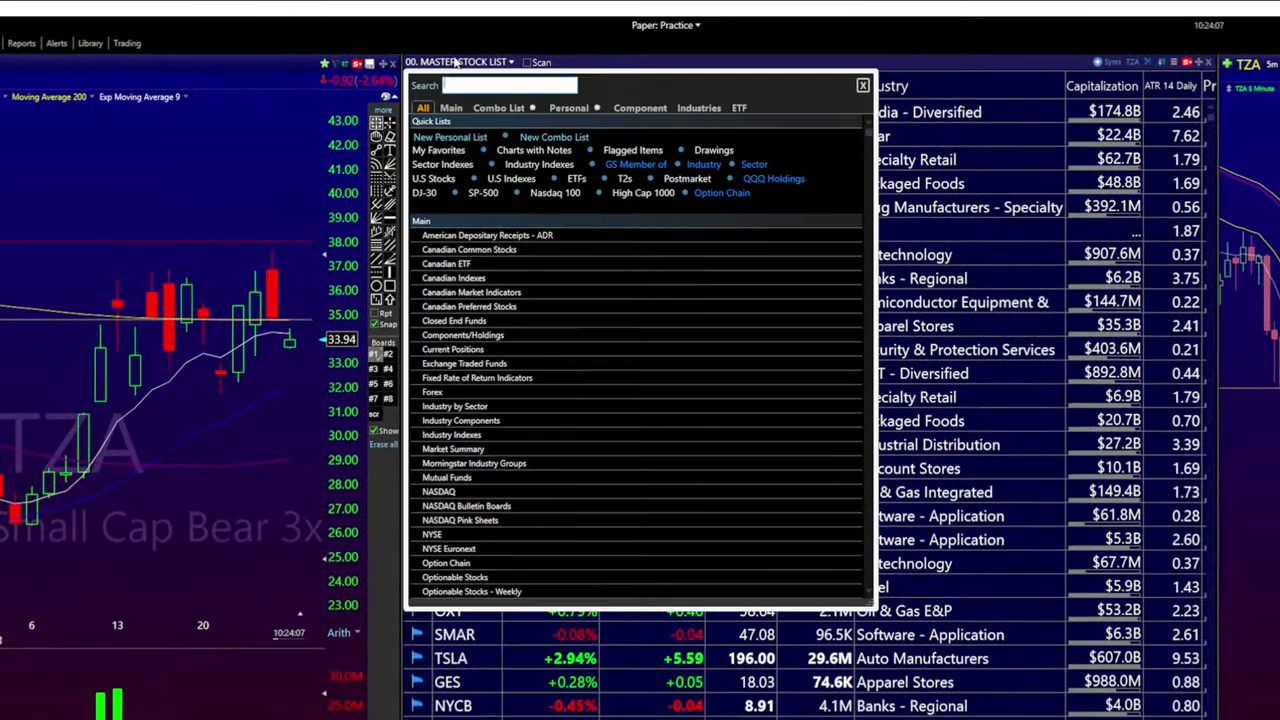
left_click(568, 108)
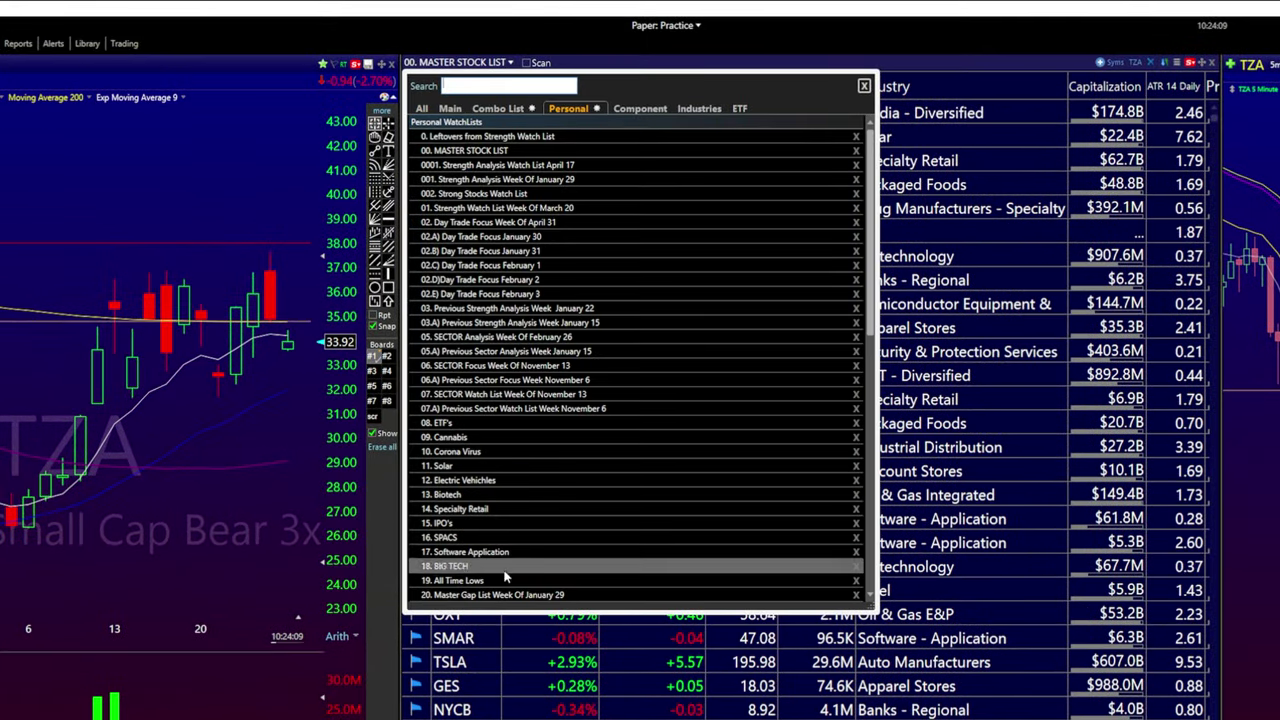
left_click(494, 151)
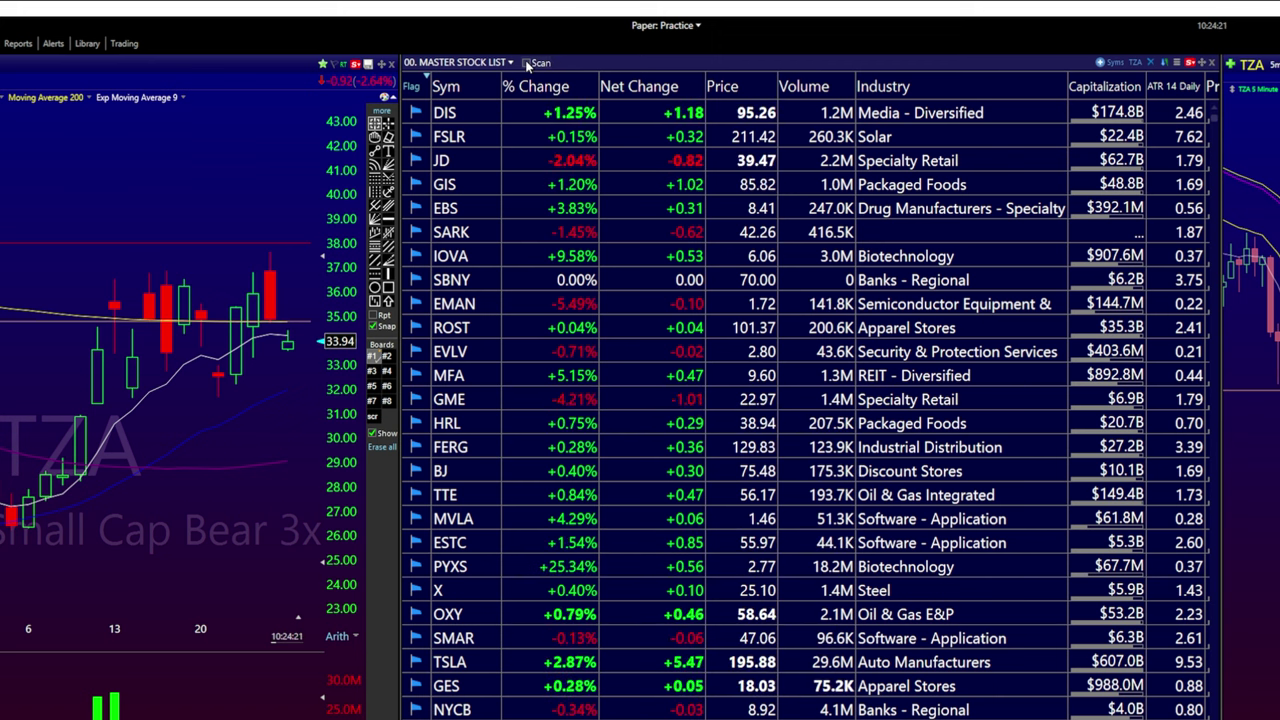
left_click(527, 63)
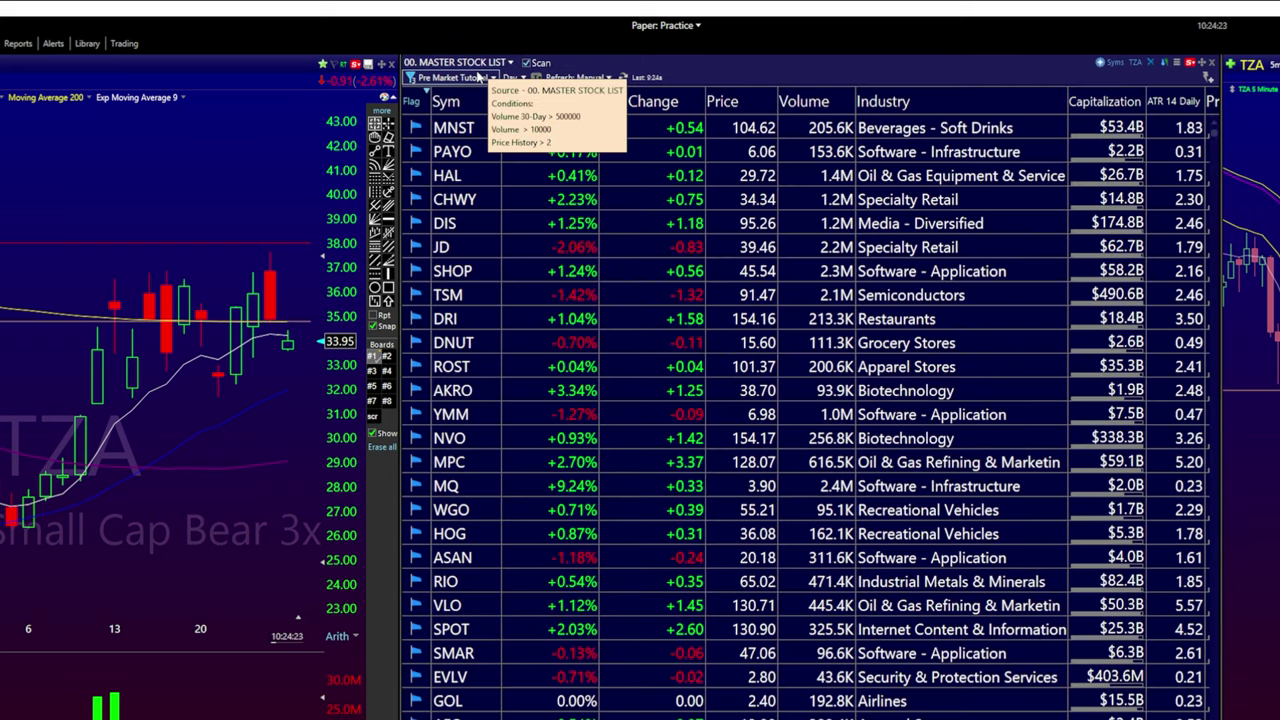
left_click(460, 78)
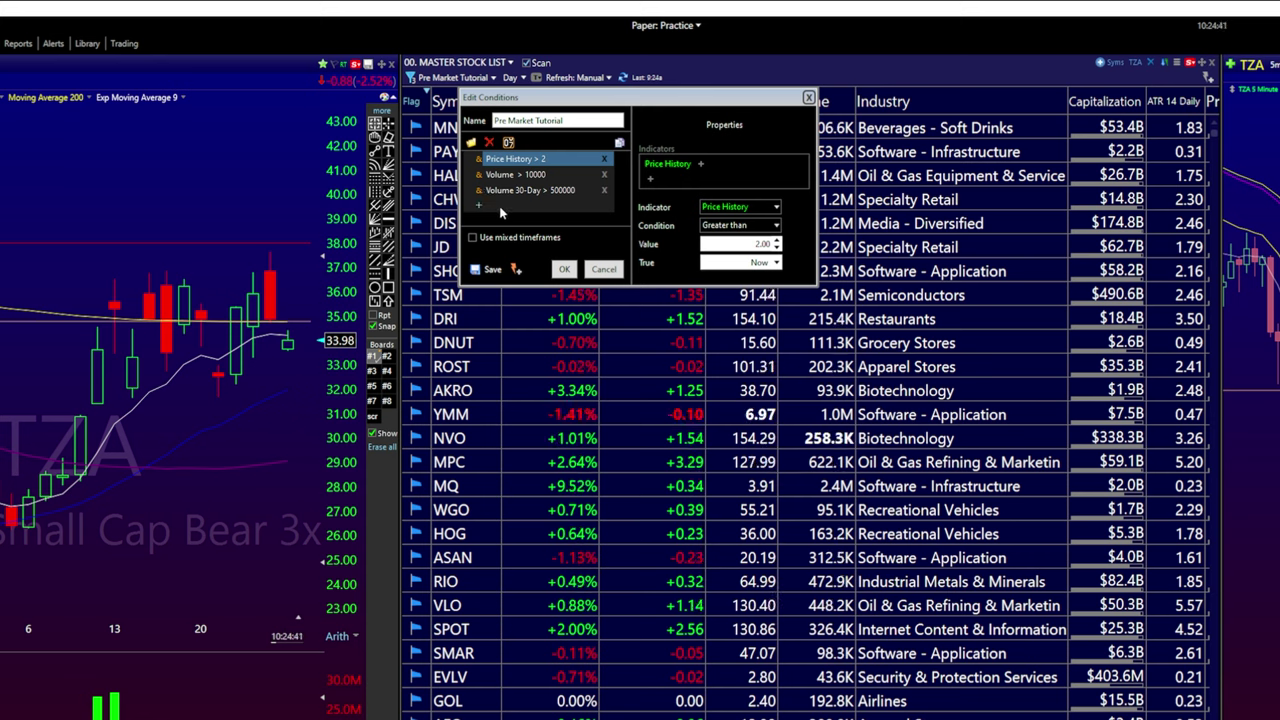
Review the existing Volume 30-Day > 500000 and Volume > 10000 scan conditions
left_click(526, 192)
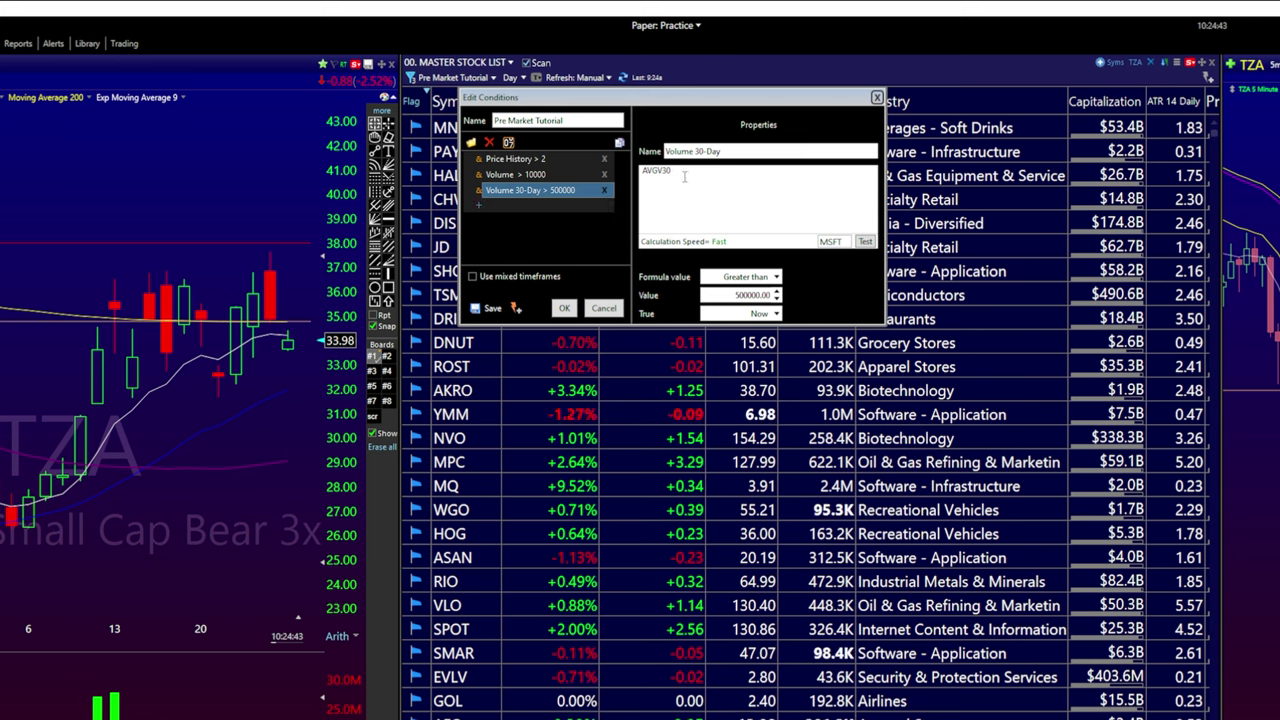
left_click(548, 176)
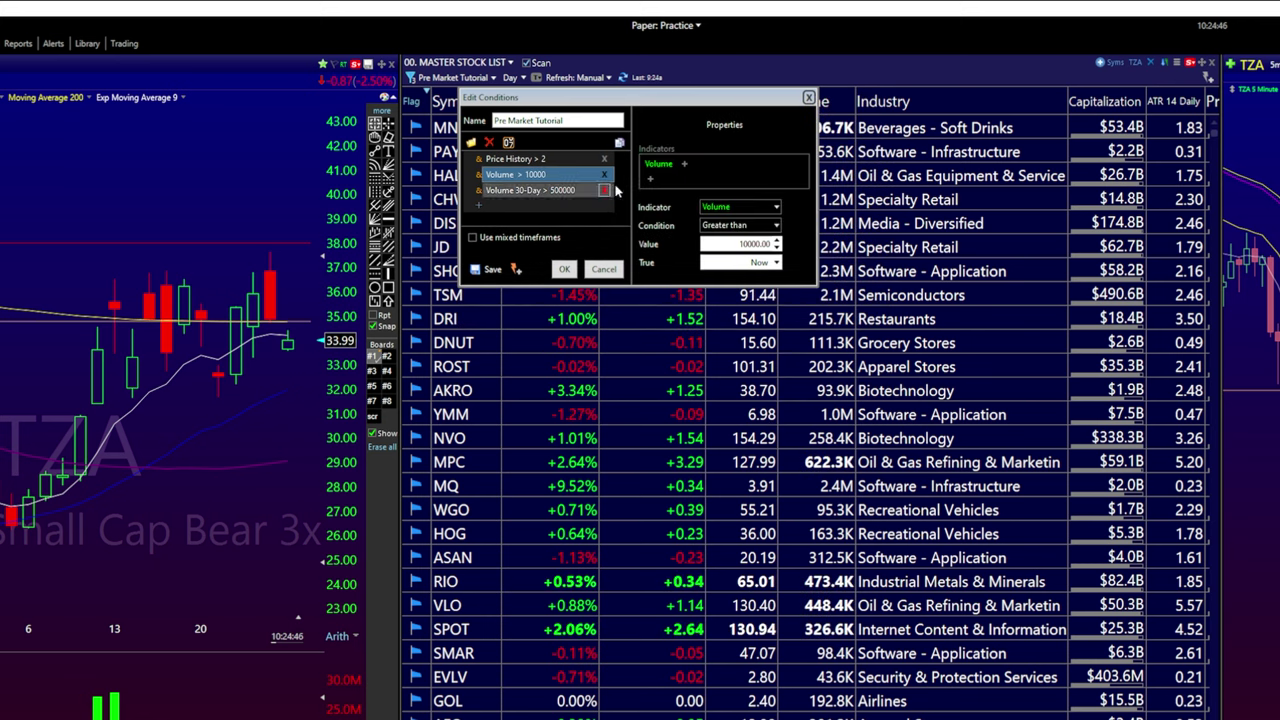
left_click(479, 207)
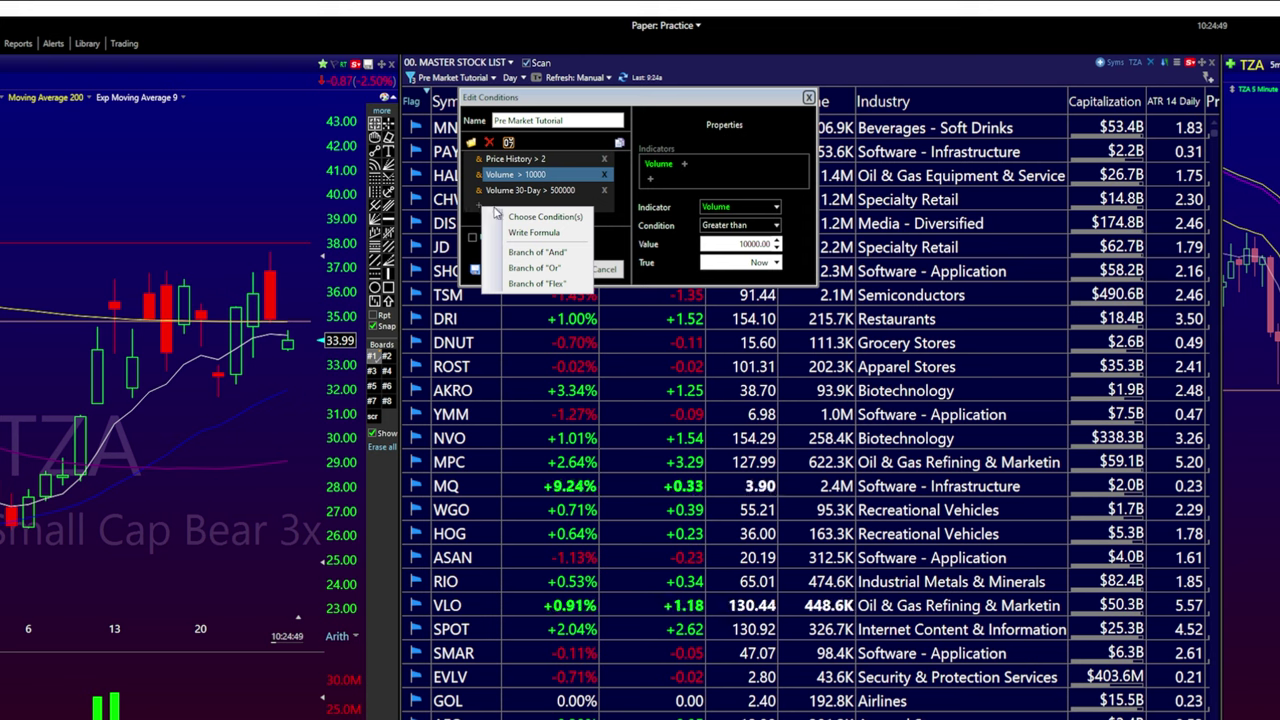
left_click(609, 212)
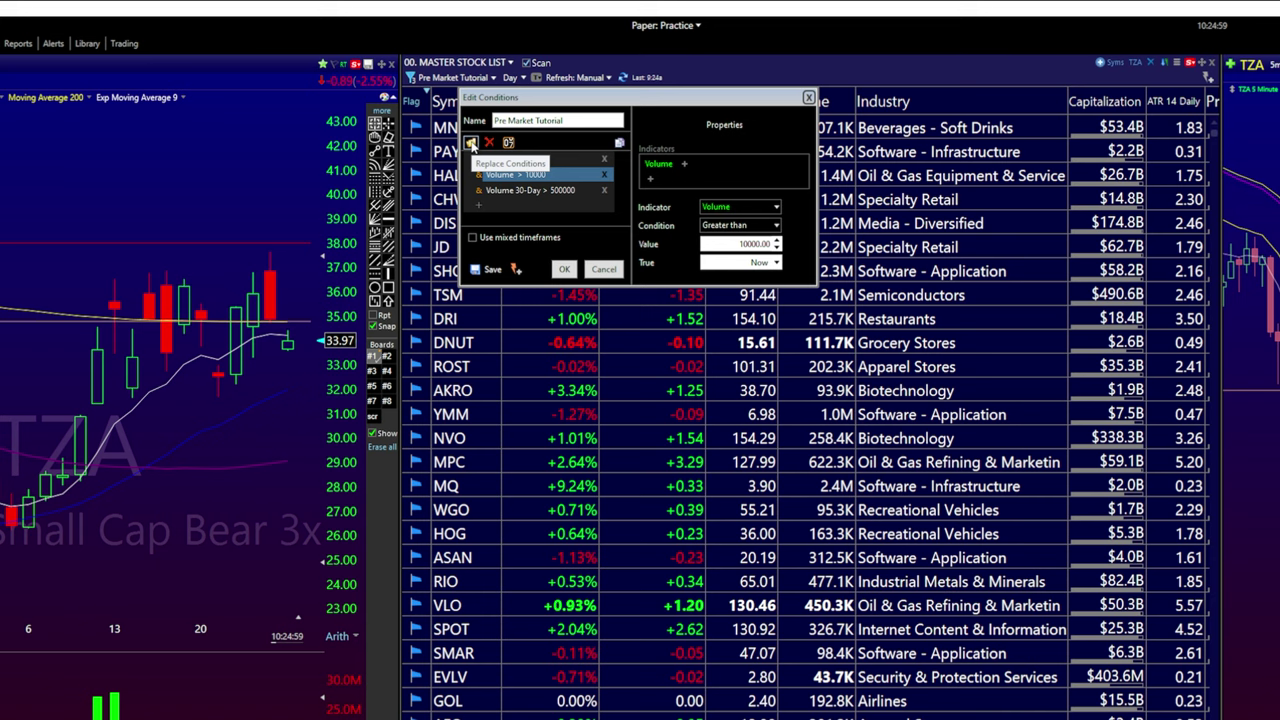
Replace the conditions with Momo Day Trade Scanner High, run it, then uncheck Scan
left_click(471, 143)
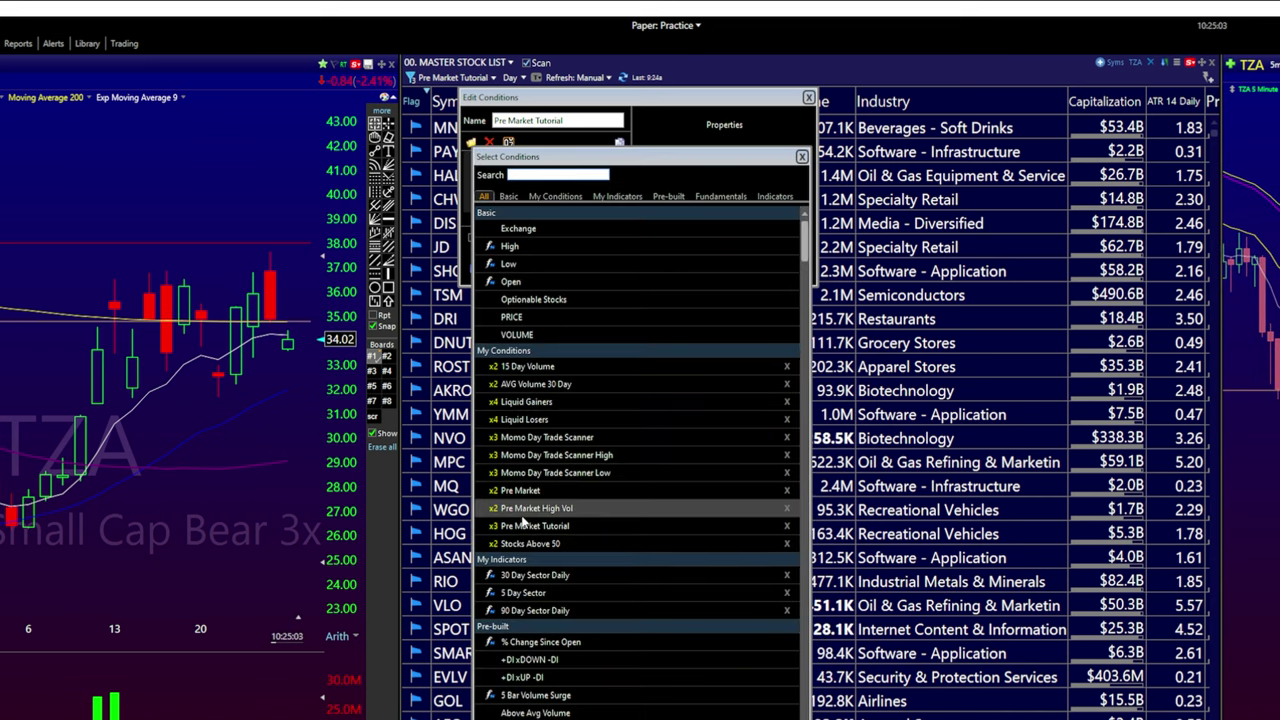
double_click(577, 455)
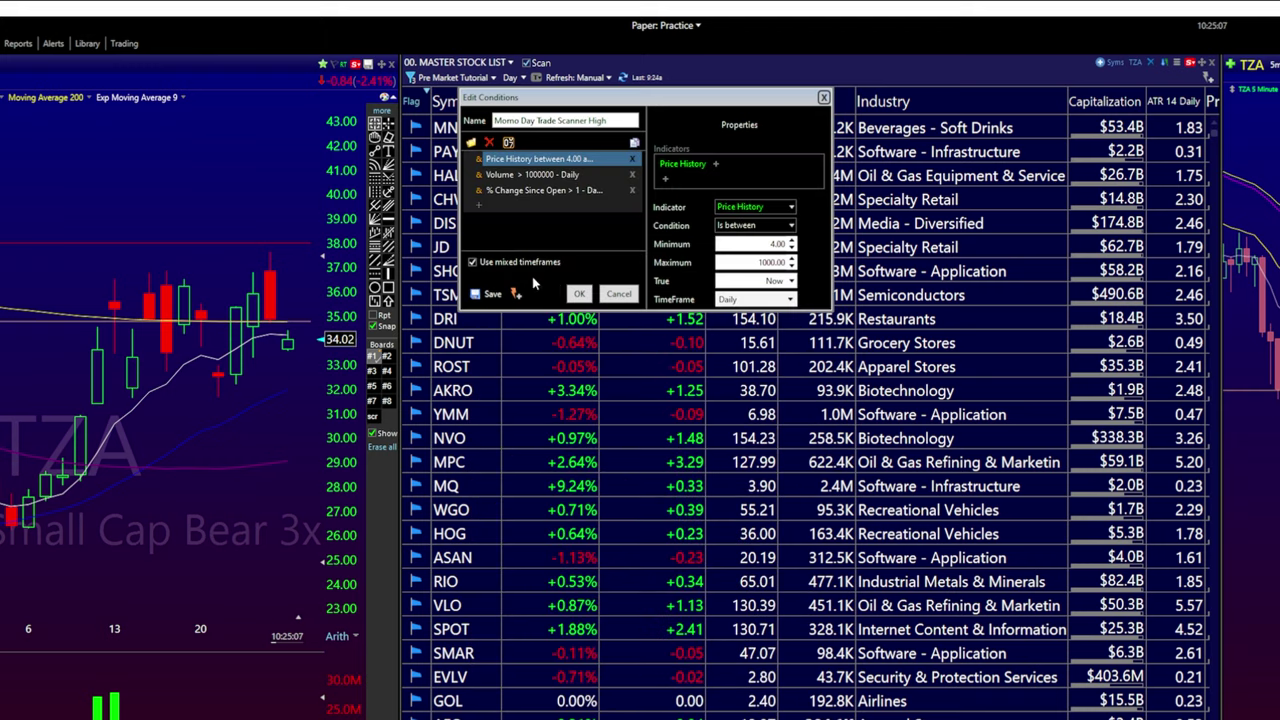
left_click(579, 295)
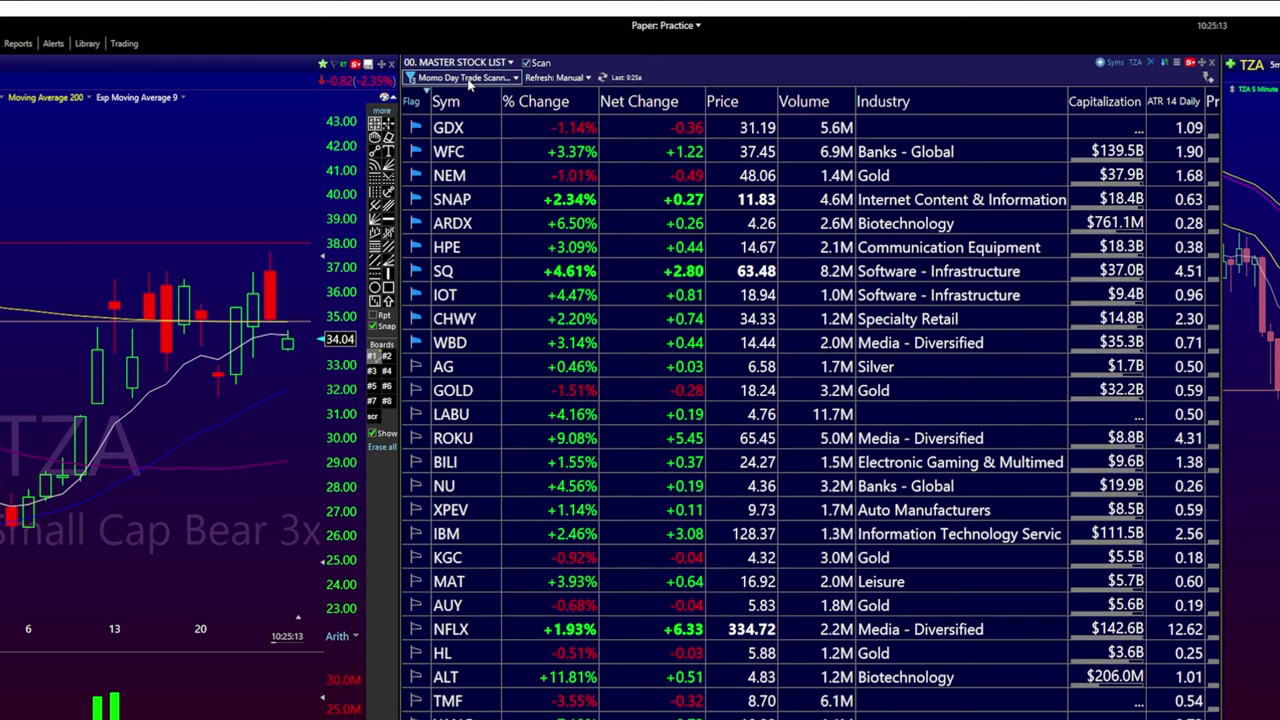
left_click(527, 62)
scroll(614, 500, "down", 5)
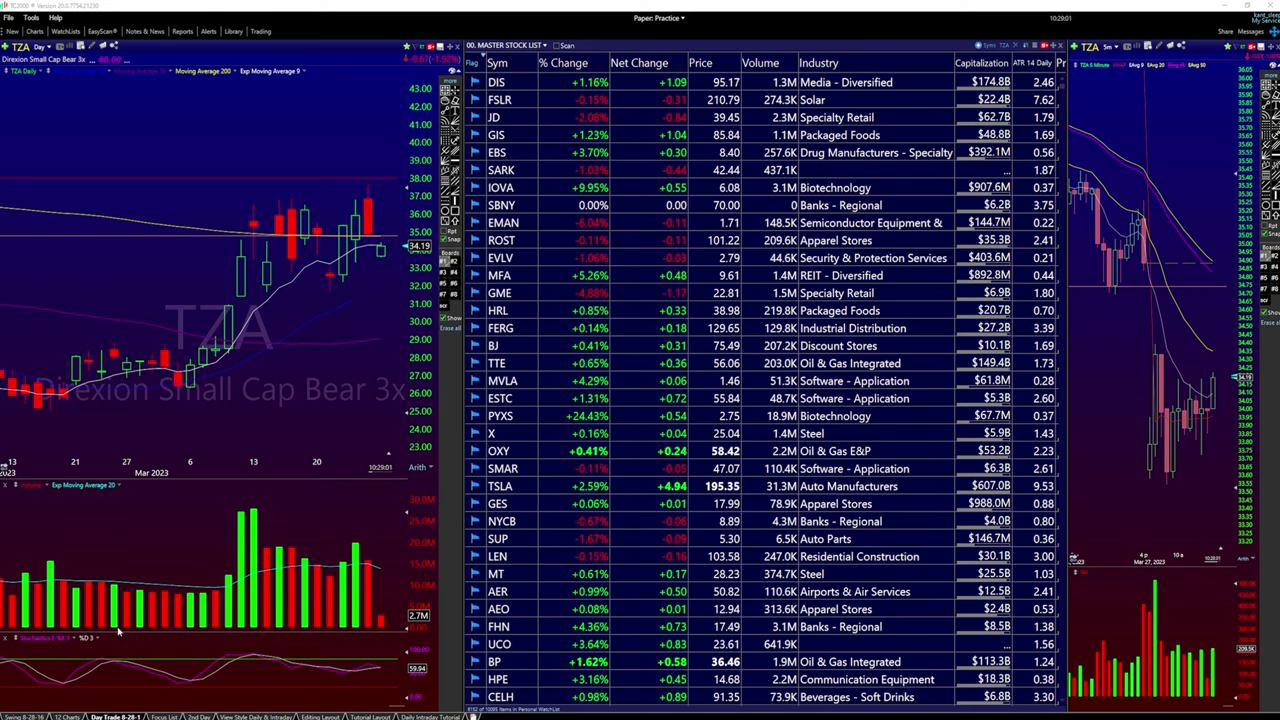
Try the 12 Charts and Daily Intraday Tutorial layouts, then load the 4-Timeframe layout
left_click(67, 717)
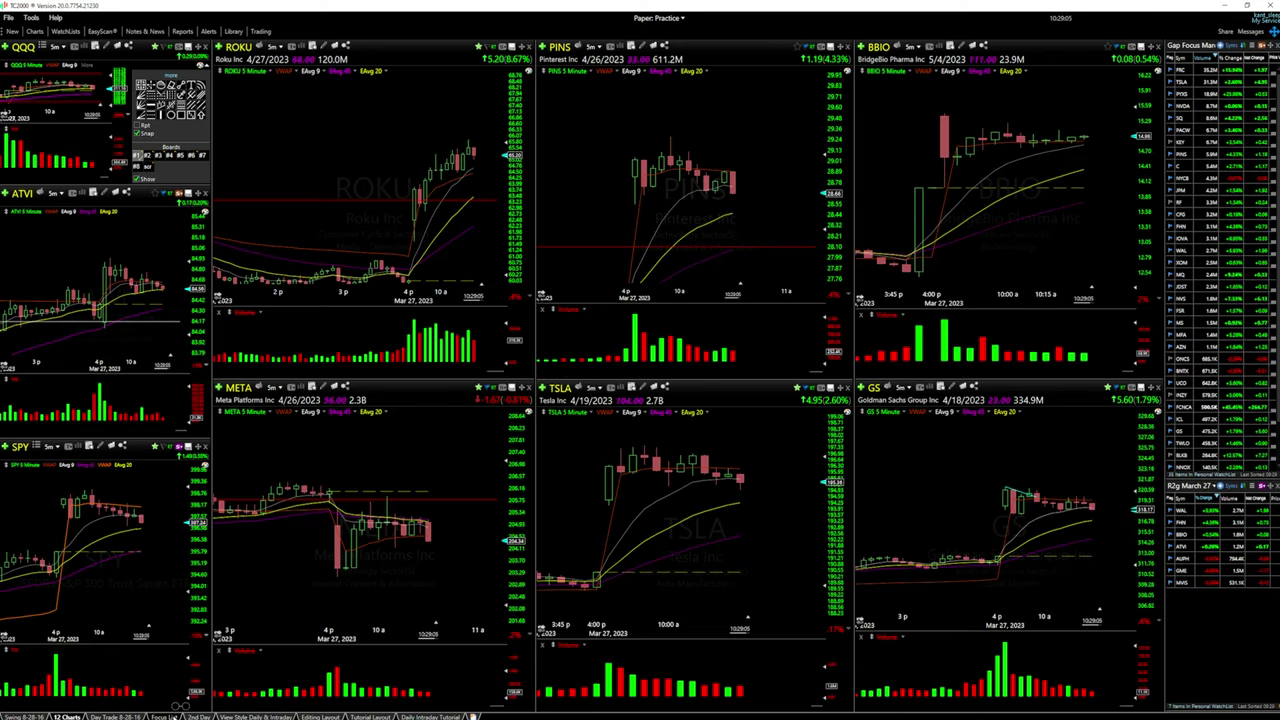
left_click(430, 717)
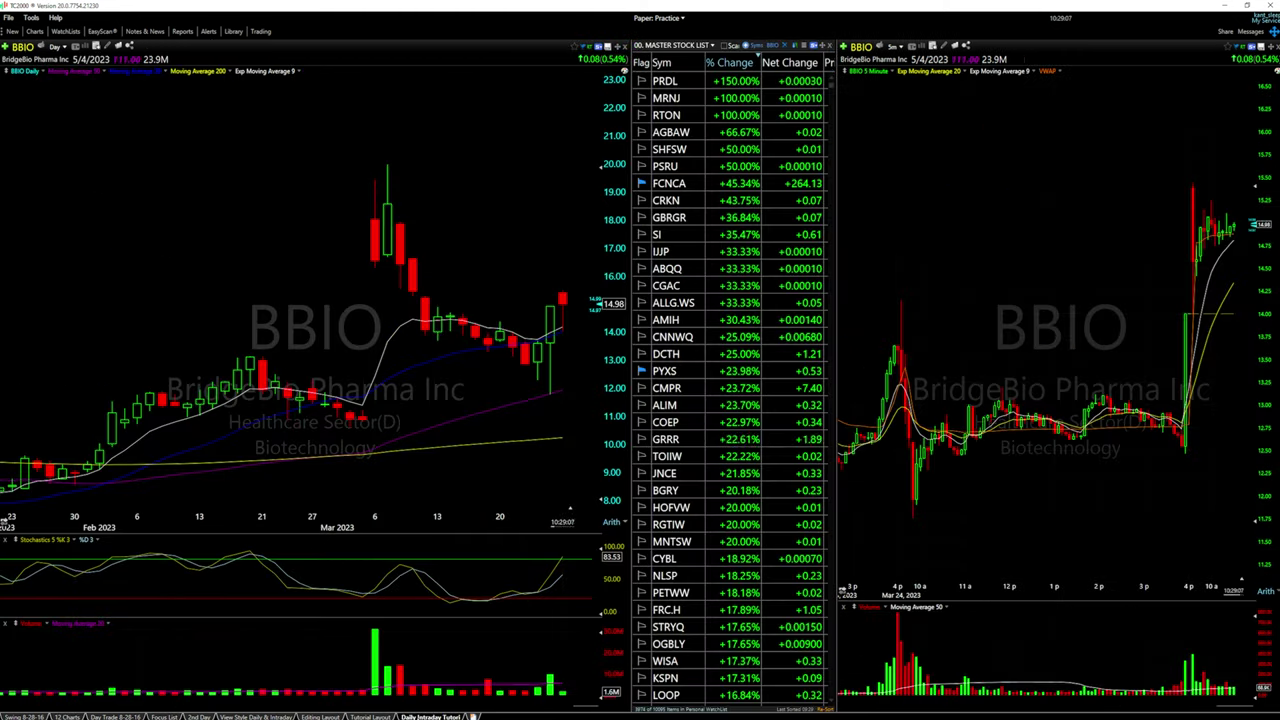
left_click(476, 716)
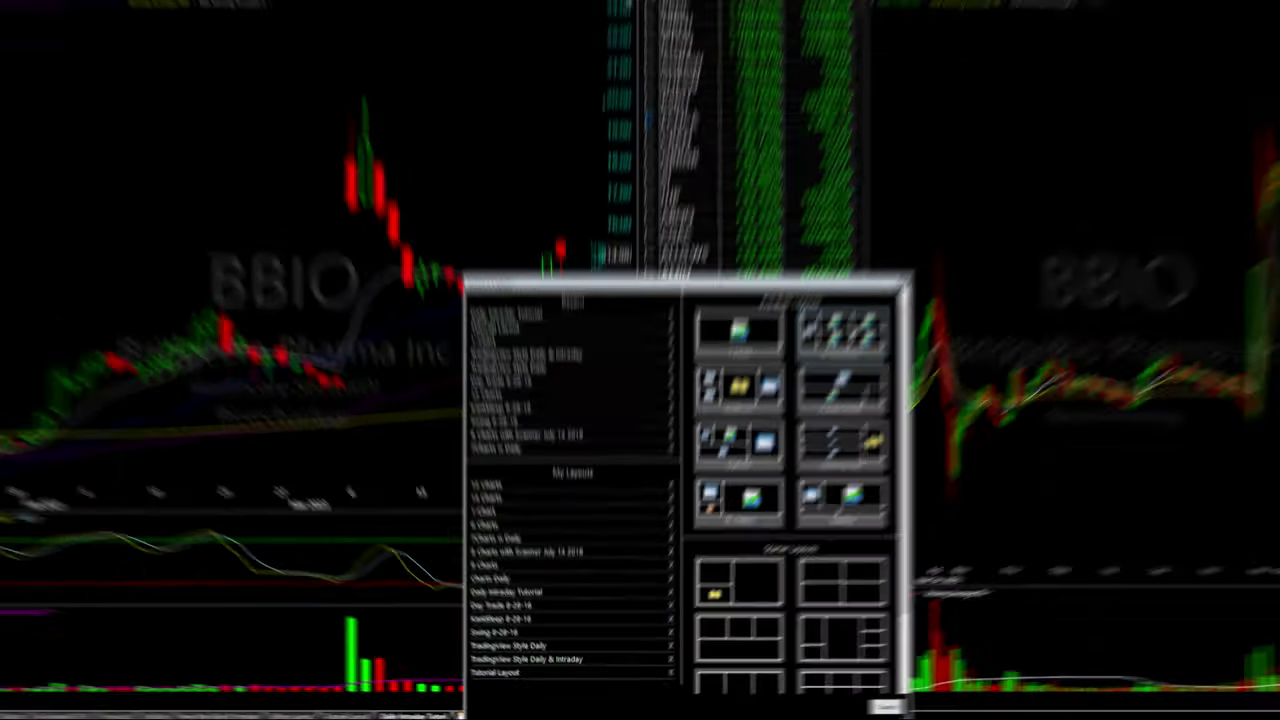
left_click(983, 140)
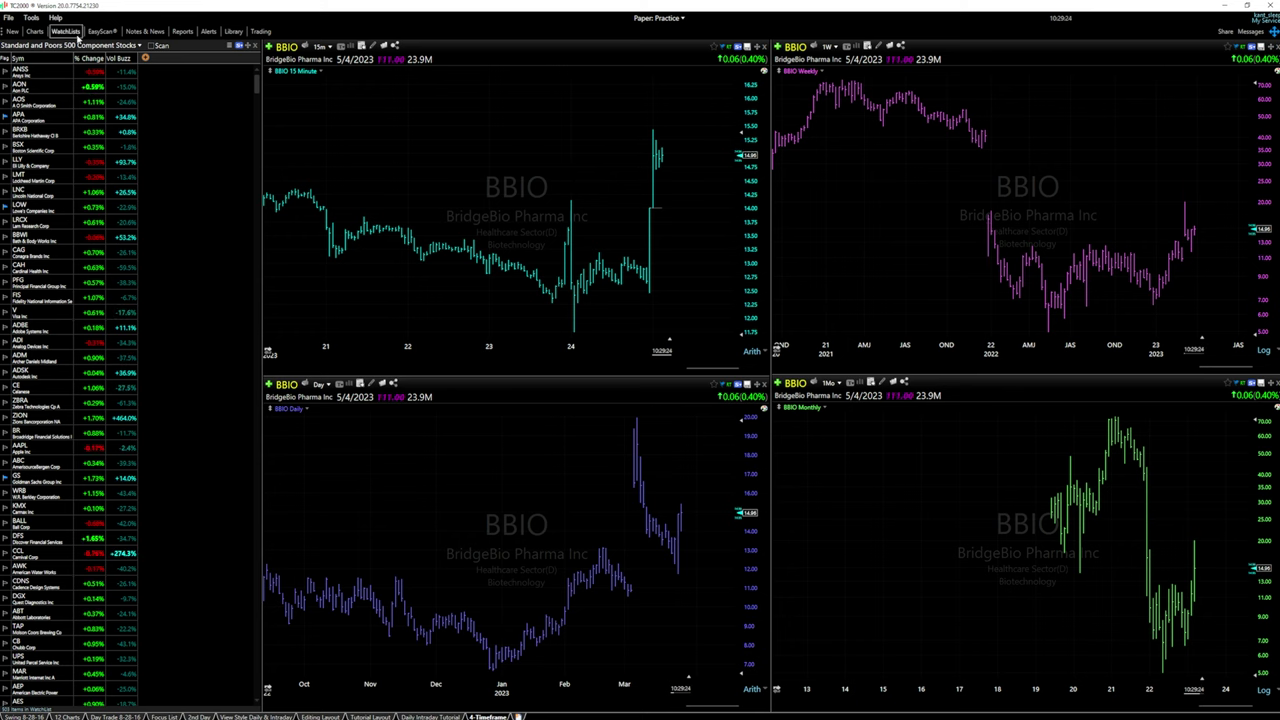
Add a BBIO daily chart docked beside the 15-minute chart
left_click(40, 33)
left_click(57, 76)
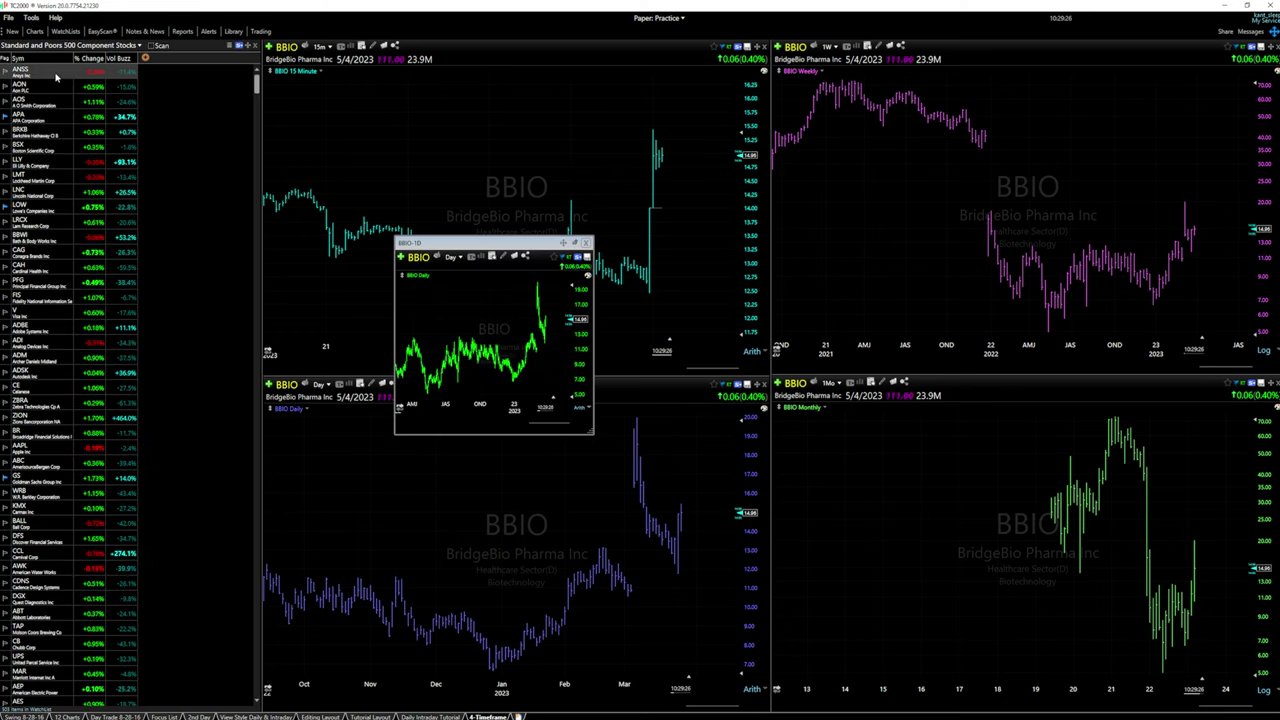
left_click(564, 243)
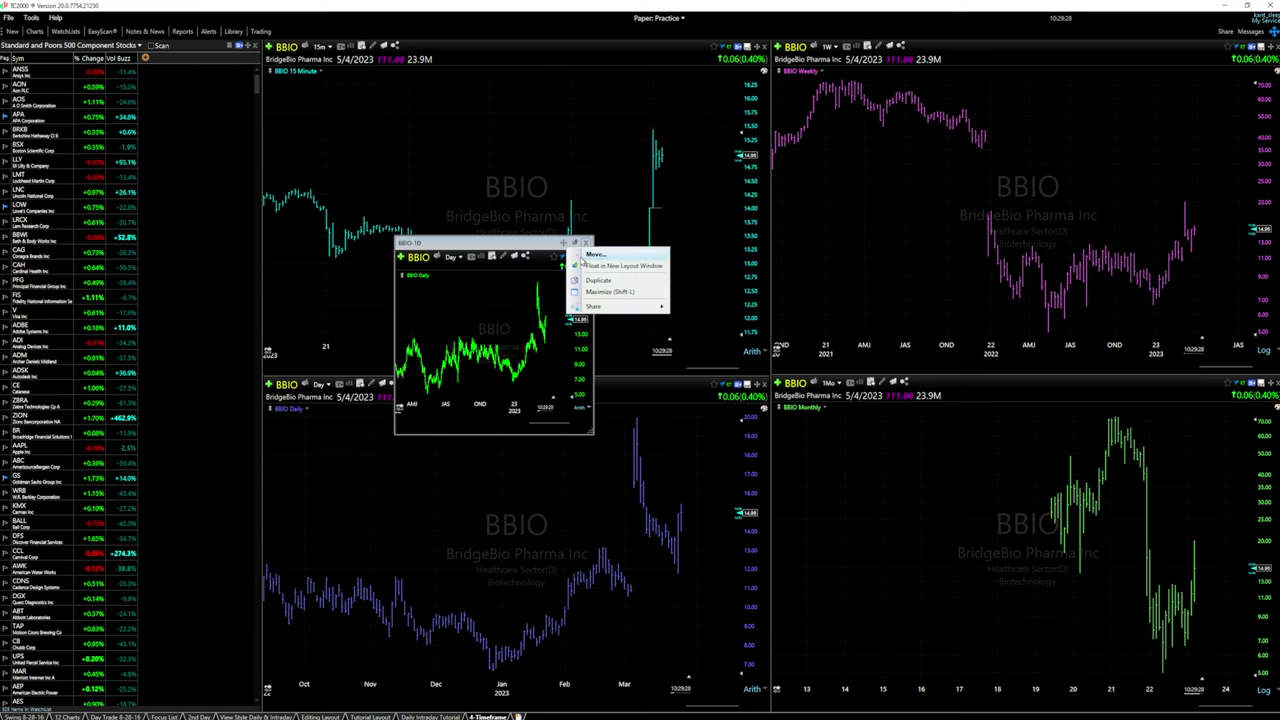
left_click(593, 259)
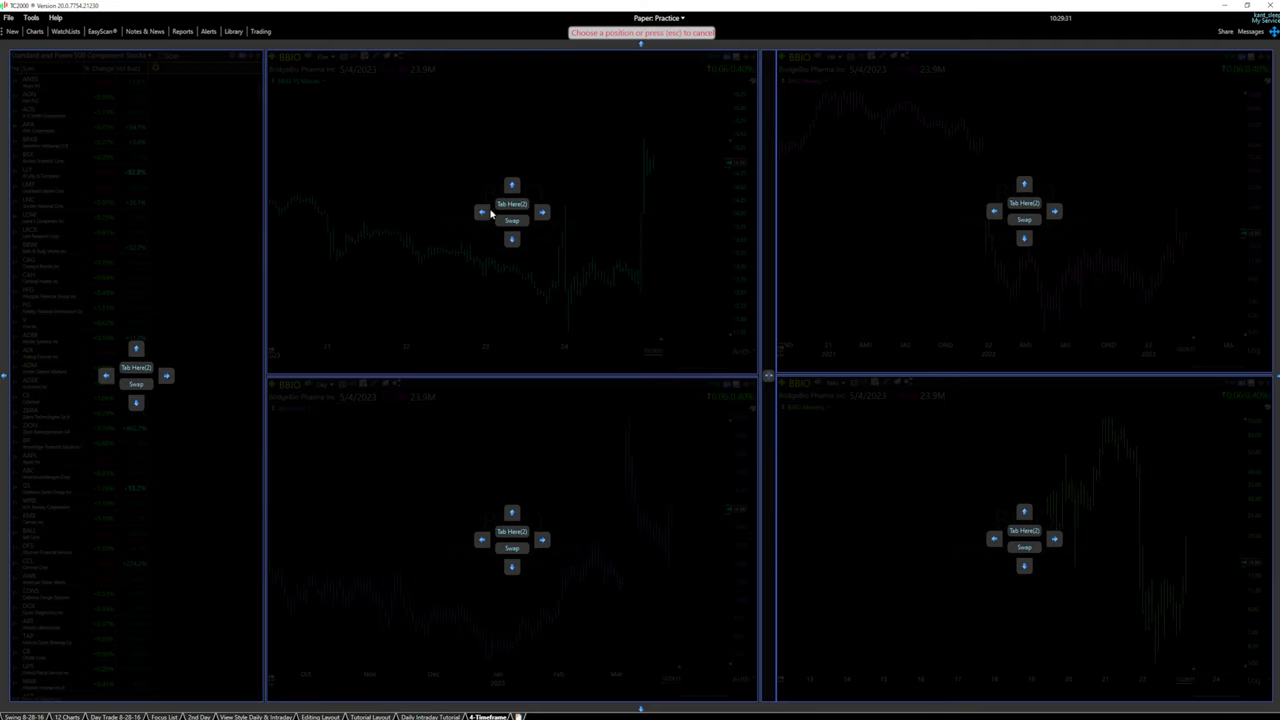
left_click(482, 212)
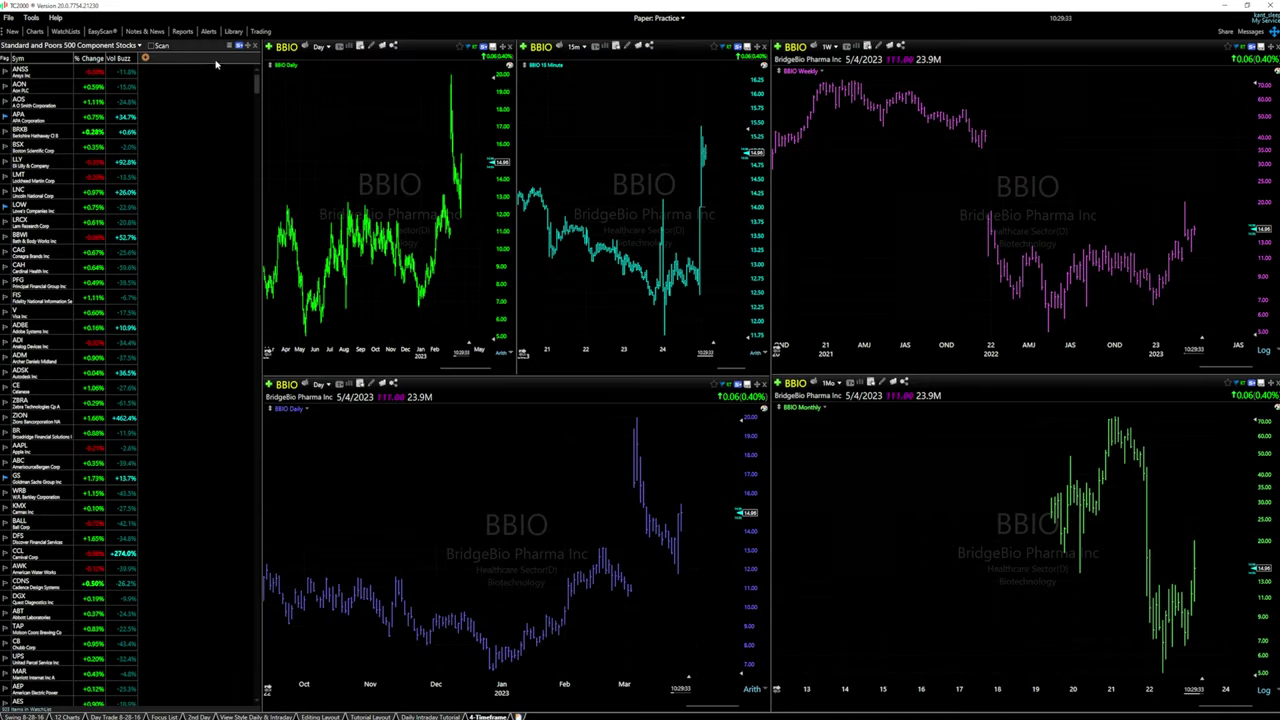
Add a second BBIO daily chart docked beside the lower daily chart
left_click(14, 31)
left_click(65, 59)
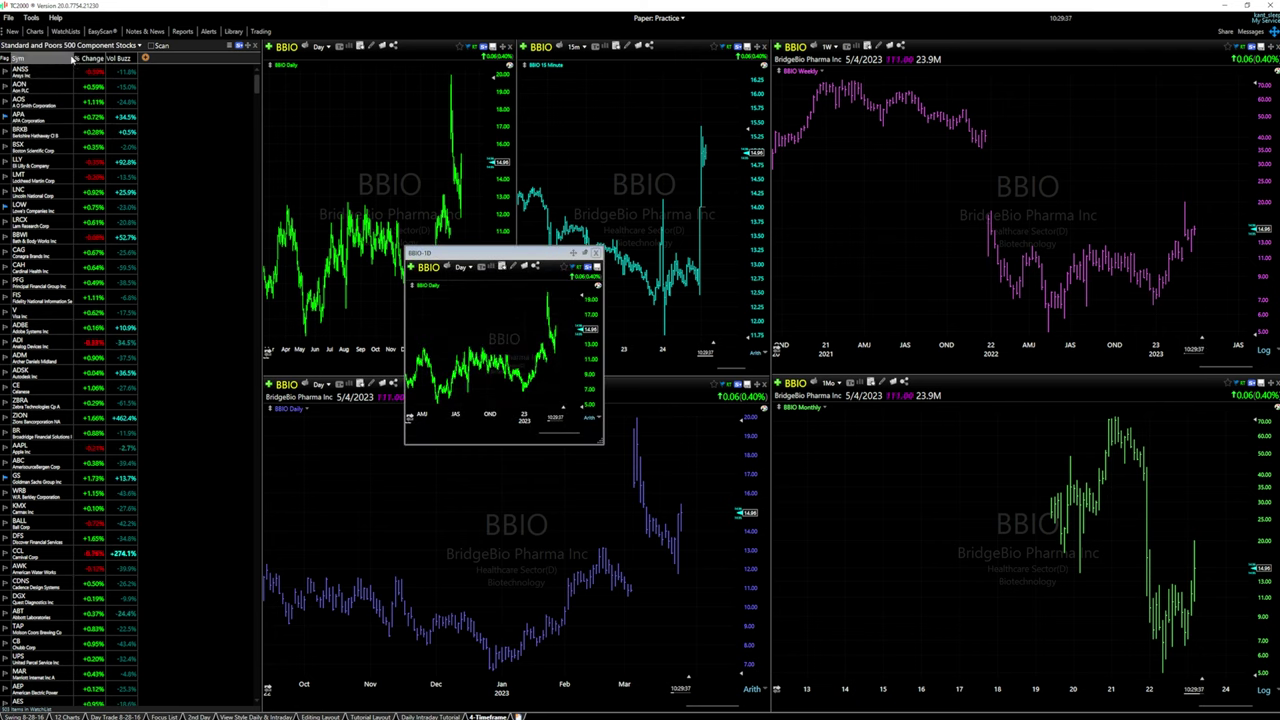
left_click(572, 253)
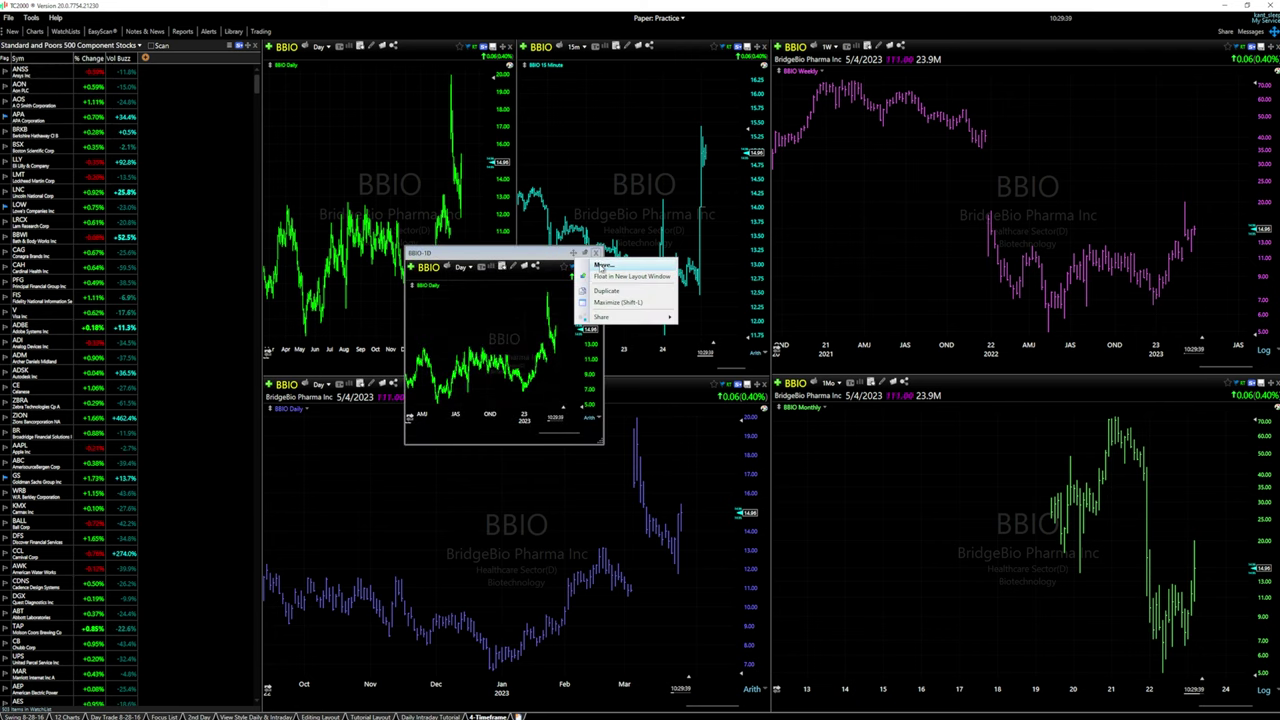
left_click(603, 265)
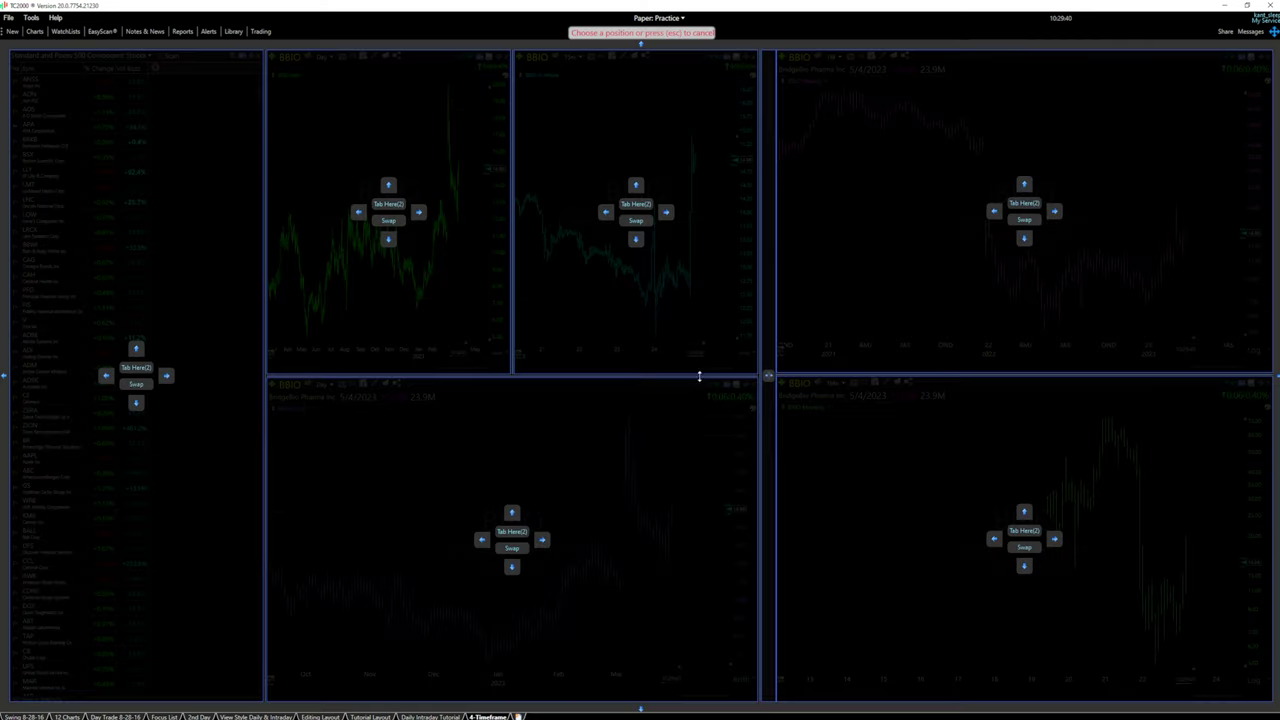
left_click(481, 541)
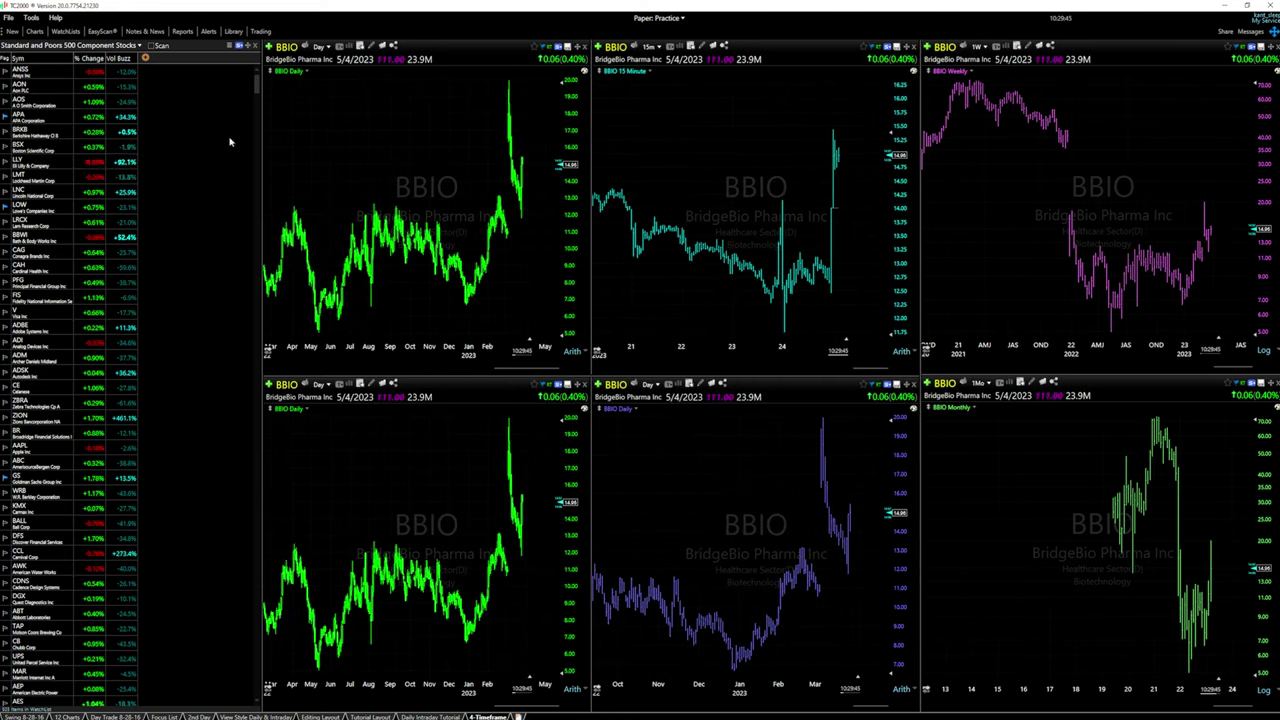
Close the stock-list panel and create a new personal watchlist named My List
left_click(256, 50)
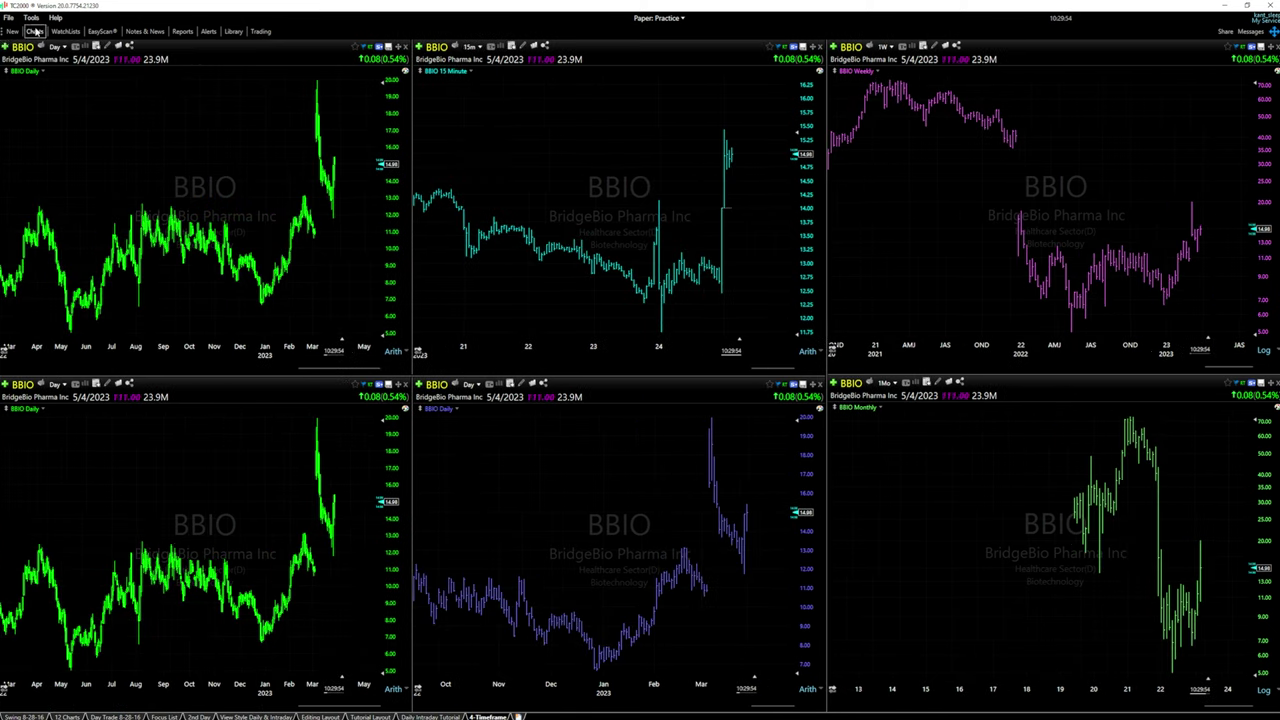
left_click(12, 32)
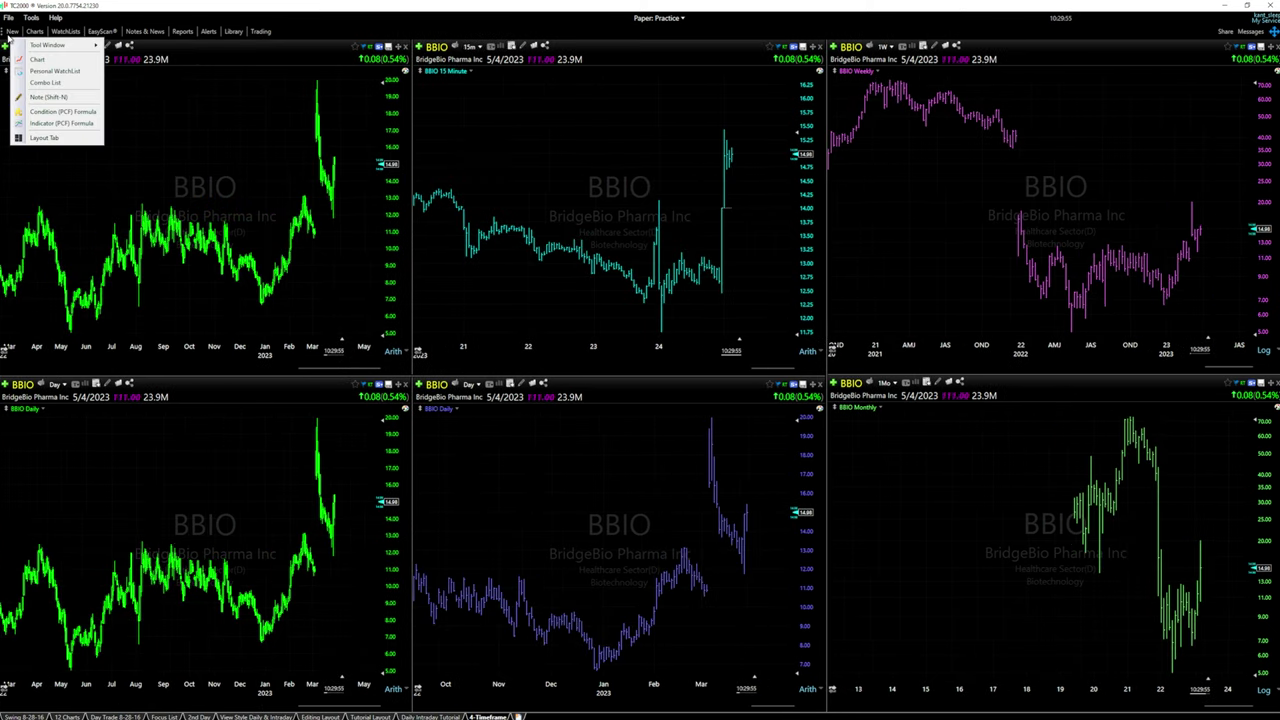
left_click(45, 72)
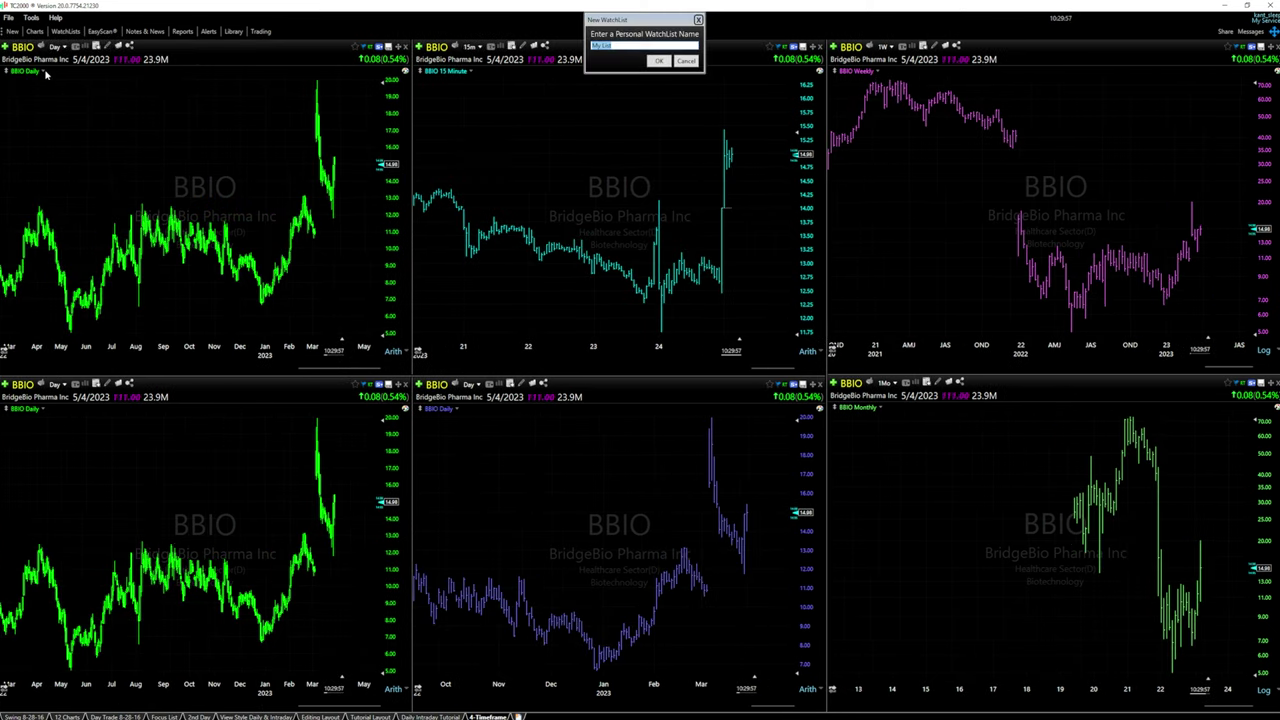
left_click(659, 61)
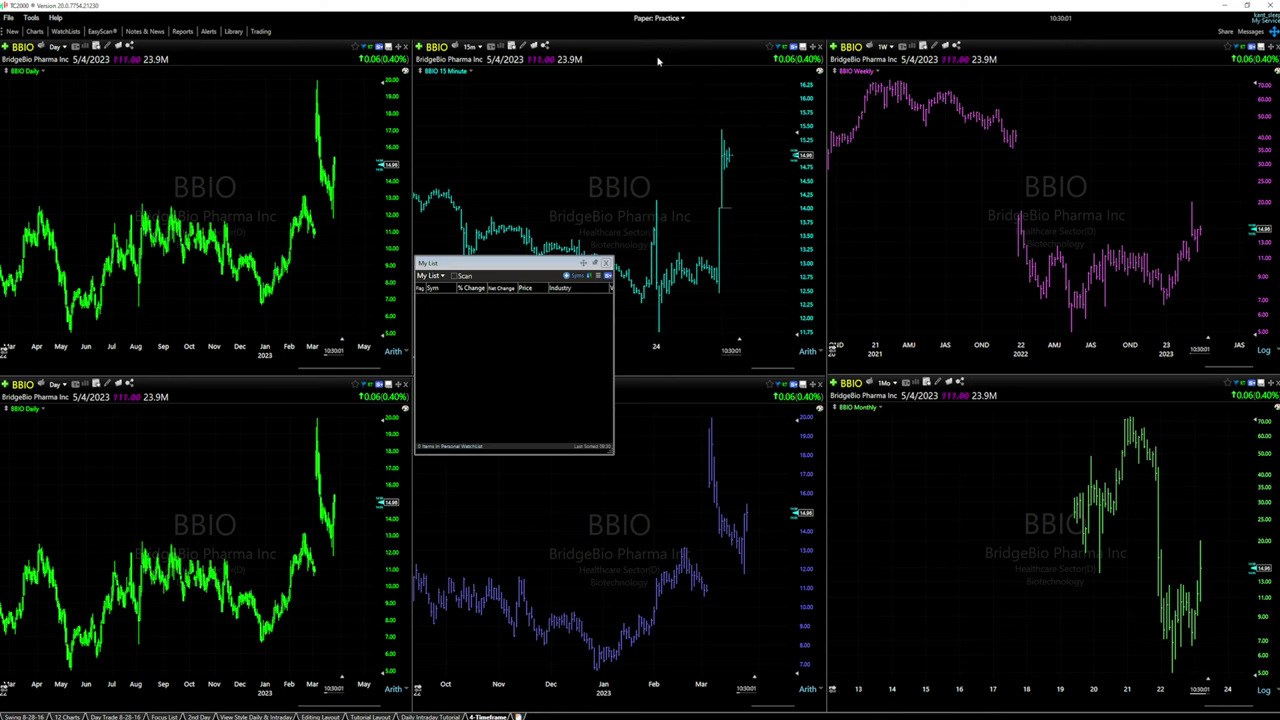
Dock My List along the left edge and narrow it so the charts widen
left_click_drag(467, 268, 513, 268)
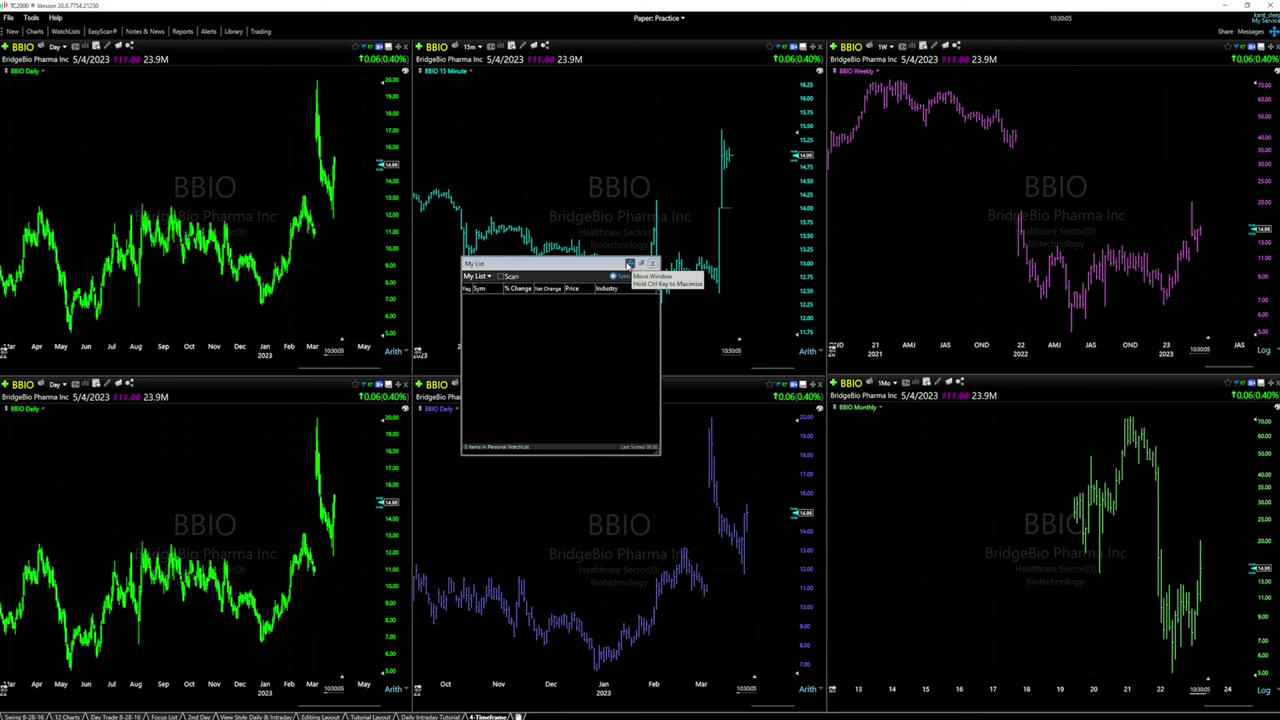
left_click(629, 263)
left_click(653, 280)
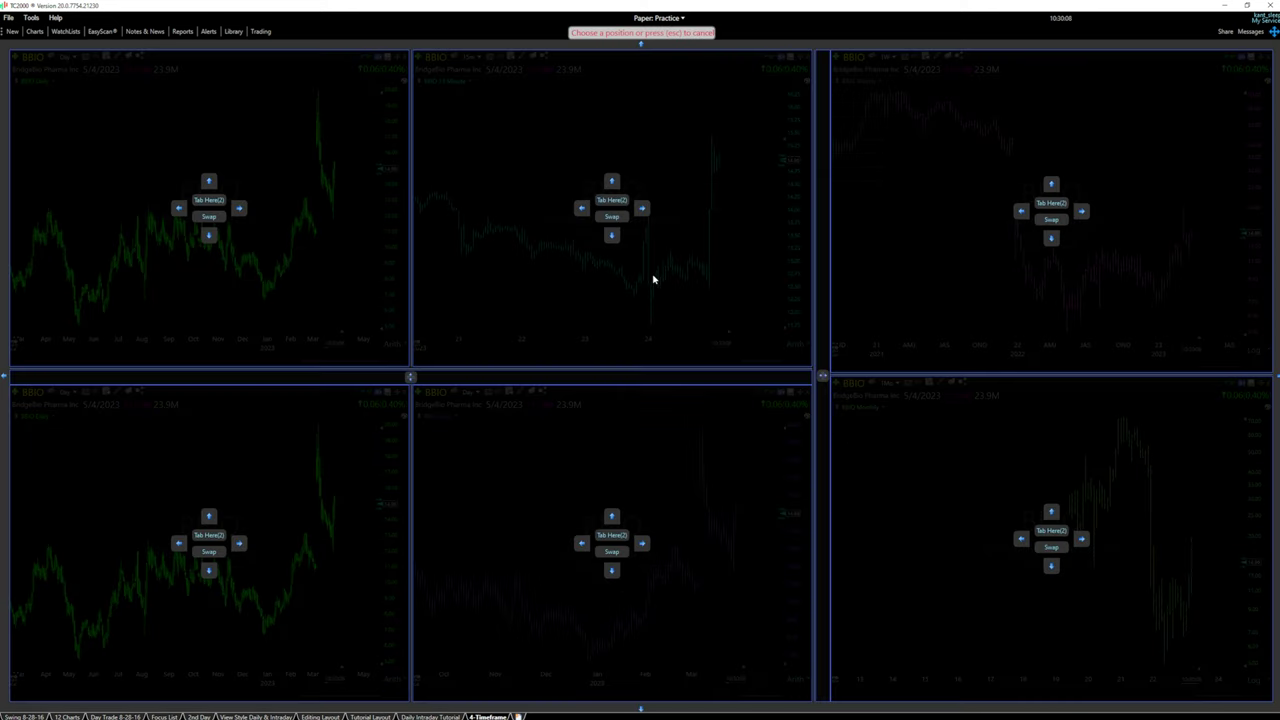
left_click(6, 377)
left_click_drag(424, 284, 166, 275)
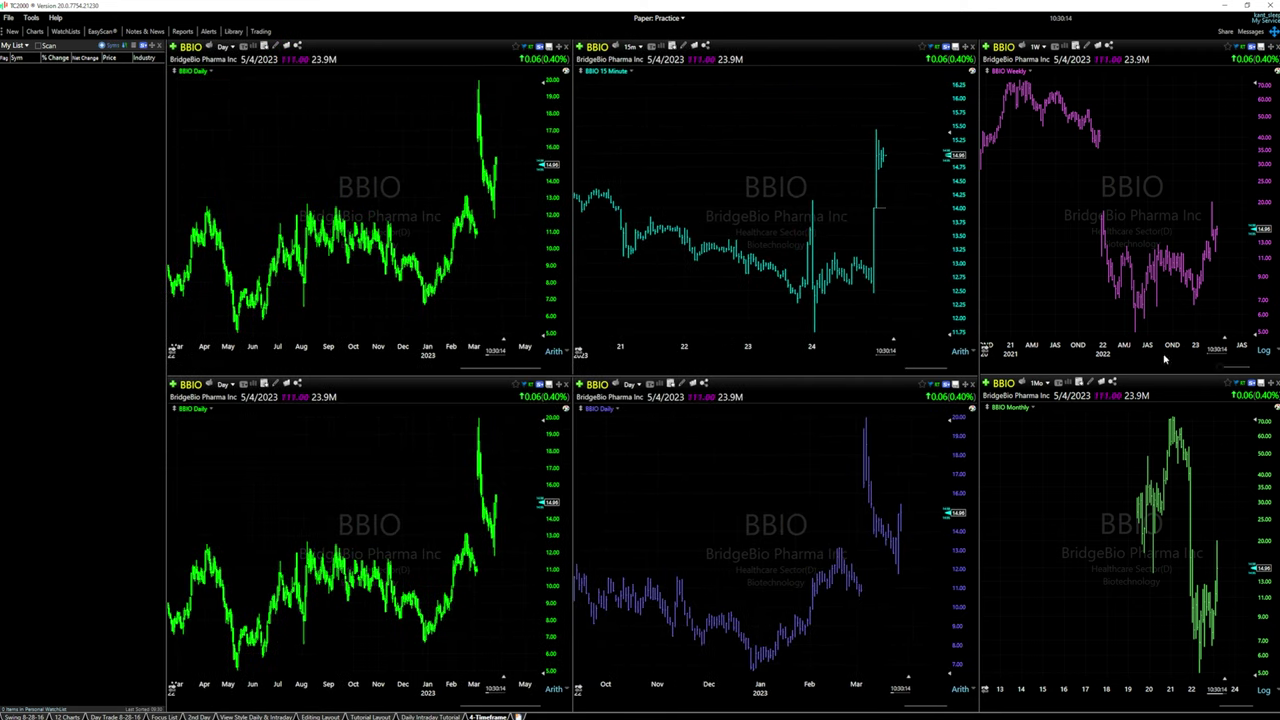
Resize the middle and right chart columns and apply Tutorial Intraday to the top-left chart
left_click_drag(978, 272, 912, 272)
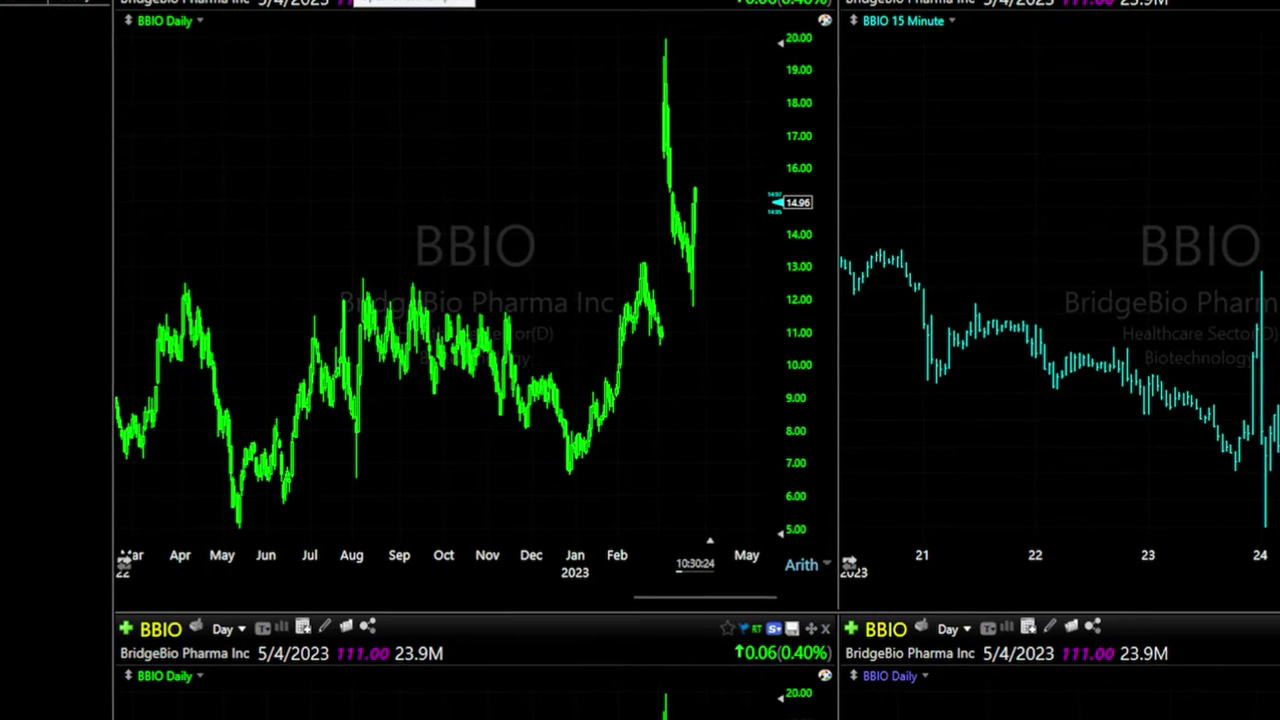
left_click(362, 1)
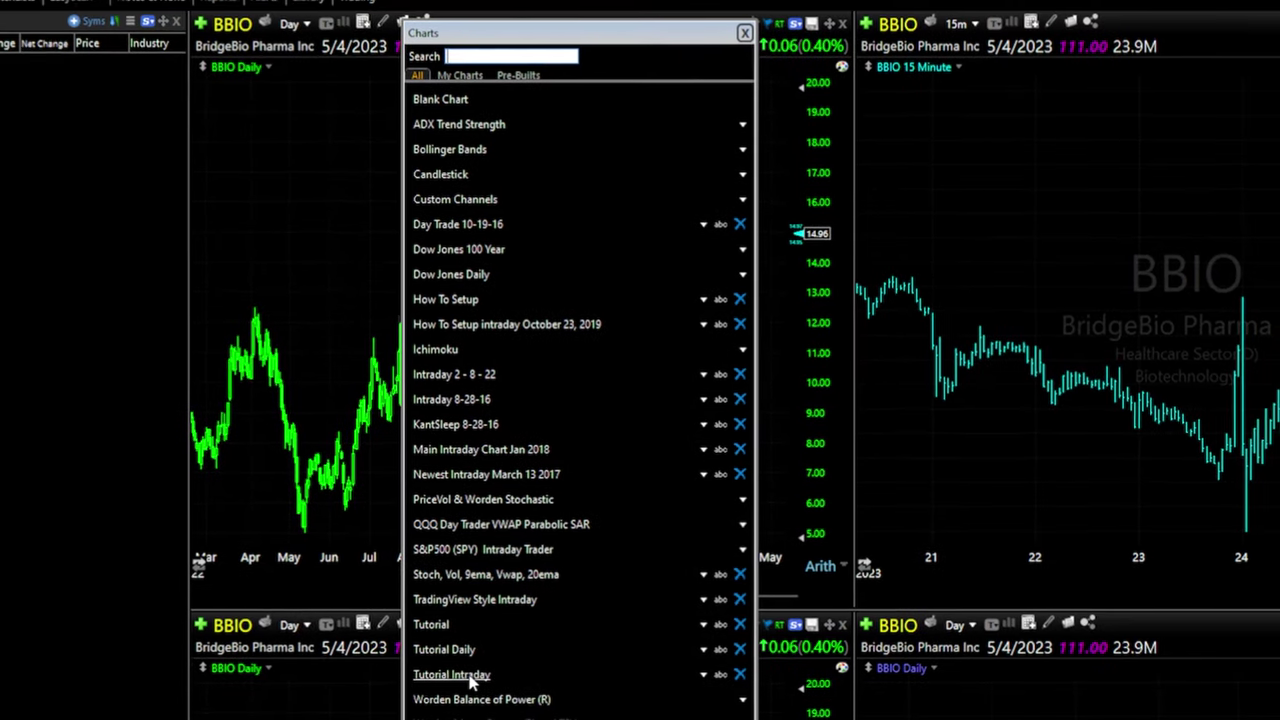
left_click(452, 675)
Apply the Tutorial Daily template to the middle chart
scroll(640, 395, "up", 5)
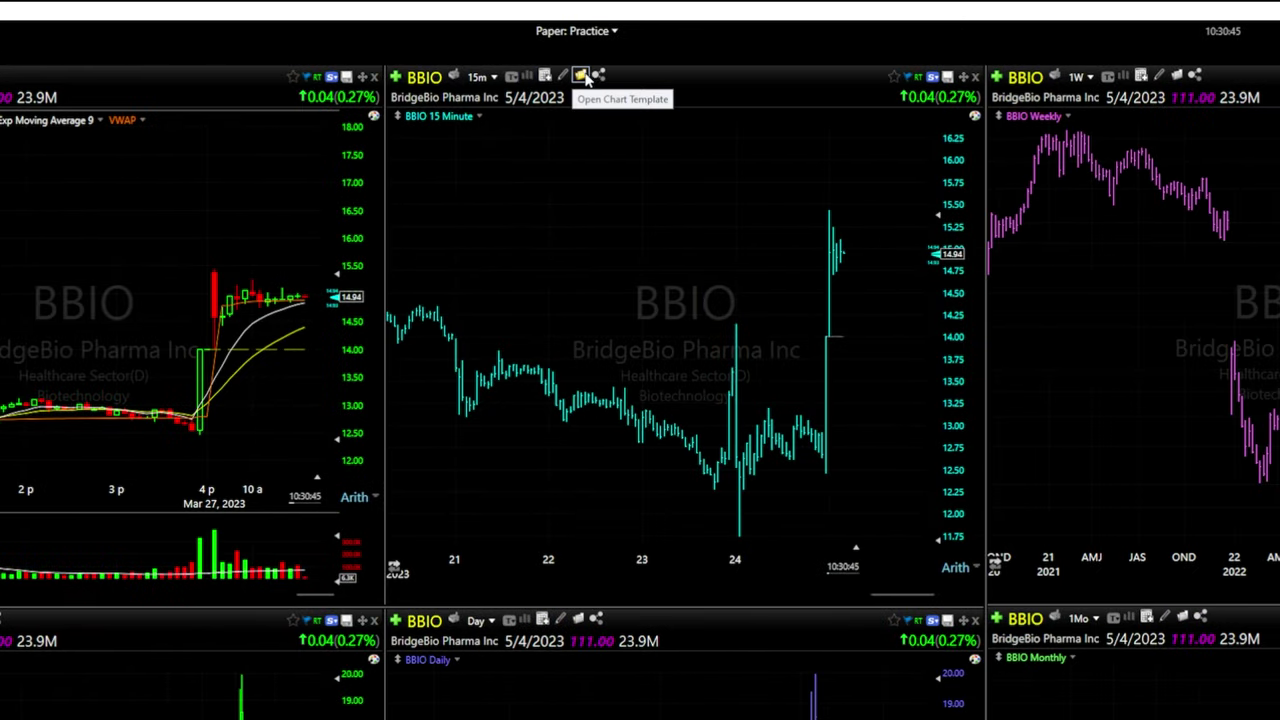
left_click(582, 77)
left_click(665, 649)
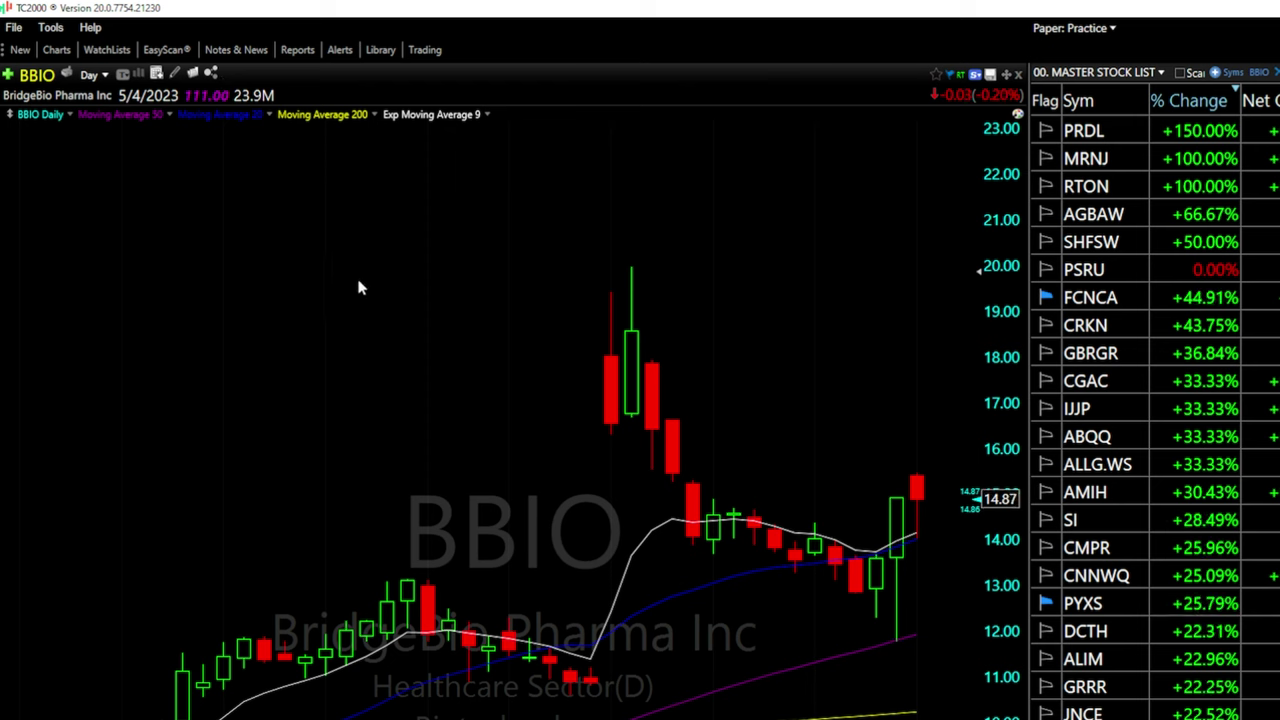
Add a Capitalization field to the large-chart toolbar in the toolbar editor
right_click(332, 83)
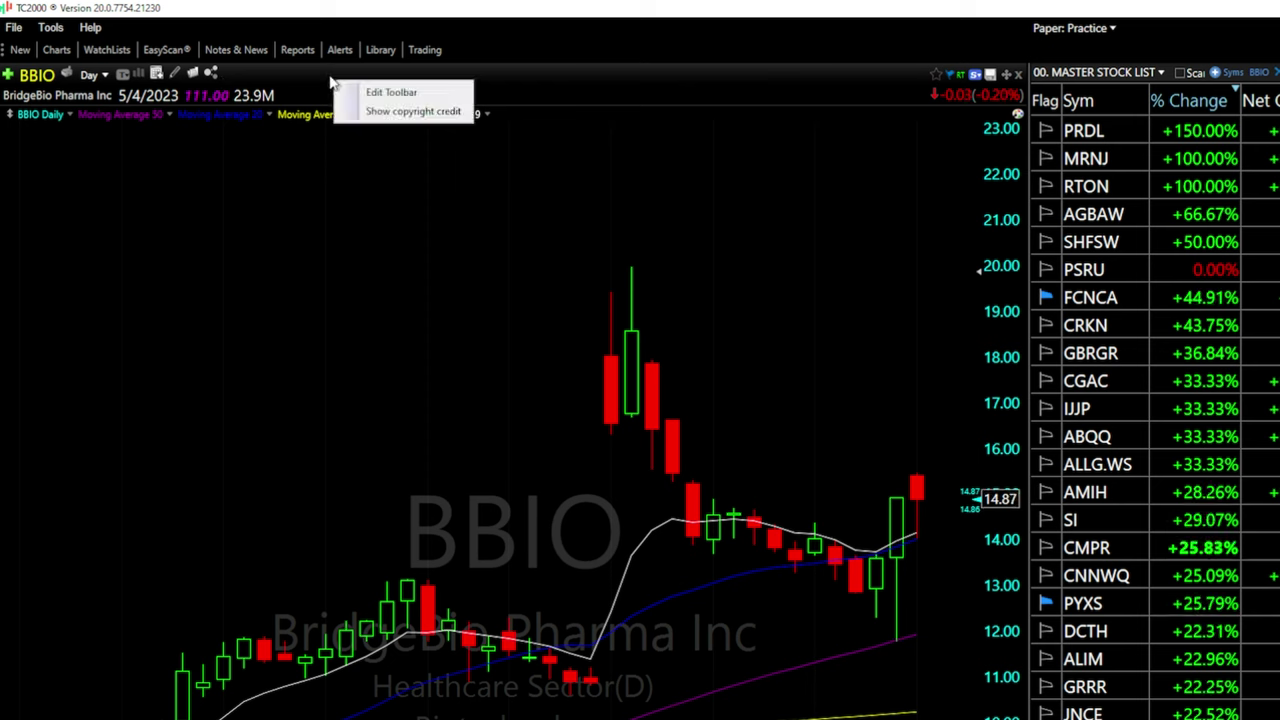
left_click(400, 96)
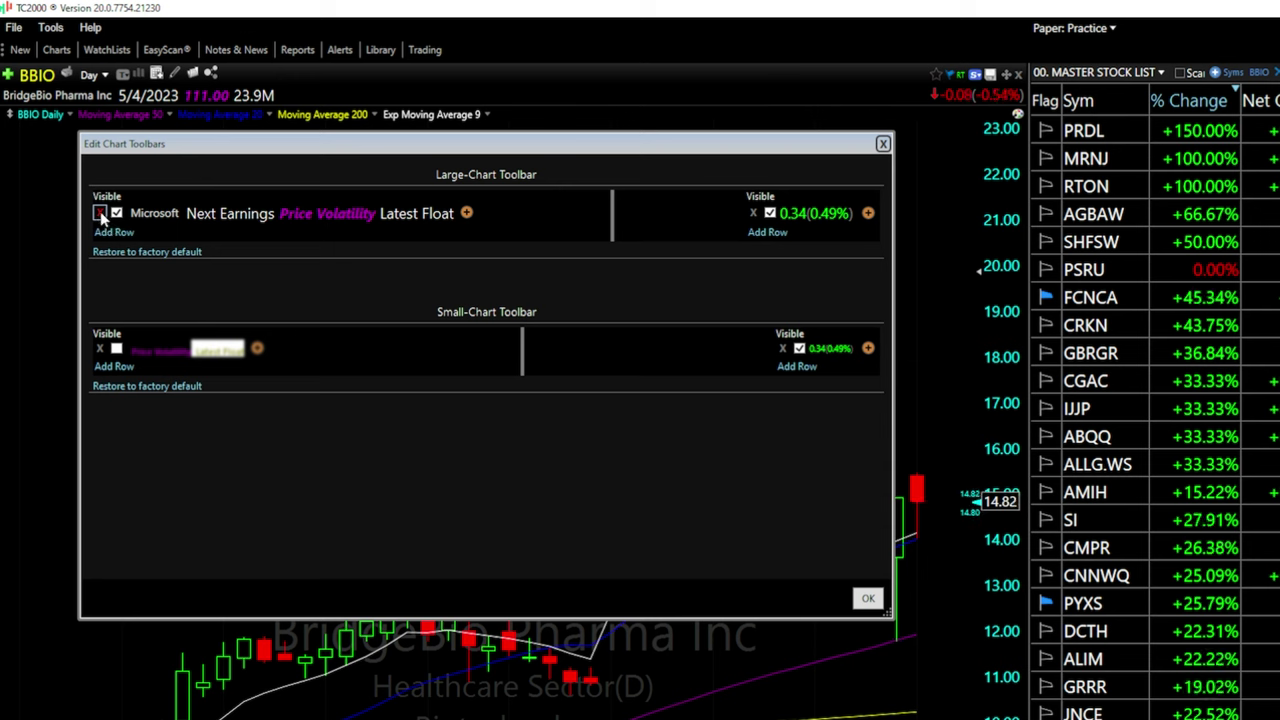
left_click(468, 215)
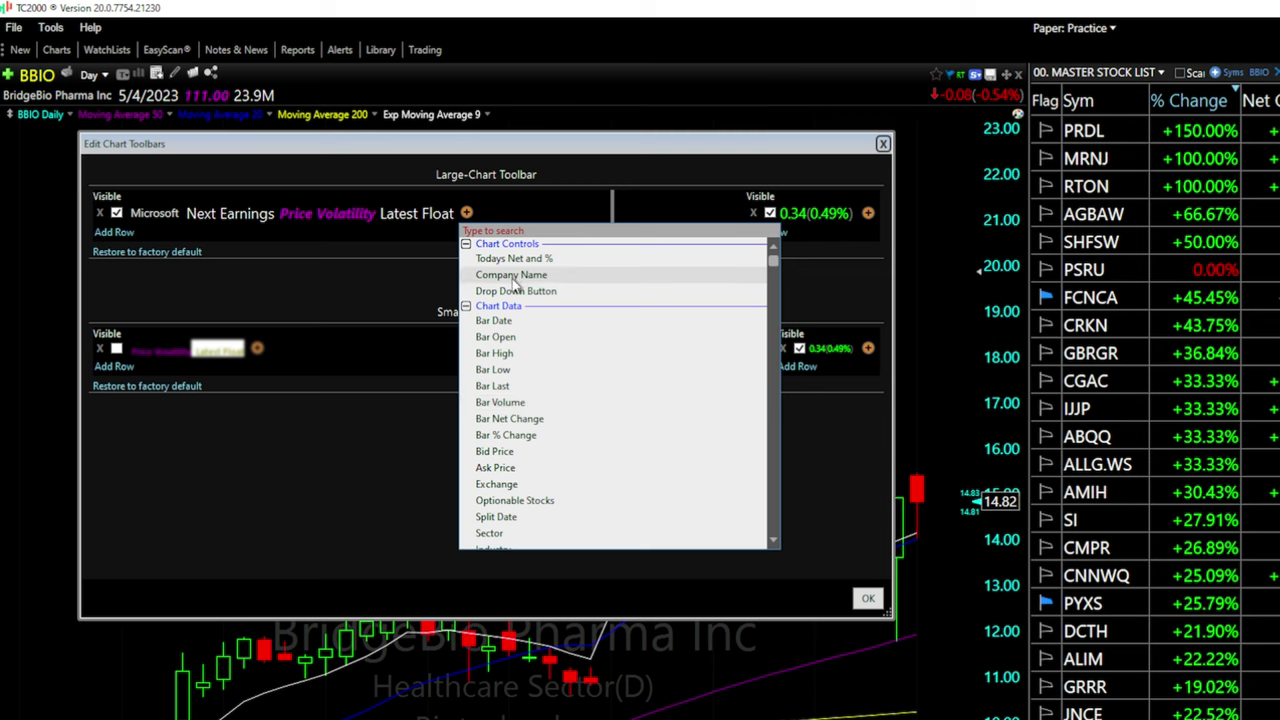
scroll(515, 400, "down", 5)
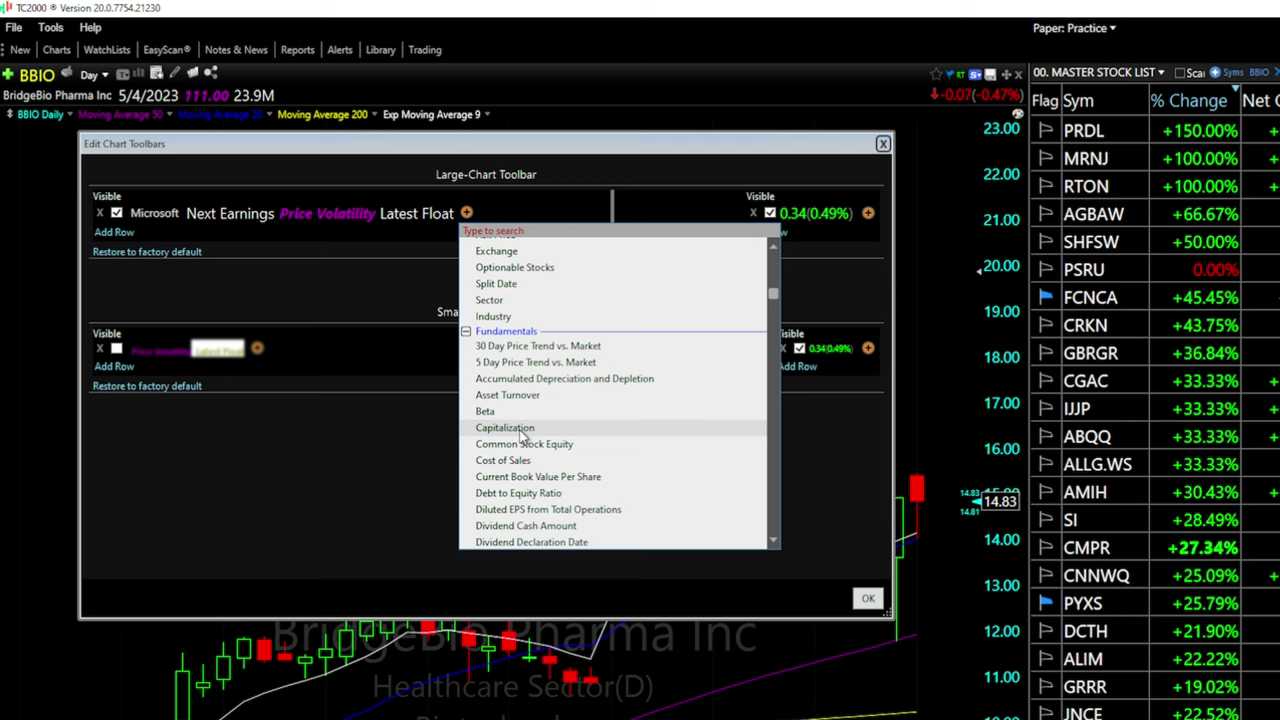
left_click(519, 430)
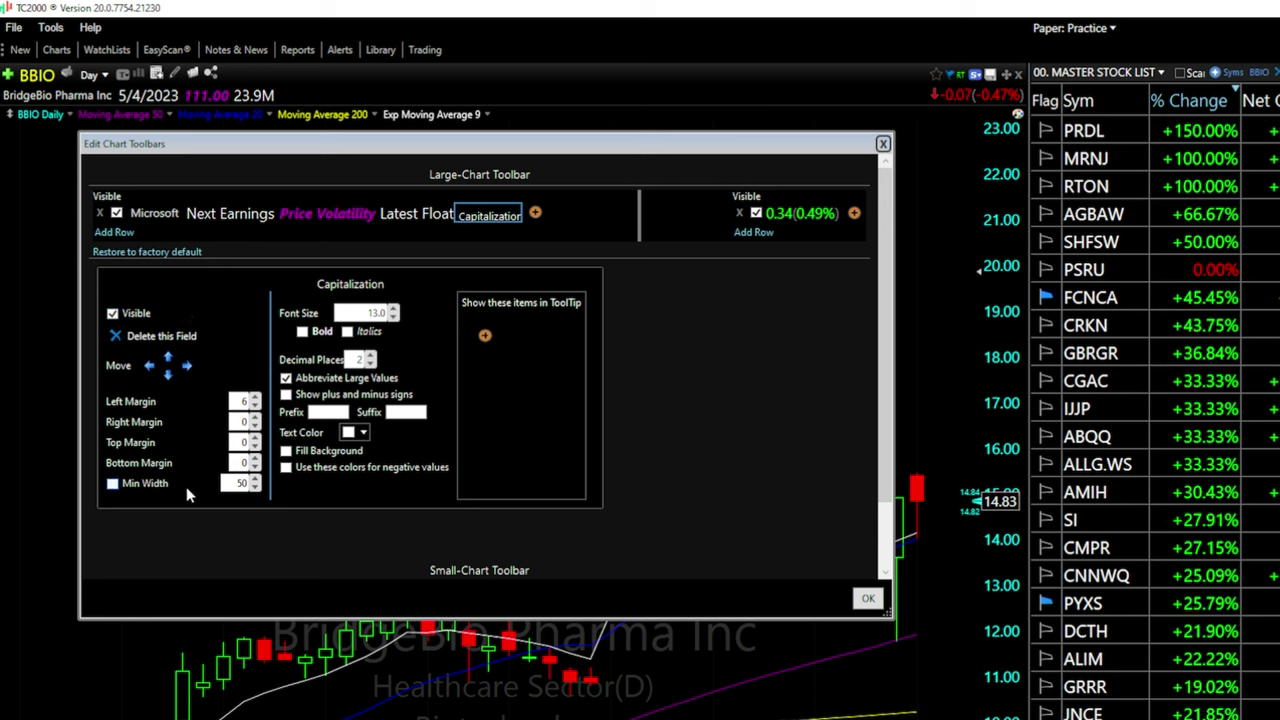
Enlarge the Capitalization font, leave bold and italic off, and set left margin to 6
left_click(394, 309)
left_click(394, 309)
left_click(394, 309)
left_click(302, 331)
left_click(302, 331)
left_click(347, 331)
left_click(347, 331)
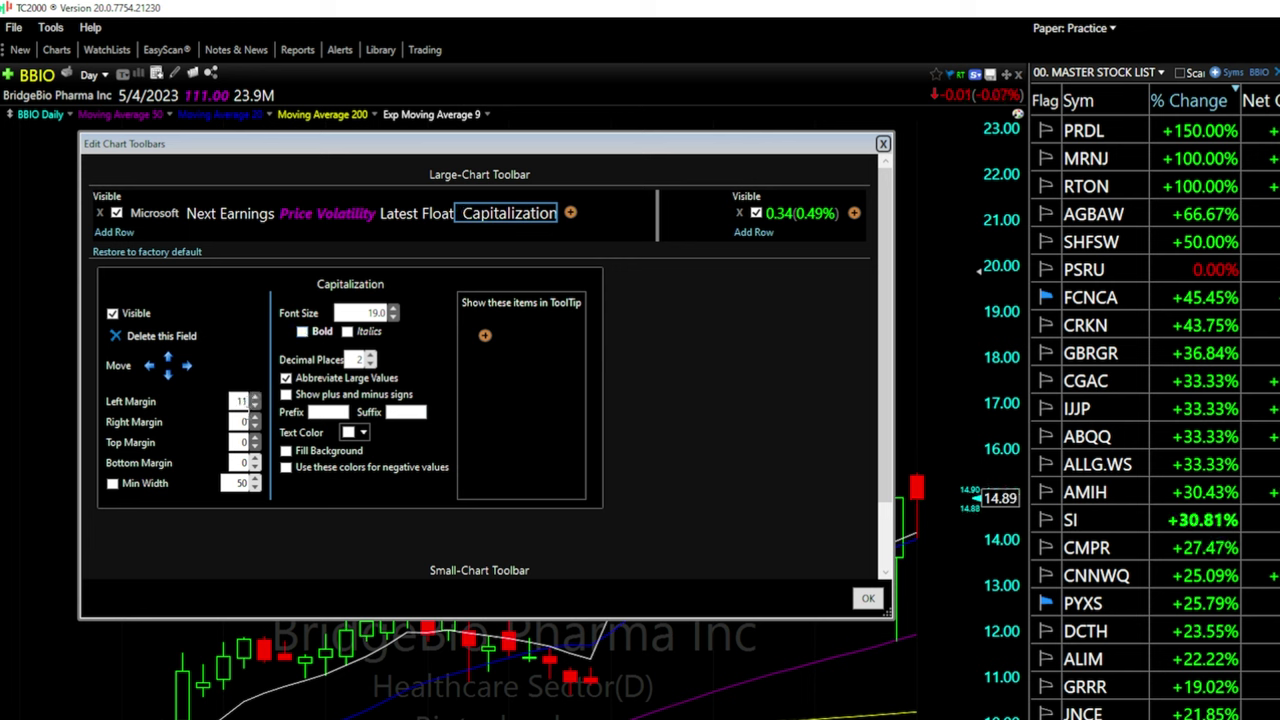
left_click(255, 406)
left_click(255, 406)
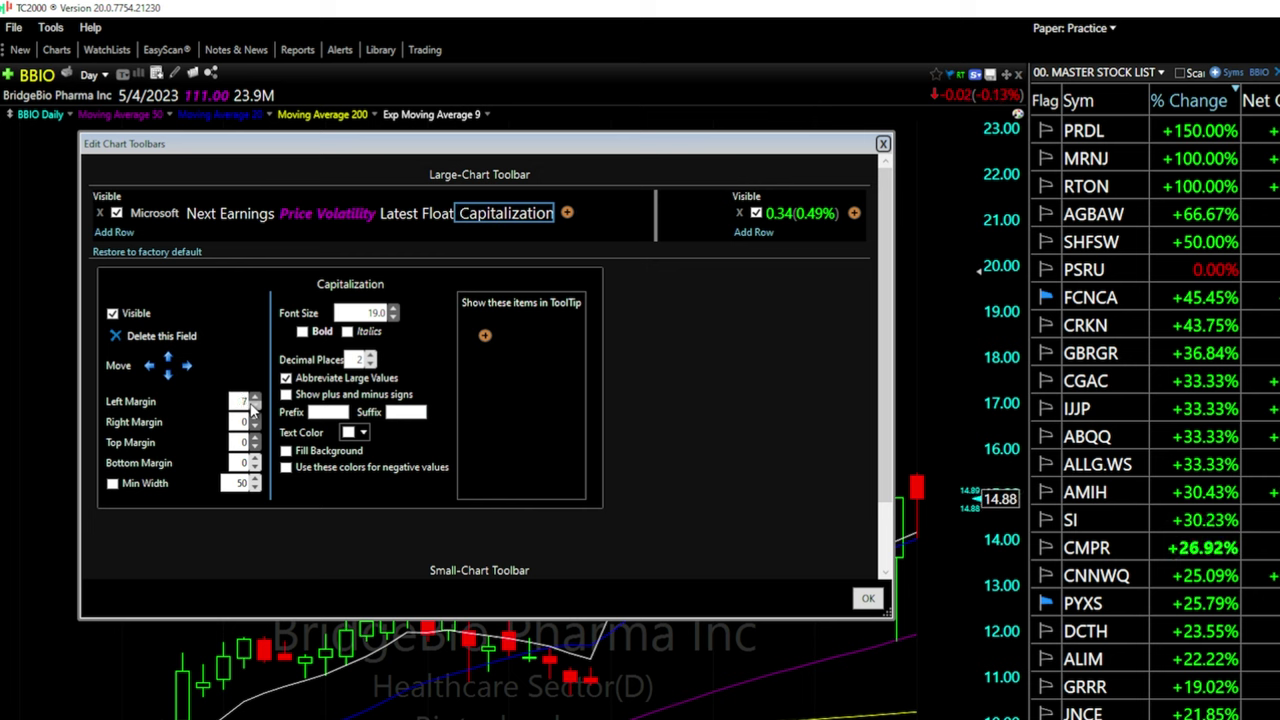
left_click(255, 406)
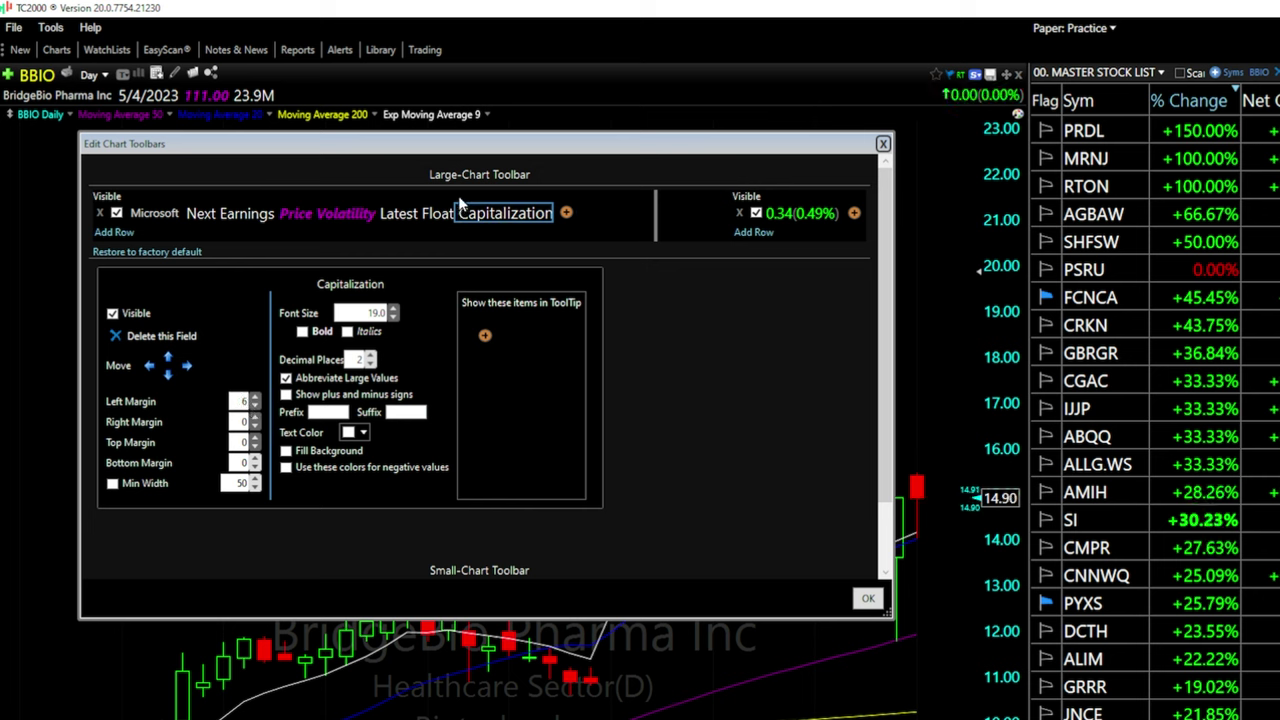
Try a blue background fill for Capitalization, turn it off, and apply the toolbar changes
left_click(286, 451)
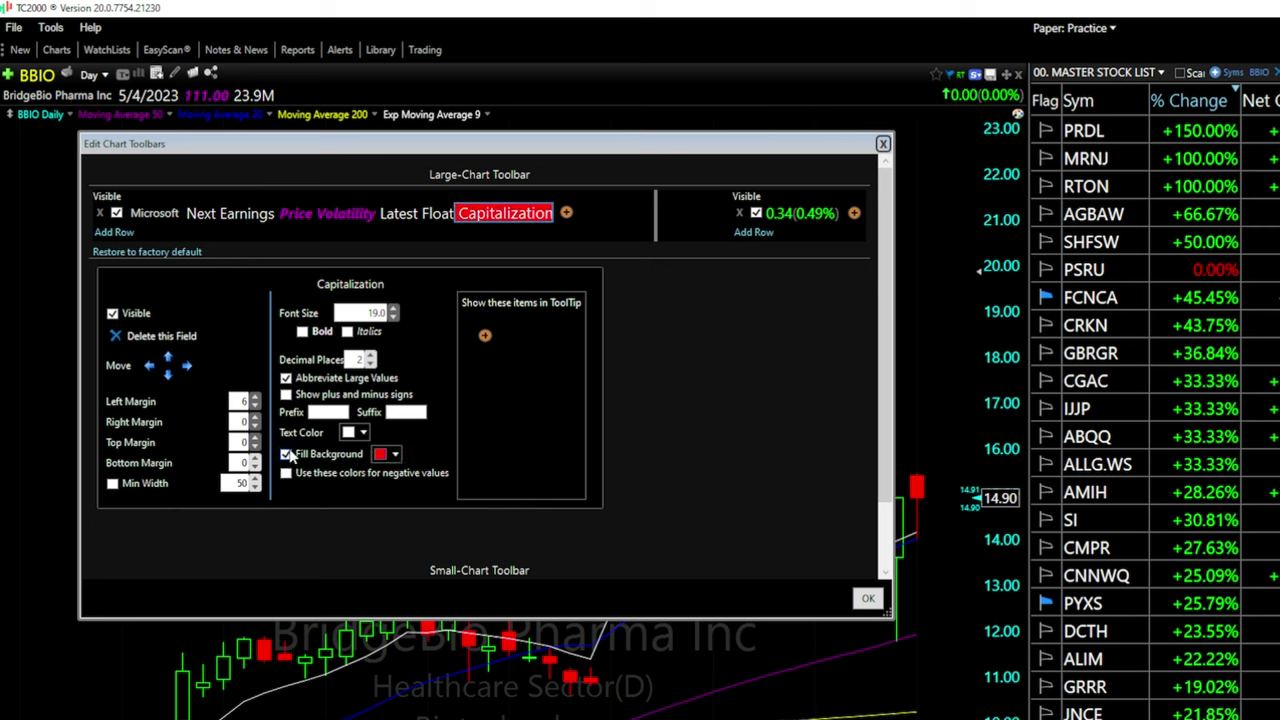
left_click(395, 454)
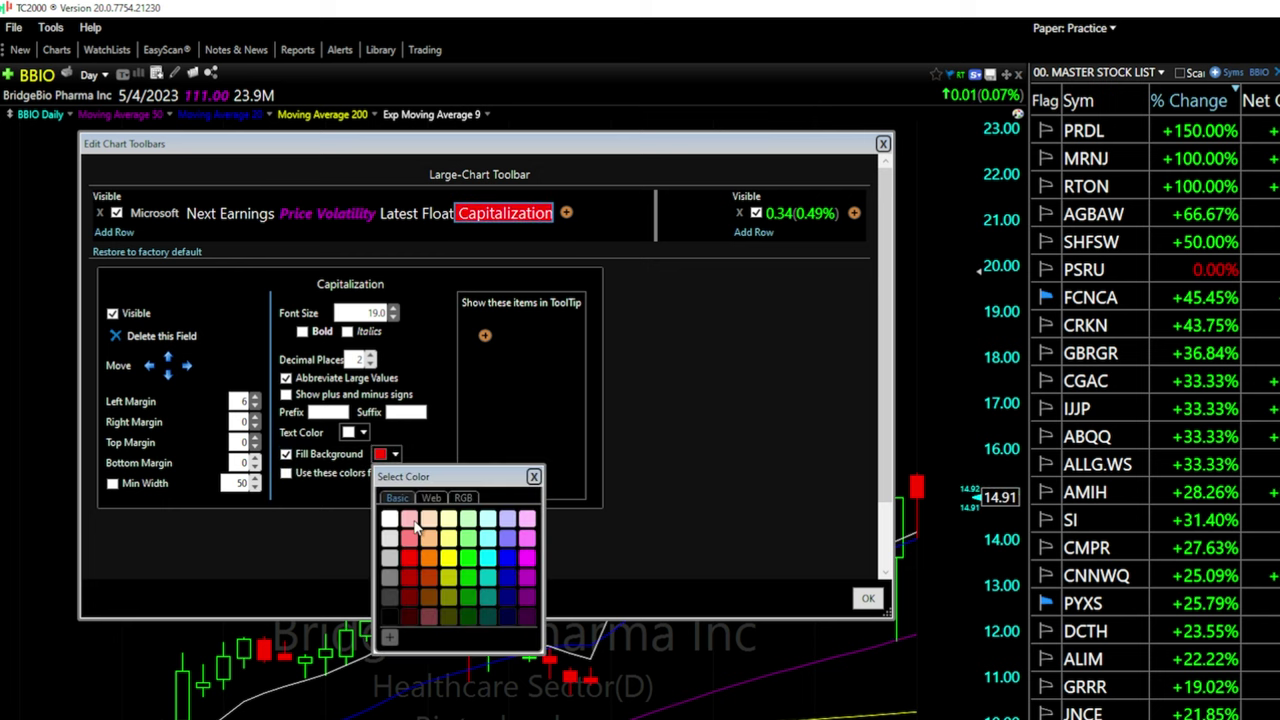
left_click(505, 559)
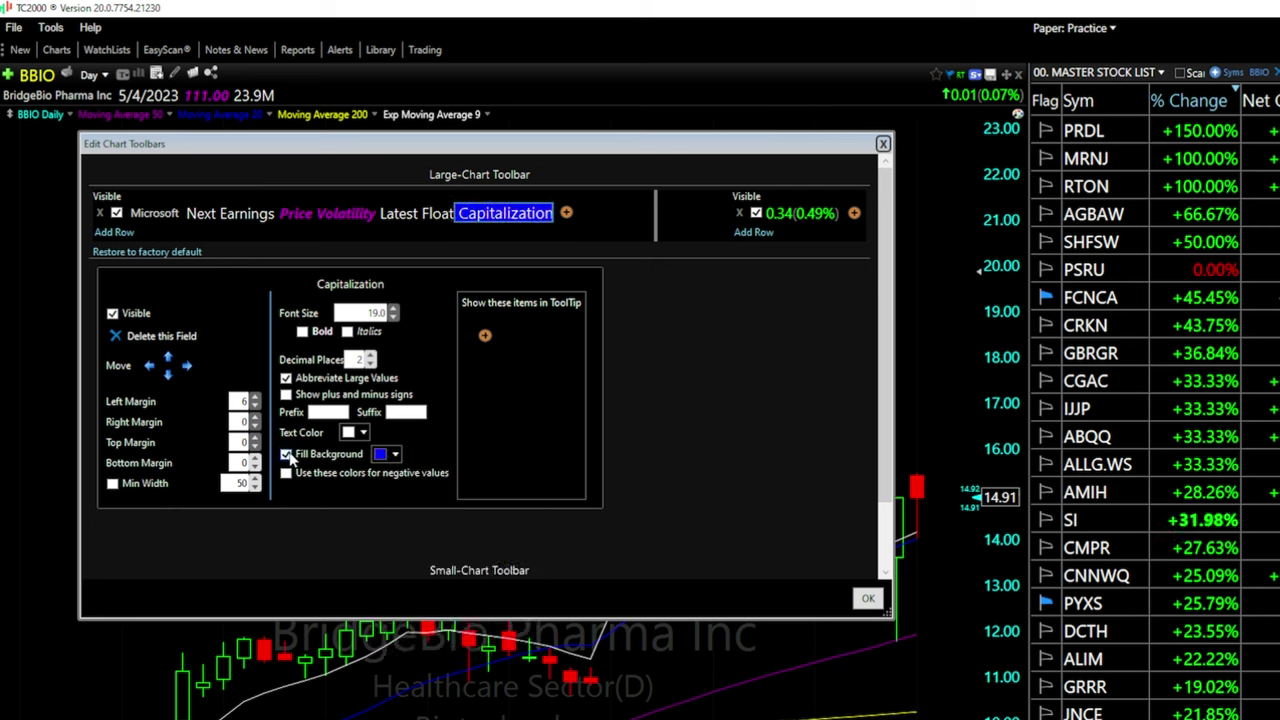
left_click(287, 454)
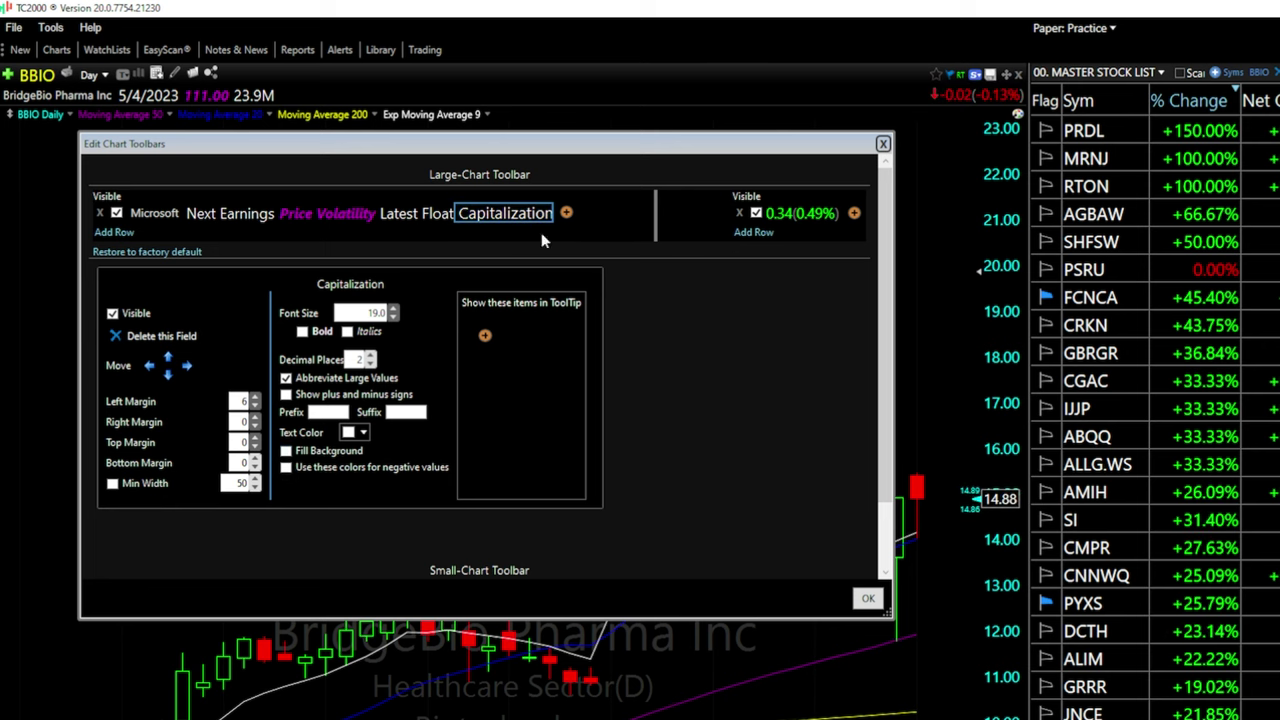
left_click(870, 600)
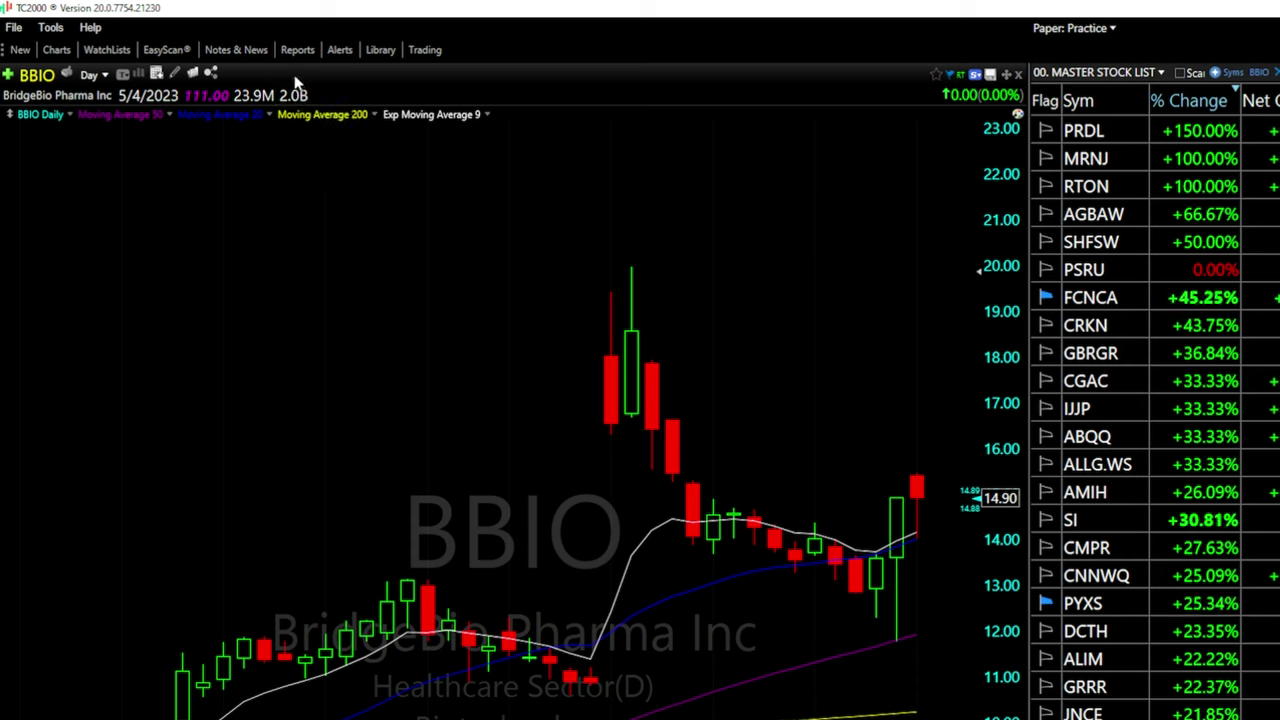
Remove the 2.0B Capitalization field from the BBIO chart header
right_click(295, 100)
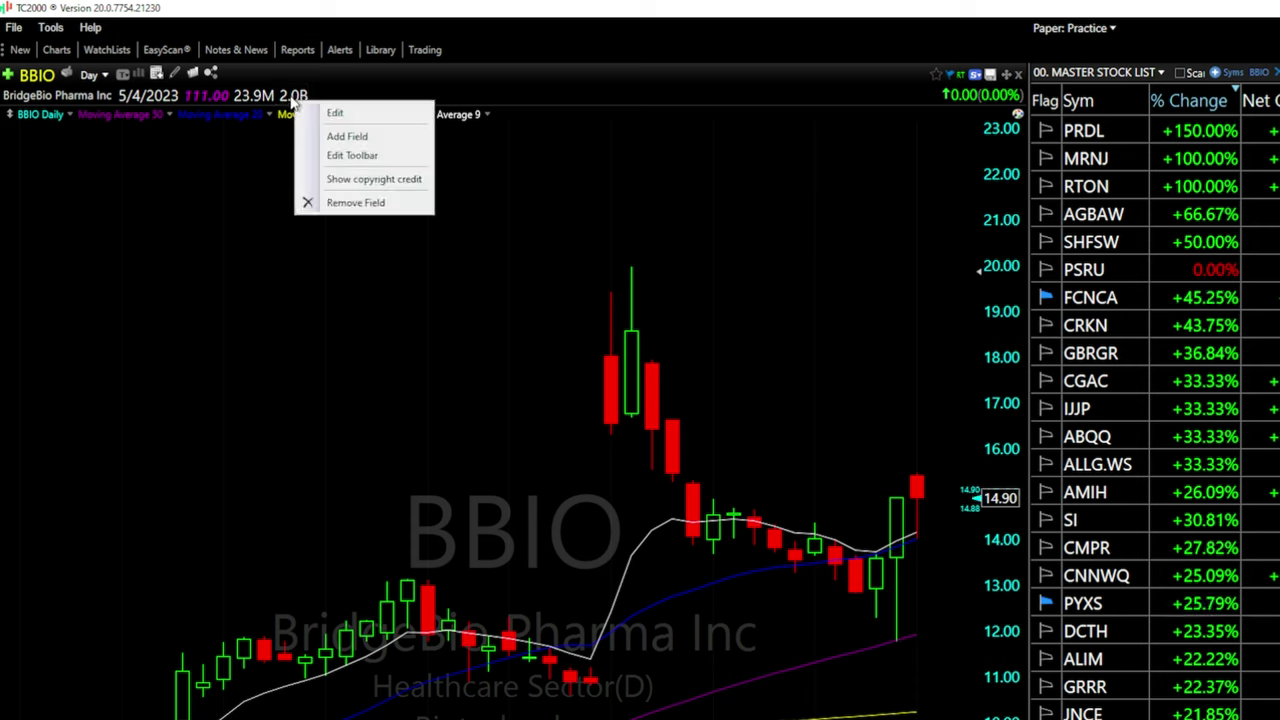
left_click(347, 203)
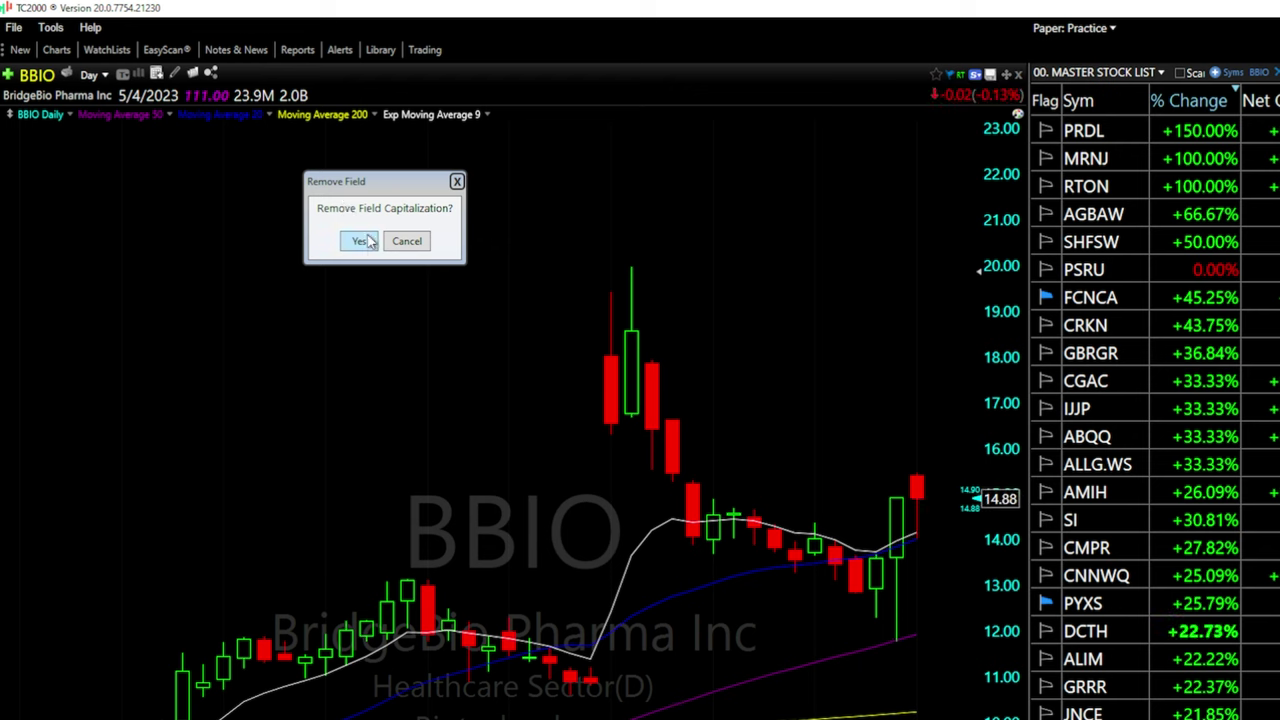
left_click(360, 243)
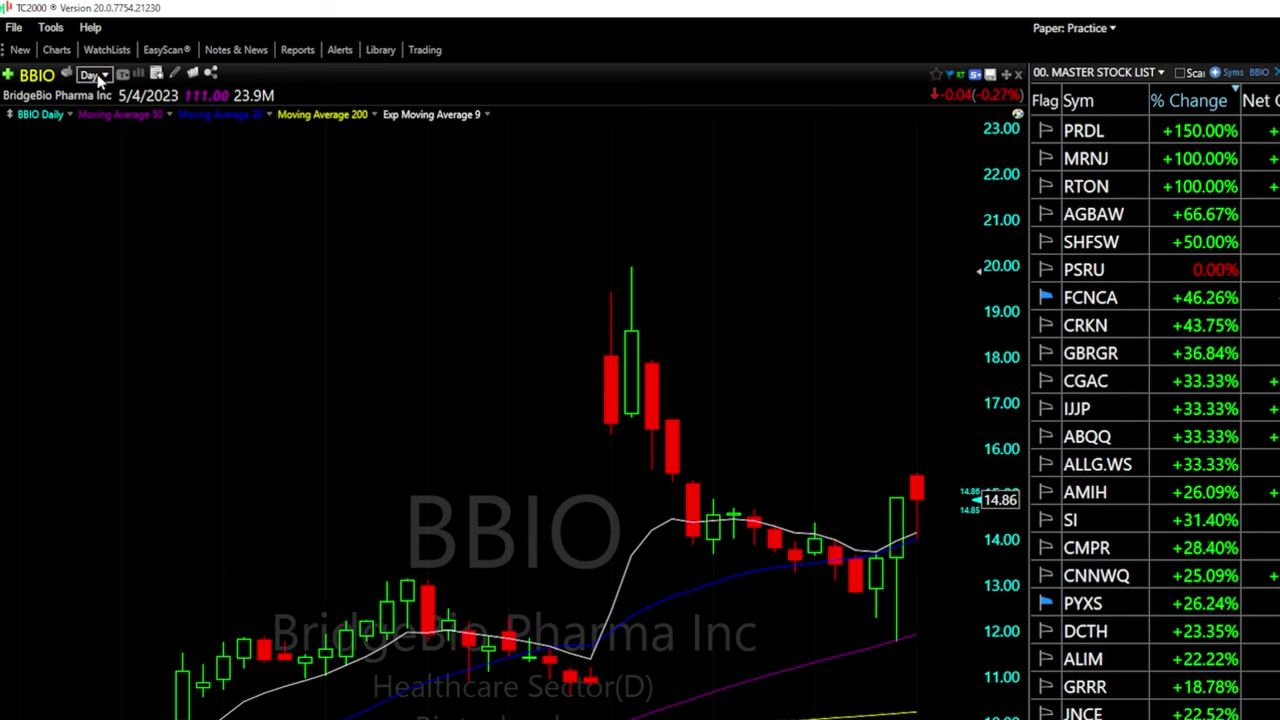
Enable 'Show selected time frames as buttons on chart' in the timeframe settings
left_click(98, 76)
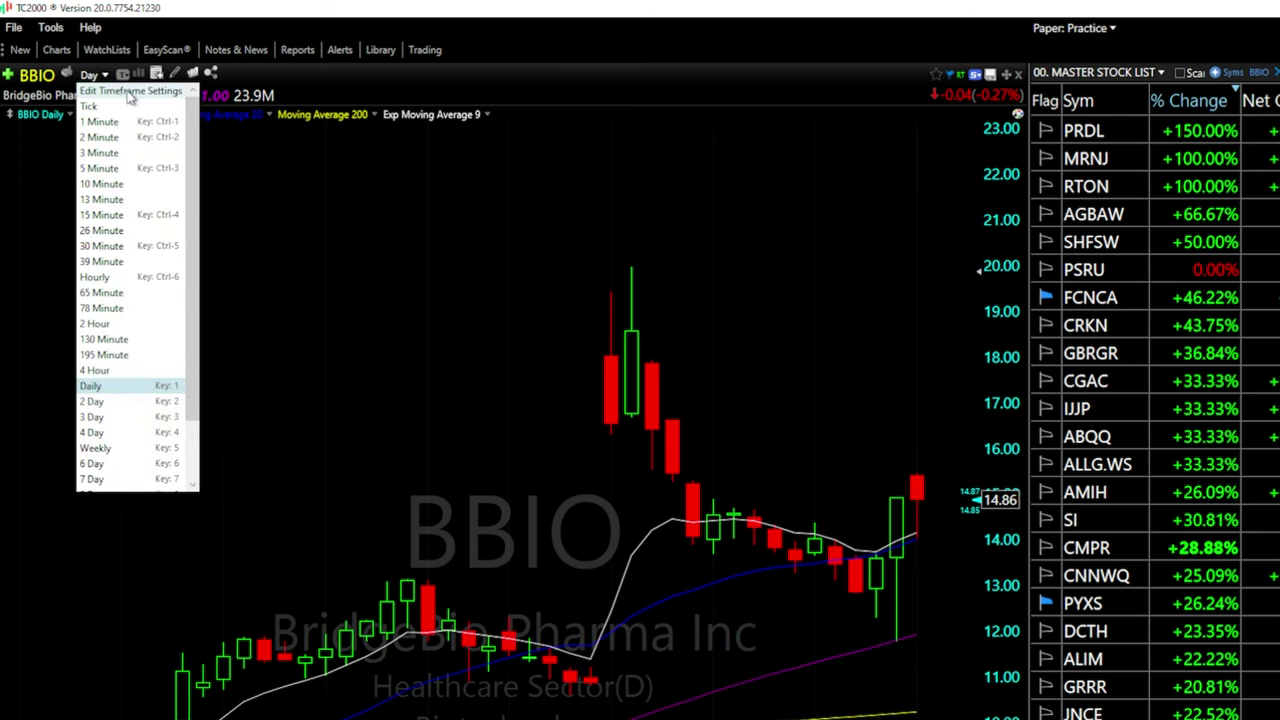
left_click(128, 93)
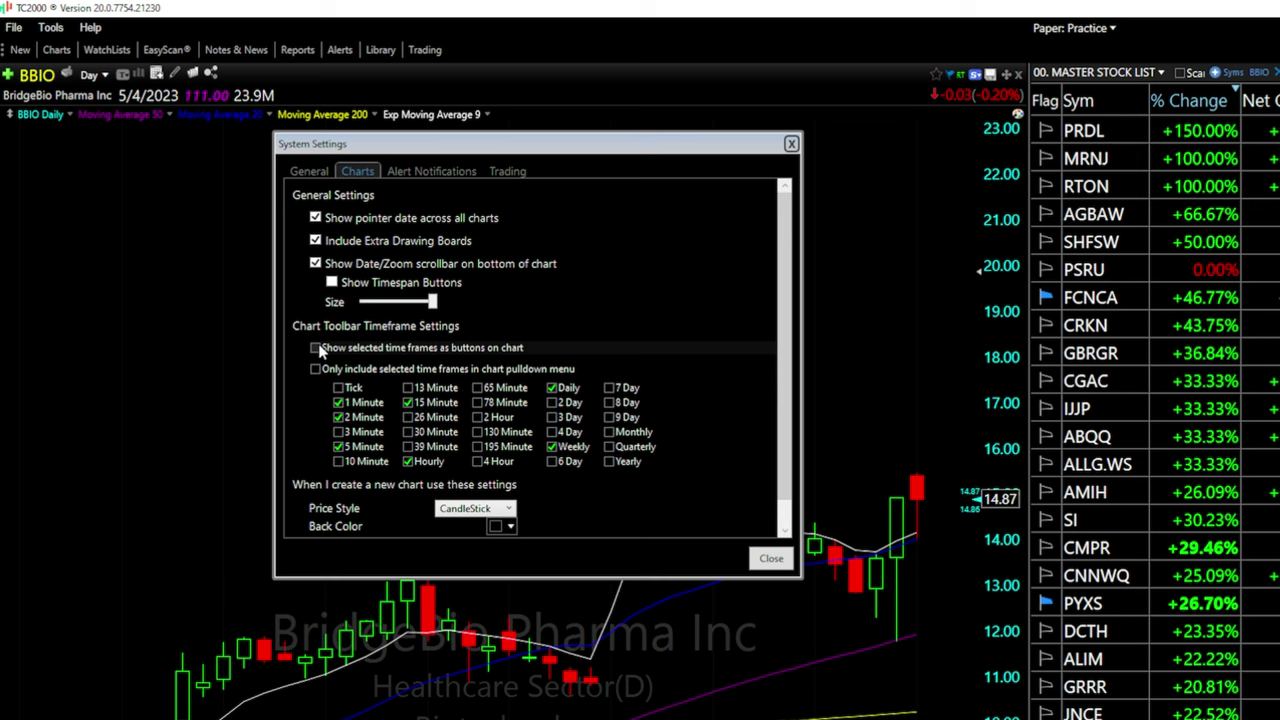
left_click(316, 348)
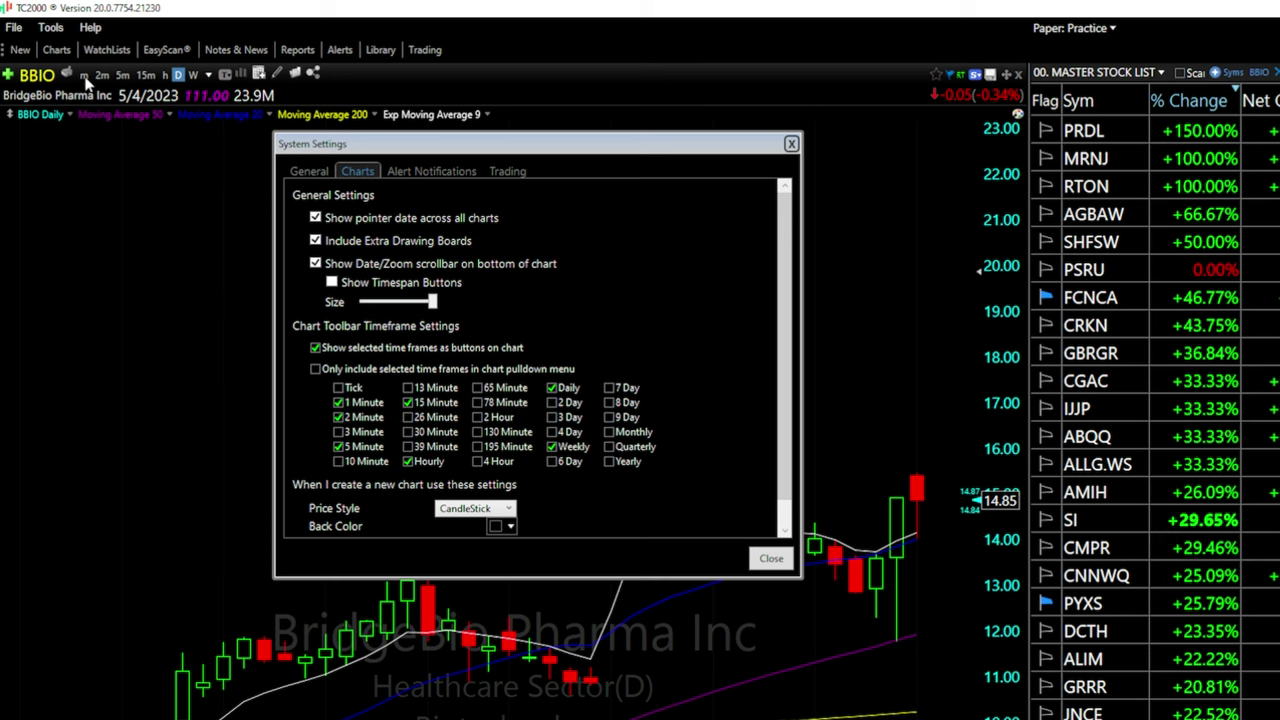
key("Escape")
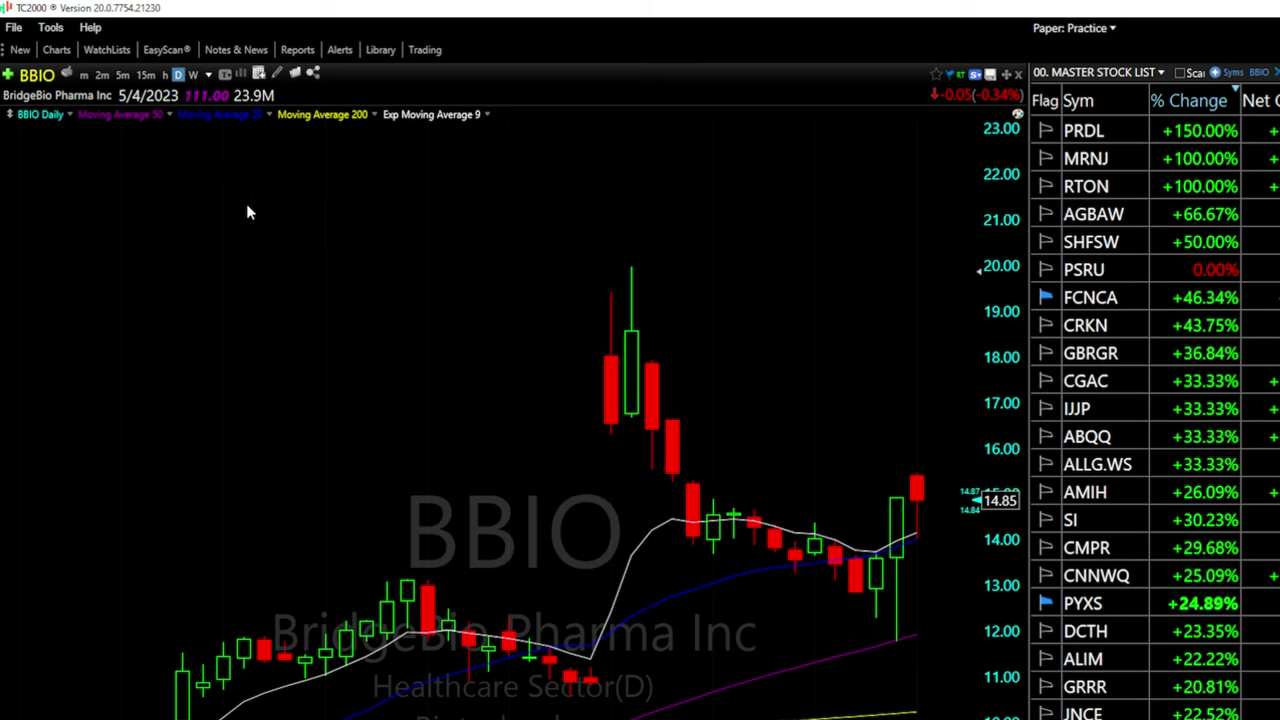
Switch BBIO through weekly, 1-minute and 15-minute bars, ending back on daily
left_click(146, 75)
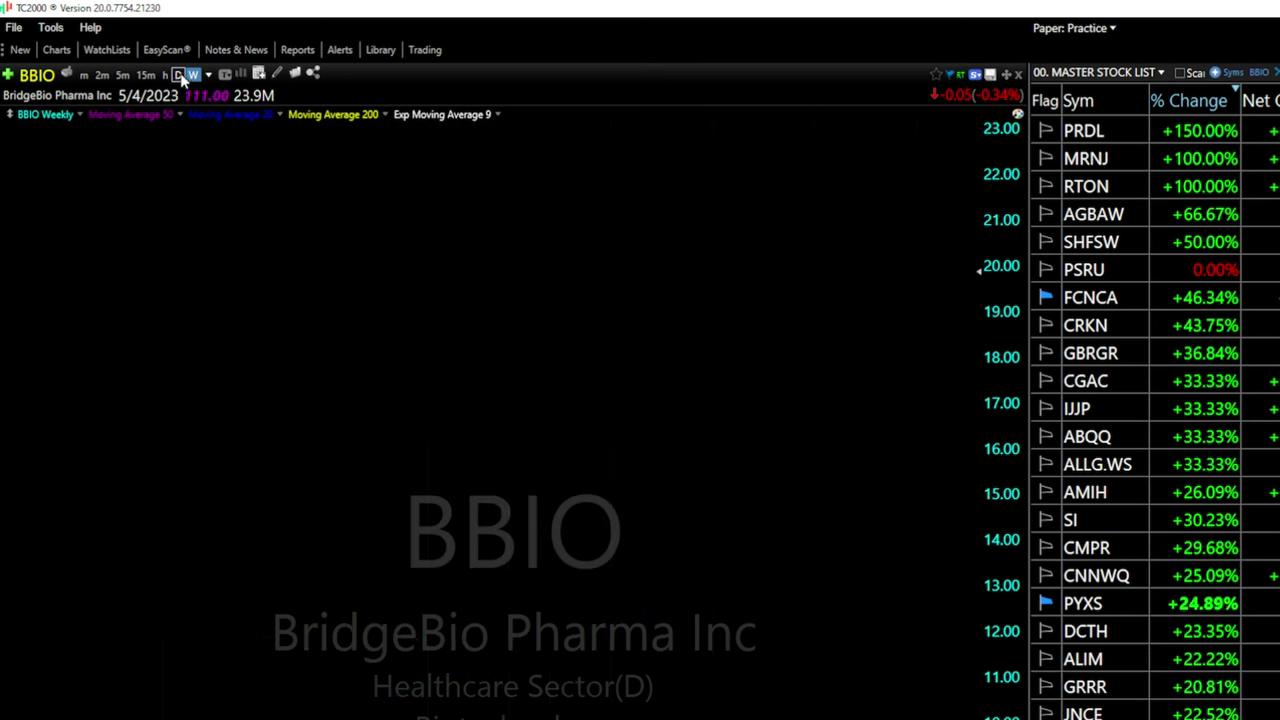
left_click(122, 75)
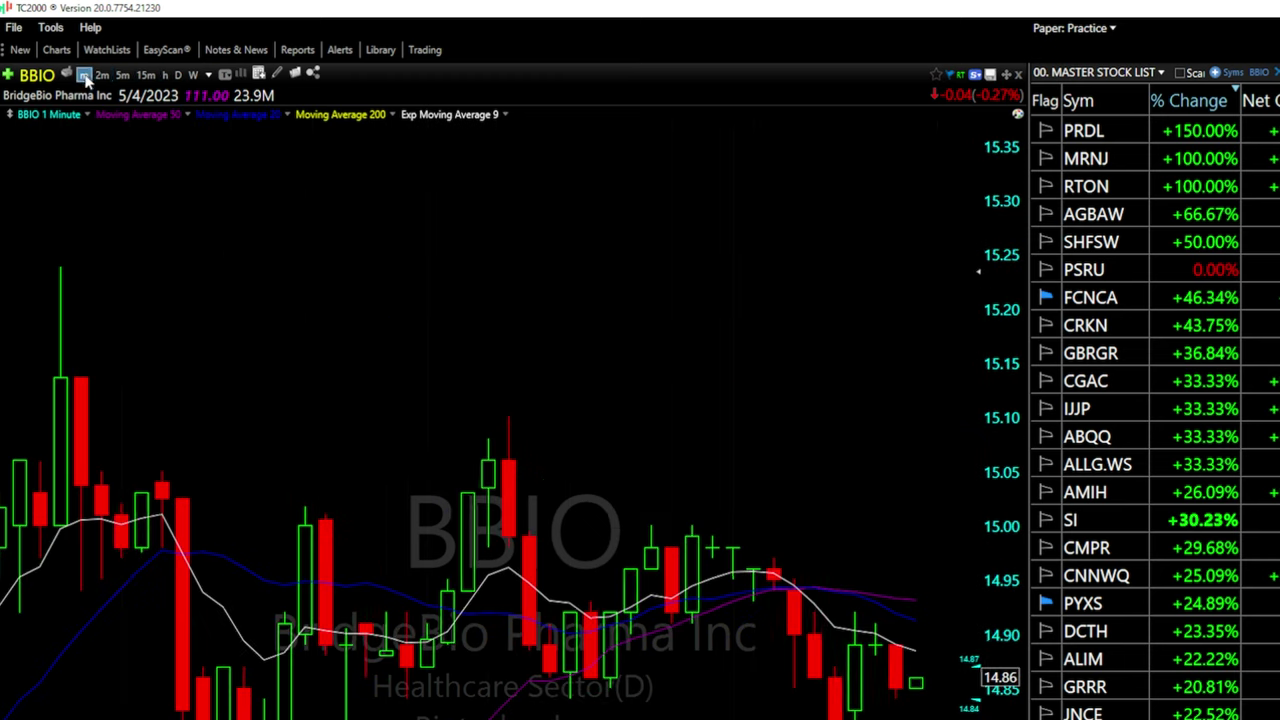
left_click(146, 75)
left_click(178, 75)
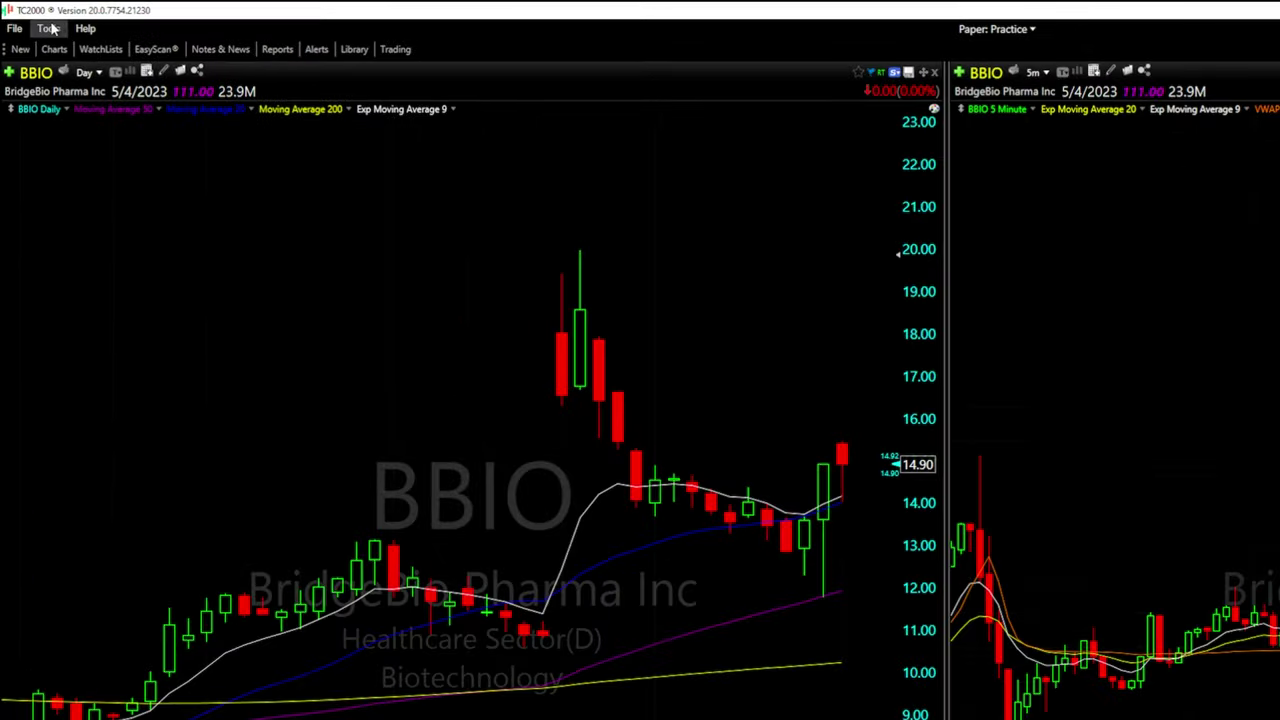
Add the user's e-mail address as an alert notification destination in System Settings
left_click(50, 29)
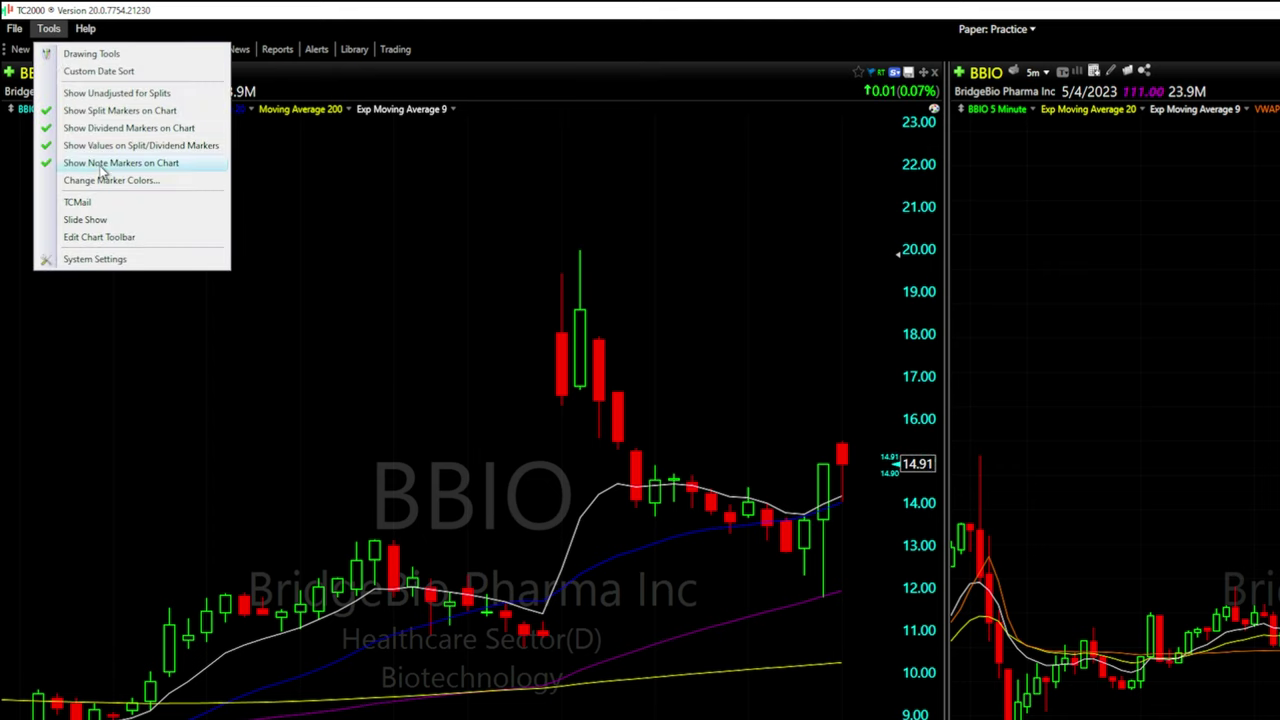
left_click(91, 260)
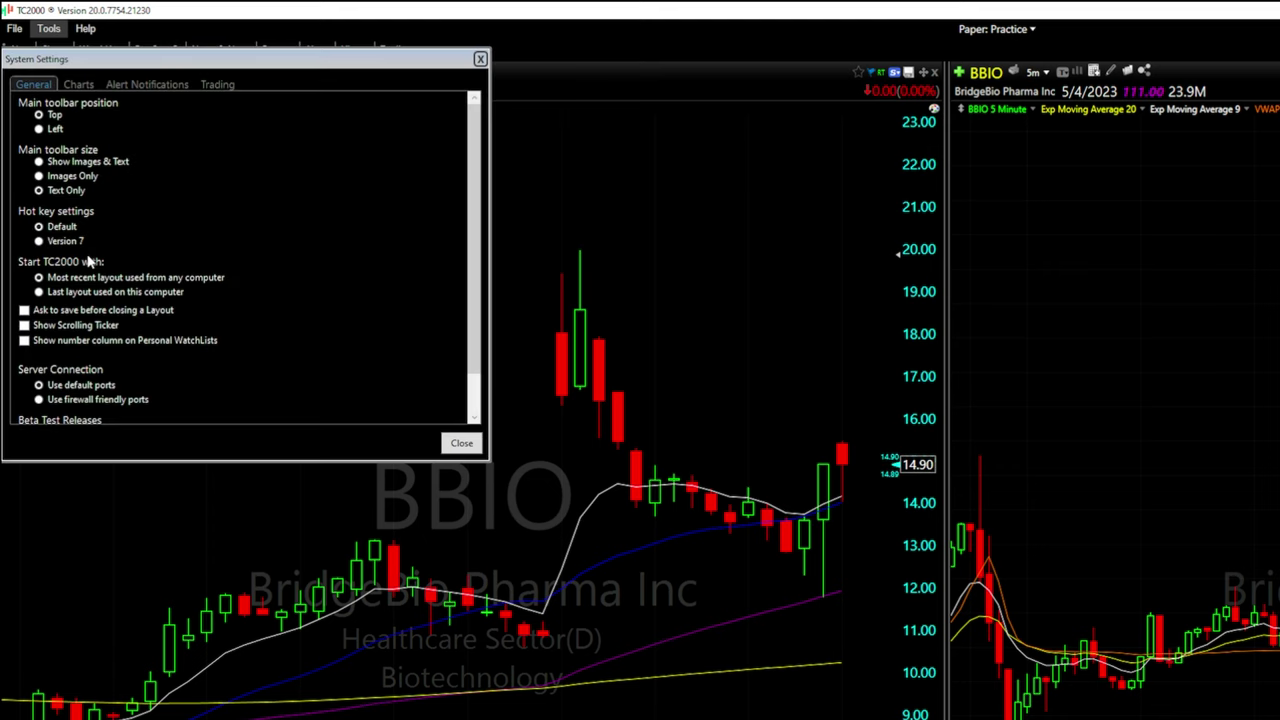
left_click(137, 86)
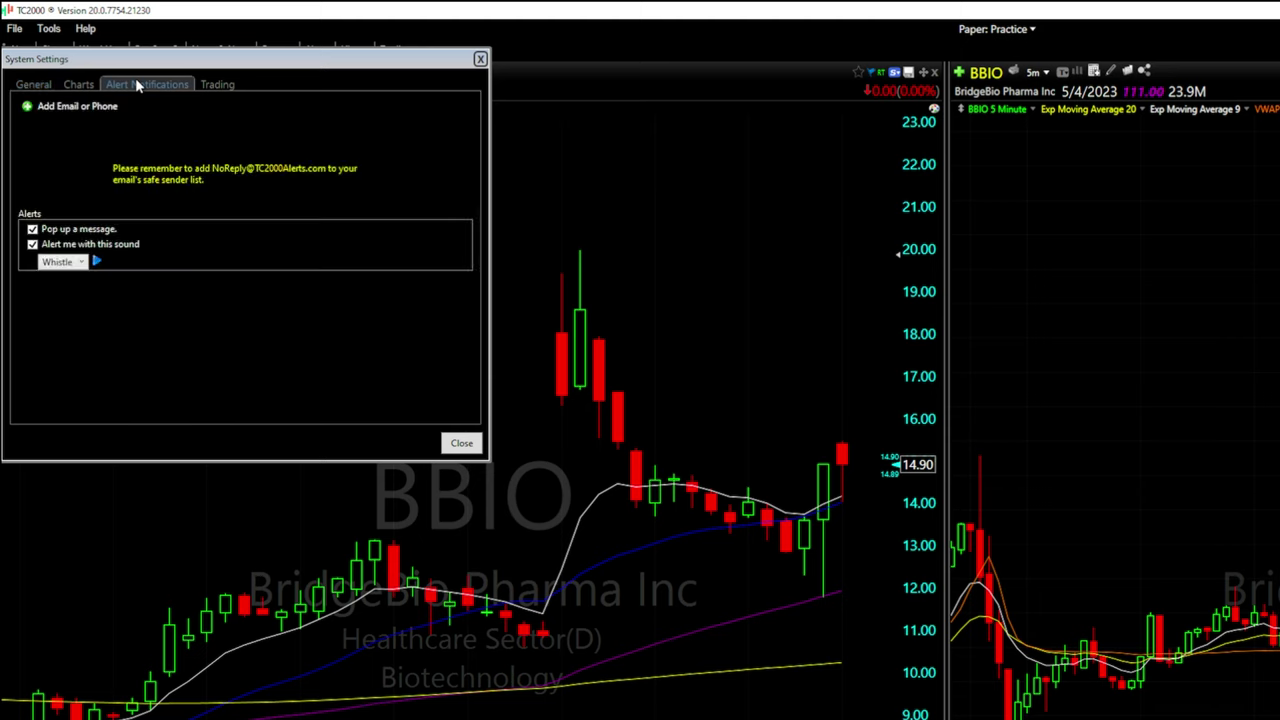
left_click(44, 112)
left_click(113, 161)
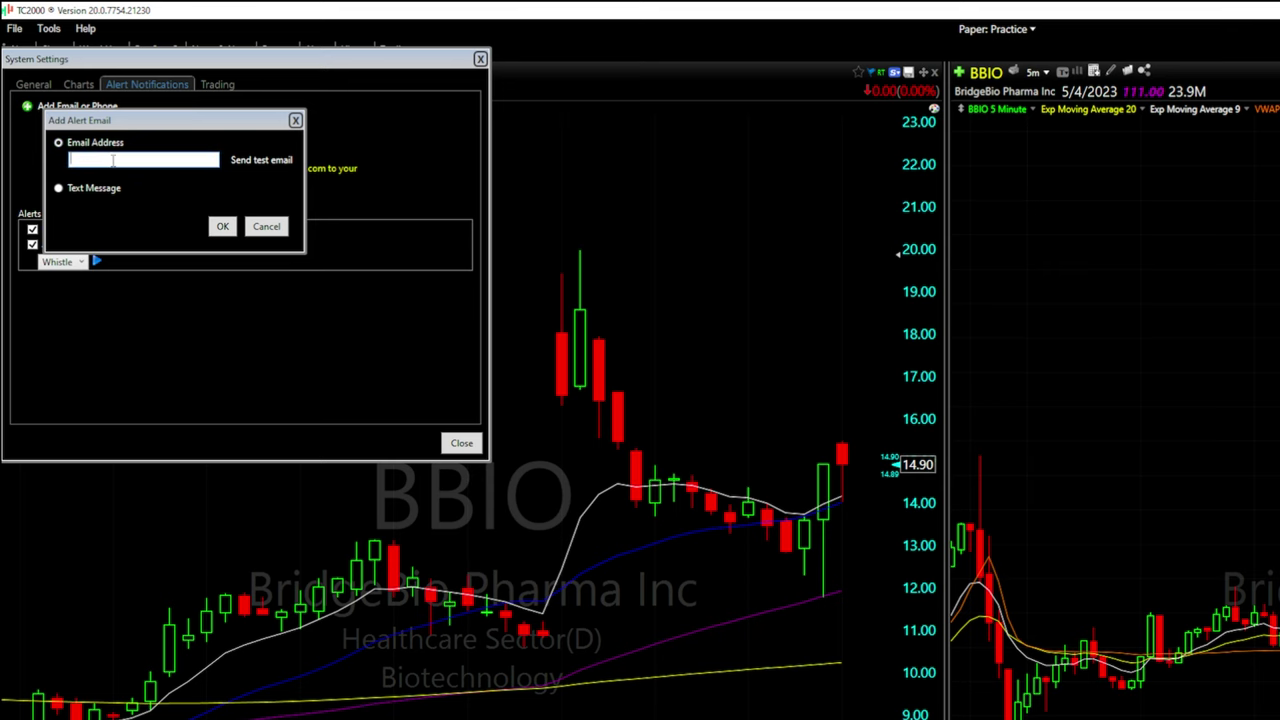
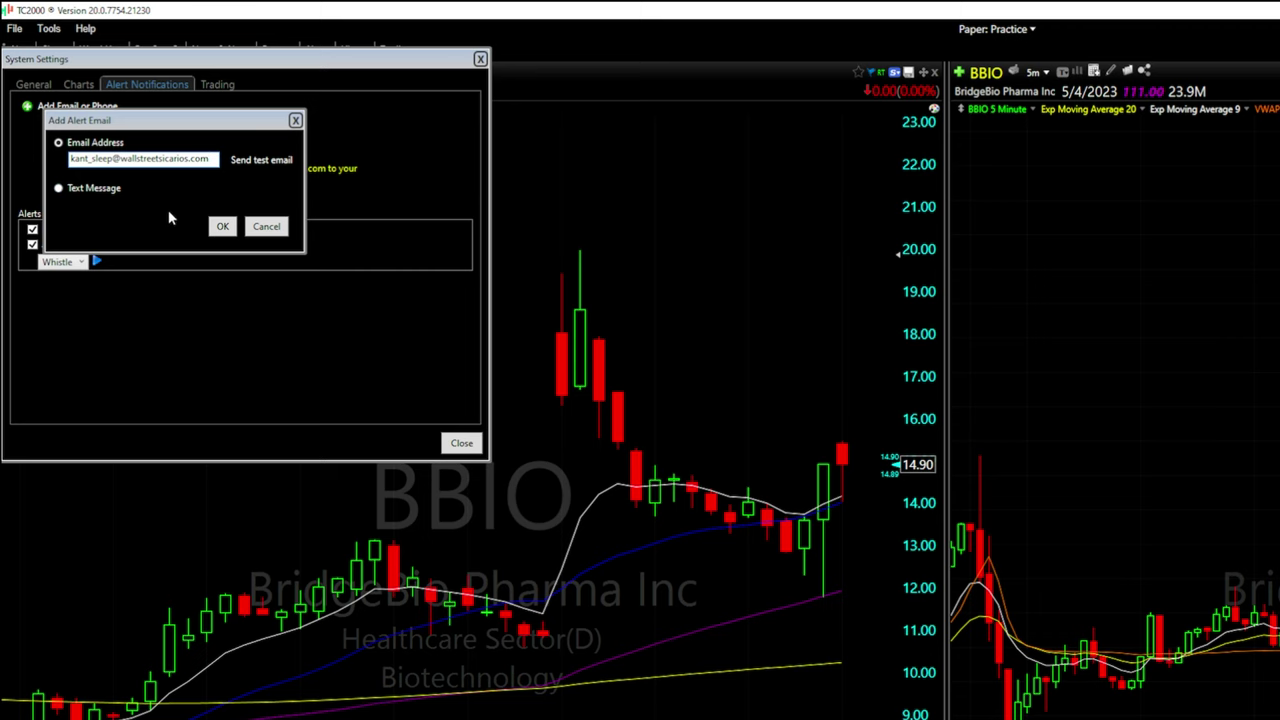
left_click(222, 226)
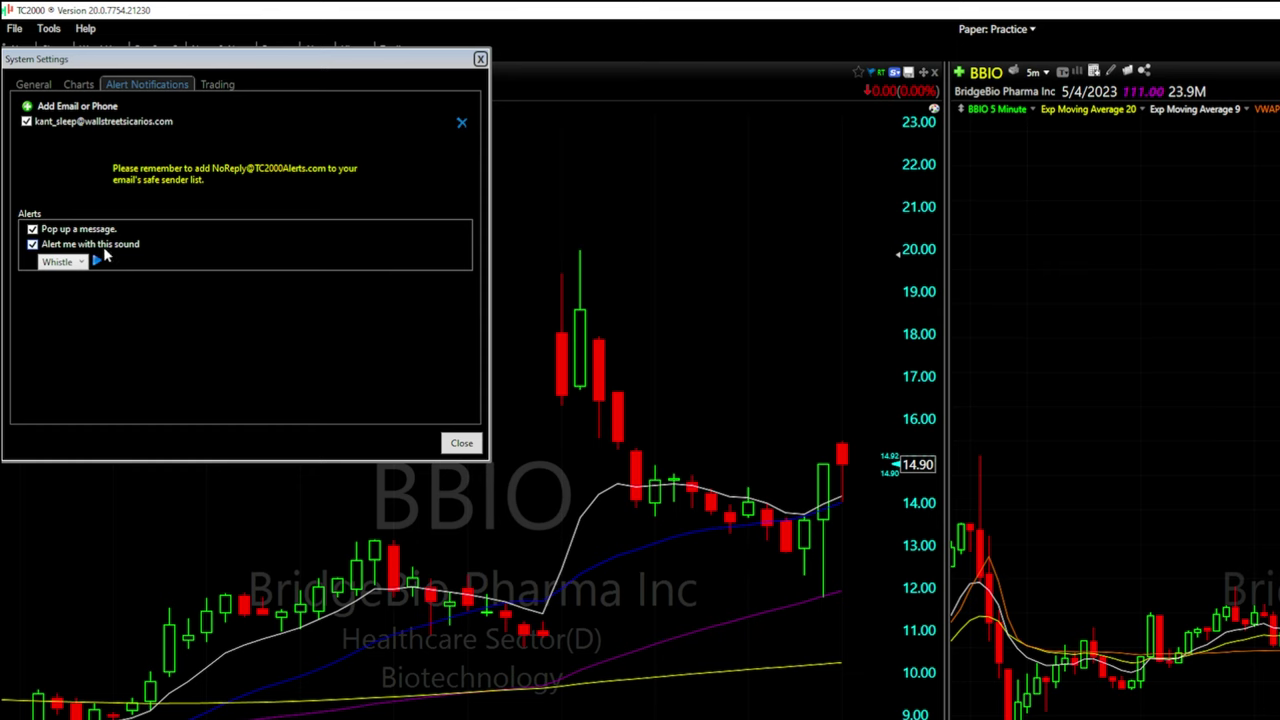
Keep Whistle as the alert sound and close System Settings
left_click(70, 262)
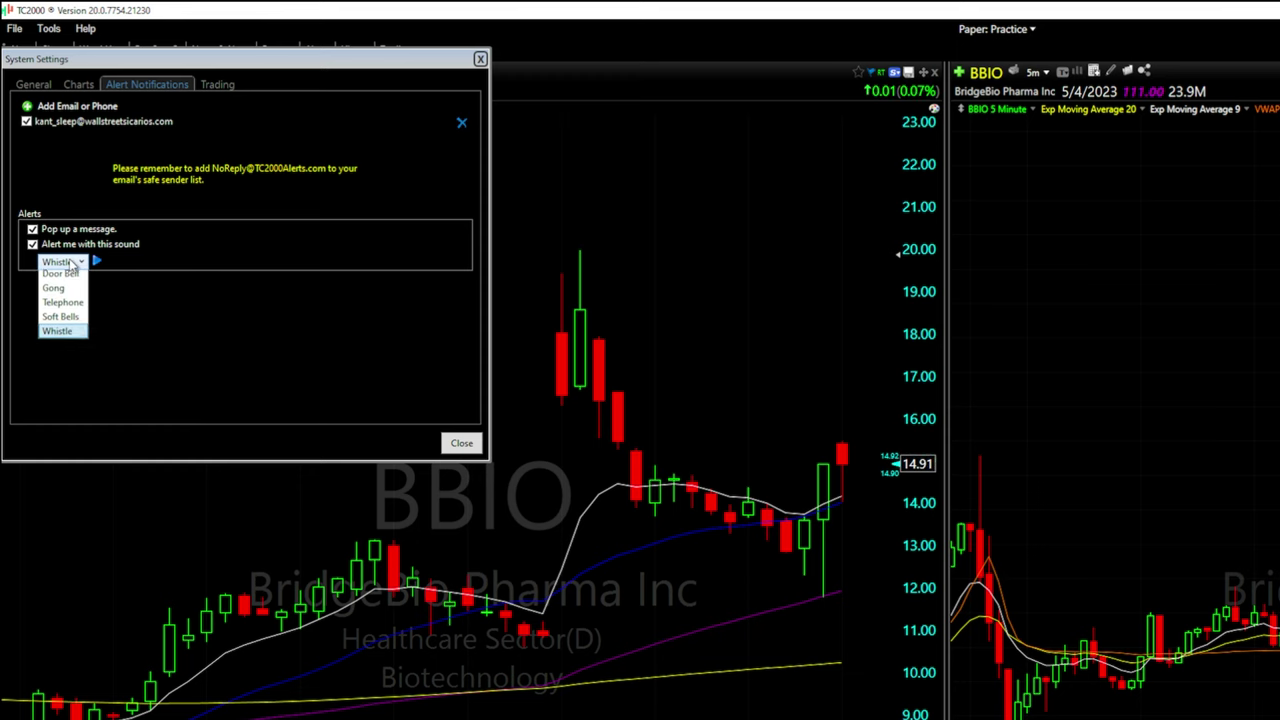
left_click(70, 262)
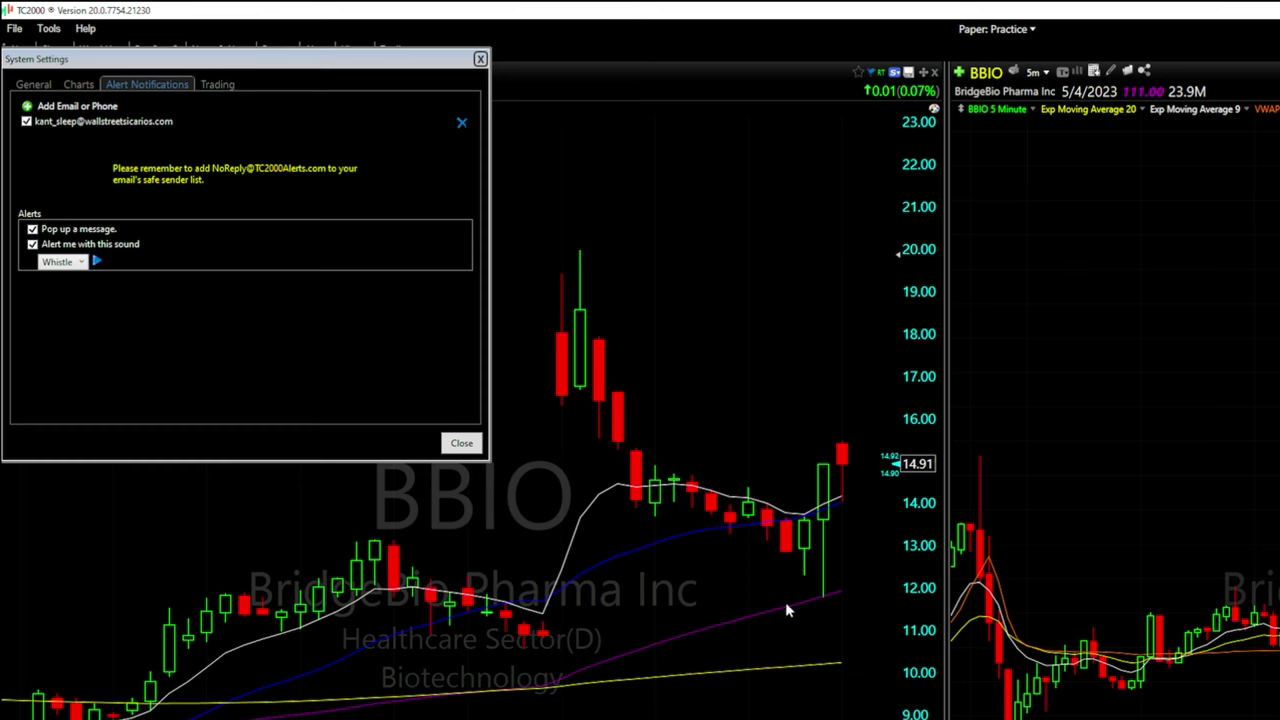
left_click(449, 443)
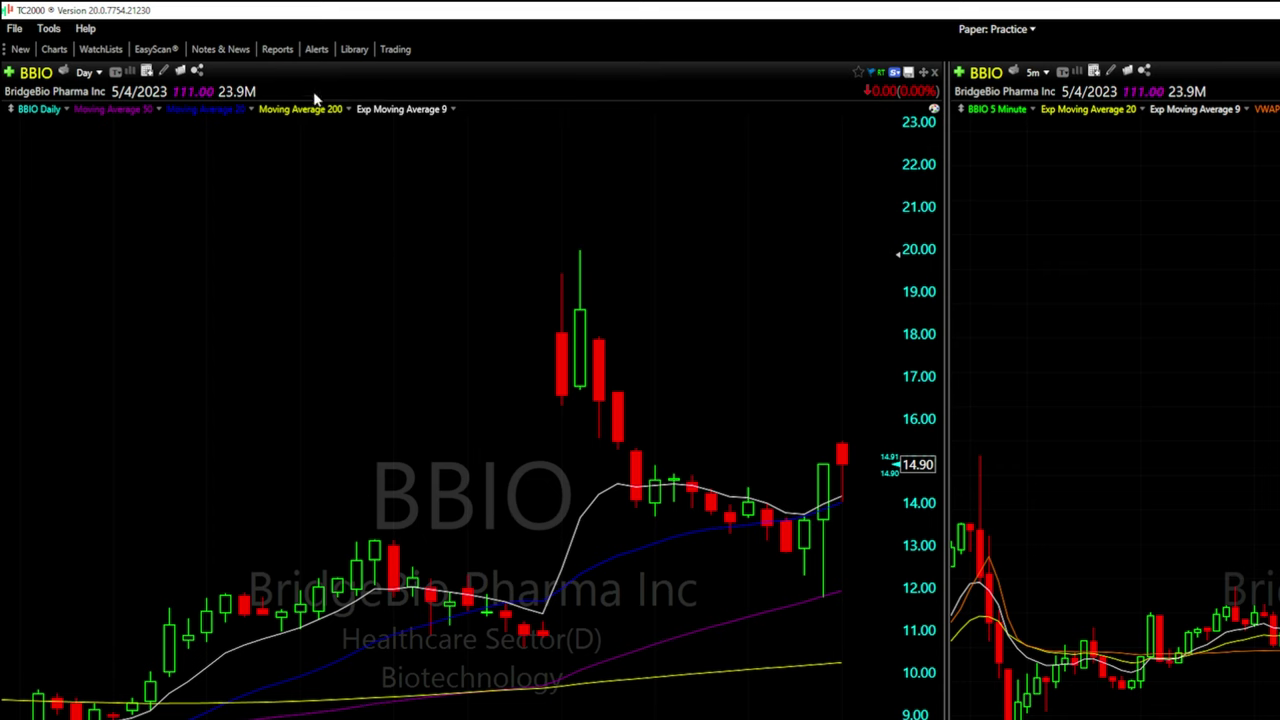
Open a Create Price Alert for BBIO and move to the 14.77 alert price
left_click(317, 52)
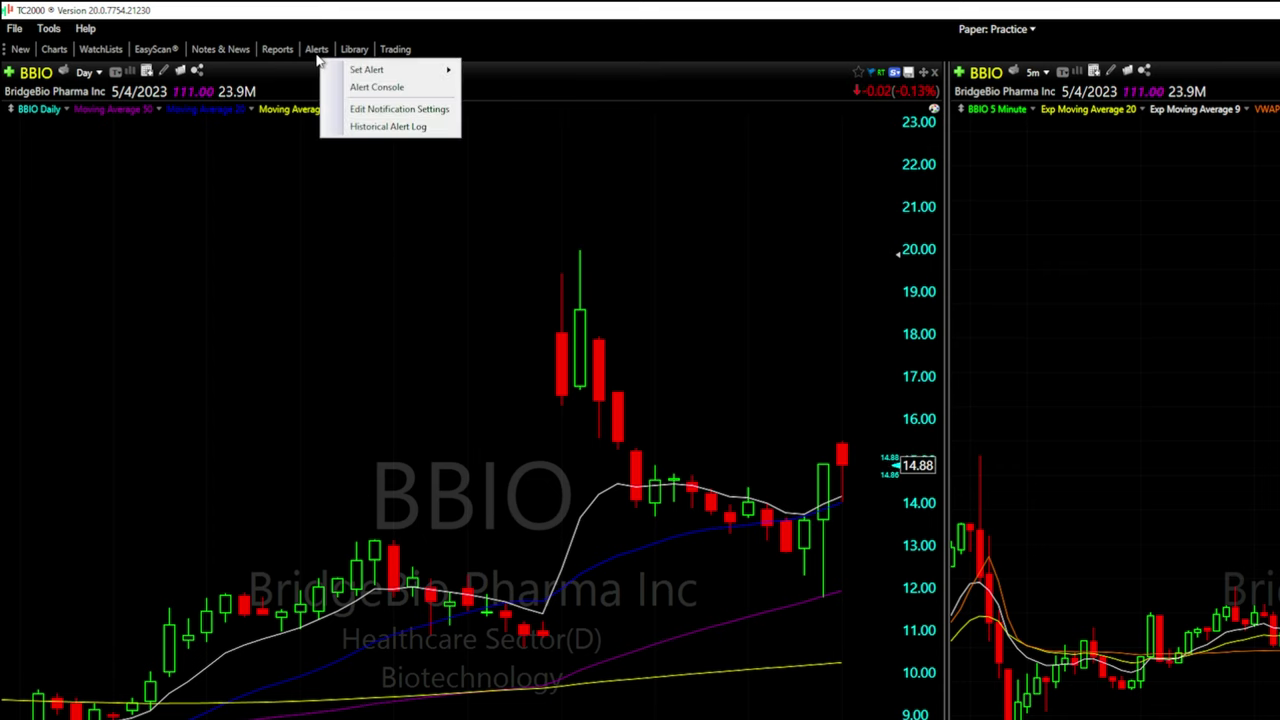
mouse_move(365, 73)
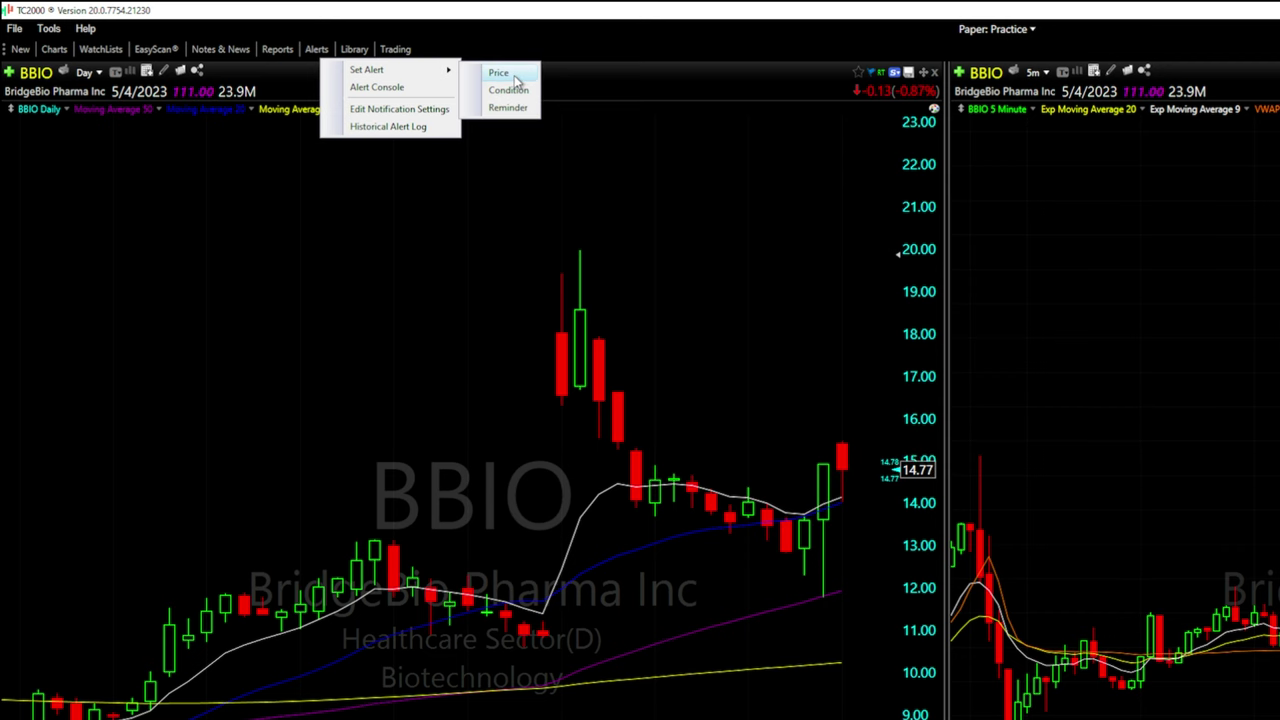
left_click(513, 76)
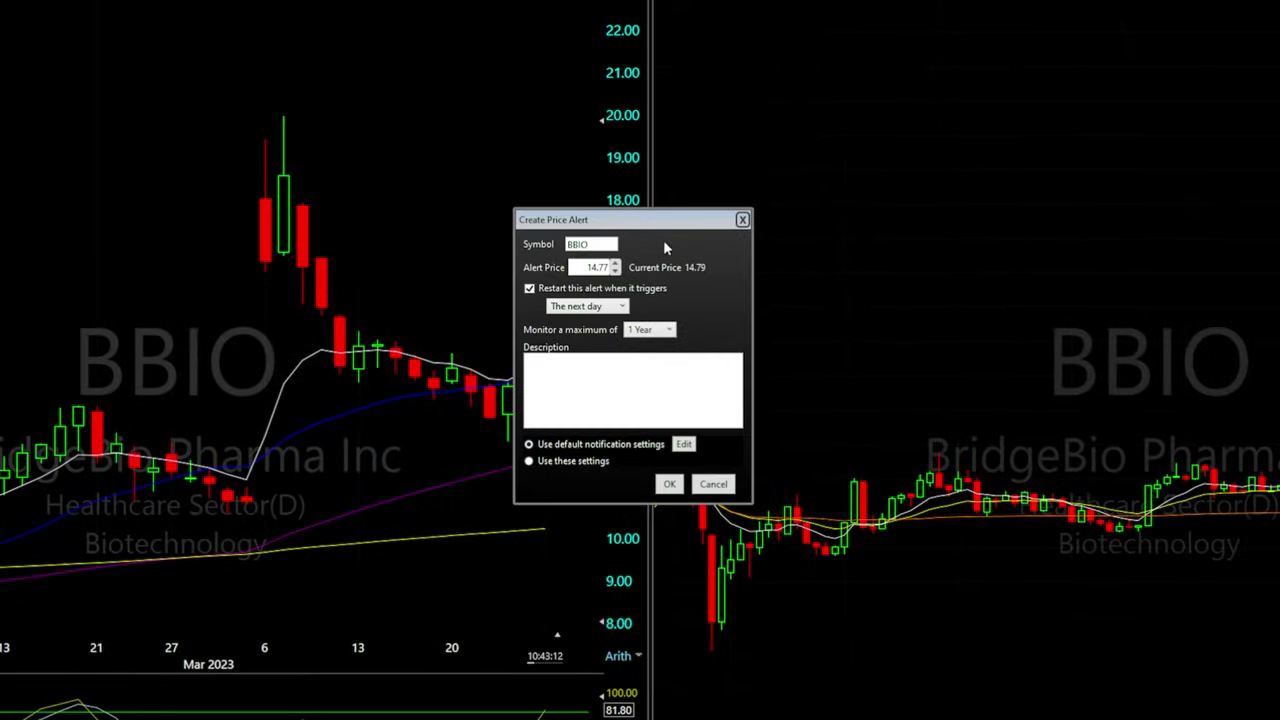
double_click(580, 244)
left_click(585, 244)
left_click(588, 267)
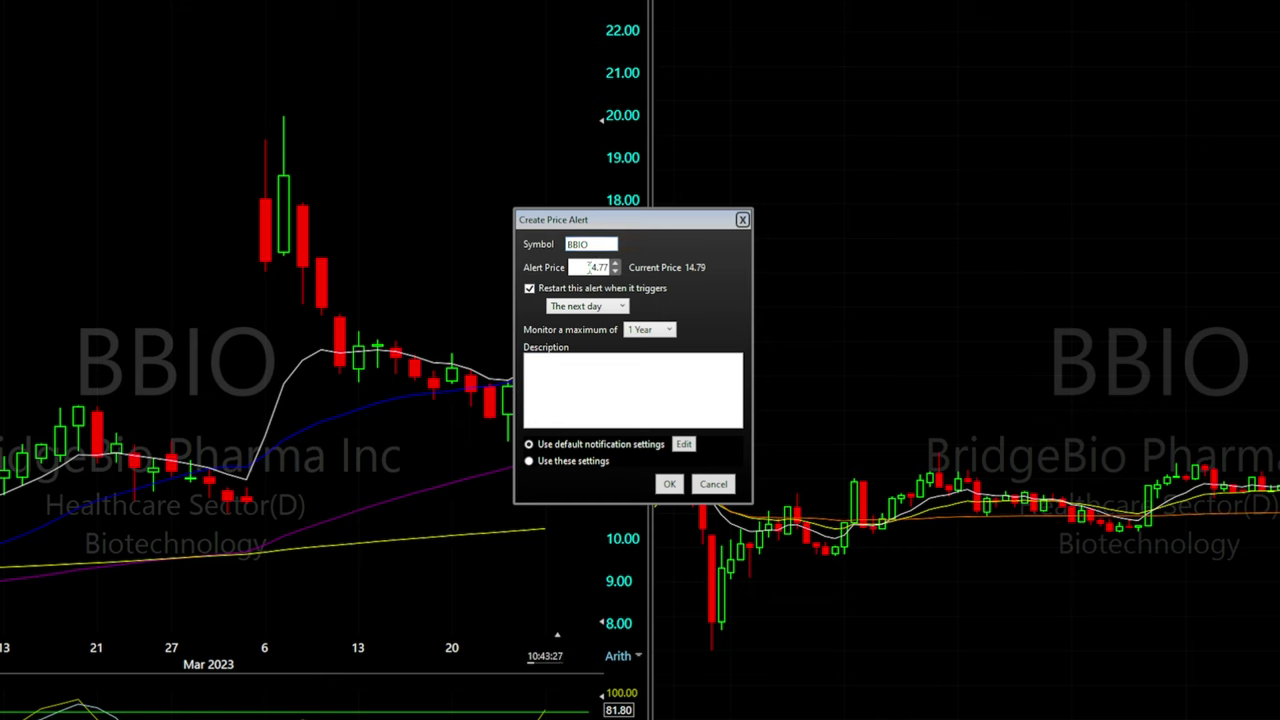